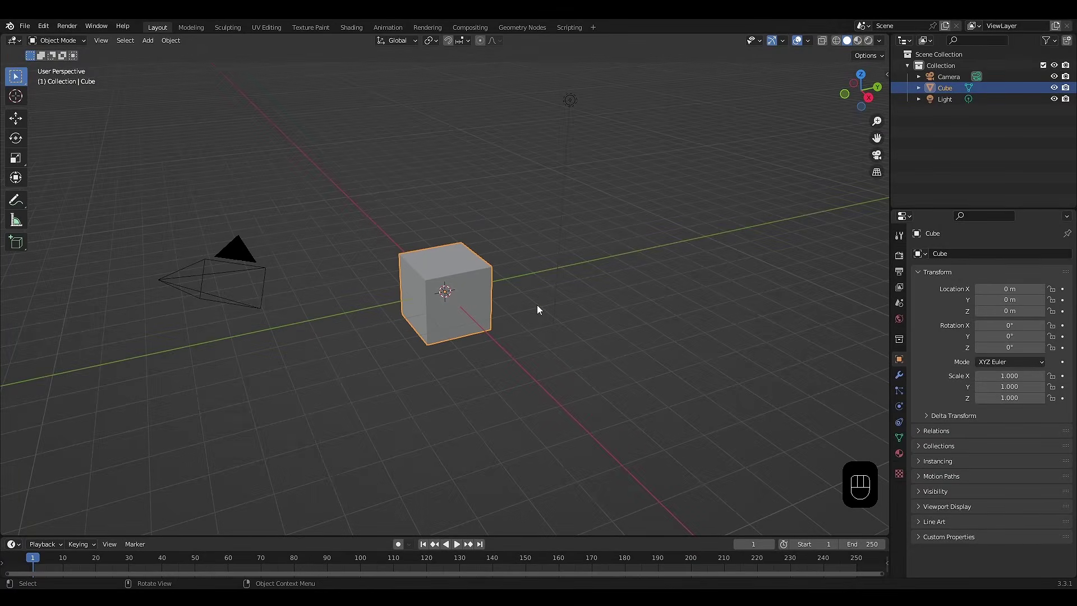
Delete all the default scene objects: the camera, the cube and the light.
{"action": "middle_click_drag", "start_coordinate": [556, 306], "coordinate": [565, 312], "text": "shift"}
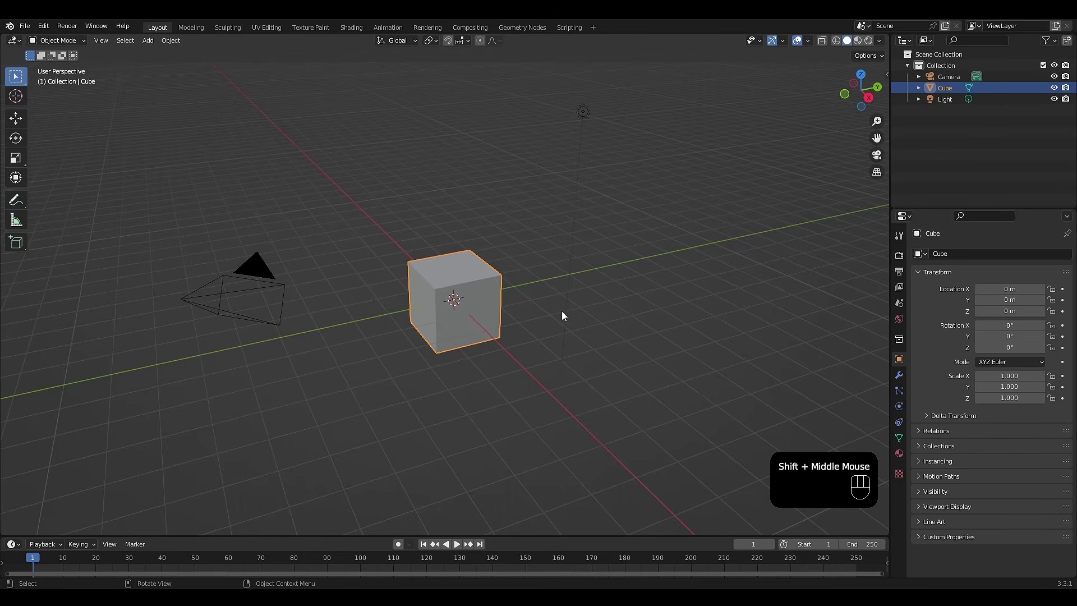
{"action": "key", "text": "a"}
{"action": "key", "text": "x"}
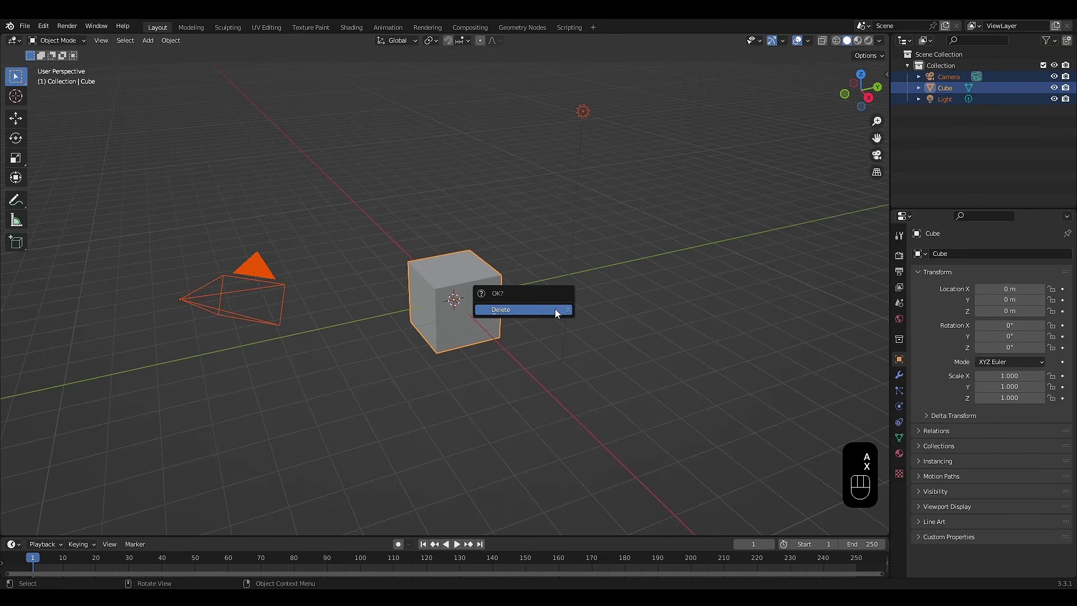
{"action": "left_click", "coordinate": [555, 309]}
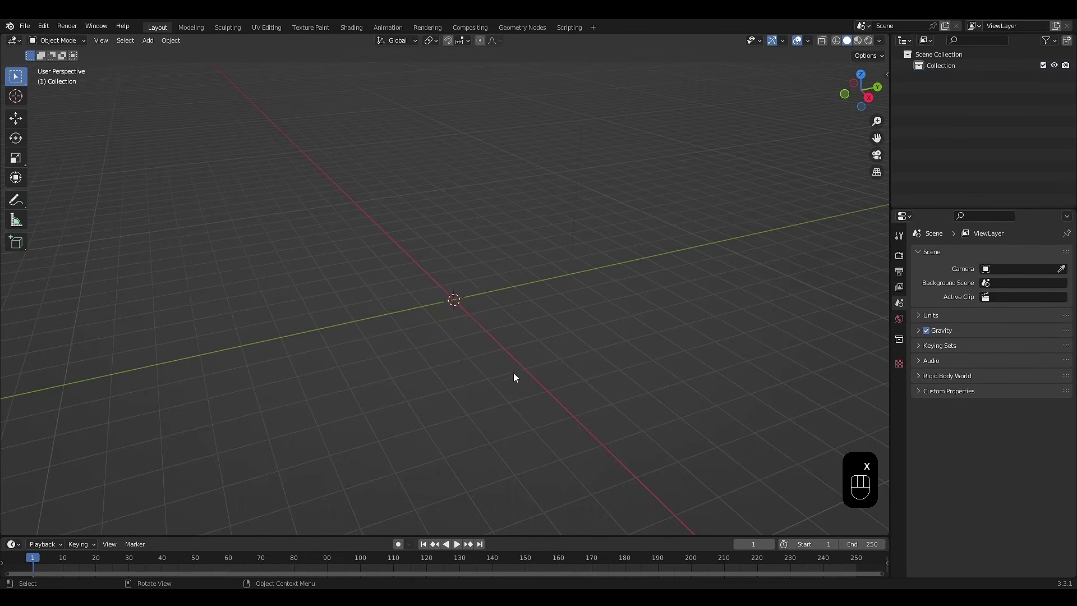
Bring the human anatomy reference image from the file browser into the viewport and clear its rotation and location.
{"action": "key", "text": "alt+Tab"}
{"action": "left_click_drag", "start_coordinate": [545, 225], "coordinate": [358, 258]}
{"action": "left_click", "coordinate": [411, 249]}
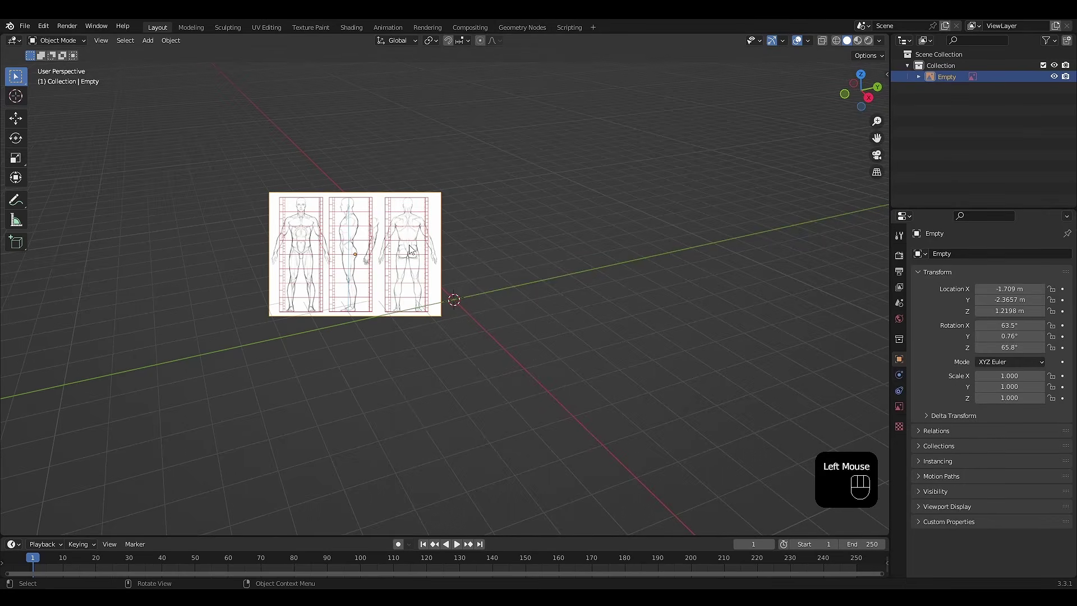
{"action": "key", "text": "alt+r"}
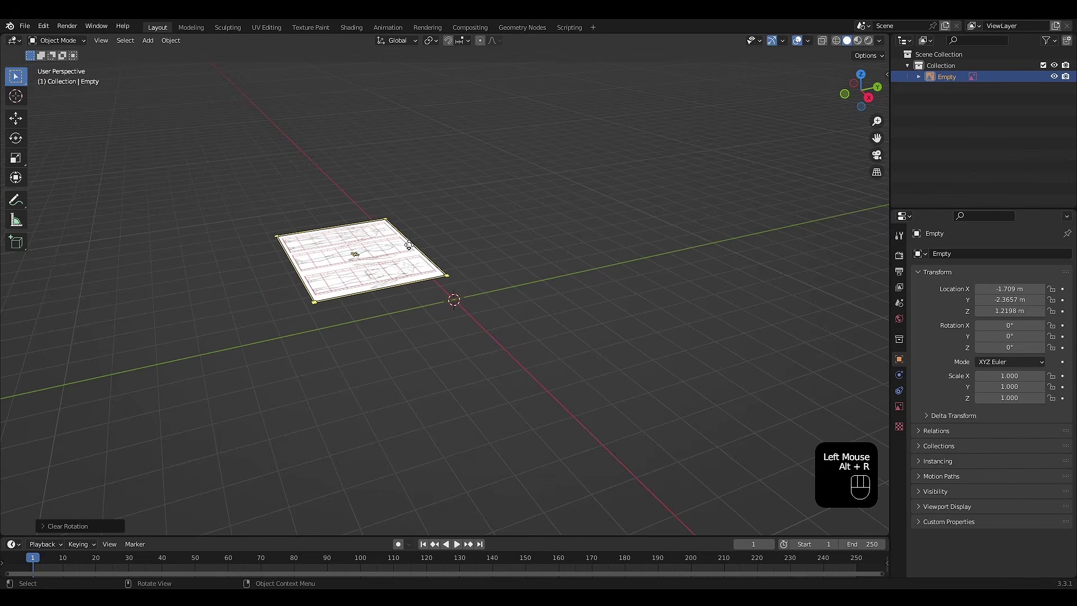
{"action": "key", "text": "alt+g"}
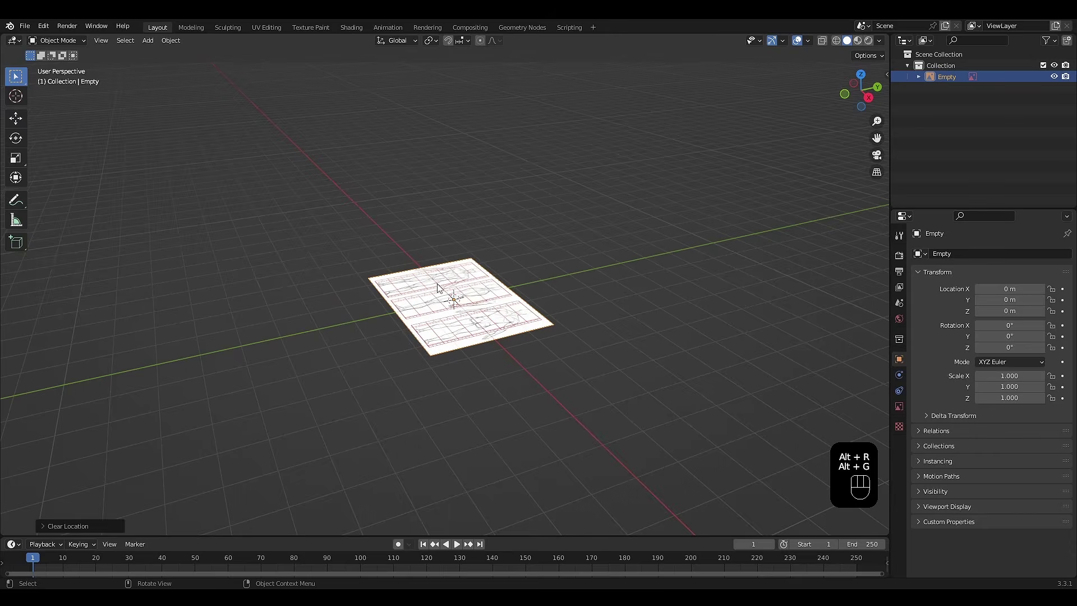
Rotate the reference image 90° about the X axis so it stands upright.
{"action": "left_click", "coordinate": [518, 311]}
{"action": "key", "text": "r"}
{"action": "key", "text": "x"}
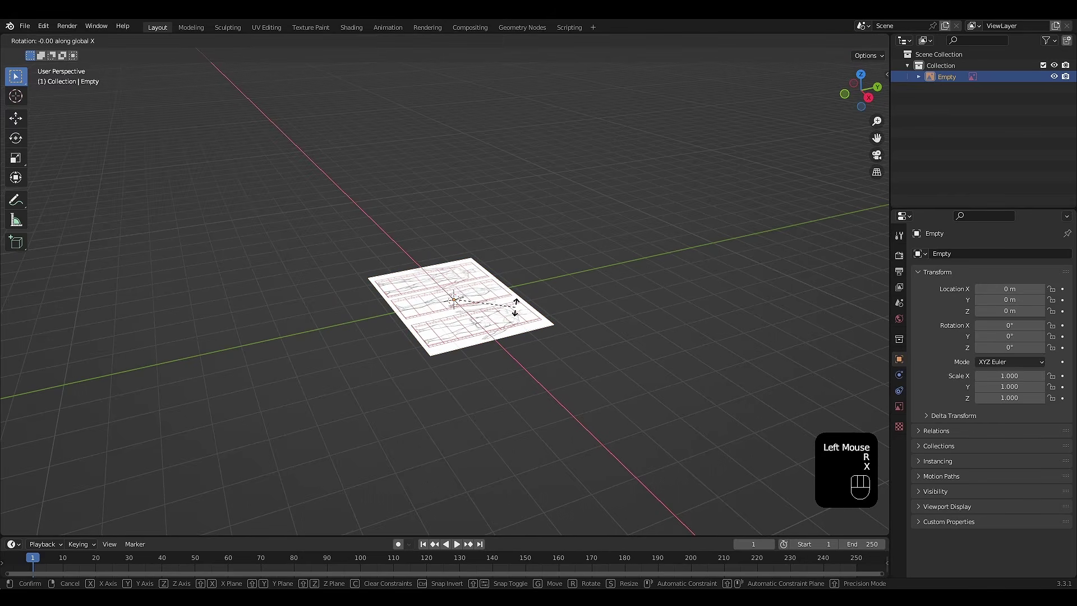
{"action": "key", "text": "KP_9"}
{"action": "key", "text": "KP_0"}
{"action": "key", "text": "Return"}
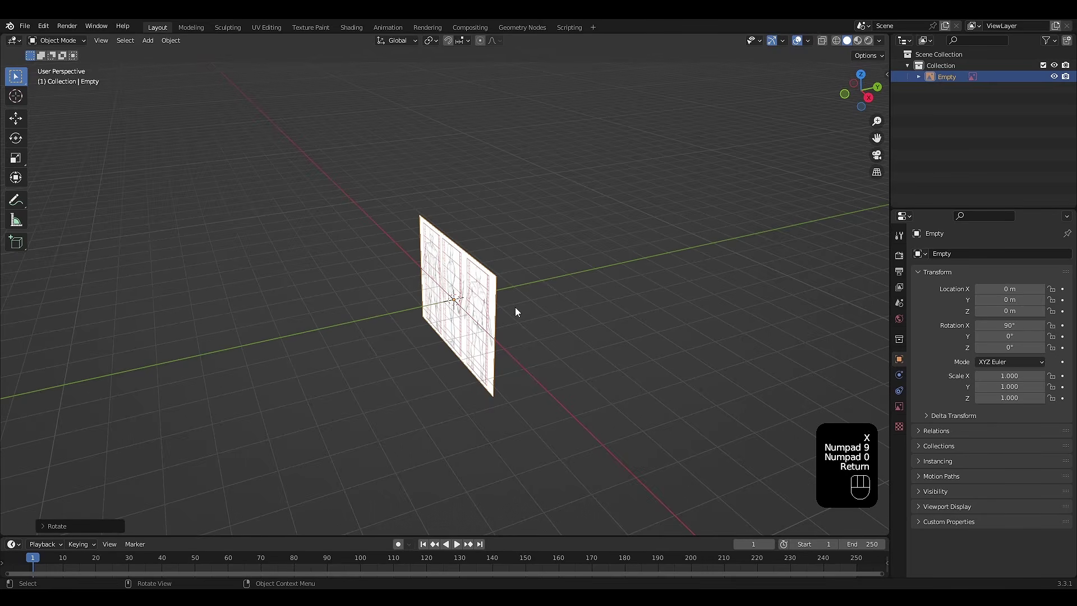
Duplicate the upright reference image in place and rotate the copy 90° about the Z axis.
{"action": "key", "text": "shift+d"}
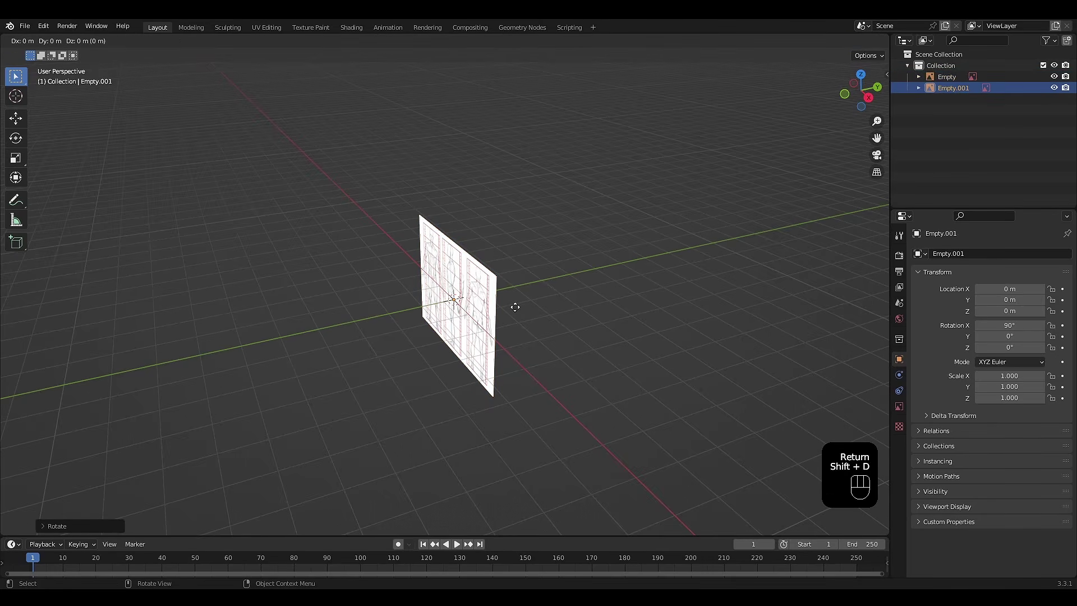
{"action": "type", "text": "rz"}
{"action": "type", "text": "90"}
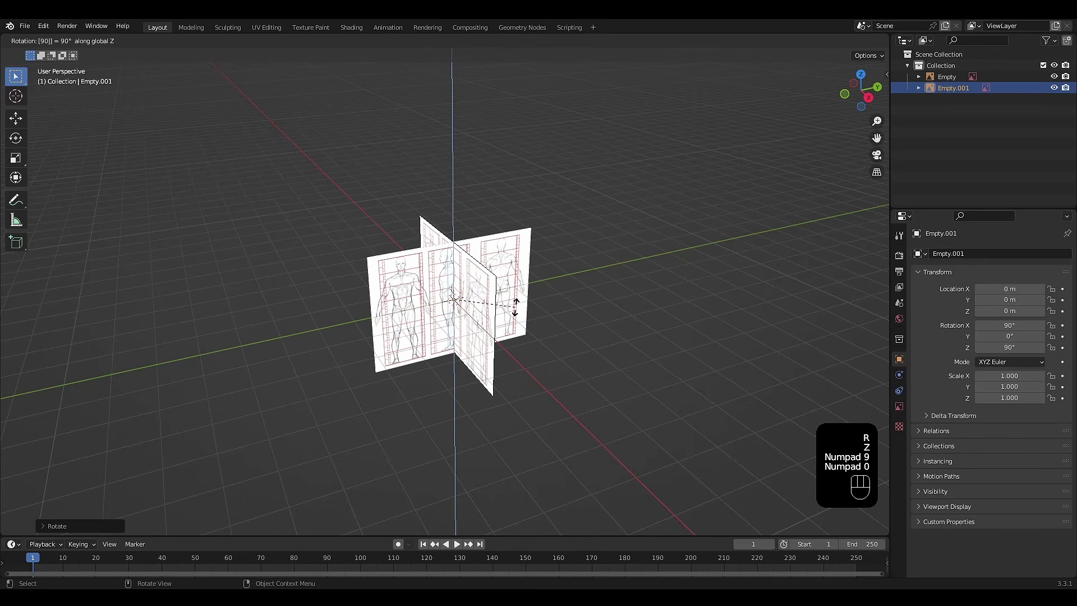
{"action": "key", "text": "Return"}
{"action": "scroll", "coordinate": [484, 282], "scroll_direction": "up", "scroll_amount": 1}
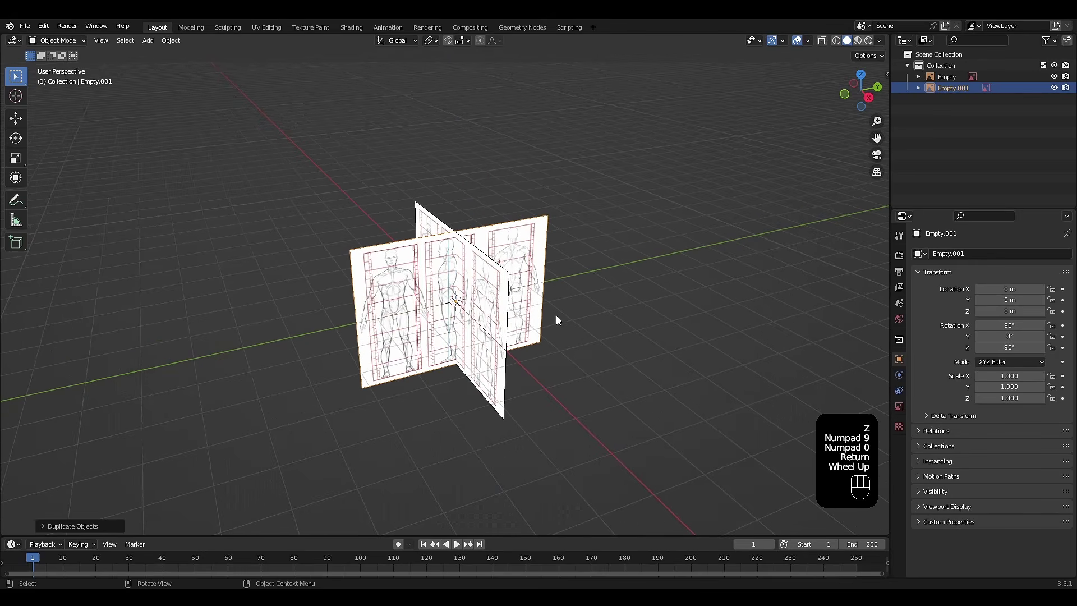
{"action": "middle_click_drag", "start_coordinate": [556, 320], "coordinate": [589, 267]}
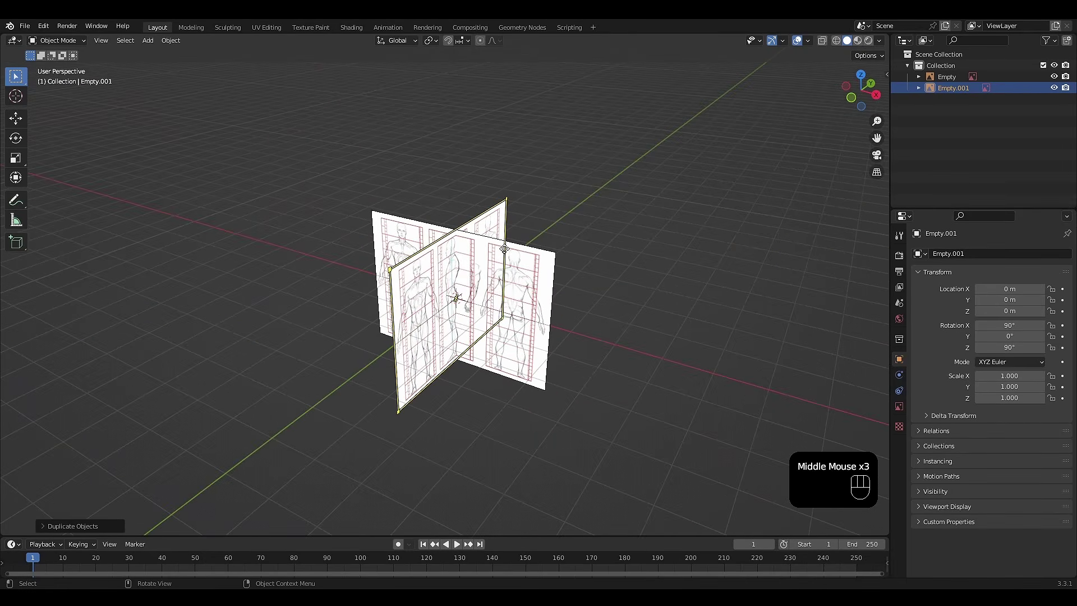
Move the original reference image about 1.57 m along X to centre the front-view figure on the Z axis.
{"action": "key", "text": "KP_1"}
{"action": "scroll", "coordinate": [508, 249], "scroll_direction": "up", "scroll_amount": 2}
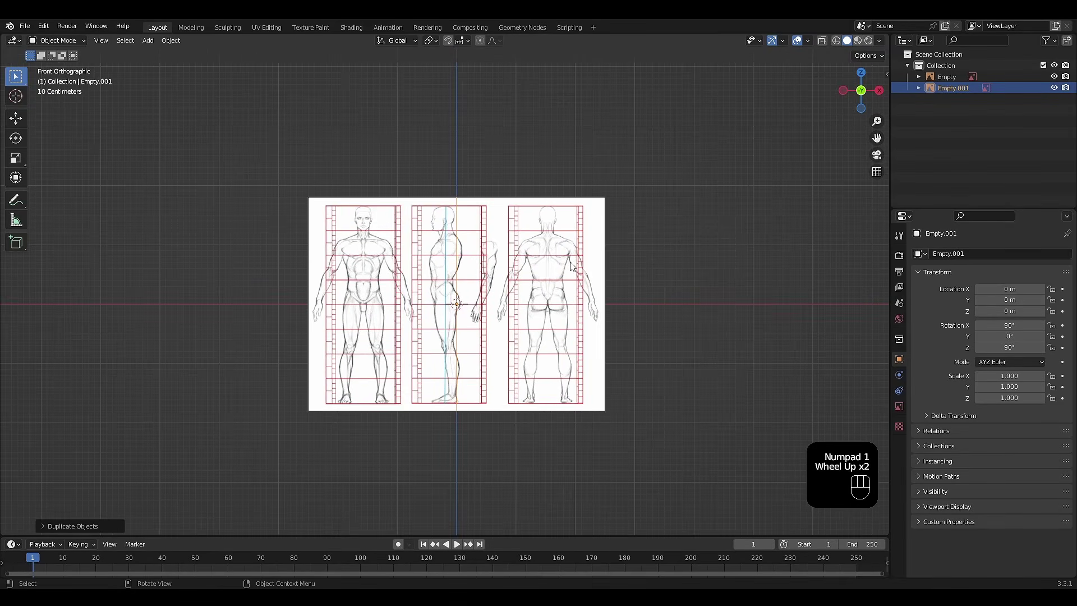
{"action": "middle_click_drag", "start_coordinate": [670, 237], "coordinate": [664, 245], "text": "shift"}
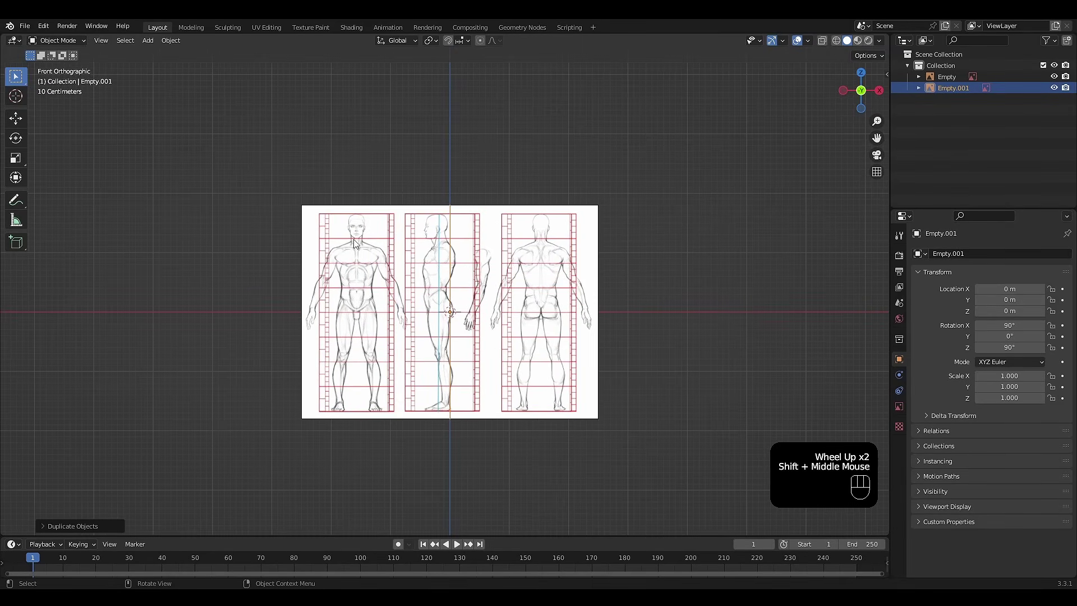
{"action": "left_click", "coordinate": [588, 212]}
{"action": "middle_click_drag", "start_coordinate": [590, 210], "coordinate": [583, 208], "text": "shift"}
{"action": "key", "text": "g"}
{"action": "key", "text": "x"}
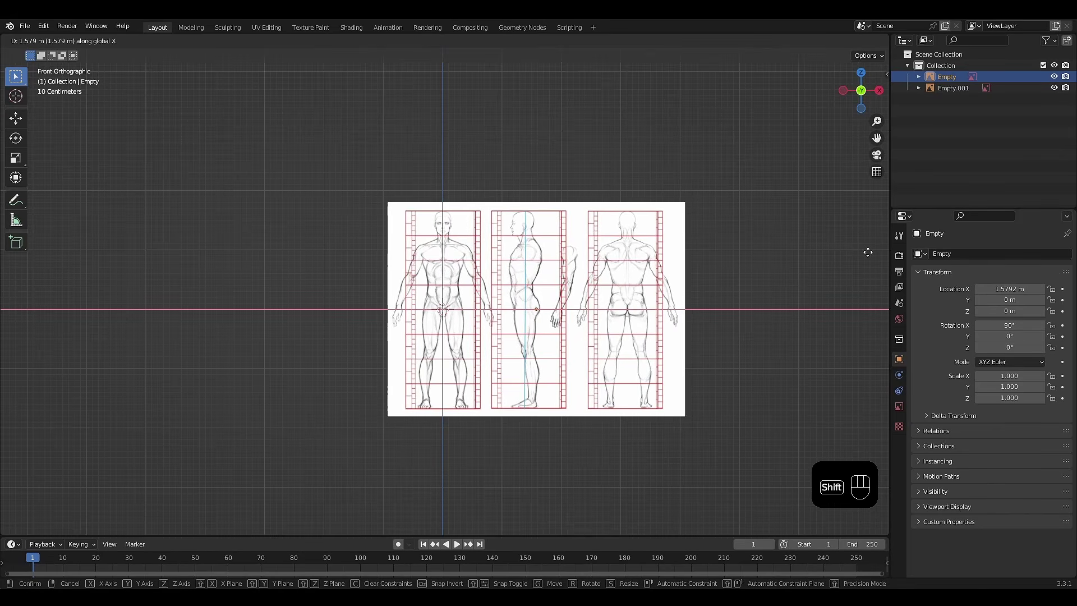
{"action": "left_click", "coordinate": [866, 254], "text": "shift"}
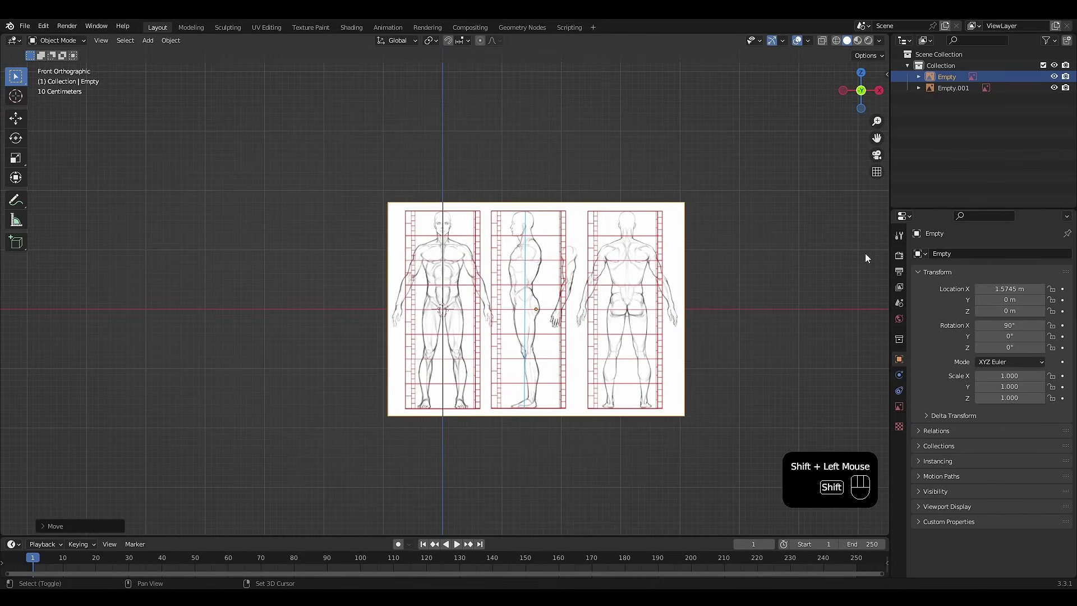
Move the rotated copy about 0.19 m along Y to centre the side-view figure on the Z axis.
{"action": "key", "text": "KP_3"}
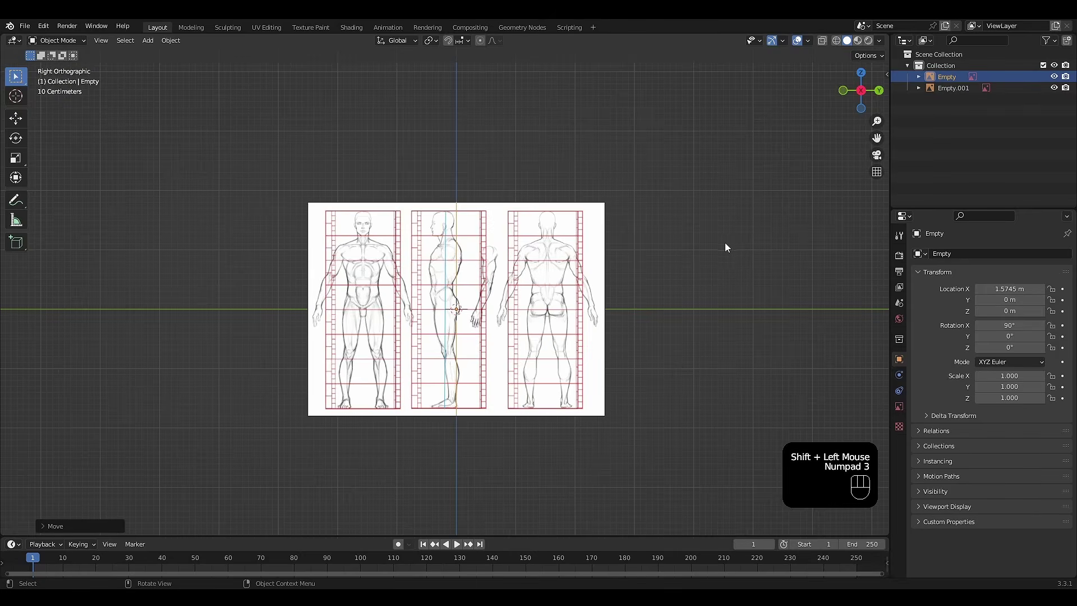
{"action": "scroll", "coordinate": [682, 298], "scroll_direction": "up", "scroll_amount": 1}
{"action": "left_click", "coordinate": [591, 265]}
{"action": "scroll", "coordinate": [590, 265], "scroll_direction": "up", "scroll_amount": 1}
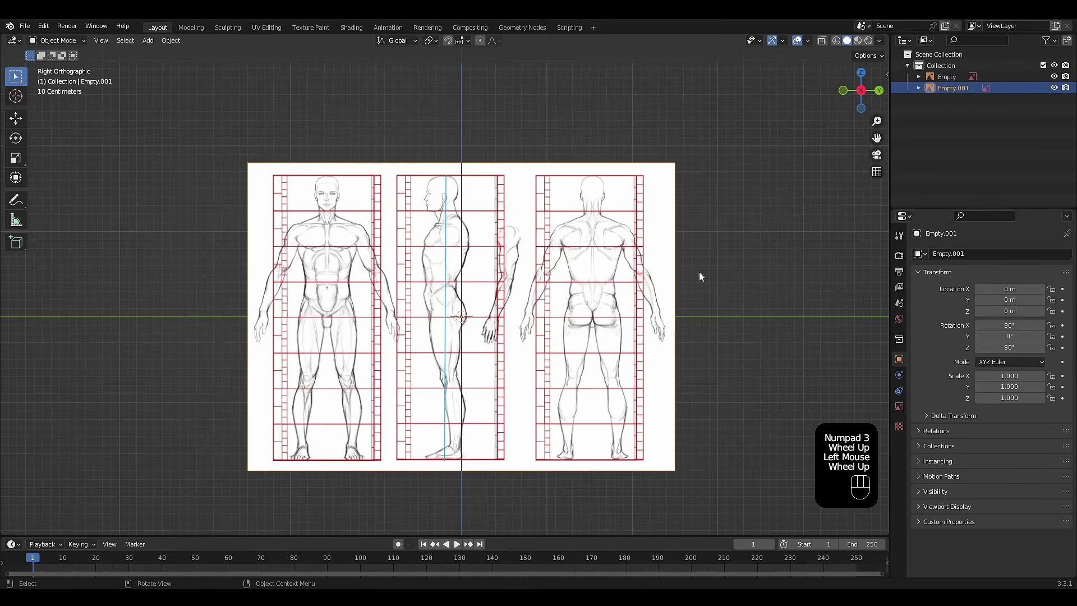
{"action": "key", "text": "g"}
{"action": "key", "text": "y"}
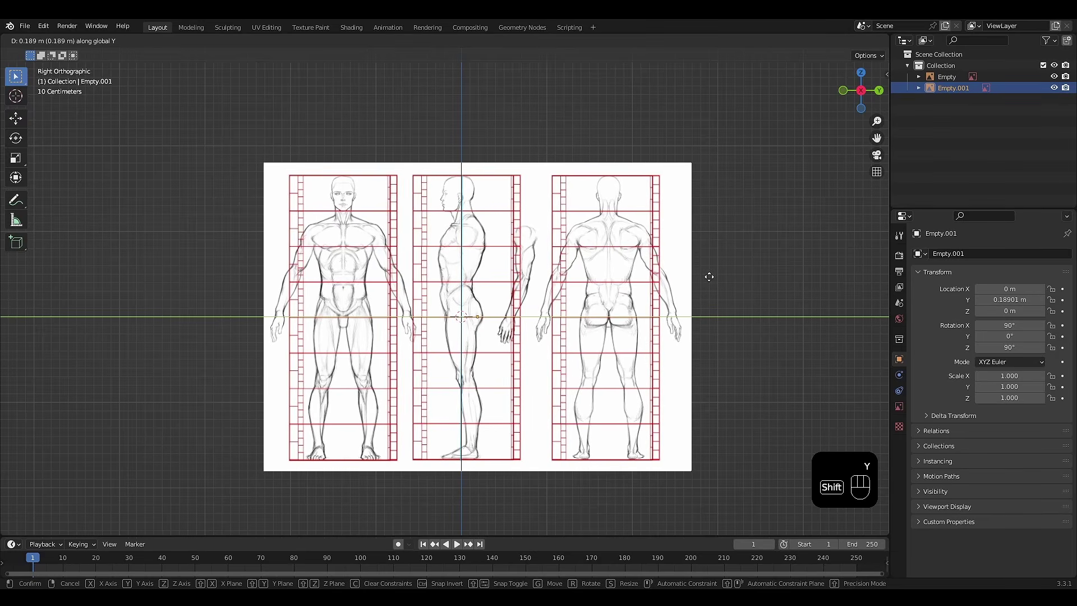
{"action": "left_click", "coordinate": [709, 277], "text": "shift"}
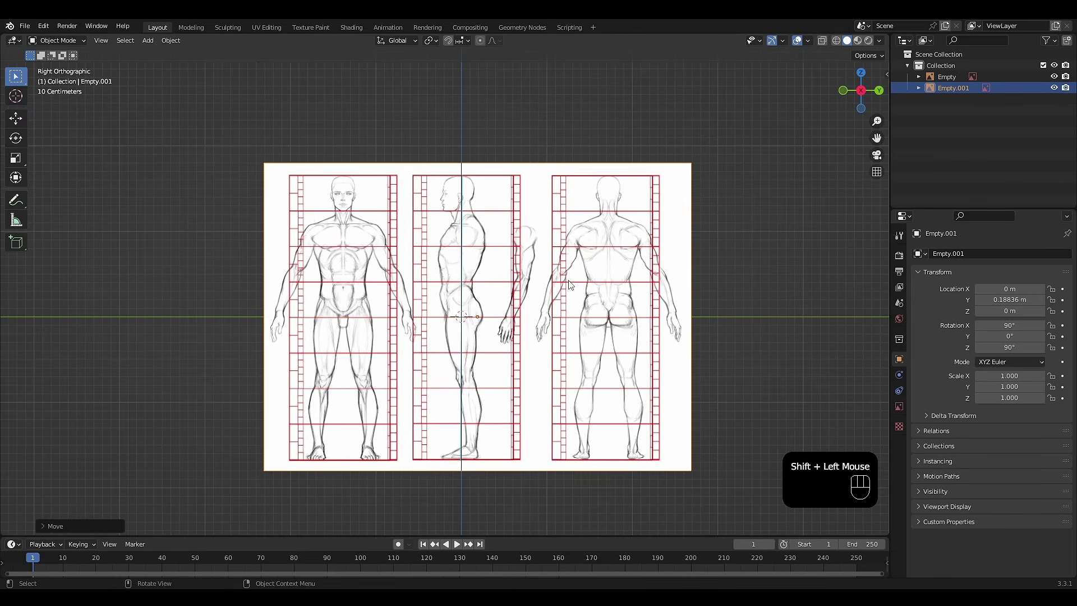
Select both reference images and raise them about 1.68 m along Z so the figures' feet rest on the ground line.
{"action": "scroll", "coordinate": [573, 284], "scroll_direction": "down", "scroll_amount": 1}
{"action": "mouse_move", "coordinate": [574, 283]}
{"action": "middle_mouse_down"}
{"action": "mouse_move", "coordinate": [531, 276]}
{"action": "mouse_move", "coordinate": [581, 283]}
{"action": "middle_mouse_up"}
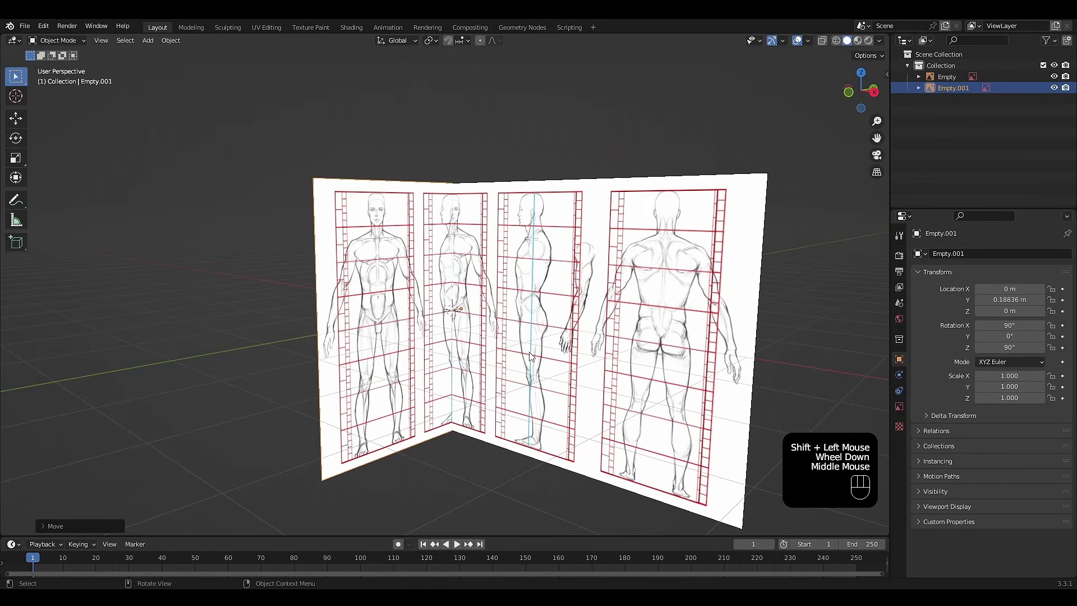
{"action": "key", "text": "KP_1"}
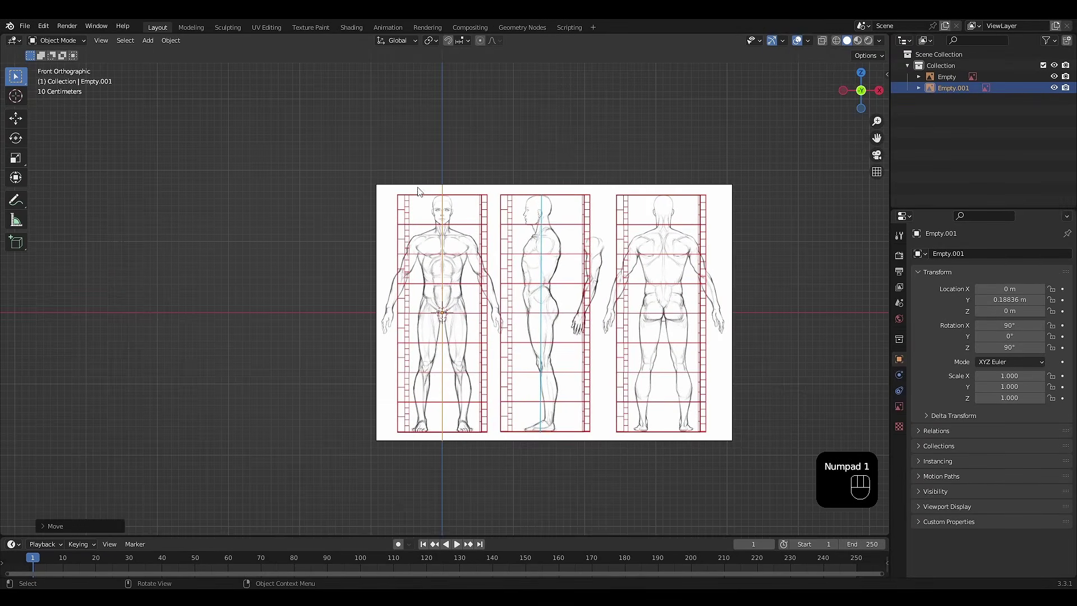
{"action": "left_click_drag", "start_coordinate": [314, 127], "coordinate": [770, 474]}
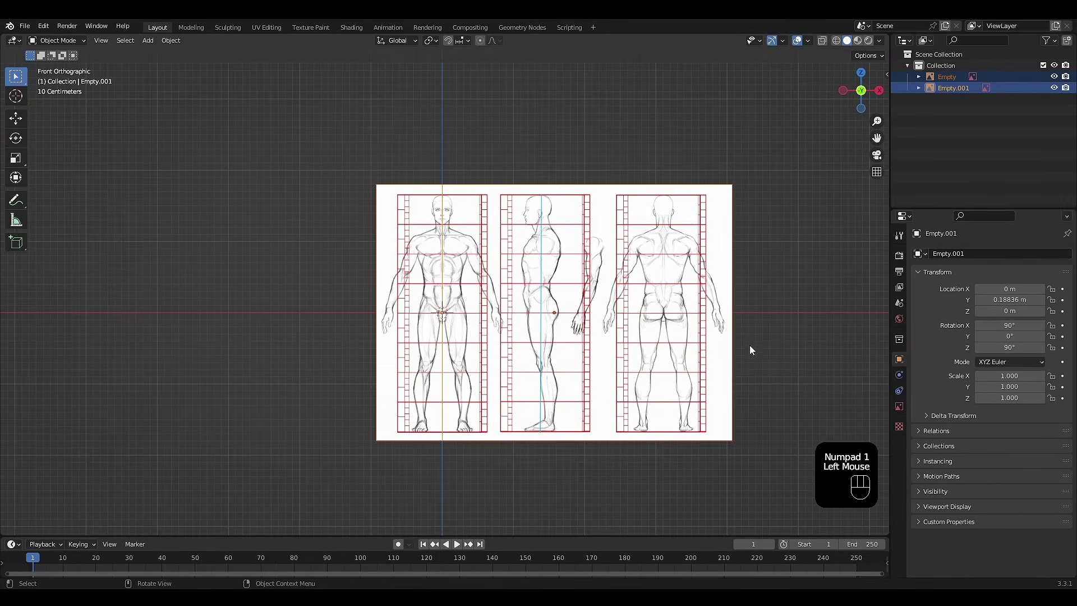
{"action": "middle_click_drag", "start_coordinate": [757, 316], "coordinate": [736, 313], "text": "shift"}
{"action": "key", "text": "g"}
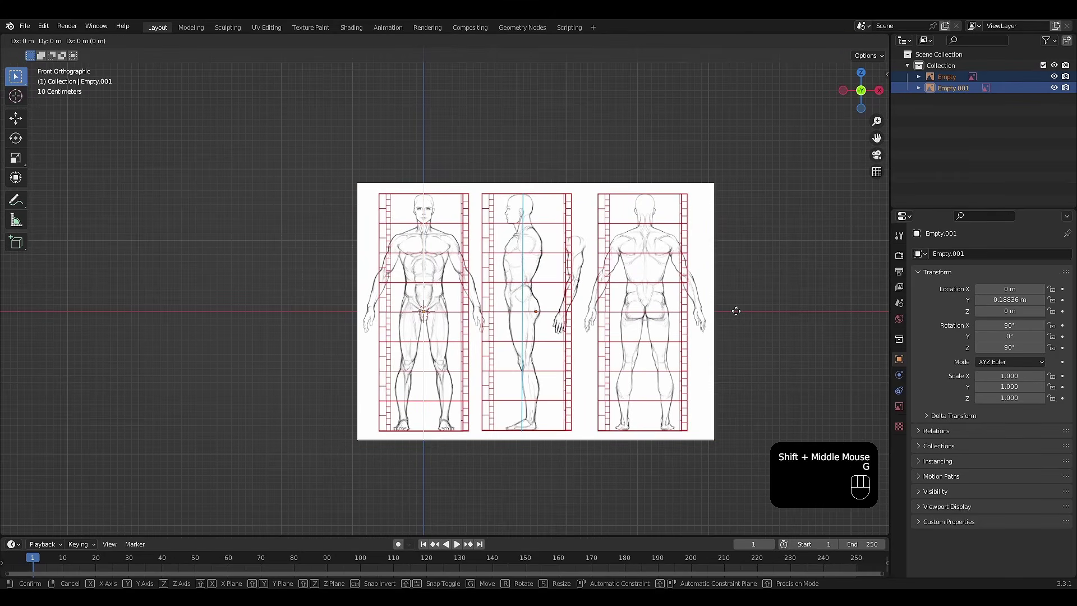
{"action": "key", "text": "z"}
{"action": "key", "text": "shift"}
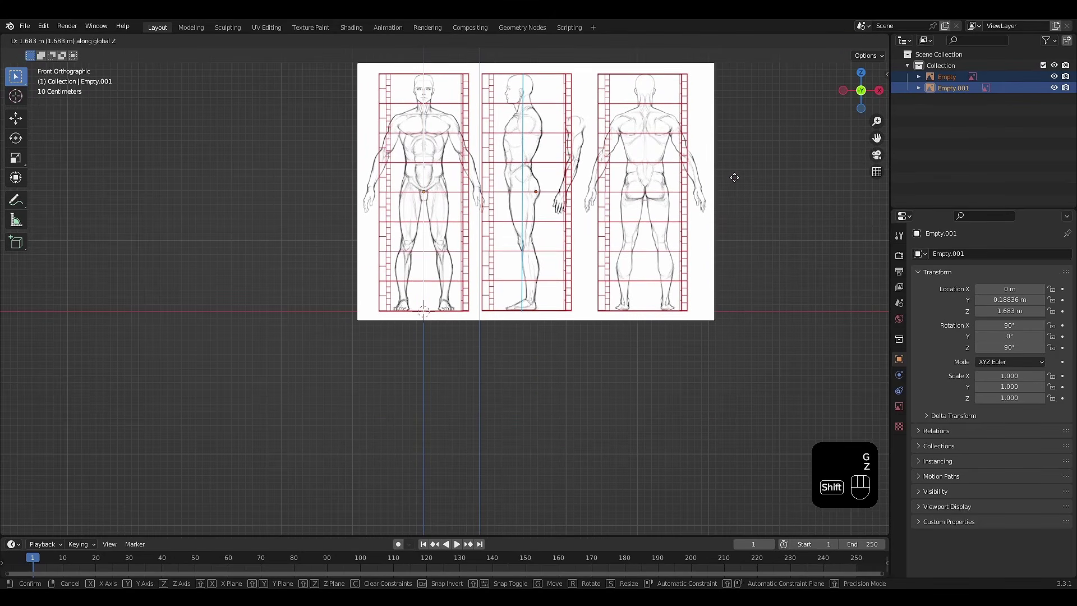
{"action": "left_click", "coordinate": [726, 181], "text": "shift"}
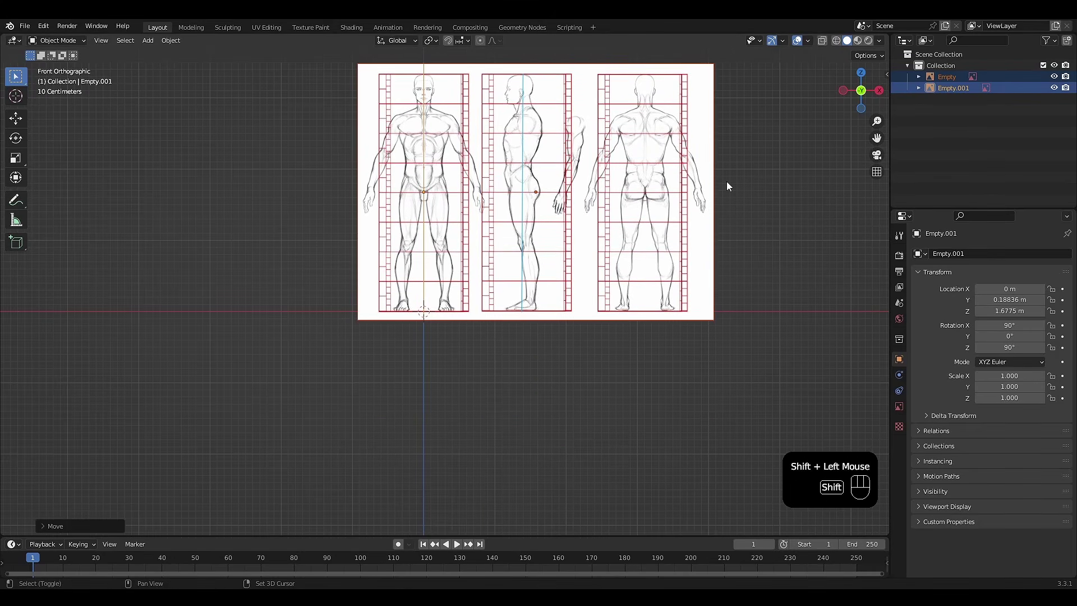
Move the front-view reference image 4 m back along the Y axis, snapping to increments.
{"action": "middle_click_drag", "start_coordinate": [727, 181], "coordinate": [348, 281]}
{"action": "scroll", "coordinate": [597, 194], "scroll_direction": "down", "scroll_amount": 3}
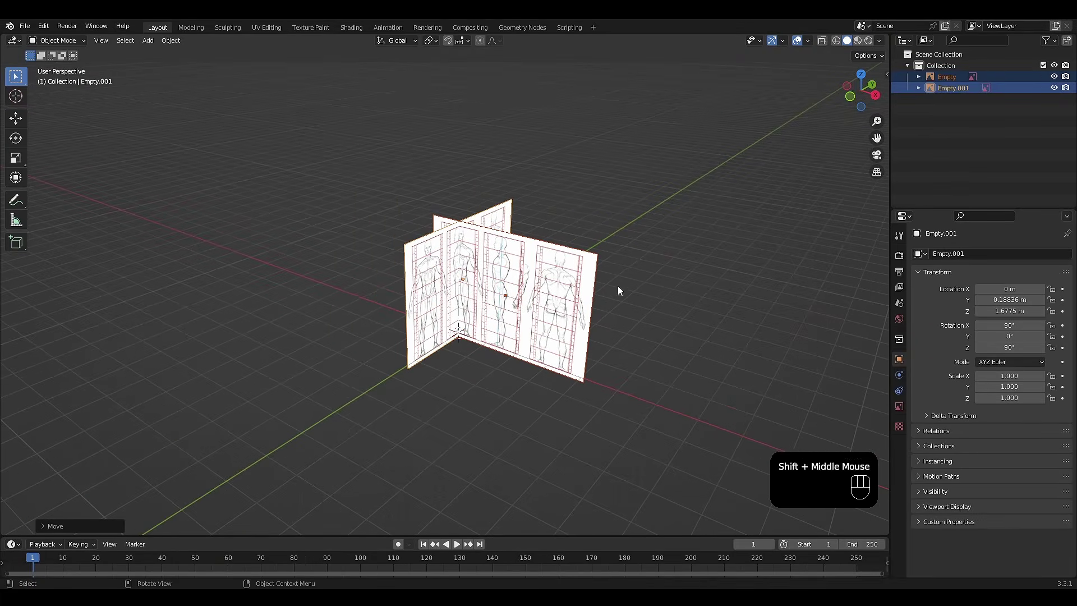
{"action": "scroll", "coordinate": [650, 287], "scroll_direction": "up", "scroll_amount": 1}
{"action": "scroll", "coordinate": [648, 283], "scroll_direction": "up", "scroll_amount": 1}
{"action": "left_click", "coordinate": [601, 287]}
{"action": "middle_click_drag", "start_coordinate": [600, 287], "coordinate": [603, 312], "text": "shift"}
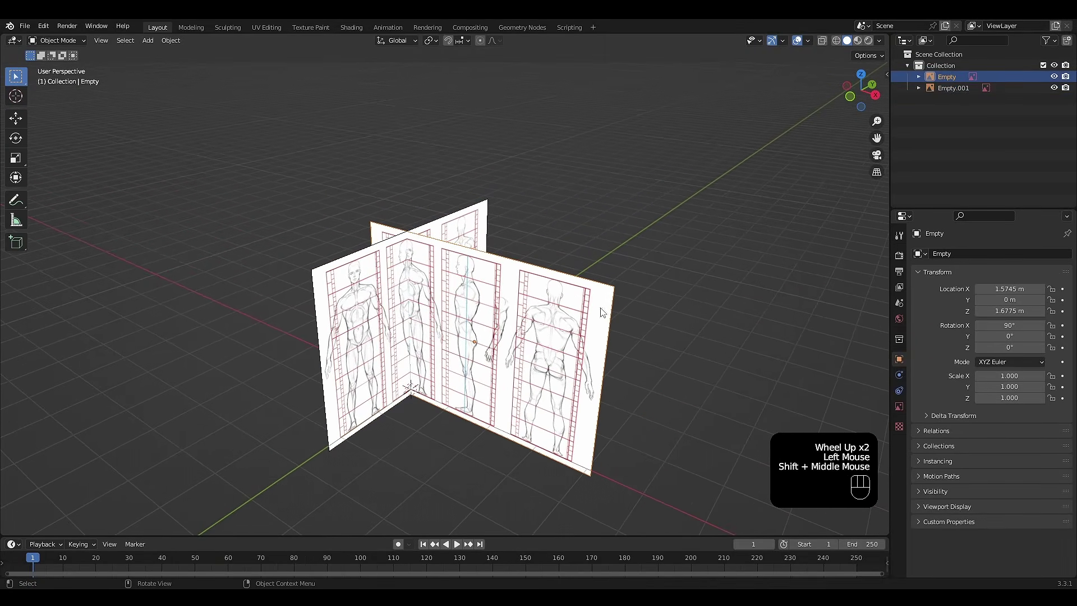
{"action": "key", "text": "g"}
{"action": "key", "text": "y"}
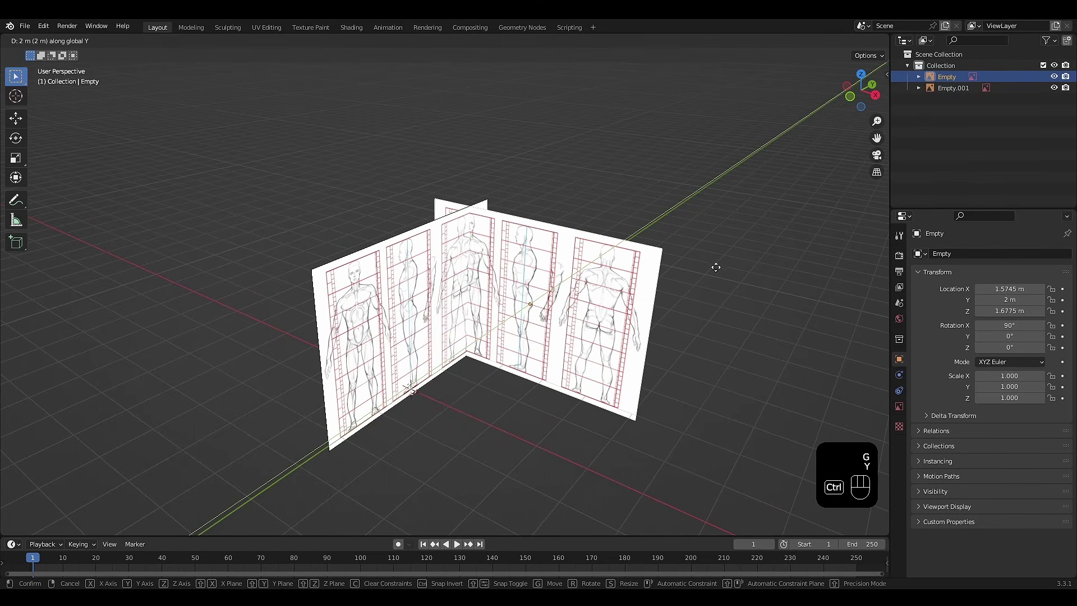
{"action": "left_click", "coordinate": [748, 231], "text": "ctrl"}
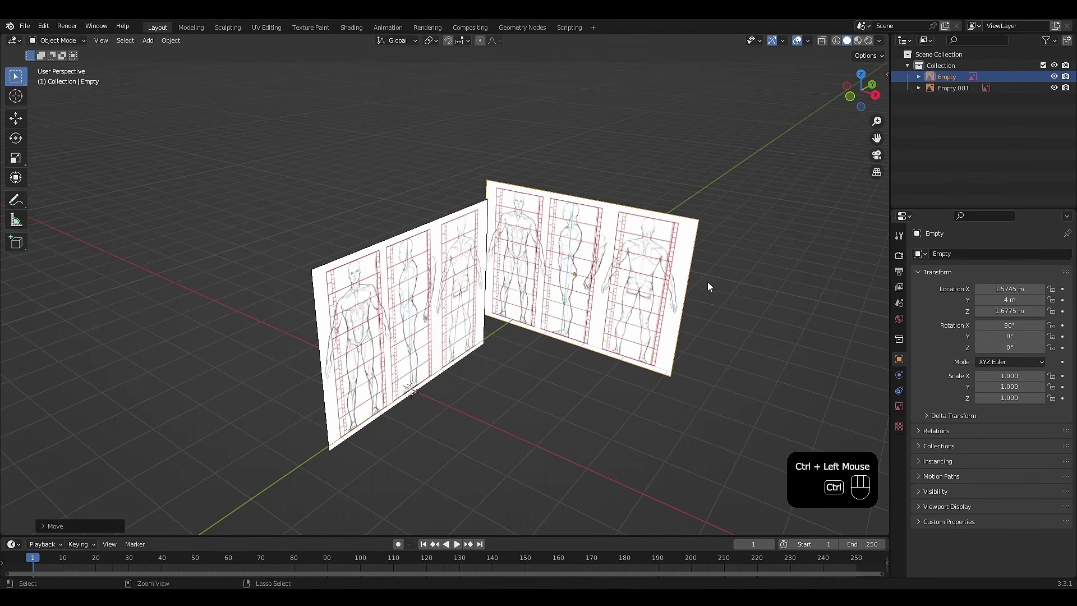
Move the side-view reference image -4 m along the X axis, snapping to increments.
{"action": "left_click", "coordinate": [465, 359]}
{"action": "middle_click_drag", "start_coordinate": [513, 376], "coordinate": [556, 340], "text": "shift"}
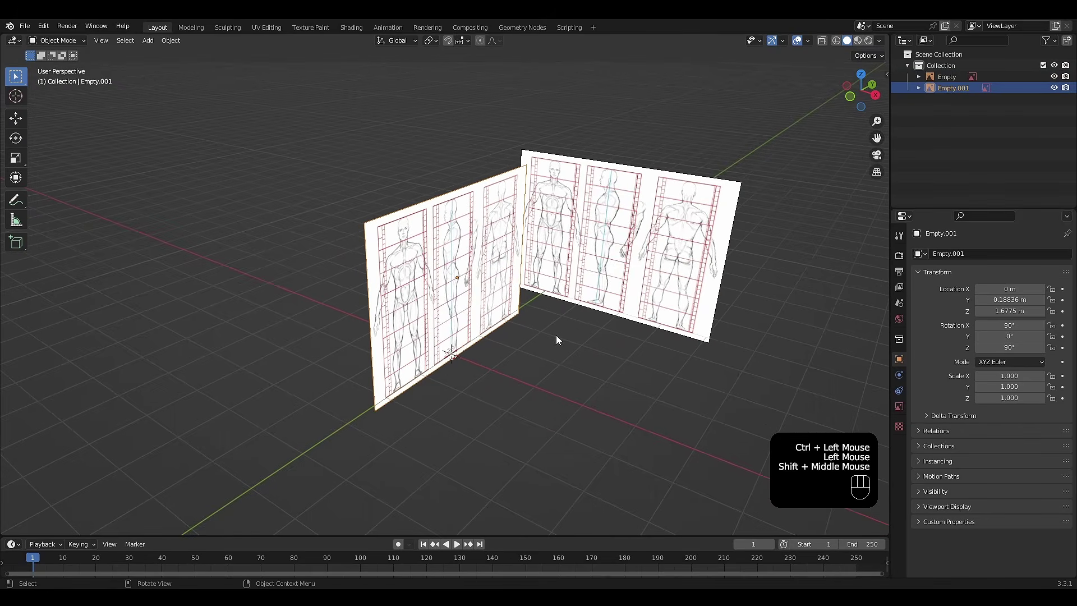
{"action": "key", "text": "g"}
{"action": "key", "text": "x"}
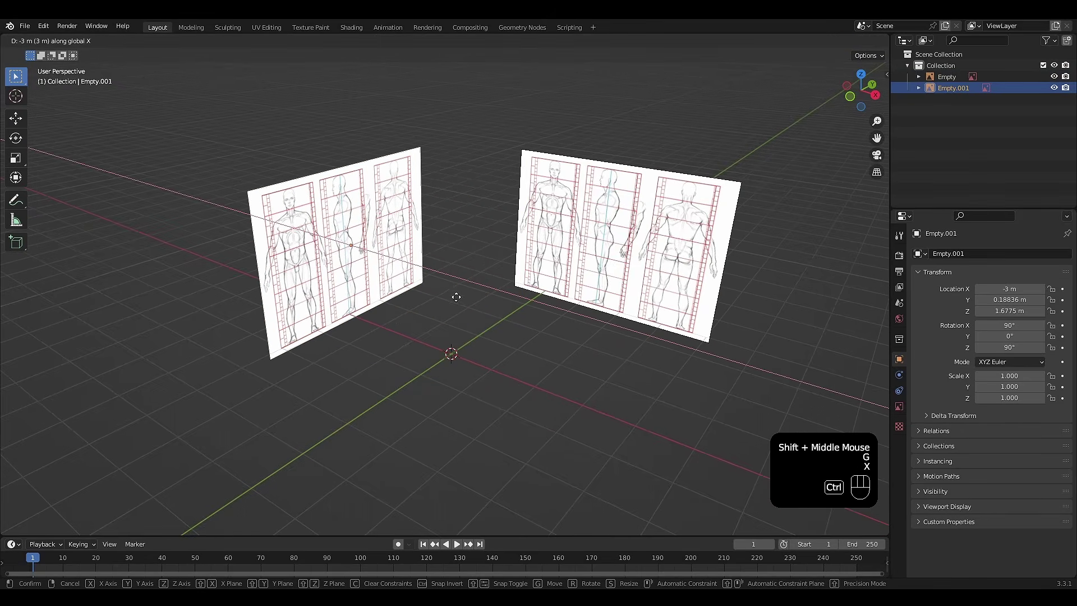
{"action": "left_click", "coordinate": [439, 291], "text": "ctrl"}
Add a cube mesh at the world origin in front of the two reference images.
{"action": "middle_click_drag", "start_coordinate": [440, 291], "coordinate": [493, 327], "text": "shift"}
{"action": "key", "text": "shift+a"}
{"action": "mouse_move", "coordinate": [492, 328]}
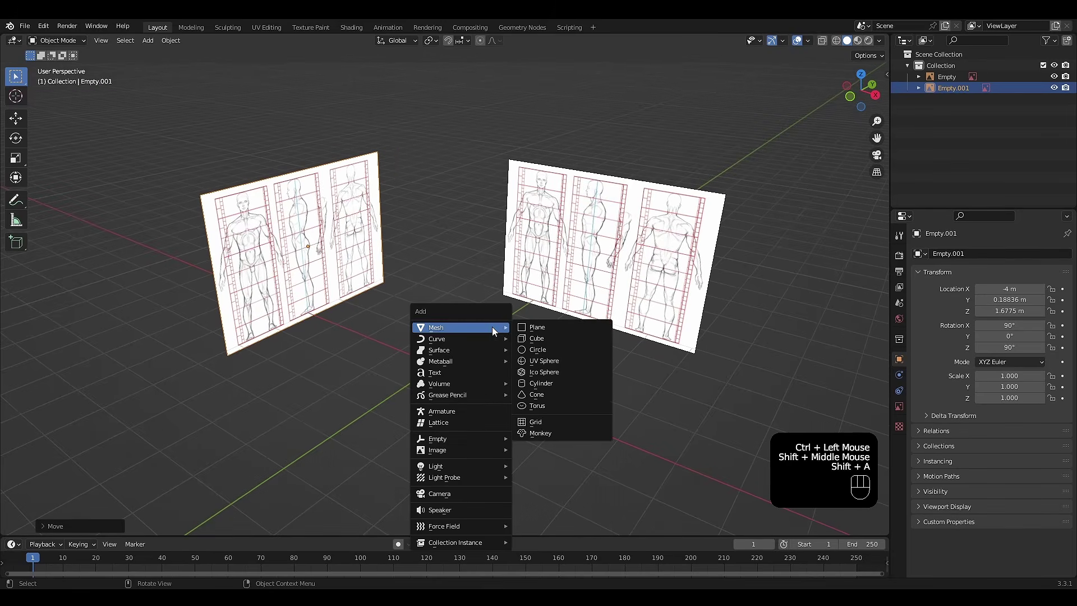
{"action": "left_click", "coordinate": [557, 337]}
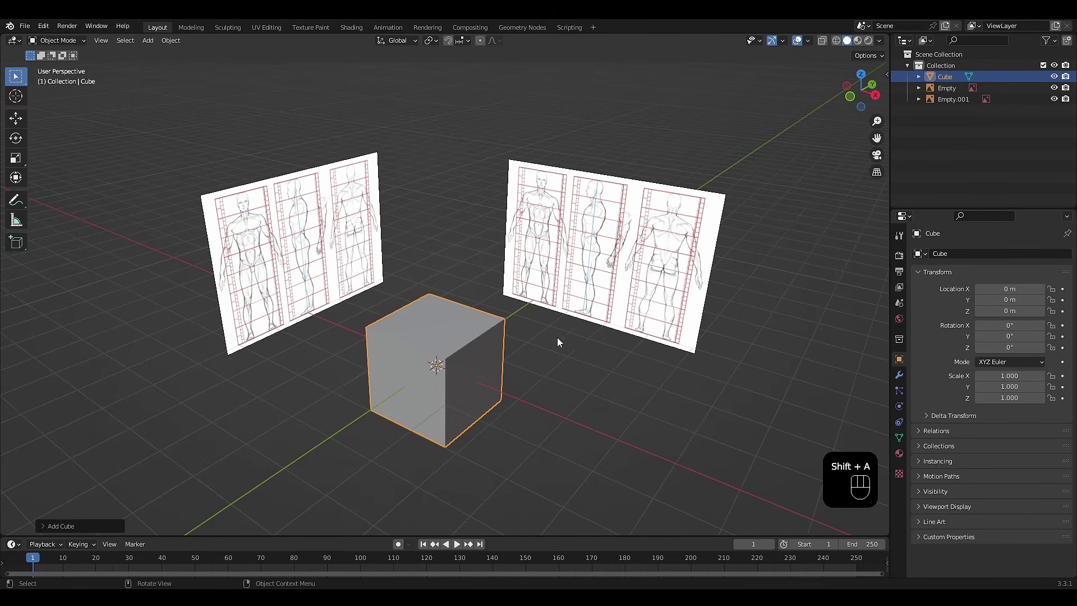
{"action": "key", "text": "KP_1"}
{"action": "scroll", "coordinate": [578, 349], "scroll_direction": "up", "scroll_amount": 2}
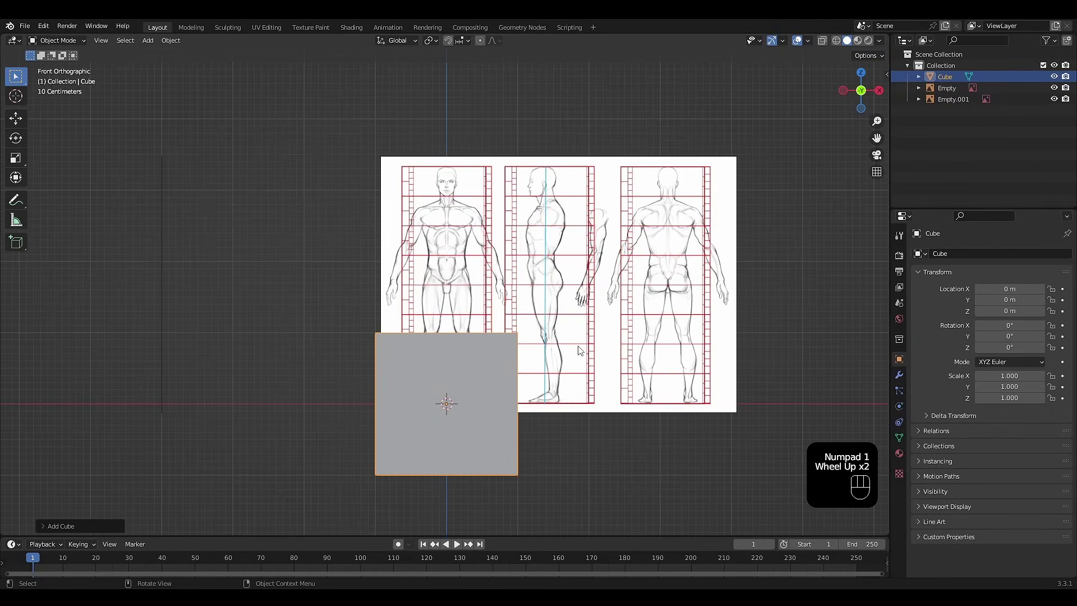
Raise the cube 1 m along Z, snapping to increments, so its base rests on the ground line.
{"action": "key", "text": "g"}
{"action": "key", "text": "z"}
{"action": "left_click", "coordinate": [591, 275], "text": "ctrl"}
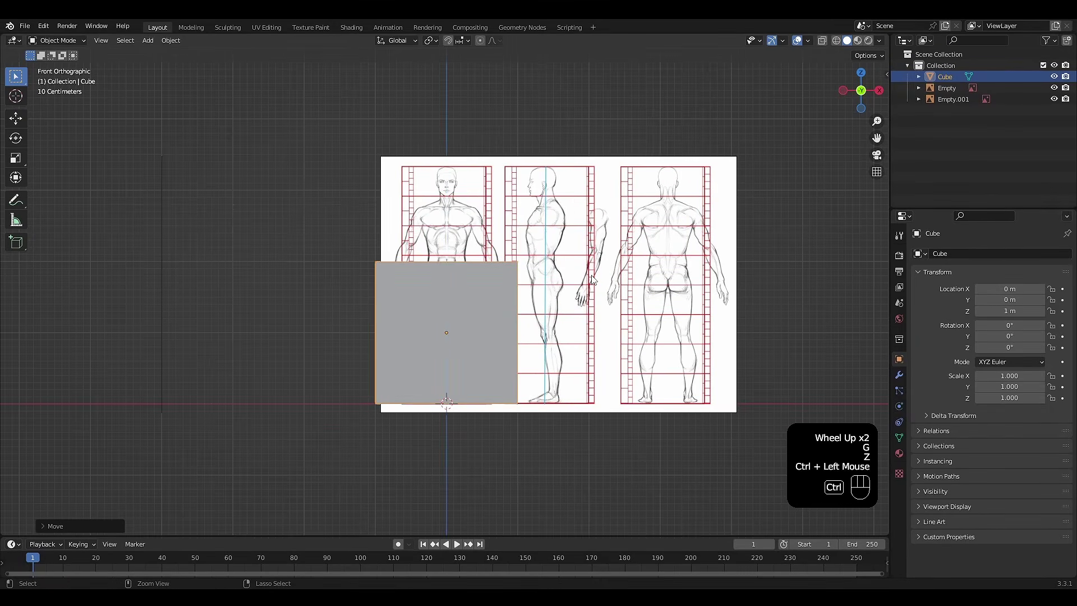
Select both reference images and set the transform pivot point to 3D Cursor.
{"action": "middle_click_drag", "start_coordinate": [592, 275], "coordinate": [555, 325]}
{"action": "scroll", "coordinate": [597, 318], "scroll_direction": "down", "scroll_amount": 2}
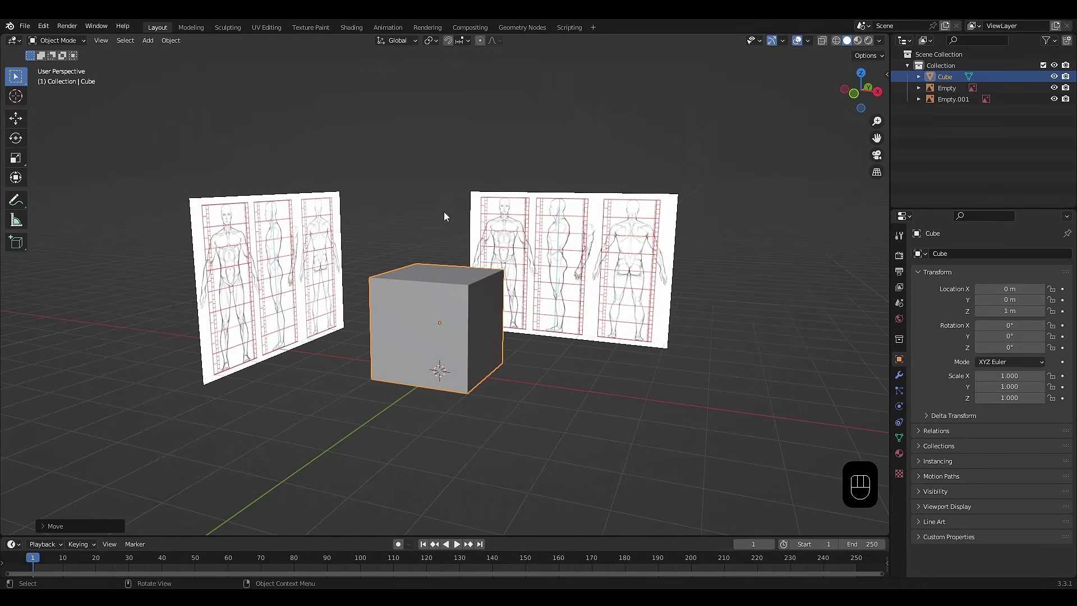
{"action": "middle_click_drag", "start_coordinate": [445, 216], "coordinate": [419, 207]}
{"action": "left_click", "coordinate": [622, 232]}
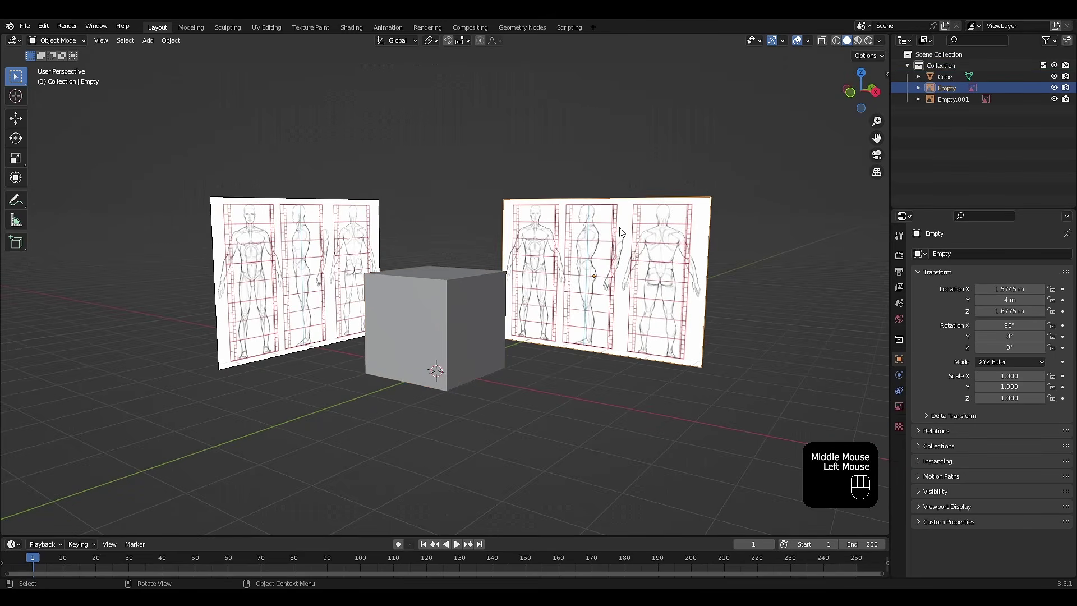
{"action": "left_click", "coordinate": [259, 242], "text": "shift"}
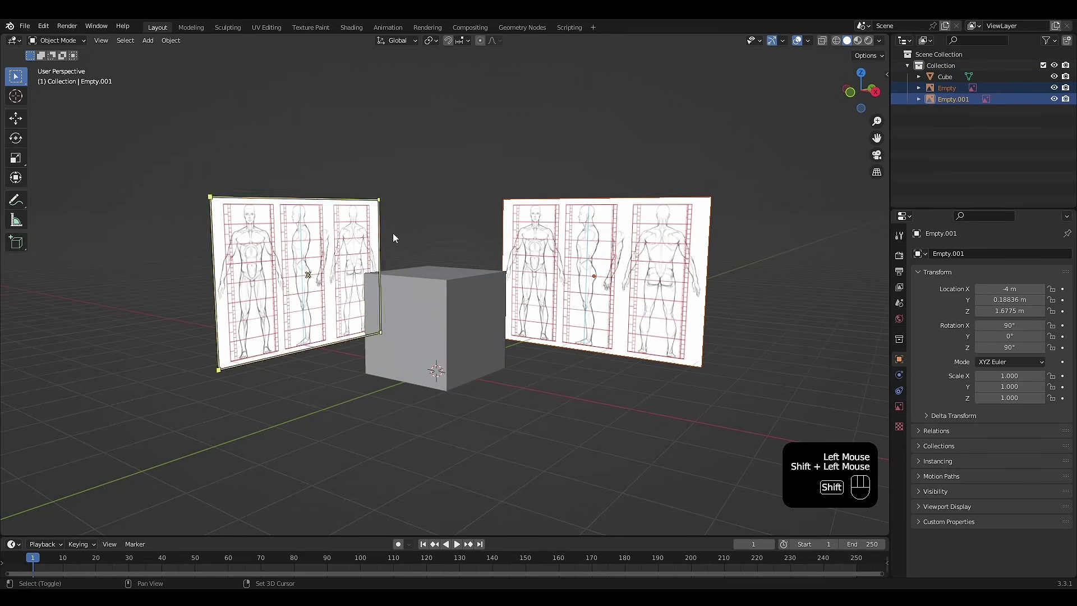
{"action": "left_click", "coordinate": [435, 44]}
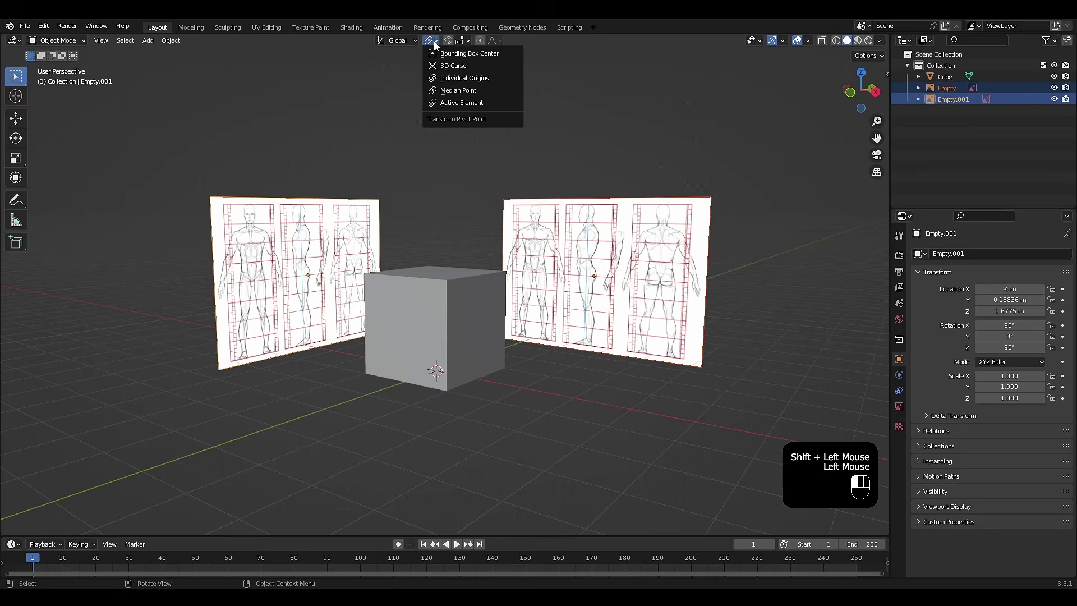
{"action": "left_click", "coordinate": [449, 66]}
Turn on X-ray and scale both reference images to about 0.577 around the 3D cursor, matching the figure's height to the cube.
{"action": "key", "text": "KP_1"}
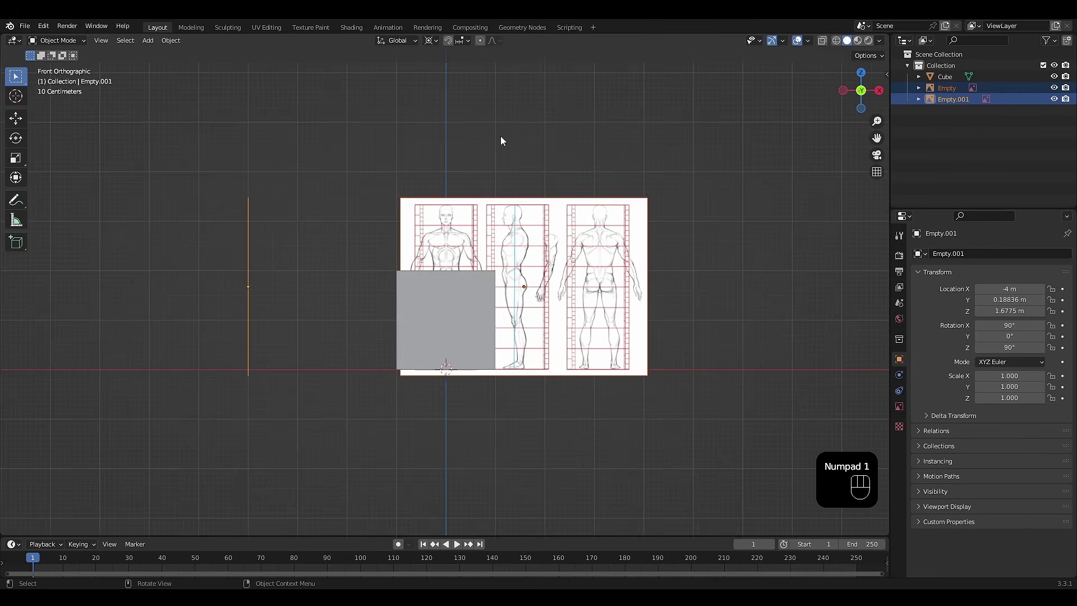
{"action": "scroll", "coordinate": [503, 149], "scroll_direction": "up", "scroll_amount": 3}
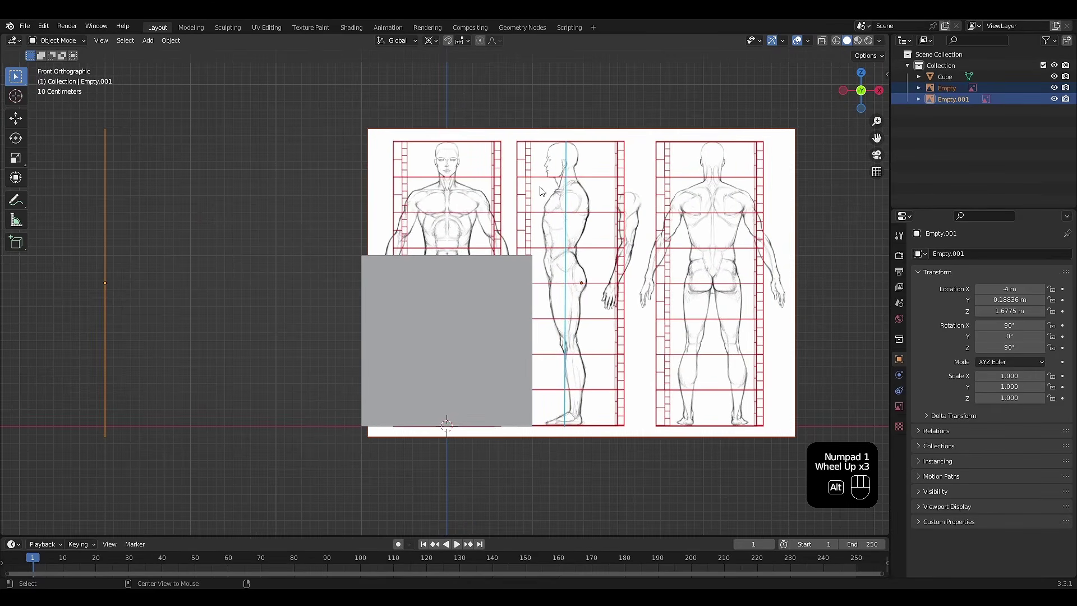
{"action": "key", "text": "alt+z"}
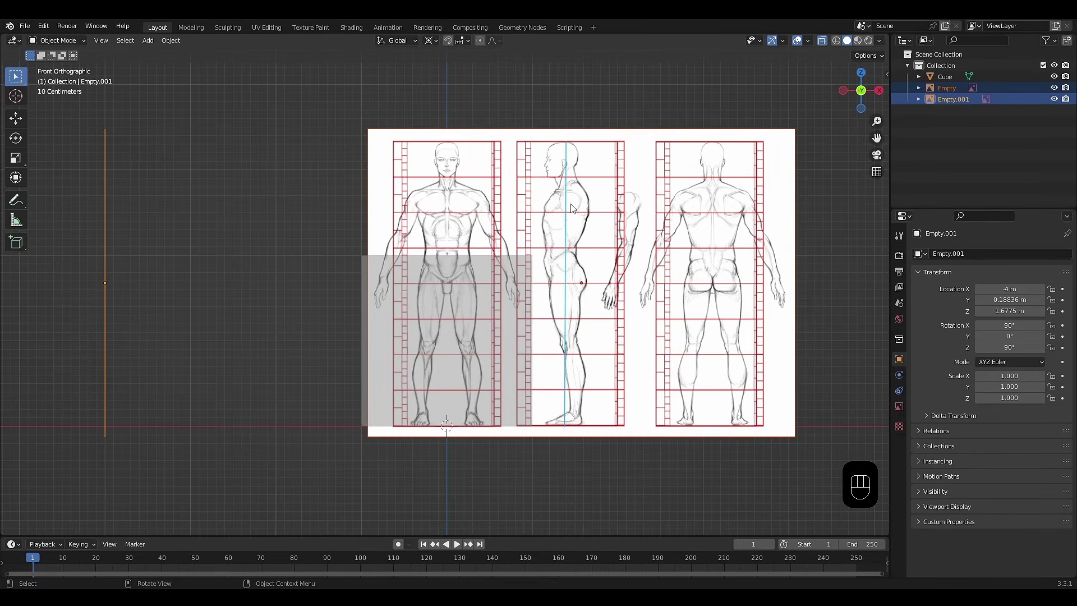
{"action": "key", "text": "s"}
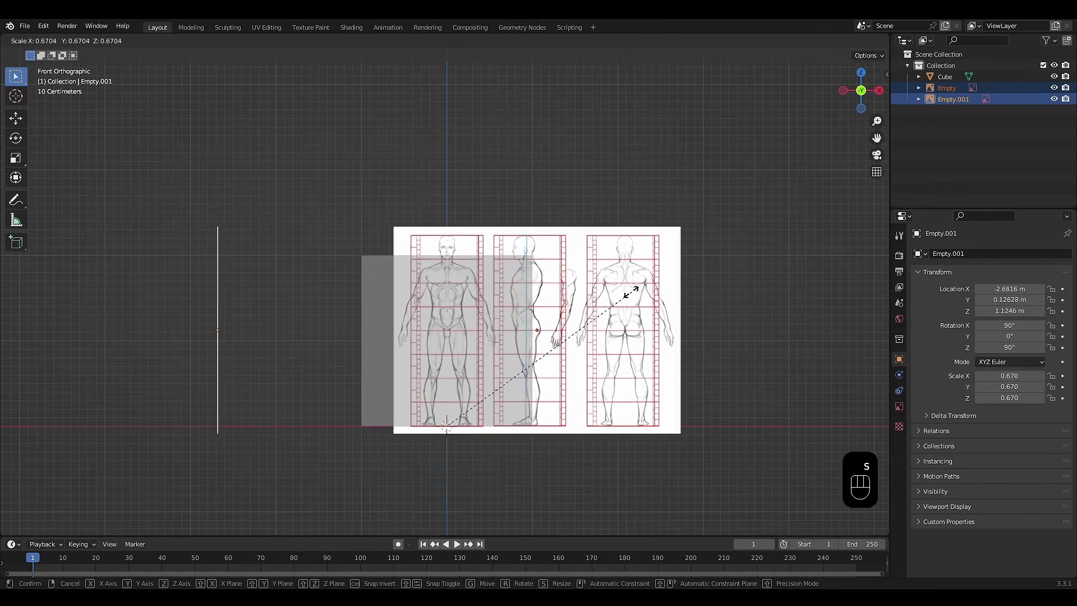
{"action": "left_click", "coordinate": [608, 305]}
{"action": "middle_click_drag", "start_coordinate": [607, 306], "coordinate": [523, 358]}
{"action": "scroll", "coordinate": [619, 333], "scroll_direction": "down", "scroll_amount": 2}
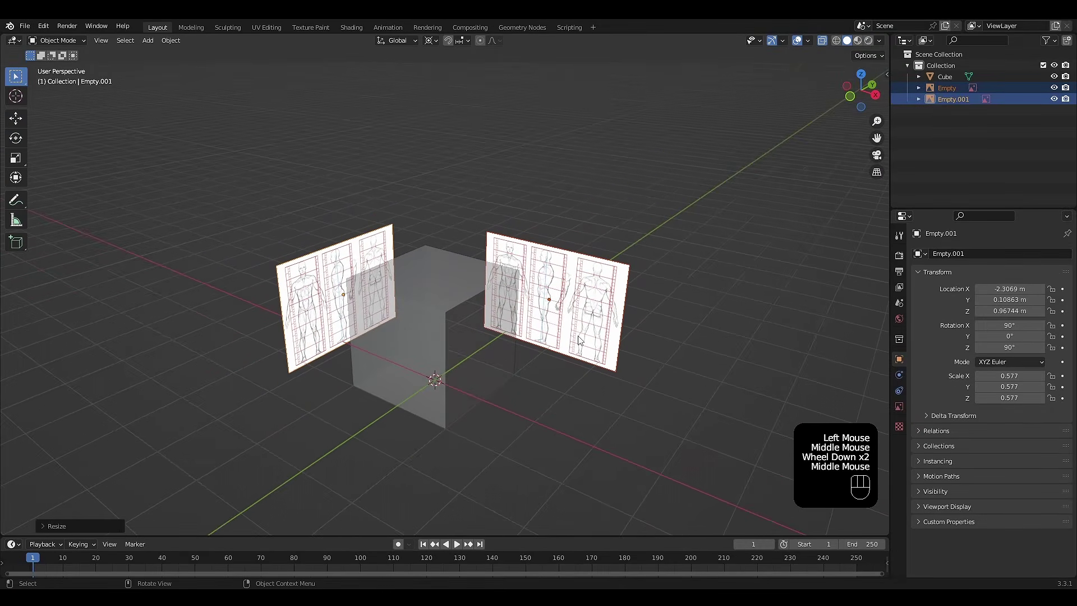
{"action": "scroll", "coordinate": [521, 358], "scroll_direction": "up", "scroll_amount": 1}
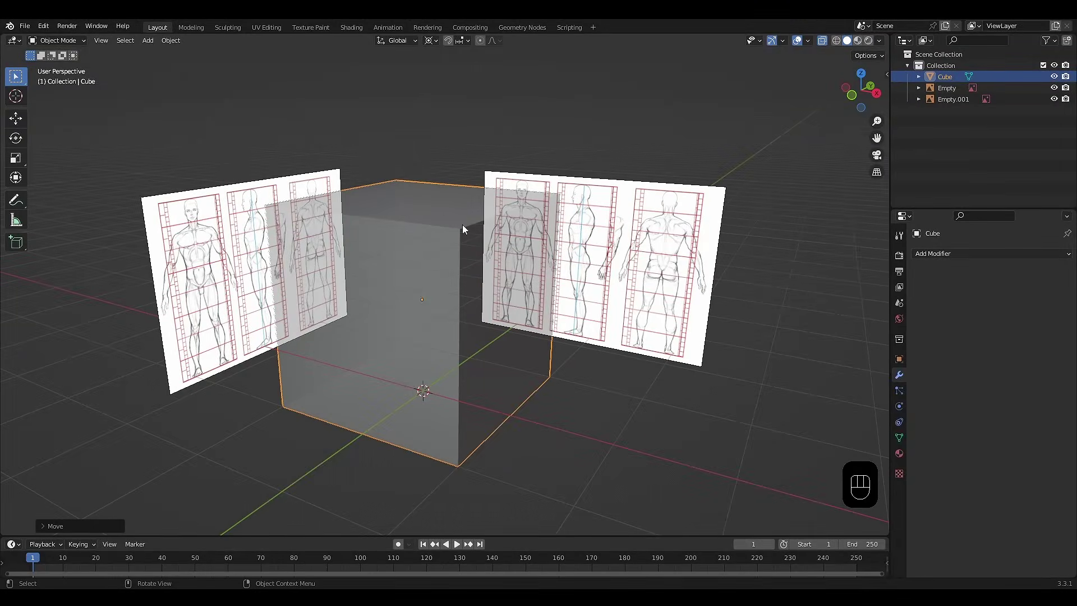
Enter Edit Mode on the cube and add a centred vertical loop cut along the front figure's midline.
{"action": "left_click", "coordinate": [406, 206]}
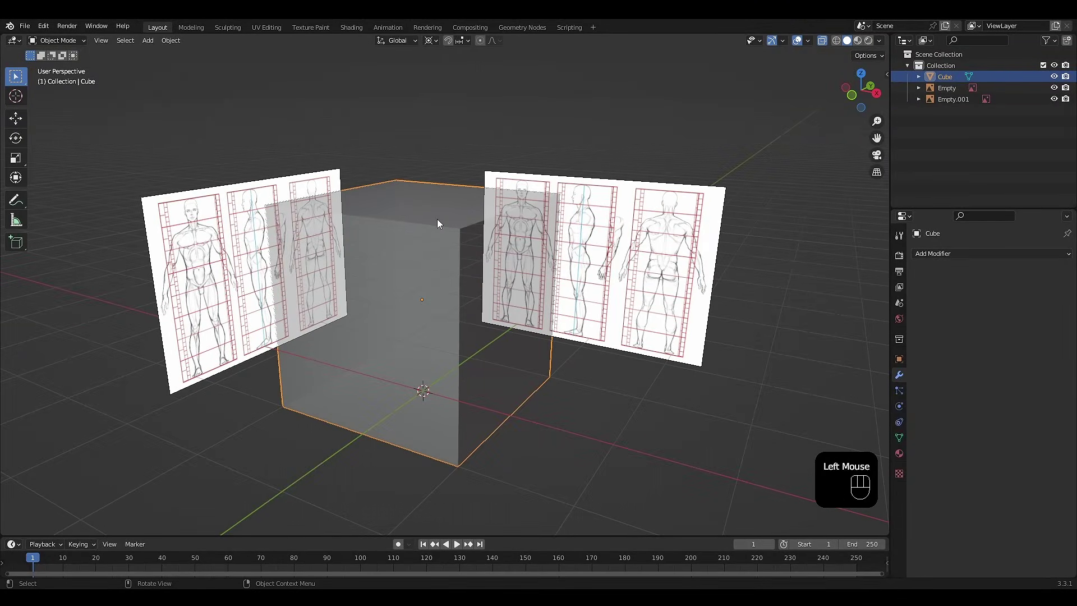
{"action": "key", "text": "Tab"}
{"action": "key", "text": "KP_1"}
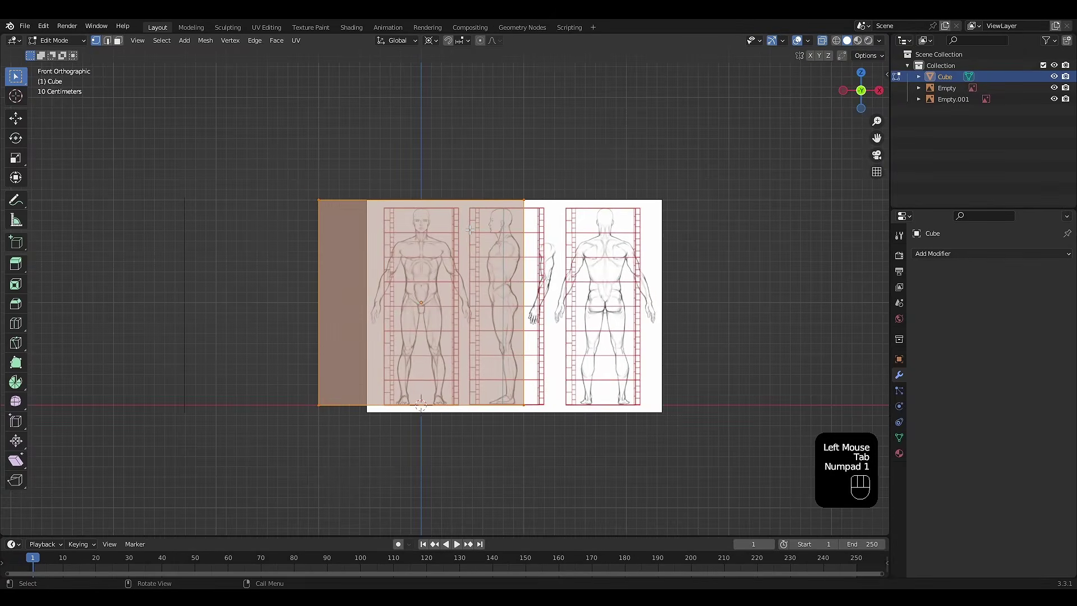
{"action": "scroll", "coordinate": [470, 230], "scroll_direction": "up", "scroll_amount": 1}
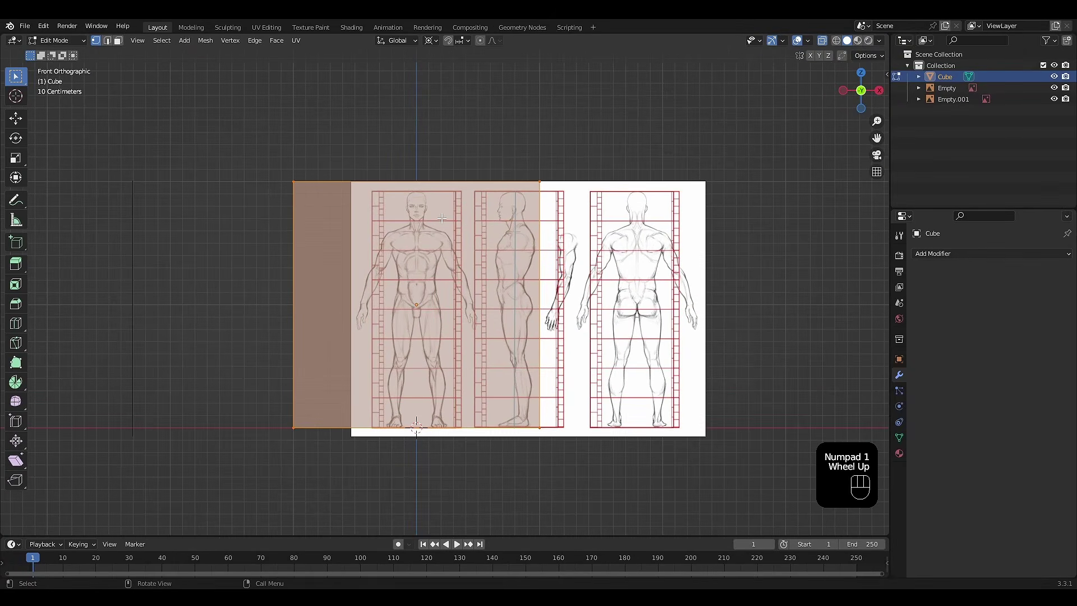
{"action": "key", "text": "ctrl+r"}
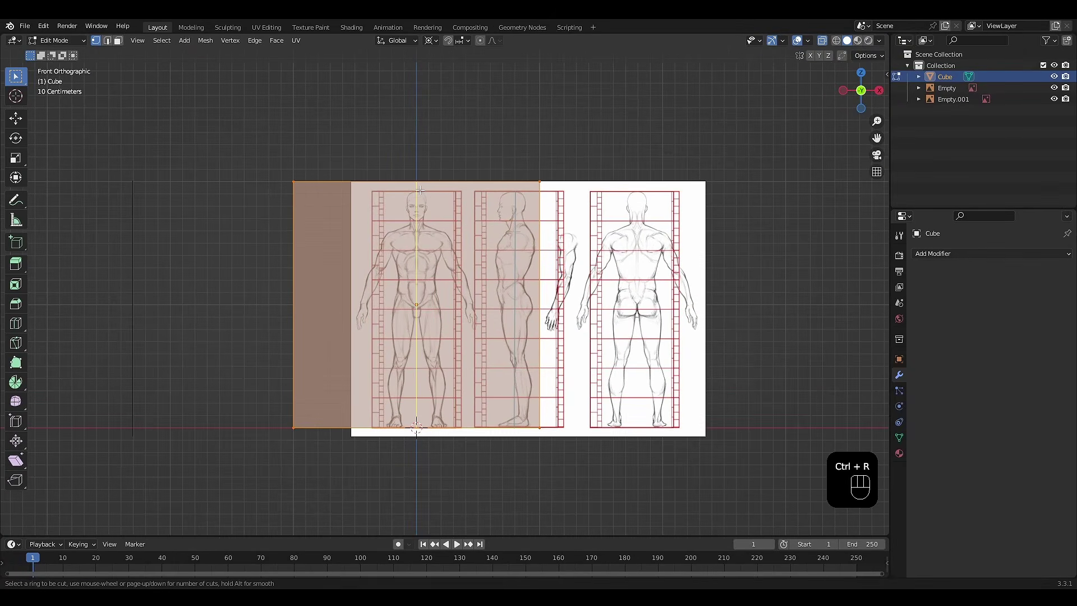
{"action": "right_click", "coordinate": [420, 190]}
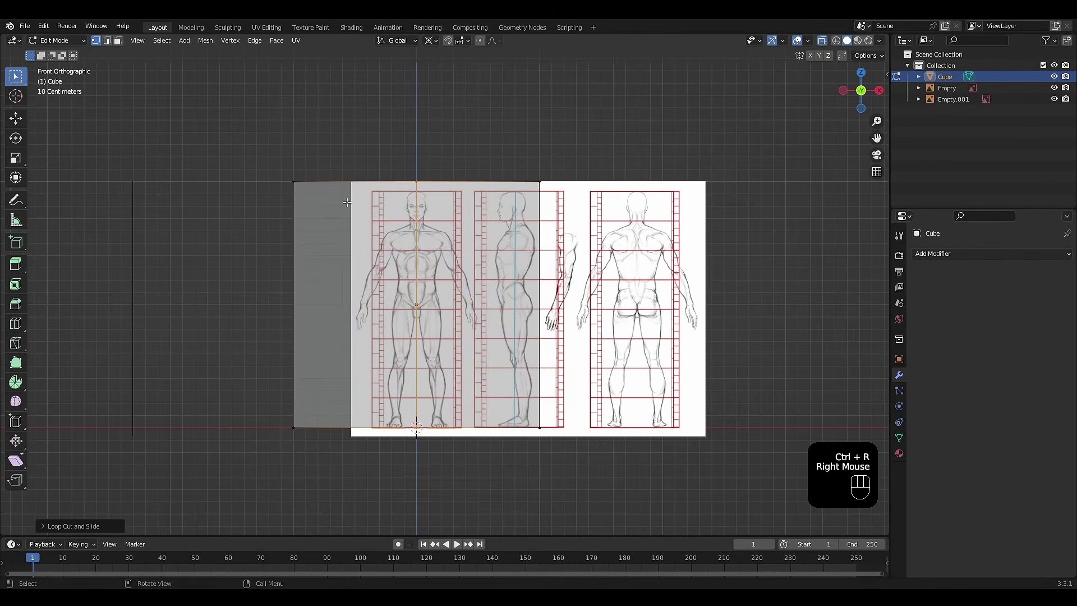
Delete the vertices on the cube's negative X side, leaving only the half on the positive X side.
{"action": "left_click_drag", "start_coordinate": [257, 149], "coordinate": [317, 452]}
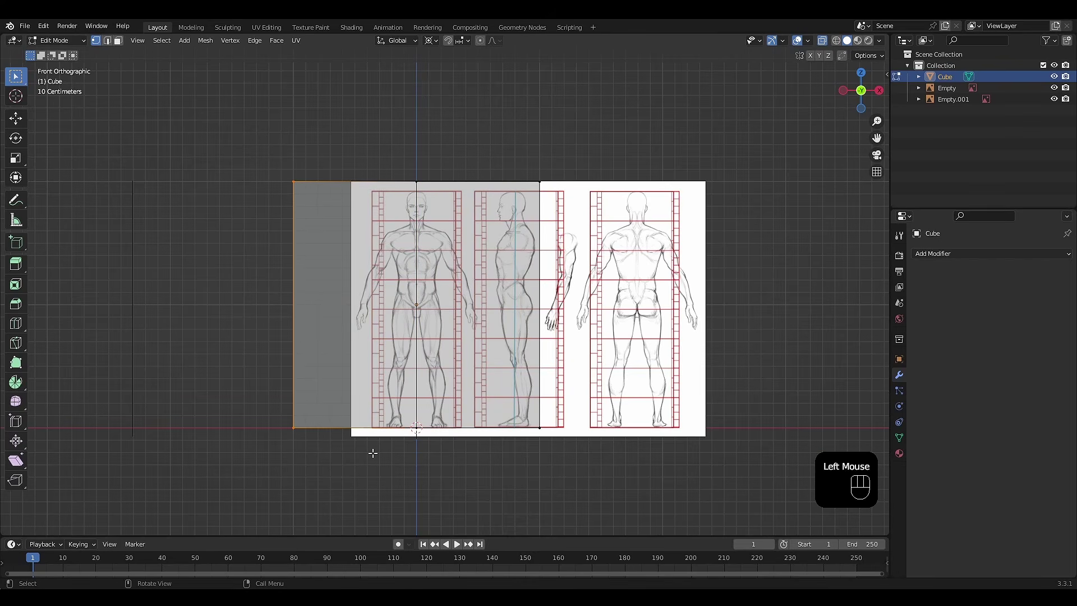
{"action": "key", "text": "x"}
{"action": "left_click", "coordinate": [361, 448]}
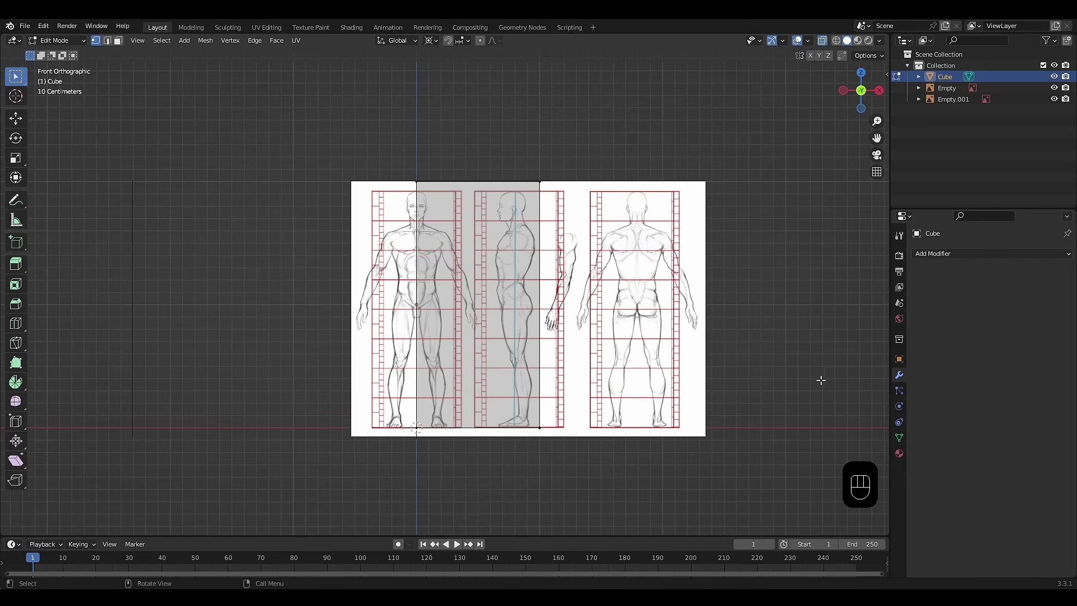
Add a Mirror modifier on the X axis with Clipping enabled and select the entire half-cube mesh.
{"action": "left_click", "coordinate": [948, 255]}
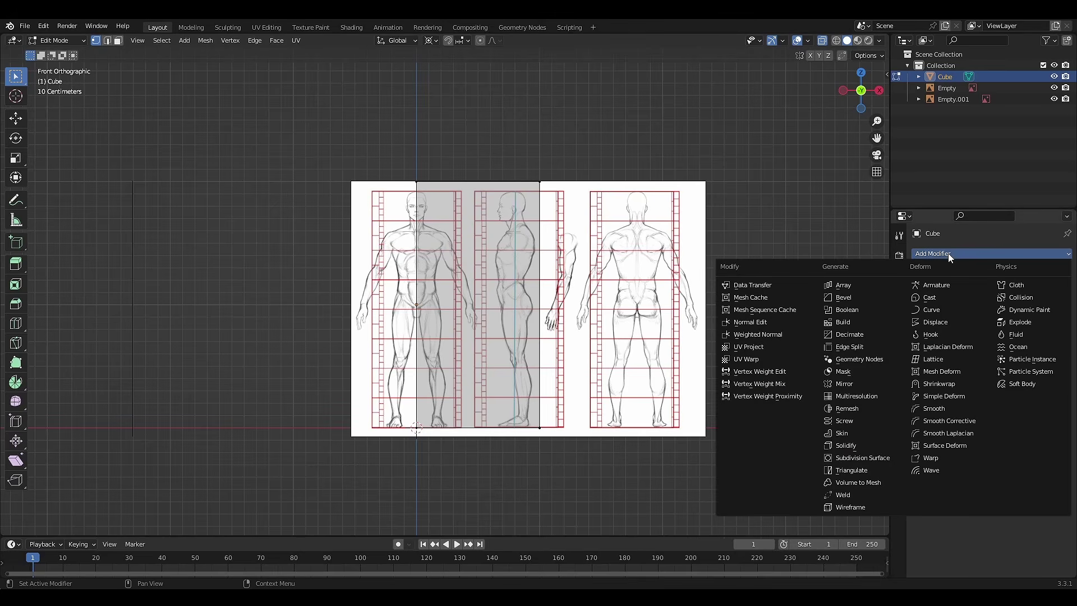
{"action": "left_click", "coordinate": [845, 383]}
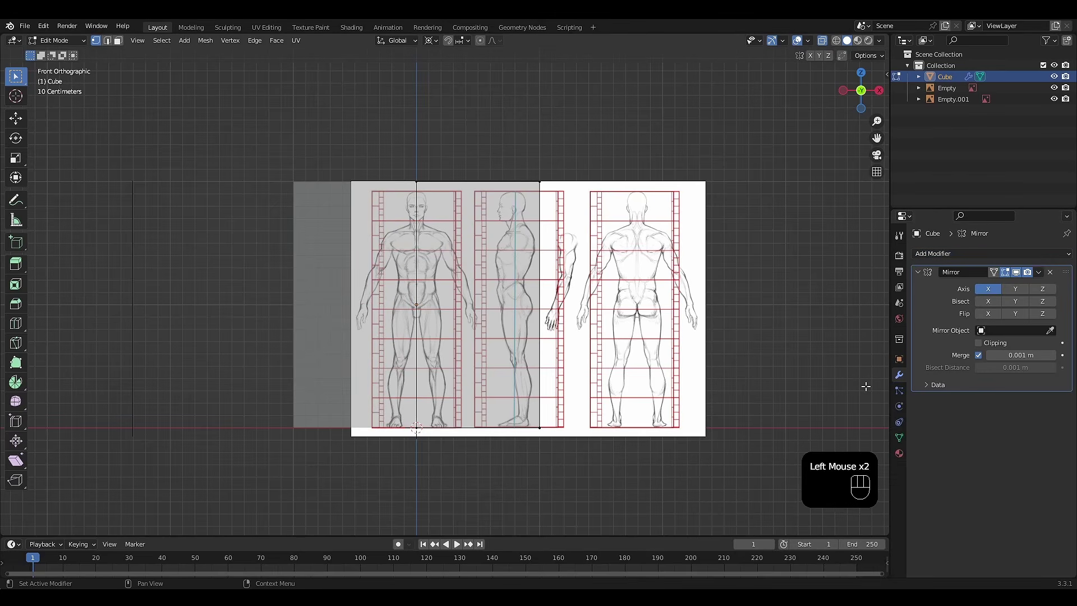
{"action": "left_click", "coordinate": [979, 344]}
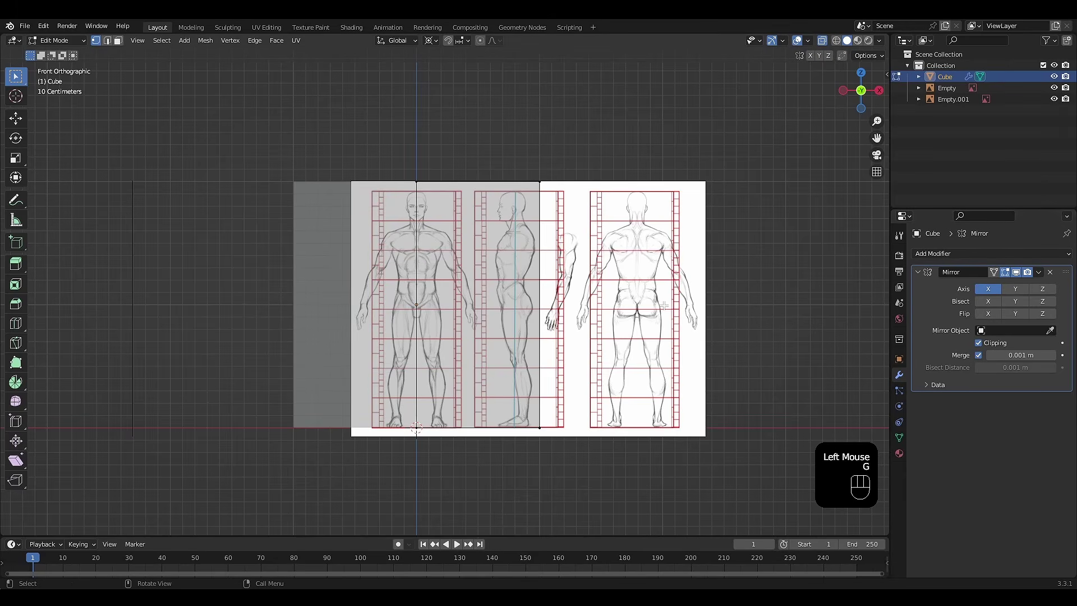
{"action": "key", "text": "g"}
{"action": "key", "text": "a"}
{"action": "key", "text": "g"}
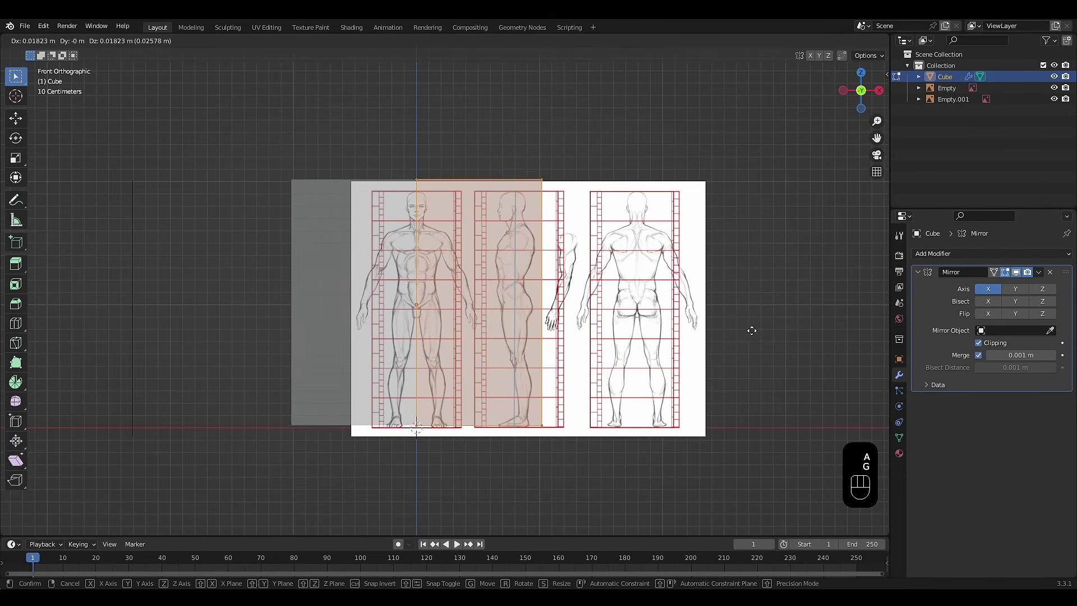
{"action": "right_click", "coordinate": [753, 332]}
{"action": "left_click", "coordinate": [978, 348]}
{"action": "left_click", "coordinate": [978, 343]}
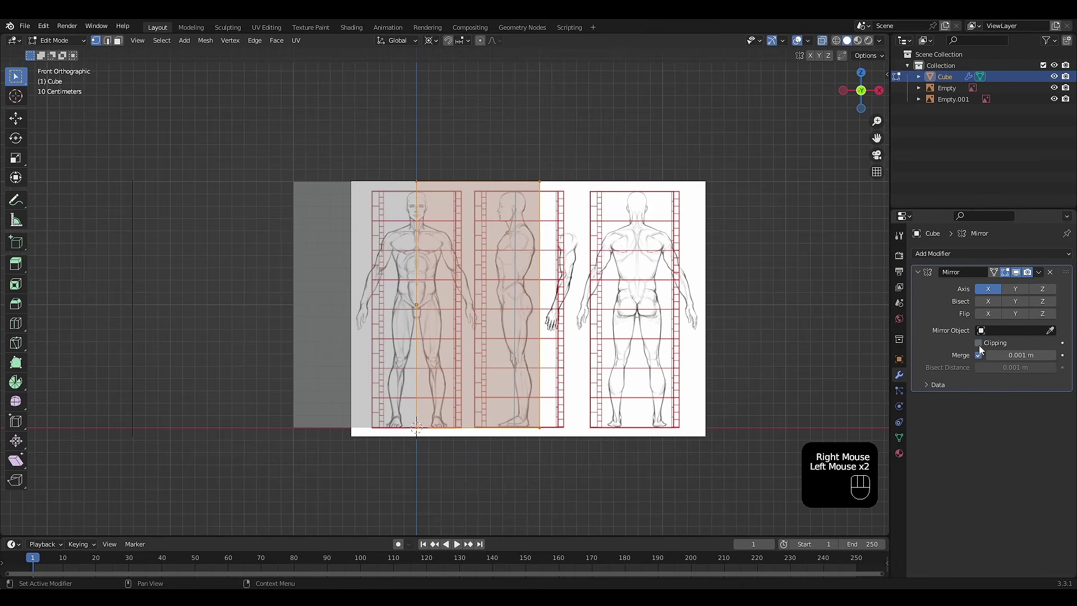
{"action": "key", "text": "g"}
{"action": "right_click", "coordinate": [759, 316]}
{"action": "left_click", "coordinate": [979, 343]}
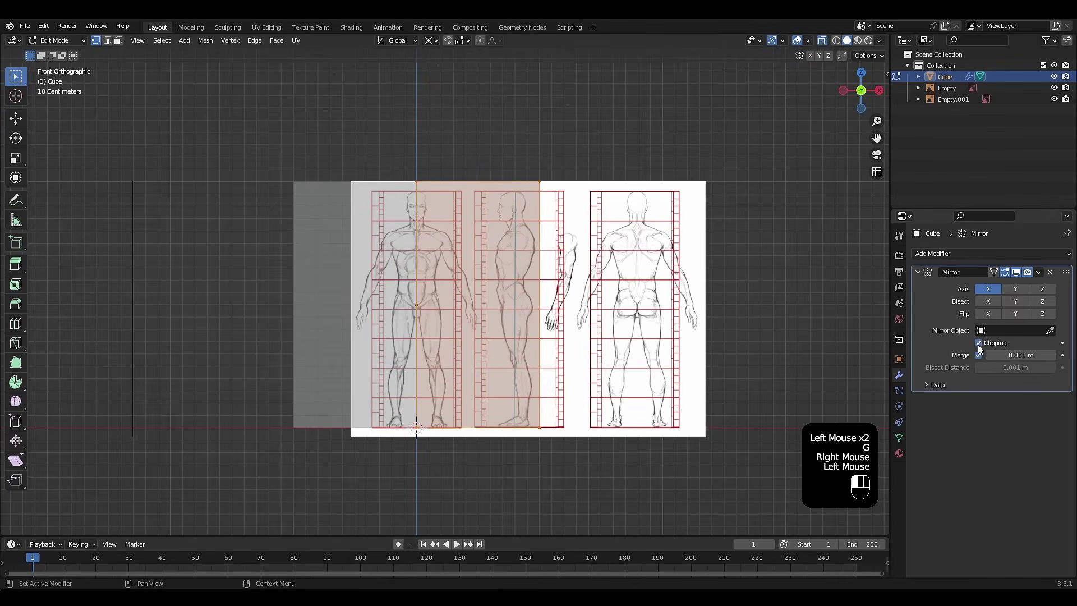
Move the selected mesh inward against the clipped mirror plane and upward, narrowing the mirrored block to the front figure's torso width.
{"action": "scroll", "coordinate": [581, 299], "scroll_direction": "up", "scroll_amount": 2}
{"action": "scroll", "coordinate": [582, 299], "scroll_direction": "up", "scroll_amount": 1}
{"action": "middle_click_drag", "start_coordinate": [404, 265], "coordinate": [441, 262], "text": "shift"}
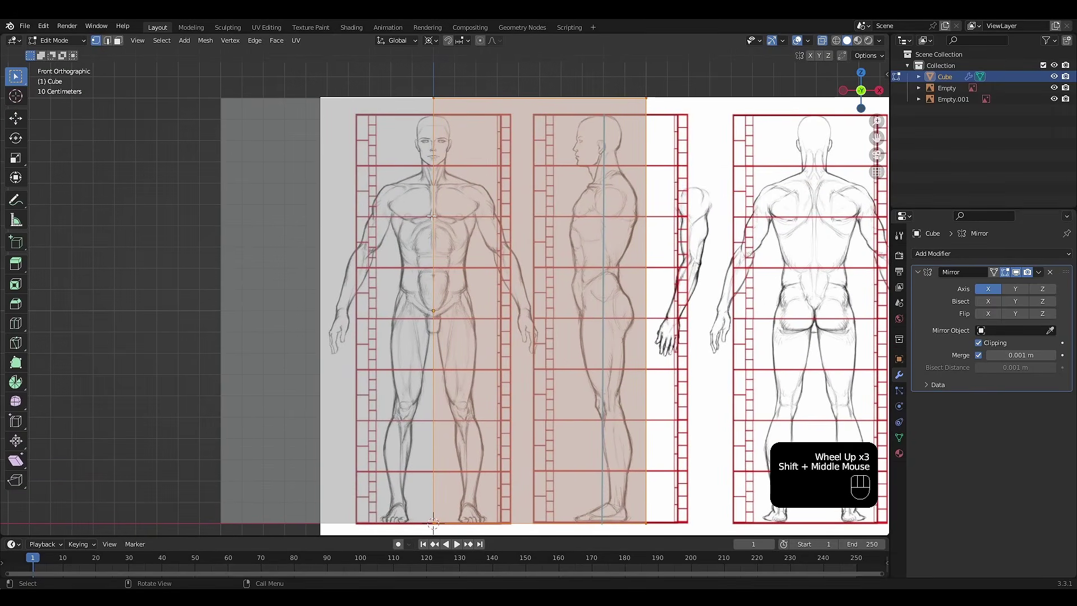
{"action": "key", "text": "g"}
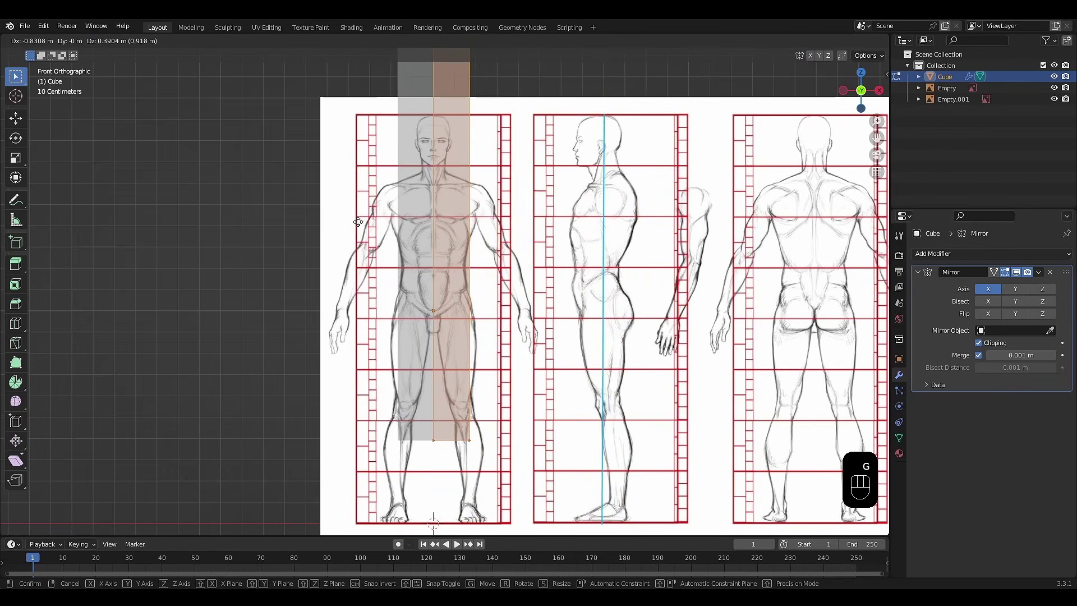
{"action": "left_click", "coordinate": [370, 249]}
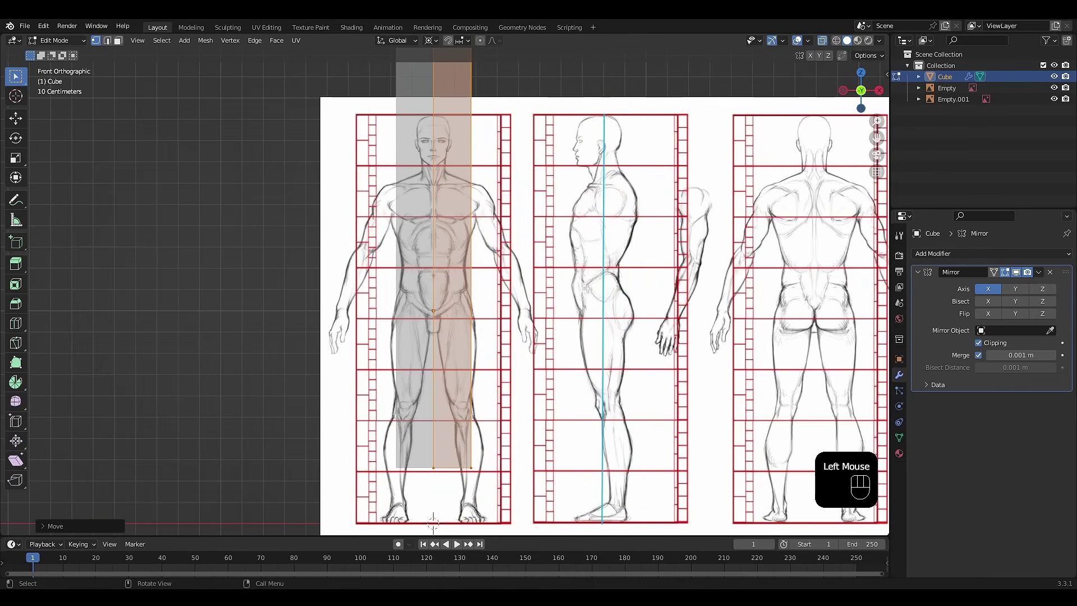
{"action": "key", "text": "s"}
{"action": "key", "text": "z"}
{"action": "right_click", "coordinate": [549, 294]}
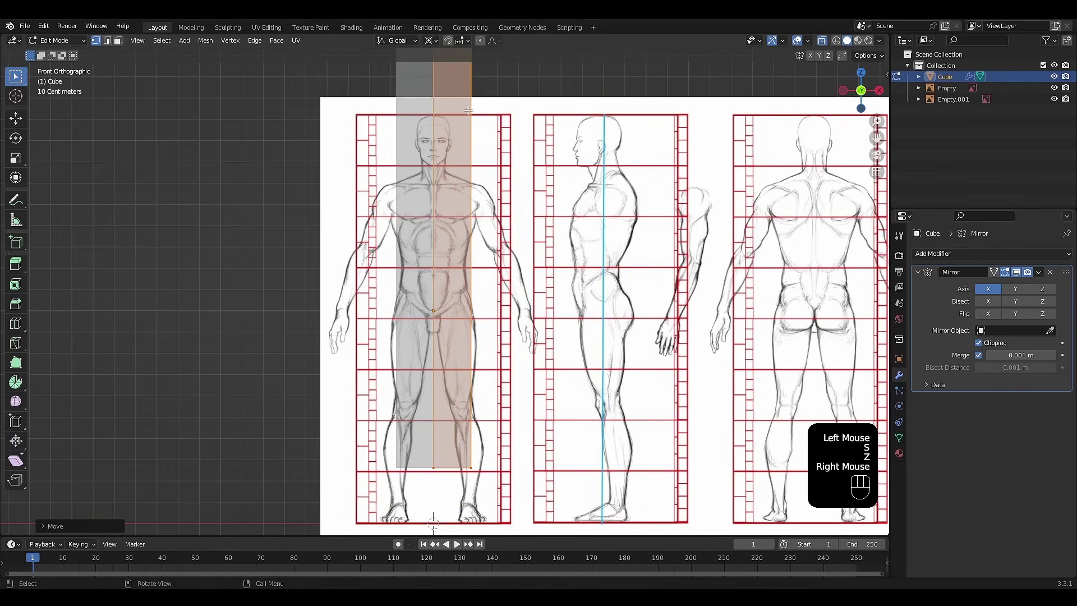
Set the transform pivot point to Median Point and scale the mesh down along Z to roughly the torso's height.
{"action": "left_click", "coordinate": [433, 42]}
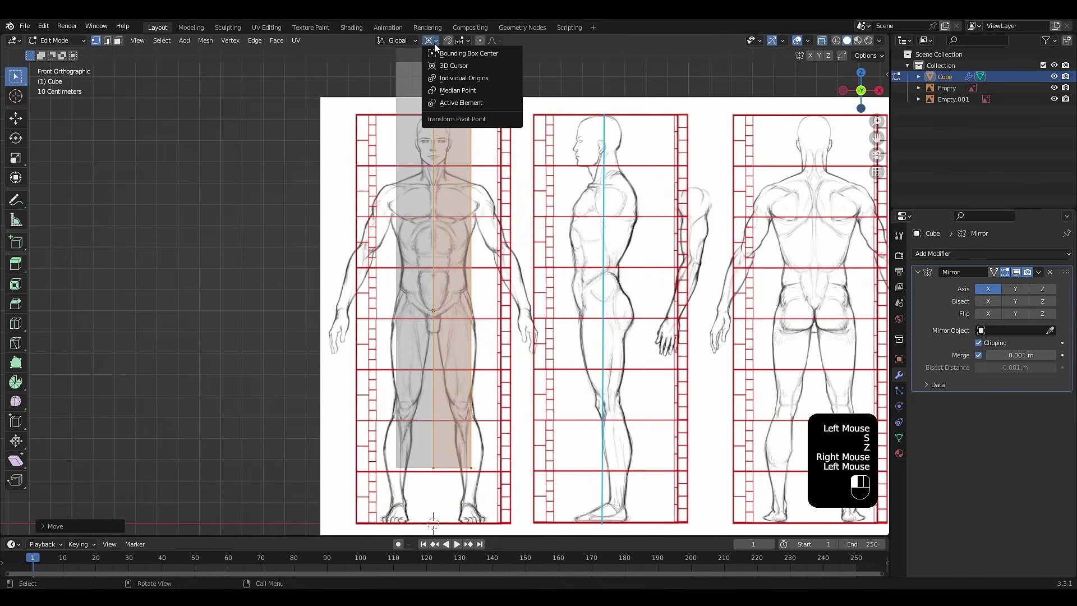
{"action": "left_click", "coordinate": [475, 94]}
{"action": "key", "text": "s"}
{"action": "key", "text": "z"}
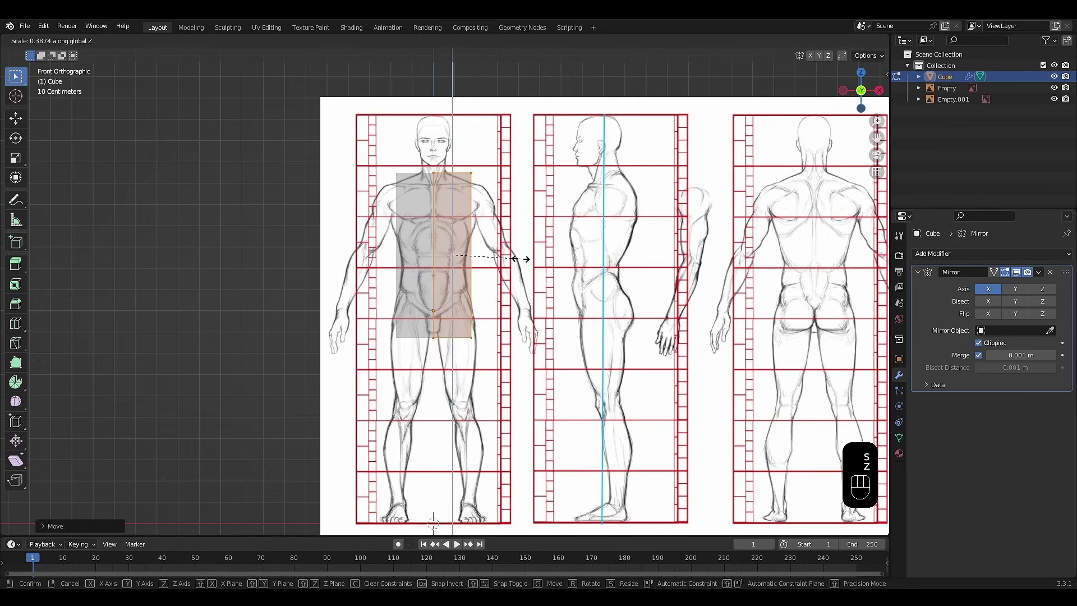
{"action": "left_click", "coordinate": [514, 252]}
Move the mesh slightly up along Z so it spans from the base of the neck to the crotch.
{"action": "key", "text": "g"}
{"action": "key", "text": "z"}
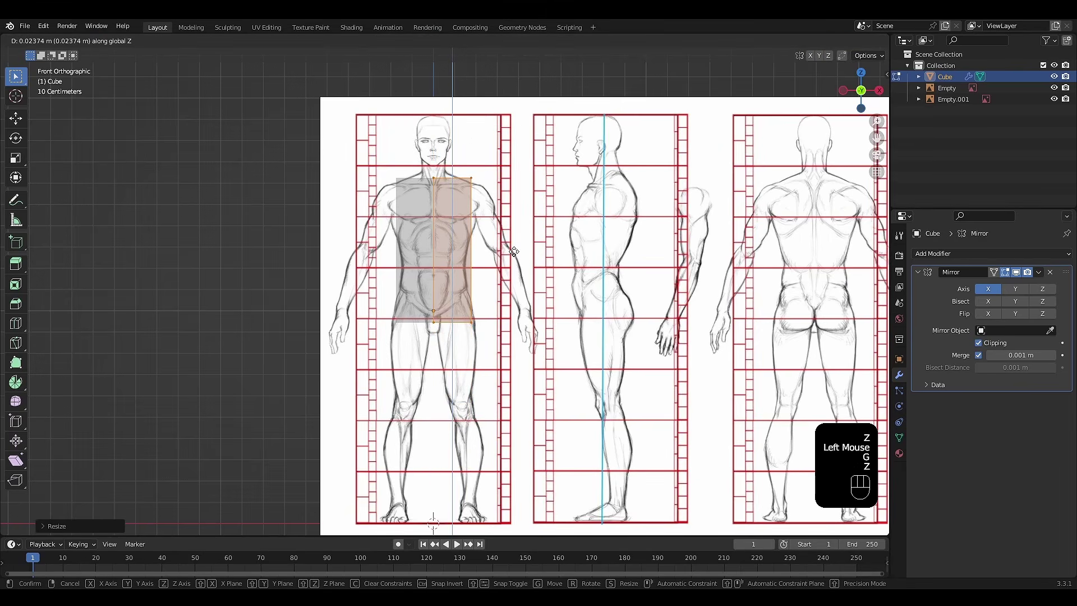
{"action": "left_click", "coordinate": [511, 248]}
Scale the mesh down along Y in the right side view to match the side figure's torso depth.
{"action": "key", "text": "KP_3"}
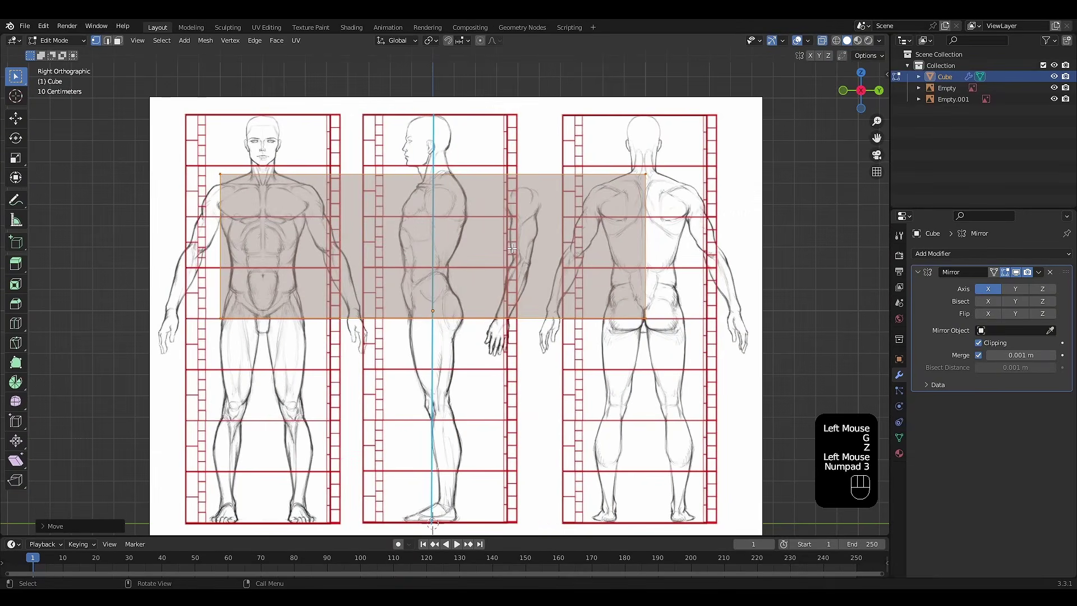
{"action": "key", "text": "s"}
{"action": "key", "text": "y"}
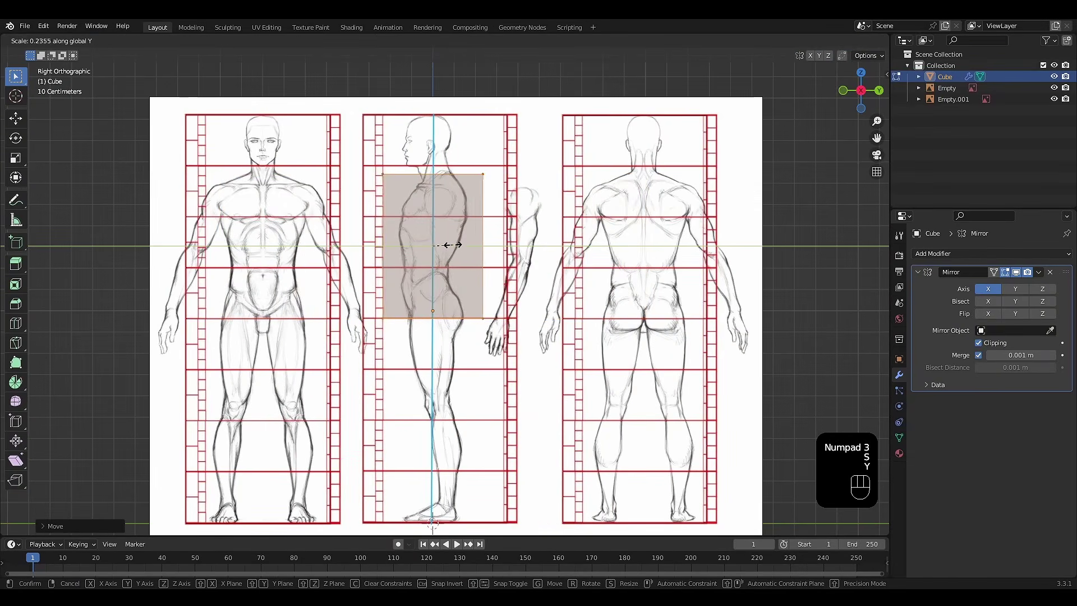
{"action": "left_click", "coordinate": [443, 245]}
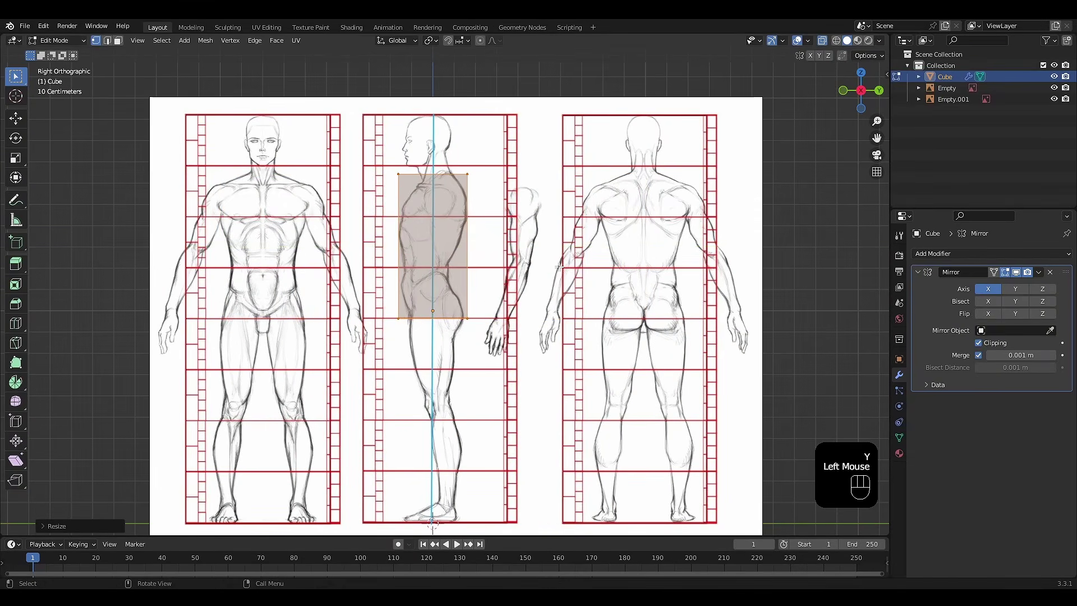
{"action": "key", "text": "KP_1"}
{"action": "scroll", "coordinate": [558, 267], "scroll_direction": "up", "scroll_amount": 2}
{"action": "middle_click_drag", "start_coordinate": [581, 247], "coordinate": [575, 292], "text": "shift"}
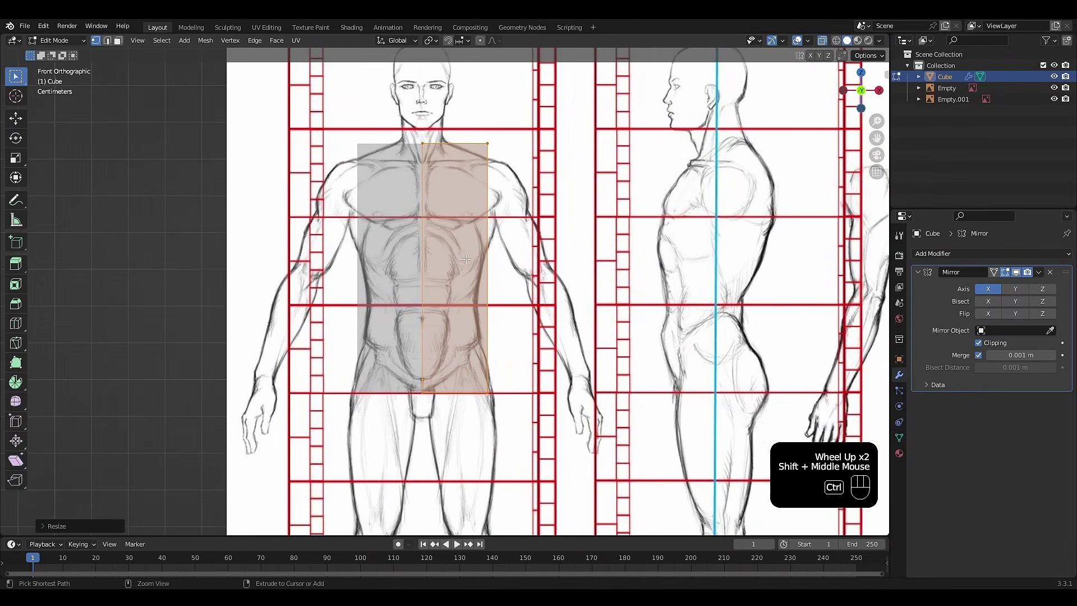
Add three evenly spaced horizontal loop cuts across the torso block, leaving them unslid.
{"action": "key", "text": "ctrl+r"}
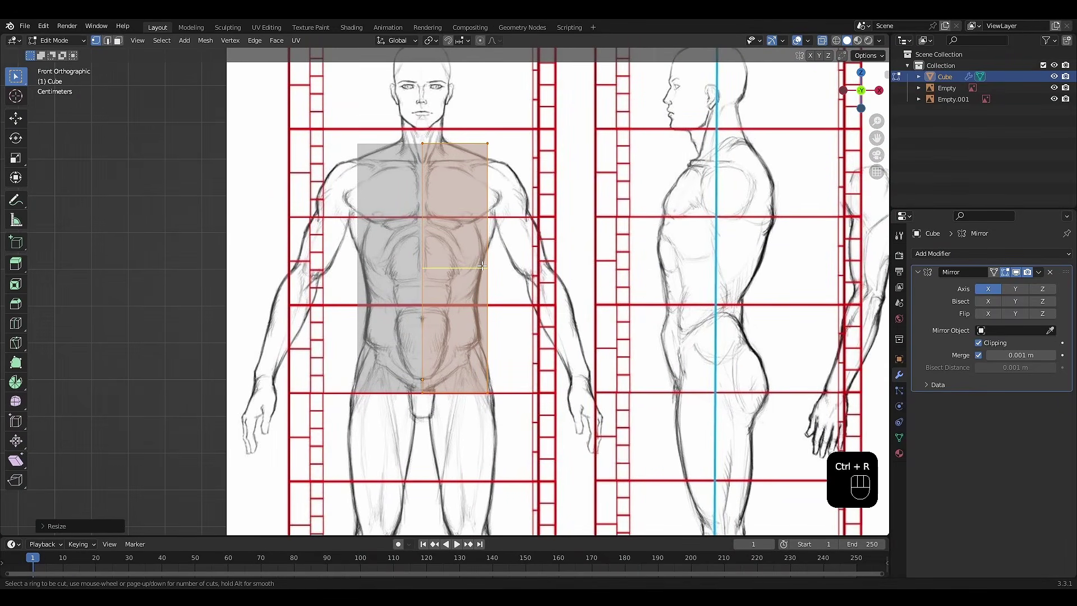
{"action": "scroll", "coordinate": [482, 266], "scroll_direction": "up", "scroll_amount": 1}
{"action": "left_click", "coordinate": [482, 265]}
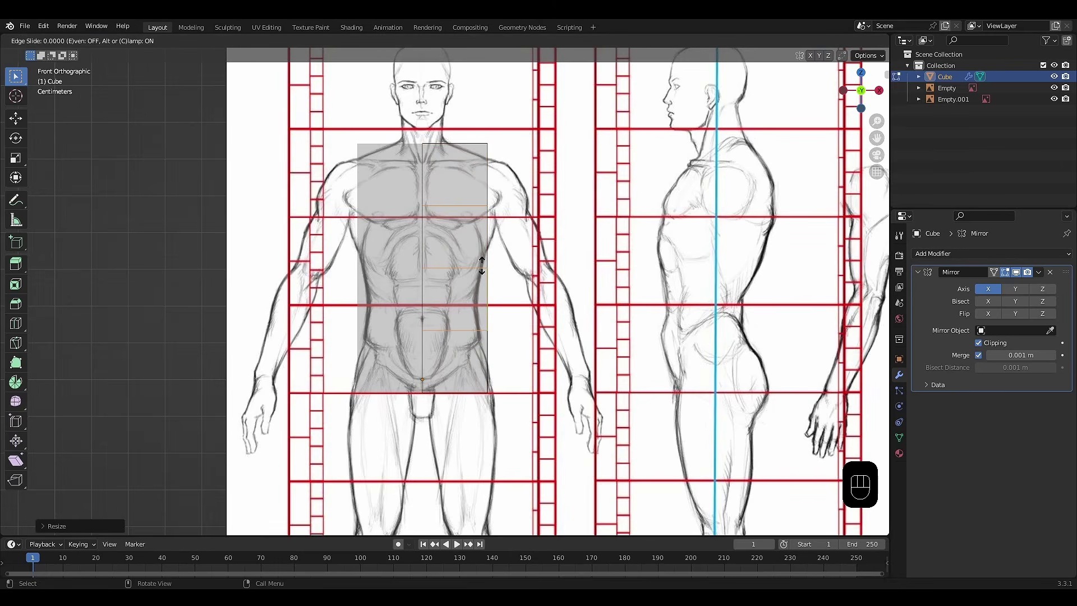
{"action": "right_click", "coordinate": [482, 265]}
{"action": "scroll", "coordinate": [532, 302], "scroll_direction": "up", "scroll_amount": 1}
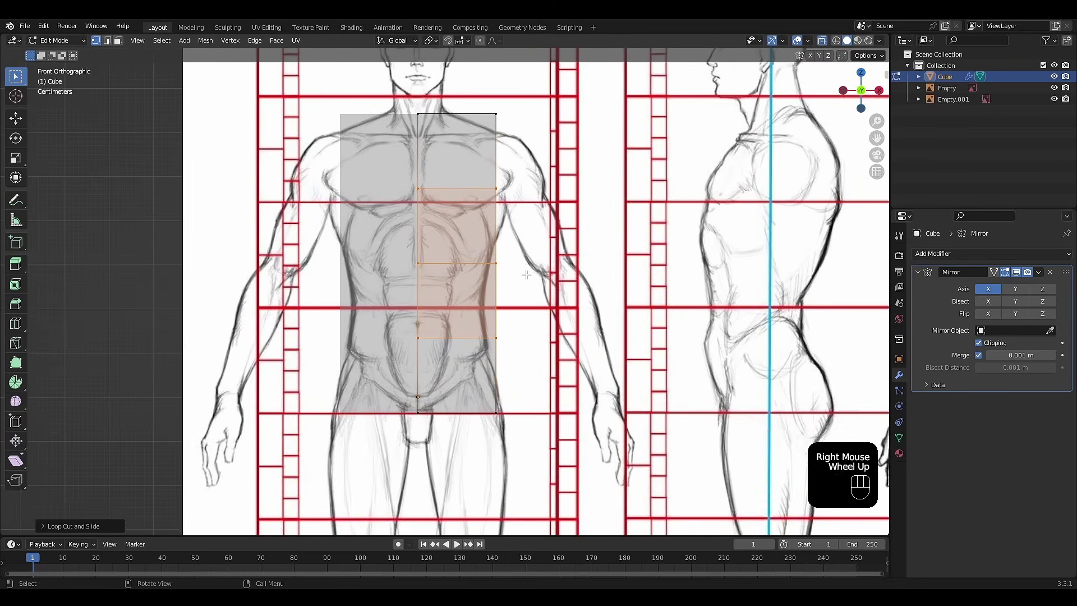
{"action": "middle_click_drag", "start_coordinate": [493, 240], "coordinate": [516, 264], "text": "shift"}
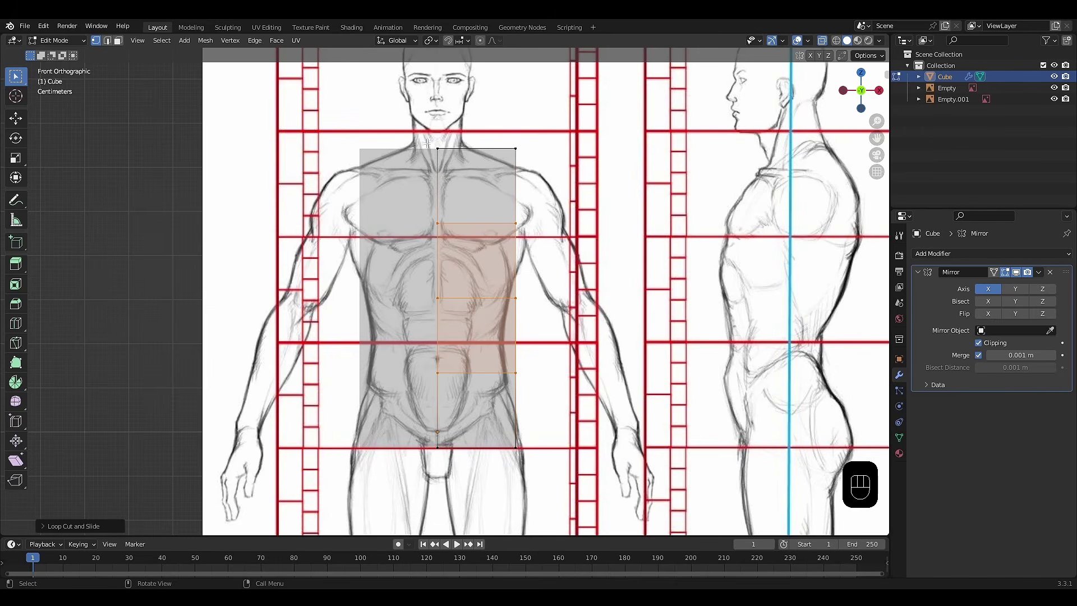
Move the block's upper outer corner outward and down to the front figure's shoulder.
{"action": "middle_click_drag", "start_coordinate": [574, 168], "coordinate": [517, 160], "text": "shift"}
{"action": "left_click", "coordinate": [455, 175]}
{"action": "key", "text": "g"}
{"action": "left_click", "coordinate": [455, 179]}
{"action": "left_click", "coordinate": [510, 158]}
{"action": "key", "text": "g"}
{"action": "left_click", "coordinate": [530, 180]}
Move the outer vertices of the upper and middle loops inward onto the front figure's chest and rib outline.
{"action": "left_click", "coordinate": [516, 238]}
{"action": "key", "text": "g"}
{"action": "left_click", "coordinate": [524, 252]}
{"action": "middle_click_drag", "start_coordinate": [522, 300], "coordinate": [514, 250], "text": "shift"}
{"action": "left_click", "coordinate": [504, 259]}
{"action": "key", "text": "g"}
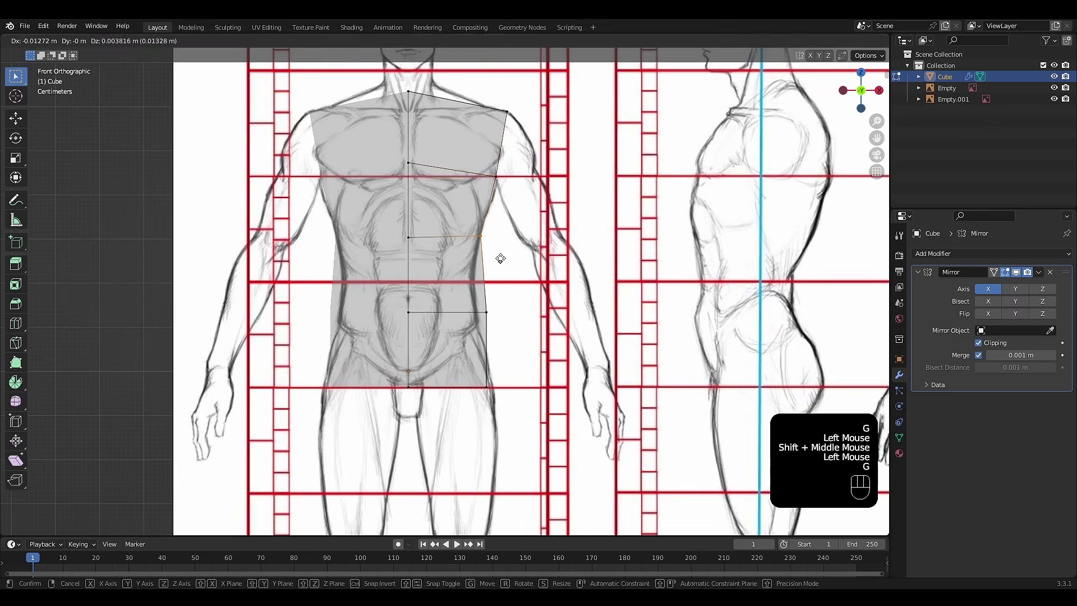
{"action": "left_click", "coordinate": [499, 257]}
Move the lowest loop's outer vertices up to the waist and raise the lower outer corner to the hip crease.
{"action": "middle_click_drag", "start_coordinate": [505, 292], "coordinate": [522, 243], "text": "shift"}
{"action": "left_click", "coordinate": [489, 291]}
{"action": "key", "text": "g"}
{"action": "left_click", "coordinate": [478, 260]}
{"action": "left_click", "coordinate": [501, 338]}
{"action": "key", "text": "g"}
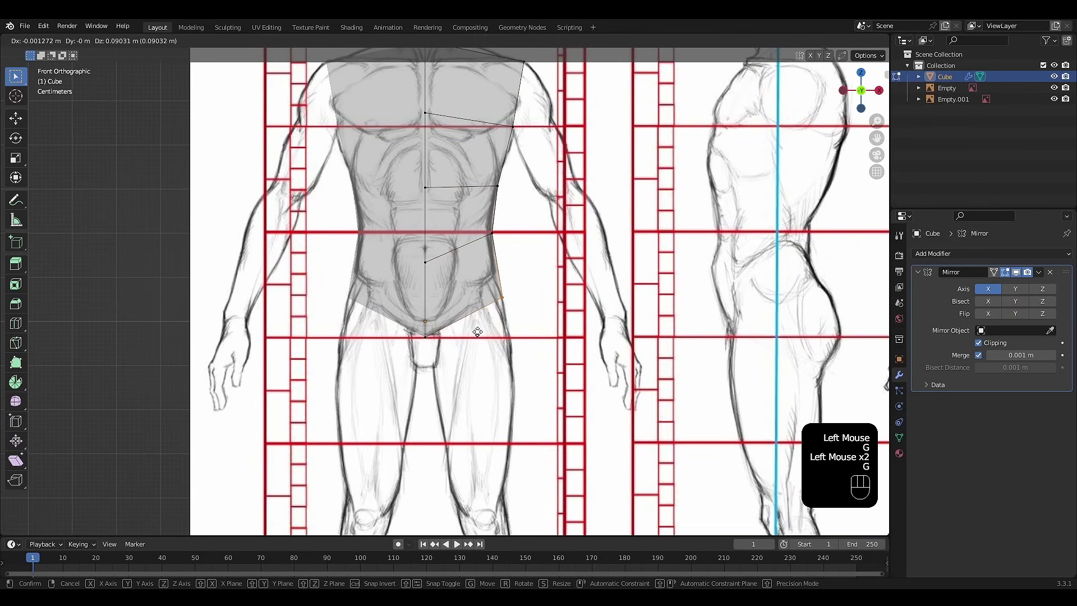
{"action": "left_click", "coordinate": [477, 336]}
Lower the waist loop's outer vertices slightly and raise its centre vertices so the loop runs flatter.
{"action": "middle_click_drag", "start_coordinate": [484, 219], "coordinate": [489, 331], "text": "shift"}
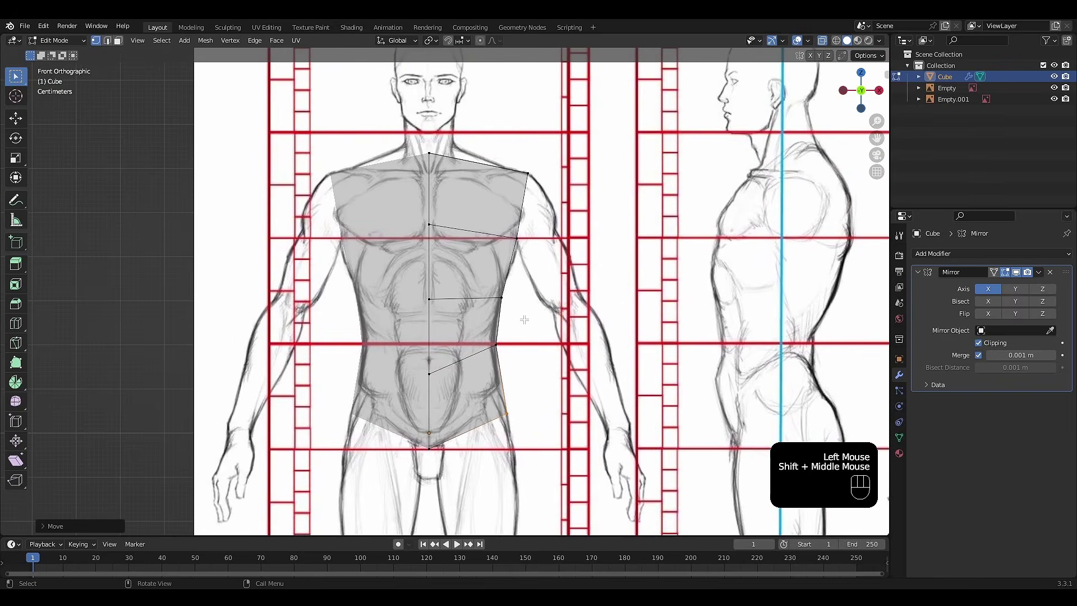
{"action": "left_click_drag", "start_coordinate": [488, 331], "coordinate": [501, 359]}
{"action": "left_click", "coordinate": [429, 374]}
{"action": "key", "text": "g"}
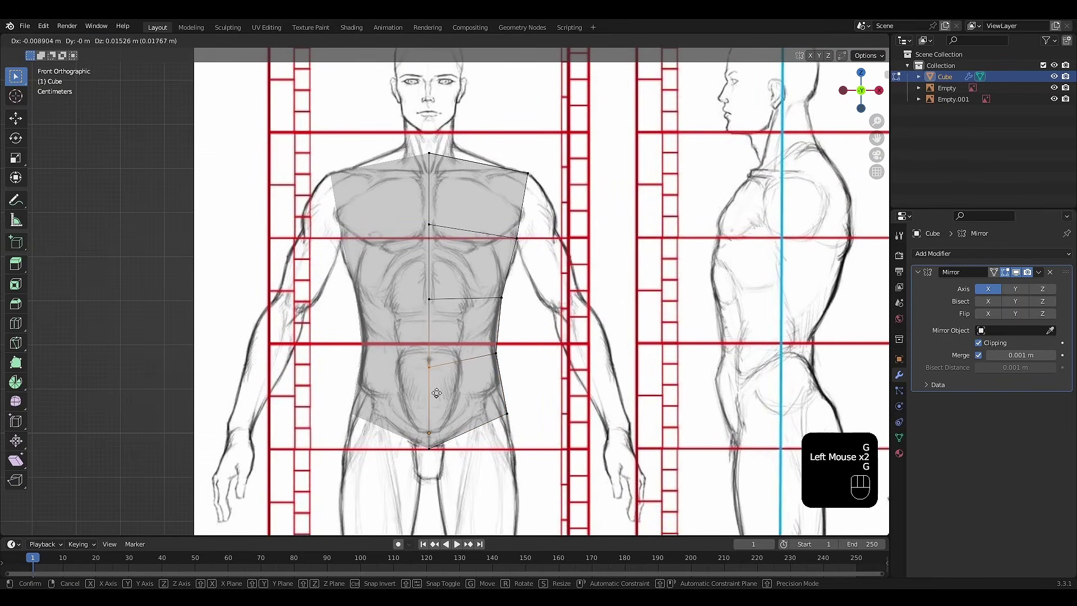
{"action": "left_click", "coordinate": [475, 321]}
Nudge the middle loop's outer vertices onto the front figure's rib outline.
{"action": "left_click", "coordinate": [508, 311]}
{"action": "key", "text": "g"}
{"action": "left_click", "coordinate": [508, 312]}
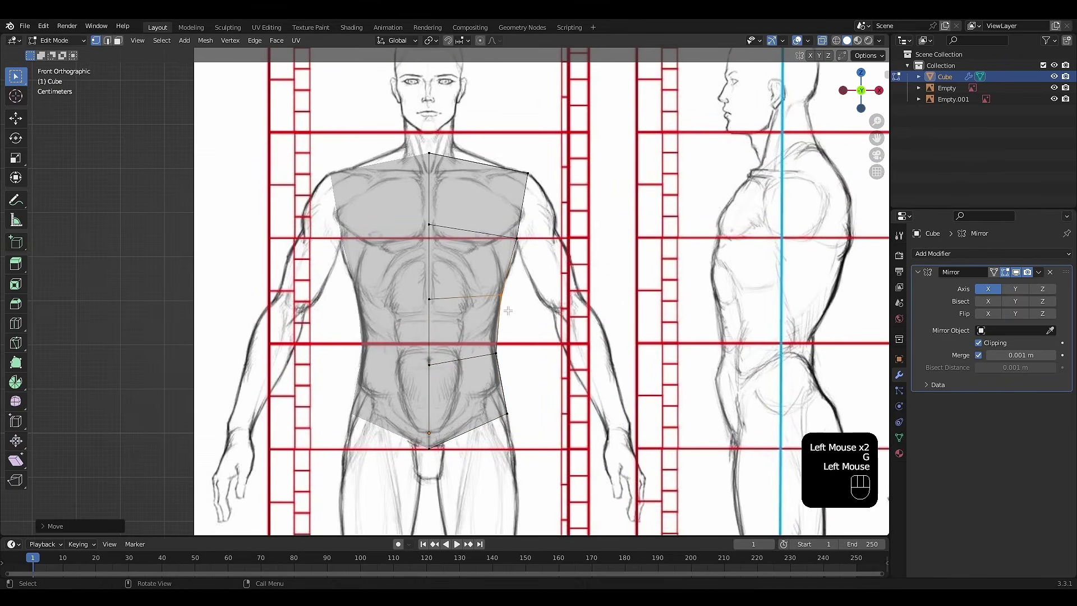
{"action": "key", "text": "g"}
{"action": "left_click", "coordinate": [512, 289]}
Lower the chest loop's centre vertices below the pectorals and nudge the shoulder corner farther out and up.
{"action": "middle_click_drag", "start_coordinate": [431, 204], "coordinate": [427, 226], "text": "shift"}
{"action": "left_click", "coordinate": [426, 248]}
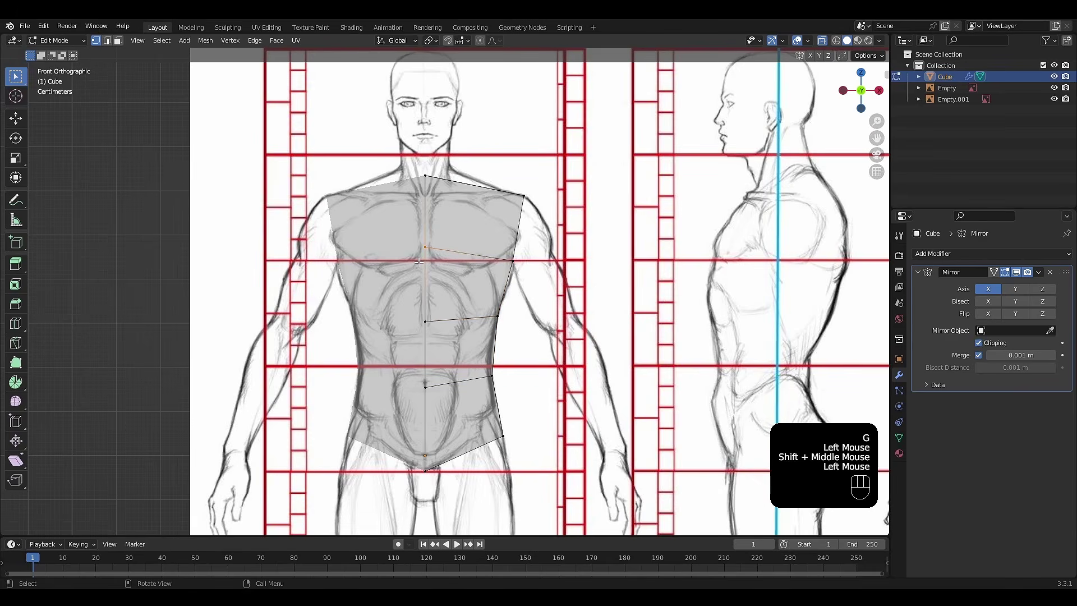
{"action": "key", "text": "g"}
{"action": "left_click", "coordinate": [420, 295]}
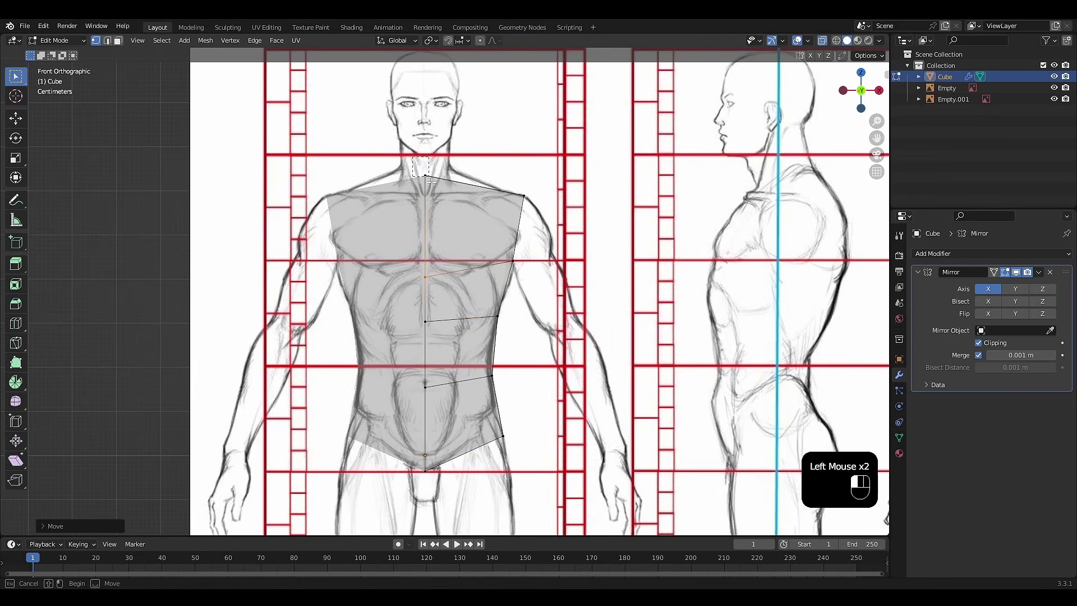
{"action": "middle_click_drag", "start_coordinate": [543, 218], "coordinate": [545, 195], "text": "shift"}
{"action": "left_click", "coordinate": [546, 191]}
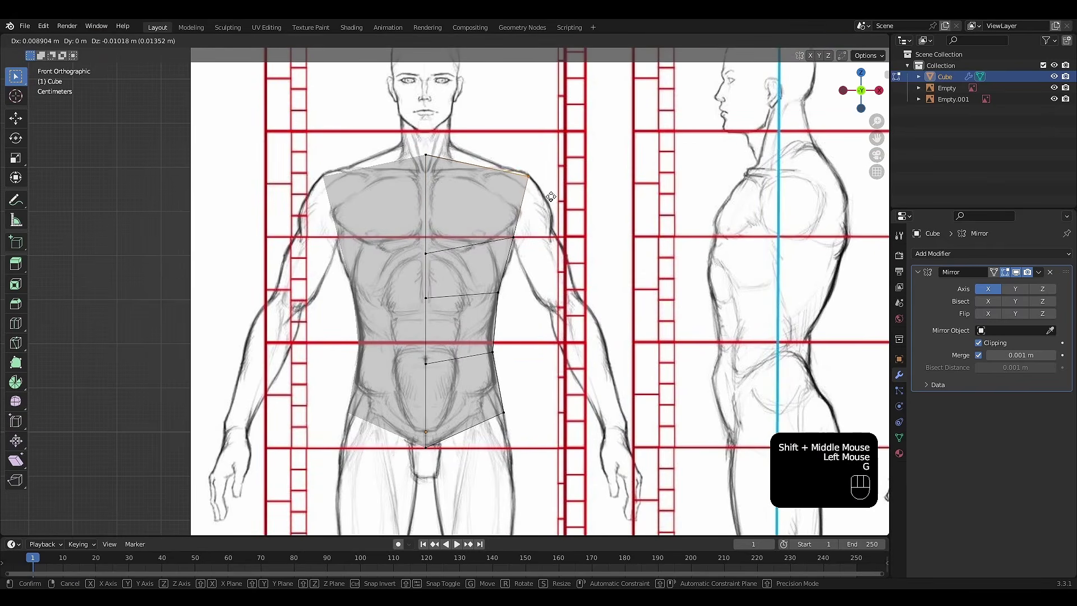
{"action": "key", "text": "g"}
{"action": "left_click", "coordinate": [553, 194]}
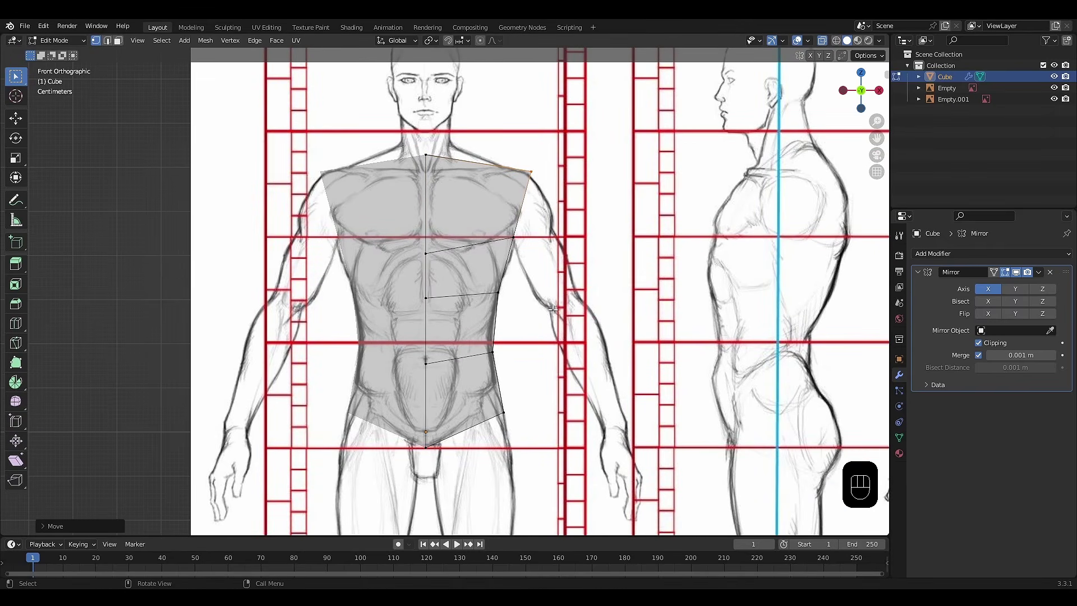
In the side view, move the front shoulder and neck vertices back onto the side figure's collarbone and neck base.
{"action": "key", "text": "KP_3"}
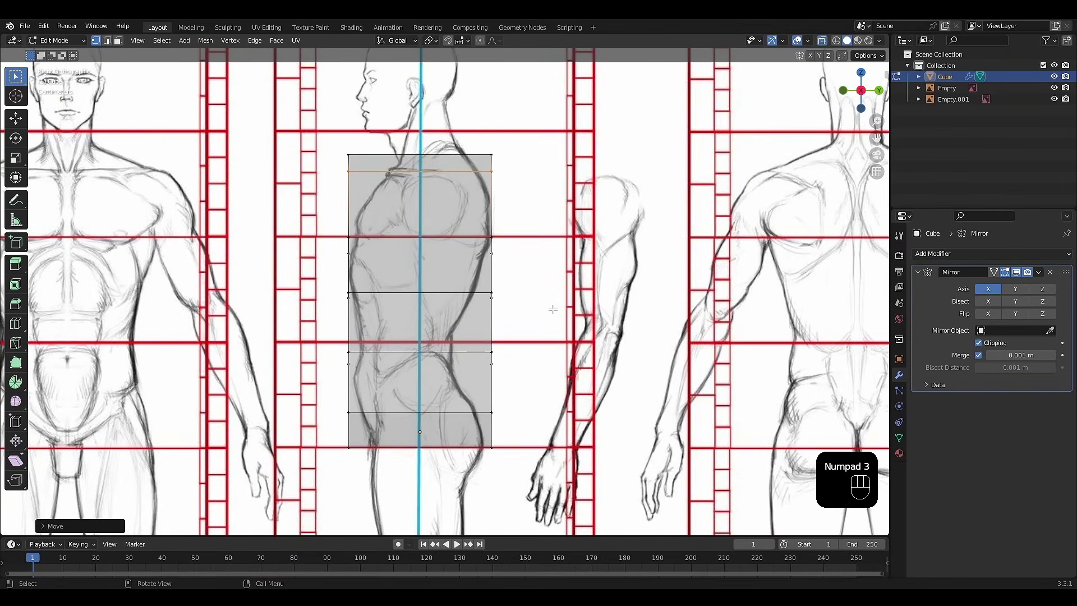
{"action": "middle_click_drag", "start_coordinate": [553, 309], "coordinate": [567, 318], "text": "shift"}
{"action": "scroll", "coordinate": [556, 283], "scroll_direction": "up", "scroll_amount": 1}
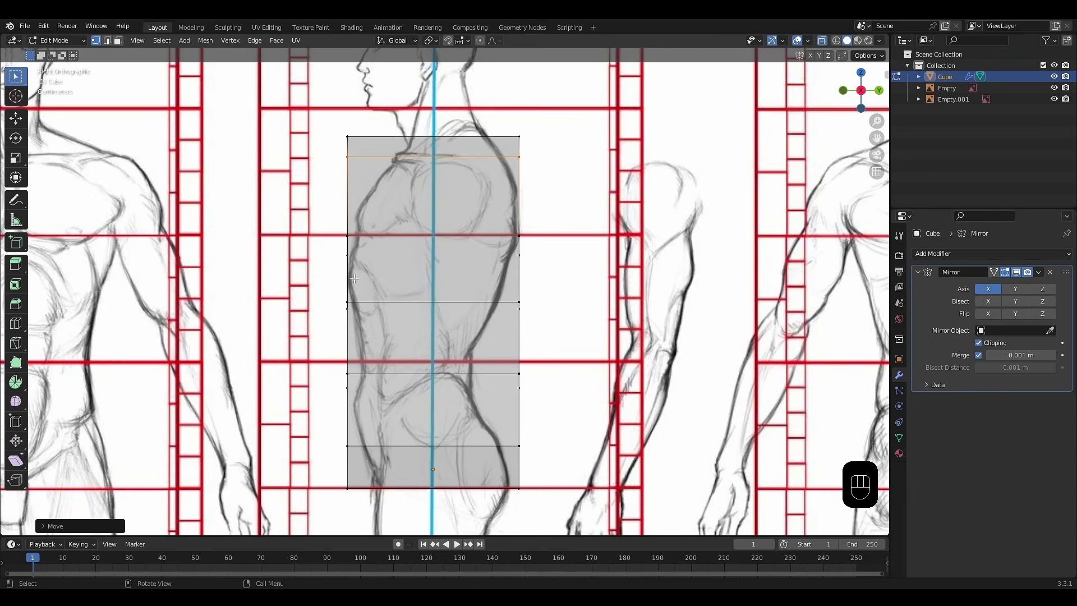
{"action": "left_click_drag", "start_coordinate": [329, 132], "coordinate": [397, 179]}
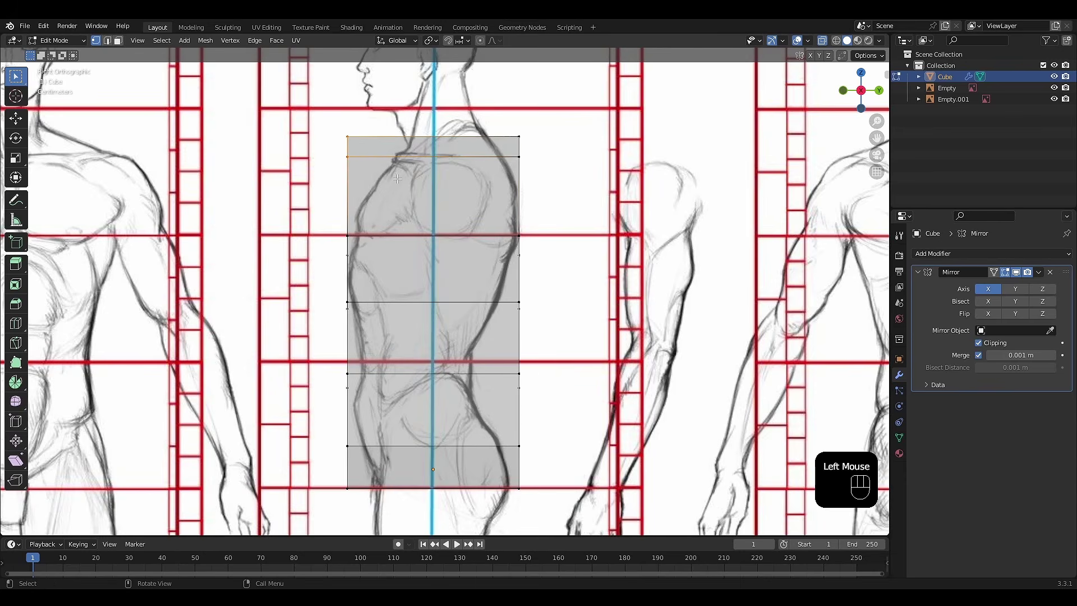
{"action": "key", "text": "g"}
{"action": "left_click", "coordinate": [449, 178]}
{"action": "key", "text": "g"}
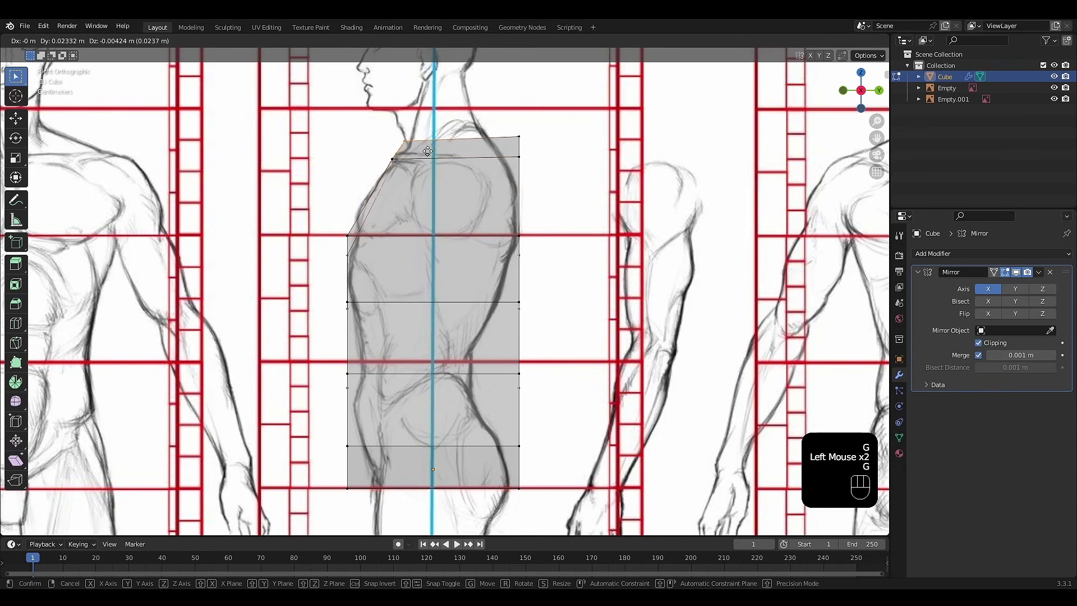
{"action": "left_click", "coordinate": [408, 152]}
{"action": "left_click", "coordinate": [408, 152]}
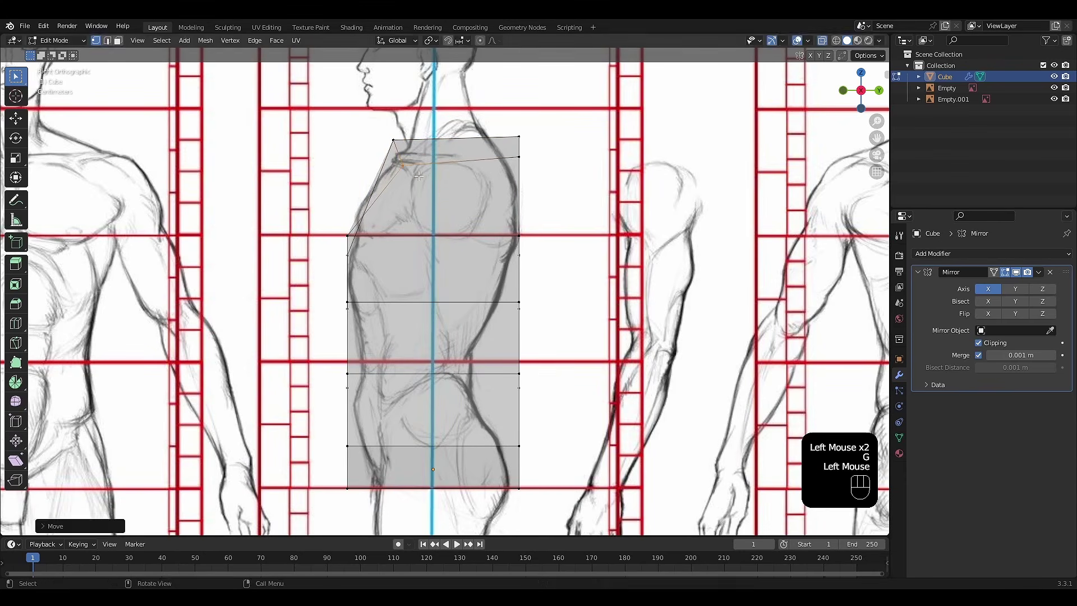
{"action": "key", "text": "g"}
{"action": "left_click", "coordinate": [418, 159]}
Move the chest loop's outer front vertex back and its centre front vertex up onto the side figure's chest outline.
{"action": "middle_click_drag", "start_coordinate": [411, 213], "coordinate": [404, 161], "text": "shift"}
{"action": "left_click", "coordinate": [342, 182]}
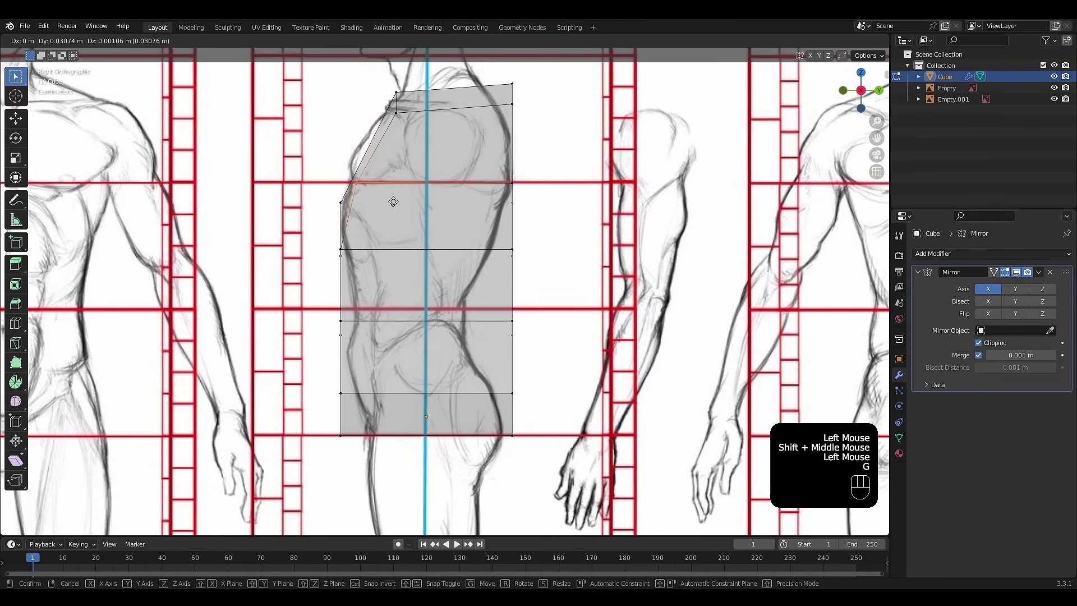
{"action": "left_click_drag", "start_coordinate": [342, 182], "coordinate": [350, 194]}
{"action": "left_click", "coordinate": [351, 194]}
{"action": "key", "text": "g"}
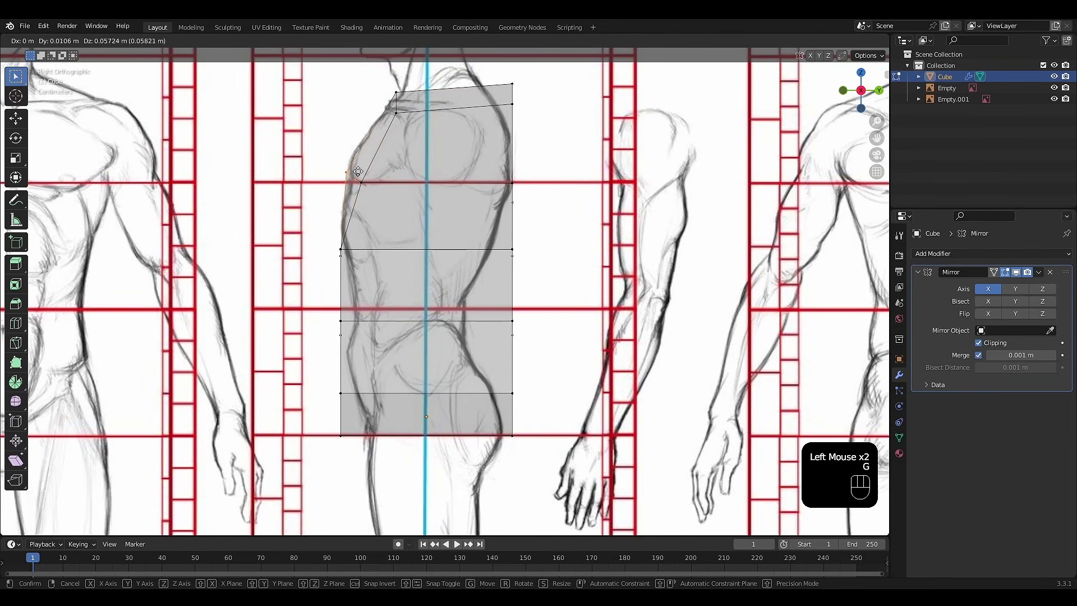
{"action": "left_click", "coordinate": [381, 199]}
{"action": "key", "text": "g"}
{"action": "left_click", "coordinate": [383, 200]}
{"action": "scroll", "coordinate": [384, 201], "scroll_direction": "up", "scroll_amount": 2}
{"action": "middle_click_drag", "start_coordinate": [384, 200], "coordinate": [375, 219], "text": "shift"}
{"action": "scroll", "coordinate": [375, 220], "scroll_direction": "down", "scroll_amount": 2}
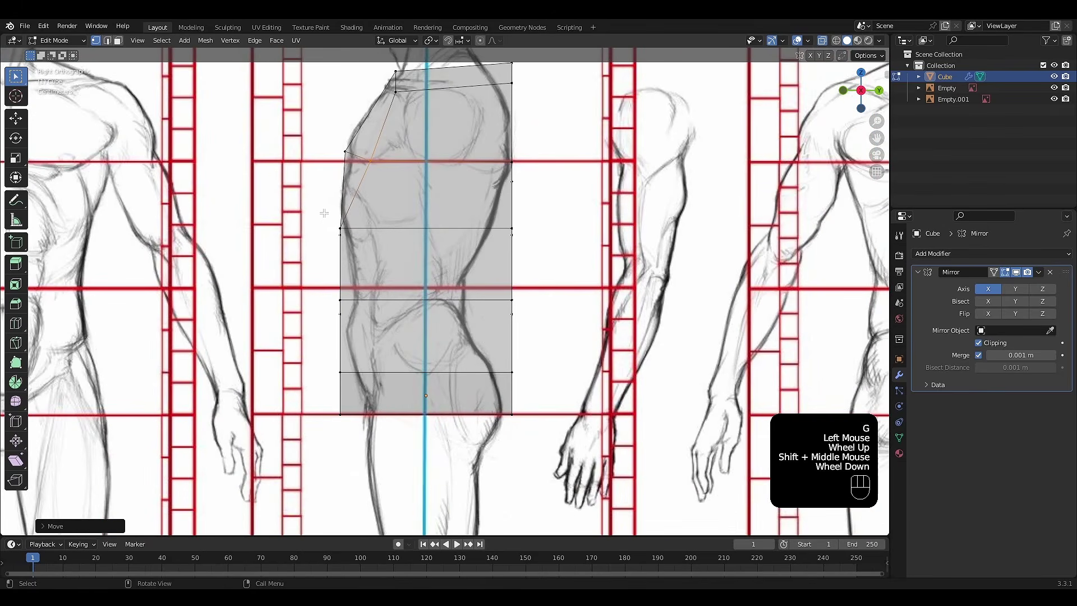
Fit the front vertices of the ribs, waist, hip and crotch to the side figure's abdomen outline.
{"action": "left_click_drag", "start_coordinate": [361, 201], "coordinate": [340, 197]}
{"action": "left_click_drag", "start_coordinate": [333, 267], "coordinate": [347, 267]}
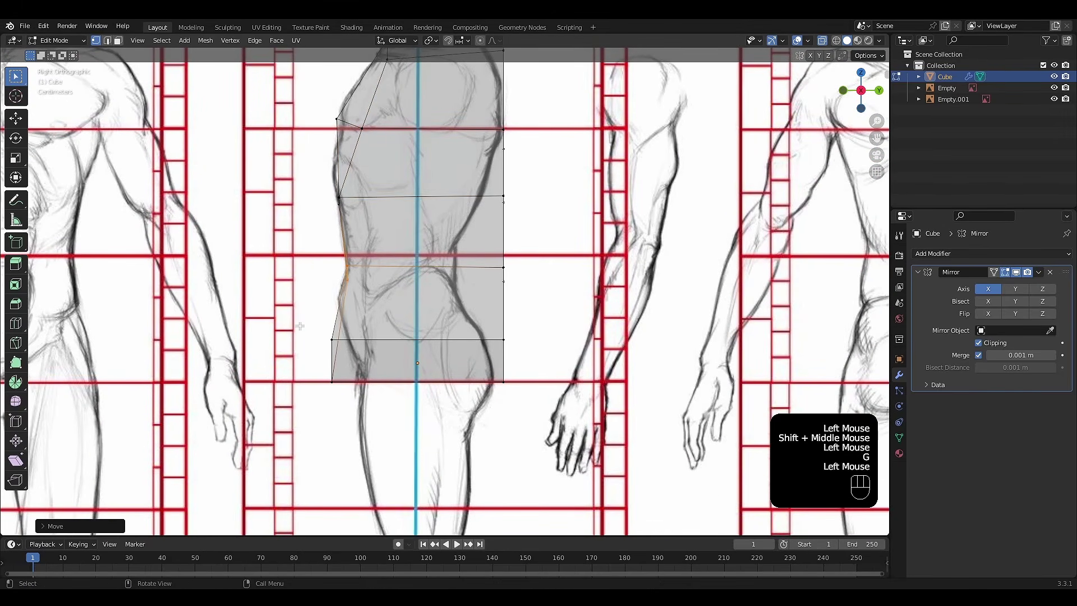
{"action": "left_click", "coordinate": [332, 381]}
{"action": "key", "text": "g"}
{"action": "left_click", "coordinate": [390, 402]}
{"action": "left_click", "coordinate": [336, 340]}
{"action": "key", "text": "g"}
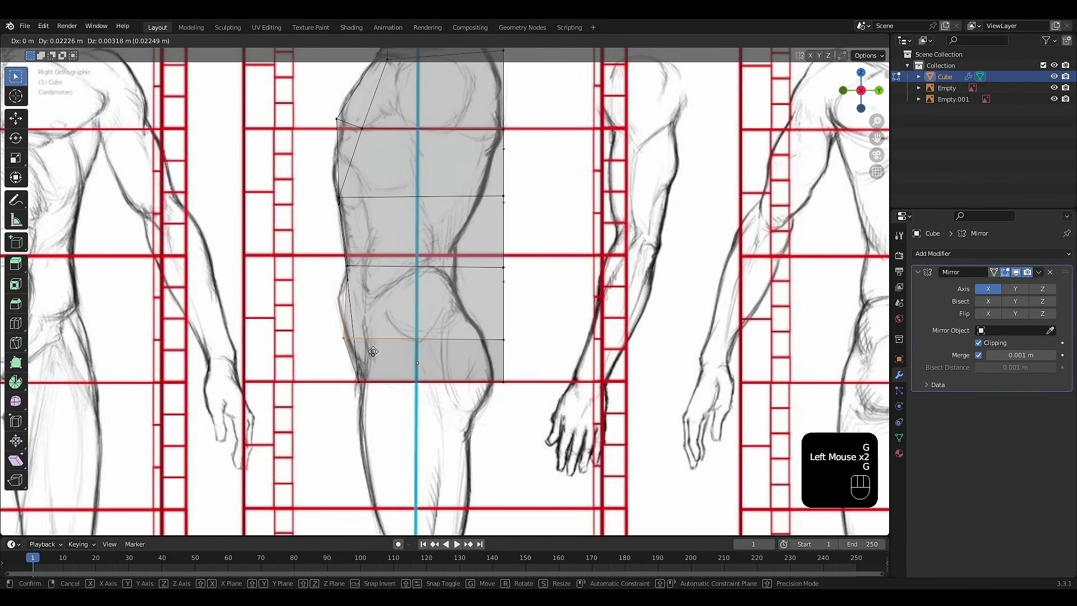
{"action": "left_click", "coordinate": [372, 341]}
Move the rear hip and waist vertices forward onto the side figure's buttock and lower-back outline.
{"action": "middle_click_drag", "start_coordinate": [372, 341], "coordinate": [258, 352], "text": "shift"}
{"action": "left_click", "coordinate": [389, 350]}
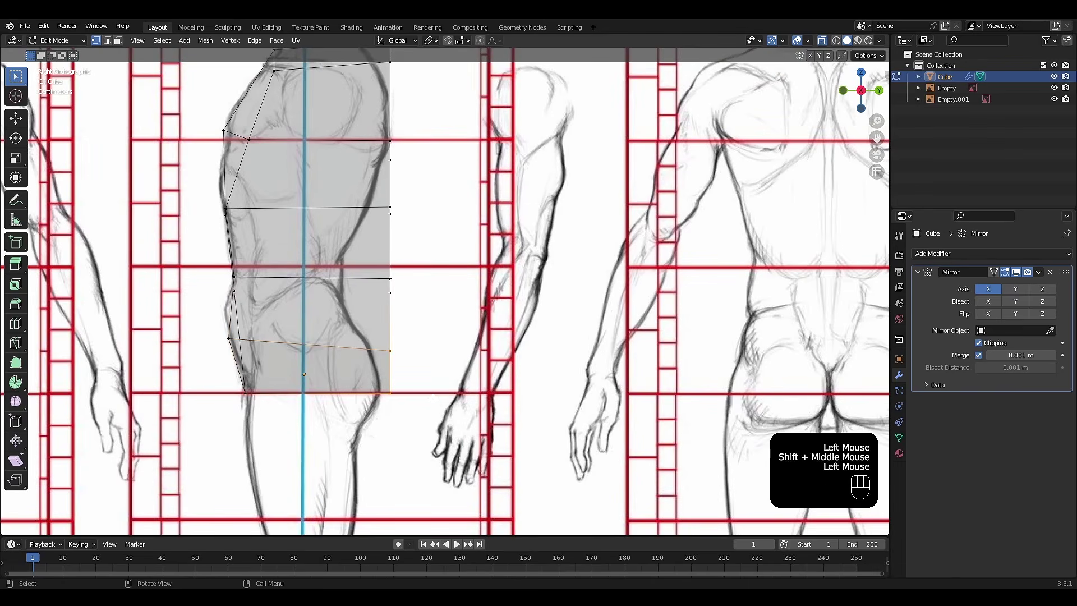
{"action": "key", "text": "g"}
{"action": "left_click", "coordinate": [357, 335]}
{"action": "left_click", "coordinate": [389, 278]}
{"action": "key", "text": "g"}
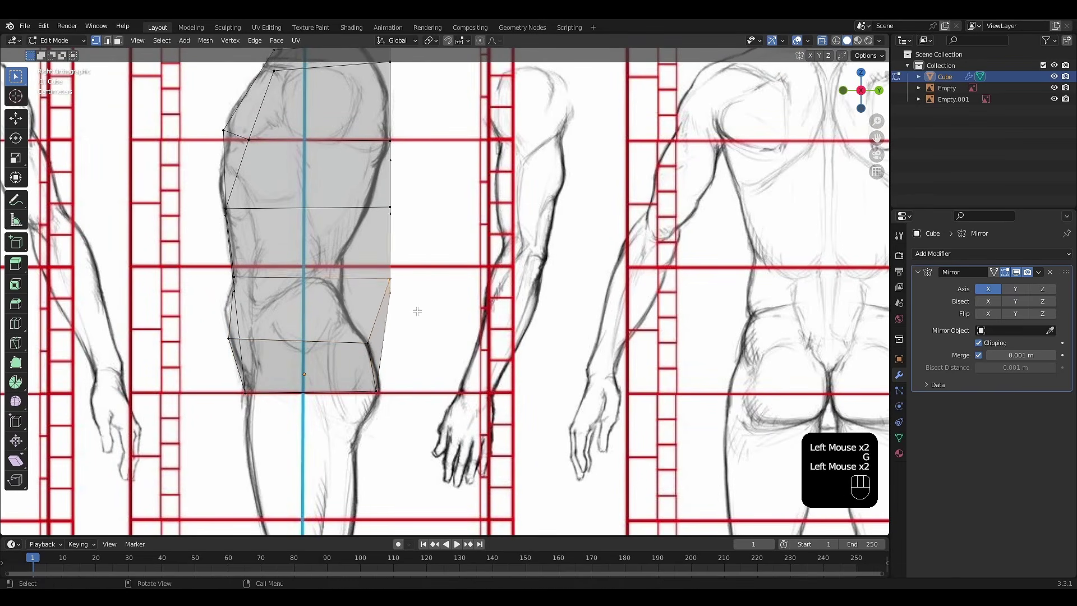
{"action": "left_click", "coordinate": [343, 277]}
Fit the rear vertices of the rib and chest loops to the side figure's mid and upper back.
{"action": "middle_click_drag", "start_coordinate": [375, 194], "coordinate": [411, 231], "text": "shift"}
{"action": "left_click_drag", "start_coordinate": [411, 230], "coordinate": [456, 260]}
{"action": "key", "text": "g"}
{"action": "left_click", "coordinate": [437, 272]}
{"action": "middle_click_drag", "start_coordinate": [437, 272], "coordinate": [462, 307], "text": "shift"}
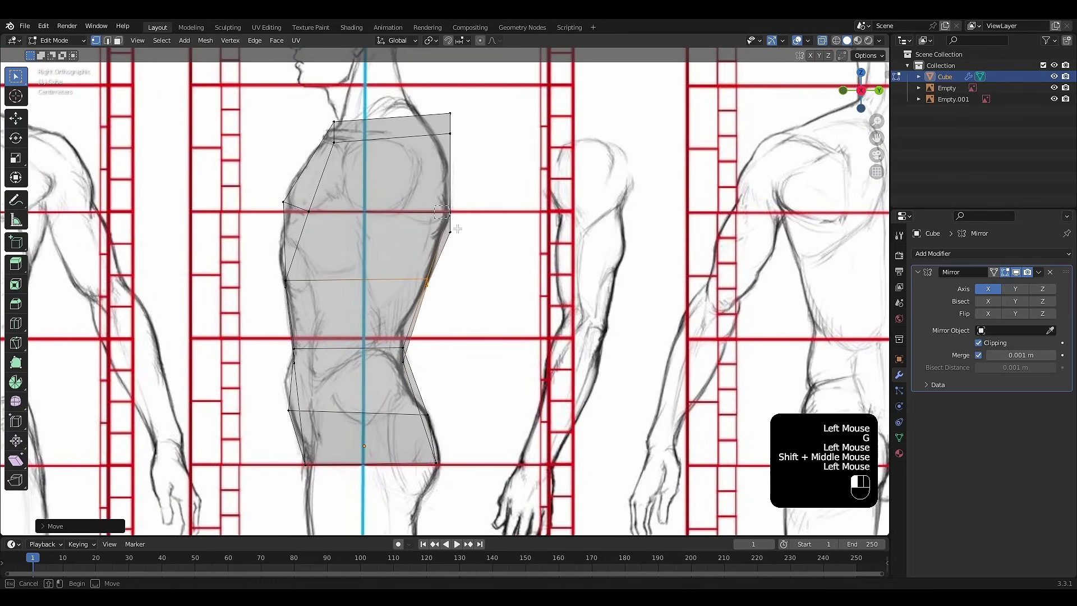
{"action": "left_click", "coordinate": [450, 214]}
{"action": "key", "text": "g"}
{"action": "left_click", "coordinate": [487, 209]}
Move the rear top vertices forward toward the neck base and nudge the rear chest vertices onto the back outline.
{"action": "middle_click_drag", "start_coordinate": [487, 209], "coordinate": [501, 246], "text": "shift"}
{"action": "left_click", "coordinate": [483, 211]}
{"action": "key", "text": "g"}
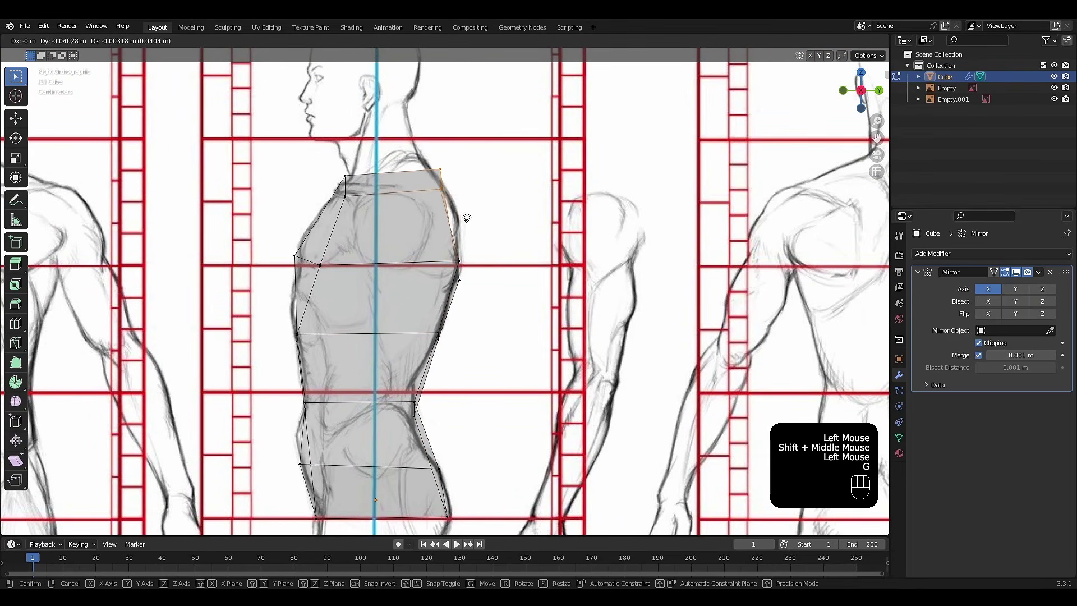
{"action": "left_click", "coordinate": [465, 218]}
{"action": "left_click_drag", "start_coordinate": [471, 290], "coordinate": [473, 281]}
Turn off X-ray and move an outer front vertex of the lower torso back along Y in perspective to round the side.
{"action": "middle_click_drag", "start_coordinate": [473, 281], "coordinate": [520, 271], "text": "shift"}
{"action": "scroll", "coordinate": [491, 196], "scroll_direction": "down", "scroll_amount": 2}
{"action": "key", "text": "alt+z"}
{"action": "scroll", "coordinate": [537, 298], "scroll_direction": "down", "scroll_amount": 1}
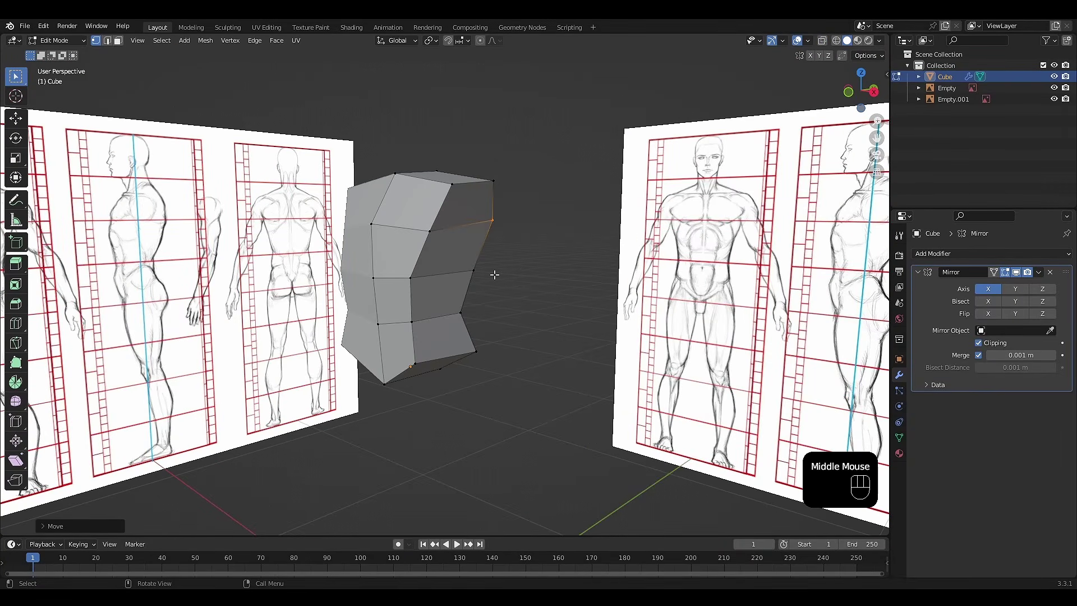
{"action": "middle_click_drag", "start_coordinate": [499, 271], "coordinate": [505, 348]}
{"action": "key", "text": "Tab"}
{"action": "key", "text": "Tab"}
{"action": "scroll", "coordinate": [482, 301], "scroll_direction": "up", "scroll_amount": 2}
{"action": "left_click", "coordinate": [432, 331]}
{"action": "key", "text": "g"}
{"action": "key", "text": "y"}
{"action": "left_click", "coordinate": [481, 349]}
Try moving the outer front shoulder vertex along Y, and reposition the outer front vertex at rib level.
{"action": "middle_click_drag", "start_coordinate": [505, 348], "coordinate": [443, 263]}
{"action": "left_click", "coordinate": [425, 202]}
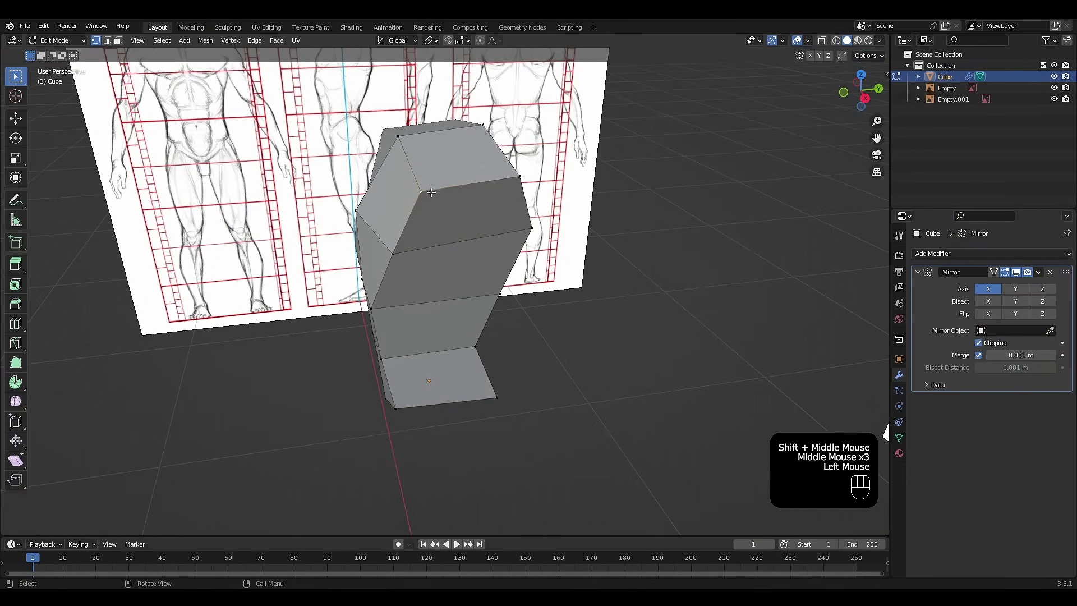
{"action": "key", "text": "g"}
{"action": "key", "text": "y"}
{"action": "right_click", "coordinate": [421, 225]}
{"action": "left_click", "coordinate": [380, 304]}
{"action": "key", "text": "g"}
{"action": "left_click", "coordinate": [380, 304]}
Inspect the torso block's shape from several angles in perspective.
{"action": "middle_click_drag", "start_coordinate": [379, 303], "coordinate": [506, 345]}
{"action": "left_click_drag", "start_coordinate": [506, 345], "coordinate": [488, 335]}
{"action": "middle_click_drag", "start_coordinate": [488, 336], "coordinate": [561, 336]}
{"action": "middle_click_drag", "start_coordinate": [561, 337], "coordinate": [537, 335], "text": "shift"}
{"action": "scroll", "coordinate": [537, 335], "scroll_direction": "down", "scroll_amount": 1}
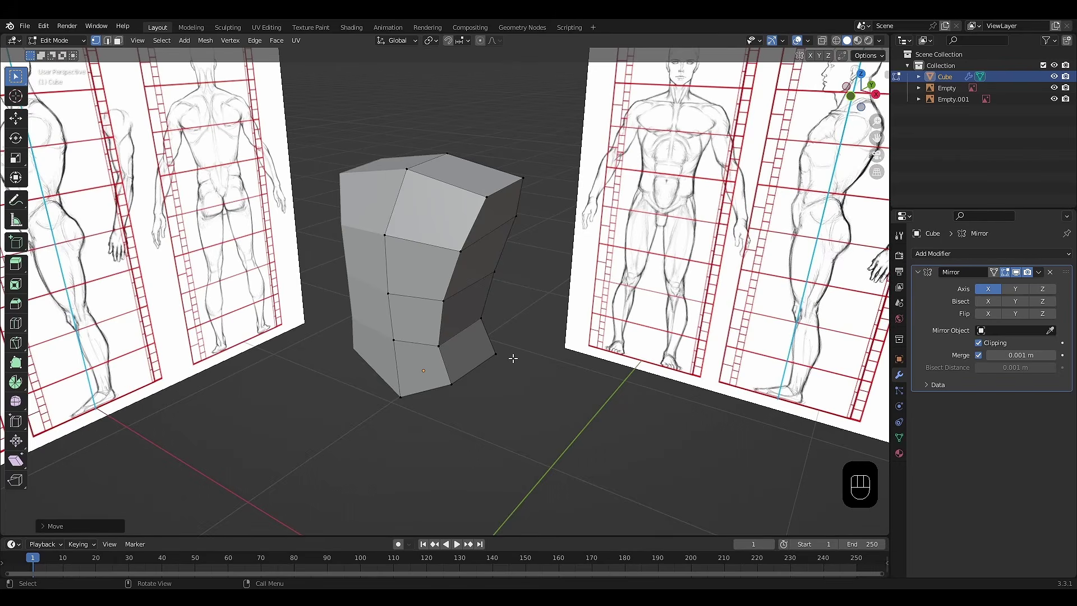
{"action": "middle_click_drag", "start_coordinate": [513, 358], "coordinate": [487, 352]}
{"action": "middle_click_drag", "start_coordinate": [507, 306], "coordinate": [594, 354]}
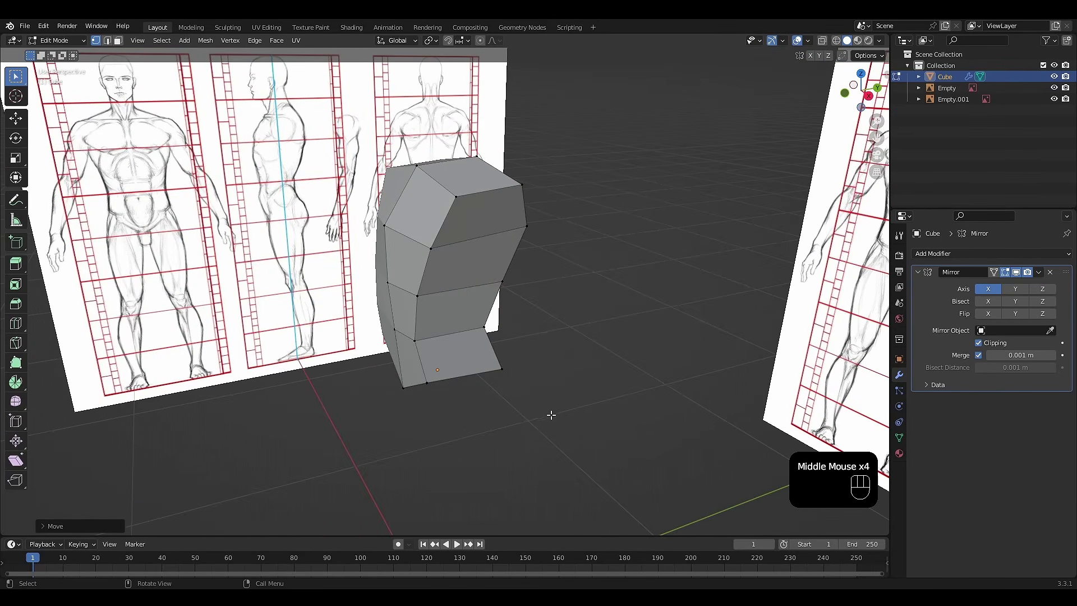
{"action": "middle_click_drag", "start_coordinate": [551, 415], "coordinate": [440, 355]}
{"action": "scroll", "coordinate": [448, 352], "scroll_direction": "down", "scroll_amount": 2}
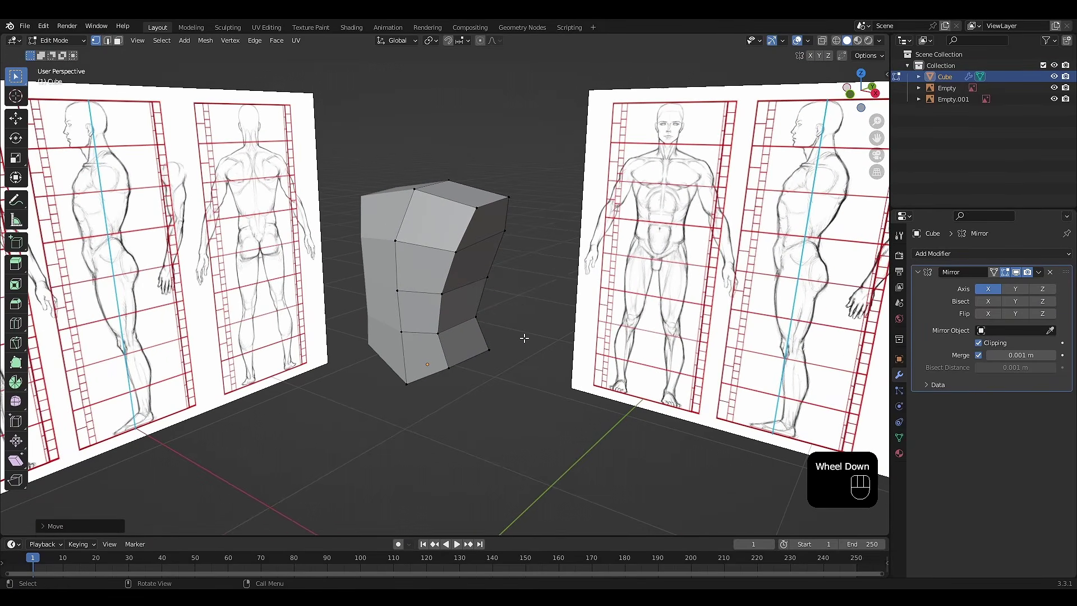
{"action": "middle_click_drag", "start_coordinate": [524, 338], "coordinate": [534, 340]}
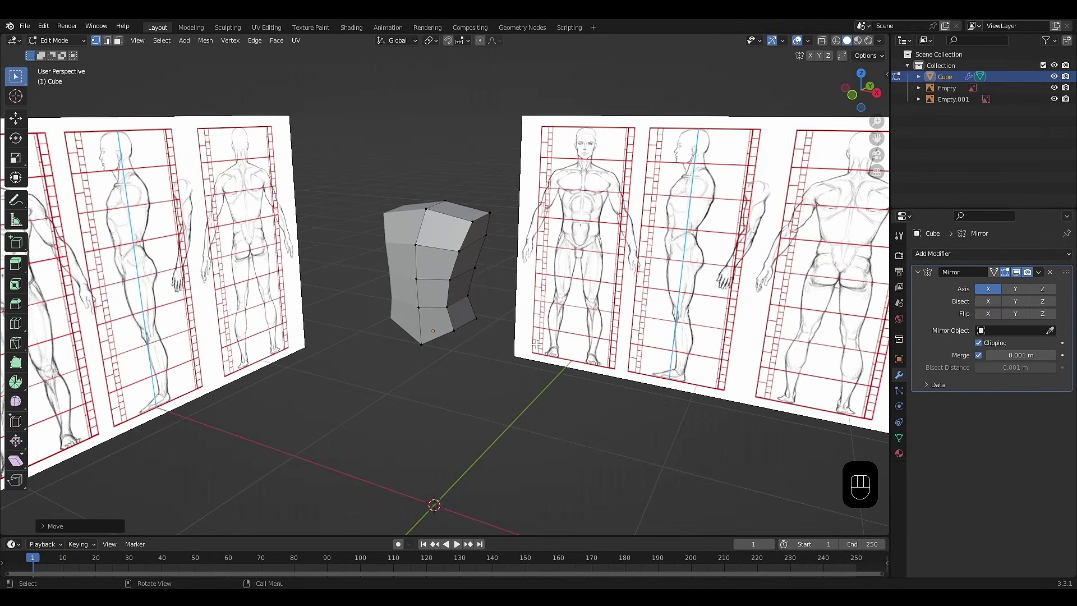
Return to the front view with X-ray on and the full-body reference in frame.
{"action": "key", "text": "KP_1"}
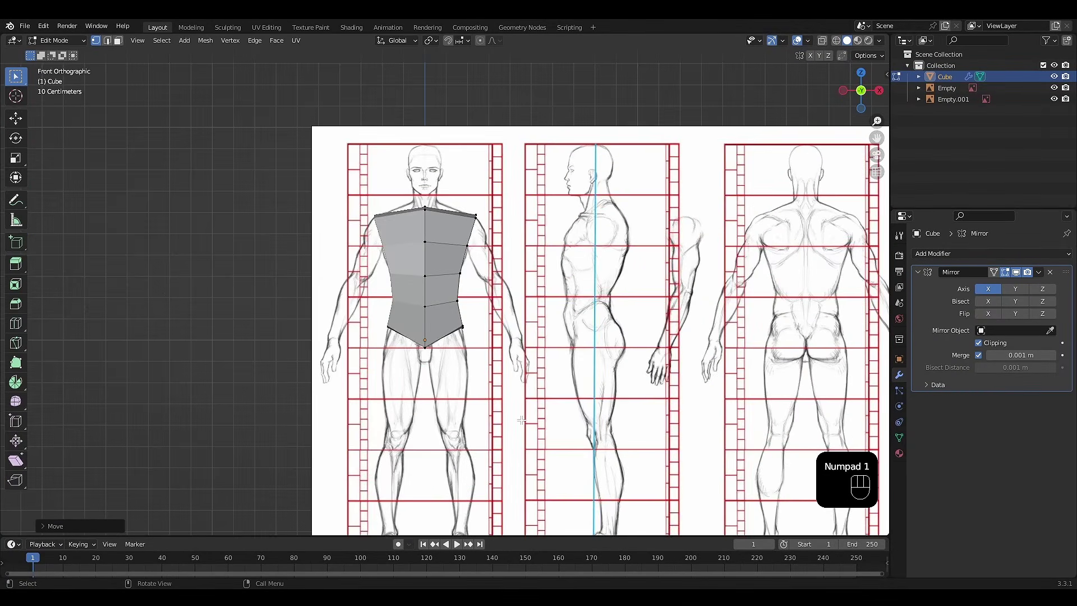
{"action": "scroll", "coordinate": [522, 420], "scroll_direction": "down", "scroll_amount": 1}
{"action": "middle_click_drag", "start_coordinate": [522, 420], "coordinate": [525, 373], "text": "shift"}
{"action": "scroll", "coordinate": [526, 373], "scroll_direction": "up", "scroll_amount": 1}
{"action": "key", "text": "alt+z"}
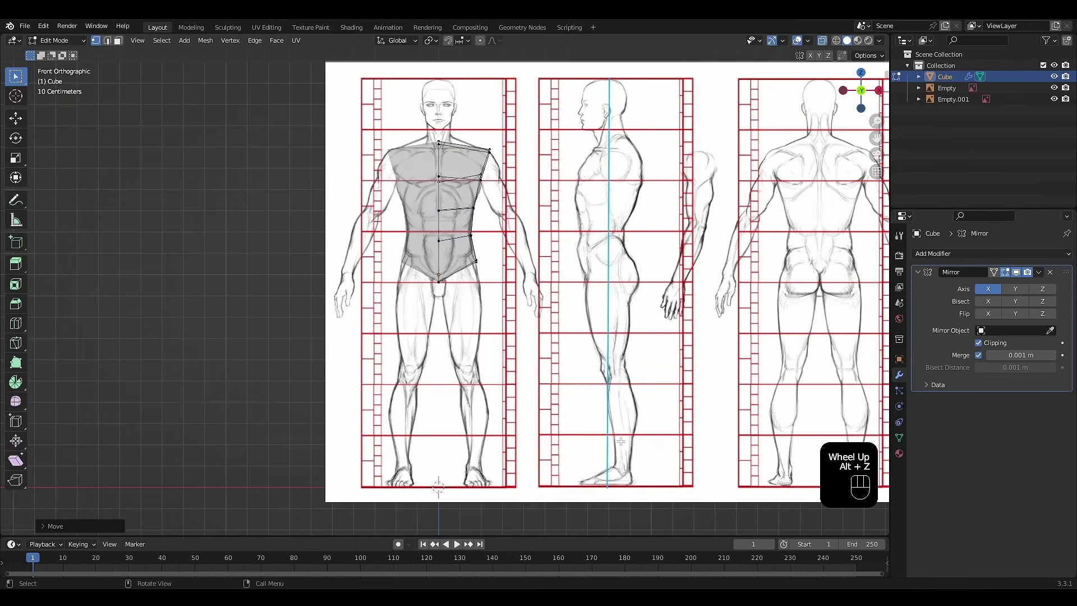
Add a cube at the origin to the body mesh and scale it down to a small block between the reference's feet.
{"action": "key", "text": "shift+a"}
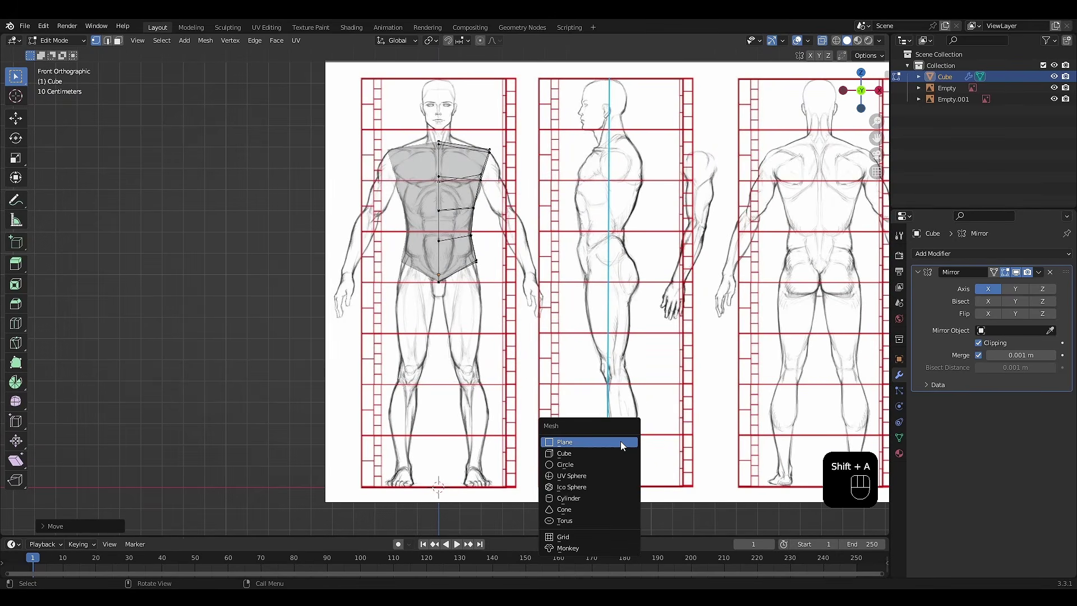
{"action": "left_click", "coordinate": [611, 452]}
{"action": "scroll", "coordinate": [612, 456], "scroll_direction": "down", "scroll_amount": 1}
{"action": "middle_click_drag", "start_coordinate": [612, 457], "coordinate": [613, 400], "text": "shift"}
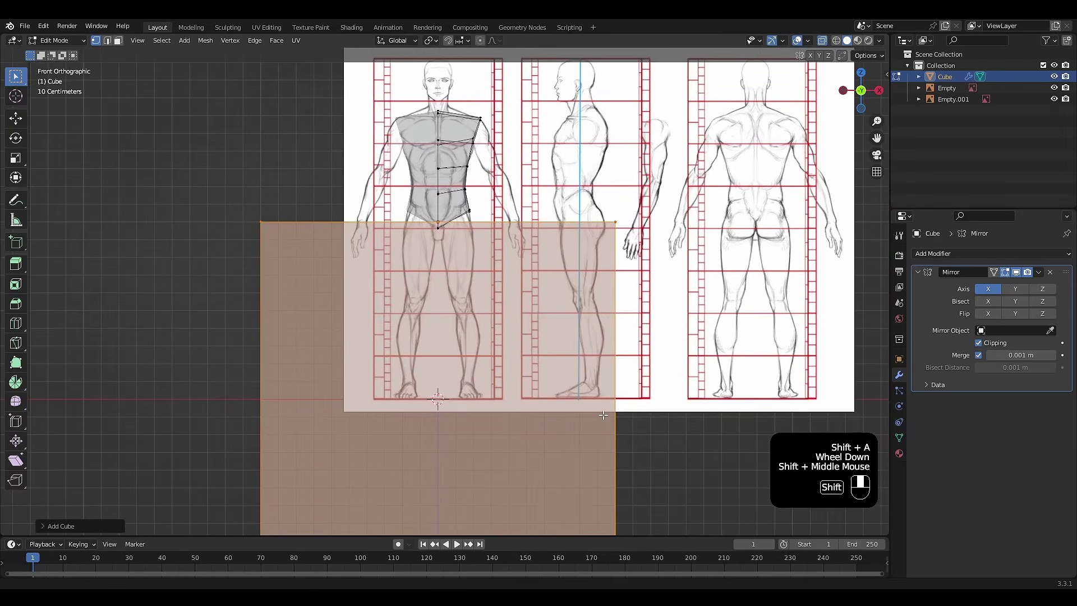
{"action": "key", "text": "s"}
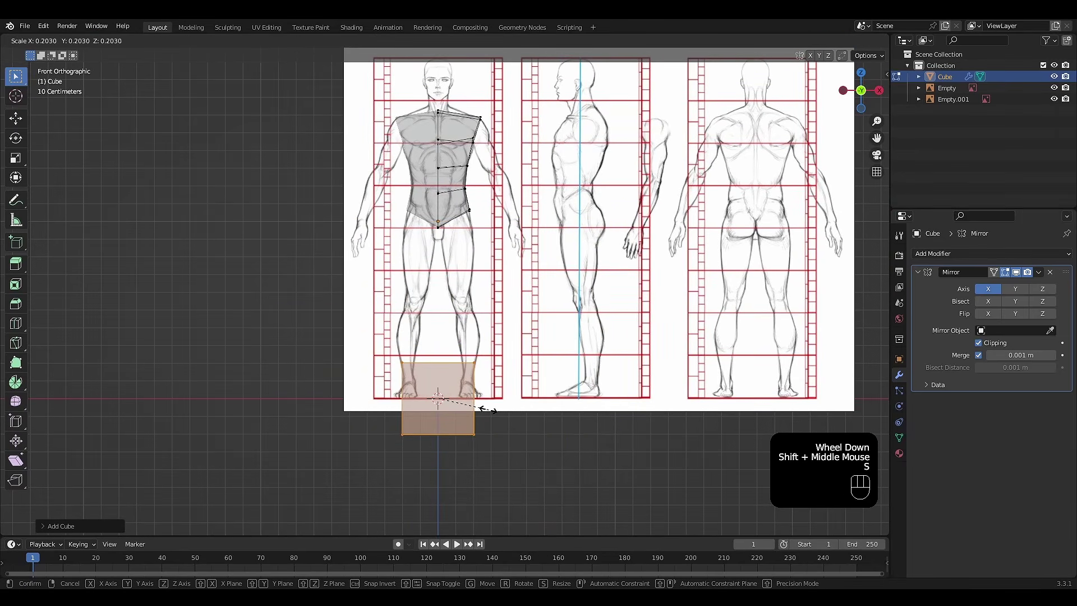
{"action": "left_click", "coordinate": [475, 407]}
{"action": "middle_click_drag", "start_coordinate": [521, 335], "coordinate": [487, 405], "text": "shift"}
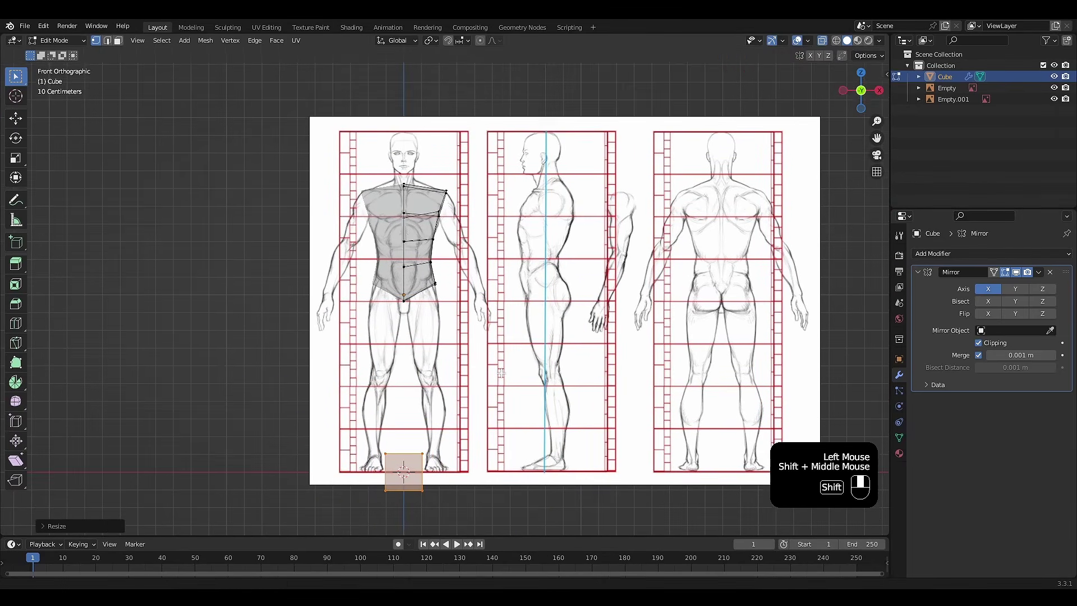
Turn off the Mirror modifier's clipping and move the small cube beside the torso at arm level.
{"action": "key", "text": "g"}
{"action": "right_click", "coordinate": [539, 314]}
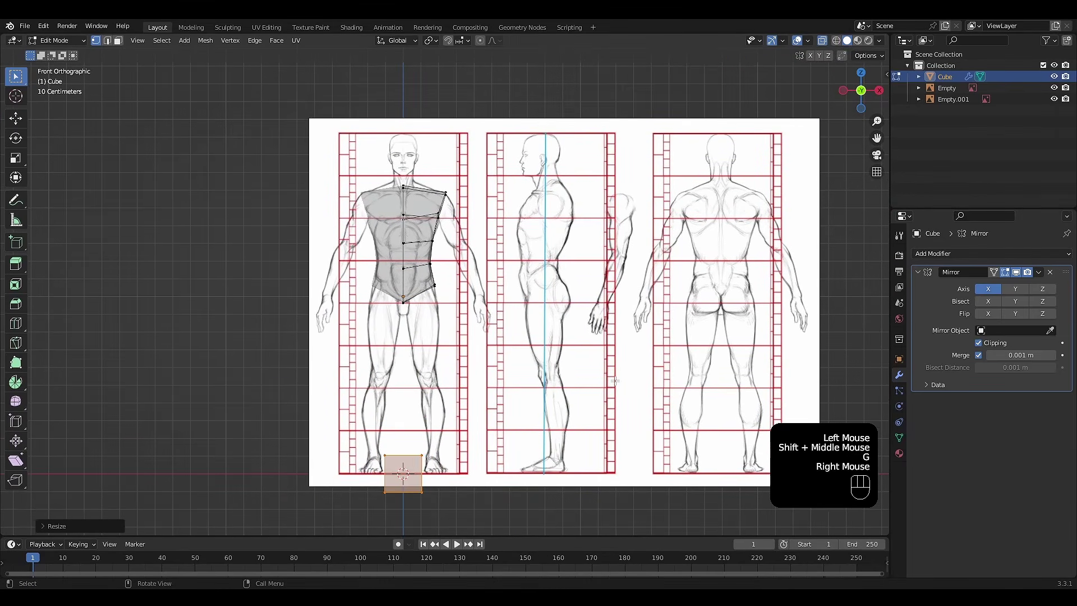
{"action": "left_click", "coordinate": [979, 342]}
{"action": "key", "text": "g"}
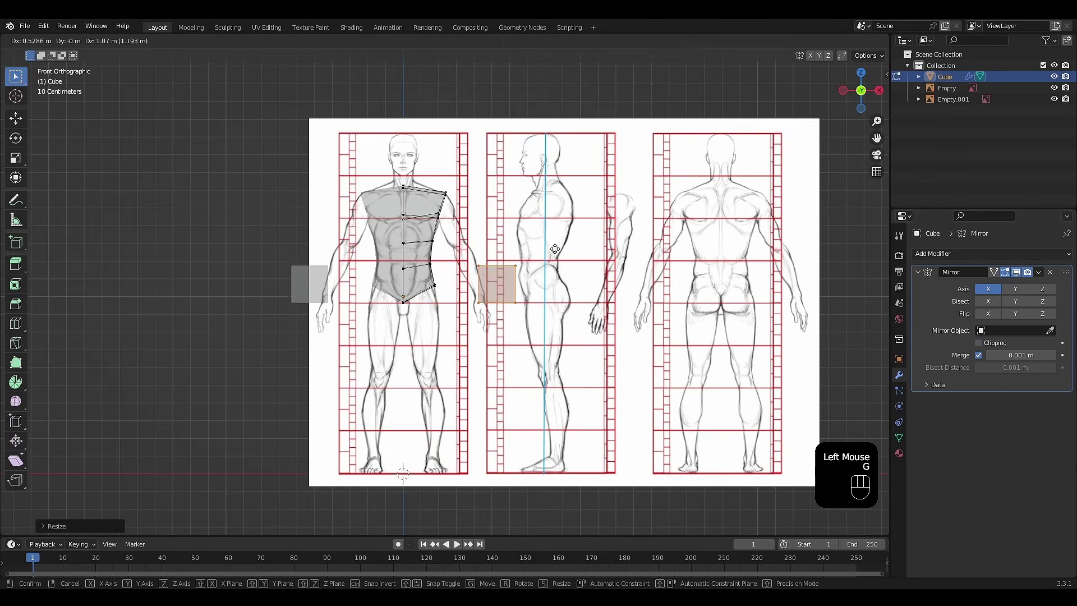
{"action": "left_click", "coordinate": [533, 201]}
{"action": "scroll", "coordinate": [561, 219], "scroll_direction": "up", "scroll_amount": 2}
{"action": "mouse_move", "coordinate": [587, 225]}
{"action": "middle_mouse_down", "text": "shift"}
{"action": "mouse_move", "coordinate": [587, 307]}
{"action": "mouse_move", "coordinate": [541, 318]}
{"action": "middle_mouse_up", "text": "shift"}
{"action": "scroll", "coordinate": [587, 307], "scroll_direction": "up", "scroll_amount": 2}
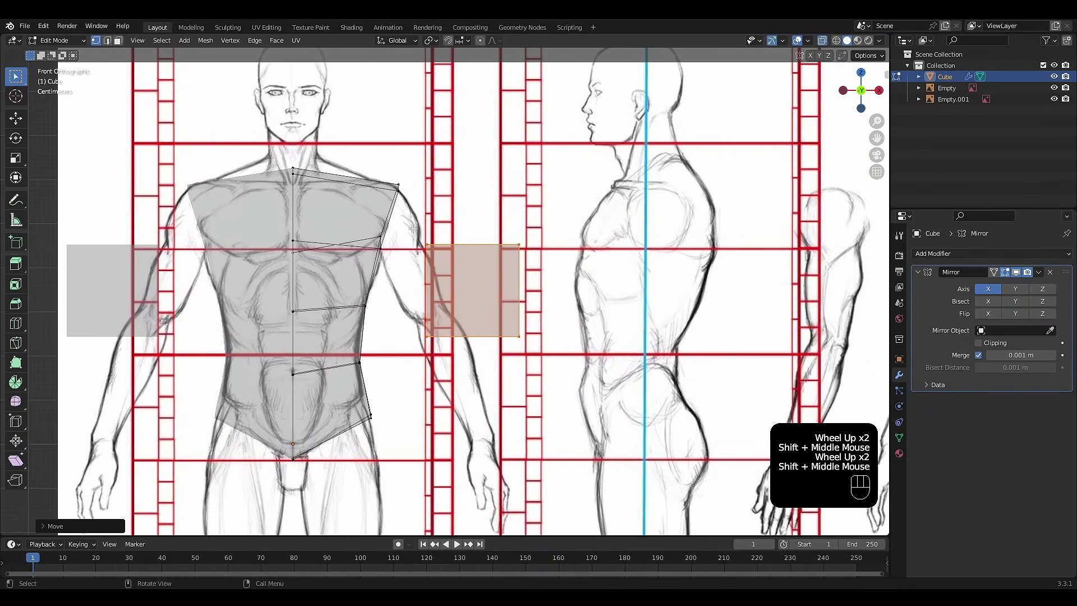
Scale the small cube's top narrower and raise its lower end along Z by about 0.11 m, scaling that end slightly.
{"action": "left_click", "coordinate": [460, 246]}
{"action": "key", "text": "s"}
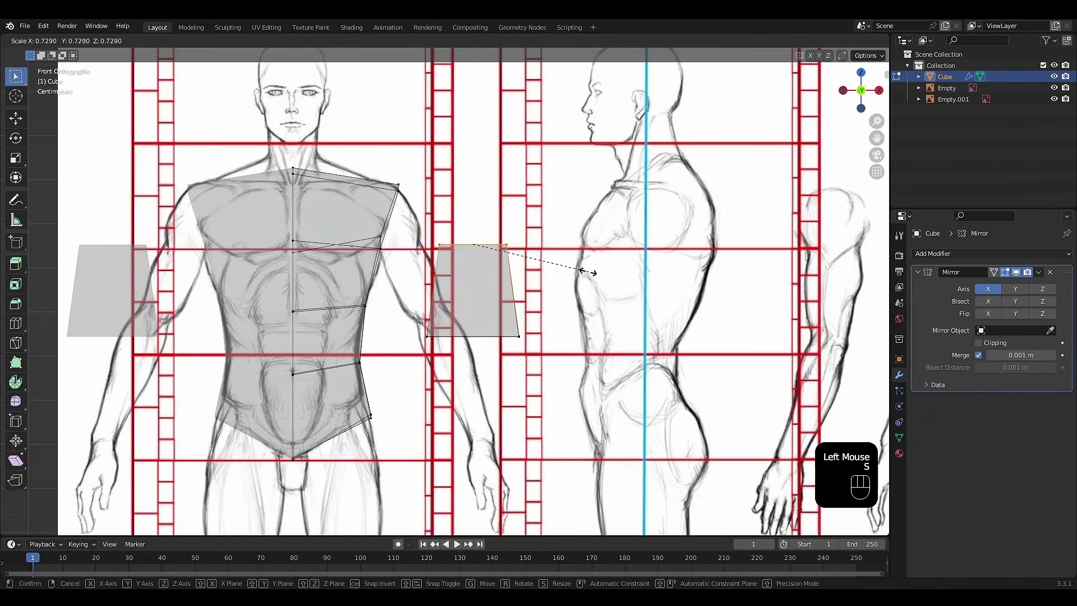
{"action": "left_click", "coordinate": [569, 268]}
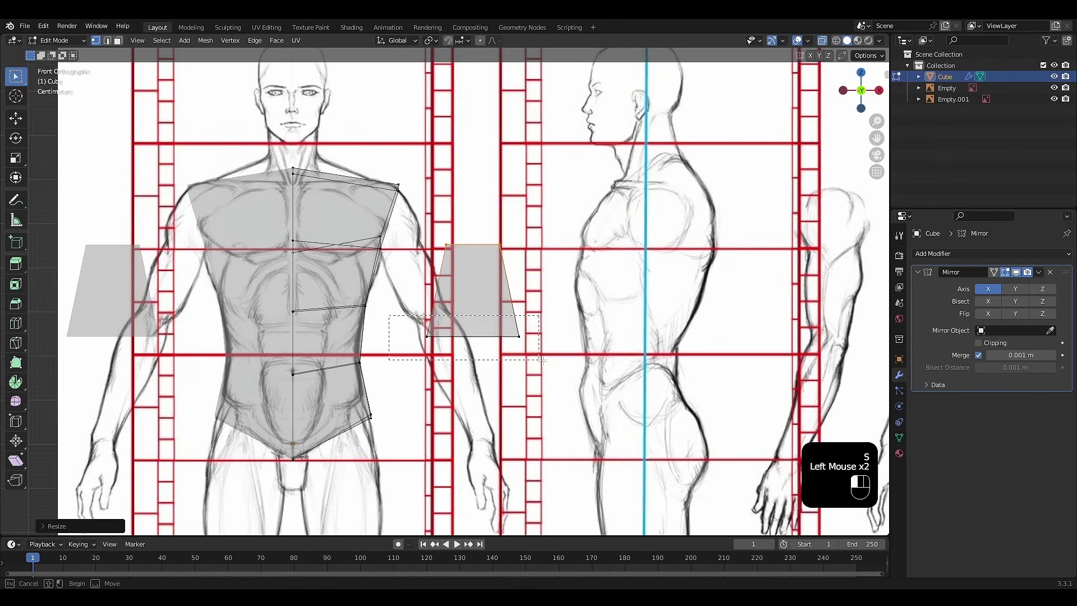
{"action": "left_click", "coordinate": [470, 337]}
{"action": "key", "text": "g"}
{"action": "key", "text": "z"}
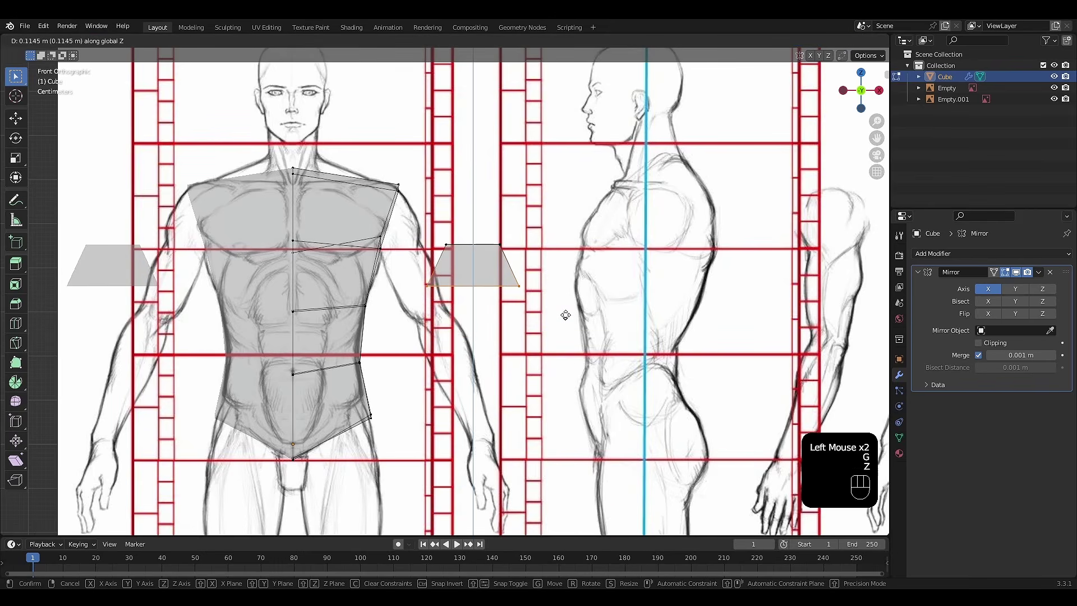
{"action": "left_click", "coordinate": [565, 312]}
{"action": "middle_click_drag", "start_coordinate": [571, 354], "coordinate": [554, 317], "text": "shift"}
{"action": "key", "text": "s"}
{"action": "left_click", "coordinate": [565, 314]}
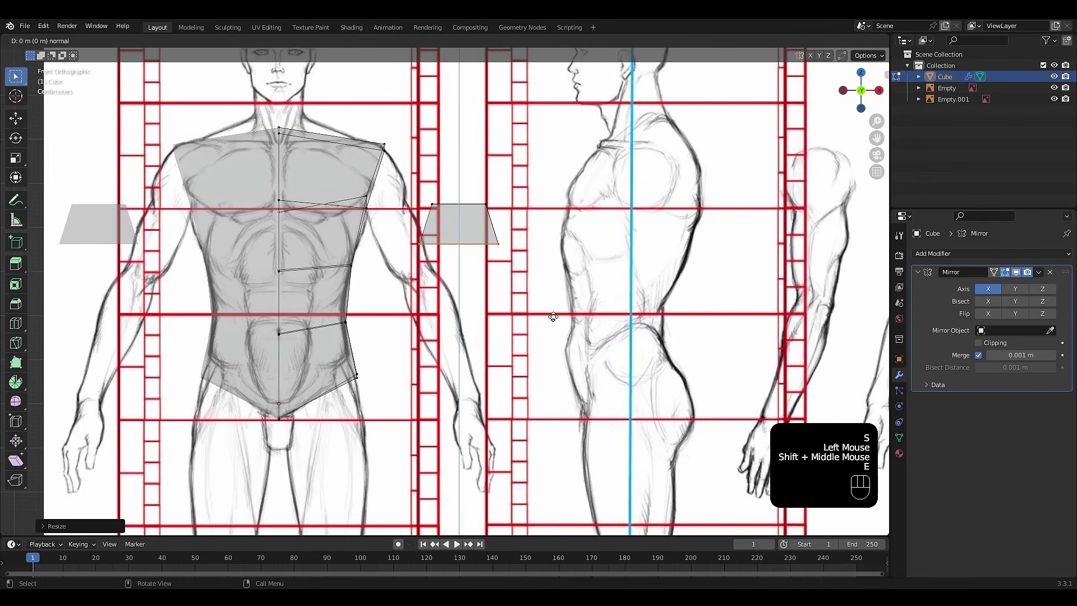
Extrude the block's lower end downward about 0.23 m and scale it narrower to form a tapered limb shape.
{"action": "key", "text": "e"}
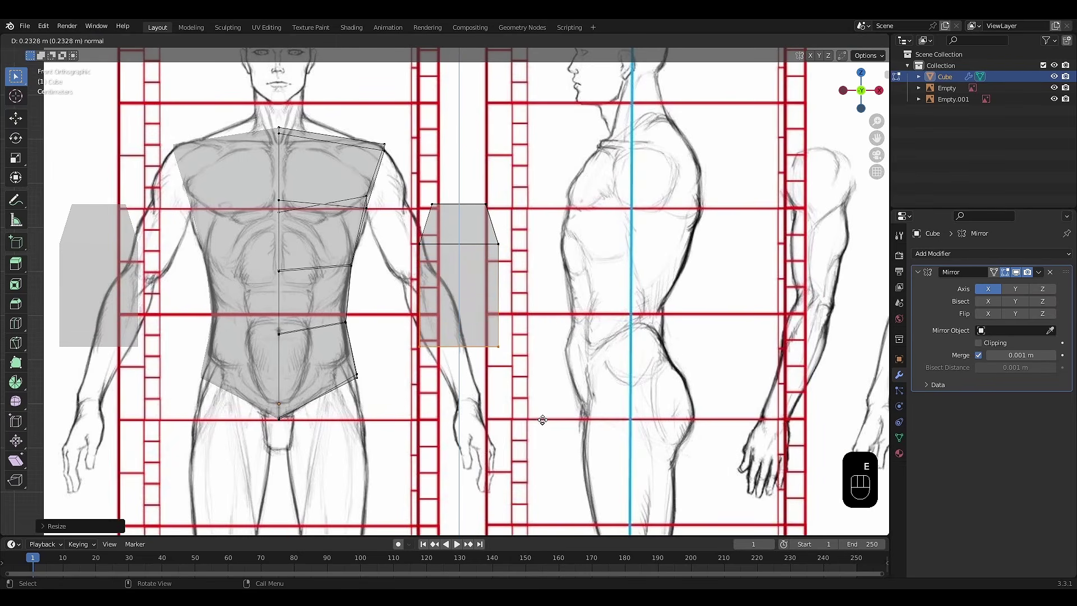
{"action": "left_click", "coordinate": [545, 418]}
{"action": "key", "text": "s"}
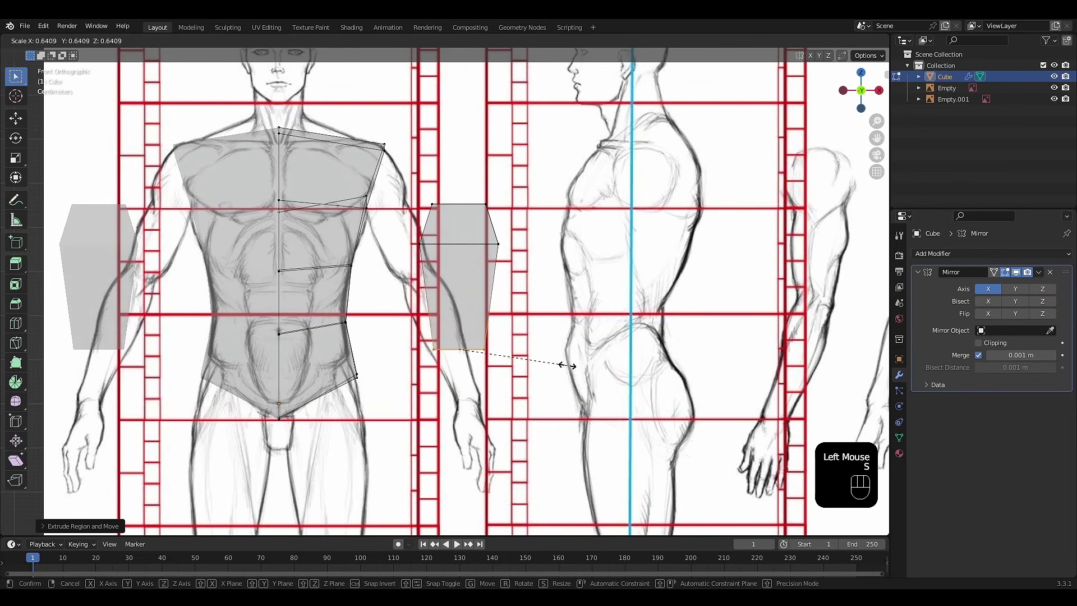
{"action": "left_click", "coordinate": [578, 366]}
{"action": "middle_click_drag", "start_coordinate": [569, 362], "coordinate": [558, 353], "text": "shift"}
{"action": "left_click", "coordinate": [558, 352]}
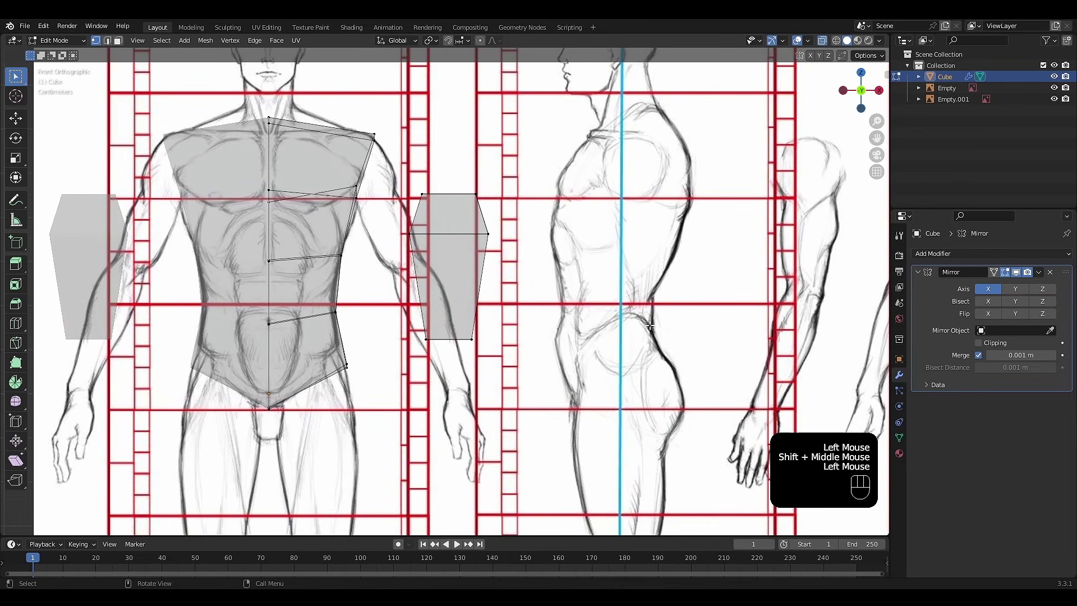
Select the whole tapered block and place a duplicate beside it, slightly lower, over the side-view reference's abdomen.
{"action": "middle_click_drag", "start_coordinate": [650, 325], "coordinate": [648, 380], "text": "shift"}
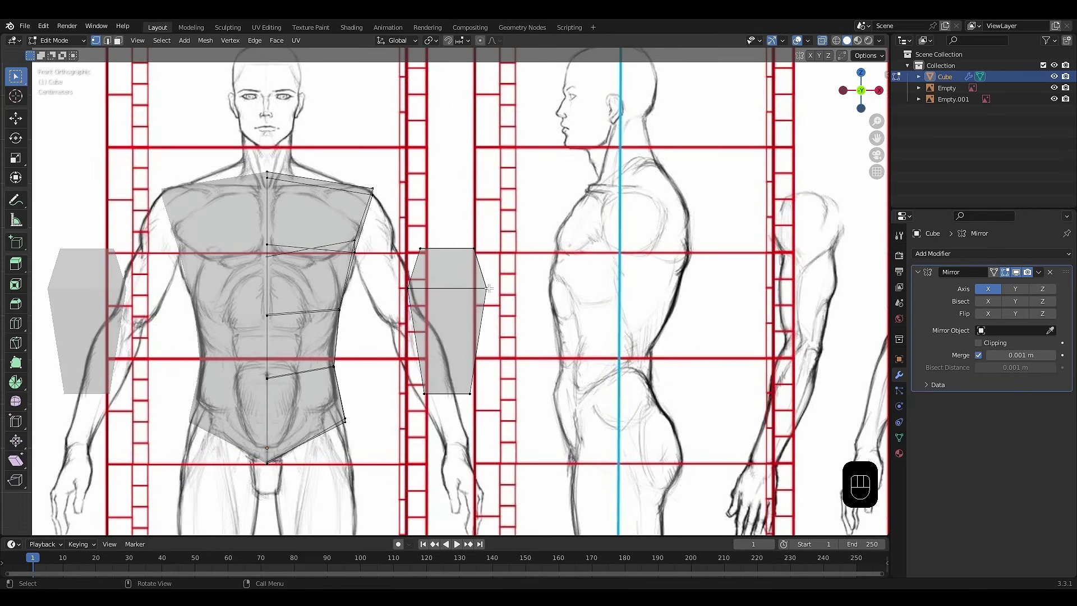
{"action": "key", "text": "l"}
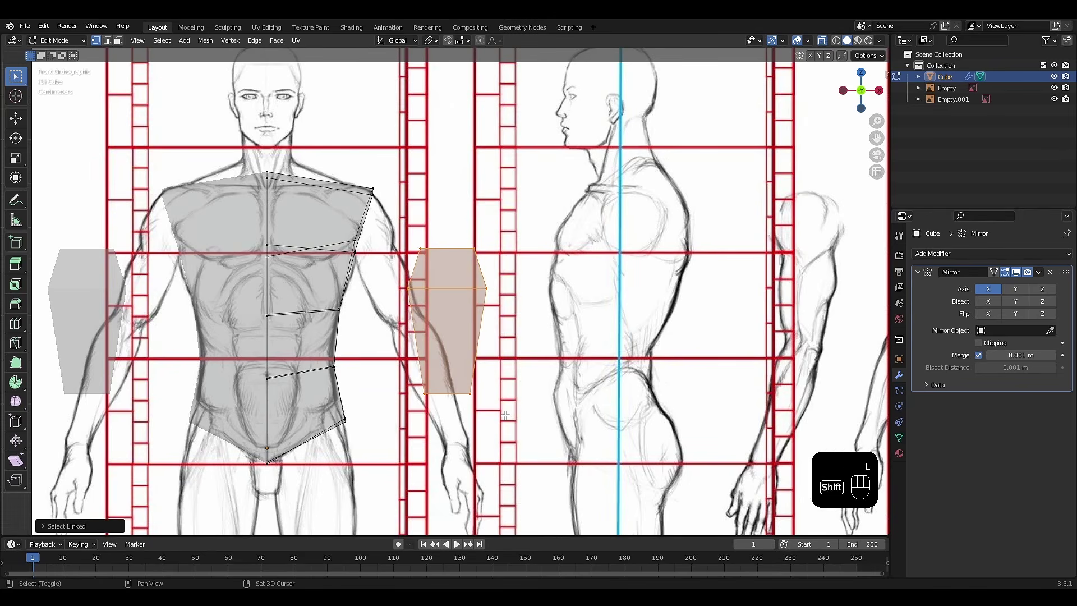
{"action": "middle_click_drag", "start_coordinate": [486, 359], "coordinate": [505, 341], "text": "shift"}
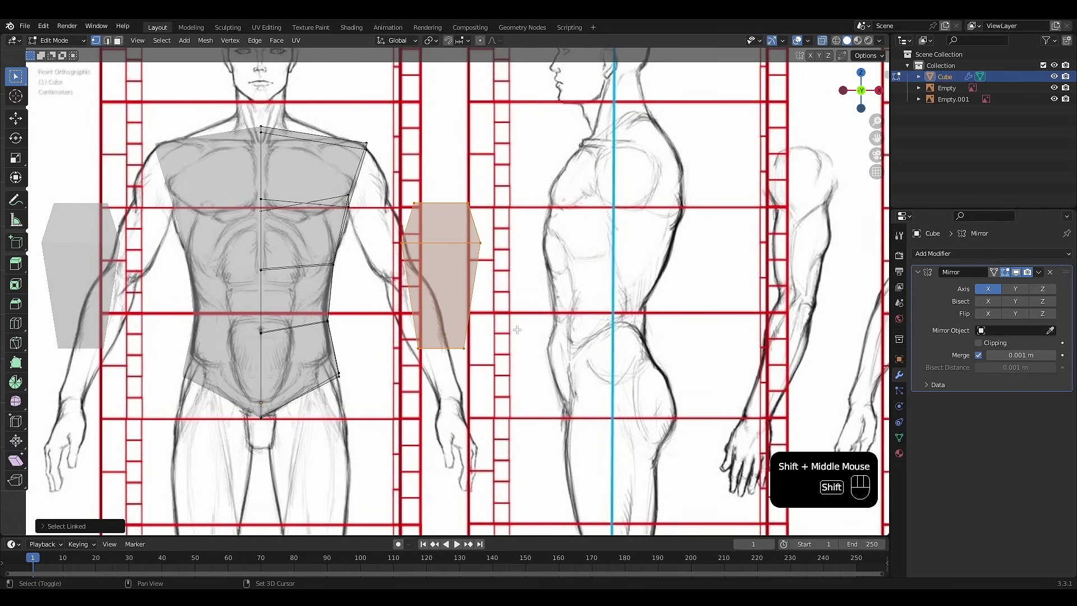
{"action": "key", "text": "shift+d"}
{"action": "left_click", "coordinate": [622, 394]}
{"action": "scroll", "coordinate": [576, 478], "scroll_direction": "down", "scroll_amount": 1}
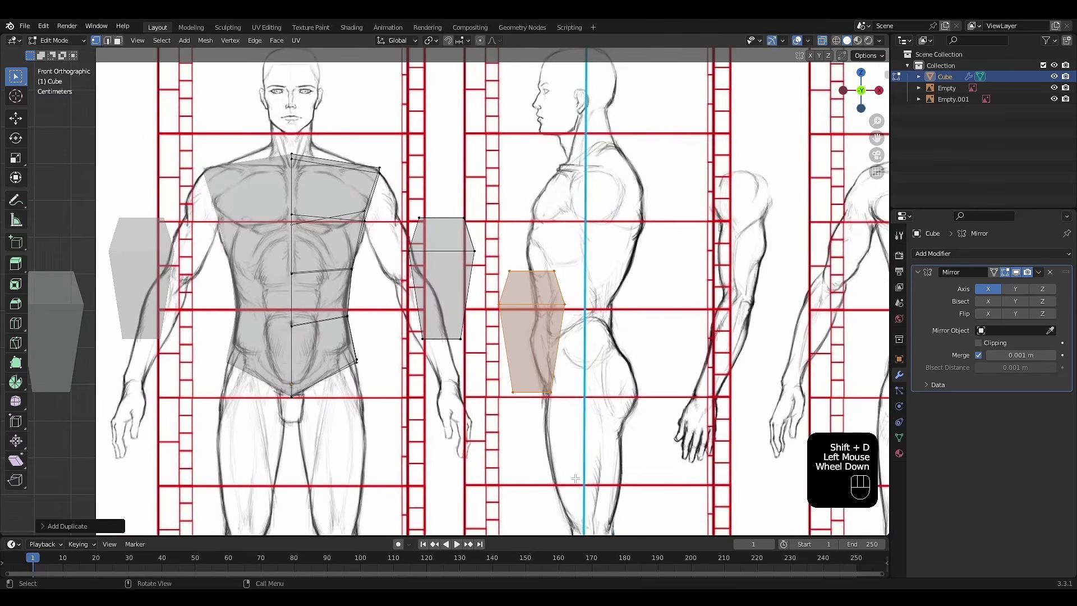
{"action": "middle_click_drag", "start_coordinate": [492, 331], "coordinate": [505, 294], "text": "shift"}
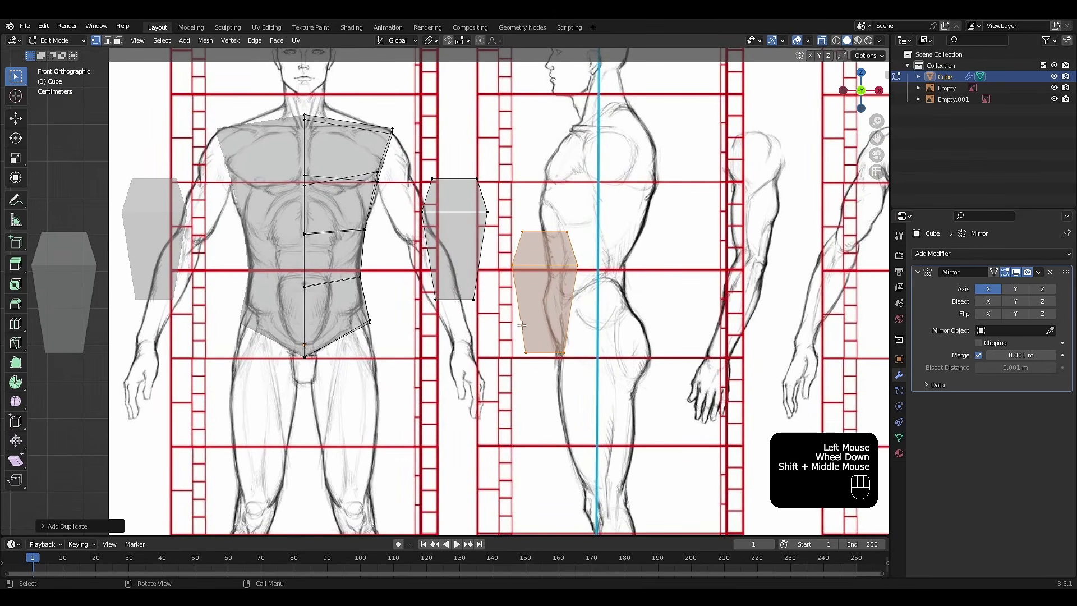
Place two more duplicates of the tapered block side by side at lower-leg level between the front and side references.
{"action": "middle_click_drag", "start_coordinate": [531, 406], "coordinate": [542, 237], "text": "shift"}
{"action": "key", "text": "shift+d"}
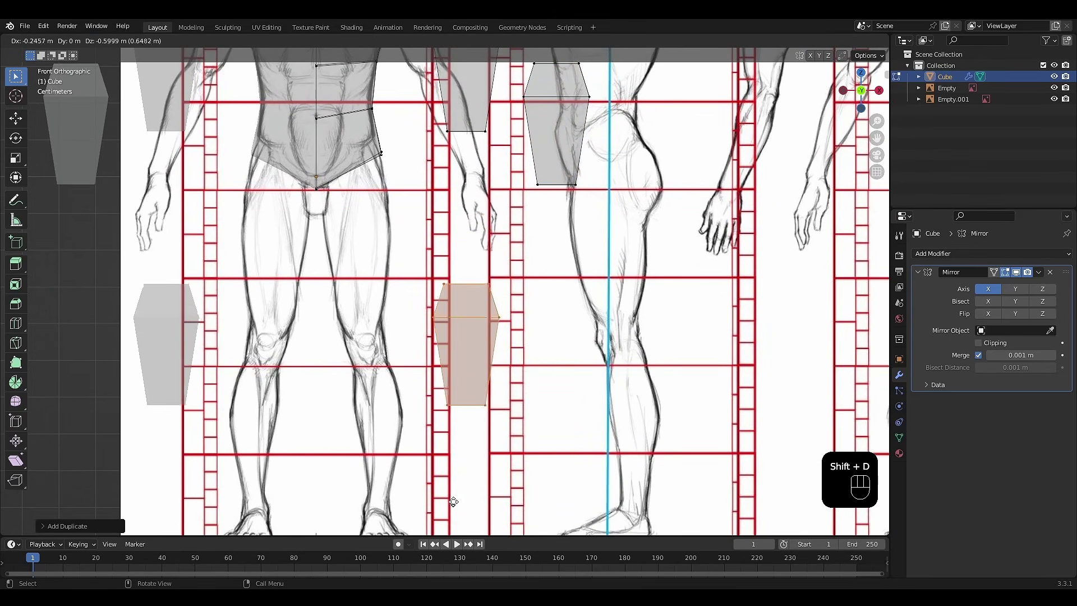
{"action": "left_click", "coordinate": [456, 558], "text": "shift"}
{"action": "key", "text": "shift+d"}
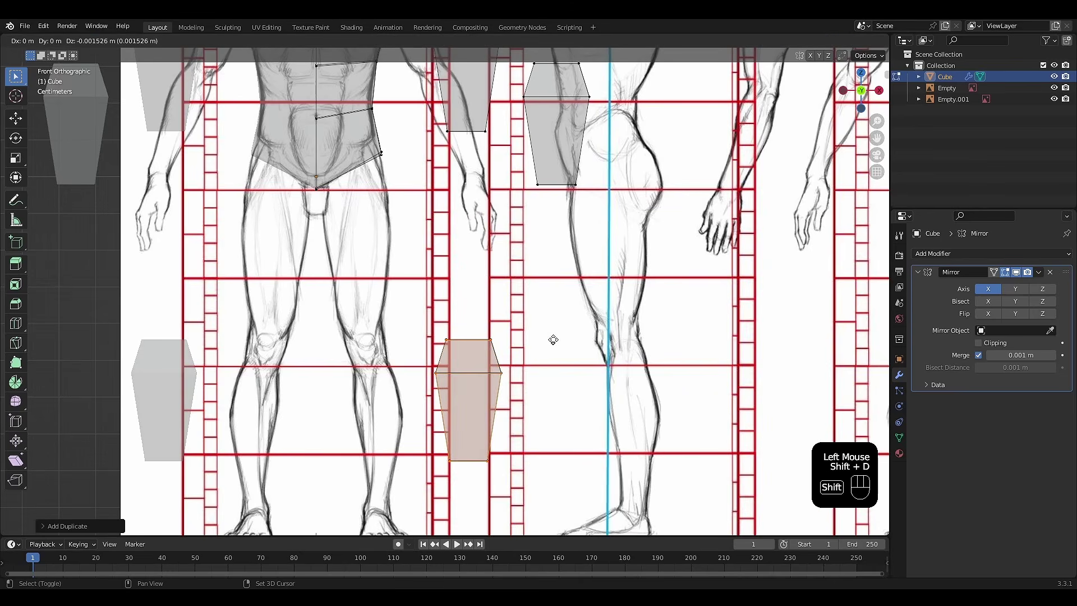
{"action": "left_click", "coordinate": [637, 337]}
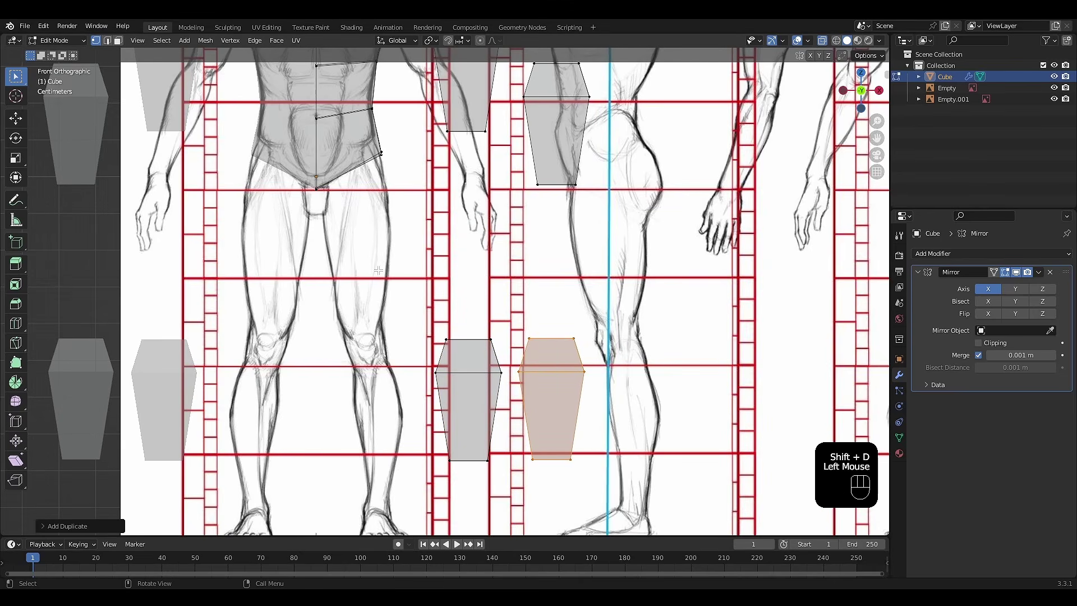
Move the original tapered block onto the upper arm in the front reference and rotate it to follow the arm's angle.
{"action": "middle_click_drag", "start_coordinate": [562, 229], "coordinate": [561, 314], "text": "shift"}
{"action": "middle_click_drag", "start_coordinate": [497, 110], "coordinate": [497, 189], "text": "shift"}
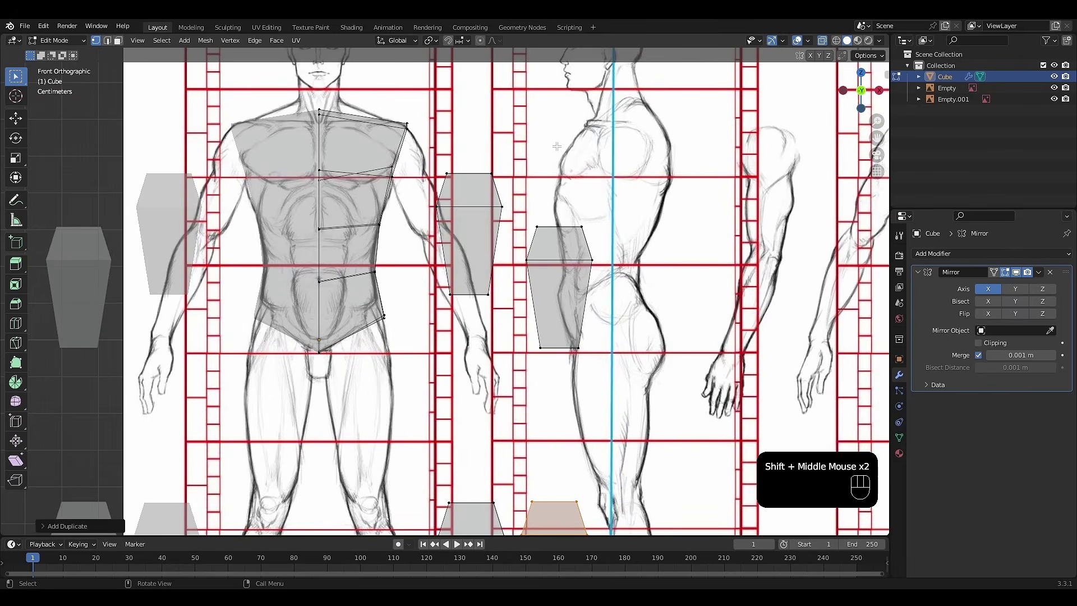
{"action": "scroll", "coordinate": [557, 146], "scroll_direction": "up", "scroll_amount": 2}
{"action": "middle_click_drag", "start_coordinate": [558, 146], "coordinate": [549, 245], "text": "shift"}
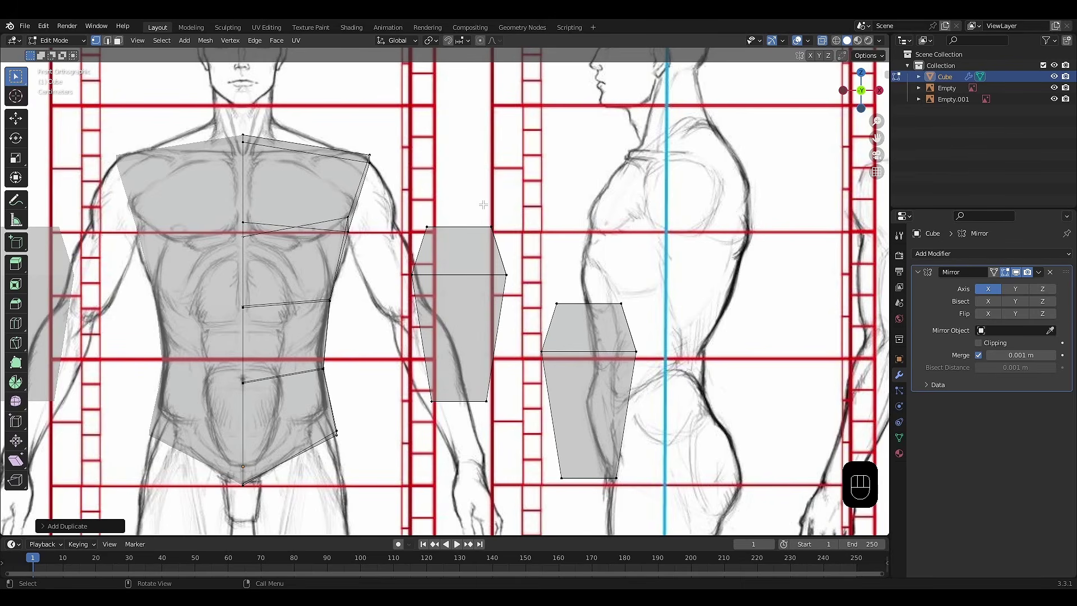
{"action": "double_click", "coordinate": [459, 277]}
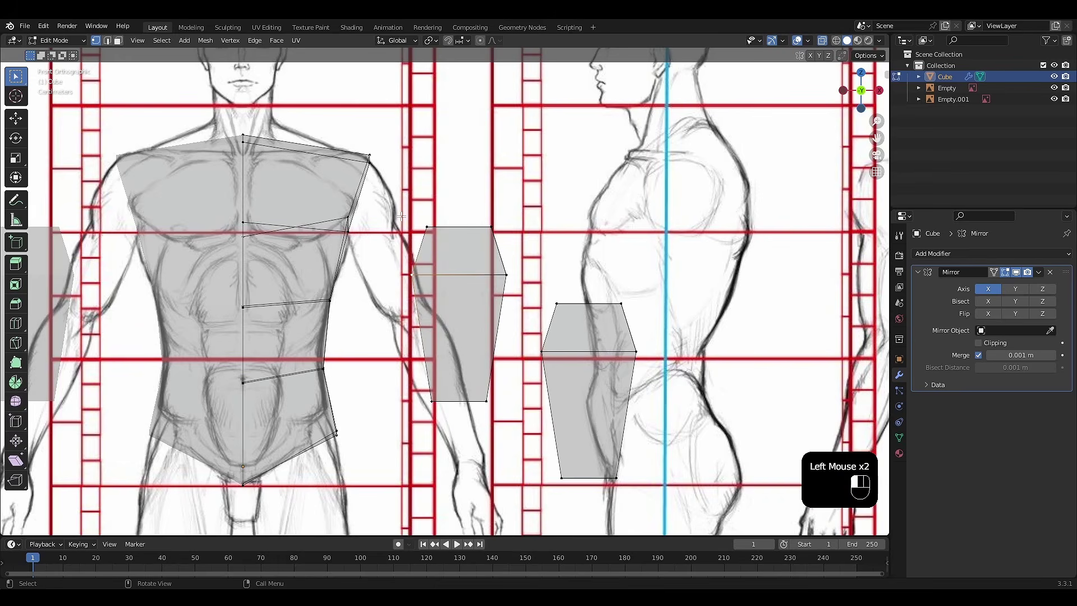
{"action": "key", "text": "g"}
{"action": "left_click", "coordinate": [479, 310]}
{"action": "left_click", "coordinate": [526, 274]}
{"action": "middle_click_drag", "start_coordinate": [525, 274], "coordinate": [557, 299], "text": "shift"}
{"action": "scroll", "coordinate": [547, 286], "scroll_direction": "up", "scroll_amount": 2}
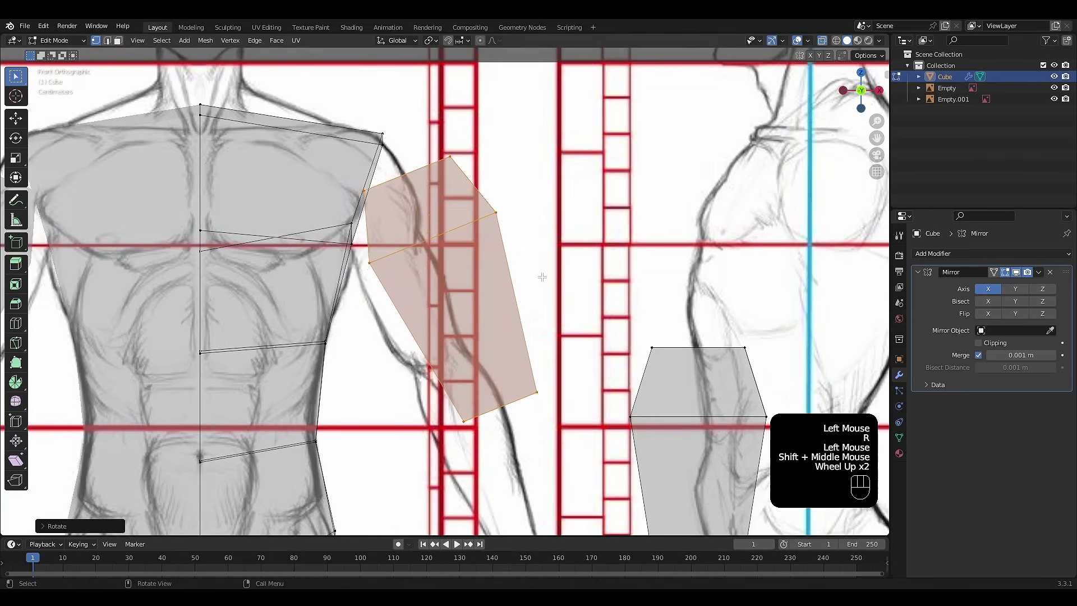
{"action": "key", "text": "g"}
{"action": "left_click", "coordinate": [483, 250]}
Scale and reposition the upper arm block's top and middle edge loops to fit the shoulder outline.
{"action": "left_click", "coordinate": [458, 156]}
{"action": "key", "text": "s"}
{"action": "left_click_drag", "start_coordinate": [424, 171], "coordinate": [436, 229], "text": "shift"}
{"action": "left_click", "coordinate": [433, 168]}
{"action": "key", "text": "g"}
{"action": "left_click", "coordinate": [408, 162]}
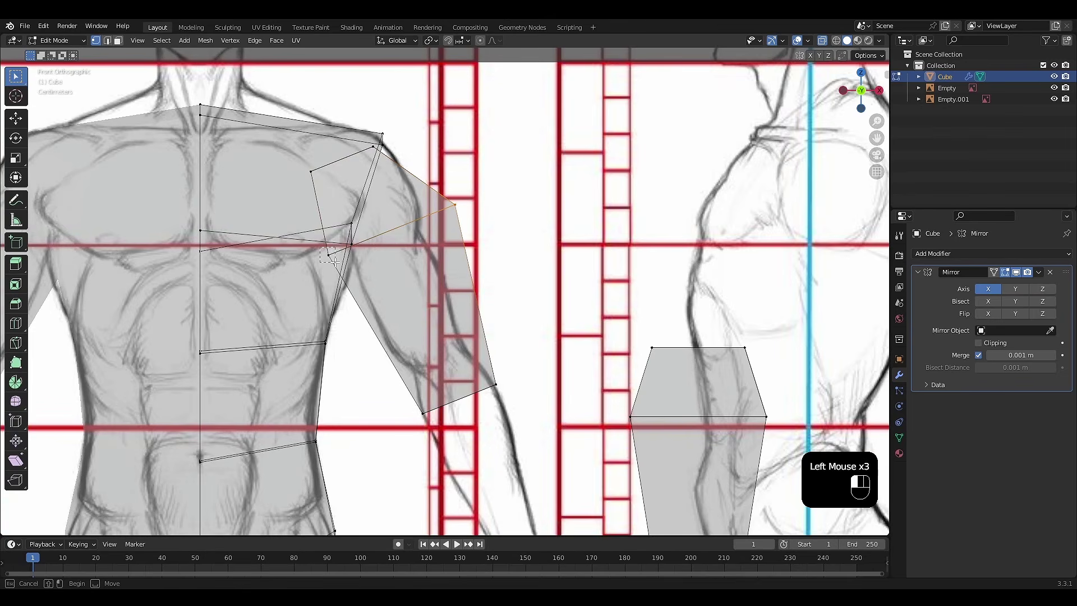
{"action": "key", "text": "s"}
{"action": "left_click", "coordinate": [432, 216]}
{"action": "key", "text": "g"}
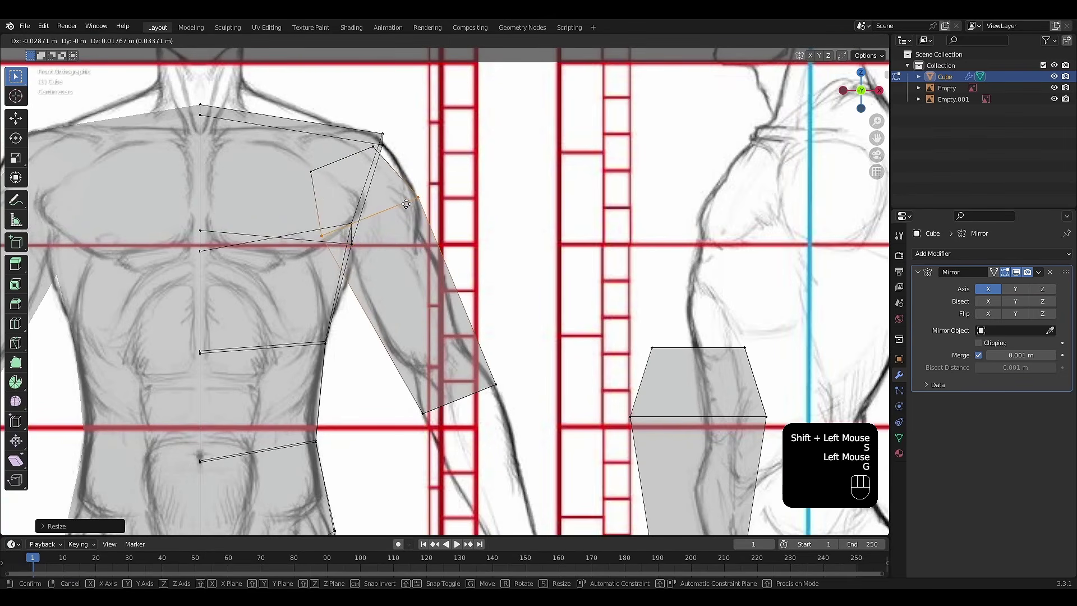
{"action": "left_click", "coordinate": [412, 208]}
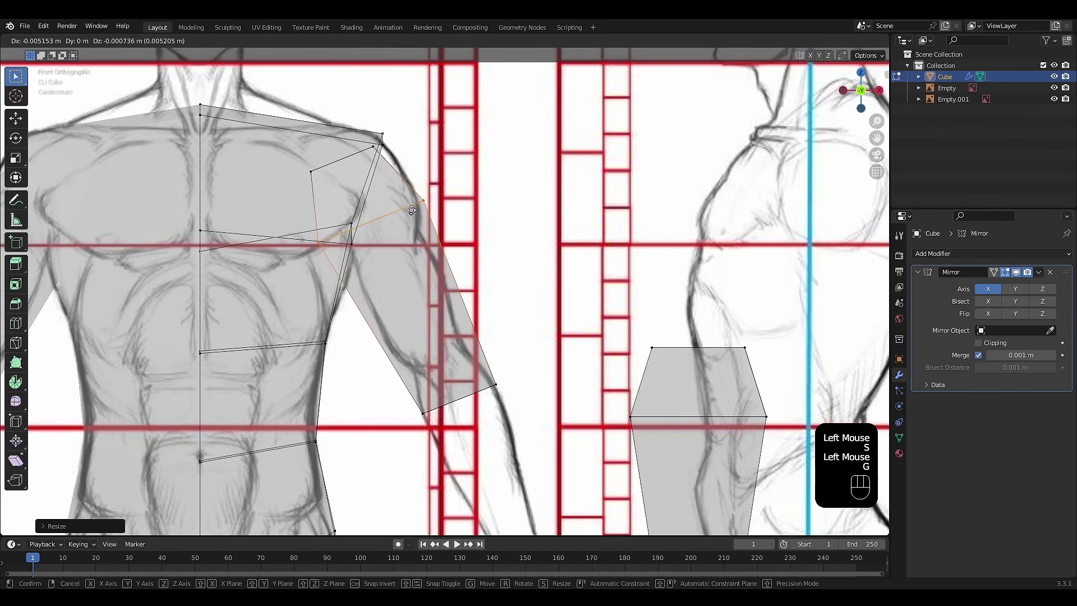
Move, scale and rotate the upper arm block's lower end to match the elbow in the front reference.
{"action": "middle_click_drag", "start_coordinate": [412, 208], "coordinate": [427, 77], "text": "shift"}
{"action": "left_click", "coordinate": [488, 262]}
{"action": "key", "text": "g"}
{"action": "left_click", "coordinate": [523, 226]}
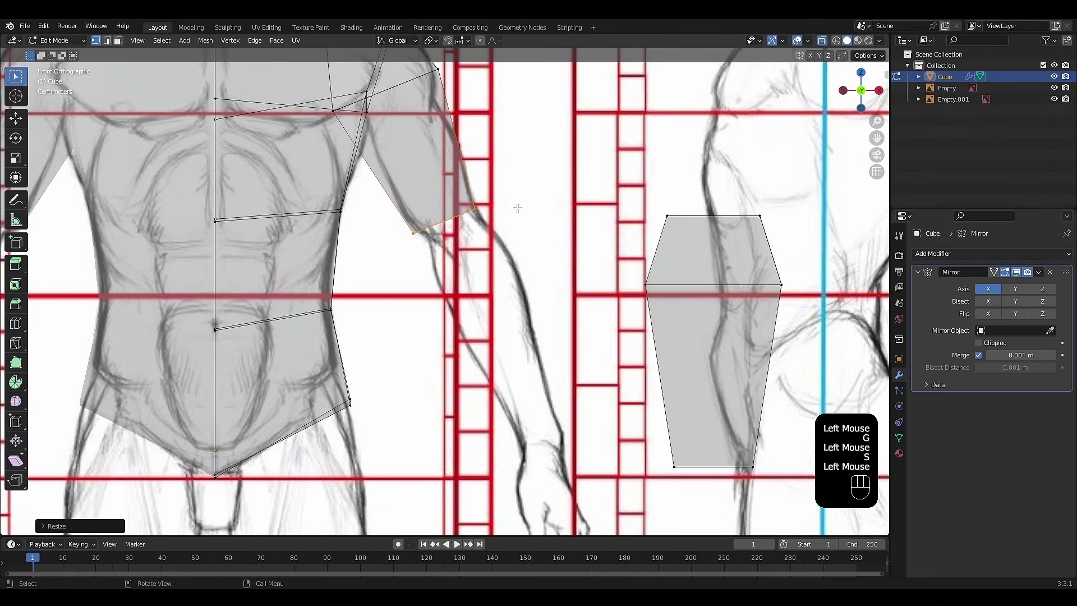
{"action": "key", "text": "r"}
{"action": "left_click", "coordinate": [510, 192]}
{"action": "middle_click_drag", "start_coordinate": [510, 193], "coordinate": [528, 287], "text": "shift"}
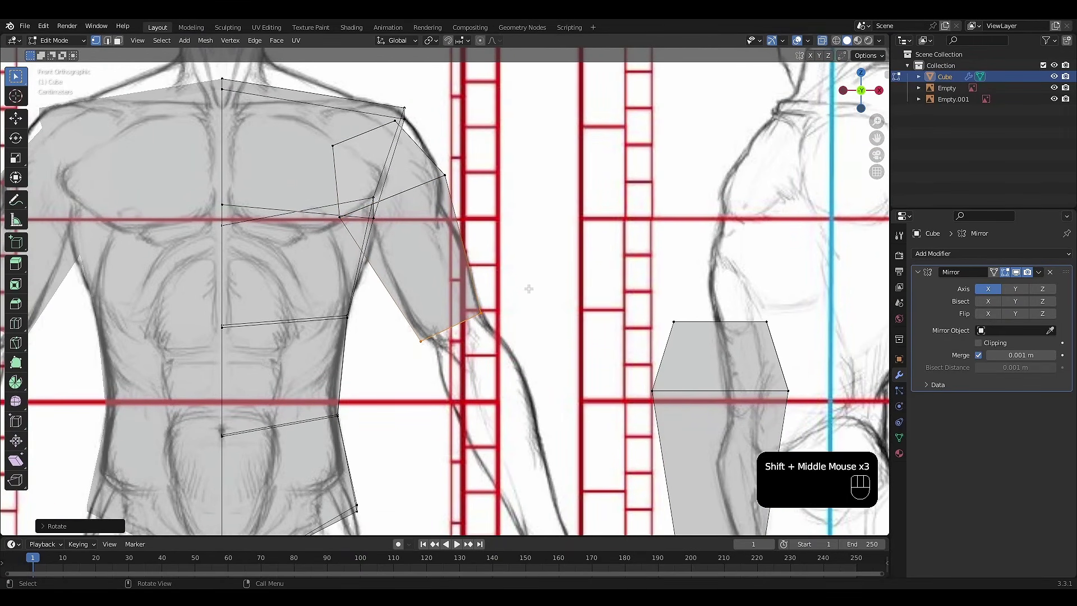
{"action": "key", "text": "r"}
{"action": "left_click", "coordinate": [528, 288]}
{"action": "key", "text": "g"}
{"action": "left_click", "coordinate": [524, 291]}
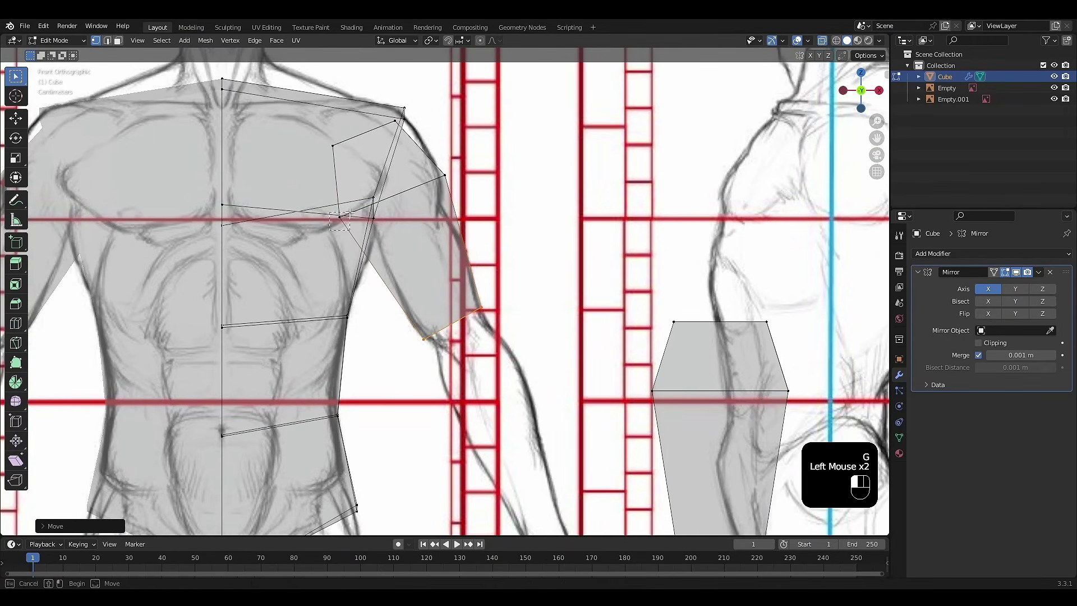
Move the inner corner of the upper arm block's middle edge loop outward toward the armpit in the front reference.
{"action": "left_click_drag", "start_coordinate": [349, 214], "coordinate": [350, 214]}
{"action": "key", "text": "g"}
{"action": "left_click", "coordinate": [380, 212]}
Move the torso's shoulder corner vertices outward along X to widen the shoulder toward the front reference's outline.
{"action": "left_click", "coordinate": [396, 120]}
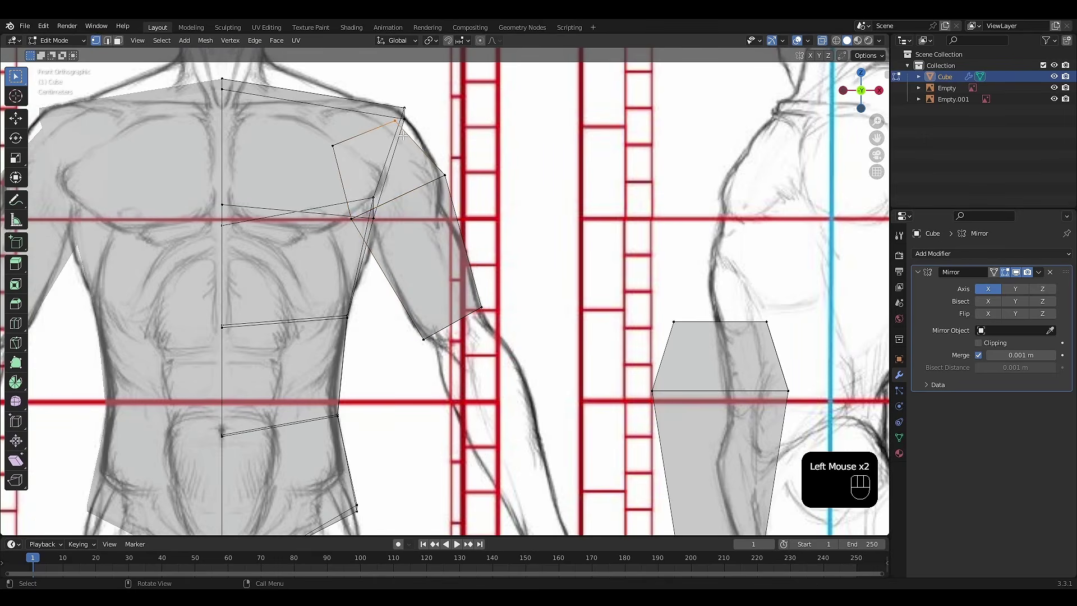
{"action": "middle_click_drag", "start_coordinate": [512, 202], "coordinate": [508, 163], "text": "shift"}
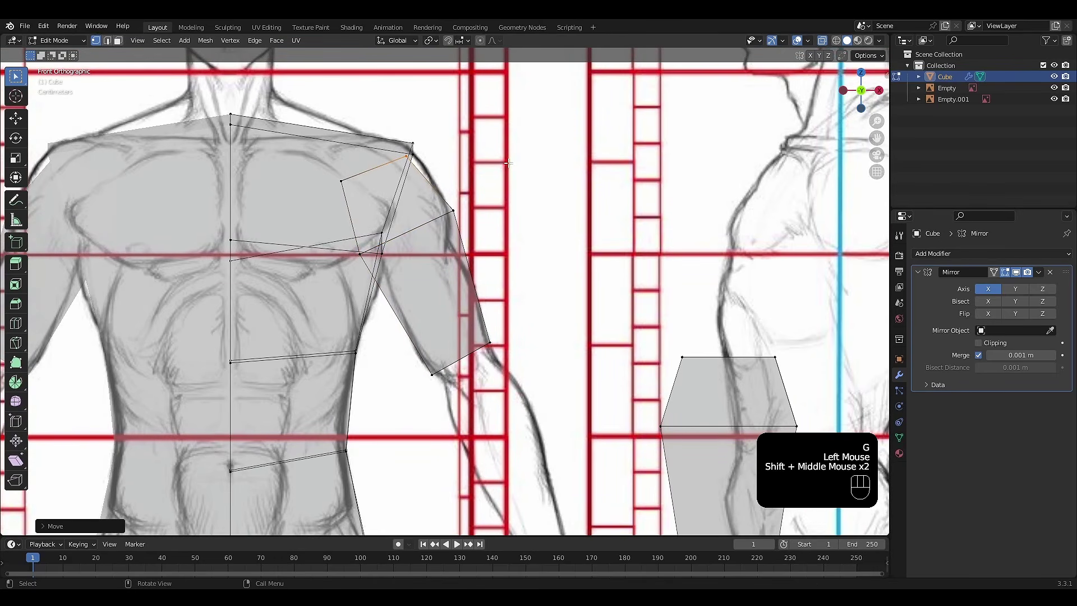
{"action": "left_click_drag", "start_coordinate": [437, 126], "coordinate": [410, 170]}
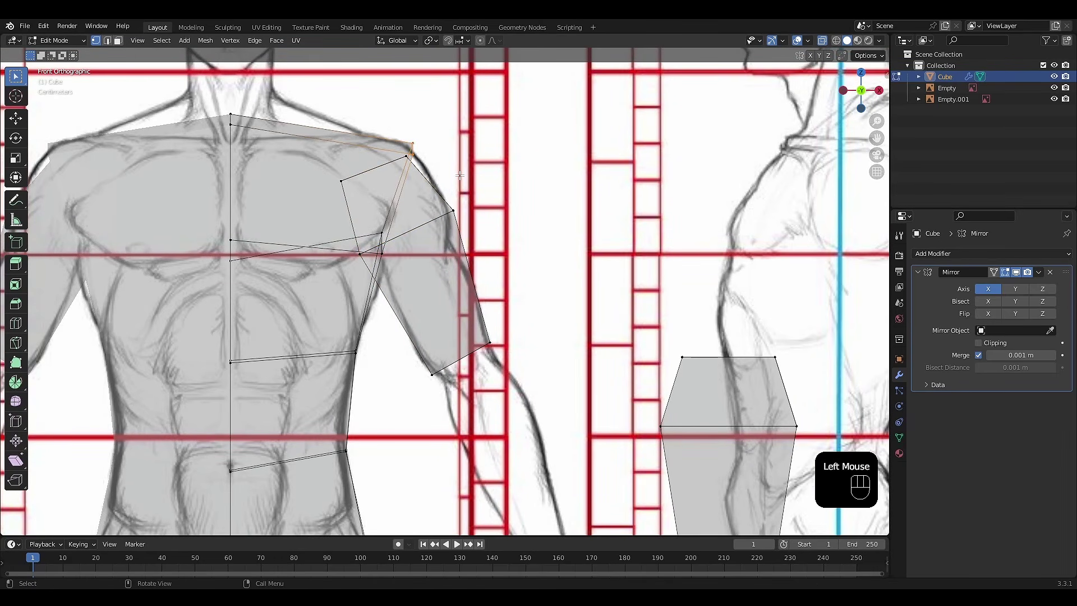
{"action": "key", "text": "g"}
{"action": "key", "text": "x"}
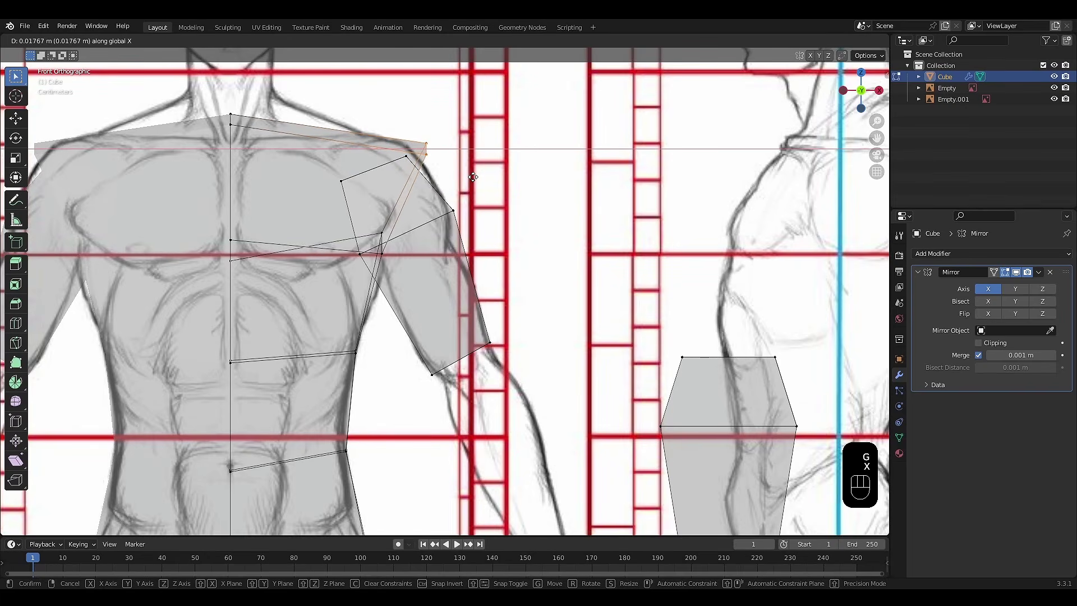
{"action": "left_click", "coordinate": [475, 178]}
Raise the outer corner of the upper arm block's middle edge loop along Z on the deltoid outline.
{"action": "middle_click_drag", "start_coordinate": [543, 282], "coordinate": [531, 263], "text": "shift"}
{"action": "left_click", "coordinate": [420, 170]}
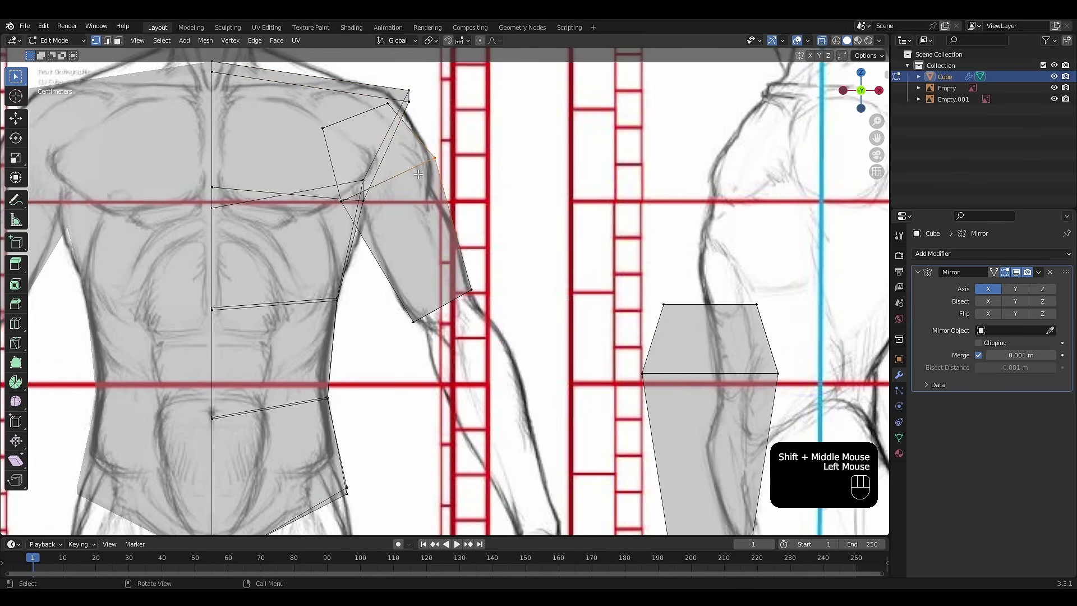
{"action": "key", "text": "g"}
{"action": "key", "text": "y"}
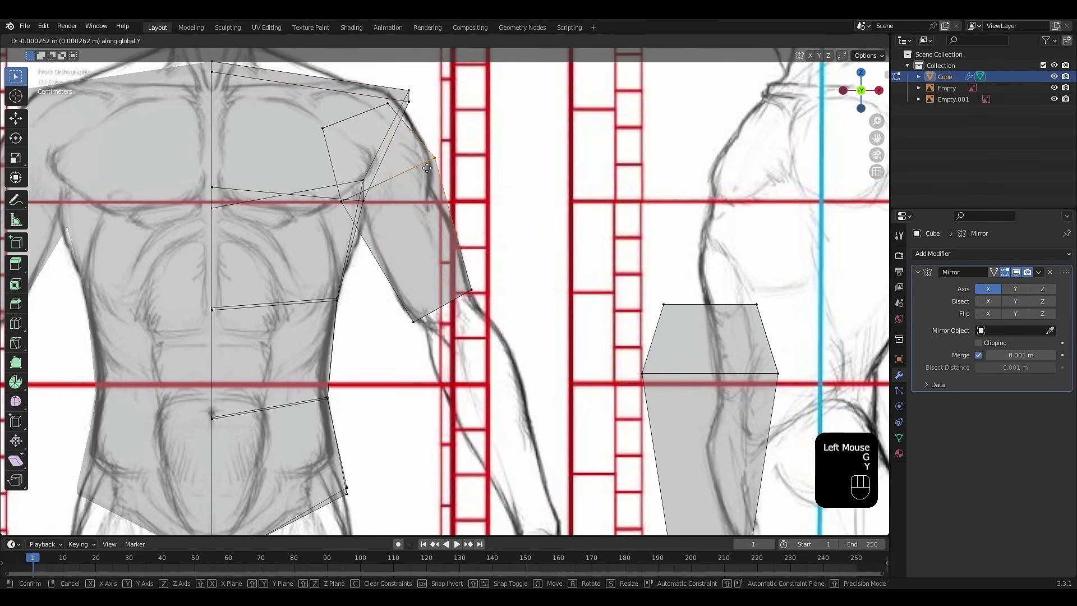
{"action": "key", "text": "z"}
{"action": "double_click", "coordinate": [428, 164]}
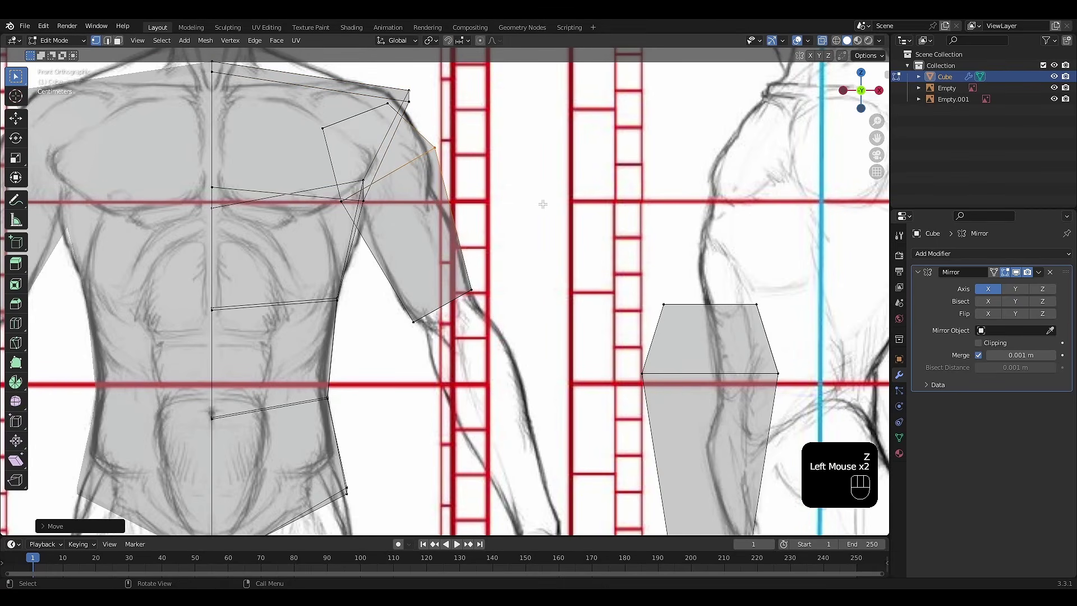
Place the spare tapered block from between the references onto the forearm, rotated to its angle and scaled down.
{"action": "mouse_move", "coordinate": [542, 205]}
{"action": "middle_mouse_down", "text": "shift"}
{"action": "mouse_move", "coordinate": [527, 208]}
{"action": "mouse_move", "coordinate": [535, 190]}
{"action": "middle_mouse_up", "text": "shift"}
{"action": "middle_click_drag", "start_coordinate": [568, 322], "coordinate": [603, 293], "text": "shift"}
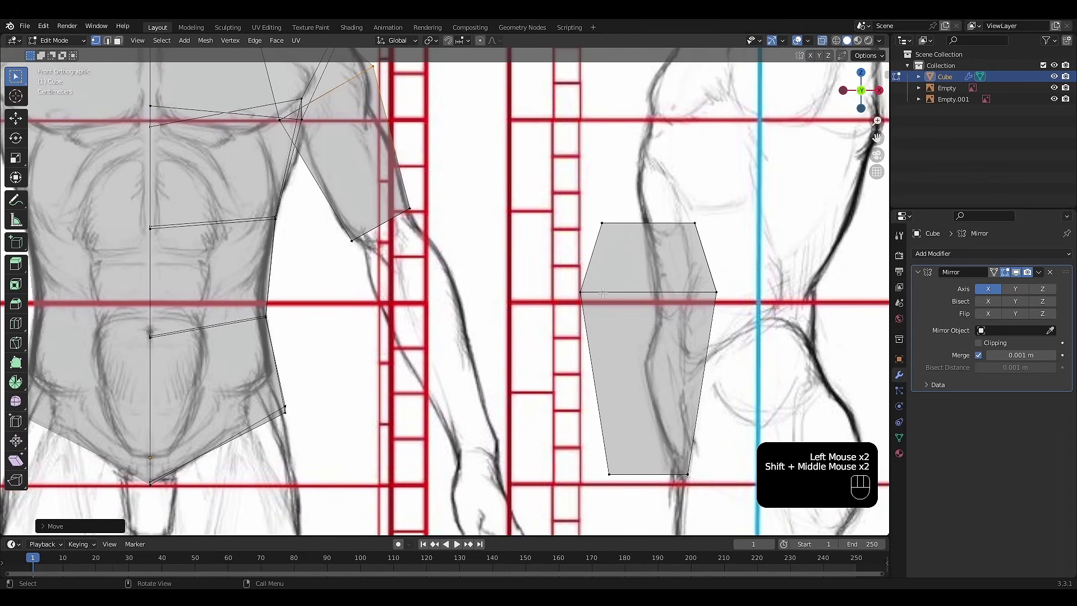
{"action": "middle_click_drag", "start_coordinate": [678, 319], "coordinate": [647, 310], "text": "shift"}
{"action": "left_click", "coordinate": [549, 294]}
{"action": "key", "text": "l"}
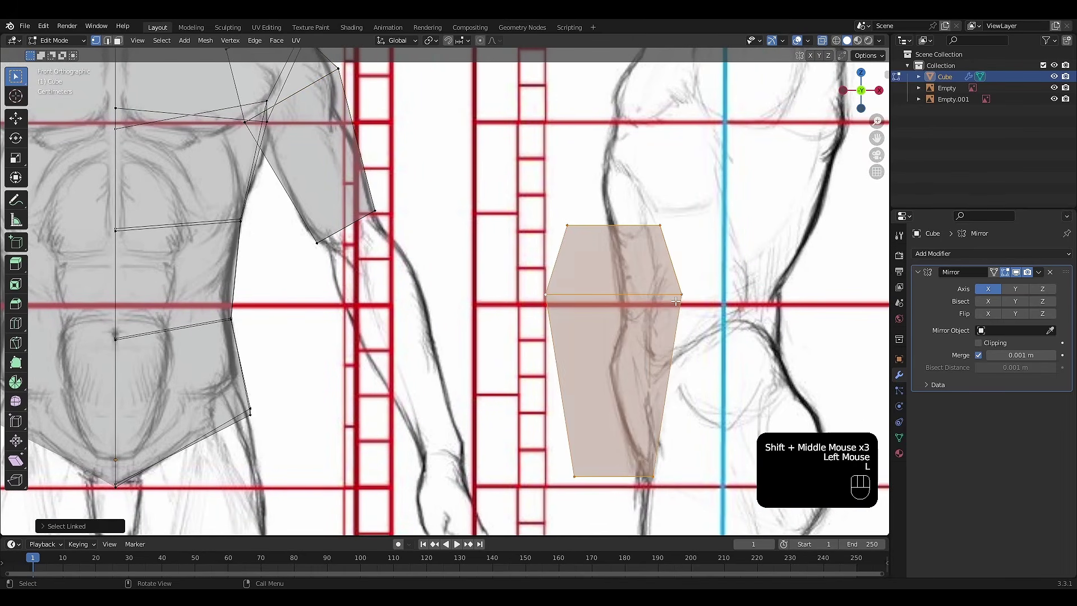
{"action": "key", "text": "g"}
{"action": "left_click", "coordinate": [501, 308]}
{"action": "key", "text": "r"}
{"action": "left_click", "coordinate": [561, 258]}
{"action": "key", "text": "s"}
{"action": "left_click", "coordinate": [538, 267]}
{"action": "key", "text": "g"}
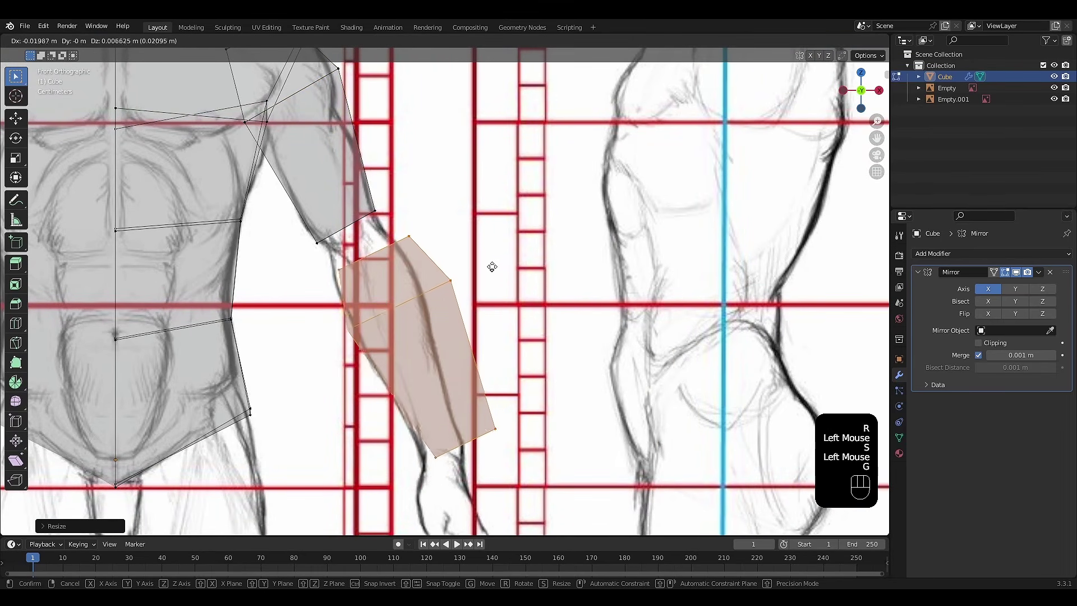
{"action": "left_click", "coordinate": [474, 259]}
Scale, move and rotate the forearm block's upper end to meet the upper arm block at the elbow.
{"action": "middle_click_drag", "start_coordinate": [473, 237], "coordinate": [547, 253], "text": "shift"}
{"action": "scroll", "coordinate": [546, 250], "scroll_direction": "up", "scroll_amount": 3}
{"action": "left_click_drag", "start_coordinate": [344, 260], "coordinate": [375, 287]}
{"action": "left_click_drag", "start_coordinate": [526, 189], "coordinate": [474, 233], "text": "shift"}
{"action": "key", "text": "s"}
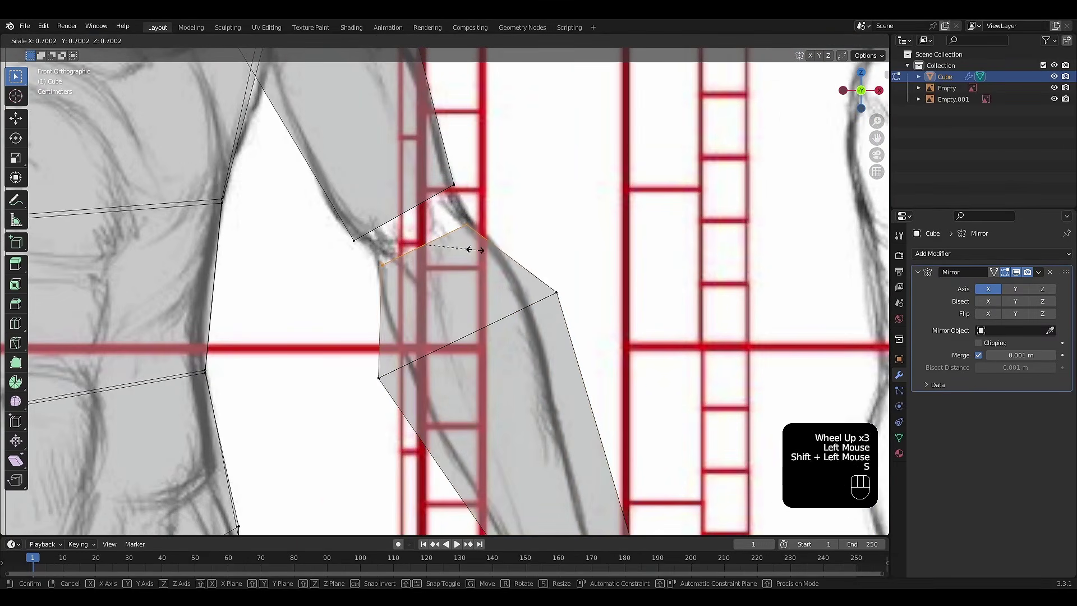
{"action": "left_click", "coordinate": [465, 247]}
{"action": "key", "text": "g"}
{"action": "left_click", "coordinate": [442, 204]}
{"action": "key", "text": "s"}
{"action": "left_click", "coordinate": [471, 185]}
Scale, rotate and move the forearm block's middle edge loop up to the widest part of the forearm outline.
{"action": "left_click", "coordinate": [378, 378]}
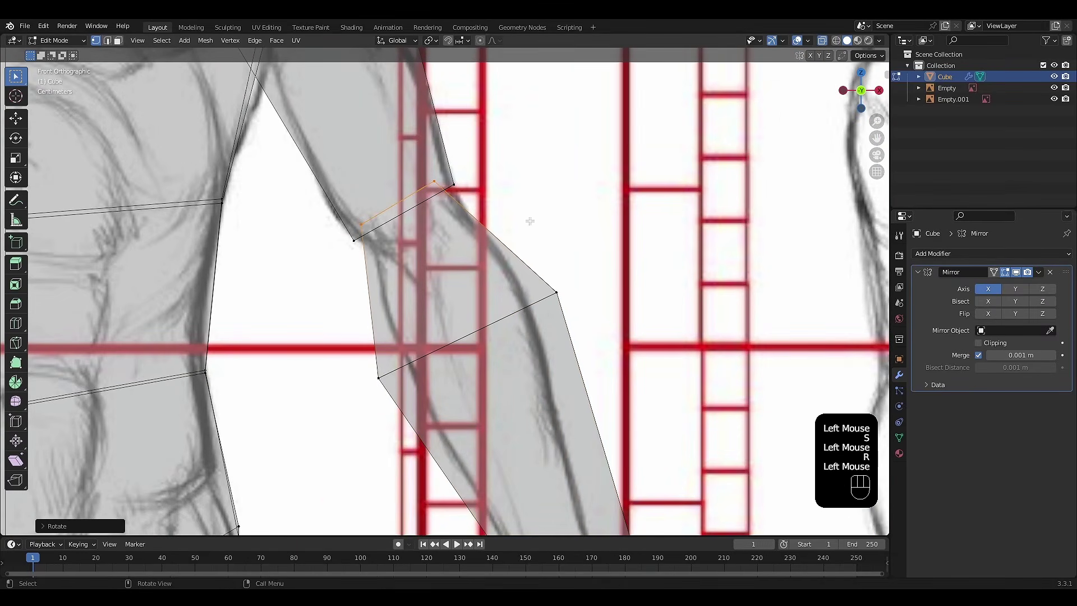
{"action": "middle_click_drag", "start_coordinate": [529, 221], "coordinate": [540, 191], "text": "shift"}
{"action": "left_click_drag", "start_coordinate": [607, 228], "coordinate": [552, 307], "text": "shift"}
{"action": "key", "text": "s"}
{"action": "left_click", "coordinate": [547, 281]}
{"action": "key", "text": "r"}
{"action": "left_click", "coordinate": [577, 233]}
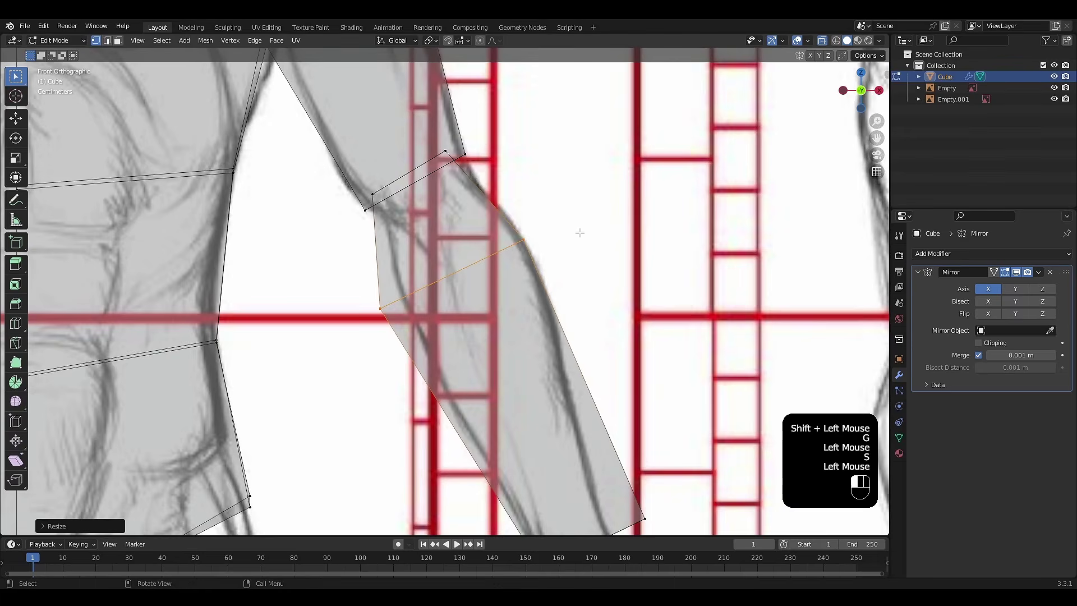
{"action": "key", "text": "g"}
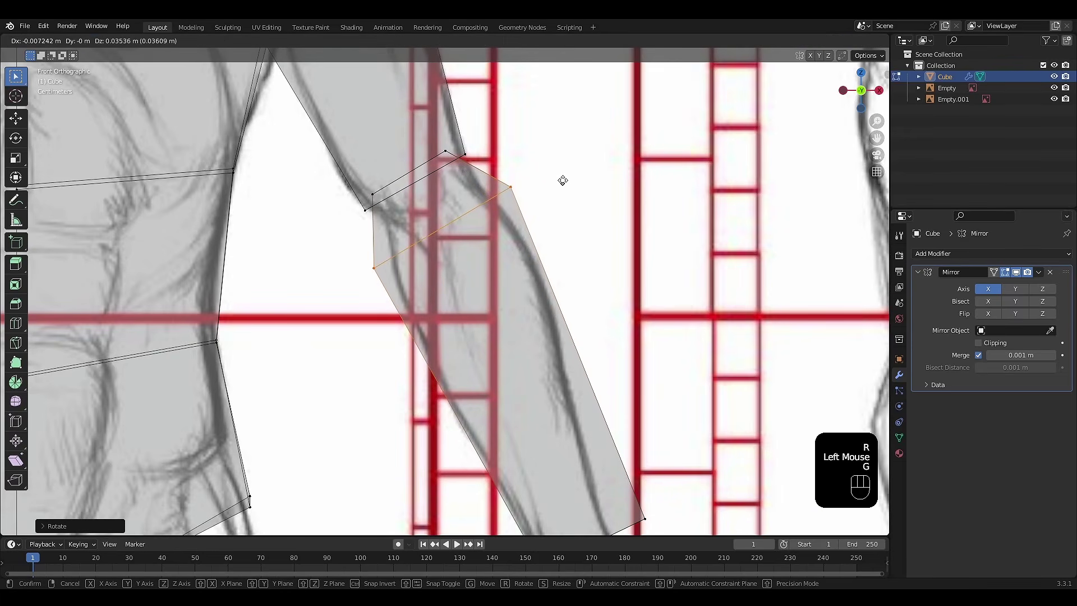
{"action": "left_click", "coordinate": [565, 183]}
Move, rotate and scale the forearm block's lower end to fit the wrist in the front reference.
{"action": "middle_click_drag", "start_coordinate": [565, 183], "coordinate": [591, 231], "text": "shift"}
{"action": "scroll", "coordinate": [590, 232], "scroll_direction": "down", "scroll_amount": 2}
{"action": "left_click", "coordinate": [527, 324]}
{"action": "key", "text": "g"}
{"action": "left_click", "coordinate": [577, 339]}
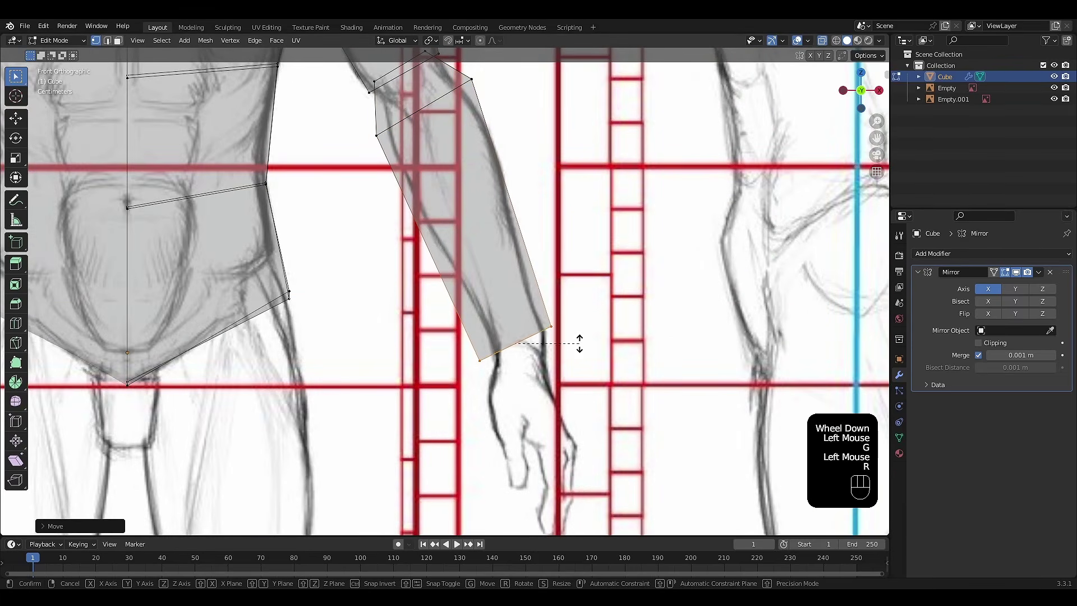
{"action": "key", "text": "r"}
{"action": "left_click", "coordinate": [580, 353]}
{"action": "key", "text": "s"}
{"action": "left_click", "coordinate": [561, 354]}
{"action": "middle_click_drag", "start_coordinate": [561, 354], "coordinate": [569, 286], "text": "shift"}
{"action": "scroll", "coordinate": [561, 398], "scroll_direction": "down", "scroll_amount": 2}
{"action": "scroll", "coordinate": [569, 286], "scroll_direction": "up", "scroll_amount": 1}
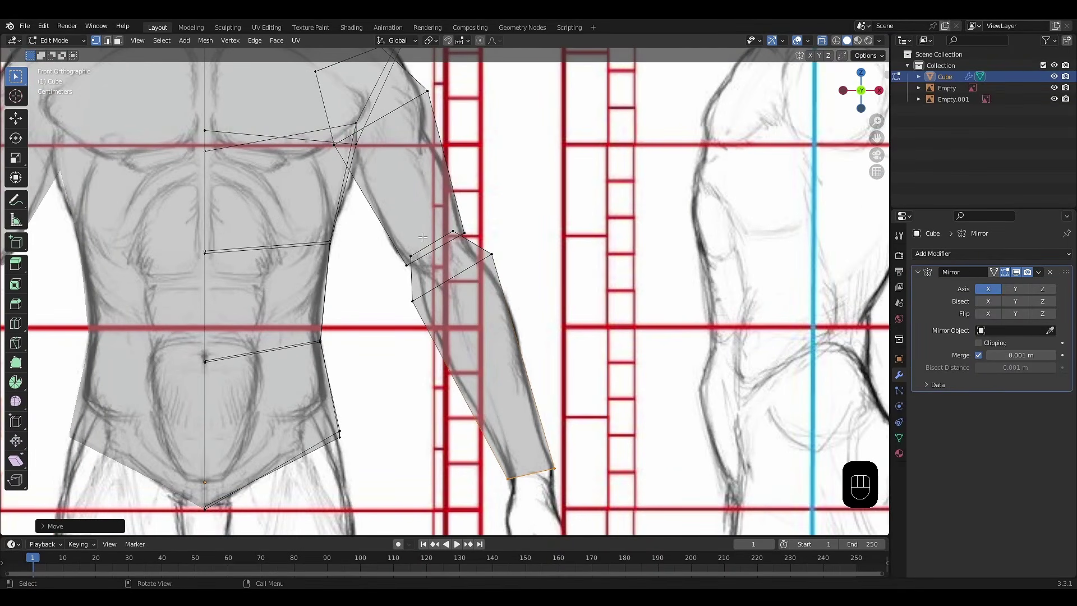
{"action": "scroll", "coordinate": [423, 237], "scroll_direction": "down", "scroll_amount": 1}
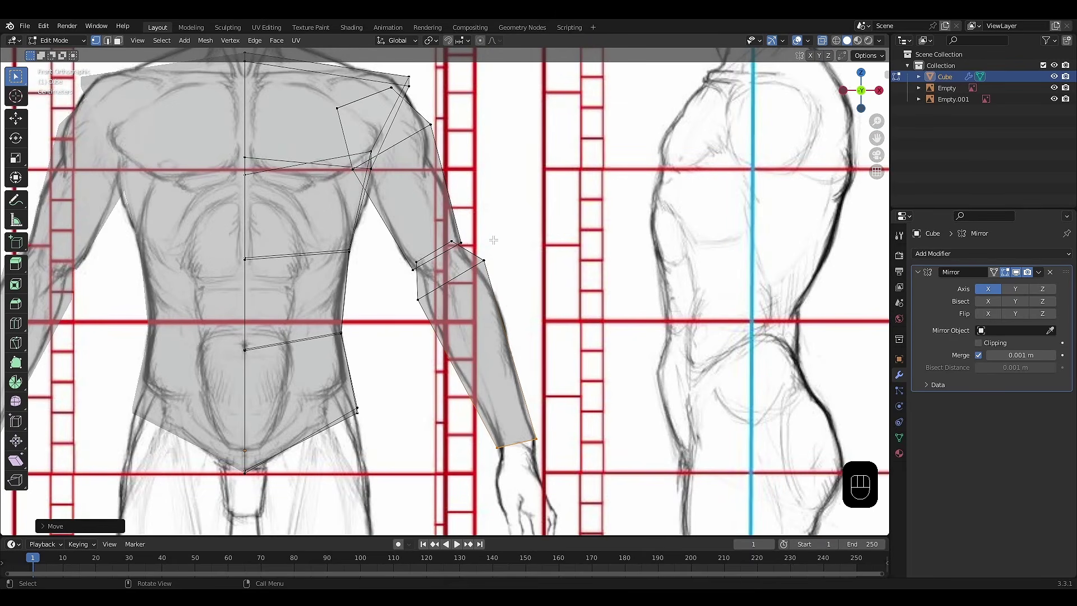
{"action": "scroll", "coordinate": [444, 236], "scroll_direction": "up", "scroll_amount": 1}
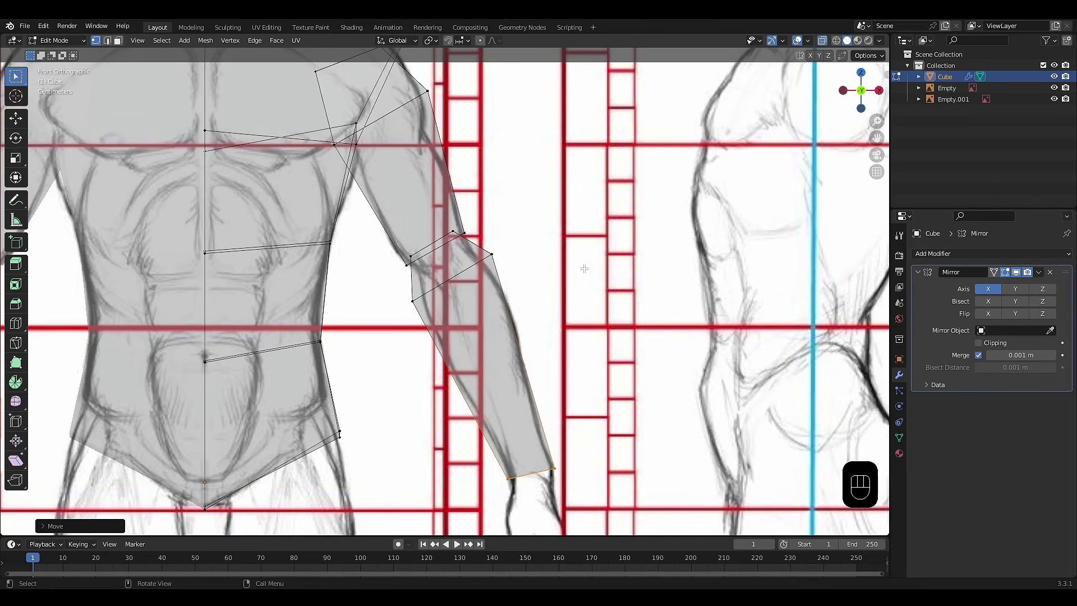
{"action": "scroll", "coordinate": [584, 269], "scroll_direction": "down", "scroll_amount": 3}
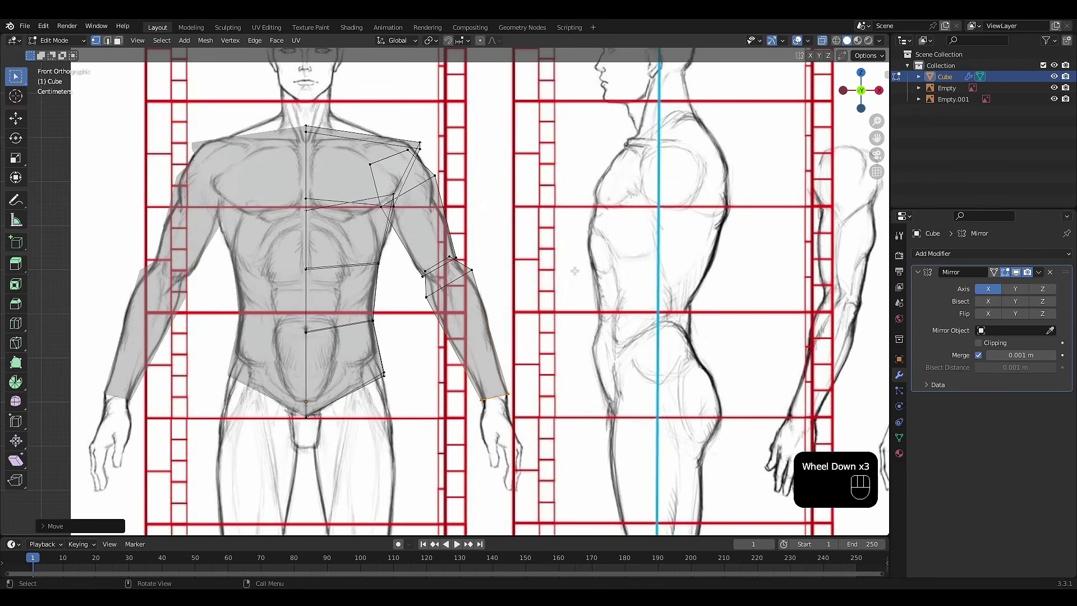
In the right side view, move the upper arm and forearm blocks together along Y onto the separate arm drawing.
{"action": "key", "text": "KP_3"}
{"action": "scroll", "coordinate": [583, 295], "scroll_direction": "down", "scroll_amount": 1}
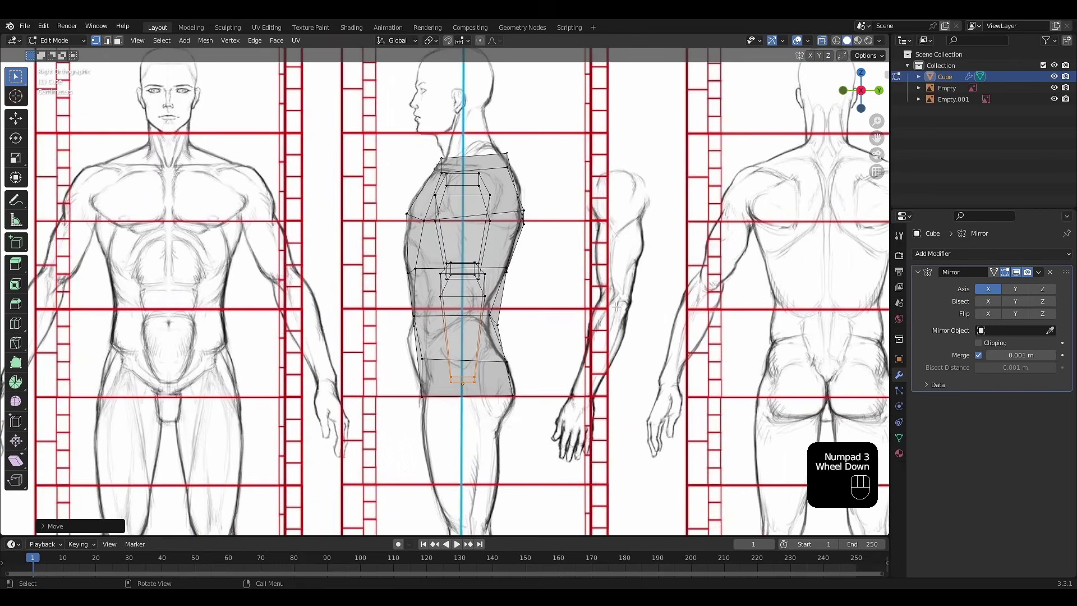
{"action": "middle_click_drag", "start_coordinate": [614, 303], "coordinate": [564, 293], "text": "shift"}
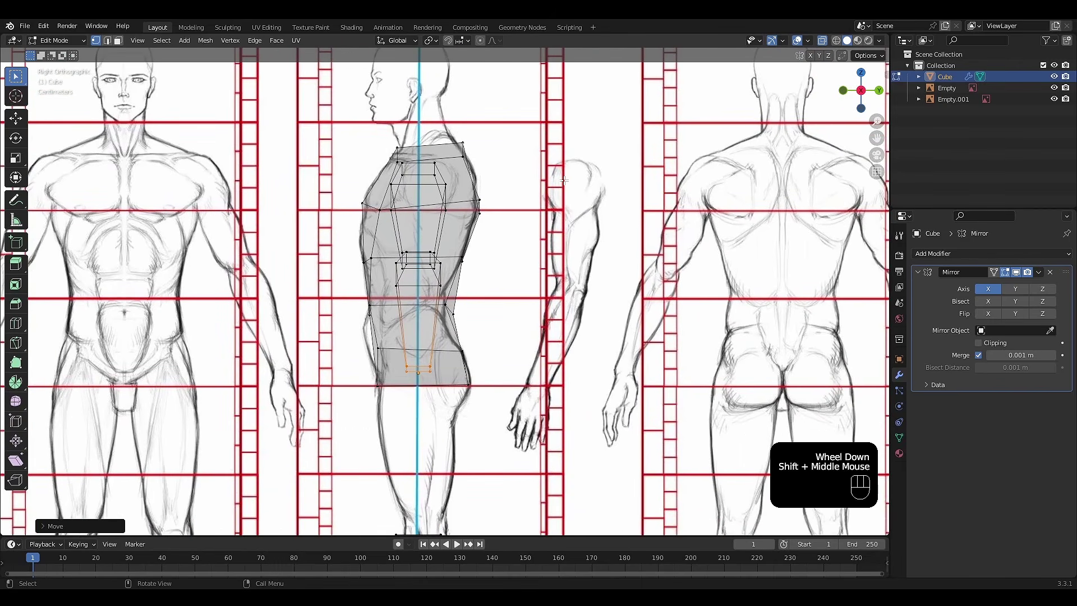
{"action": "left_click", "coordinate": [422, 212]}
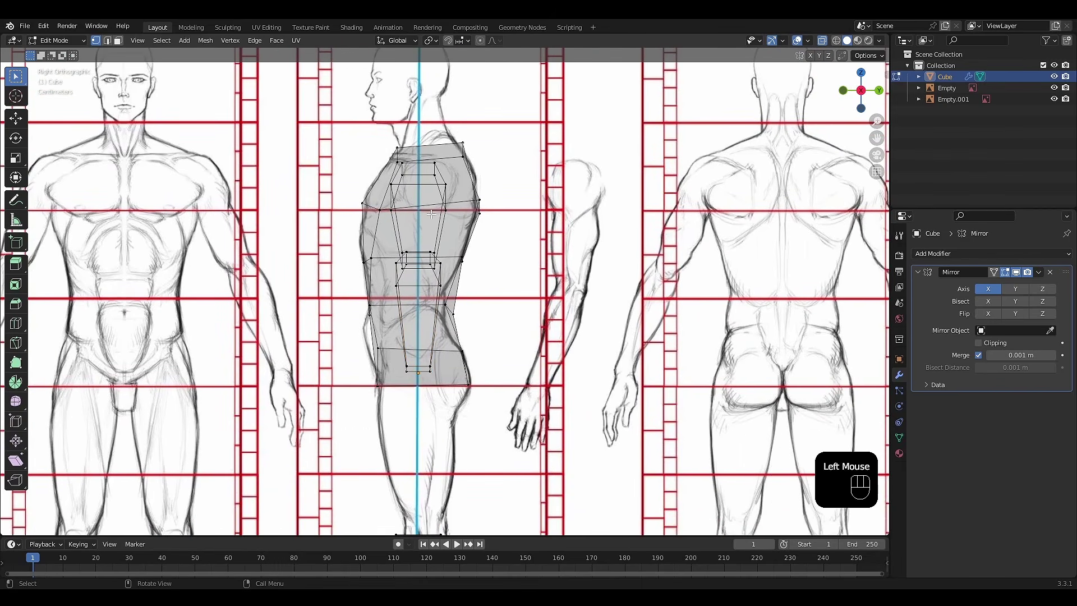
{"action": "scroll", "coordinate": [578, 209], "scroll_direction": "up", "scroll_amount": 1}
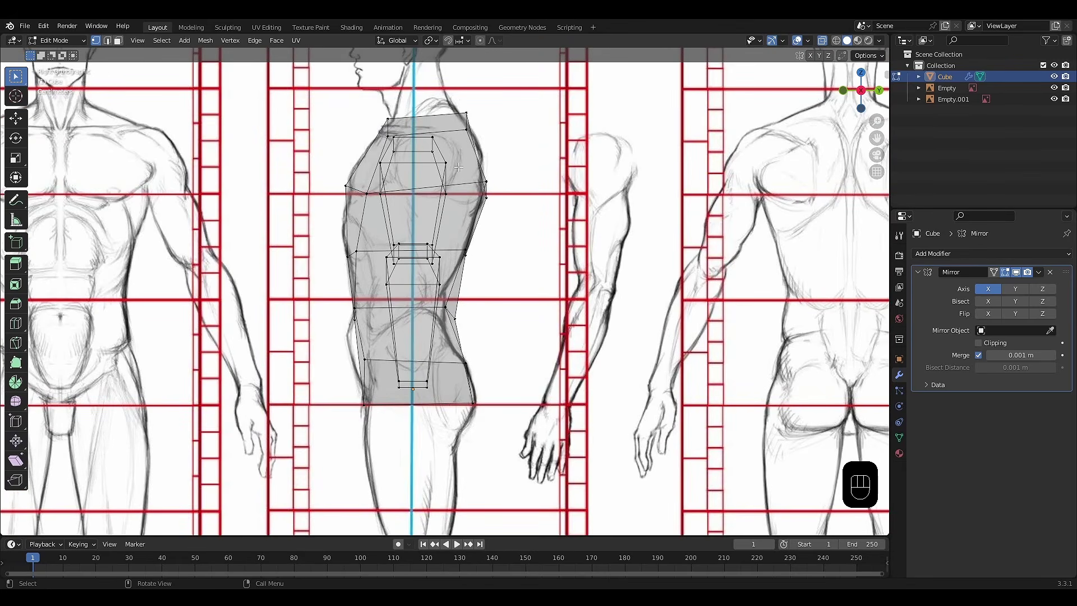
{"action": "key", "text": "l"}
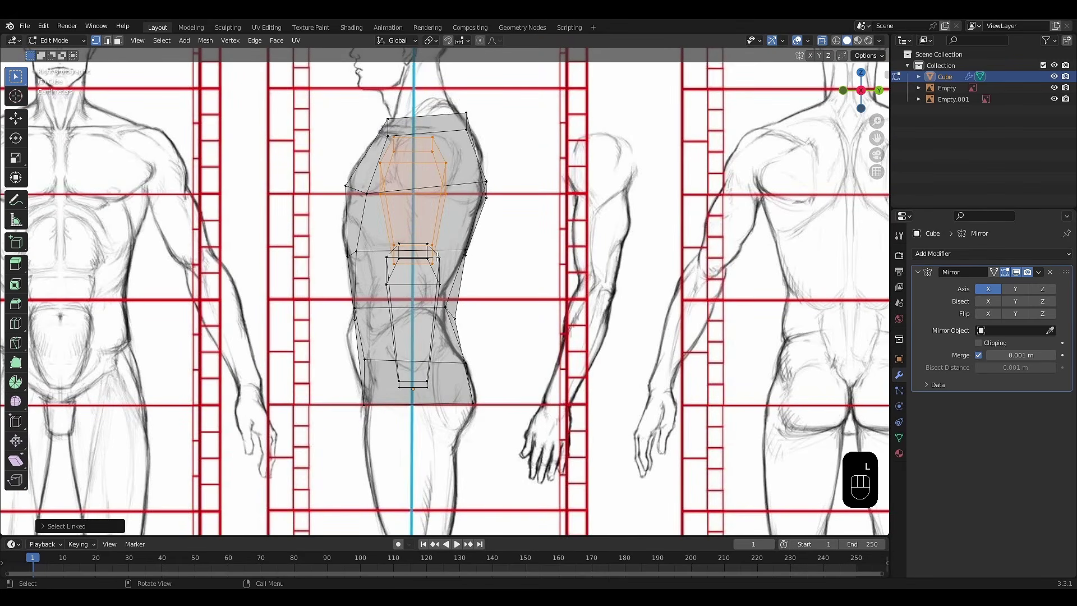
{"action": "key", "text": "l"}
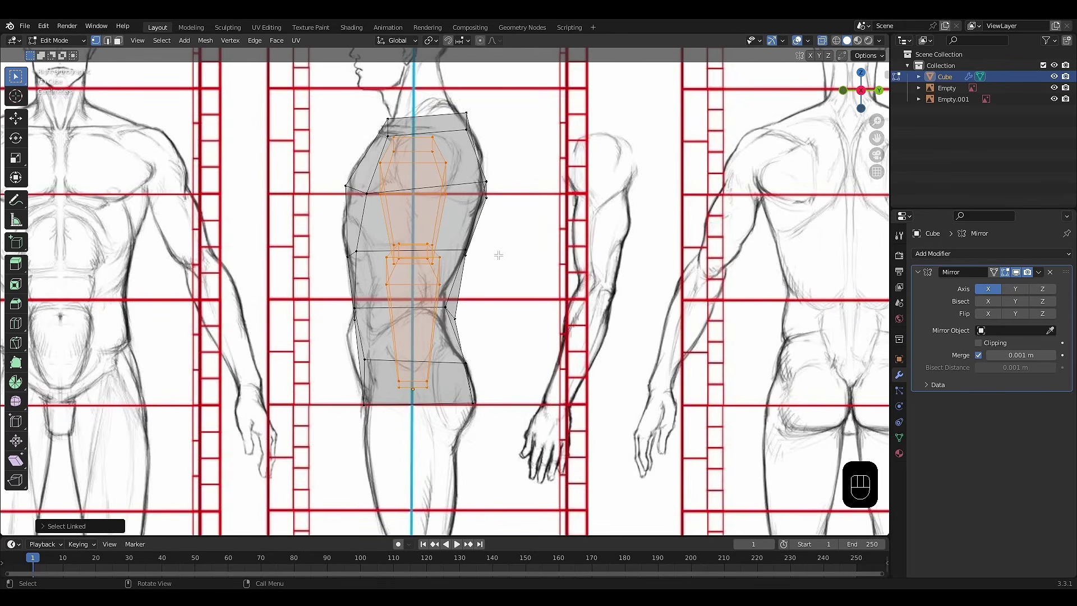
{"action": "key", "text": "g"}
{"action": "key", "text": "y"}
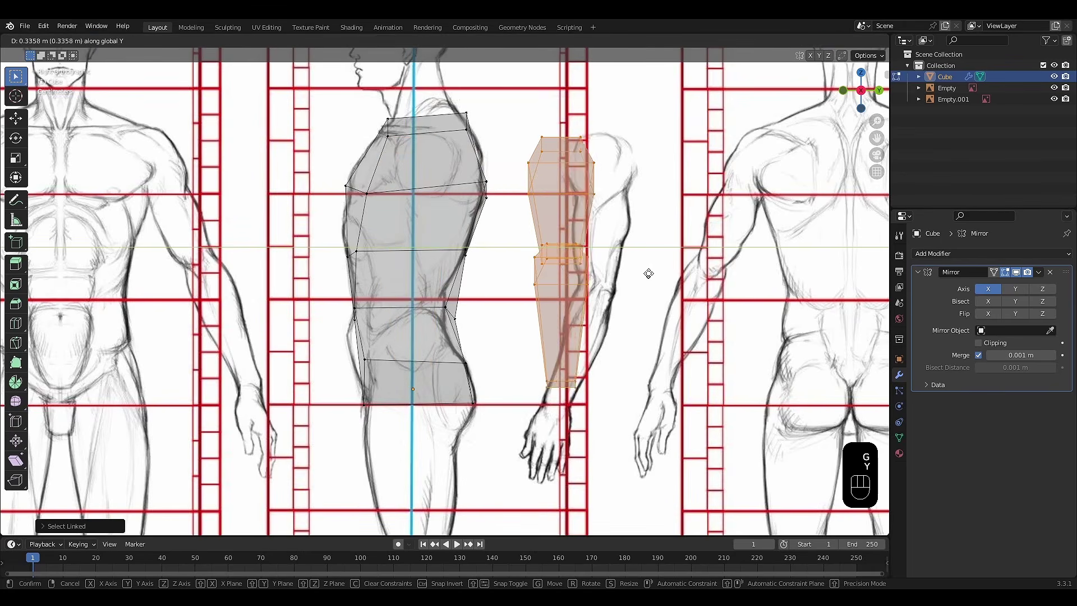
{"action": "left_click", "coordinate": [685, 281]}
Rotate the forearm block to follow the side arm drawing's angle and shift it along Y onto the forearm outline.
{"action": "middle_click_drag", "start_coordinate": [685, 280], "coordinate": [542, 308], "text": "shift"}
{"action": "scroll", "coordinate": [583, 283], "scroll_direction": "up", "scroll_amount": 2}
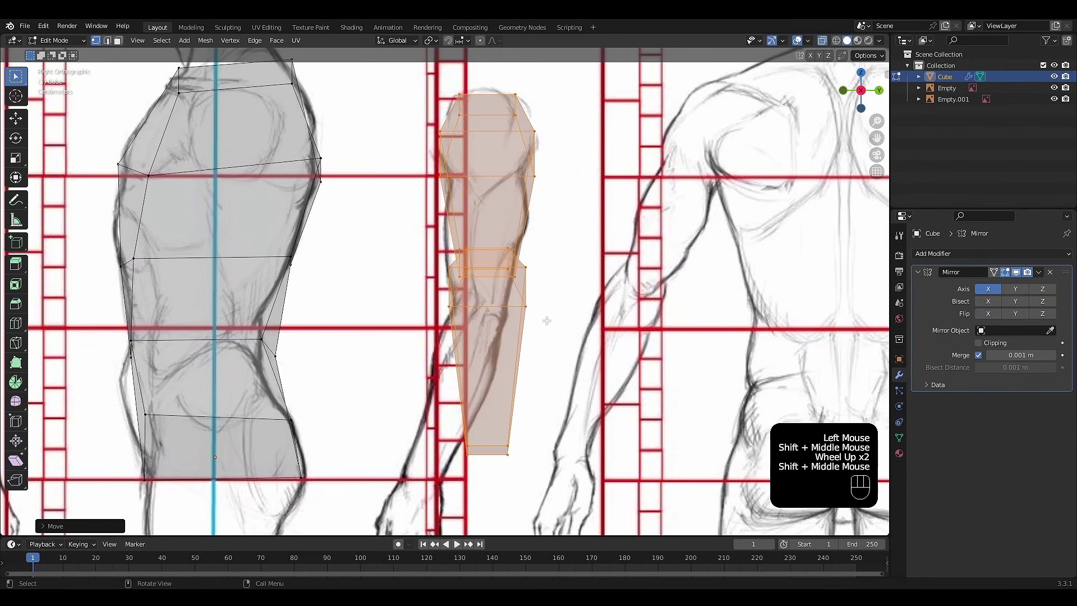
{"action": "left_click", "coordinate": [547, 321]}
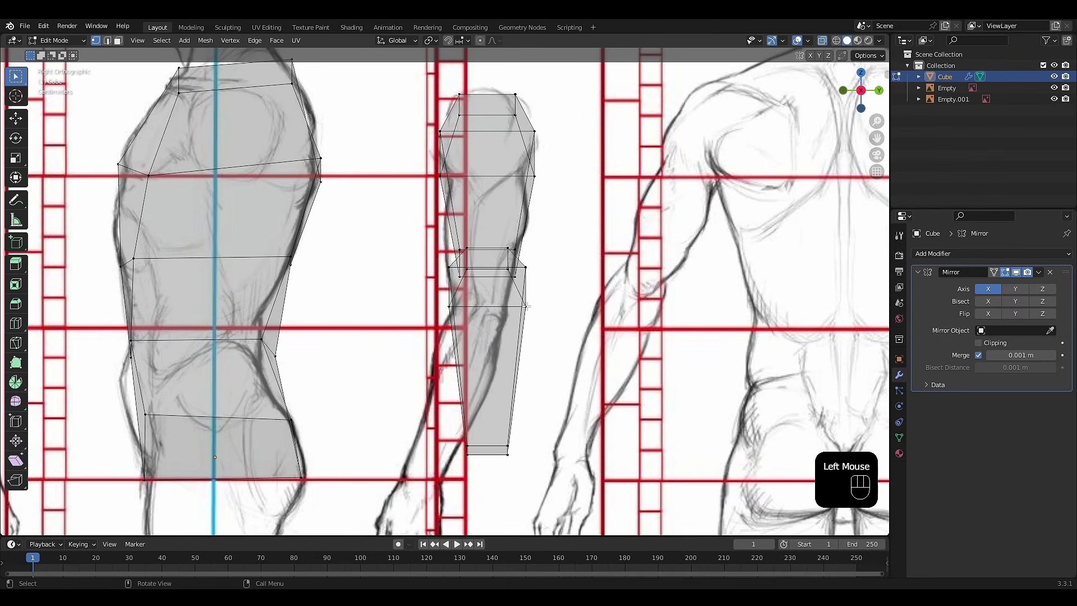
{"action": "key", "text": "l"}
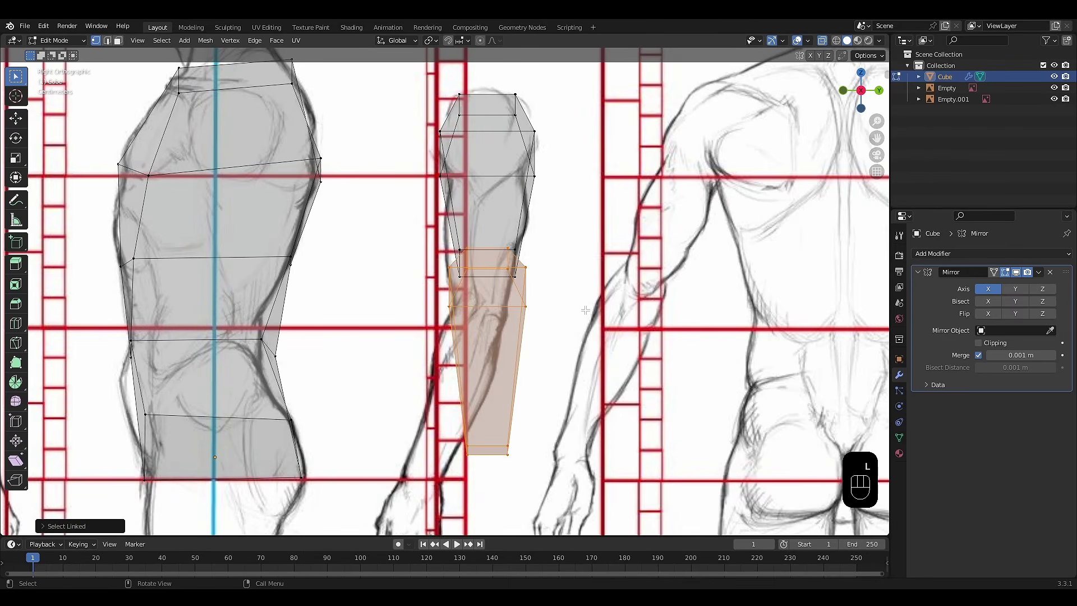
{"action": "key", "text": "r"}
{"action": "left_click", "coordinate": [578, 335]}
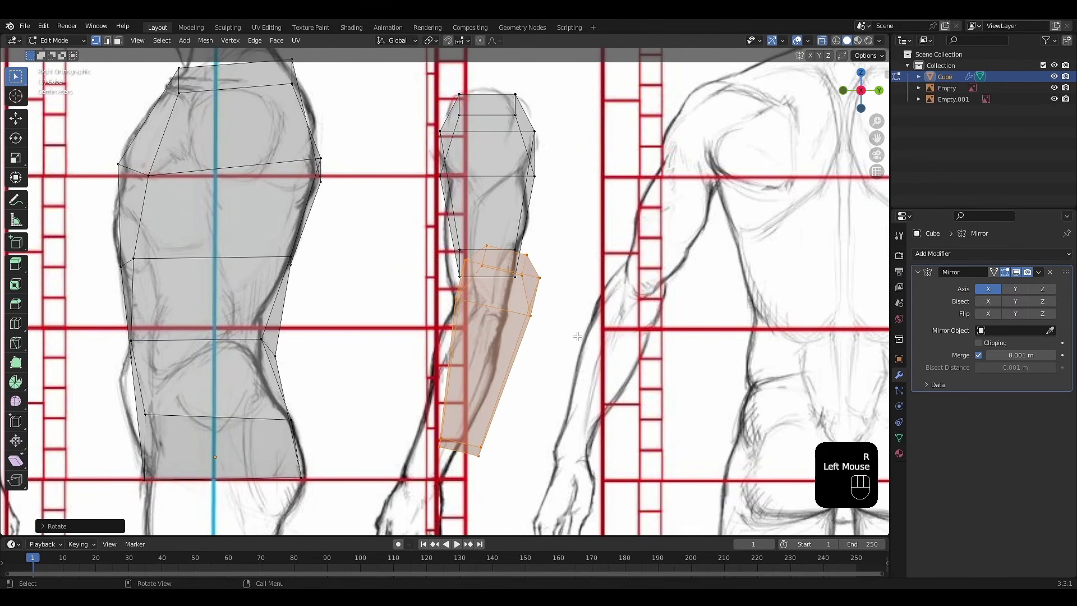
{"action": "key", "text": "g"}
{"action": "key", "text": "y"}
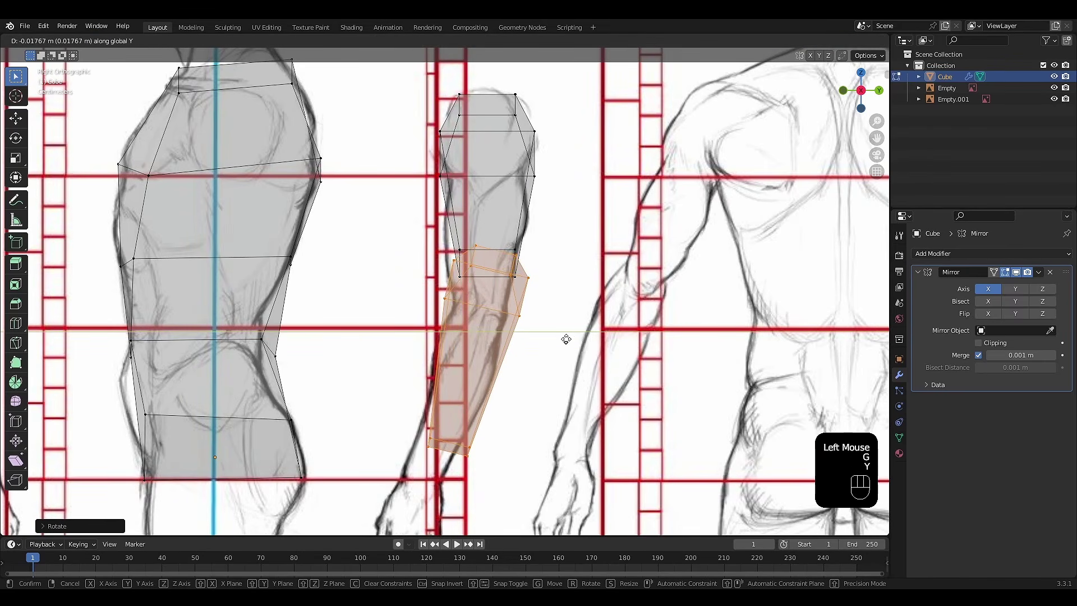
{"action": "left_click", "coordinate": [561, 340]}
Move the forearm block's lower end down and forward to the wrist in the side arm drawing.
{"action": "middle_click_drag", "start_coordinate": [561, 340], "coordinate": [566, 284], "text": "shift"}
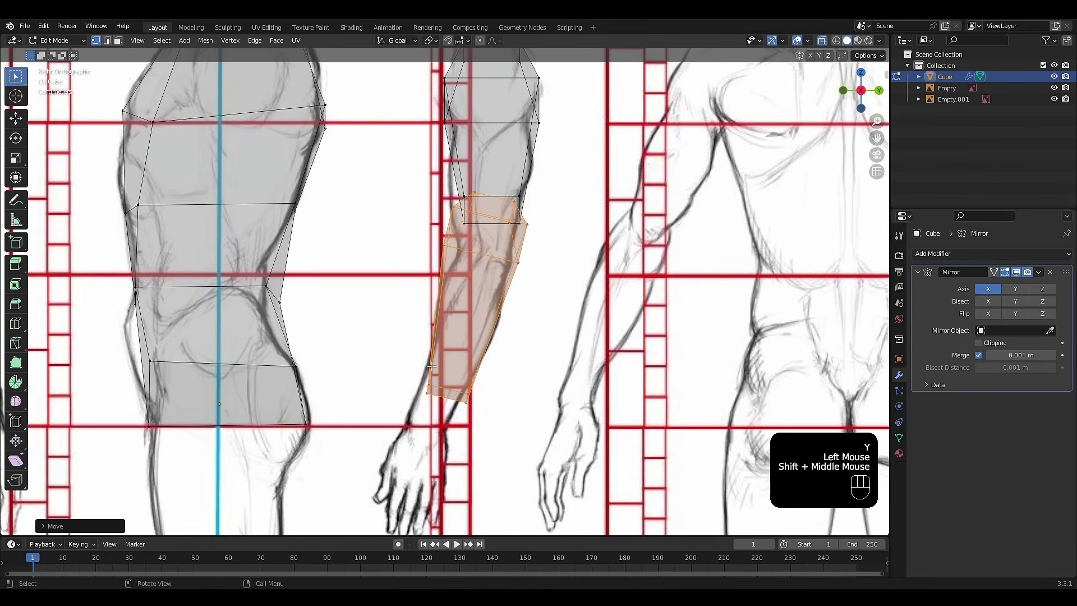
{"action": "left_click_drag", "start_coordinate": [399, 368], "coordinate": [507, 425]}
{"action": "key", "text": "g"}
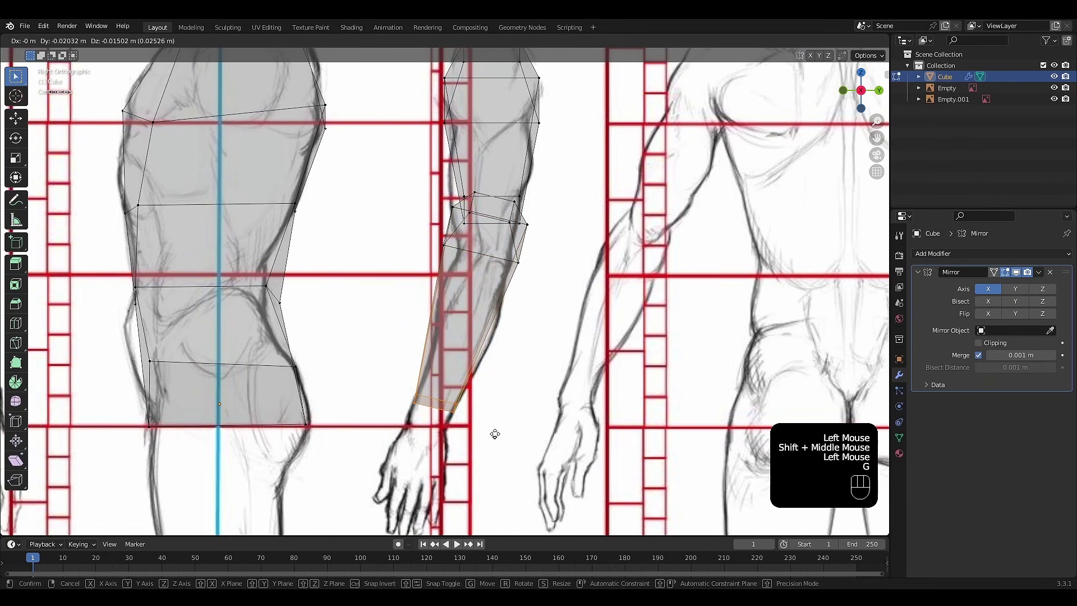
{"action": "left_click", "coordinate": [496, 435]}
Turn off X-ray display and examine the joint between the upper arm and forearm blocks at the elbow.
{"action": "mouse_move", "coordinate": [553, 241]}
{"action": "middle_mouse_down", "text": "shift"}
{"action": "mouse_move", "coordinate": [550, 318]}
{"action": "mouse_move", "coordinate": [654, 298]}
{"action": "mouse_move", "coordinate": [609, 320]}
{"action": "mouse_move", "coordinate": [584, 318]}
{"action": "mouse_move", "coordinate": [590, 335]}
{"action": "middle_mouse_up", "text": "shift"}
{"action": "key", "text": "alt+z"}
{"action": "scroll", "coordinate": [654, 298], "scroll_direction": "up", "scroll_amount": 1}
{"action": "scroll", "coordinate": [609, 320], "scroll_direction": "up", "scroll_amount": 2}
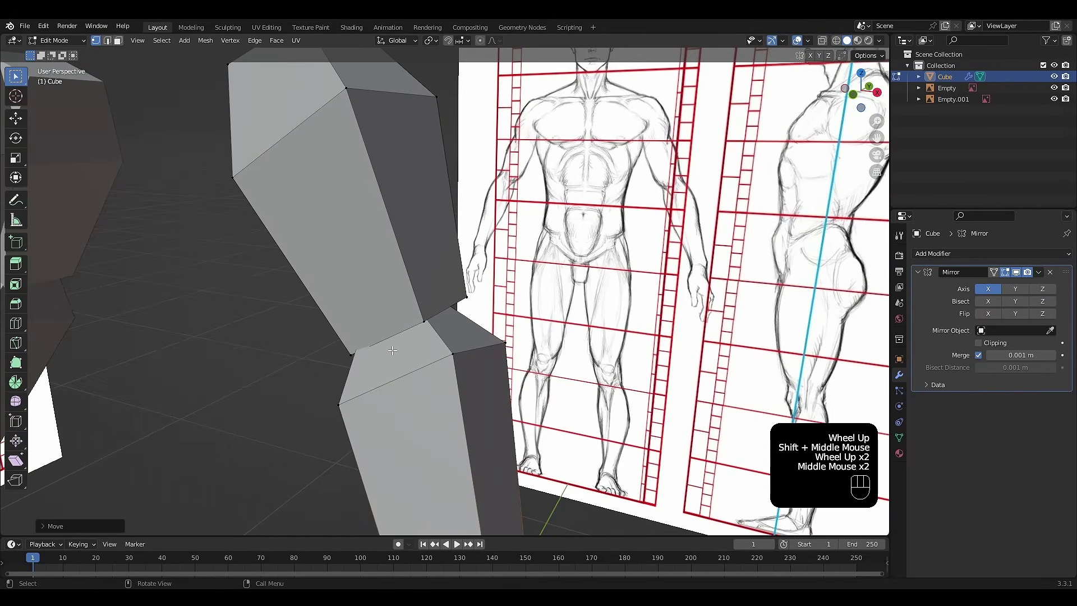
{"action": "middle_click_drag", "start_coordinate": [392, 350], "coordinate": [546, 356]}
{"action": "scroll", "coordinate": [567, 320], "scroll_direction": "up", "scroll_amount": 2}
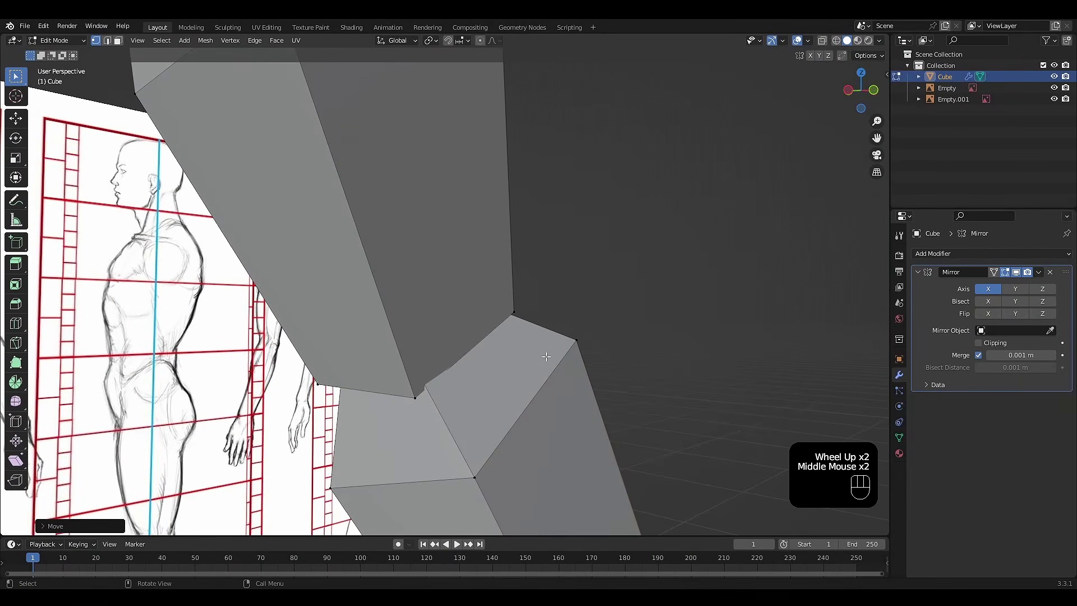
Scale down the widest edge loop of the forearm block, just below the elbow.
{"action": "left_click", "coordinate": [537, 396], "text": "alt"}
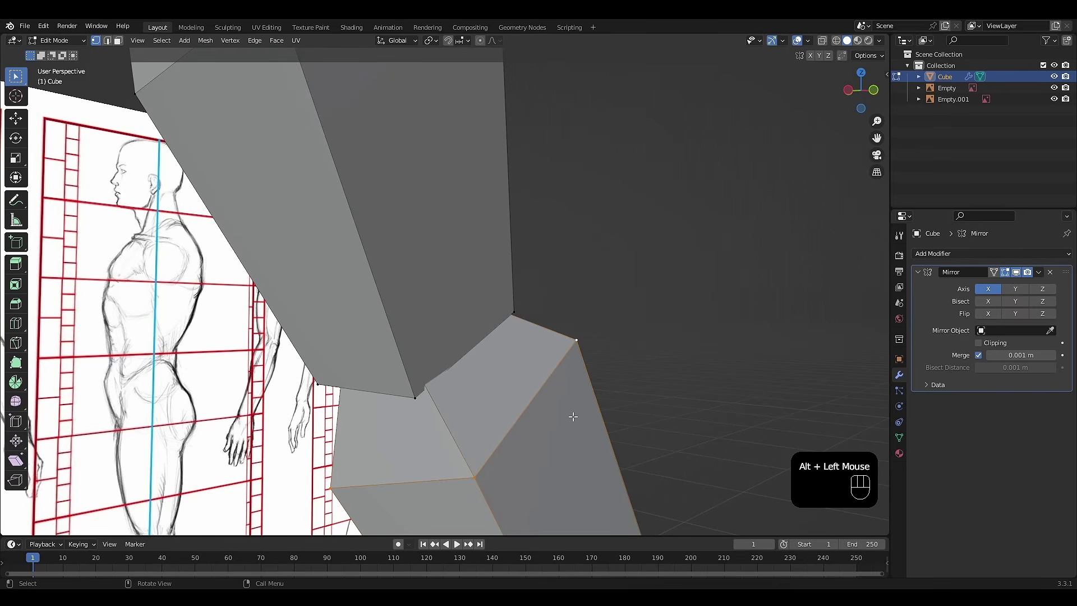
{"action": "key", "text": "s"}
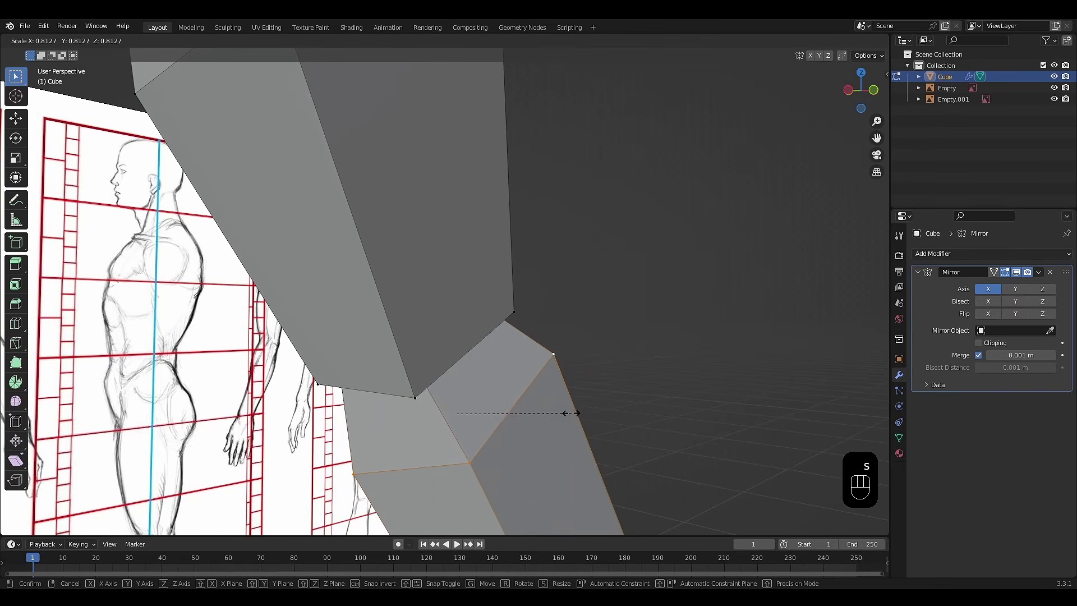
{"action": "left_click", "coordinate": [570, 413]}
{"action": "middle_click_drag", "start_coordinate": [570, 414], "coordinate": [541, 359]}
With X-ray display on, select the edges around the forearm block's elbow-end face and scale that face down.
{"action": "key", "text": "alt+z"}
{"action": "middle_click_drag", "start_coordinate": [589, 306], "coordinate": [430, 281], "text": "shift"}
{"action": "key", "text": "2"}
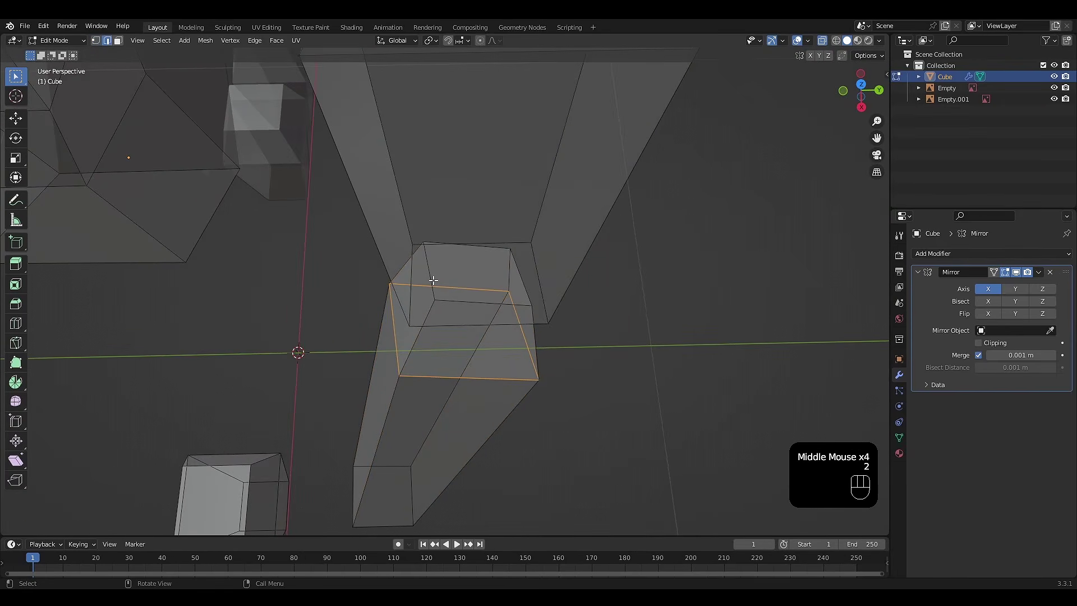
{"action": "left_click", "coordinate": [433, 280]}
{"action": "left_click", "coordinate": [463, 302], "text": "shift"}
{"action": "left_click", "coordinate": [521, 279], "text": "shift"}
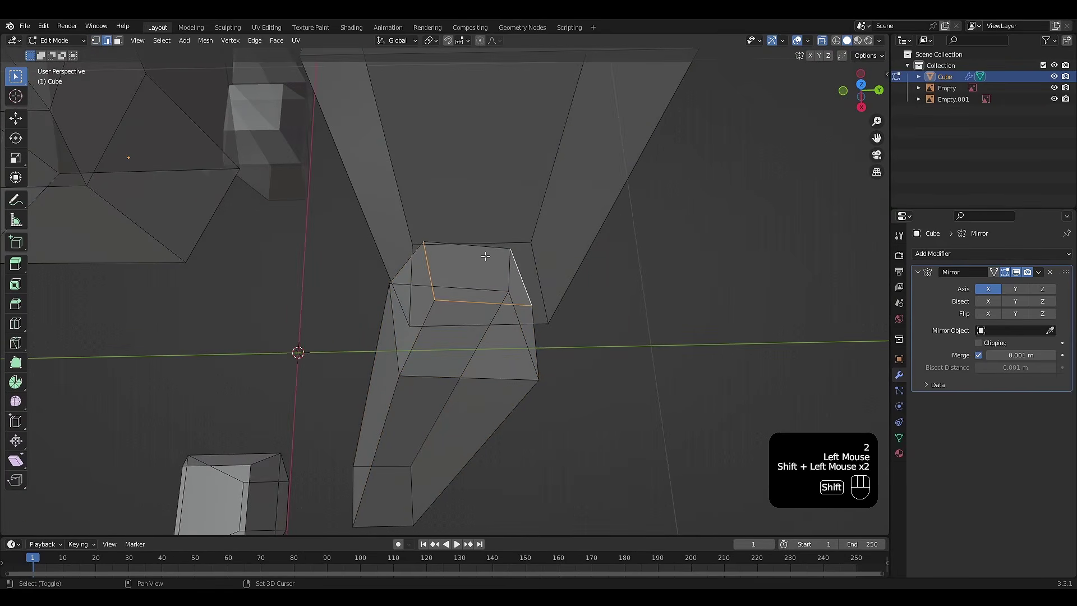
{"action": "middle_click_drag", "start_coordinate": [523, 284], "coordinate": [576, 295]}
{"action": "key", "text": "s"}
{"action": "left_click", "coordinate": [625, 298]}
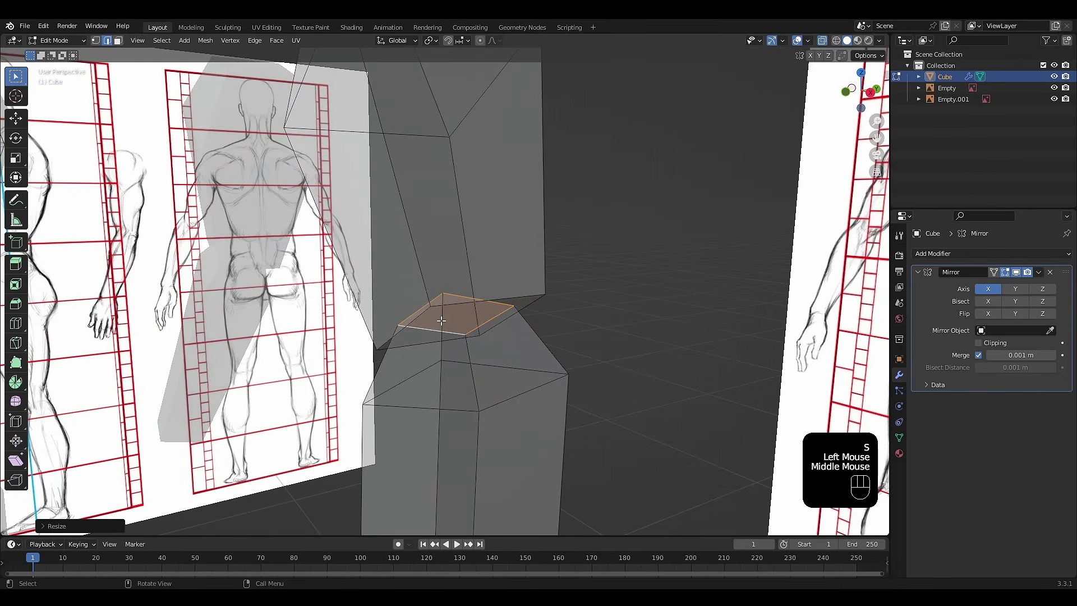
Move the forearm block's elbow-end face along Z to fit the end of the upper arm block.
{"action": "middle_click_drag", "start_coordinate": [442, 320], "coordinate": [421, 313]}
{"action": "key", "text": "g"}
{"action": "key", "text": "z"}
{"action": "left_click", "coordinate": [548, 369]}
{"action": "scroll", "coordinate": [539, 382], "scroll_direction": "down", "scroll_amount": 3}
{"action": "scroll", "coordinate": [546, 391], "scroll_direction": "down", "scroll_amount": 2}
{"action": "scroll", "coordinate": [507, 359], "scroll_direction": "up", "scroll_amount": 3}
{"action": "scroll", "coordinate": [526, 341], "scroll_direction": "up", "scroll_amount": 2}
Select the full outline of the forearm's elbow-end face again and adjust its height along Z inside the upper arm.
{"action": "middle_click_drag", "start_coordinate": [526, 340], "coordinate": [443, 308], "text": "shift"}
{"action": "left_click", "coordinate": [450, 281], "text": "shift"}
{"action": "left_click", "coordinate": [479, 262], "text": "shift"}
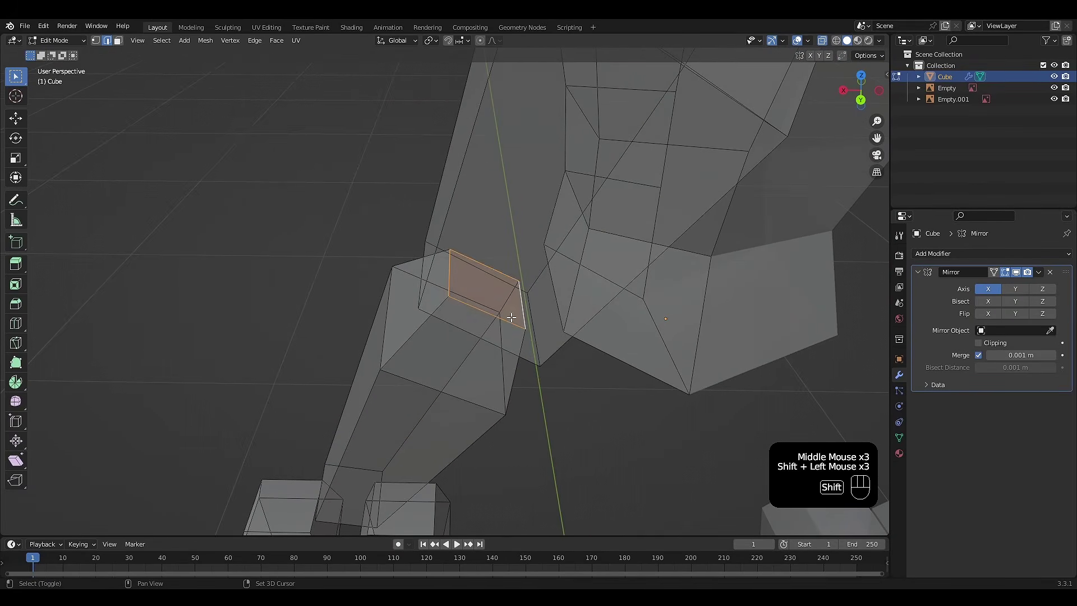
{"action": "middle_click_drag", "start_coordinate": [511, 318], "coordinate": [621, 320]}
{"action": "key", "text": "g"}
{"action": "key", "text": "z"}
{"action": "left_click", "coordinate": [550, 311]}
{"action": "scroll", "coordinate": [574, 379], "scroll_direction": "down", "scroll_amount": 2}
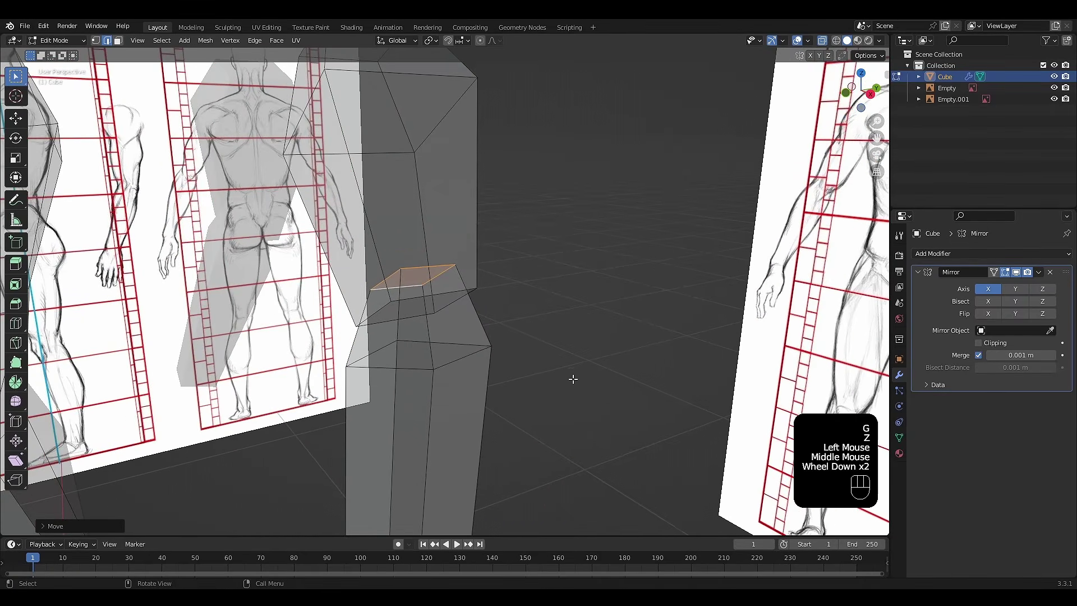
{"action": "middle_click_drag", "start_coordinate": [574, 379], "coordinate": [543, 322], "text": "shift"}
Extrude the forearm block's wrist-end face in front view, downward over the drawn hand to the fingertips.
{"action": "scroll", "coordinate": [510, 356], "scroll_direction": "down", "scroll_amount": 2}
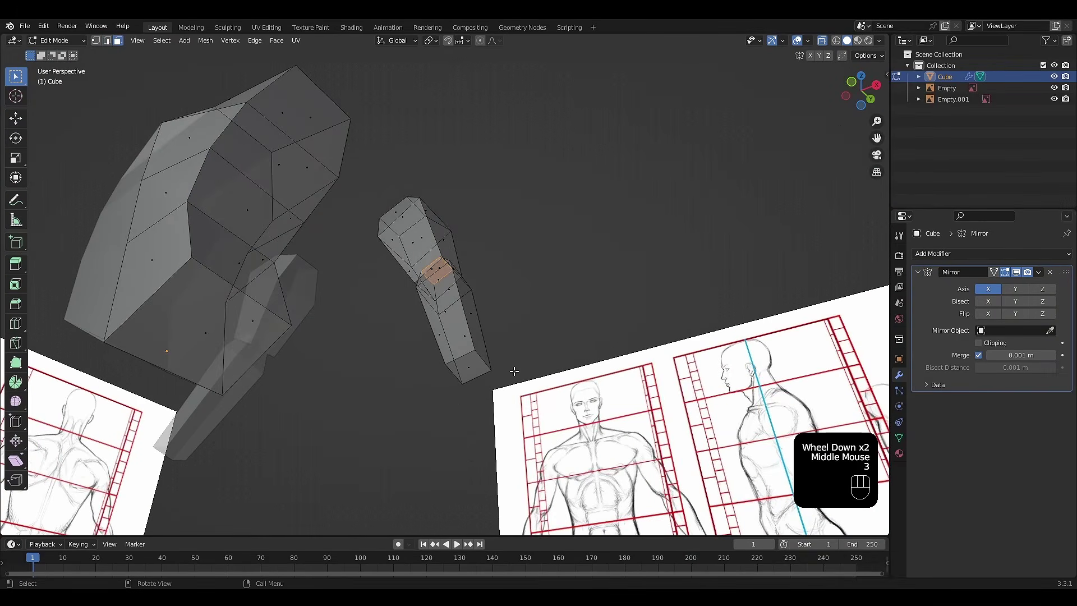
{"action": "left_click", "coordinate": [478, 374]}
{"action": "middle_click_drag", "start_coordinate": [478, 374], "coordinate": [508, 342]}
{"action": "key", "text": "KP_1"}
{"action": "scroll", "coordinate": [539, 415], "scroll_direction": "up", "scroll_amount": 2}
{"action": "key", "text": "e"}
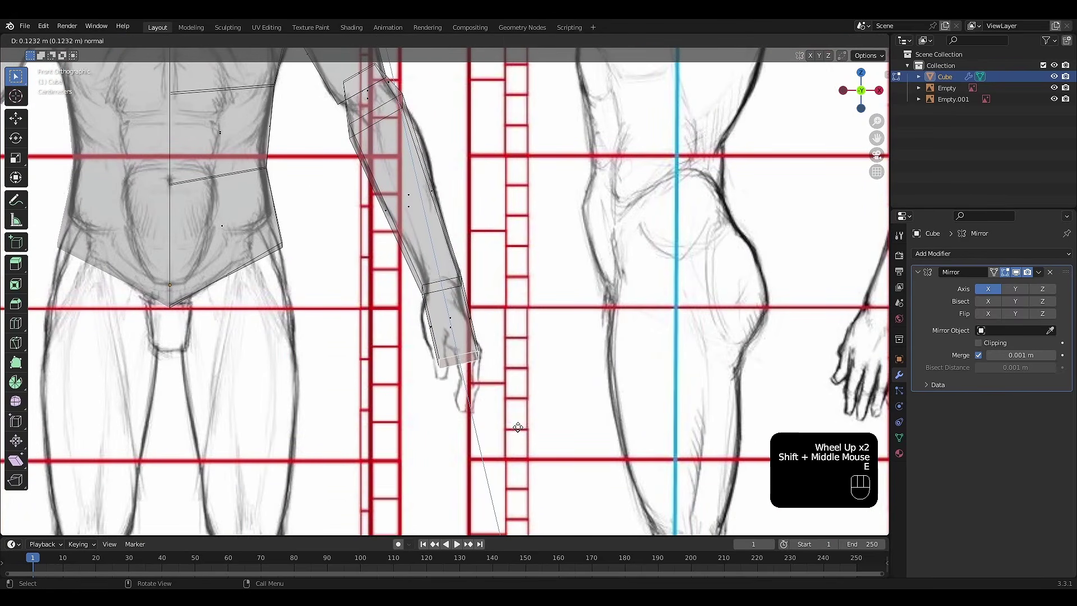
{"action": "left_click", "coordinate": [534, 459]}
Scale the hand block's side edges at the fingertip end to flare the hand from front to back.
{"action": "middle_click_drag", "start_coordinate": [574, 446], "coordinate": [471, 443]}
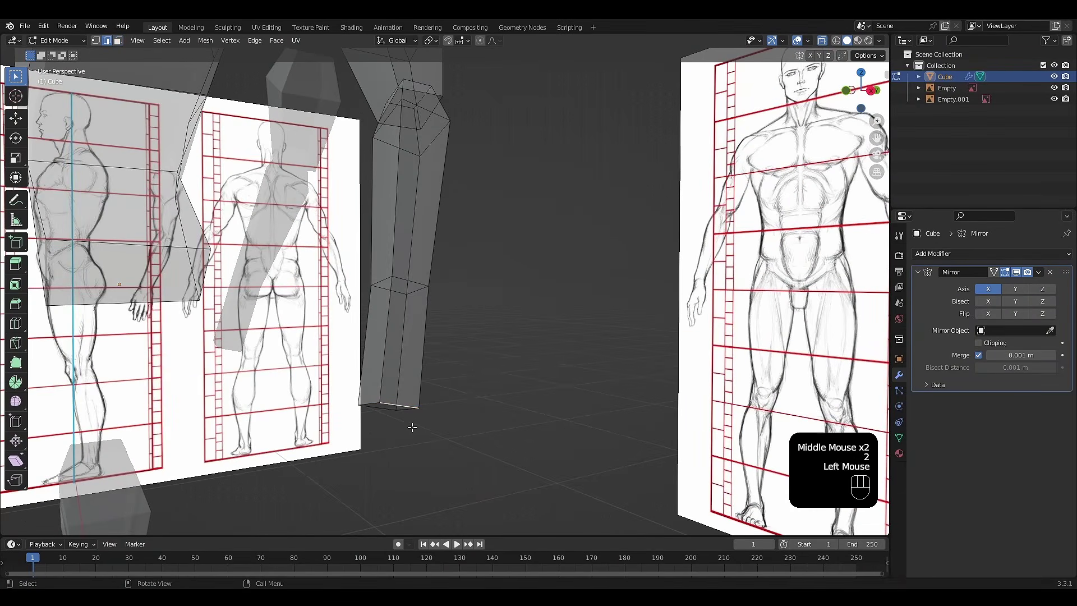
{"action": "middle_click_drag", "start_coordinate": [412, 427], "coordinate": [437, 452]}
{"action": "key", "text": "s"}
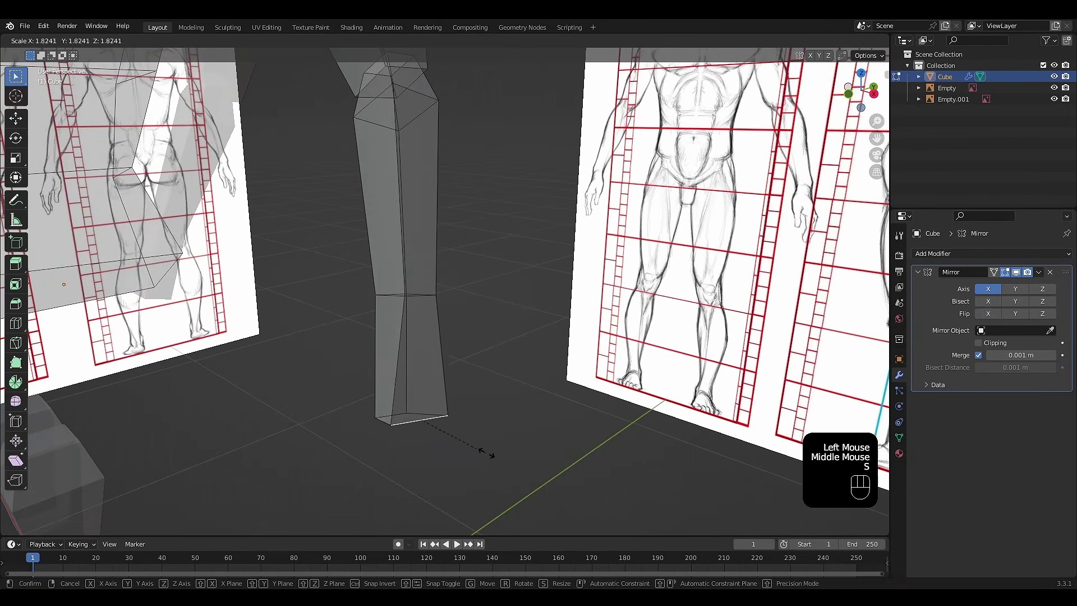
{"action": "left_click", "coordinate": [511, 455]}
{"action": "middle_click_drag", "start_coordinate": [511, 454], "coordinate": [650, 396]}
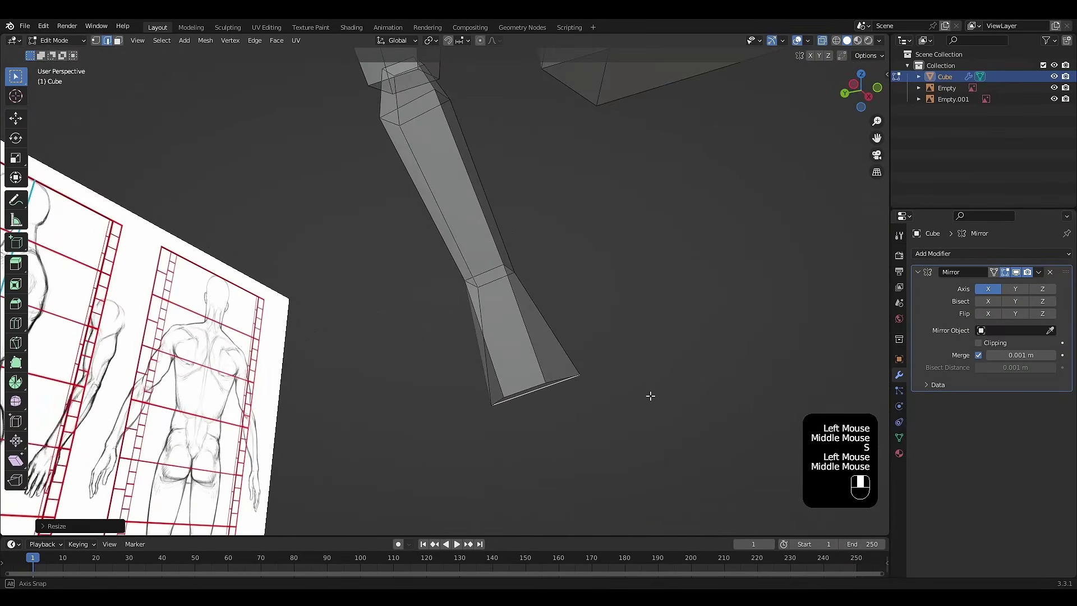
{"action": "middle_click_drag", "start_coordinate": [533, 387], "coordinate": [445, 440]}
{"action": "key", "text": "s"}
{"action": "left_click", "coordinate": [657, 403]}
{"action": "key", "text": "s"}
{"action": "left_click", "coordinate": [475, 464]}
Move the fingertip-end side edges along X to adjust the hand block's width.
{"action": "key", "text": "g"}
{"action": "key", "text": "x"}
{"action": "left_click", "coordinate": [488, 459]}
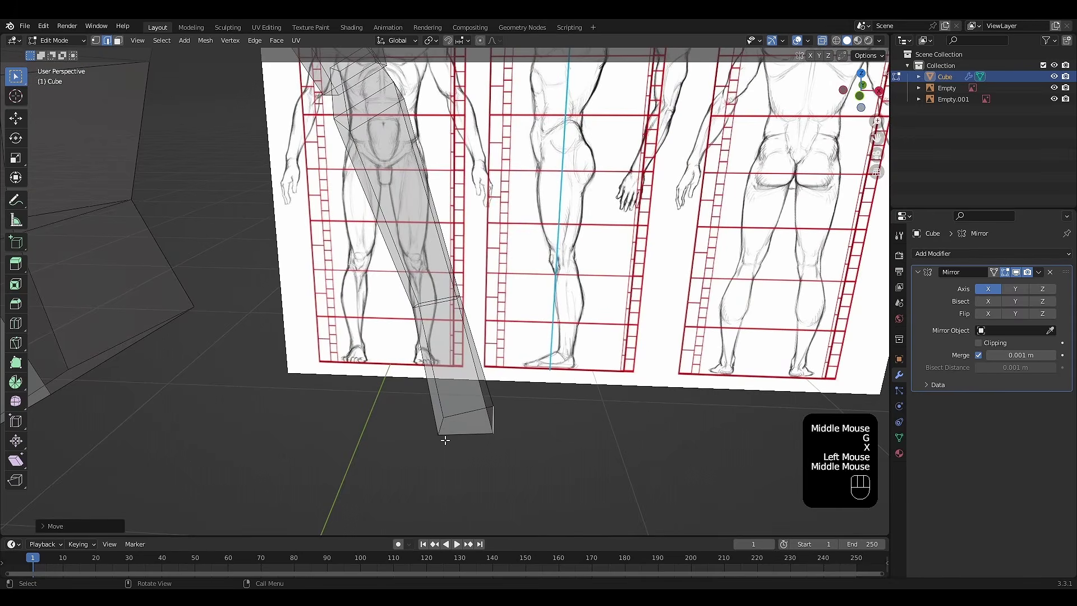
{"action": "key", "text": "g"}
{"action": "key", "text": "x"}
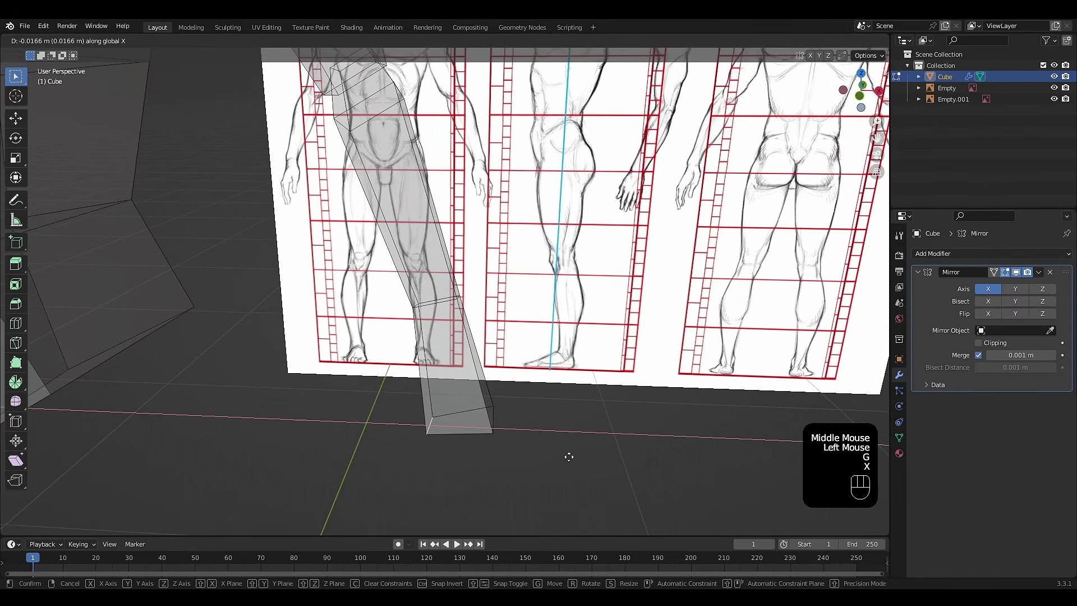
{"action": "left_click", "coordinate": [564, 456]}
{"action": "middle_click_drag", "start_coordinate": [561, 457], "coordinate": [463, 431]}
{"action": "key", "text": "g"}
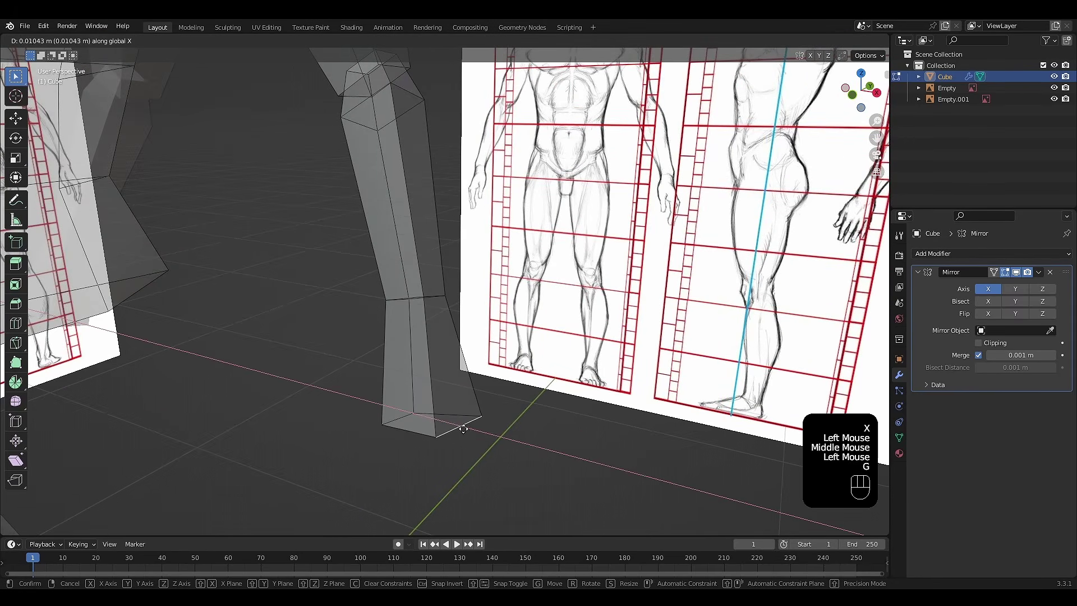
{"action": "left_click", "coordinate": [459, 430]}
Adjust the height of the selected fingertip-end side edge along Z.
{"action": "middle_click_drag", "start_coordinate": [459, 430], "coordinate": [513, 455]}
{"action": "key", "text": "g"}
{"action": "key", "text": "z"}
{"action": "left_click", "coordinate": [482, 456]}
{"action": "scroll", "coordinate": [508, 459], "scroll_direction": "down", "scroll_amount": 1}
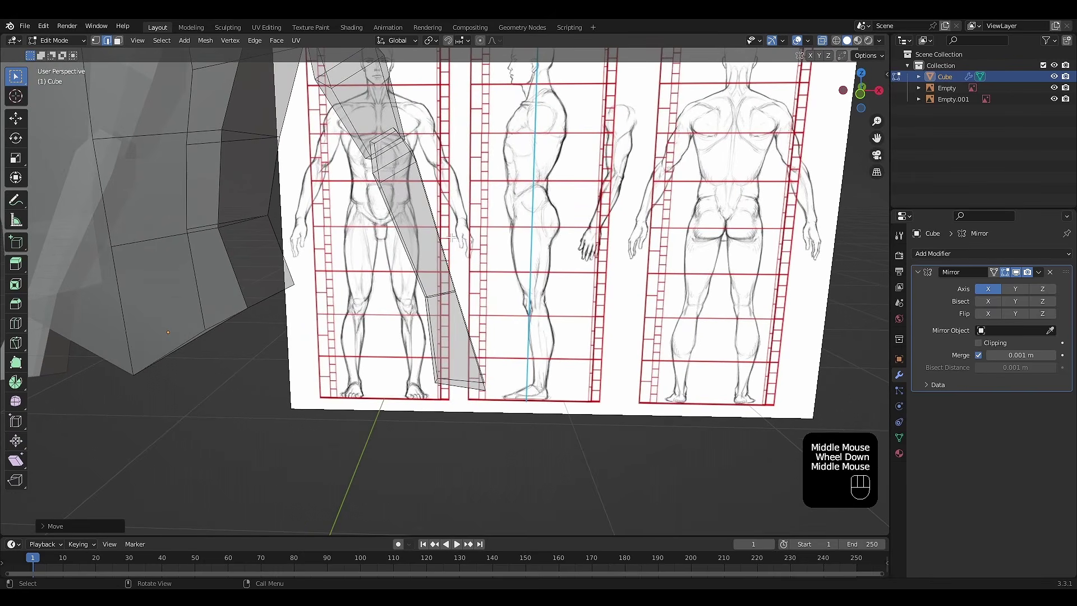
Select the hand block's whole fingertip-end face and shift it along X toward the body.
{"action": "left_click_drag", "start_coordinate": [498, 421], "coordinate": [485, 397]}
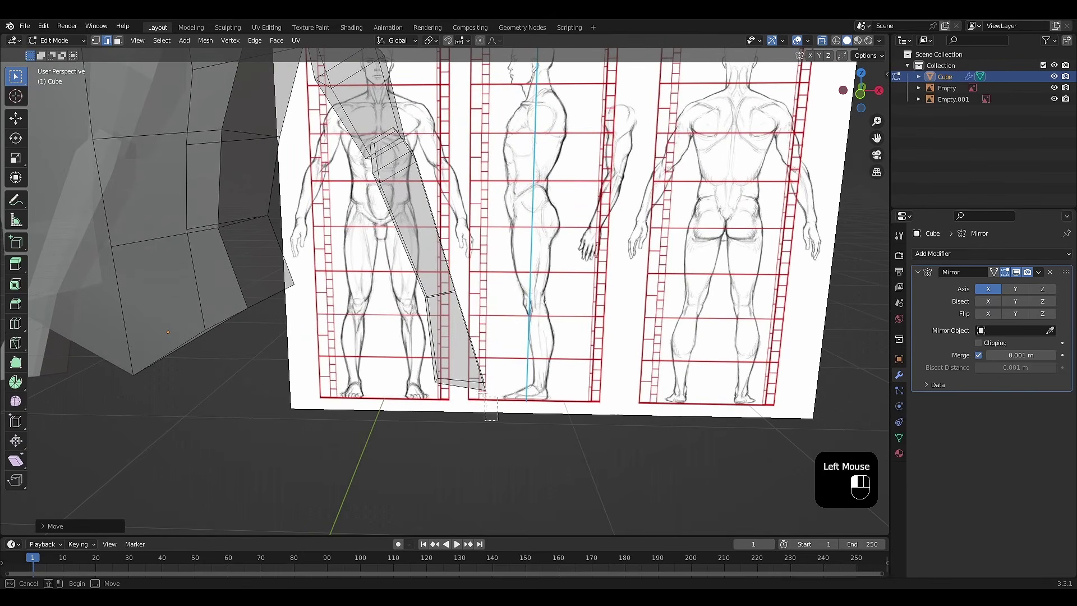
{"action": "left_click_drag", "start_coordinate": [423, 363], "coordinate": [424, 364]}
{"action": "middle_click_drag", "start_coordinate": [471, 365], "coordinate": [531, 411]}
{"action": "key", "text": "g"}
{"action": "key", "text": "x"}
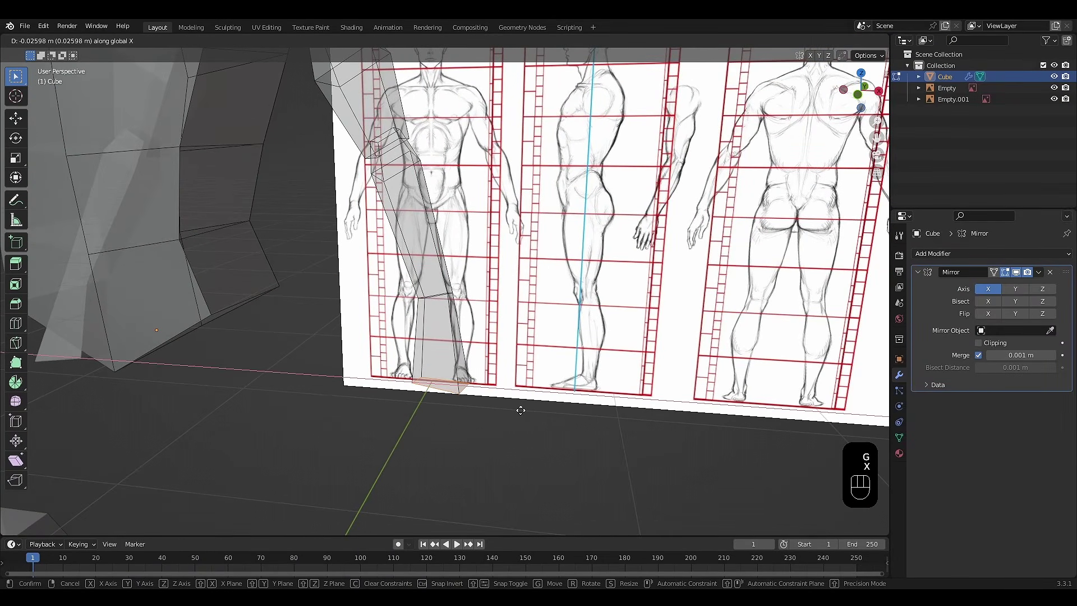
{"action": "left_click", "coordinate": [521, 410]}
Move the fingertip-end edges of the hand block individually along Z to shape the slope of its end.
{"action": "middle_click_drag", "start_coordinate": [510, 413], "coordinate": [492, 350]}
{"action": "left_click", "coordinate": [443, 448]}
{"action": "left_click", "coordinate": [476, 404]}
{"action": "key", "text": "g"}
{"action": "key", "text": "z"}
{"action": "left_click", "coordinate": [473, 430]}
{"action": "scroll", "coordinate": [468, 435], "scroll_direction": "down", "scroll_amount": 2}
{"action": "left_click", "coordinate": [463, 370]}
{"action": "scroll", "coordinate": [462, 370], "scroll_direction": "up", "scroll_amount": 2}
{"action": "key", "text": "g"}
{"action": "key", "text": "z"}
{"action": "left_click", "coordinate": [469, 377]}
{"action": "scroll", "coordinate": [524, 374], "scroll_direction": "down", "scroll_amount": 2}
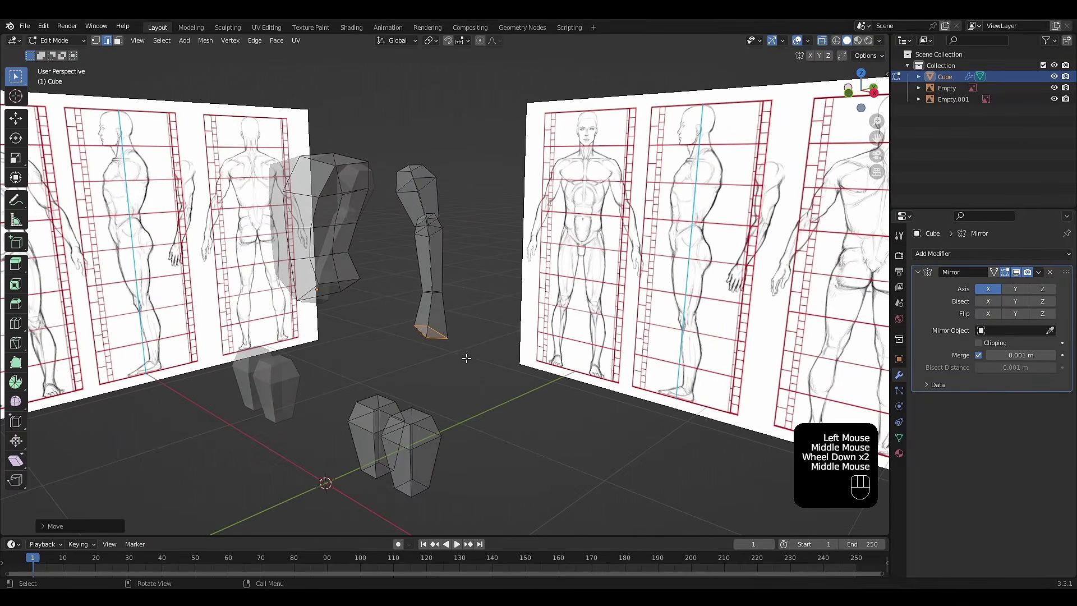
In the right side view, select the whole arm and move it along Y from the separate arm drawing to the torso.
{"action": "left_click", "coordinate": [492, 350]}
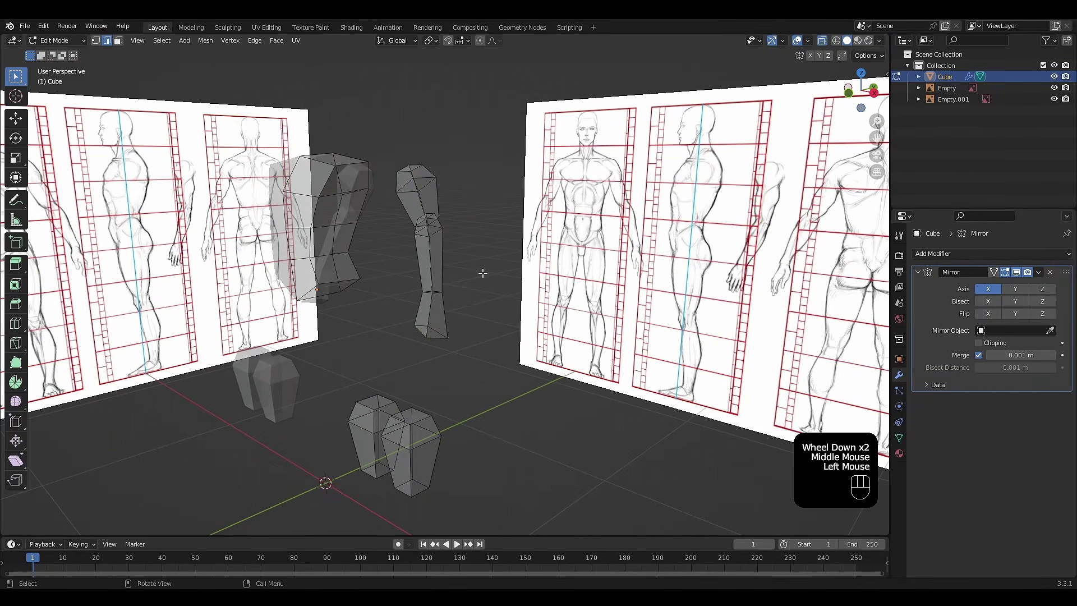
{"action": "key", "text": "KP_3"}
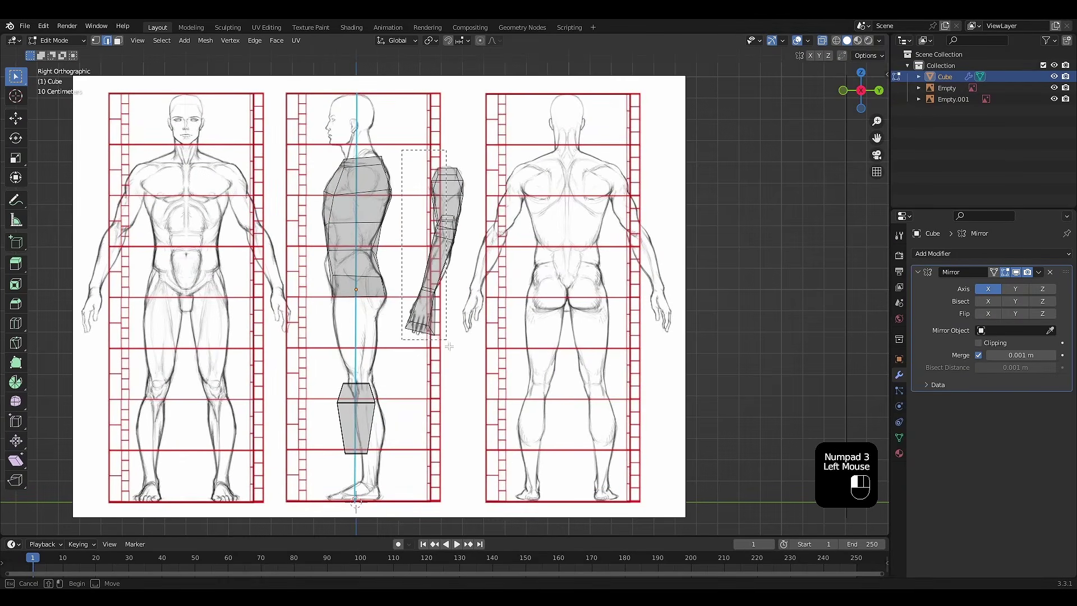
{"action": "left_click", "coordinate": [405, 331]}
{"action": "middle_click_drag", "start_coordinate": [499, 326], "coordinate": [503, 351], "text": "shift"}
{"action": "key", "text": "g"}
{"action": "key", "text": "y"}
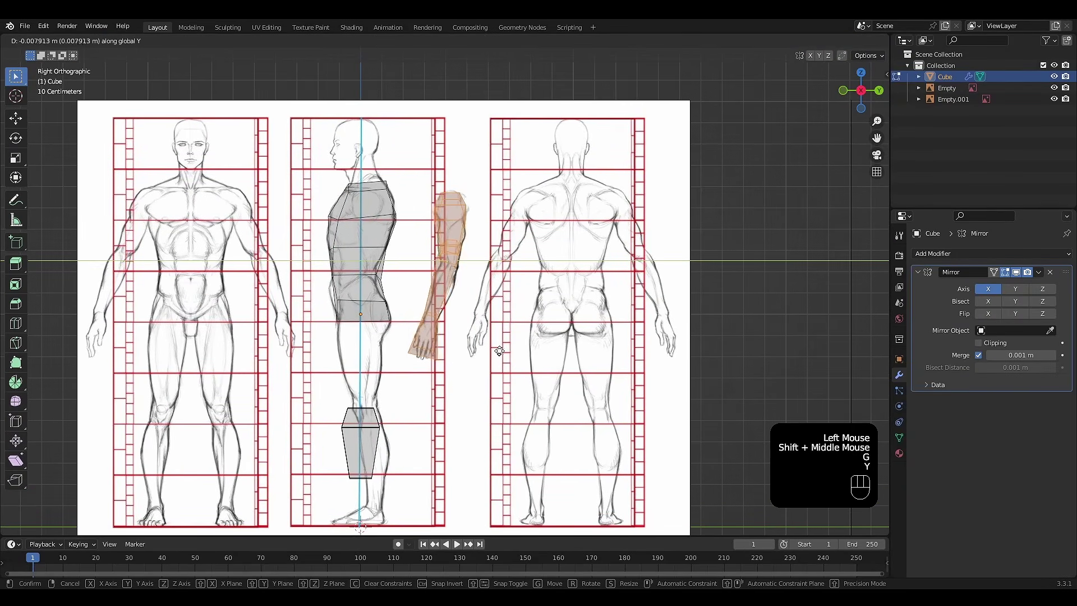
{"action": "left_click", "coordinate": [418, 358]}
In front view, select the leg block nearest the body and move it up onto the drawn thigh.
{"action": "middle_click_drag", "start_coordinate": [418, 357], "coordinate": [403, 412]}
{"action": "left_click", "coordinate": [358, 397]}
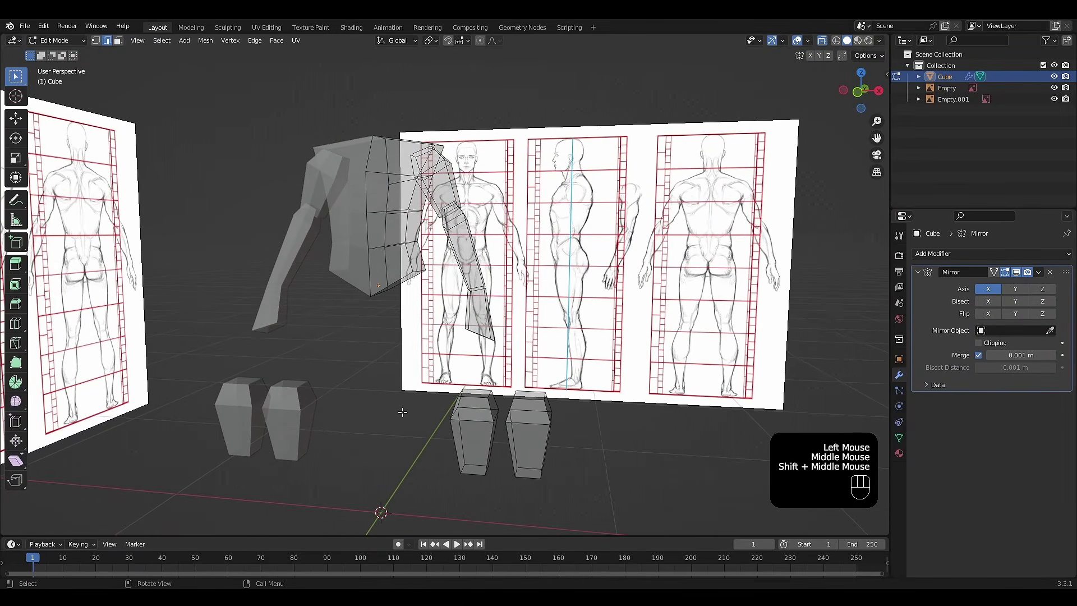
{"action": "key", "text": "KP_1"}
{"action": "scroll", "coordinate": [403, 413], "scroll_direction": "up", "scroll_amount": 4}
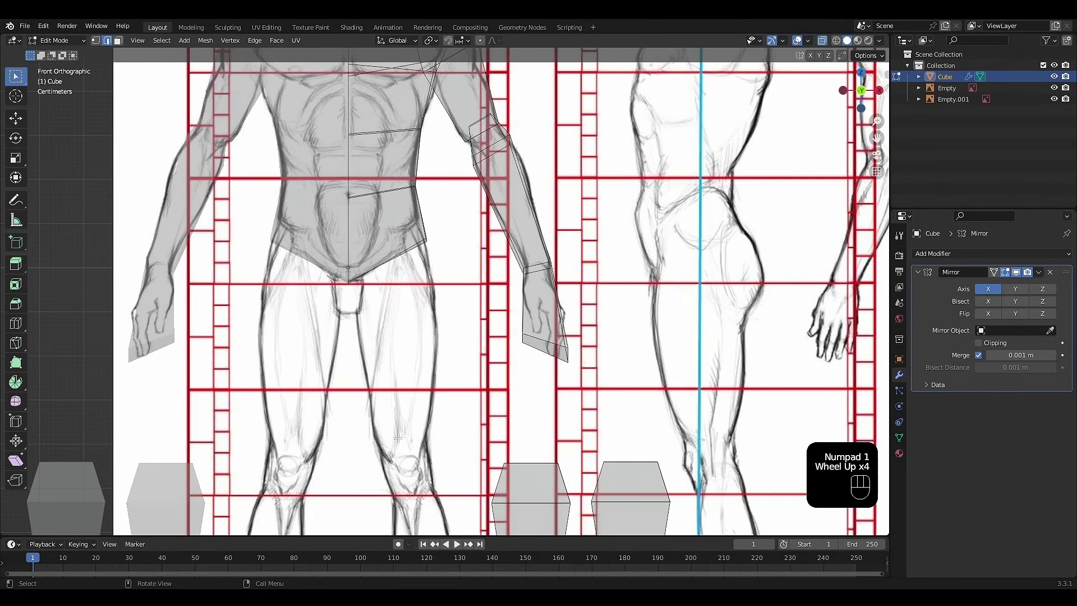
{"action": "scroll", "coordinate": [398, 437], "scroll_direction": "down", "scroll_amount": 2}
{"action": "middle_click_drag", "start_coordinate": [398, 437], "coordinate": [511, 413], "text": "shift"}
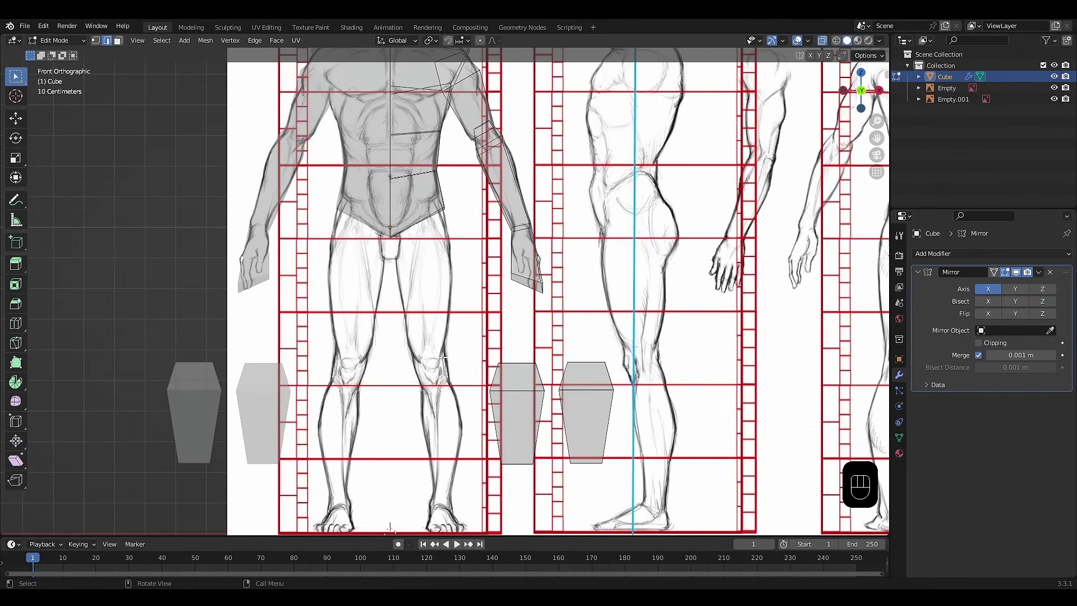
{"action": "left_click", "coordinate": [541, 394]}
{"action": "key", "text": "g"}
{"action": "left_click", "coordinate": [452, 273]}
Rotate the thigh block's top vertices to match the pelvis slope and move them up to the hip.
{"action": "scroll", "coordinate": [452, 274], "scroll_direction": "up", "scroll_amount": 4}
{"action": "middle_click_drag", "start_coordinate": [453, 274], "coordinate": [483, 287], "text": "shift"}
{"action": "key", "text": "1"}
{"action": "scroll", "coordinate": [446, 285], "scroll_direction": "up", "scroll_amount": 2}
{"action": "left_click", "coordinate": [463, 265]}
{"action": "left_click", "coordinate": [371, 252], "text": "shift"}
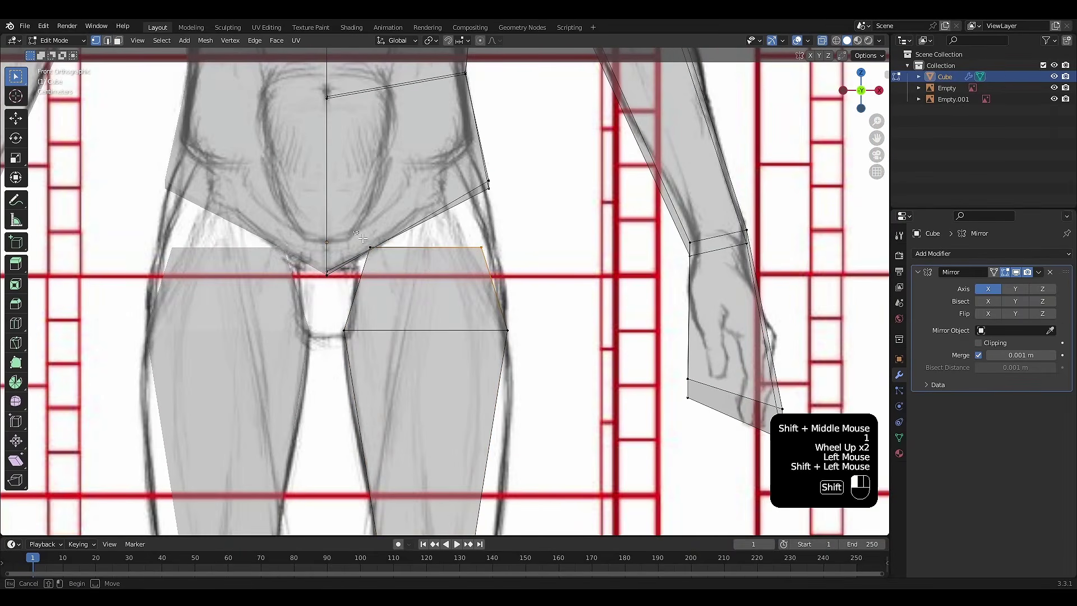
{"action": "key", "text": "r"}
{"action": "left_click", "coordinate": [508, 266]}
{"action": "key", "text": "g"}
{"action": "left_click", "coordinate": [540, 193]}
Raise the outer and inner vertices of the thigh block's upper ring to fit the front thigh outline.
{"action": "left_click", "coordinate": [488, 362]}
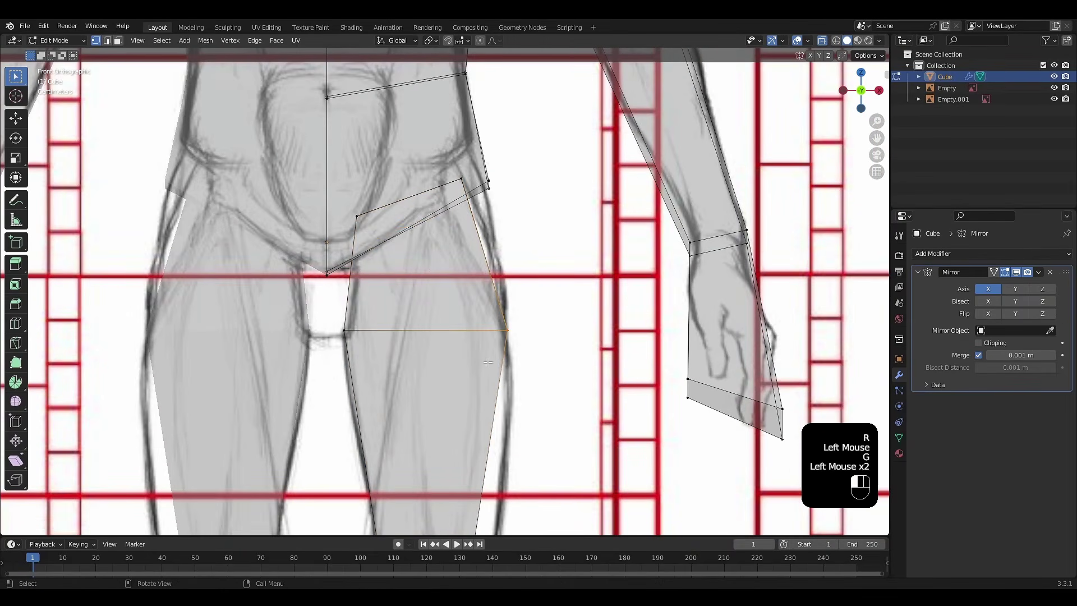
{"action": "key", "text": "g"}
{"action": "left_click", "coordinate": [488, 294]}
{"action": "left_click", "coordinate": [344, 330]}
{"action": "key", "text": "g"}
{"action": "left_click", "coordinate": [346, 289]}
Move the thigh block's lower vertices down to just above the knee and fit them to the leg outline.
{"action": "scroll", "coordinate": [512, 431], "scroll_direction": "down", "scroll_amount": 2}
{"action": "middle_click_drag", "start_coordinate": [500, 505], "coordinate": [513, 363], "text": "shift"}
{"action": "left_click_drag", "start_coordinate": [401, 286], "coordinate": [488, 317]}
{"action": "key", "text": "g"}
{"action": "left_click", "coordinate": [539, 359]}
{"action": "middle_click_drag", "start_coordinate": [539, 360], "coordinate": [550, 362], "text": "shift"}
{"action": "scroll", "coordinate": [550, 362], "scroll_direction": "down", "scroll_amount": 1}
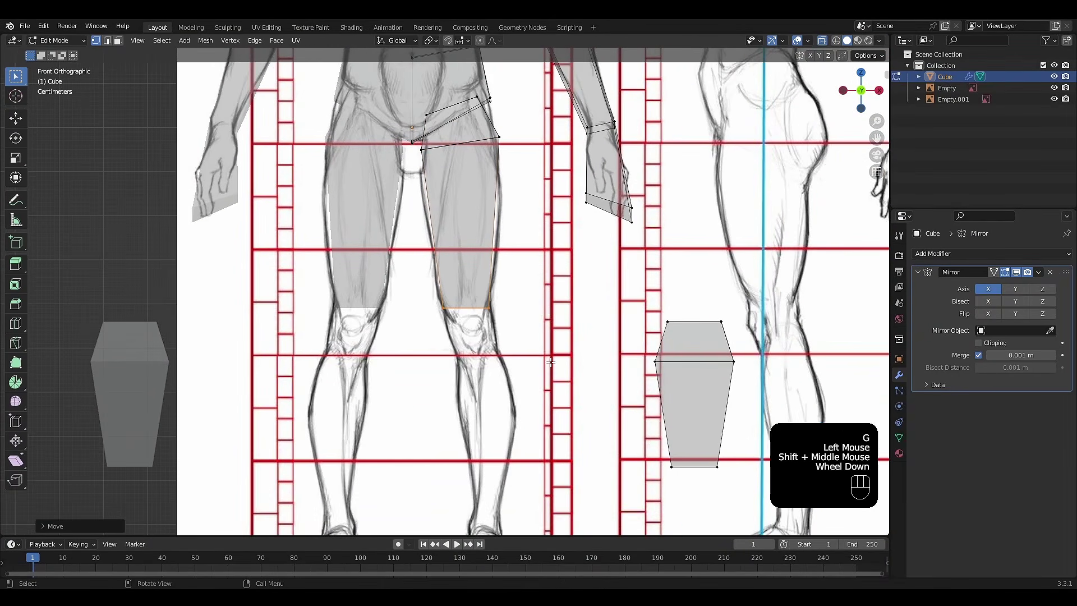
{"action": "middle_click_drag", "start_coordinate": [546, 314], "coordinate": [439, 283], "text": "shift"}
{"action": "left_click", "coordinate": [493, 353]}
{"action": "key", "text": "g"}
{"action": "left_click", "coordinate": [488, 351]}
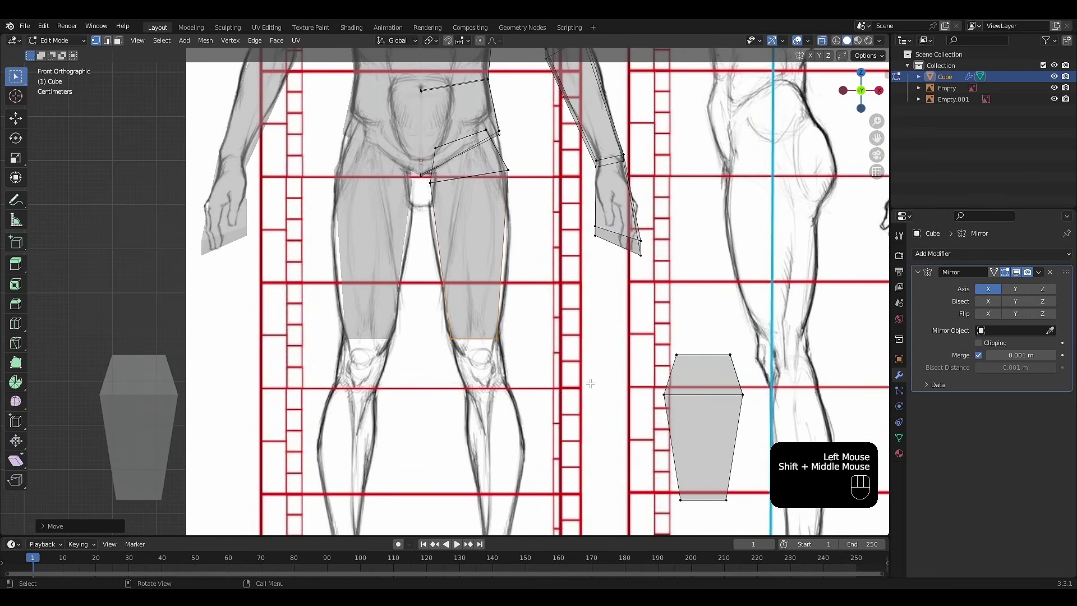
Select the remaining leg block and move it onto the drawn lower leg in front view.
{"action": "middle_click_drag", "start_coordinate": [591, 383], "coordinate": [534, 325], "text": "shift"}
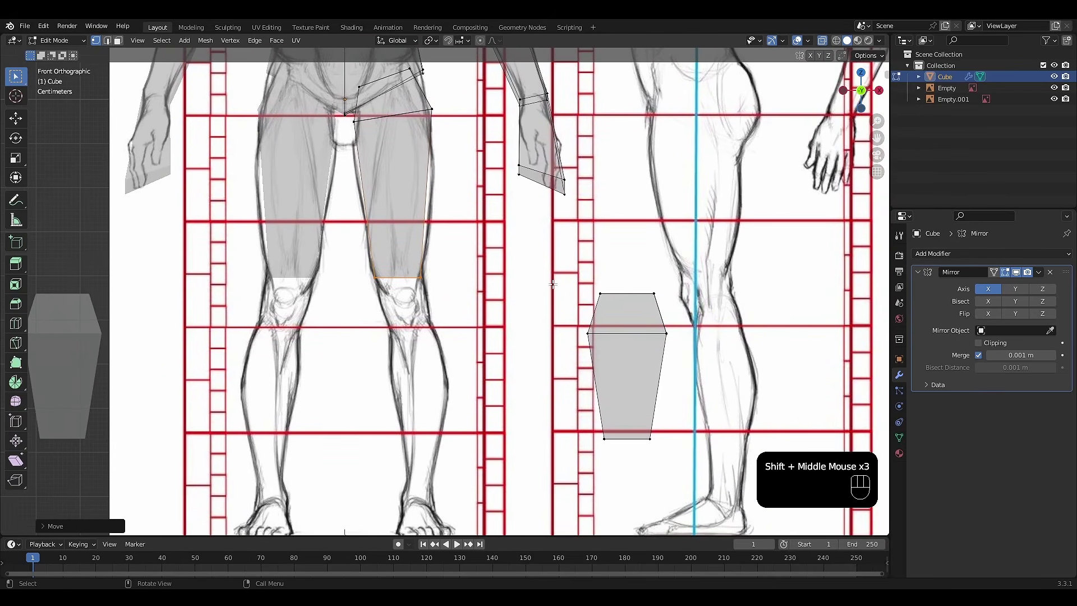
{"action": "left_click_drag", "start_coordinate": [540, 261], "coordinate": [632, 391]}
{"action": "left_click_drag", "start_coordinate": [699, 471], "coordinate": [699, 471]}
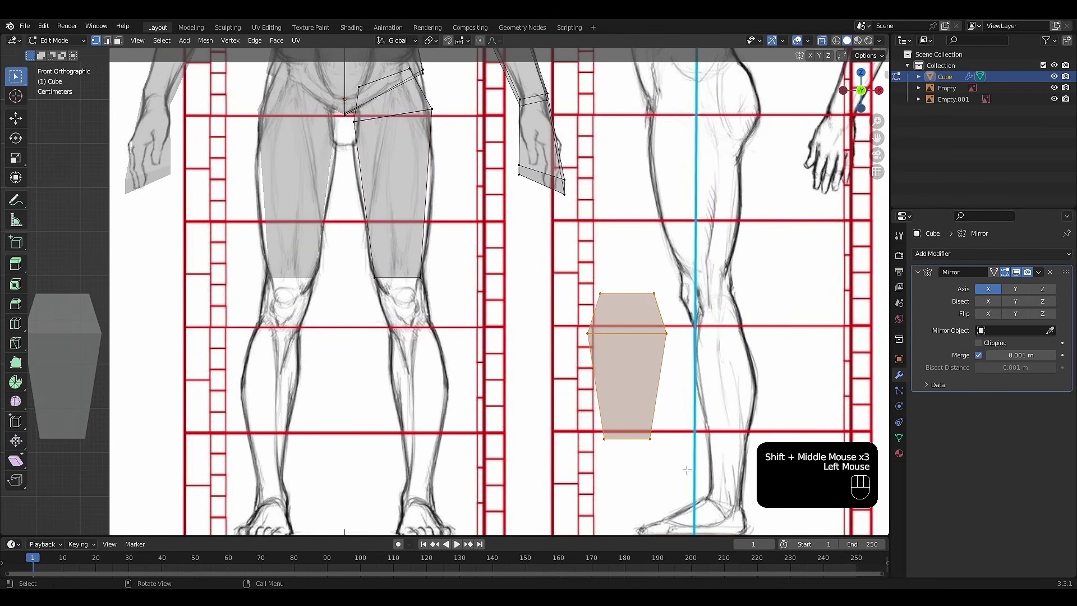
{"action": "key", "text": "g"}
{"action": "left_click", "coordinate": [488, 474]}
Move the lower leg block's top vertices up to the thigh's lower end and scale them narrower to fit inside it.
{"action": "middle_click_drag", "start_coordinate": [489, 475], "coordinate": [569, 516], "text": "shift"}
{"action": "scroll", "coordinate": [569, 517], "scroll_direction": "up", "scroll_amount": 2}
{"action": "left_click", "coordinate": [561, 362]}
{"action": "key", "text": "g"}
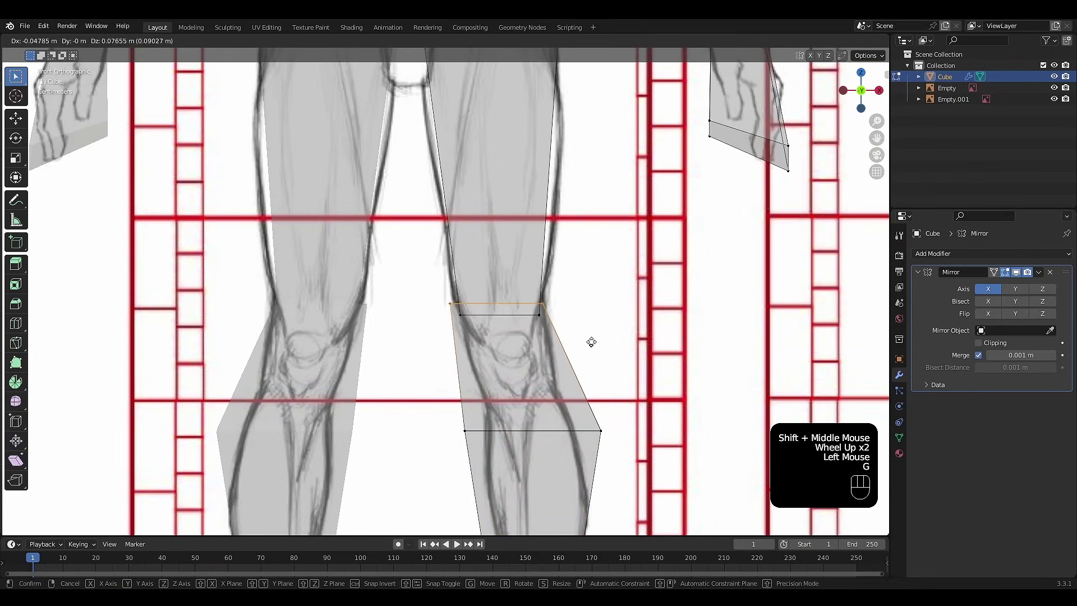
{"action": "left_click", "coordinate": [591, 342]}
{"action": "key", "text": "s"}
{"action": "left_click", "coordinate": [553, 324]}
{"action": "key", "text": "g"}
{"action": "left_click", "coordinate": [583, 401]}
Scale down the lower leg block's widest ring and move it up to the width of the drawn knee.
{"action": "middle_click_drag", "start_coordinate": [583, 401], "coordinate": [560, 350], "text": "shift"}
{"action": "left_click", "coordinate": [589, 404]}
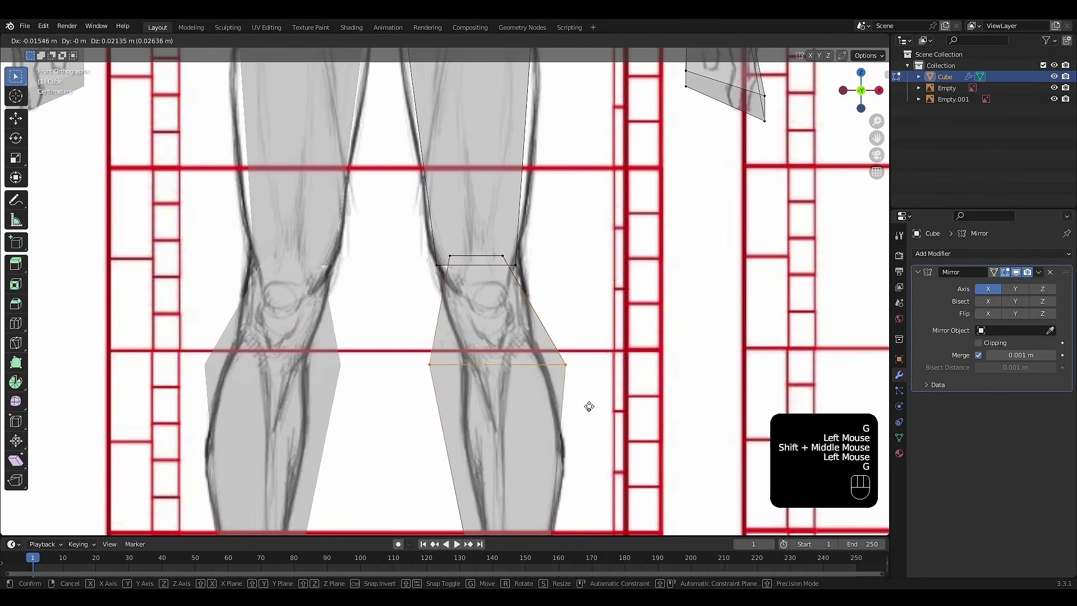
{"action": "key", "text": "s"}
{"action": "left_click", "coordinate": [590, 322]}
{"action": "key", "text": "g"}
{"action": "left_click", "coordinate": [582, 472]}
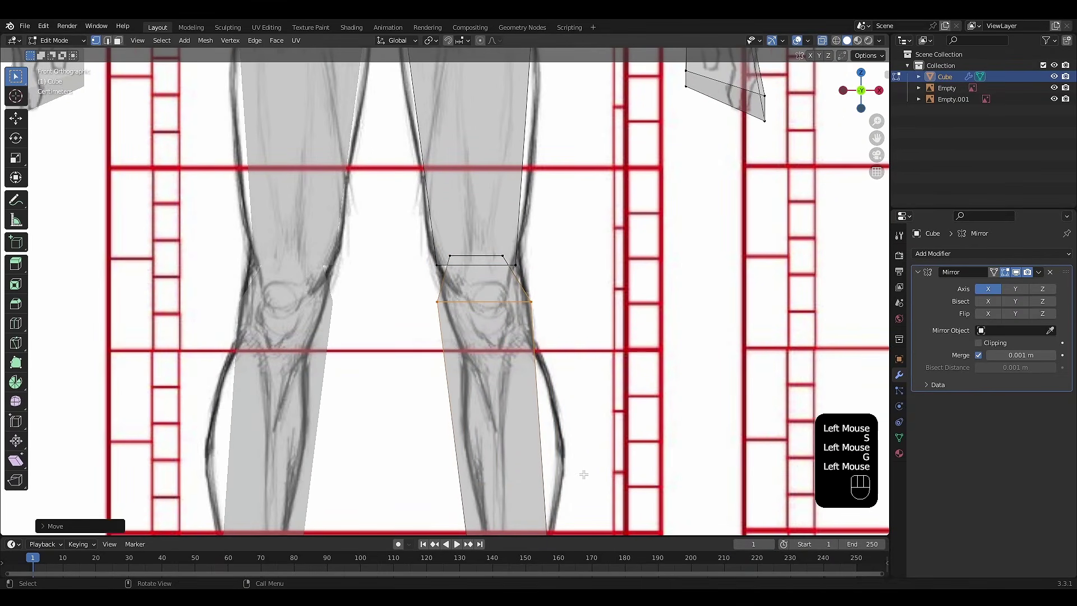
Move the lower leg block's bottom vertices down to the drawn ankle and scale them narrower to match its width.
{"action": "middle_click_drag", "start_coordinate": [582, 471], "coordinate": [559, 264], "text": "shift"}
{"action": "left_click", "coordinate": [559, 263]}
{"action": "key", "text": "g"}
{"action": "left_click", "coordinate": [567, 505]}
{"action": "key", "text": "s"}
{"action": "left_click", "coordinate": [560, 498]}
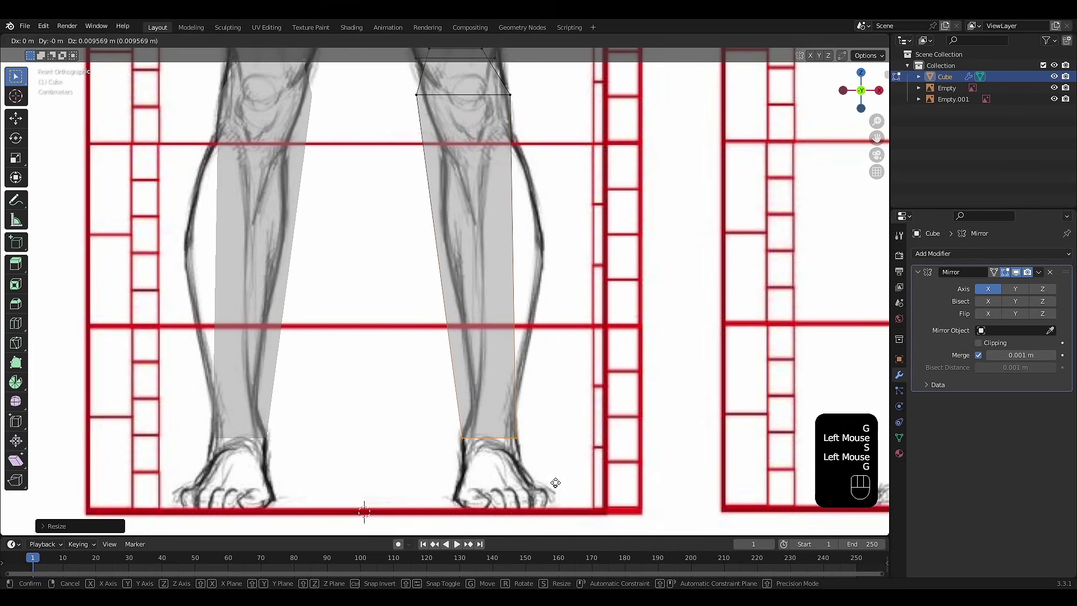
{"action": "mouse_move", "coordinate": [559, 498]}
{"action": "middle_mouse_down", "text": "shift"}
{"action": "mouse_move", "coordinate": [578, 314]}
{"action": "mouse_move", "coordinate": [583, 346]}
{"action": "mouse_move", "coordinate": [581, 323]}
{"action": "middle_mouse_up", "text": "shift"}
{"action": "scroll", "coordinate": [578, 314], "scroll_direction": "down", "scroll_amount": 2}
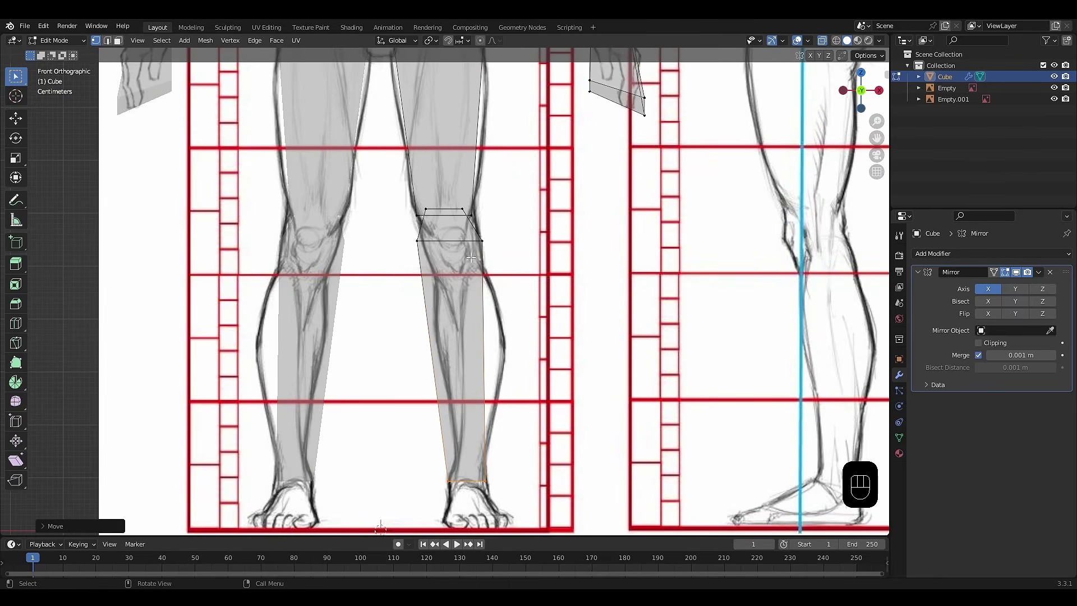
{"action": "middle_click_drag", "start_coordinate": [471, 257], "coordinate": [480, 275], "text": "shift"}
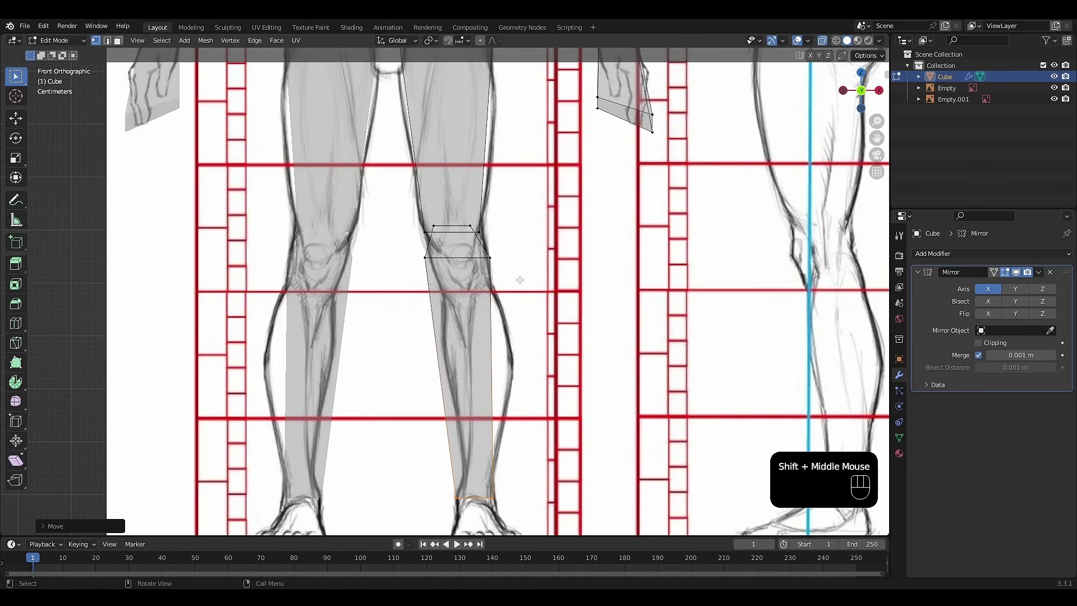
In side view, move the lower leg block's bottom vertices back along Y onto the drawn ankle.
{"action": "key", "text": "KP_3"}
{"action": "scroll", "coordinate": [517, 279], "scroll_direction": "down", "scroll_amount": 2}
{"action": "middle_click_drag", "start_coordinate": [393, 280], "coordinate": [499, 275], "text": "shift"}
{"action": "scroll", "coordinate": [438, 279], "scroll_direction": "up", "scroll_amount": 2}
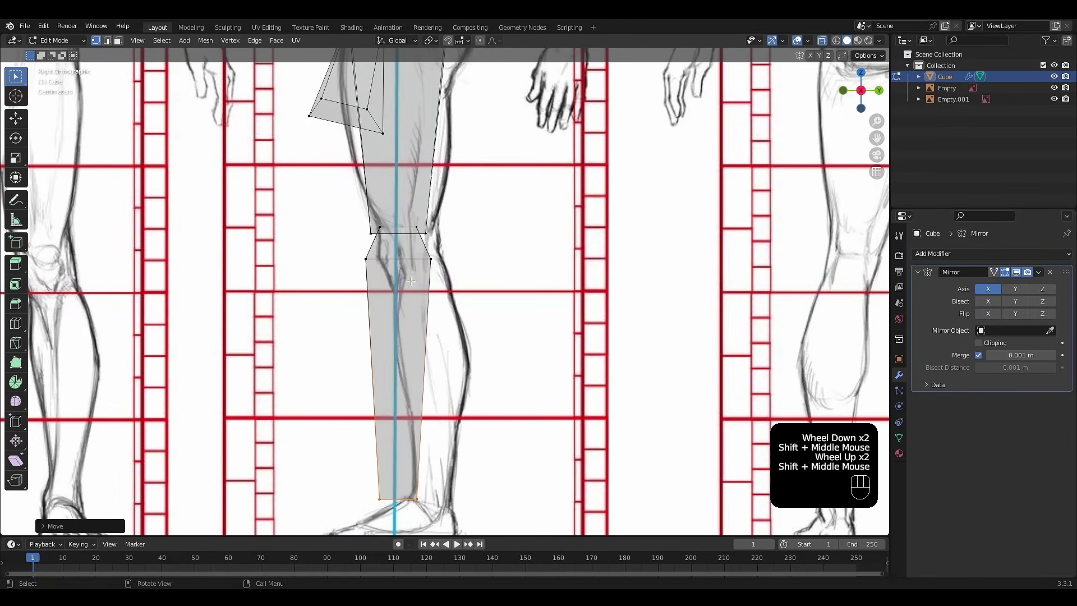
{"action": "middle_click_drag", "start_coordinate": [421, 367], "coordinate": [429, 345], "text": "shift"}
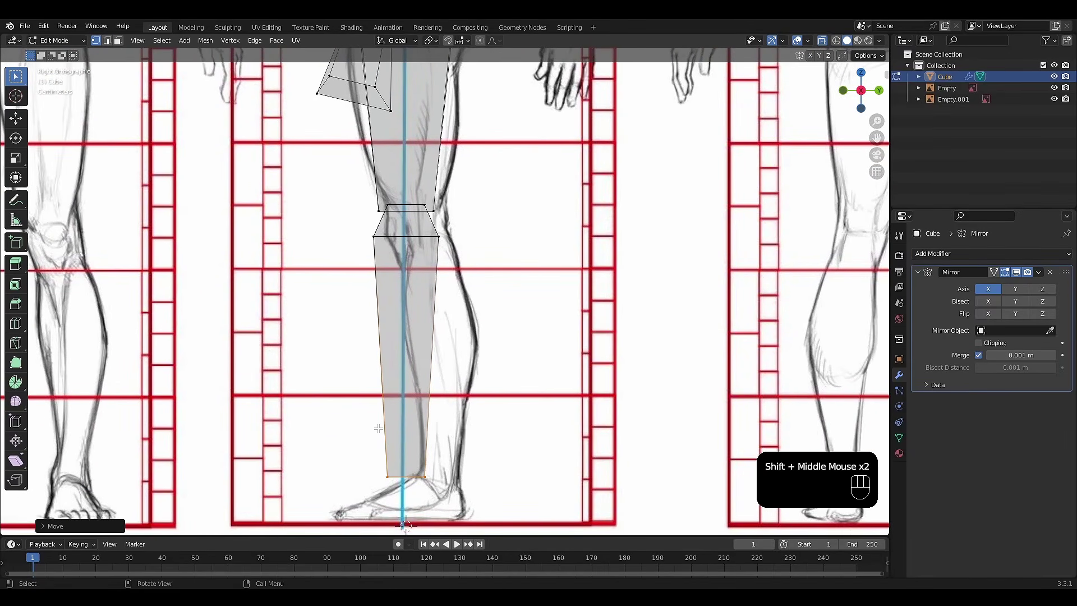
{"action": "key", "text": "g"}
{"action": "key", "text": "y"}
{"action": "left_click", "coordinate": [411, 428]}
Move the lower leg block's knee ring back along Y to fit the drawn knee in side view.
{"action": "middle_click_drag", "start_coordinate": [365, 226], "coordinate": [369, 246], "text": "shift"}
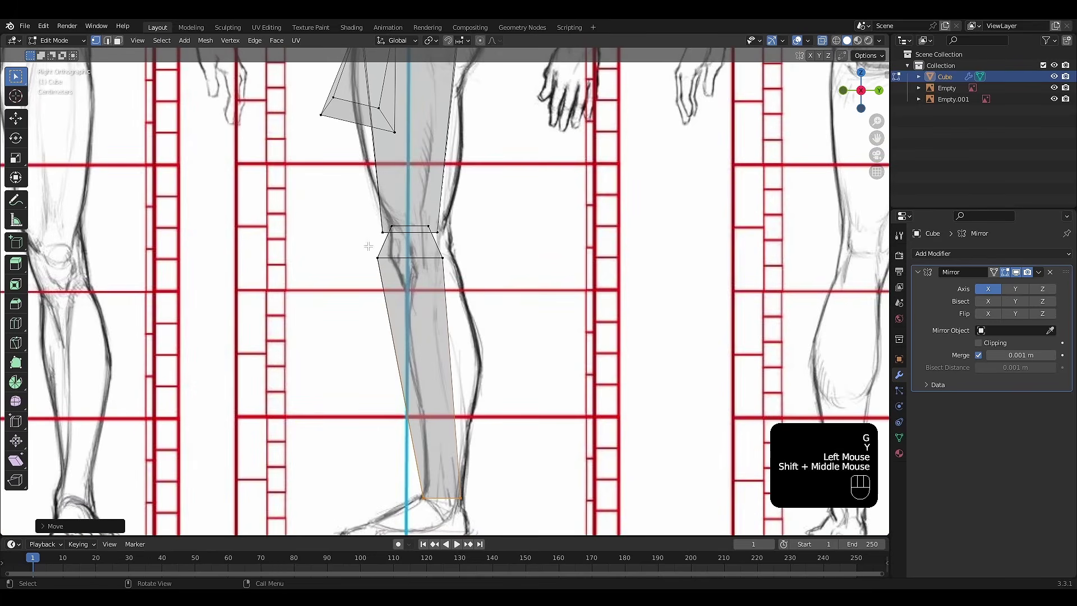
{"action": "left_click", "coordinate": [413, 258]}
{"action": "key", "text": "g"}
{"action": "key", "text": "y"}
{"action": "left_click", "coordinate": [474, 220]}
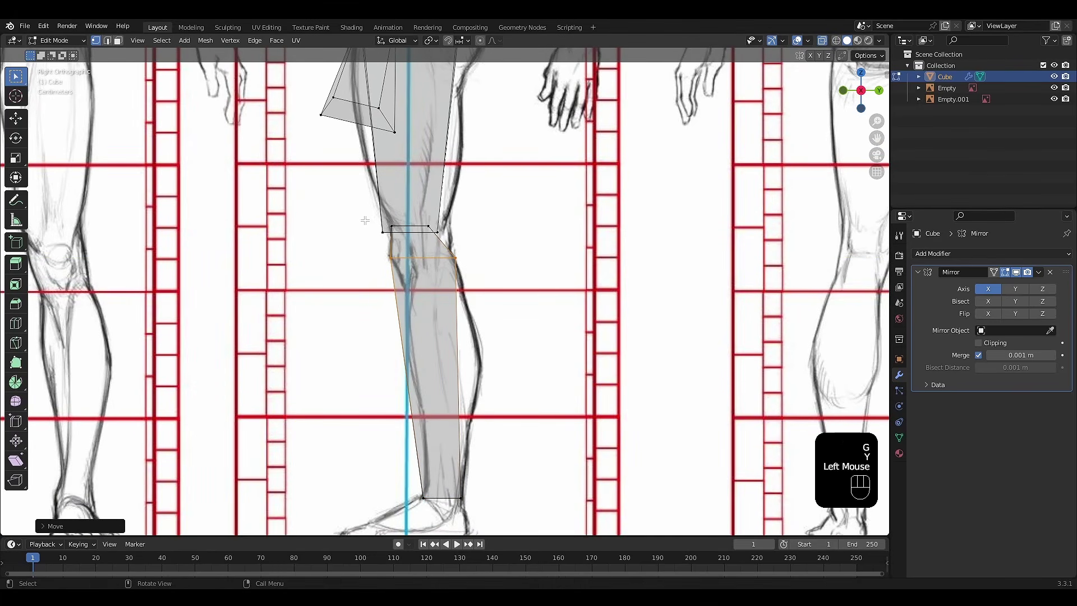
Shift the thigh block's lower end slightly back along Y to line up with the drawn leg, and deselect it.
{"action": "left_click", "coordinate": [413, 229]}
{"action": "left_click", "coordinate": [413, 228], "text": "shift"}
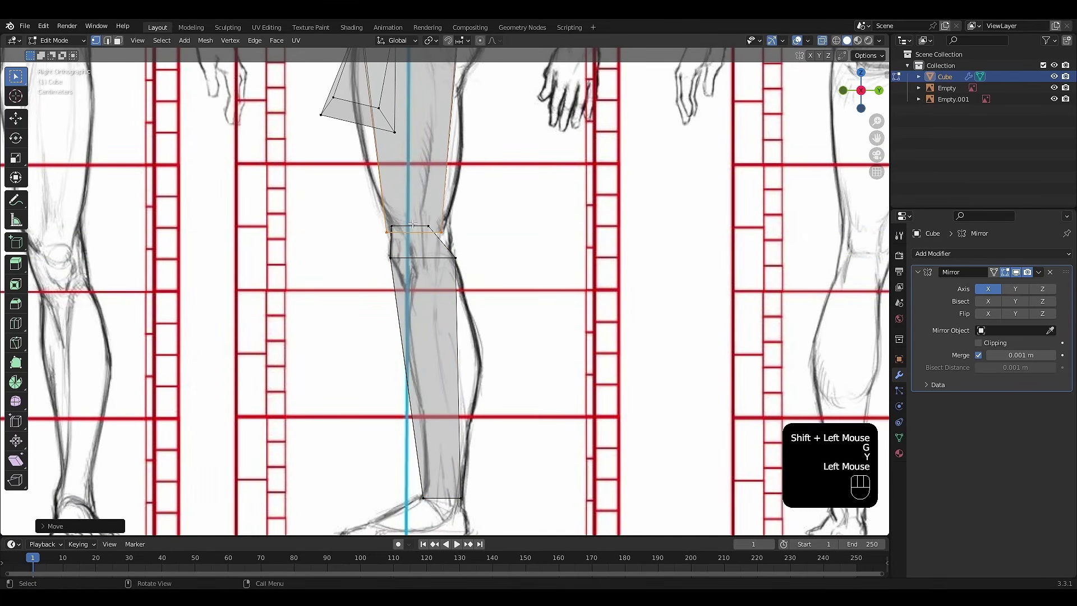
{"action": "left_click", "coordinate": [413, 227]}
{"action": "key", "text": "g"}
{"action": "key", "text": "y"}
{"action": "left_click", "coordinate": [436, 234]}
{"action": "left_click", "coordinate": [512, 257]}
Add a centred loop cut across the lower leg block and raise it along Z to the calf's fullest point.
{"action": "middle_click_drag", "start_coordinate": [497, 261], "coordinate": [472, 314], "text": "shift"}
{"action": "scroll", "coordinate": [491, 306], "scroll_direction": "down", "scroll_amount": 1}
{"action": "scroll", "coordinate": [488, 351], "scroll_direction": "up", "scroll_amount": 1}
{"action": "scroll", "coordinate": [468, 330], "scroll_direction": "up", "scroll_amount": 1}
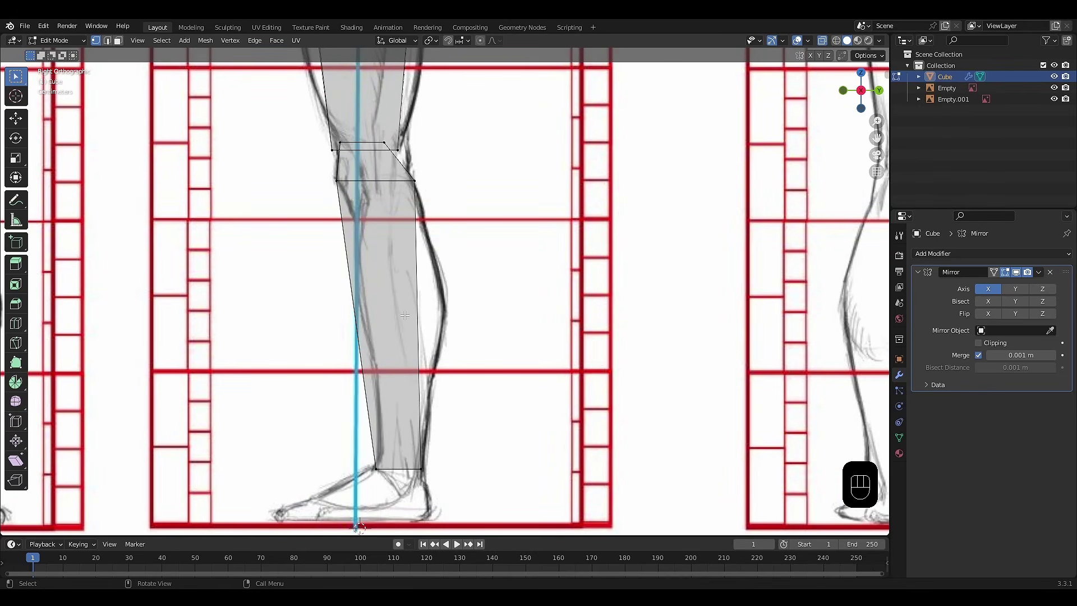
{"action": "key", "text": "ctrl+r"}
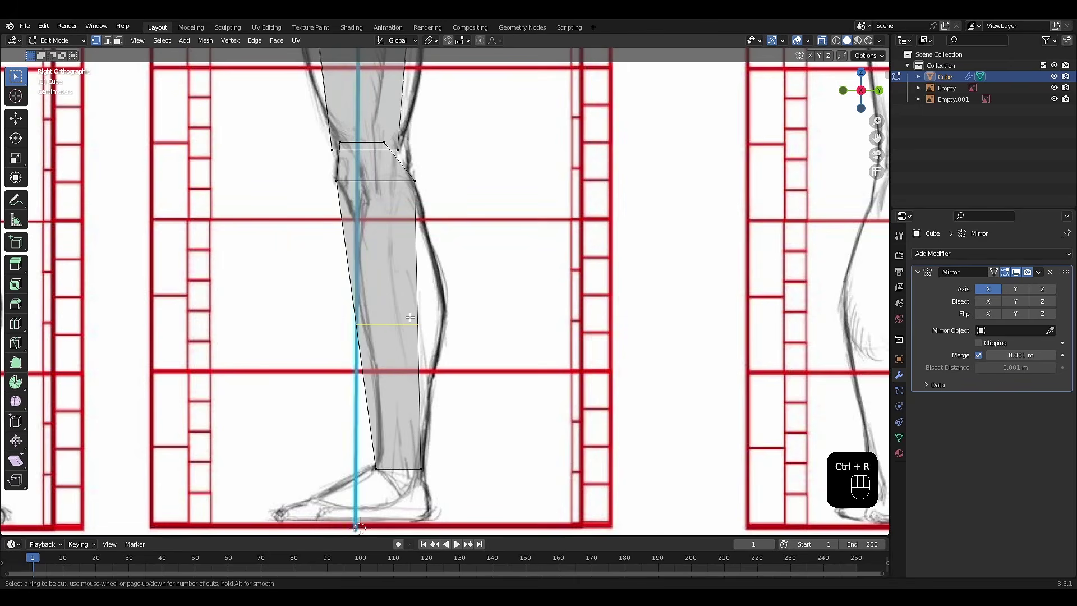
{"action": "right_click", "coordinate": [410, 318]}
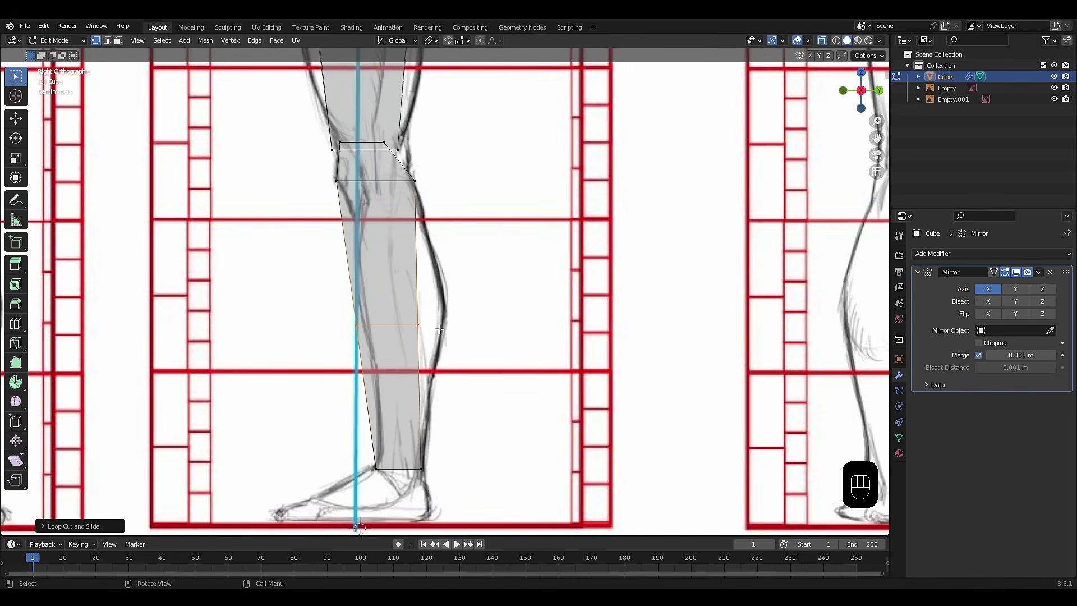
{"action": "key", "text": "g"}
{"action": "key", "text": "z"}
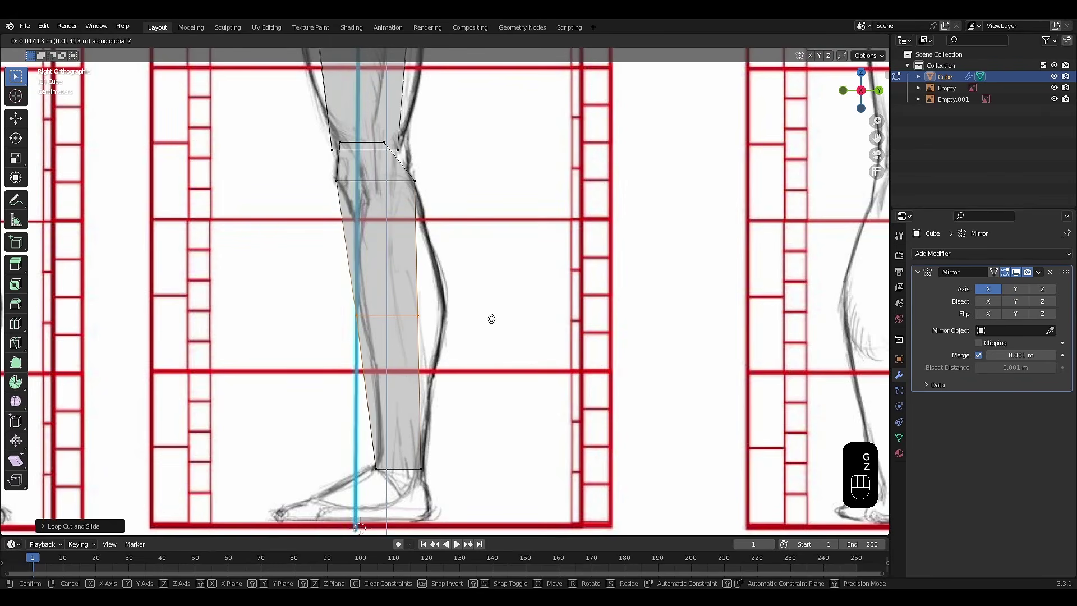
{"action": "left_click", "coordinate": [496, 318]}
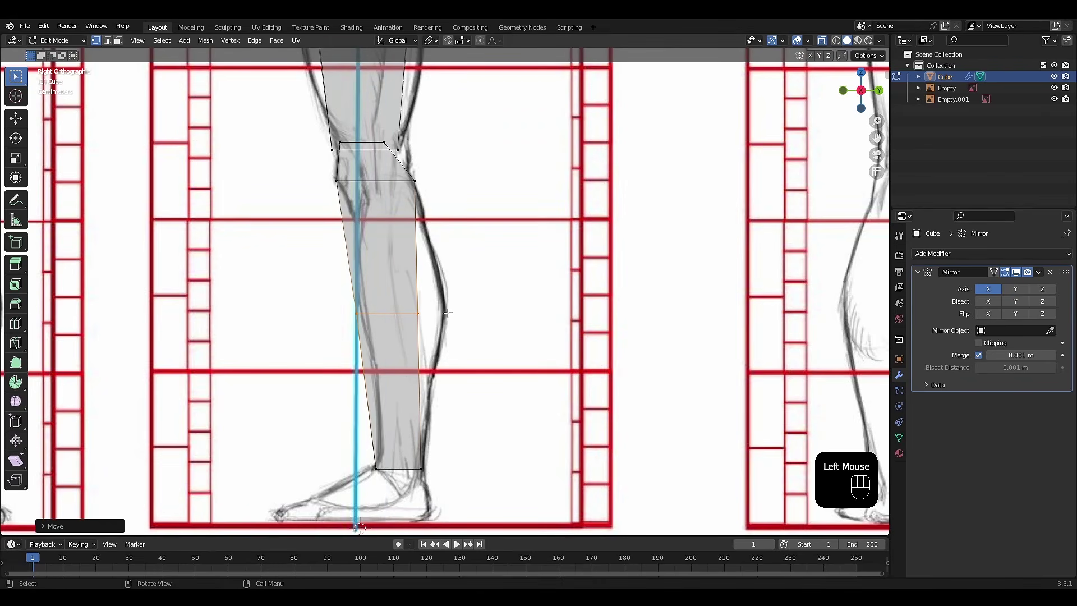
Select the loop's rear vertices and move them back along Y to the calf outline.
{"action": "left_click_drag", "start_coordinate": [450, 334], "coordinate": [406, 302]}
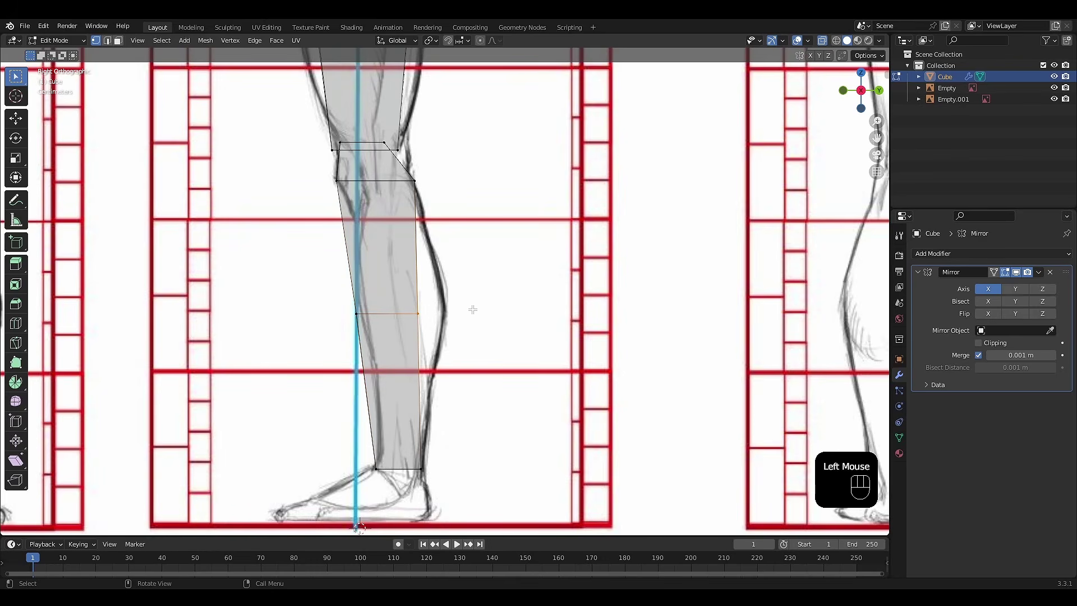
{"action": "key", "text": "g"}
{"action": "key", "text": "y"}
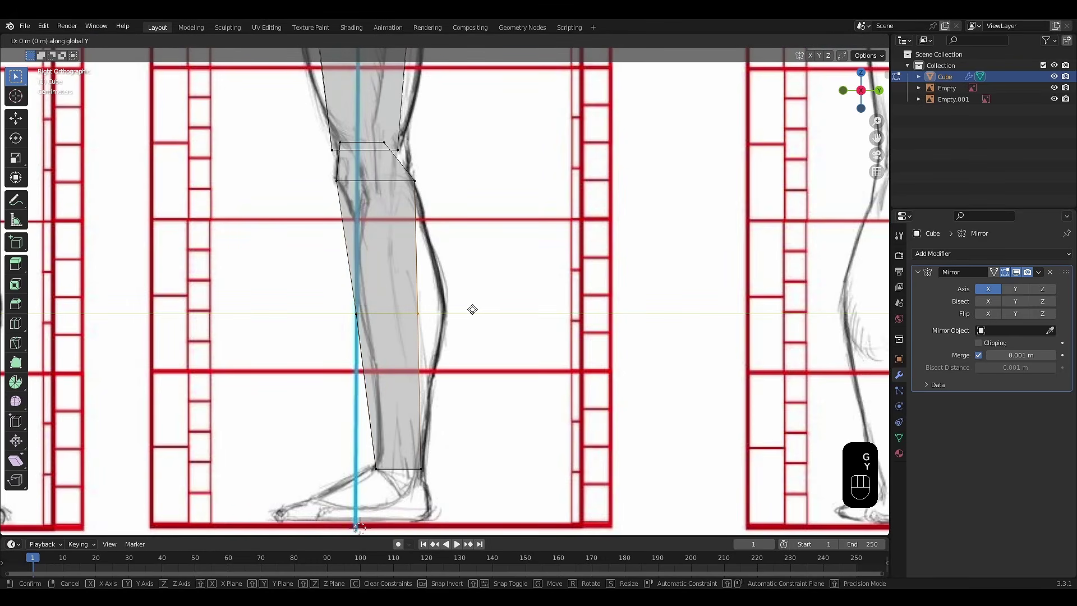
{"action": "left_click", "coordinate": [496, 309]}
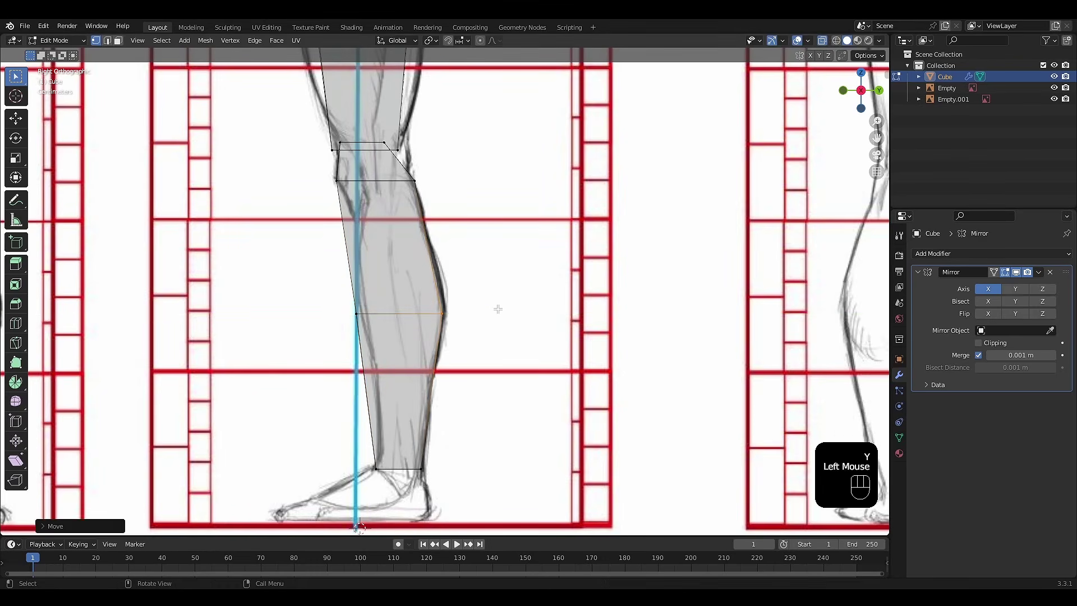
Extrude the lower leg block's bottom face down from the ankle to the sole of the foot in side view.
{"action": "middle_click_drag", "start_coordinate": [498, 308], "coordinate": [562, 276]}
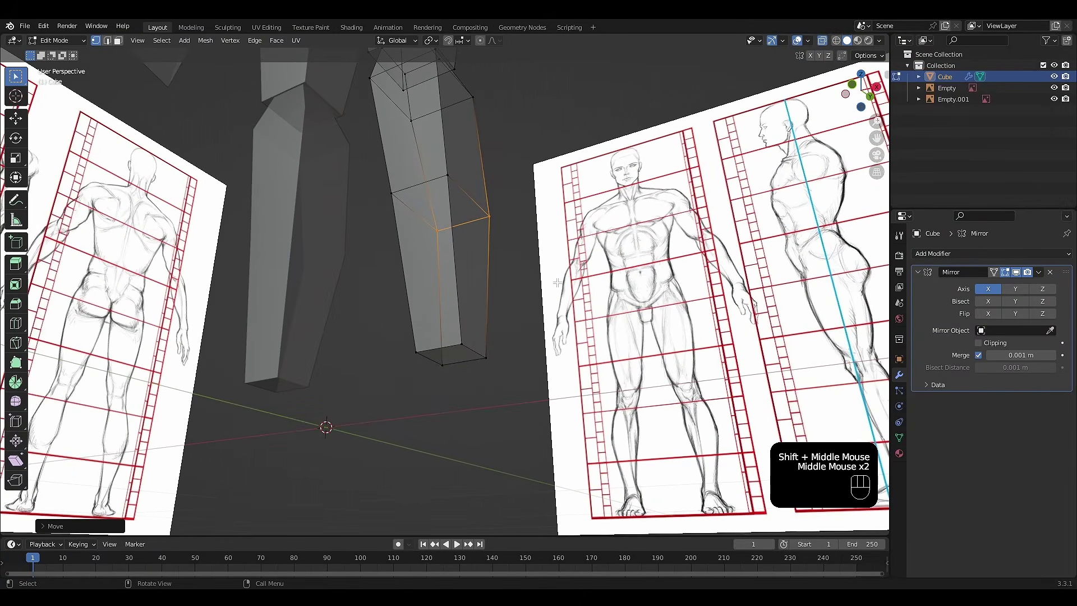
{"action": "key", "text": "3"}
{"action": "left_click", "coordinate": [452, 356]}
{"action": "middle_click_drag", "start_coordinate": [452, 356], "coordinate": [551, 394]}
{"action": "key", "text": "KP_3"}
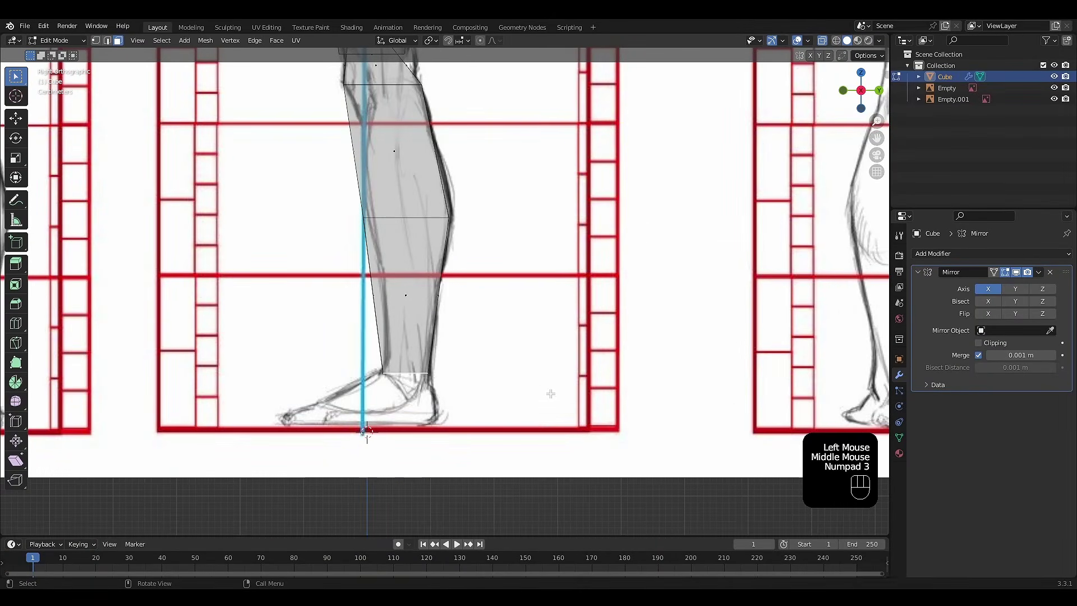
{"action": "key", "text": "e"}
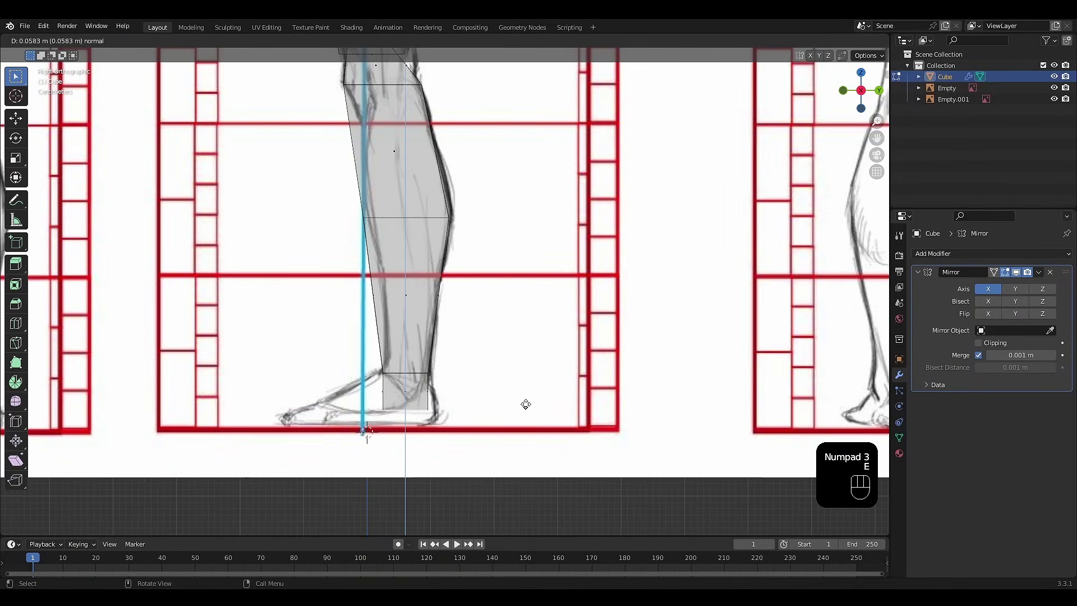
{"action": "left_click", "coordinate": [528, 420]}
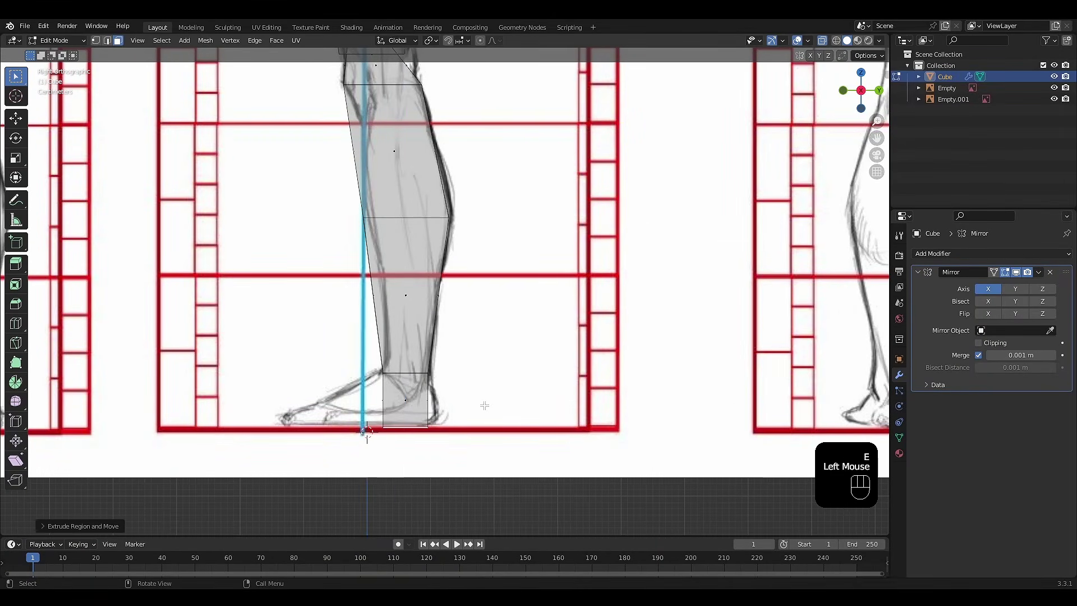
Extrude the front face of the heel block forward to the tip of the drawn toes in side view.
{"action": "scroll", "coordinate": [484, 406], "scroll_direction": "down", "scroll_amount": 2}
{"action": "middle_click_drag", "start_coordinate": [484, 406], "coordinate": [483, 398]}
{"action": "left_click", "coordinate": [422, 374]}
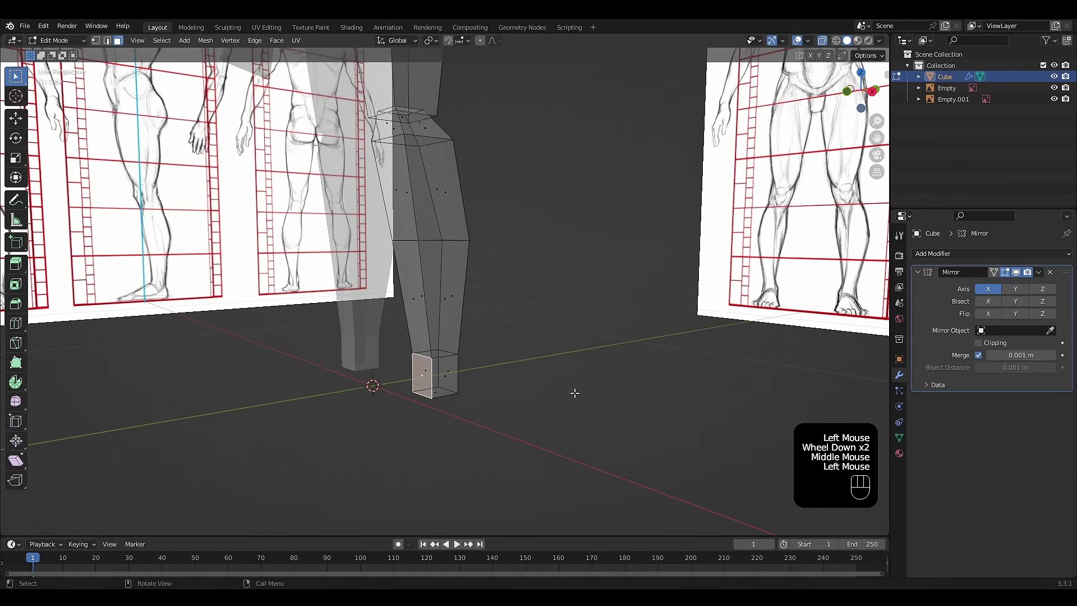
{"action": "key", "text": "KP_3"}
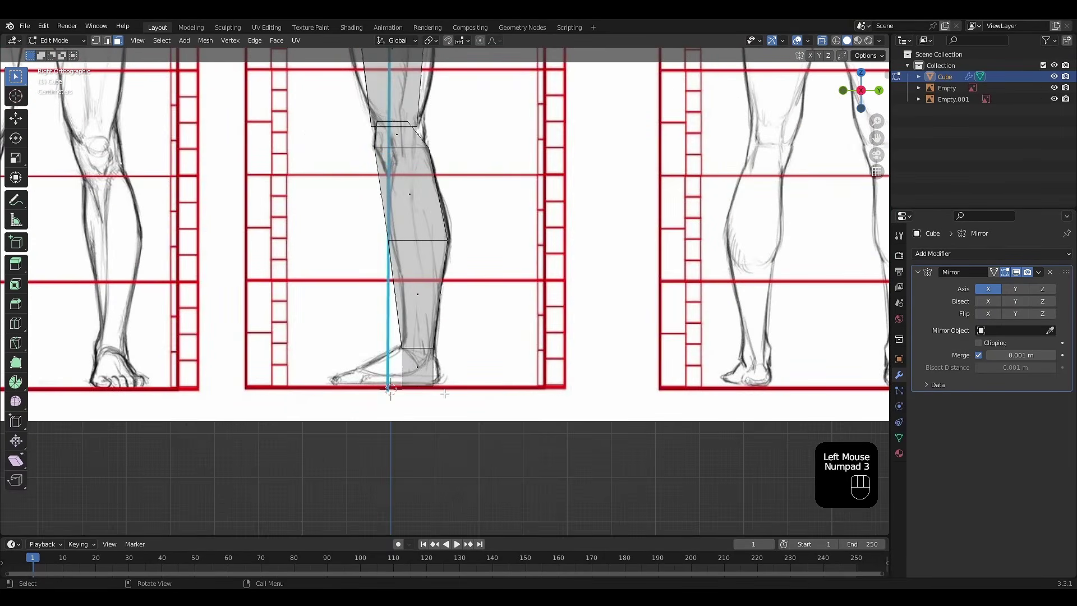
{"action": "key", "text": "e"}
{"action": "left_click", "coordinate": [365, 391]}
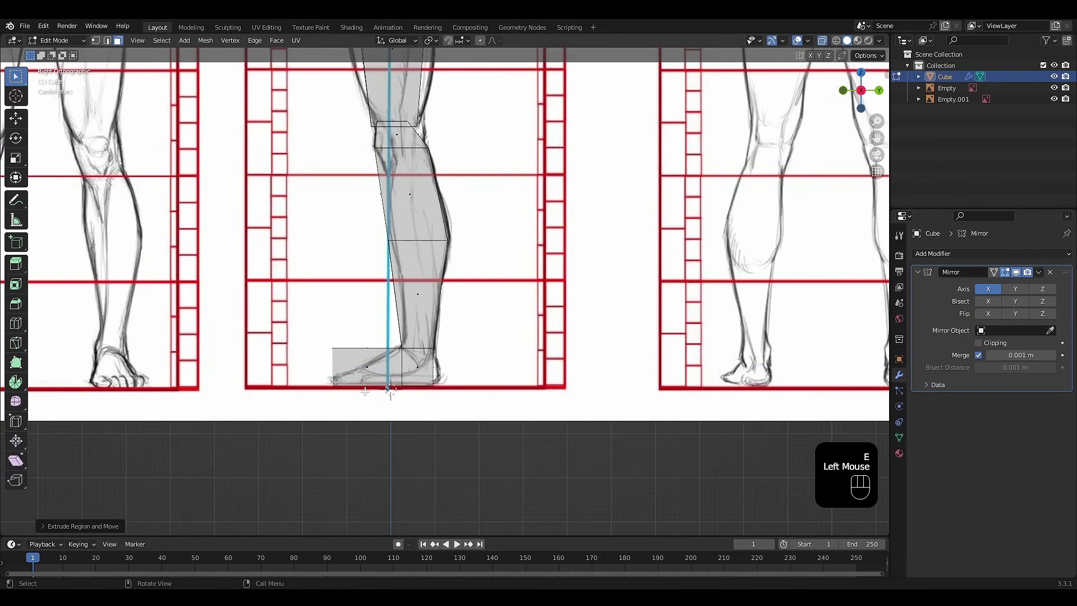
Lower the foot block's upper front vertices along Z to the top of the drawn toes.
{"action": "middle_click_drag", "start_coordinate": [364, 391], "coordinate": [449, 400], "text": "shift"}
{"action": "scroll", "coordinate": [442, 404], "scroll_direction": "up", "scroll_amount": 3}
{"action": "key", "text": "1"}
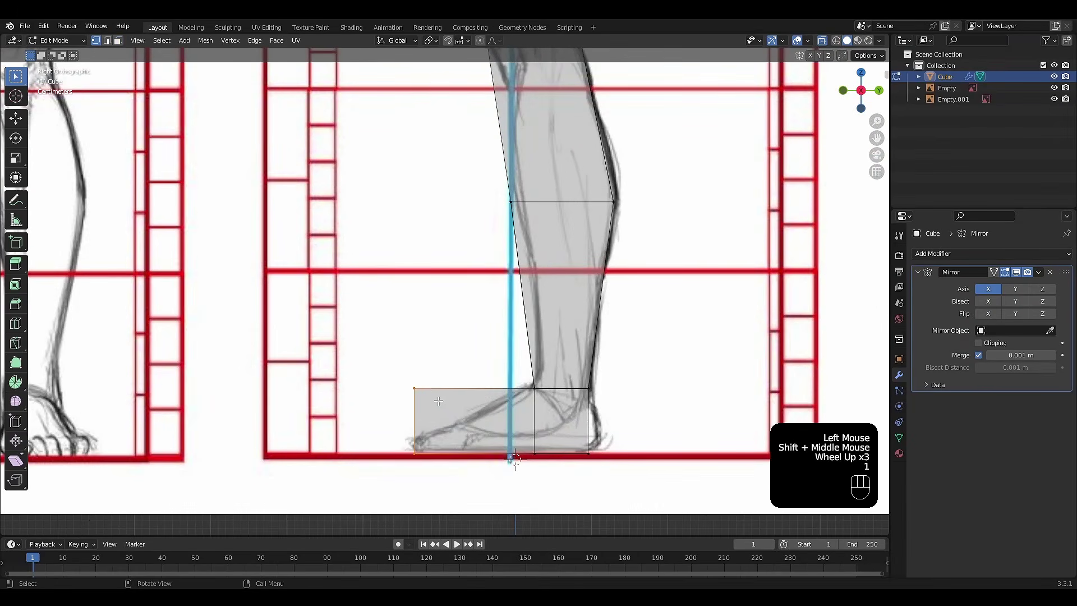
{"action": "left_click_drag", "start_coordinate": [391, 367], "coordinate": [440, 421]}
{"action": "key", "text": "g"}
{"action": "key", "text": "z"}
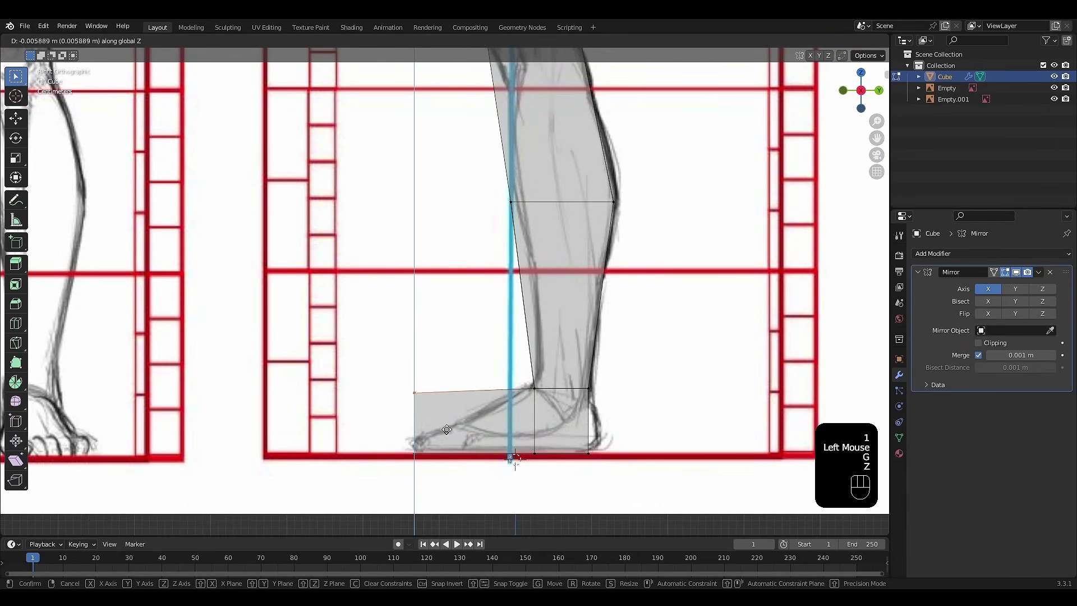
{"action": "left_click", "coordinate": [451, 472]}
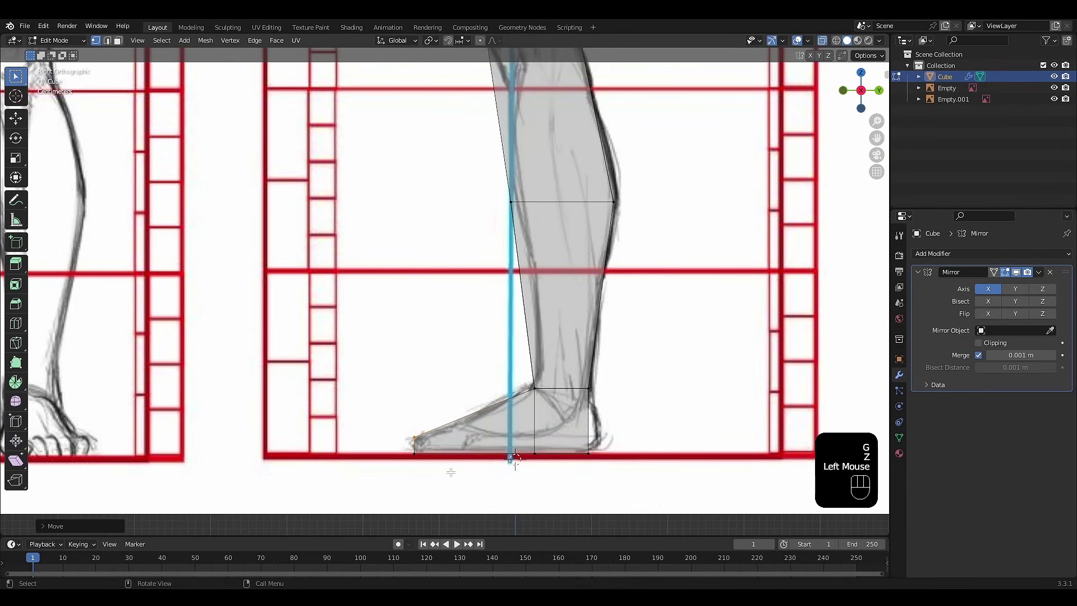
In front view, move the foot block's outer vertices outward along X toward the drawn little toe.
{"action": "key", "text": "KP_1"}
{"action": "scroll", "coordinate": [451, 473], "scroll_direction": "up", "scroll_amount": 2}
{"action": "middle_click_drag", "start_coordinate": [451, 472], "coordinate": [556, 384], "text": "shift"}
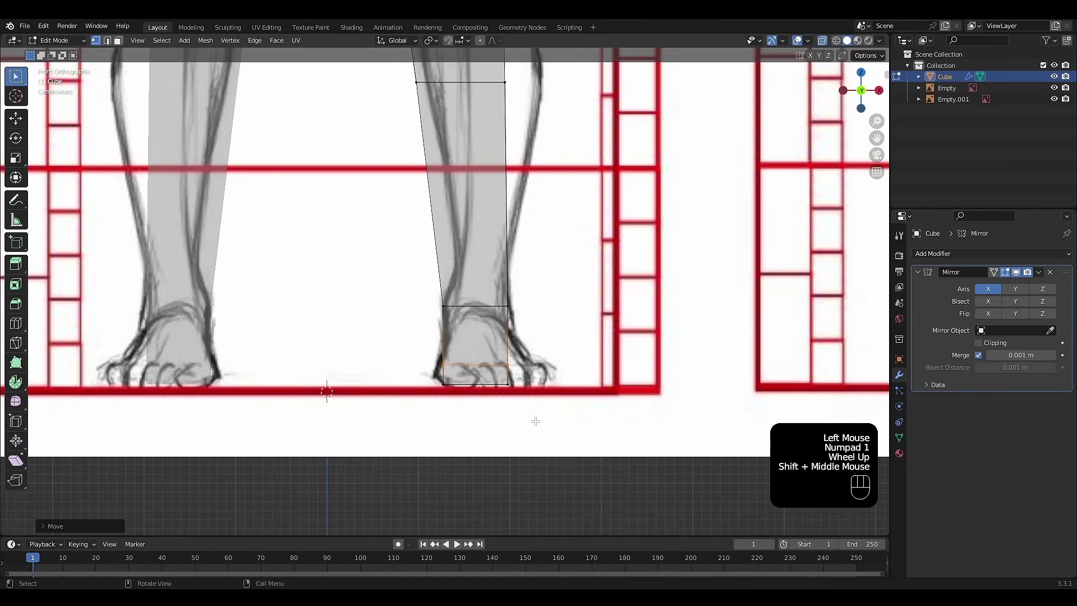
{"action": "left_click", "coordinate": [510, 385]}
{"action": "key", "text": "g"}
{"action": "key", "text": "x"}
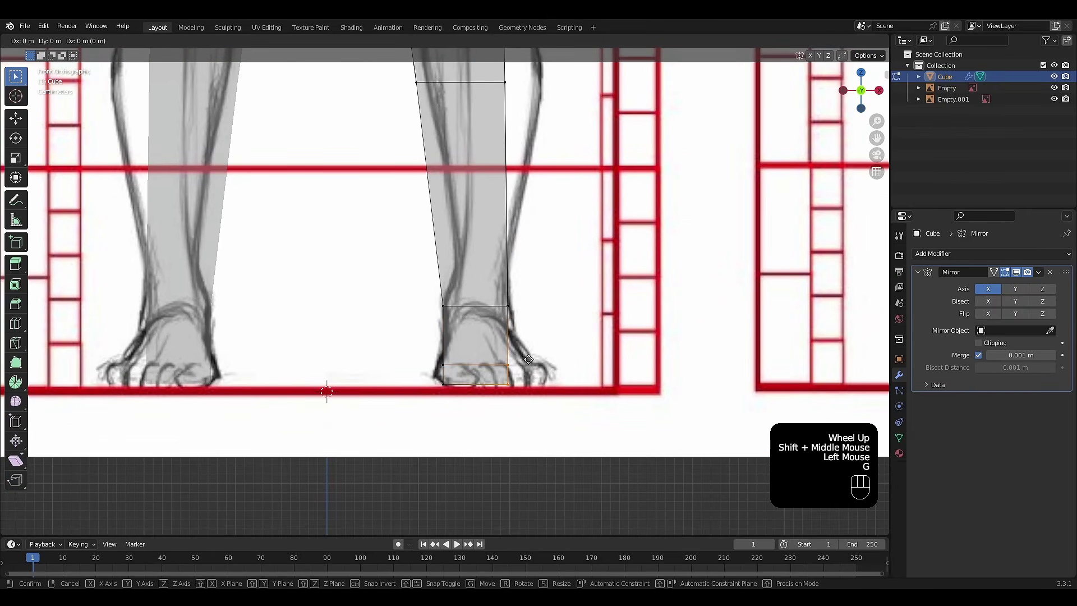
{"action": "left_click", "coordinate": [565, 361]}
Select vertices at the foot block's outer front corner and merge them at the last one selected.
{"action": "middle_click_drag", "start_coordinate": [564, 363], "coordinate": [536, 428]}
{"action": "left_click", "coordinate": [506, 380]}
{"action": "left_click", "coordinate": [481, 409], "text": "shift"}
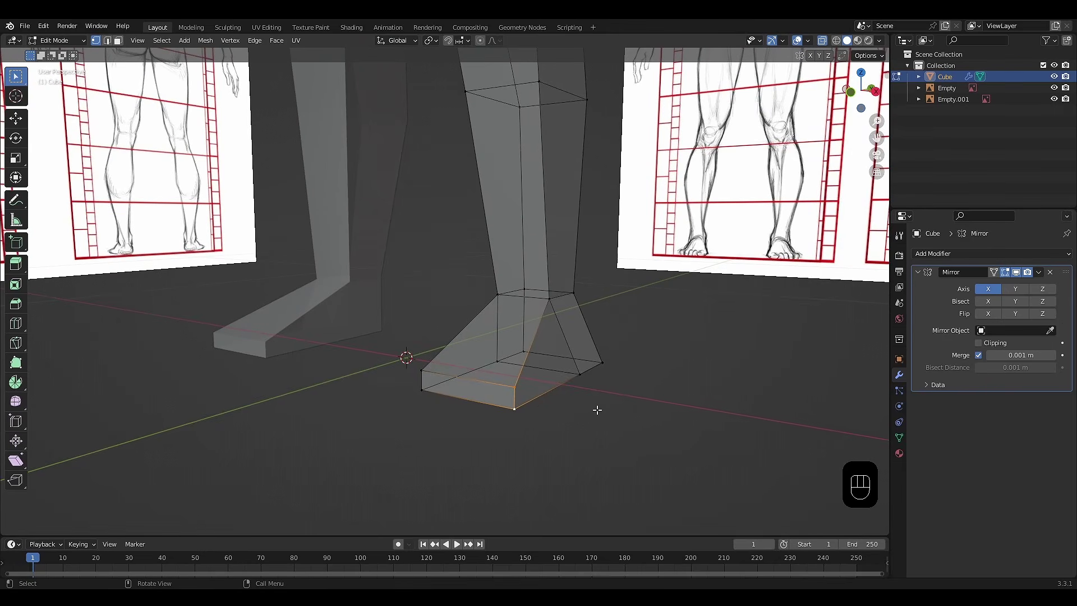
{"action": "key", "text": "m"}
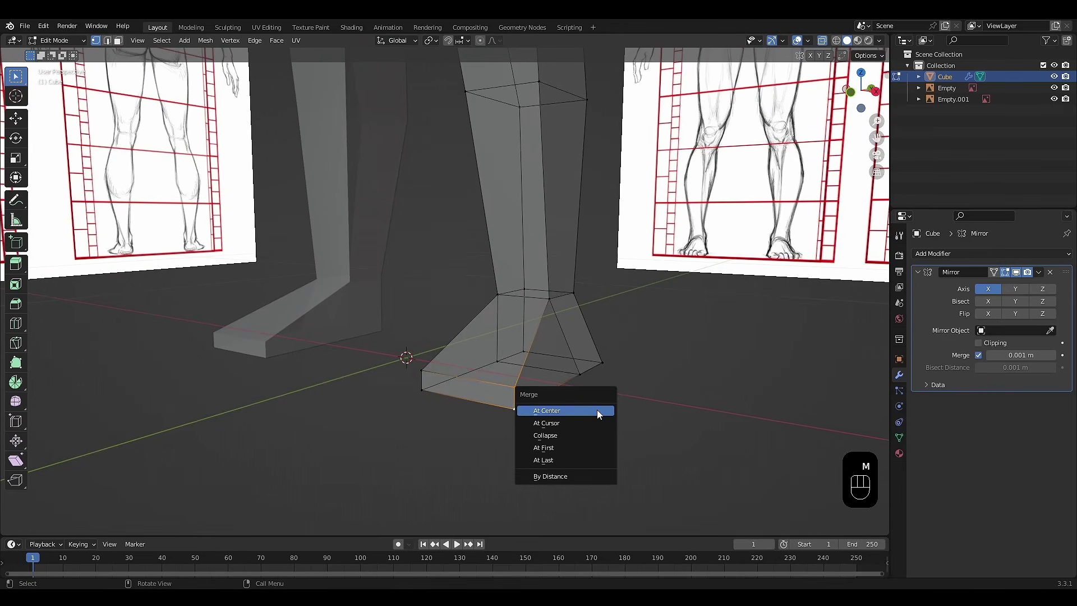
{"action": "left_click", "coordinate": [560, 461]}
Inspect the foot, legs and whole blocked-out body from several angles.
{"action": "mouse_move", "coordinate": [572, 411]}
{"action": "middle_mouse_down"}
{"action": "mouse_move", "coordinate": [539, 407]}
{"action": "mouse_move", "coordinate": [614, 394]}
{"action": "mouse_move", "coordinate": [572, 392]}
{"action": "middle_mouse_up"}
{"action": "scroll", "coordinate": [600, 392], "scroll_direction": "down", "scroll_amount": 1}
{"action": "scroll", "coordinate": [555, 384], "scroll_direction": "down", "scroll_amount": 1}
{"action": "middle_click", "coordinate": [587, 272]}
{"action": "middle_click_drag", "start_coordinate": [587, 272], "coordinate": [612, 216]}
{"action": "middle_click_drag", "start_coordinate": [611, 216], "coordinate": [586, 320], "text": "shift"}
{"action": "scroll", "coordinate": [586, 320], "scroll_direction": "down", "scroll_amount": 1}
{"action": "scroll", "coordinate": [558, 196], "scroll_direction": "down", "scroll_amount": 1}
{"action": "middle_click_drag", "start_coordinate": [539, 185], "coordinate": [561, 373]}
{"action": "scroll", "coordinate": [553, 191], "scroll_direction": "down", "scroll_amount": 1}
{"action": "scroll", "coordinate": [550, 241], "scroll_direction": "up", "scroll_amount": 2}
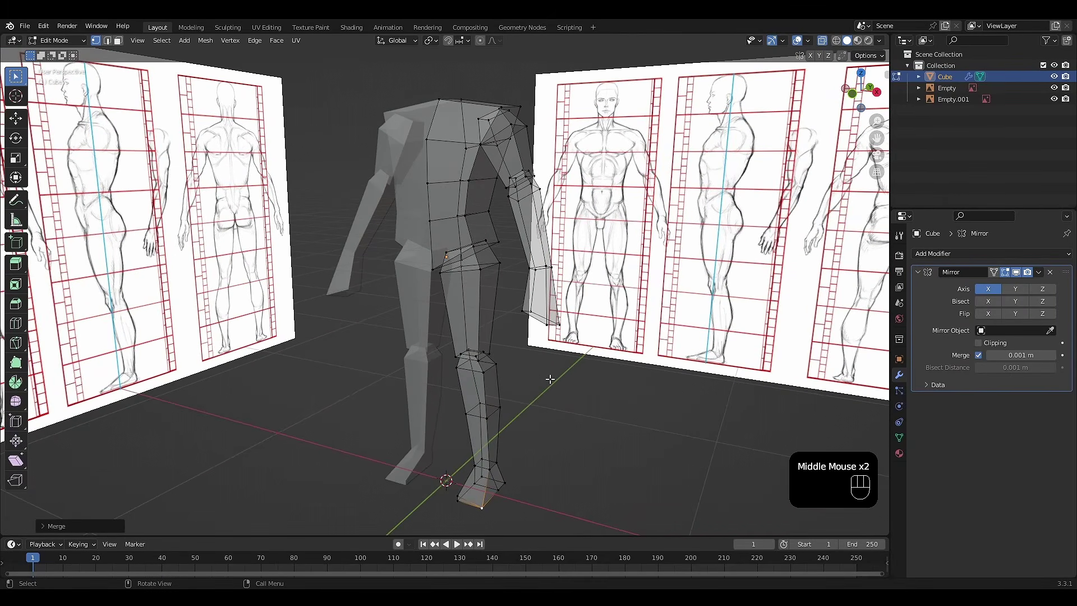
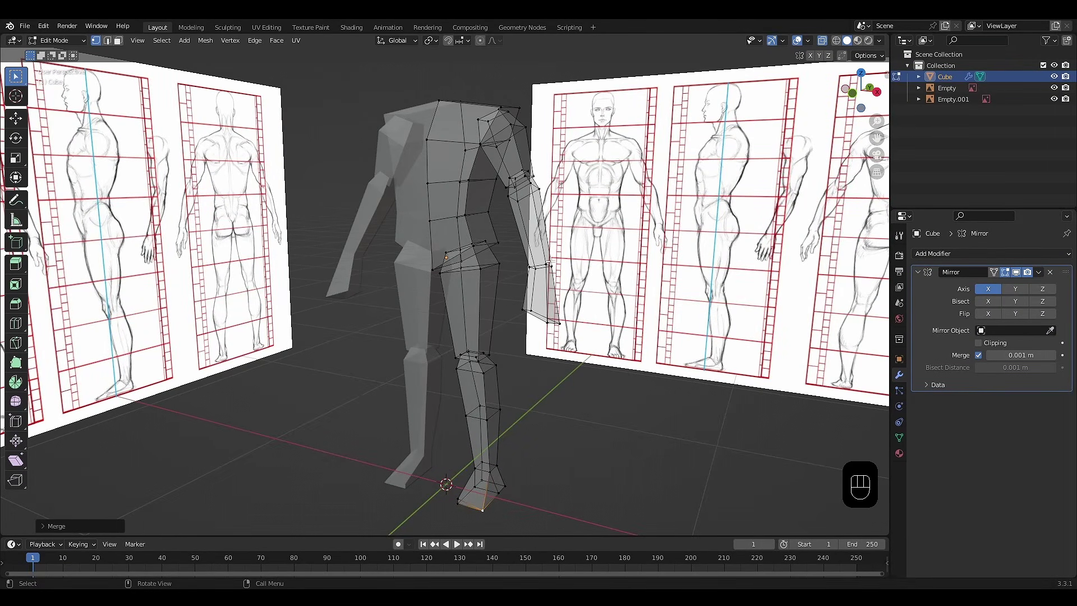
Add a new cube to the body mesh in front view.
{"action": "key", "text": "KP_1"}
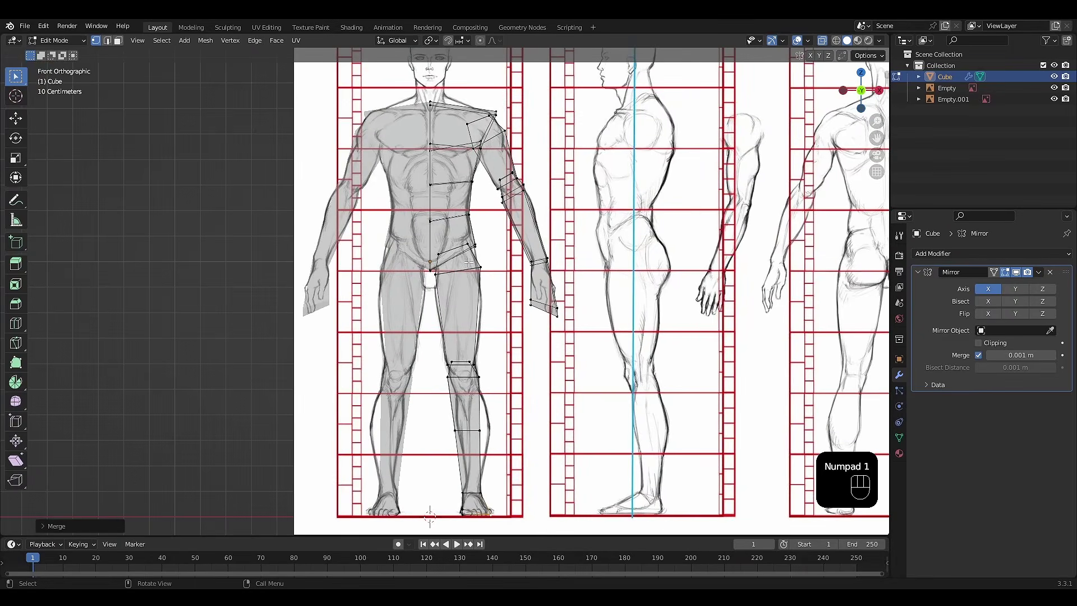
{"action": "key", "text": "shift+a"}
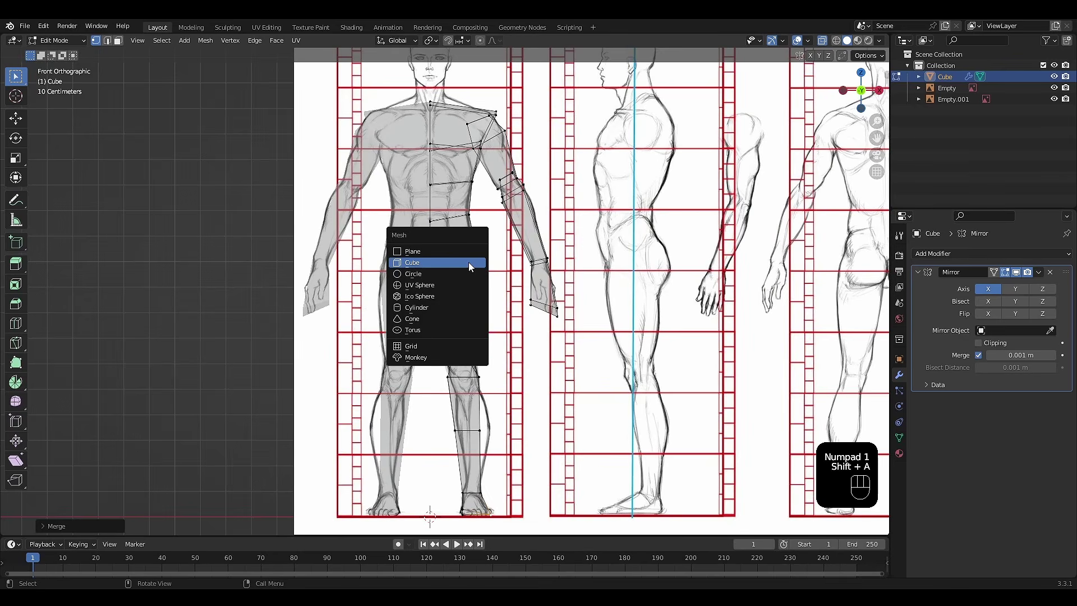
{"action": "left_click", "coordinate": [469, 264]}
{"action": "middle_click_drag", "start_coordinate": [469, 264], "coordinate": [500, 143], "text": "shift"}
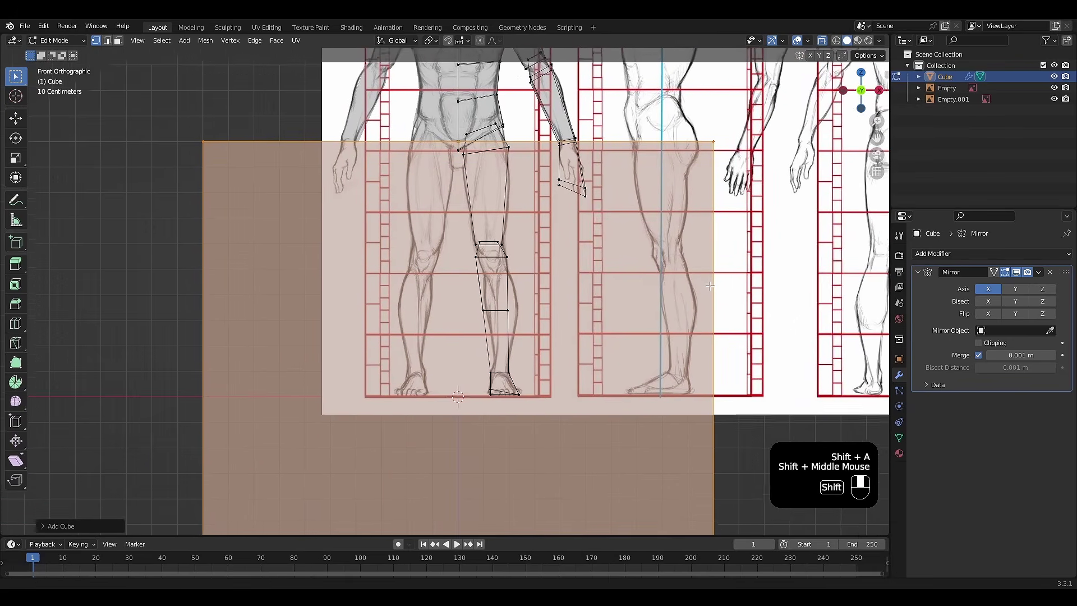
Scale the new cube down to about 0.1 and add a centred vertical loop cut dividing it into two halves.
{"action": "key", "text": "s"}
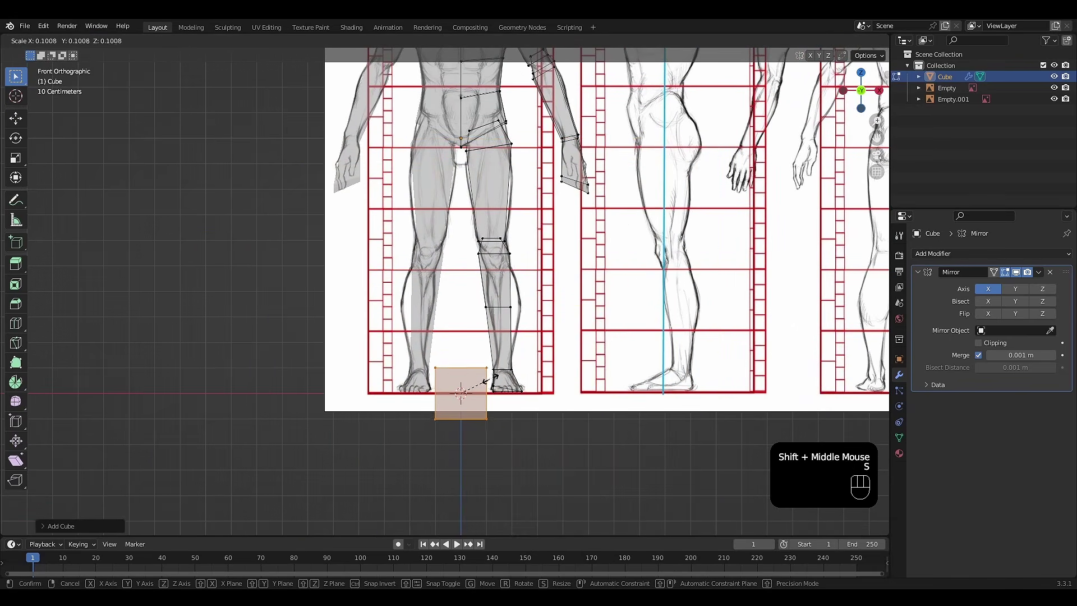
{"action": "left_click", "coordinate": [505, 378]}
{"action": "scroll", "coordinate": [504, 377], "scroll_direction": "up", "scroll_amount": 2}
{"action": "middle_click_drag", "start_coordinate": [468, 432], "coordinate": [454, 334], "text": "shift"}
{"action": "key", "text": "ctrl+r"}
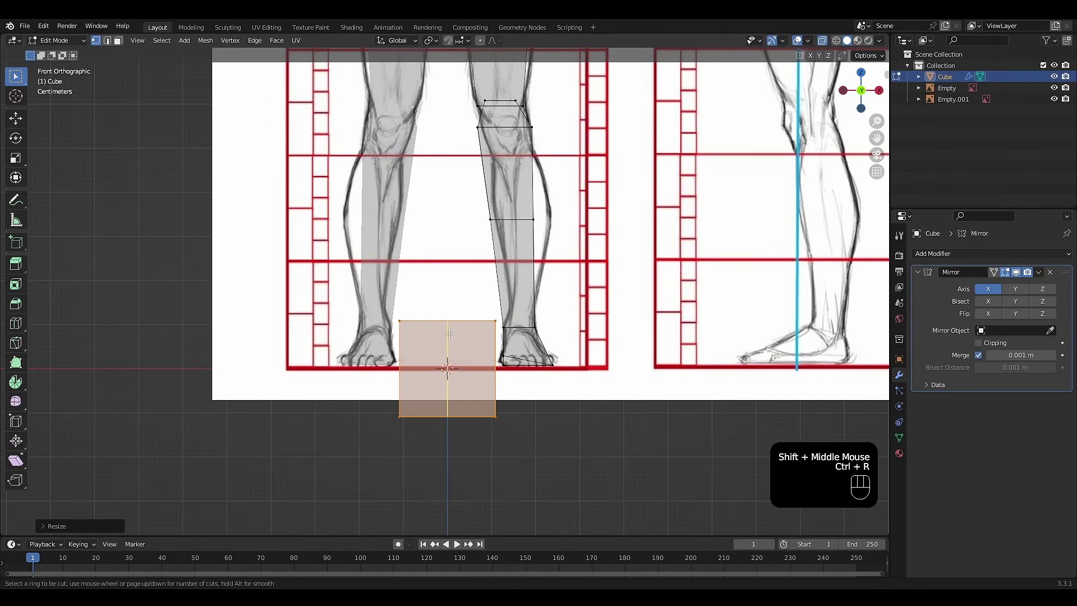
{"action": "right_click", "coordinate": [449, 334]}
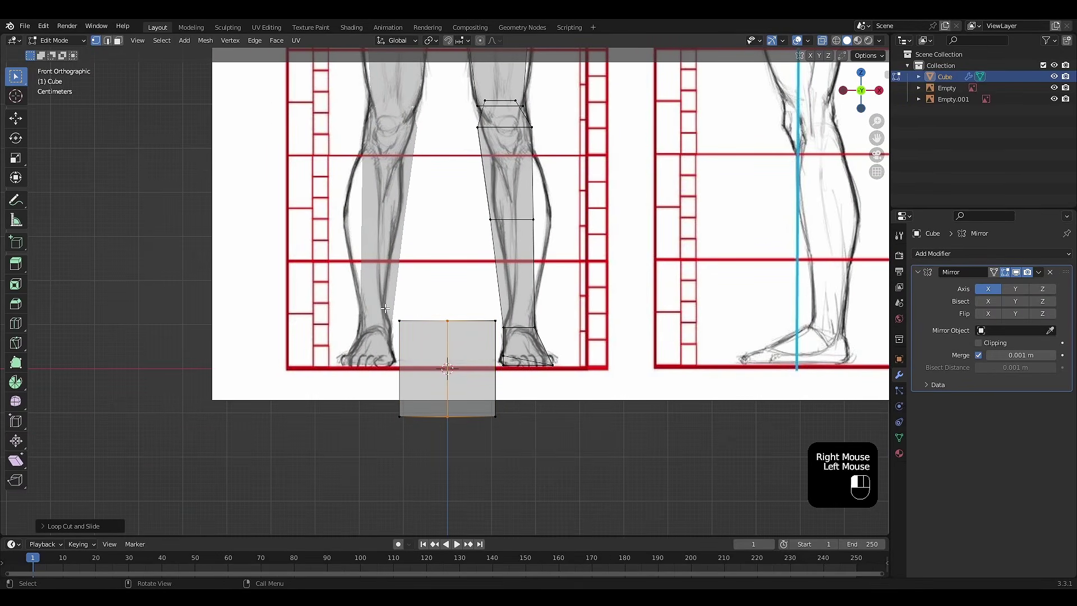
Delete the cube's vertices on the negative X side and enable Clipping on the Mirror modifier.
{"action": "left_click_drag", "start_coordinate": [412, 403], "coordinate": [418, 430]}
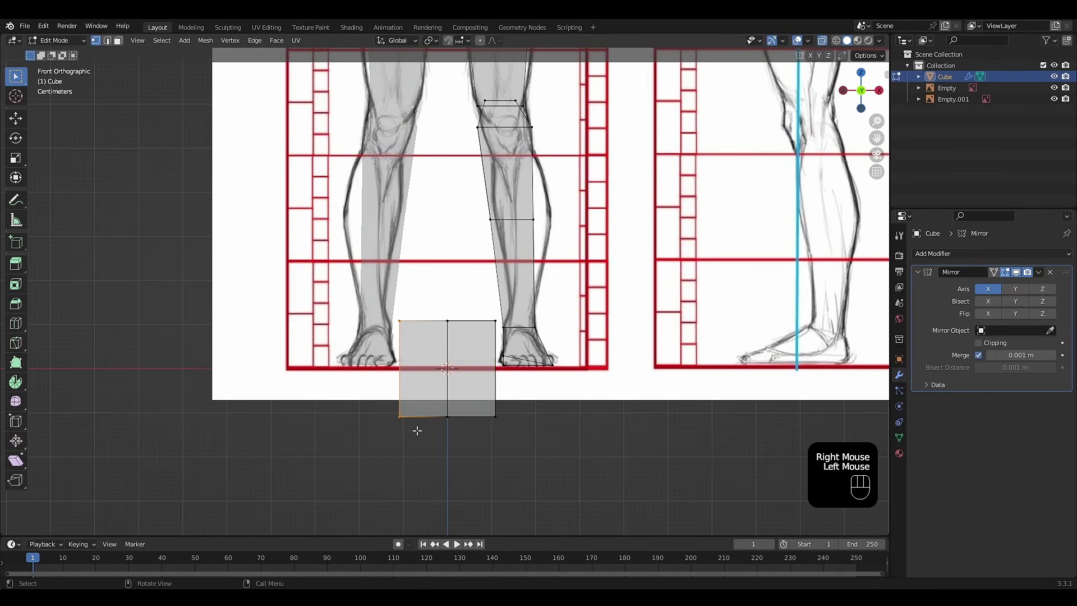
{"action": "key", "text": "x"}
{"action": "left_click", "coordinate": [629, 374]}
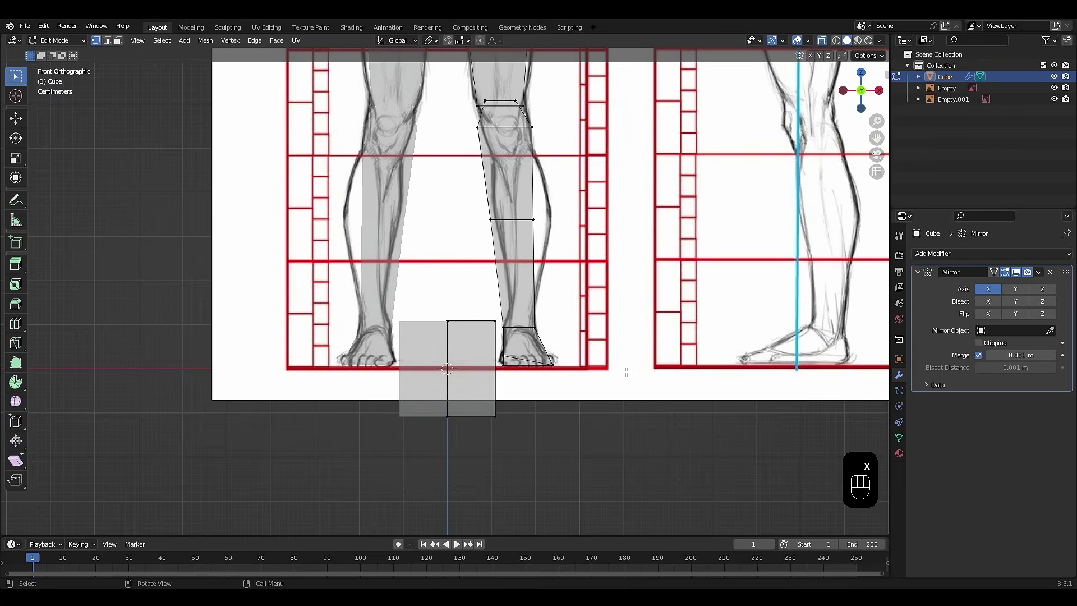
{"action": "left_click", "coordinate": [979, 344]}
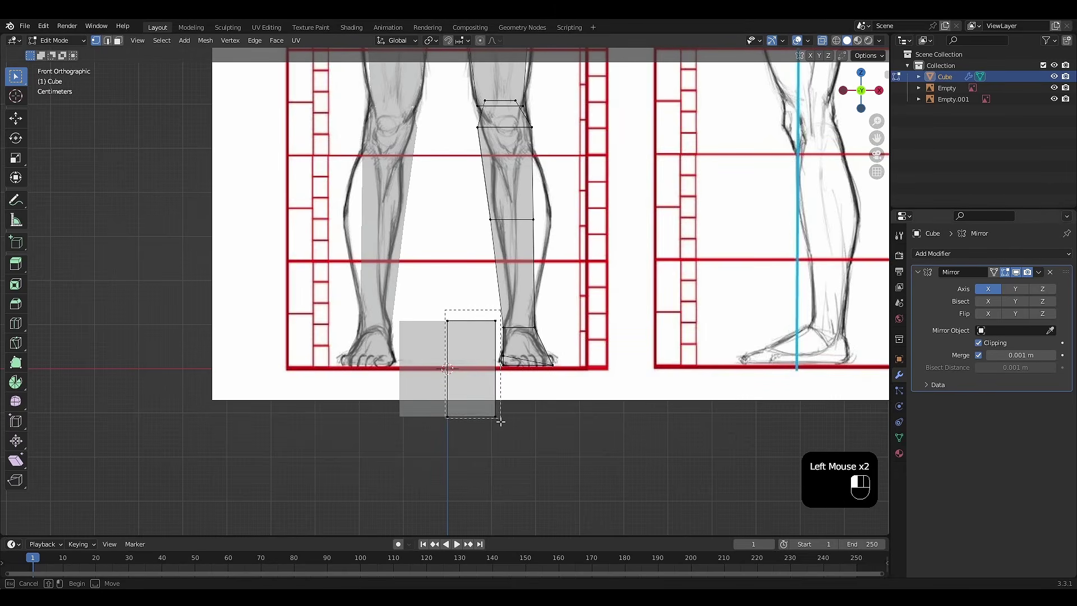
Move the remaining half cube up along Z by about 1.8 m onto the drawn head.
{"action": "left_click_drag", "start_coordinate": [499, 449], "coordinate": [499, 448]}
{"action": "scroll", "coordinate": [507, 423], "scroll_direction": "down", "scroll_amount": 3}
{"action": "middle_click_drag", "start_coordinate": [587, 267], "coordinate": [574, 380], "text": "shift"}
{"action": "key", "text": "g"}
{"action": "key", "text": "z"}
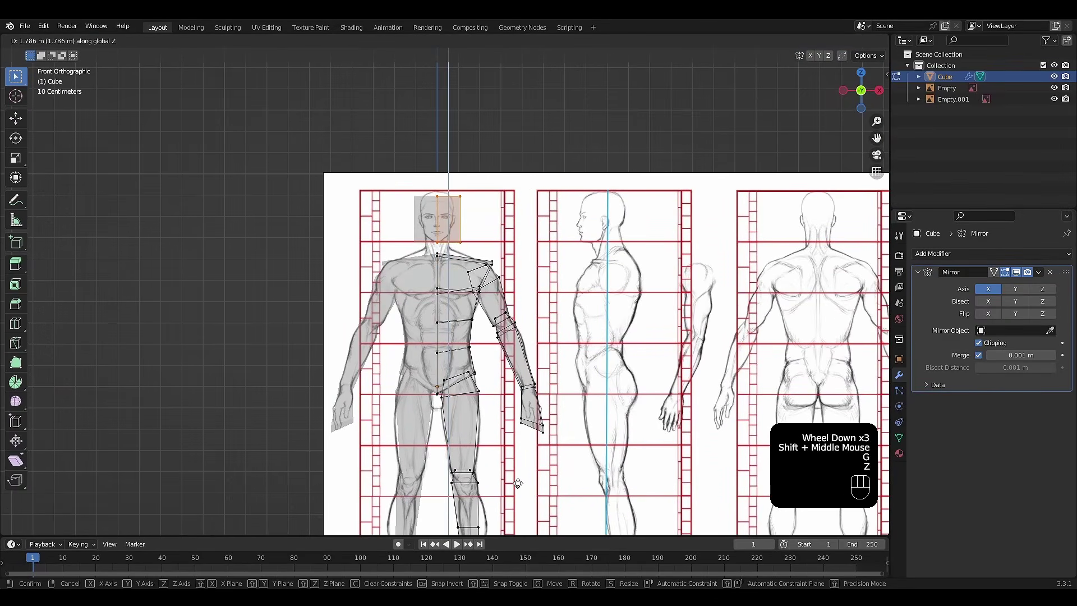
{"action": "left_click", "coordinate": [522, 477]}
Move the head block's outer side vertices inward along X by about 0.036 m to match the drawn head's width.
{"action": "scroll", "coordinate": [522, 477], "scroll_direction": "up", "scroll_amount": 2}
{"action": "middle_click_drag", "start_coordinate": [522, 348], "coordinate": [523, 400], "text": "shift"}
{"action": "scroll", "coordinate": [523, 400], "scroll_direction": "up", "scroll_amount": 2}
{"action": "scroll", "coordinate": [523, 400], "scroll_direction": "up", "scroll_amount": 1}
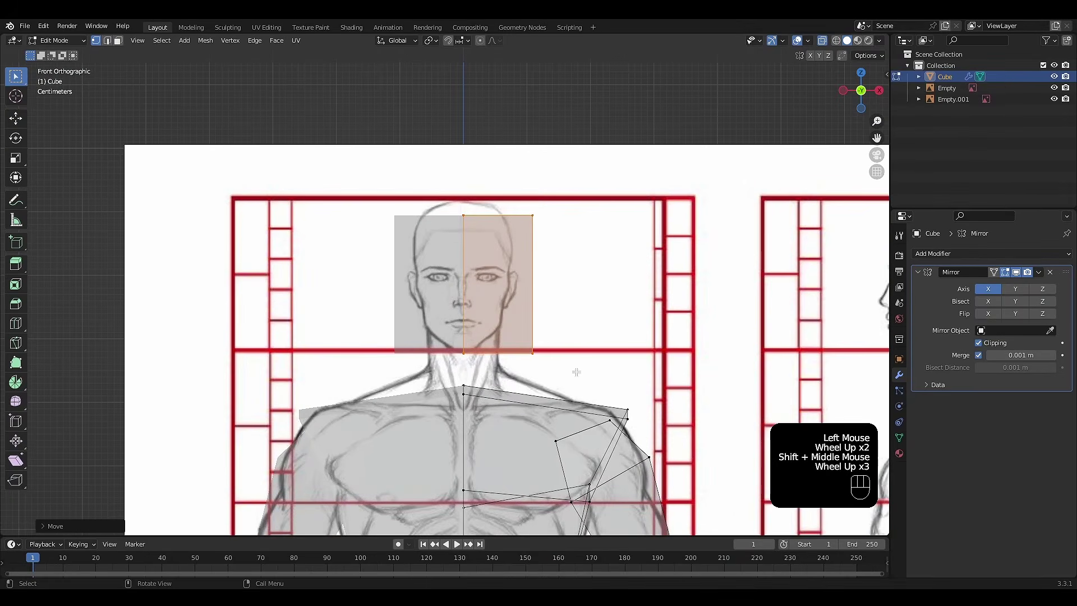
{"action": "middle_click_drag", "start_coordinate": [607, 330], "coordinate": [596, 325], "text": "shift"}
{"action": "left_click_drag", "start_coordinate": [573, 180], "coordinate": [501, 358]}
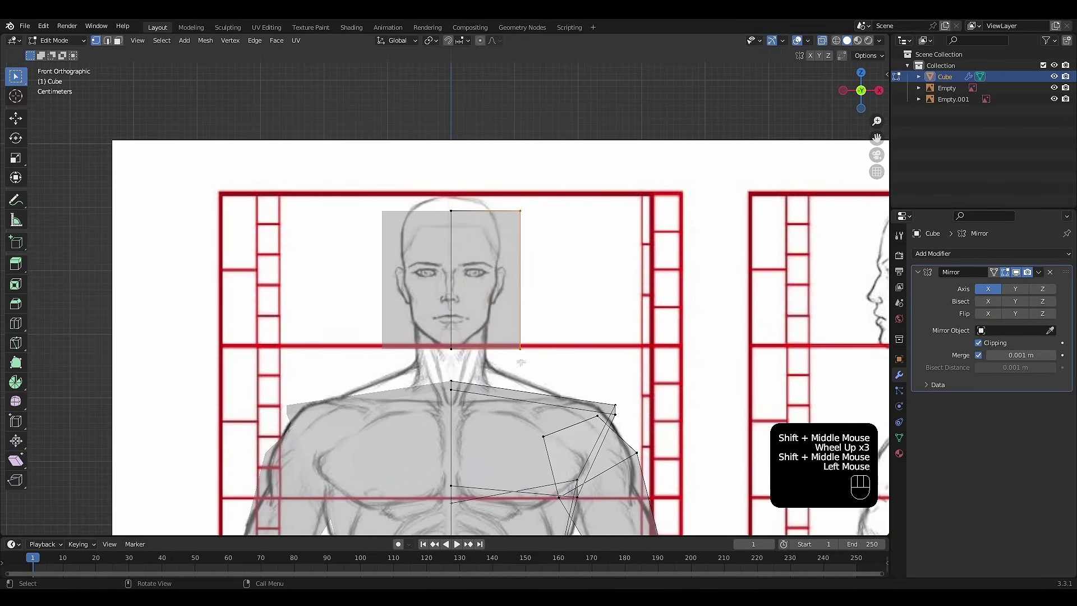
{"action": "key", "text": "g"}
{"action": "key", "text": "x"}
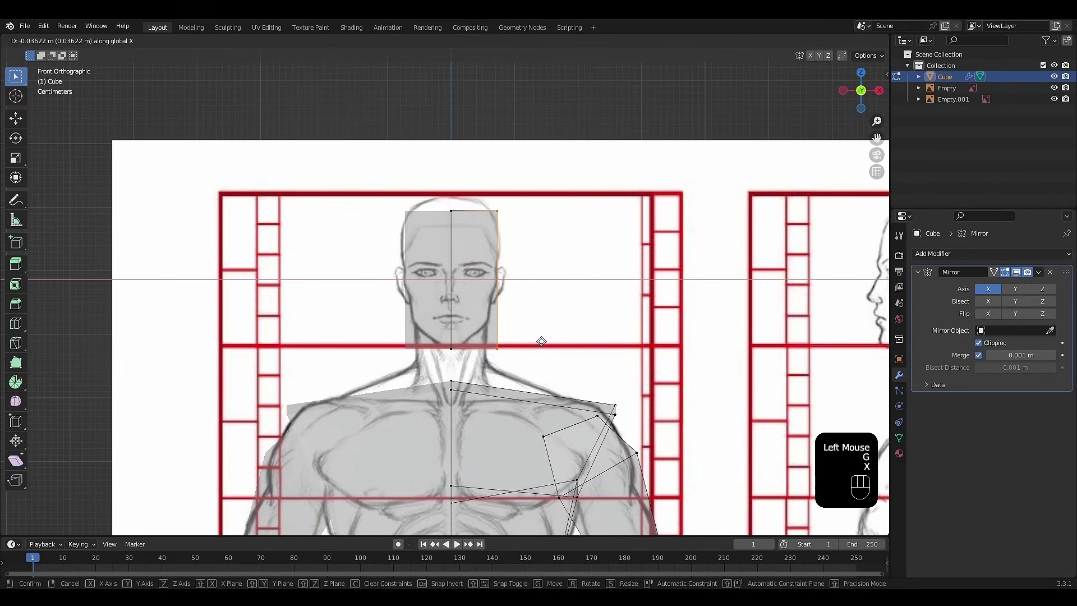
{"action": "left_click", "coordinate": [547, 342]}
Add two centred loop cuts to the head block, one vertical dividing front from back and one horizontal at mid-height.
{"action": "middle_click_drag", "start_coordinate": [543, 340], "coordinate": [526, 344]}
{"action": "scroll", "coordinate": [526, 344], "scroll_direction": "down", "scroll_amount": 2}
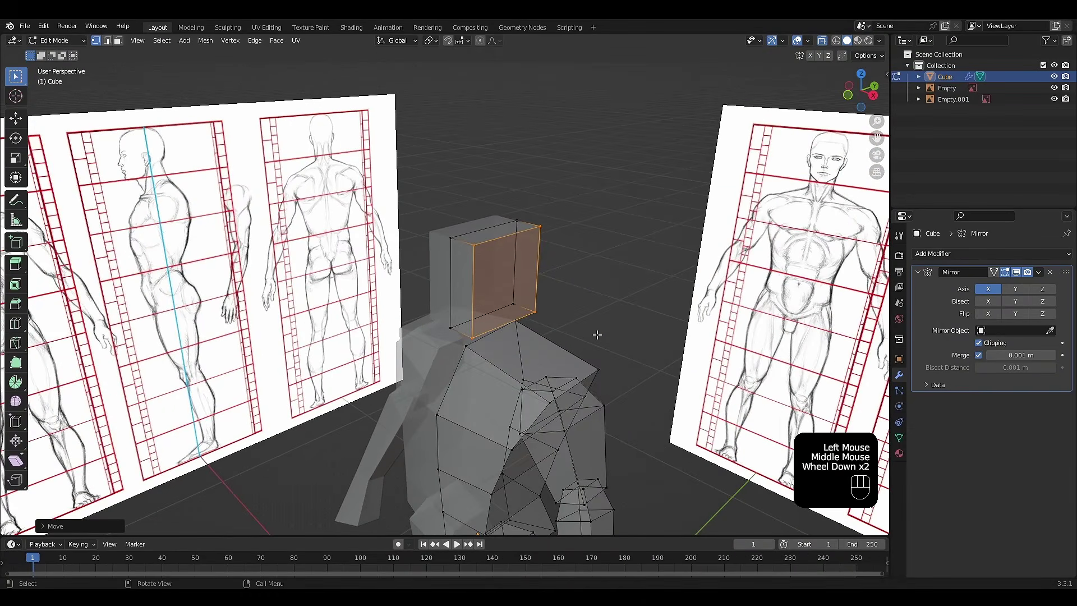
{"action": "middle_click_drag", "start_coordinate": [597, 335], "coordinate": [589, 310], "text": "shift"}
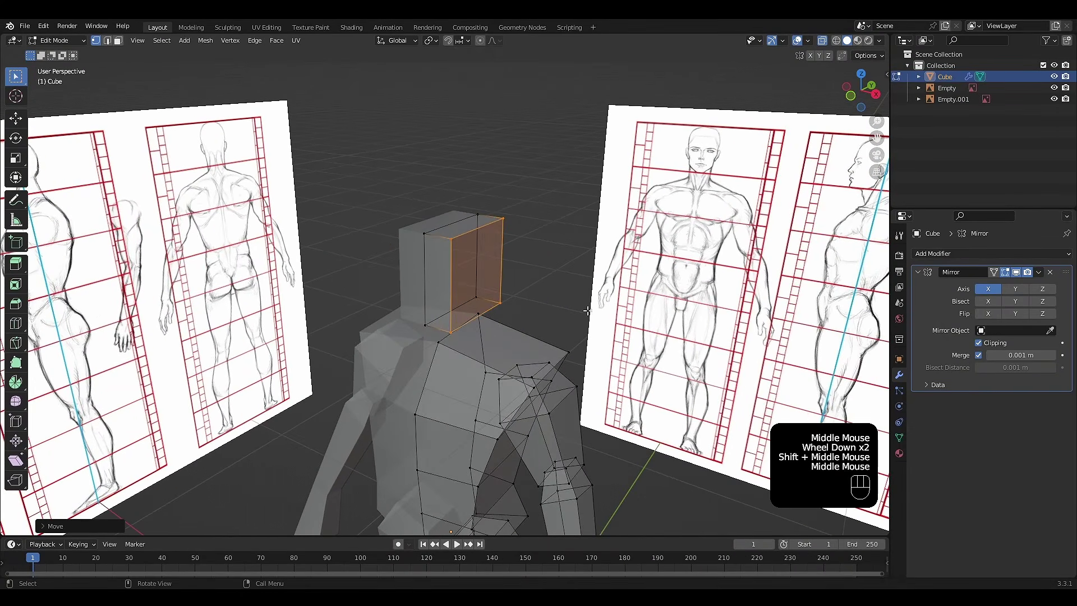
{"action": "key", "text": "ctrl+r"}
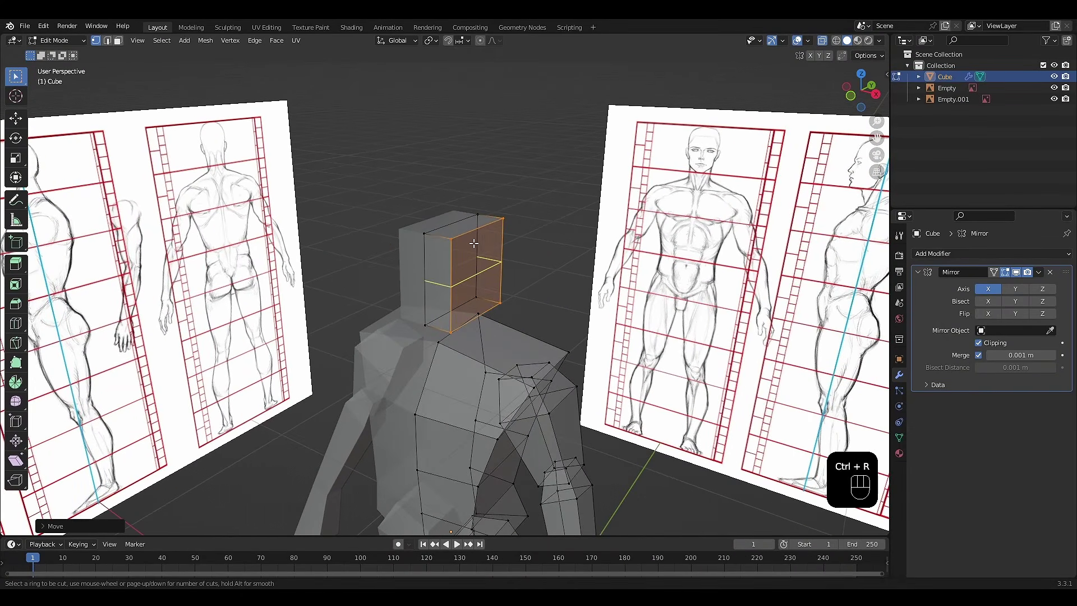
{"action": "left_click", "coordinate": [473, 299]}
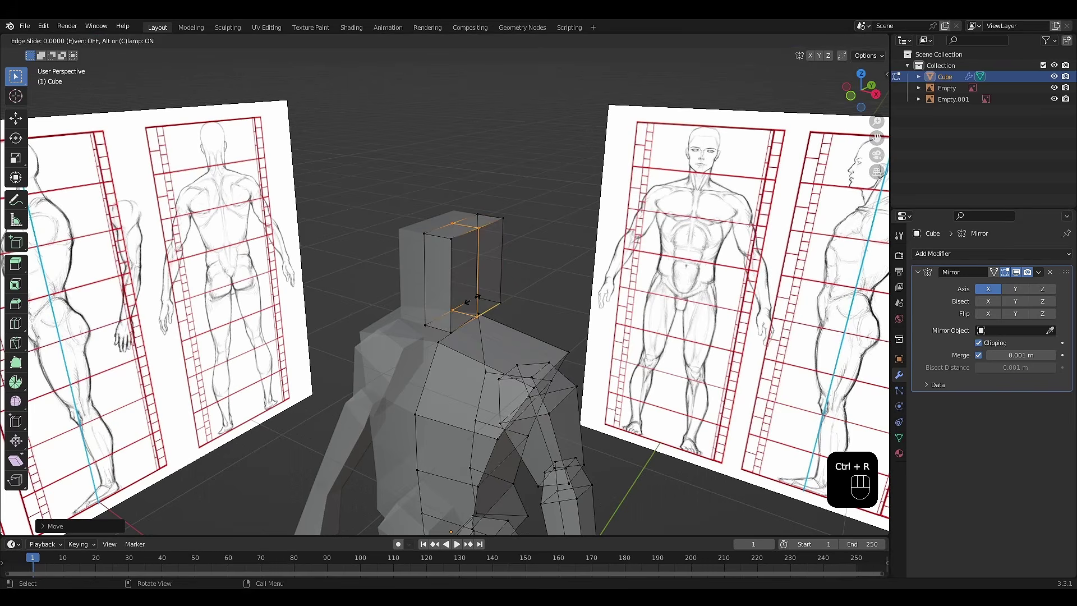
{"action": "right_click", "coordinate": [473, 300]}
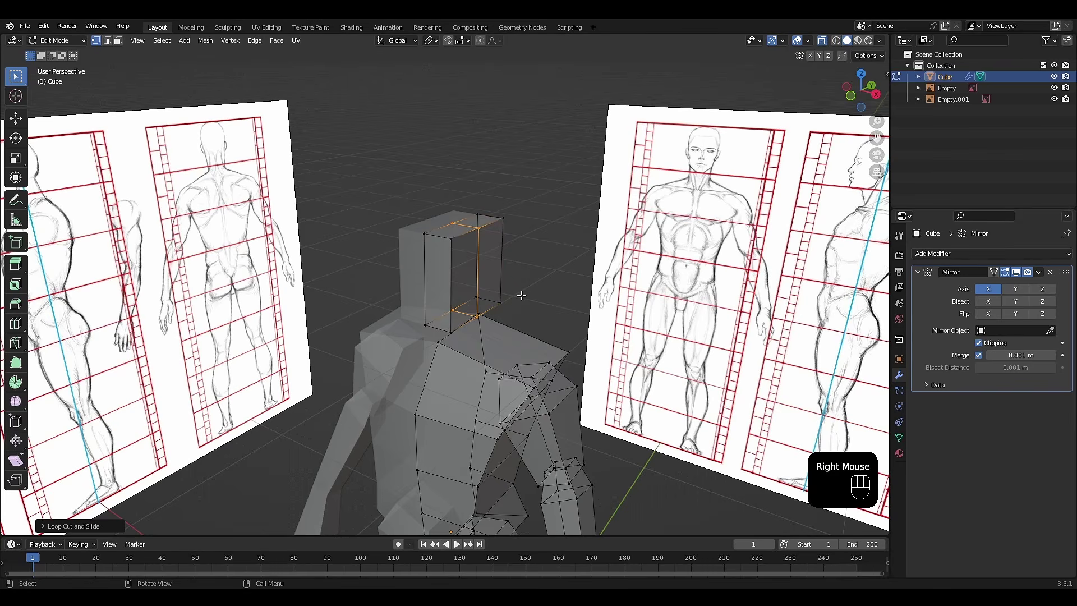
{"action": "key", "text": "ctrl+r"}
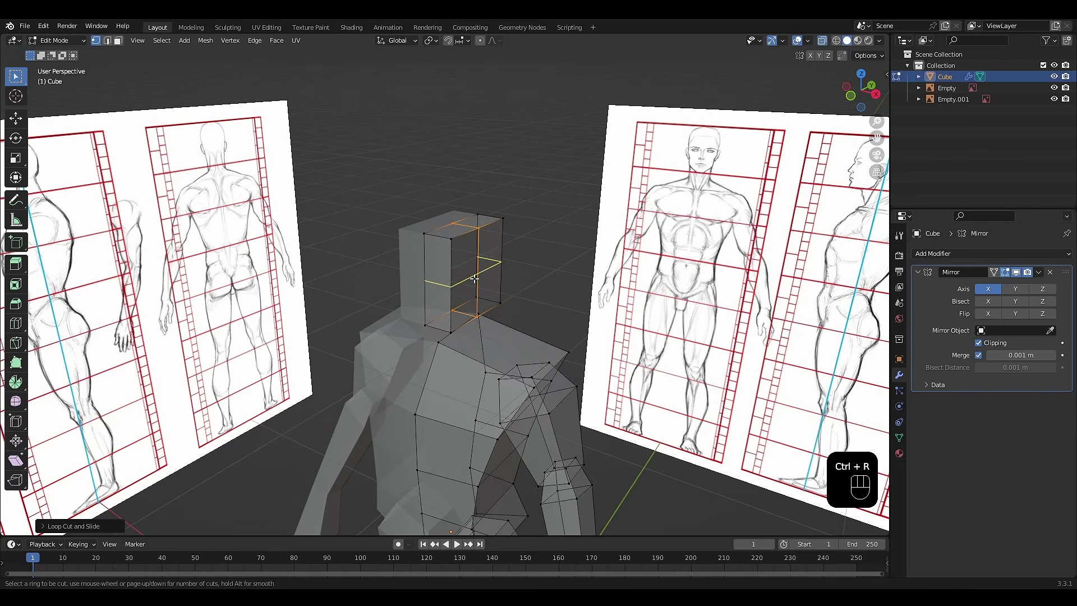
{"action": "left_click", "coordinate": [474, 279]}
{"action": "right_click", "coordinate": [474, 279]}
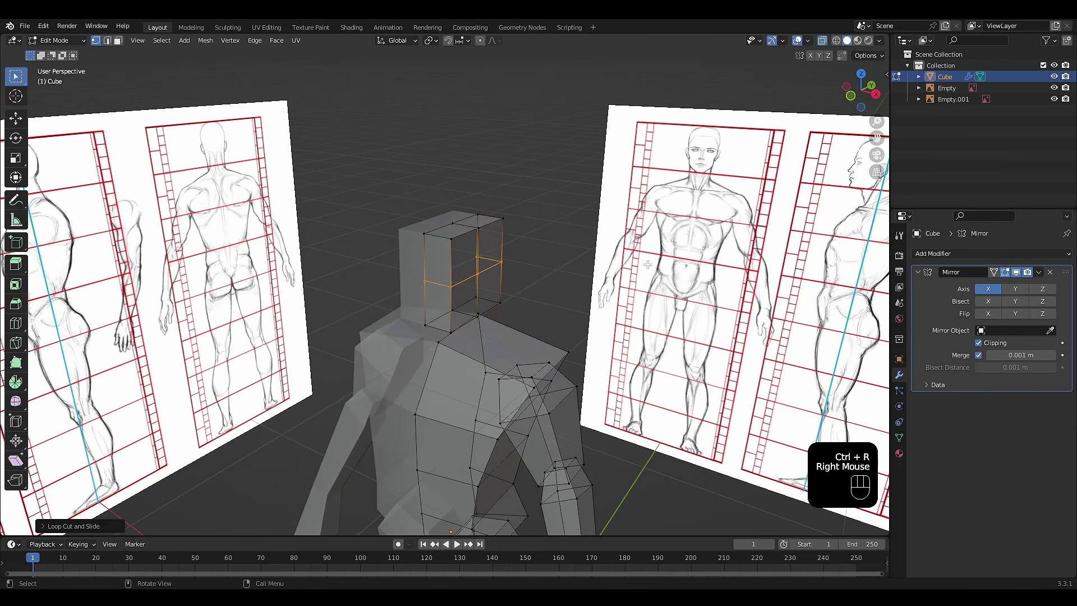
In front view, raise the head block's top centre vertices to the drawn crown and move the mid-height side vertices outward toward the ear.
{"action": "key", "text": "KP_1"}
{"action": "scroll", "coordinate": [645, 264], "scroll_direction": "up", "scroll_amount": 3}
{"action": "mouse_move", "coordinate": [521, 277]}
{"action": "middle_mouse_down", "text": "shift"}
{"action": "mouse_move", "coordinate": [510, 282]}
{"action": "mouse_move", "coordinate": [519, 299]}
{"action": "middle_mouse_up", "text": "shift"}
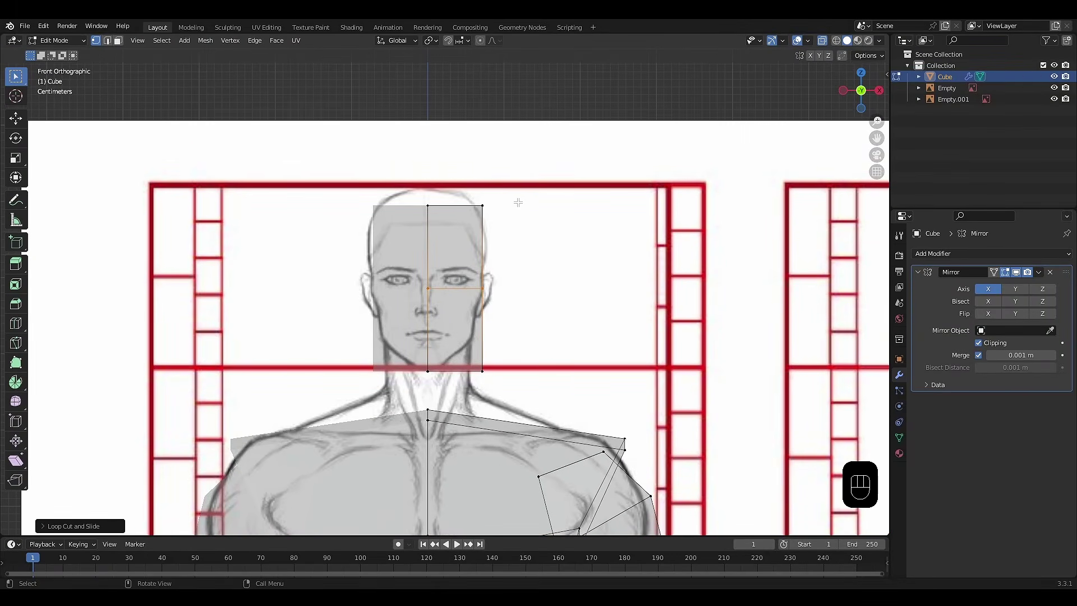
{"action": "middle_click_drag", "start_coordinate": [518, 203], "coordinate": [524, 220], "text": "shift"}
{"action": "scroll", "coordinate": [523, 220], "scroll_direction": "up", "scroll_amount": 2}
{"action": "left_click", "coordinate": [429, 191]}
{"action": "key", "text": "g"}
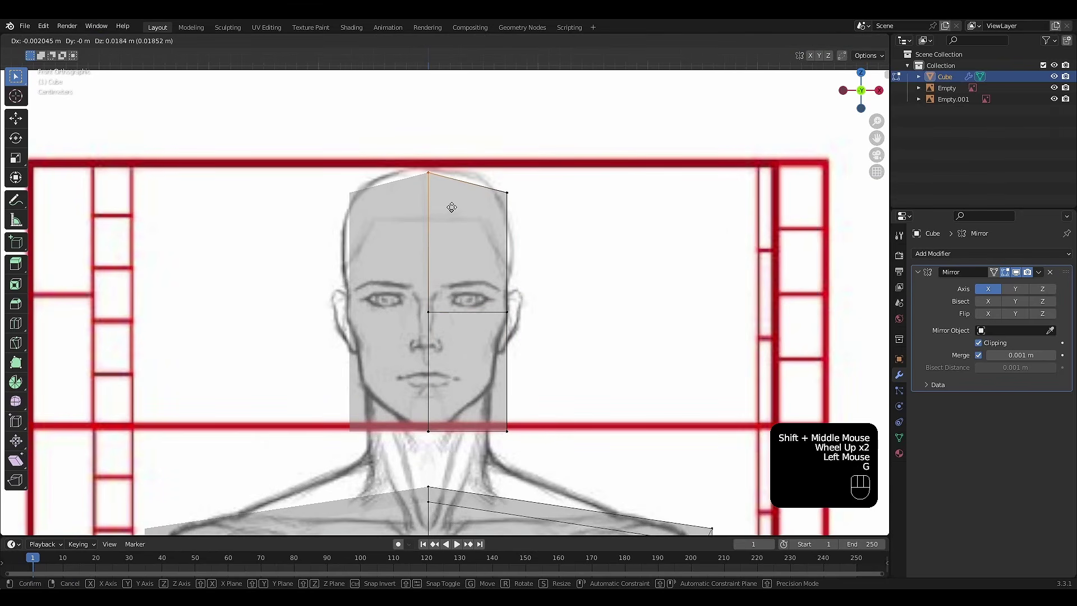
{"action": "left_click", "coordinate": [452, 207]}
{"action": "left_click", "coordinate": [507, 312]}
{"action": "key", "text": "g"}
{"action": "left_click", "coordinate": [546, 314]}
{"action": "middle_click_drag", "start_coordinate": [547, 367], "coordinate": [561, 320], "text": "shift"}
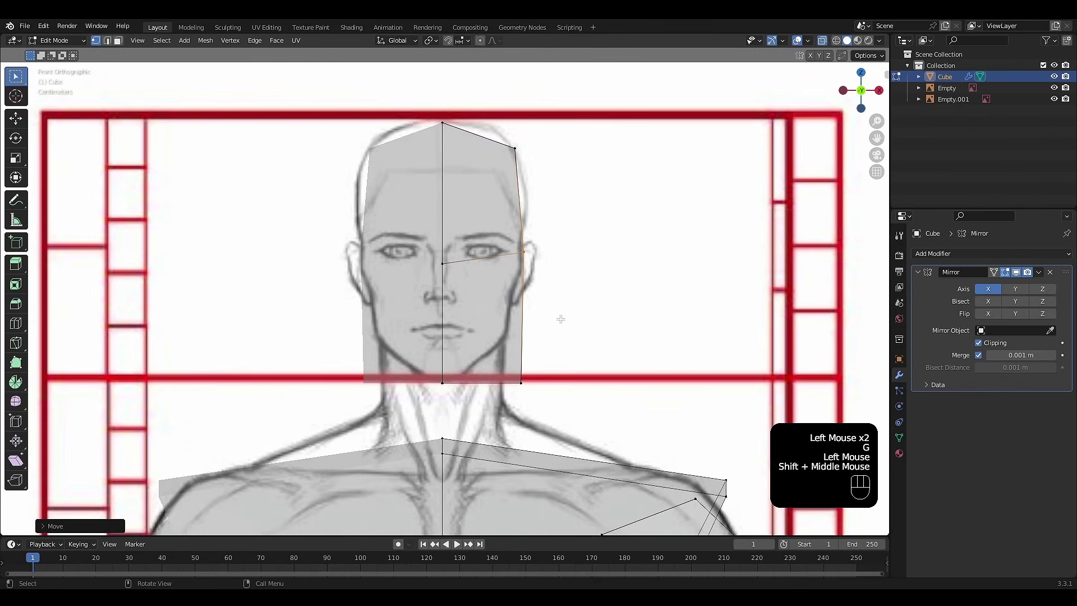
Move the head block's lower outer vertices in to the drawn jaw corner and its bottom centre vertices up to the chin.
{"action": "left_click", "coordinate": [517, 392]}
{"action": "key", "text": "g"}
{"action": "left_click", "coordinate": [503, 350]}
{"action": "left_click", "coordinate": [427, 391]}
{"action": "key", "text": "g"}
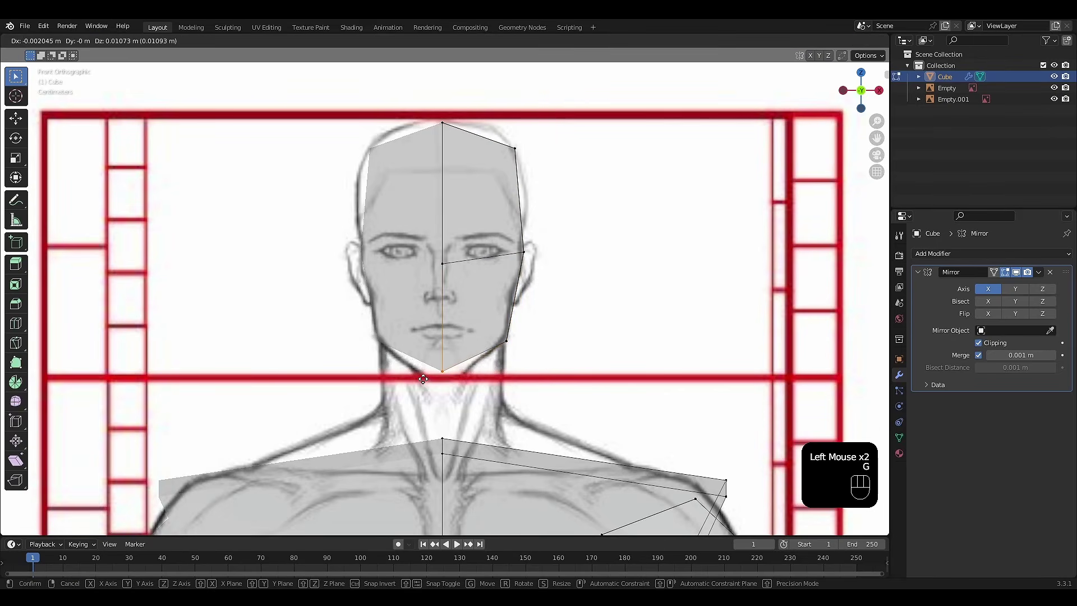
{"action": "left_click", "coordinate": [423, 378]}
{"action": "left_click", "coordinate": [514, 338]}
{"action": "key", "text": "g"}
{"action": "left_click", "coordinate": [512, 341]}
{"action": "left_click", "coordinate": [449, 385]}
{"action": "key", "text": "g"}
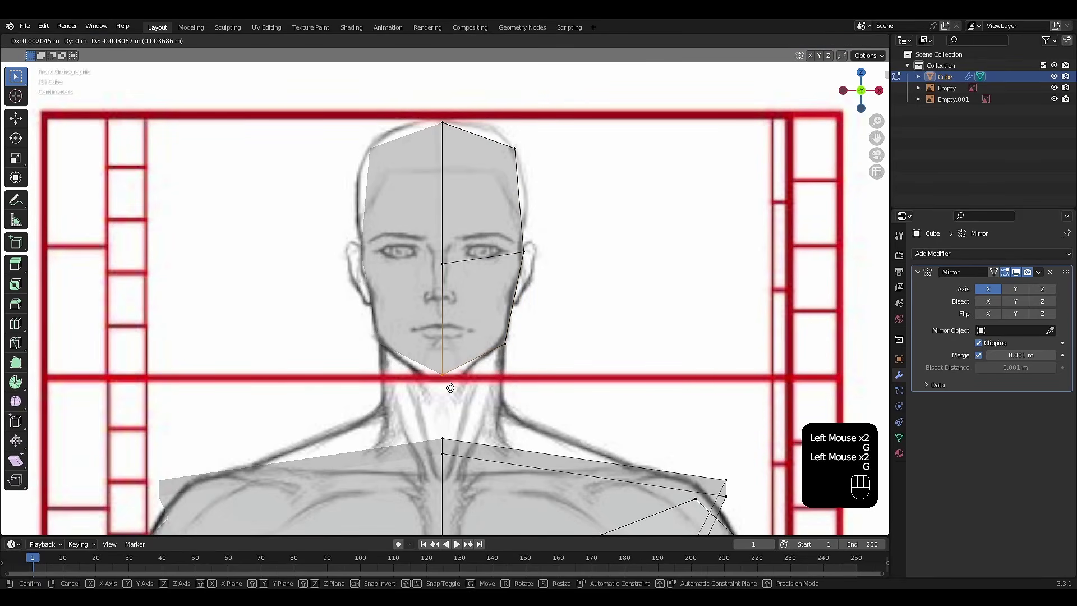
{"action": "left_click", "coordinate": [451, 389]}
In right side view, move the head's front top vertices back toward the hairline and its front middle vertices forward to the nose bridge.
{"action": "scroll", "coordinate": [595, 331], "scroll_direction": "down", "scroll_amount": 1}
{"action": "middle_click_drag", "start_coordinate": [608, 315], "coordinate": [596, 318], "text": "shift"}
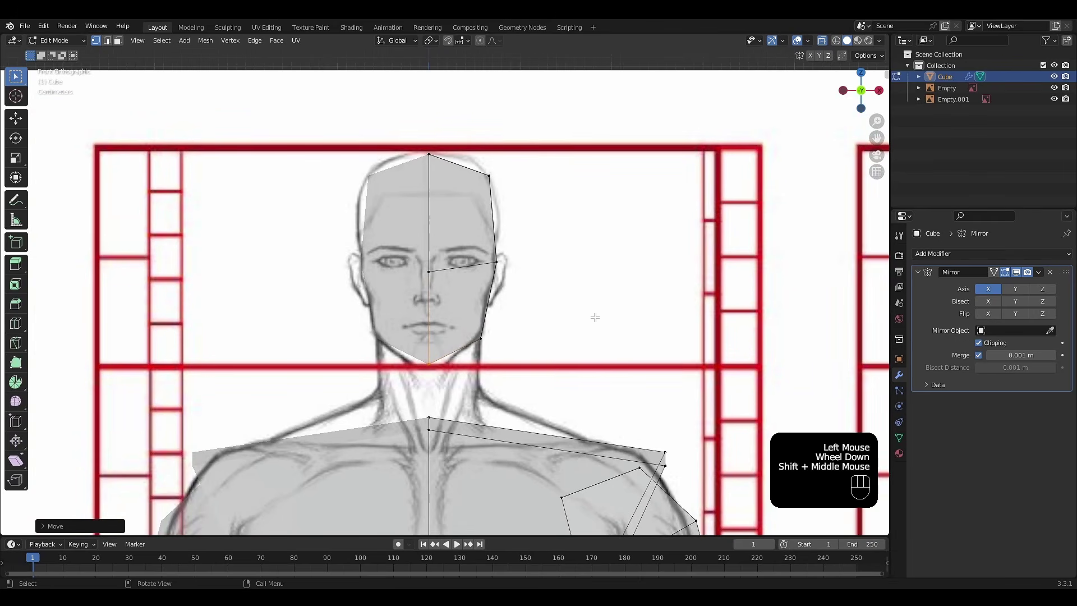
{"action": "key", "text": "KP_3"}
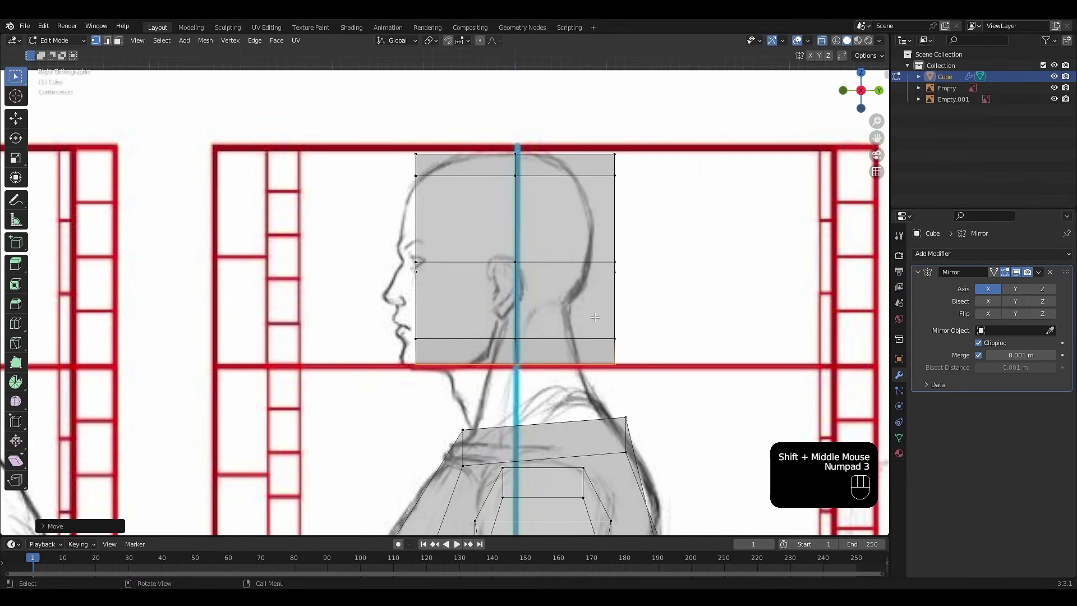
{"action": "middle_click_drag", "start_coordinate": [699, 306], "coordinate": [655, 308], "text": "shift"}
{"action": "scroll", "coordinate": [677, 271], "scroll_direction": "up", "scroll_amount": 1}
{"action": "middle_click_drag", "start_coordinate": [654, 250], "coordinate": [578, 239], "text": "shift"}
{"action": "left_click_drag", "start_coordinate": [302, 178], "coordinate": [350, 227]}
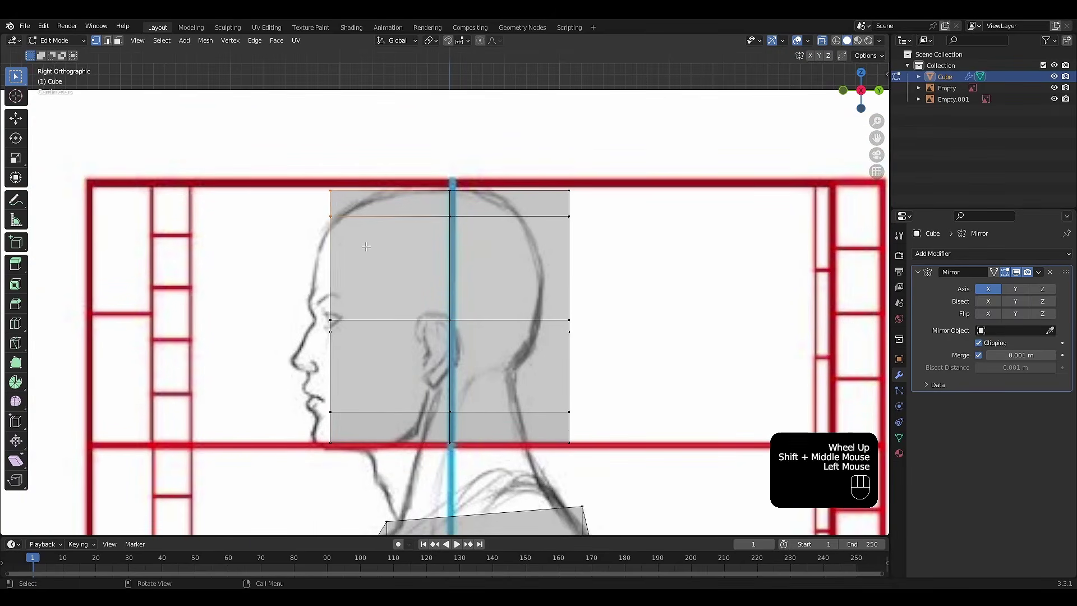
{"action": "key", "text": "g"}
{"action": "left_click", "coordinate": [411, 247]}
{"action": "left_click", "coordinate": [331, 320]}
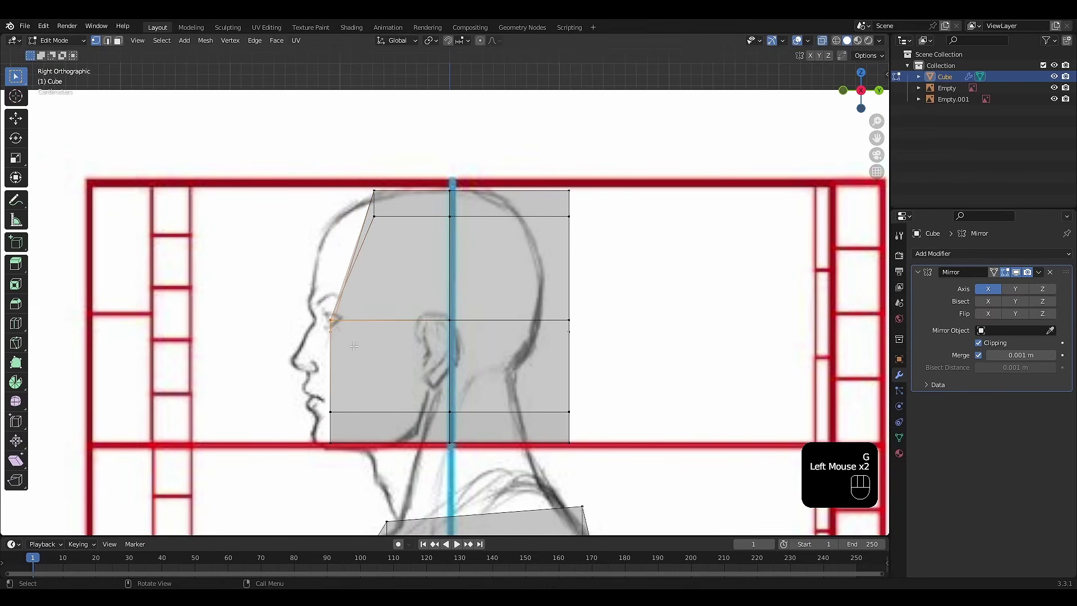
{"action": "key", "text": "g"}
{"action": "left_click", "coordinate": [316, 326]}
{"action": "middle_click_drag", "start_coordinate": [315, 402], "coordinate": [307, 370], "text": "shift"}
{"action": "left_click", "coordinate": [324, 382]}
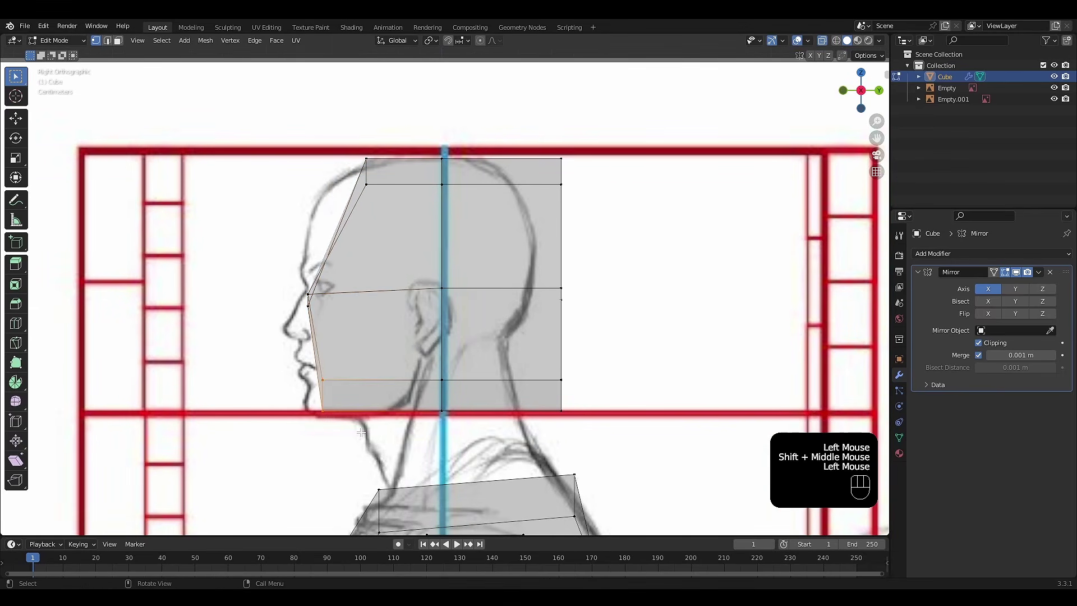
{"action": "key", "text": "g"}
{"action": "key", "text": "y"}
{"action": "right_click", "coordinate": [346, 387]}
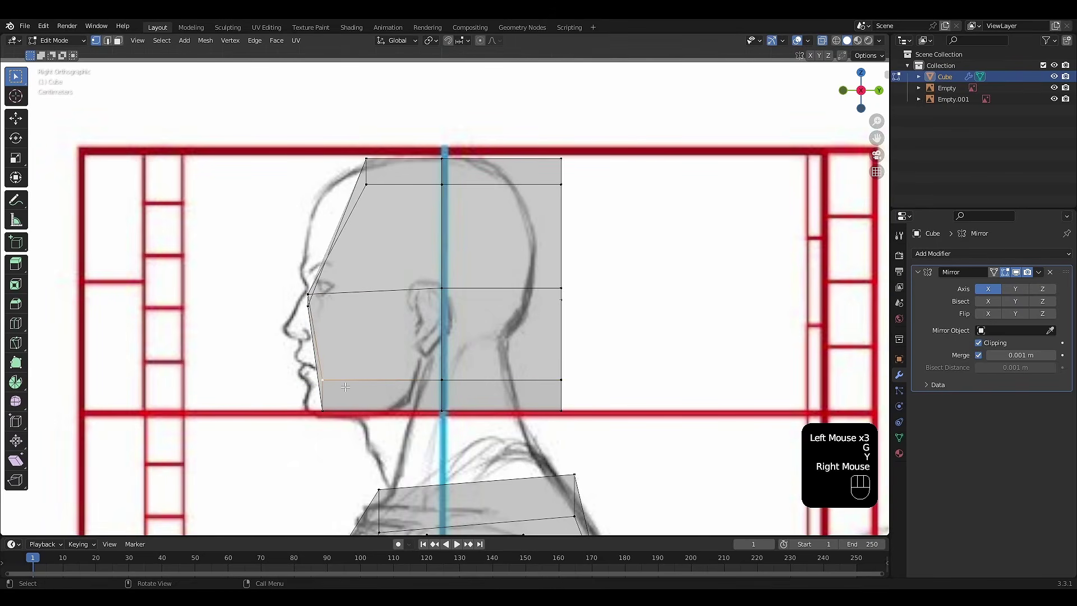
Raise the head's lower middle vertices to the jaw hinge below the ear and its lower back vertices to the skull base.
{"action": "left_click_drag", "start_coordinate": [462, 364], "coordinate": [431, 432]}
{"action": "key", "text": "g"}
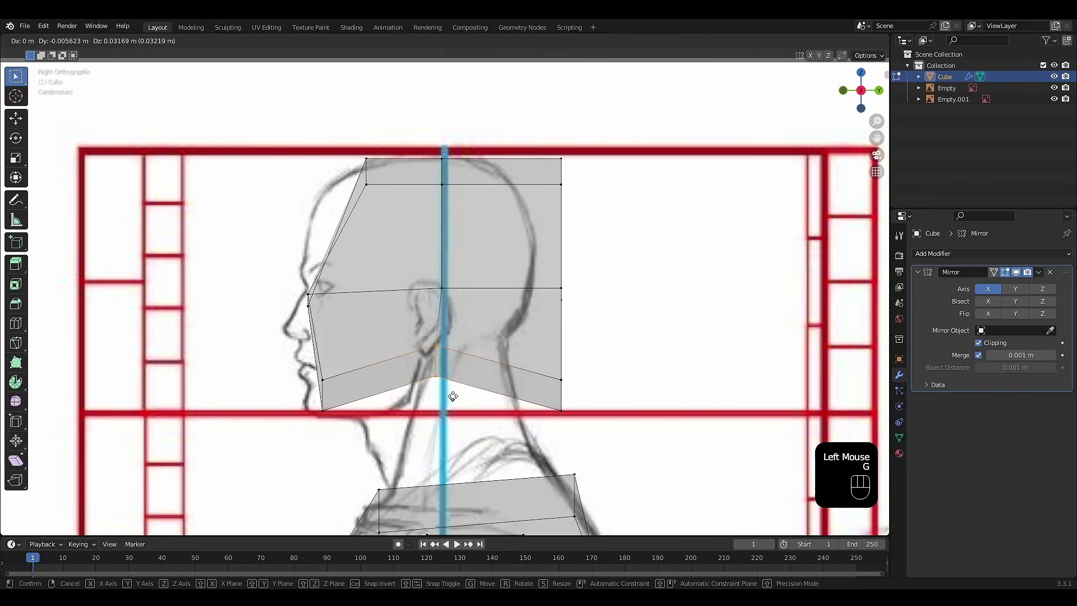
{"action": "left_click", "coordinate": [453, 397]}
{"action": "left_click_drag", "start_coordinate": [594, 353], "coordinate": [517, 422]}
{"action": "key", "text": "g"}
{"action": "left_click", "coordinate": [490, 348]}
Move the head's back middle and back top vertices up and inward to follow the drawn rear skull outline.
{"action": "left_click", "coordinate": [575, 317]}
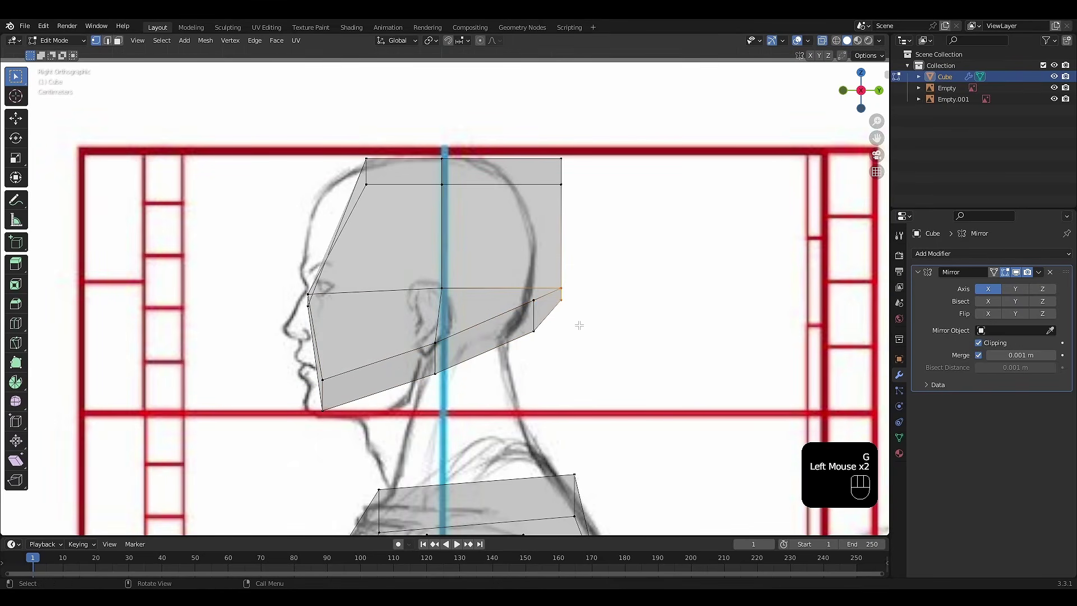
{"action": "key", "text": "g"}
{"action": "left_click", "coordinate": [523, 146]}
{"action": "left_click", "coordinate": [561, 168]}
{"action": "key", "text": "g"}
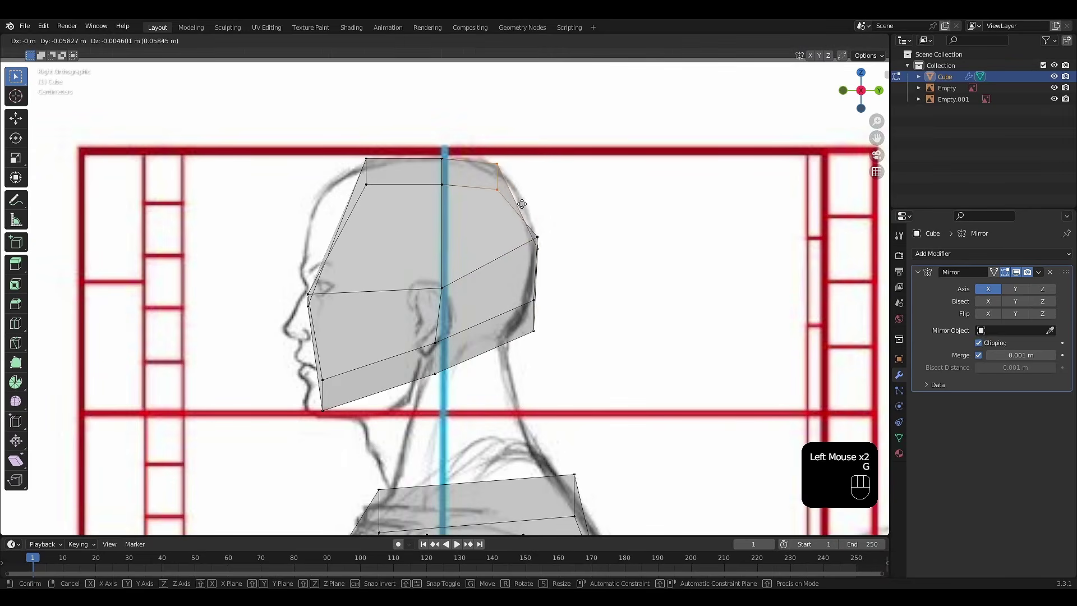
{"action": "left_click", "coordinate": [514, 208]}
Select the whole linked head mesh in perspective view and snap the 3D cursor to it.
{"action": "mouse_move", "coordinate": [382, 200]}
{"action": "middle_mouse_down", "text": "shift"}
{"action": "mouse_move", "coordinate": [552, 262]}
{"action": "mouse_move", "coordinate": [591, 243]}
{"action": "mouse_move", "coordinate": [518, 280]}
{"action": "mouse_move", "coordinate": [498, 269]}
{"action": "mouse_move", "coordinate": [533, 281]}
{"action": "mouse_move", "coordinate": [610, 238]}
{"action": "mouse_move", "coordinate": [566, 230]}
{"action": "mouse_move", "coordinate": [576, 237]}
{"action": "mouse_move", "coordinate": [548, 267]}
{"action": "mouse_move", "coordinate": [490, 219]}
{"action": "mouse_move", "coordinate": [427, 241]}
{"action": "mouse_move", "coordinate": [491, 256]}
{"action": "mouse_move", "coordinate": [578, 250]}
{"action": "mouse_move", "coordinate": [606, 234]}
{"action": "mouse_move", "coordinate": [570, 261]}
{"action": "mouse_move", "coordinate": [498, 243]}
{"action": "mouse_move", "coordinate": [519, 255]}
{"action": "mouse_move", "coordinate": [503, 280]}
{"action": "mouse_move", "coordinate": [522, 277]}
{"action": "mouse_move", "coordinate": [506, 258]}
{"action": "mouse_move", "coordinate": [533, 265]}
{"action": "middle_mouse_up", "text": "shift"}
{"action": "scroll", "coordinate": [610, 238], "scroll_direction": "down", "scroll_amount": 2}
{"action": "left_click", "coordinate": [542, 211]}
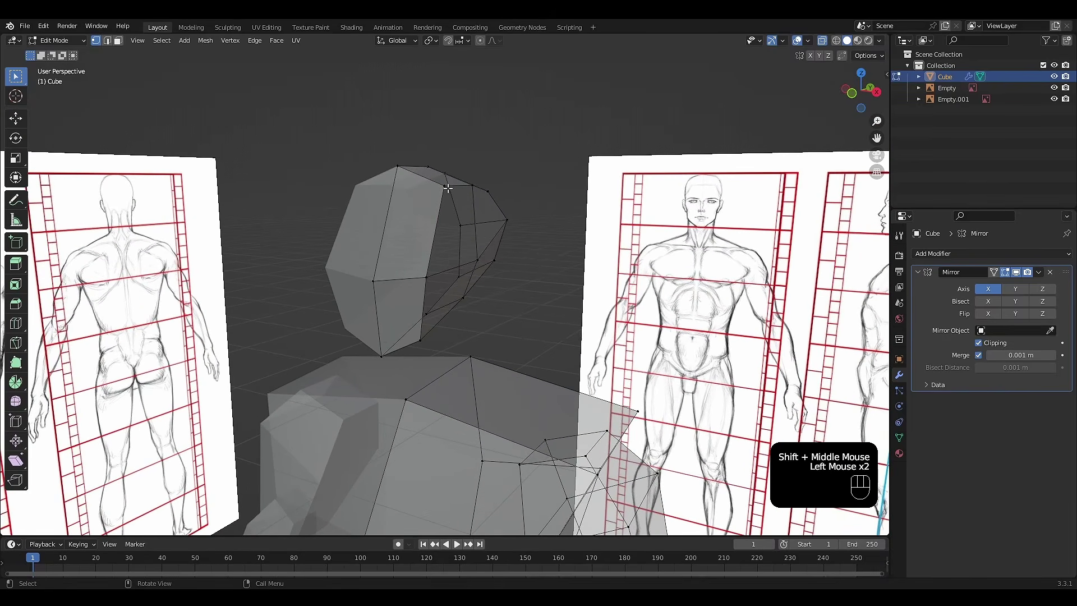
{"action": "key", "text": "l"}
{"action": "middle_click_drag", "start_coordinate": [501, 226], "coordinate": [532, 238]}
{"action": "key", "text": "shift+s"}
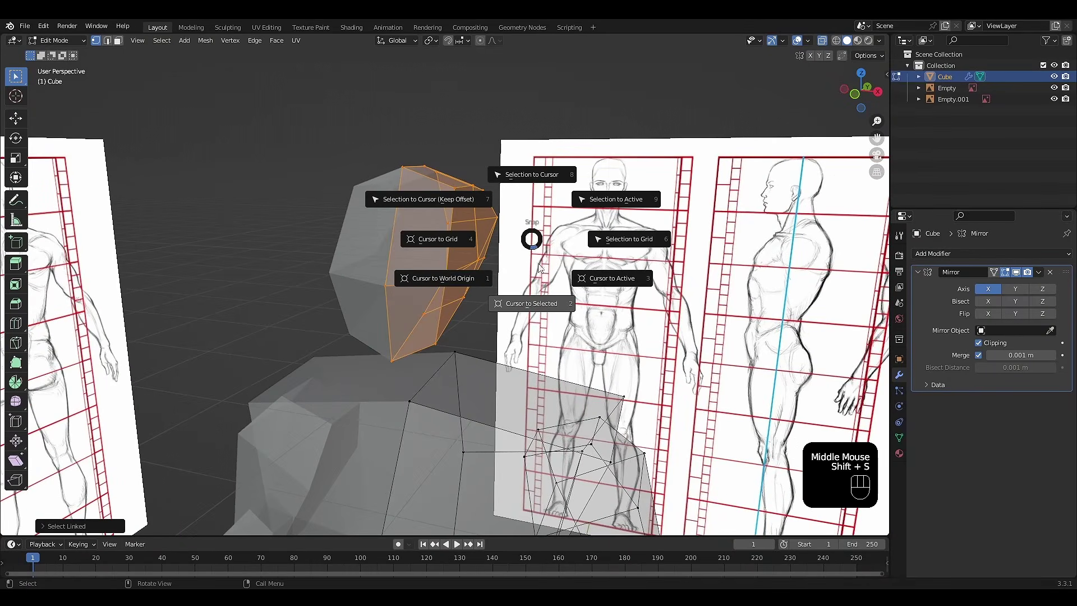
{"action": "left_click", "coordinate": [539, 305]}
{"action": "middle_click_drag", "start_coordinate": [538, 304], "coordinate": [546, 293]}
Set the 3D cursor's X location to 0 m and make the 3D cursor the transform pivot point.
{"action": "key", "text": "n"}
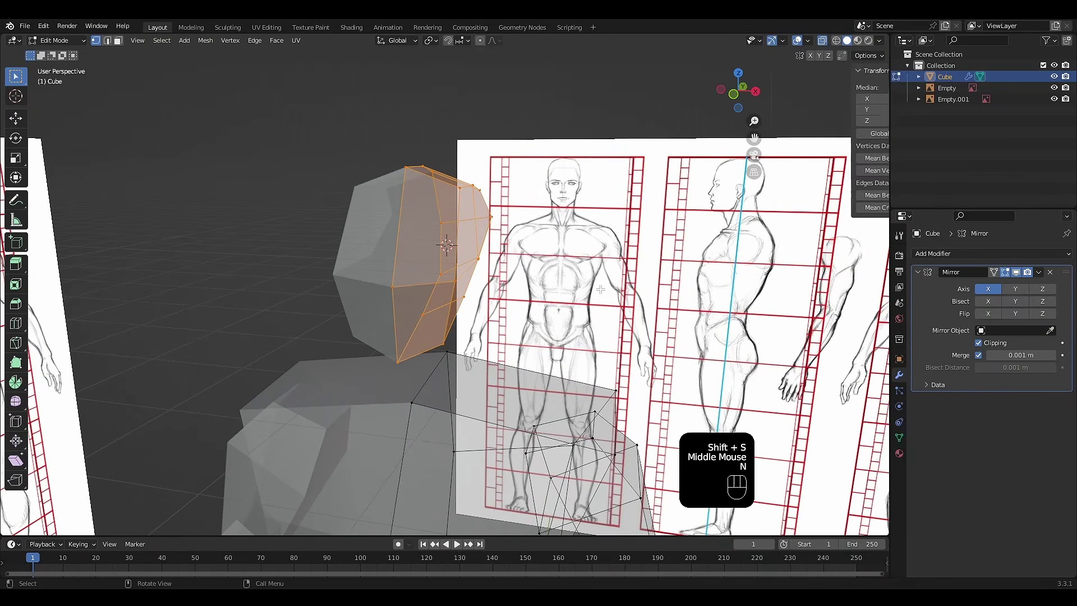
{"action": "left_click", "coordinate": [881, 125]}
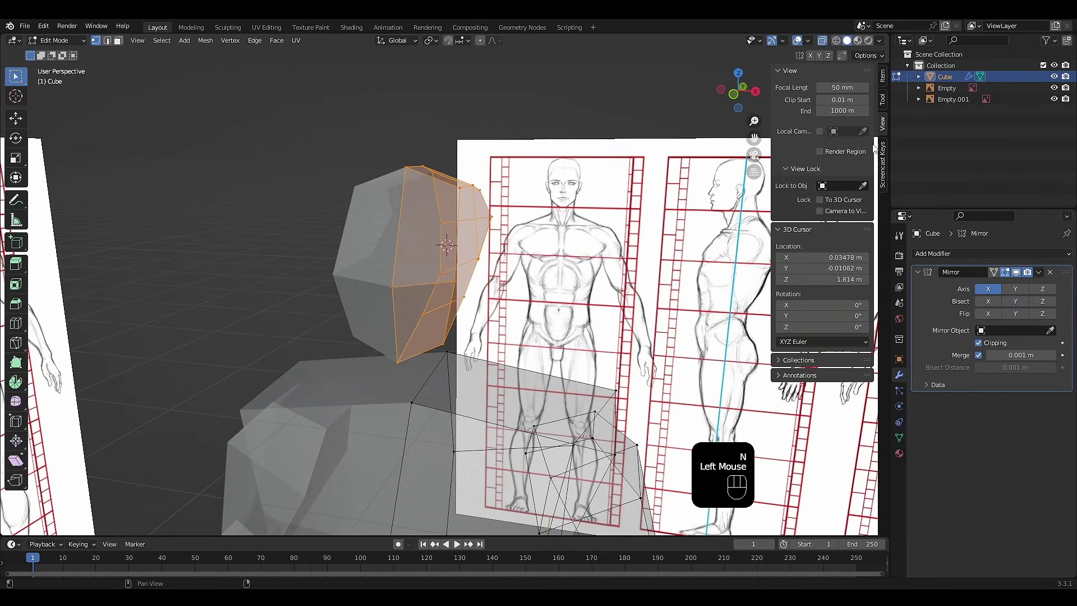
{"action": "double_click", "coordinate": [830, 258]}
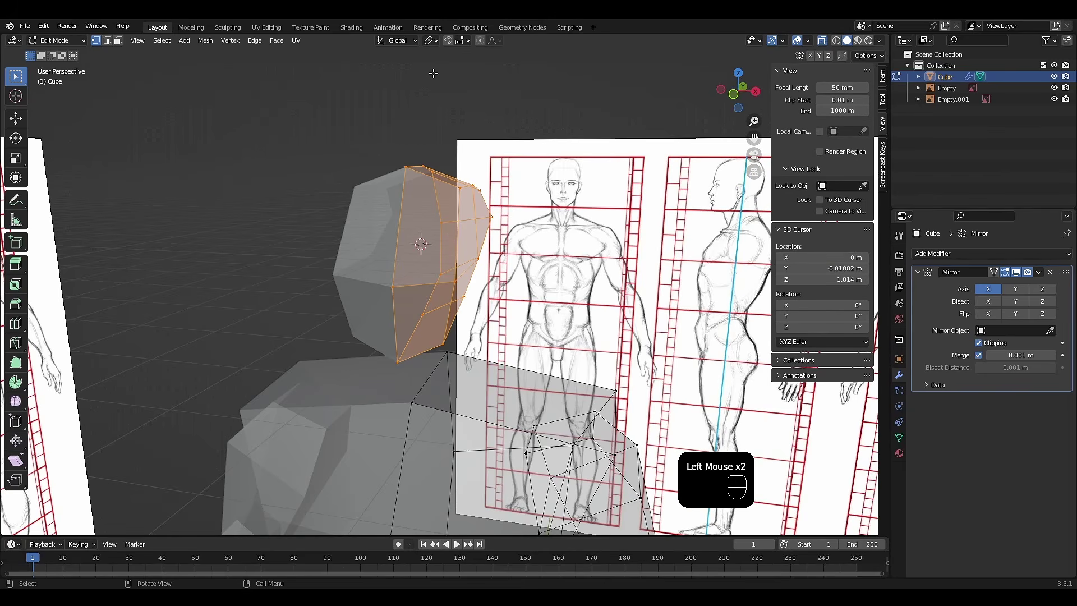
{"action": "left_click", "coordinate": [432, 41]}
{"action": "left_click", "coordinate": [454, 67]}
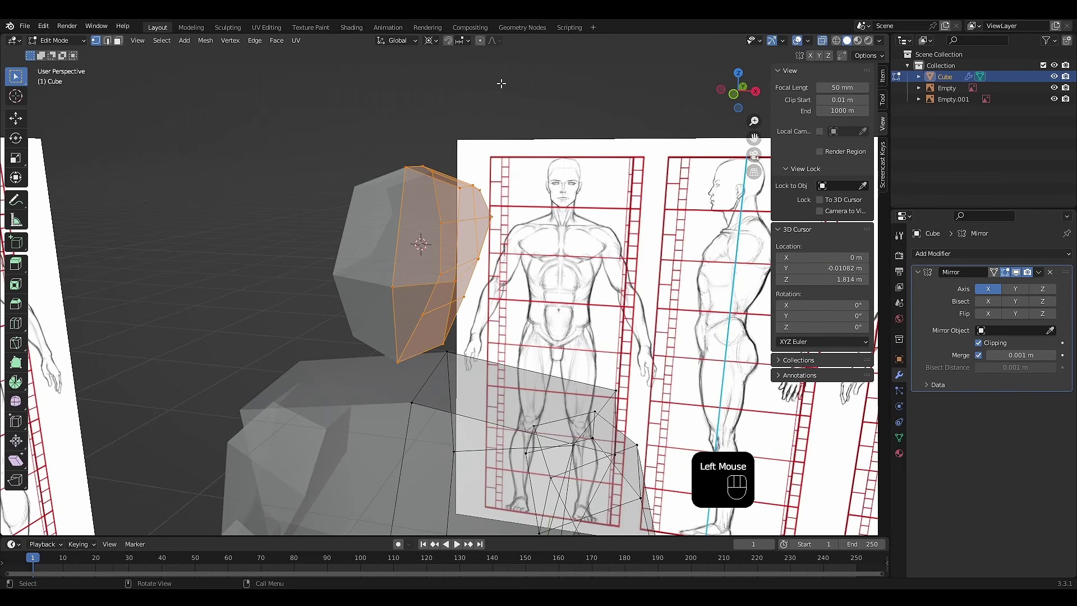
Select the head's outer side corner vertices and scale them inward toward the 3D cursor by about 0.84.
{"action": "middle_click_drag", "start_coordinate": [527, 94], "coordinate": [538, 153]}
{"action": "middle_click_drag", "start_coordinate": [518, 229], "coordinate": [470, 226]}
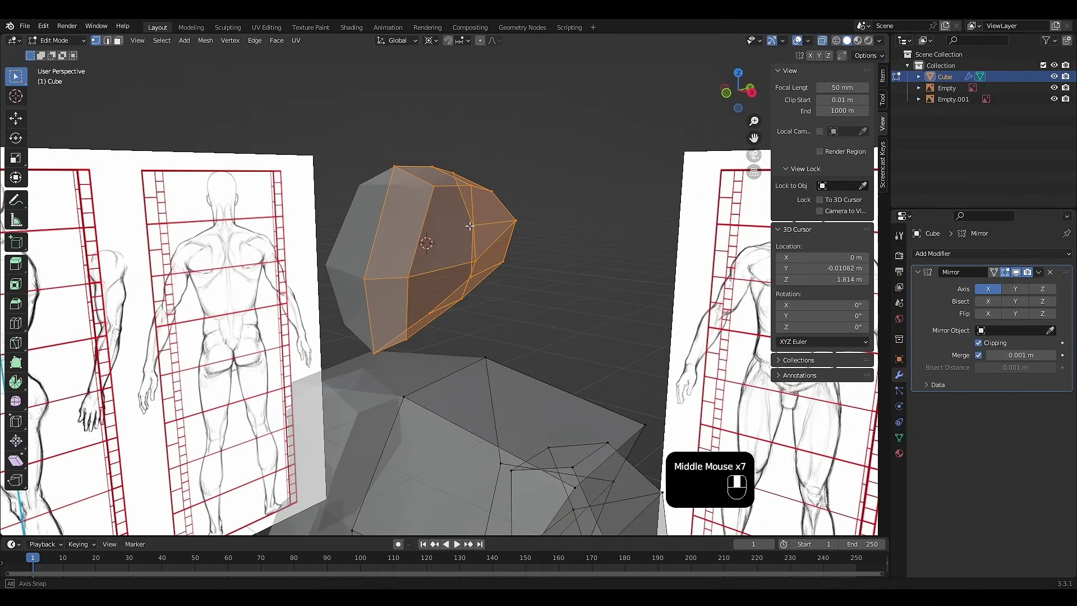
{"action": "left_click", "coordinate": [437, 185]}
{"action": "middle_click_drag", "start_coordinate": [437, 185], "coordinate": [447, 231]}
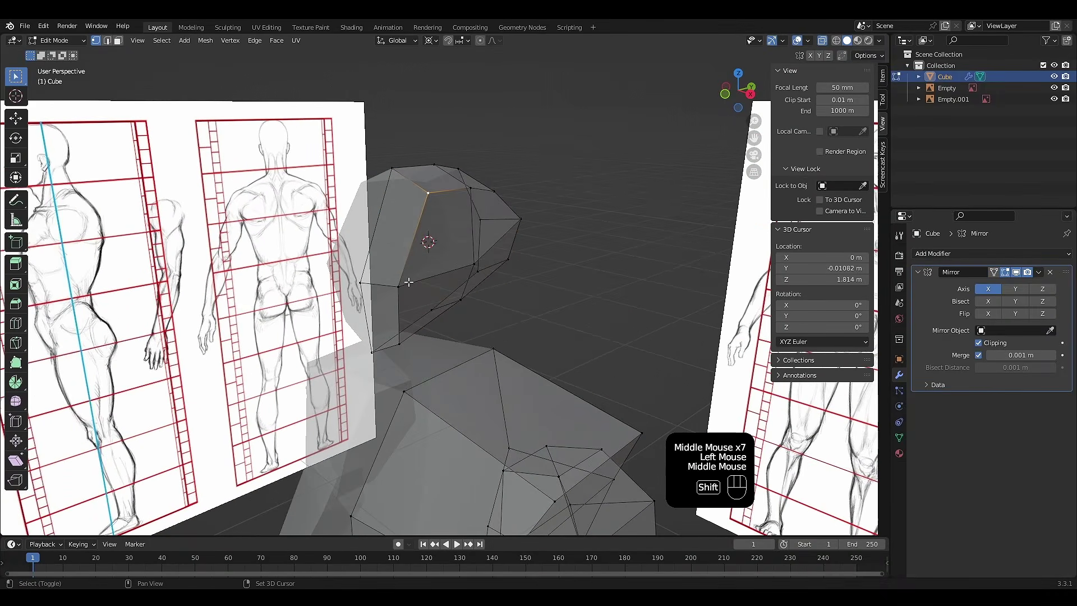
{"action": "left_click", "coordinate": [361, 283], "text": "shift"}
{"action": "left_click", "coordinate": [372, 352], "text": "shift"}
{"action": "middle_click_drag", "start_coordinate": [372, 352], "coordinate": [585, 308]}
{"action": "left_click", "coordinate": [519, 290], "text": "shift"}
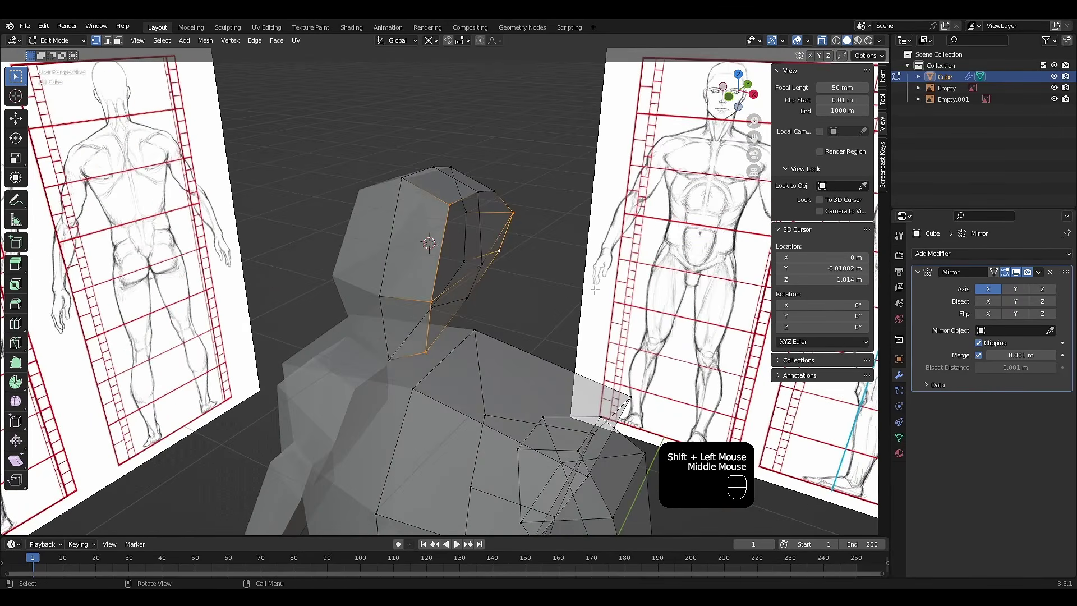
{"action": "key", "text": "s"}
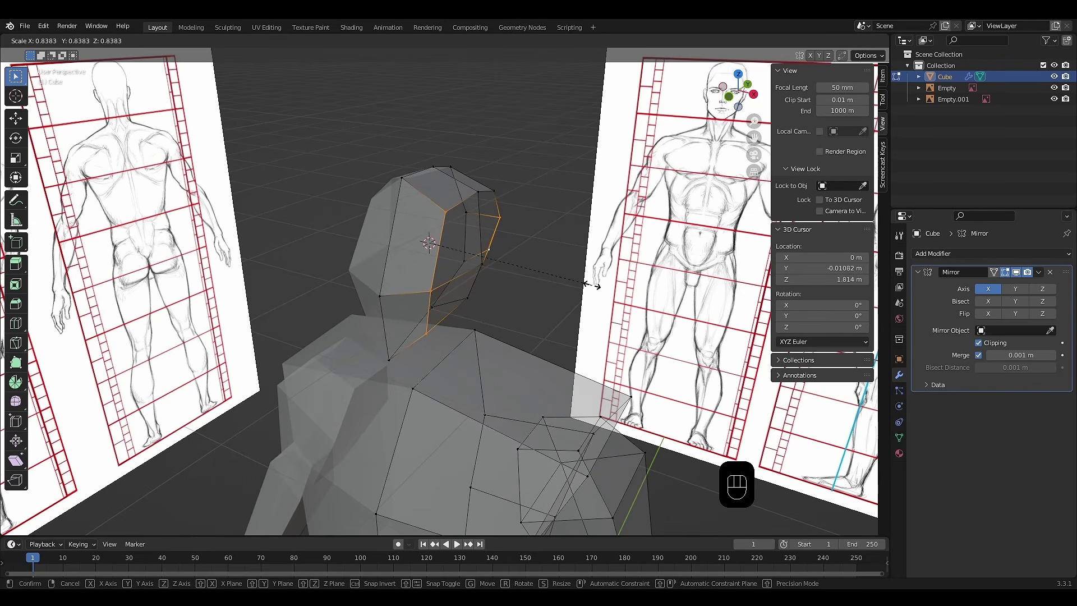
{"action": "left_click", "coordinate": [592, 286]}
Raise the head's chin vertex on the centre line slightly along Z.
{"action": "middle_click_drag", "start_coordinate": [550, 272], "coordinate": [512, 342]}
{"action": "scroll", "coordinate": [513, 342], "scroll_direction": "up", "scroll_amount": 2}
{"action": "left_click", "coordinate": [381, 379]}
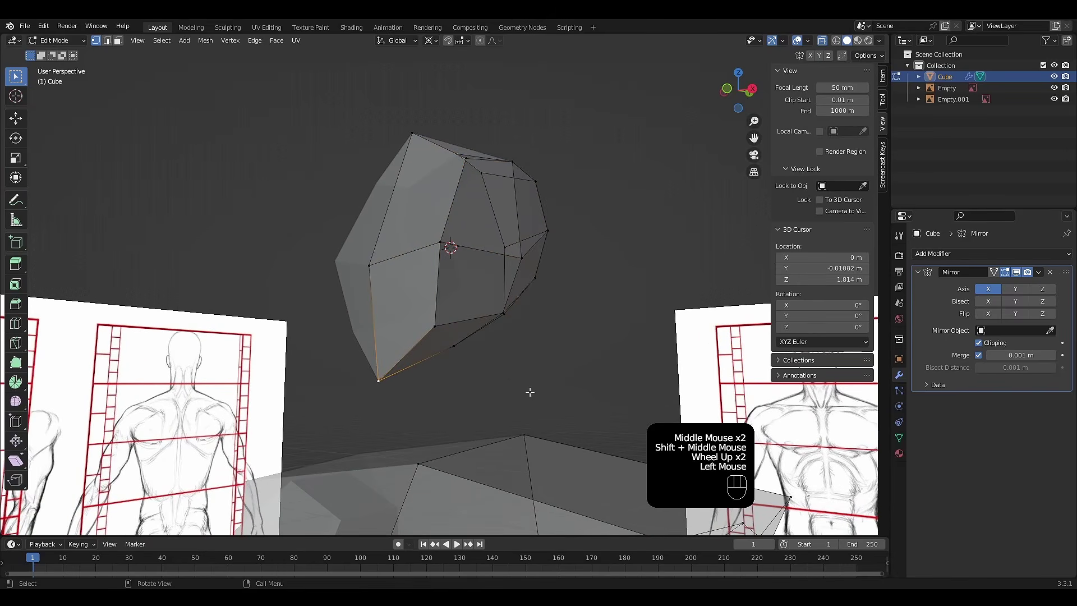
{"action": "key", "text": "g"}
{"action": "key", "text": "z"}
{"action": "left_click", "coordinate": [531, 373]}
Lower the head's front top centre vertex along Z to round off the forehead, then clear the selection.
{"action": "middle_click_drag", "start_coordinate": [531, 373], "coordinate": [617, 314]}
{"action": "middle_click_drag", "start_coordinate": [617, 314], "coordinate": [576, 324]}
{"action": "left_click", "coordinate": [475, 218]}
{"action": "middle_click_drag", "start_coordinate": [475, 218], "coordinate": [565, 204]}
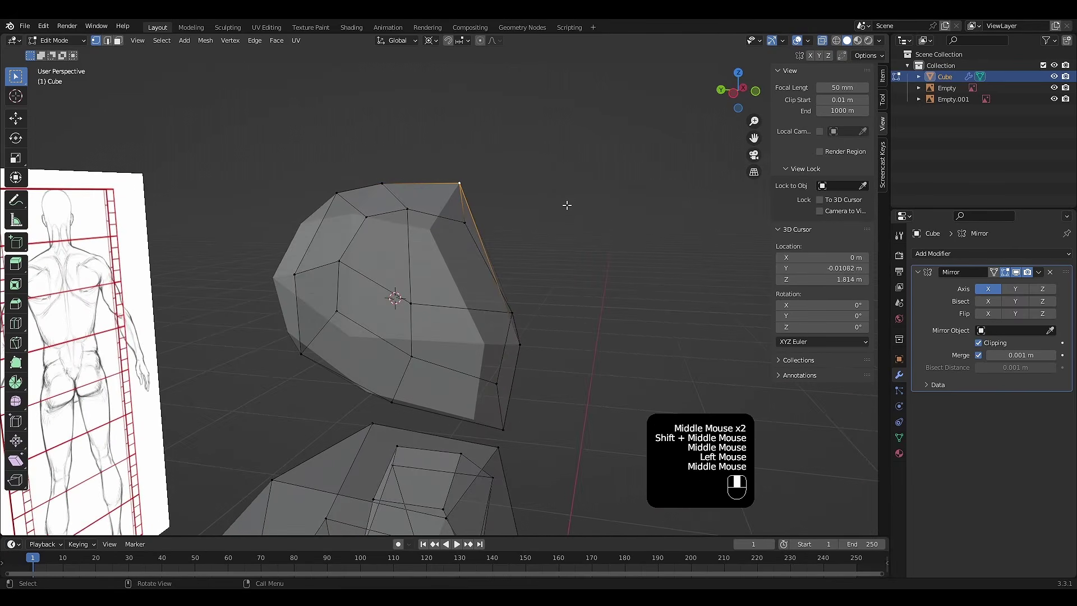
{"action": "key", "text": "g"}
{"action": "key", "text": "z"}
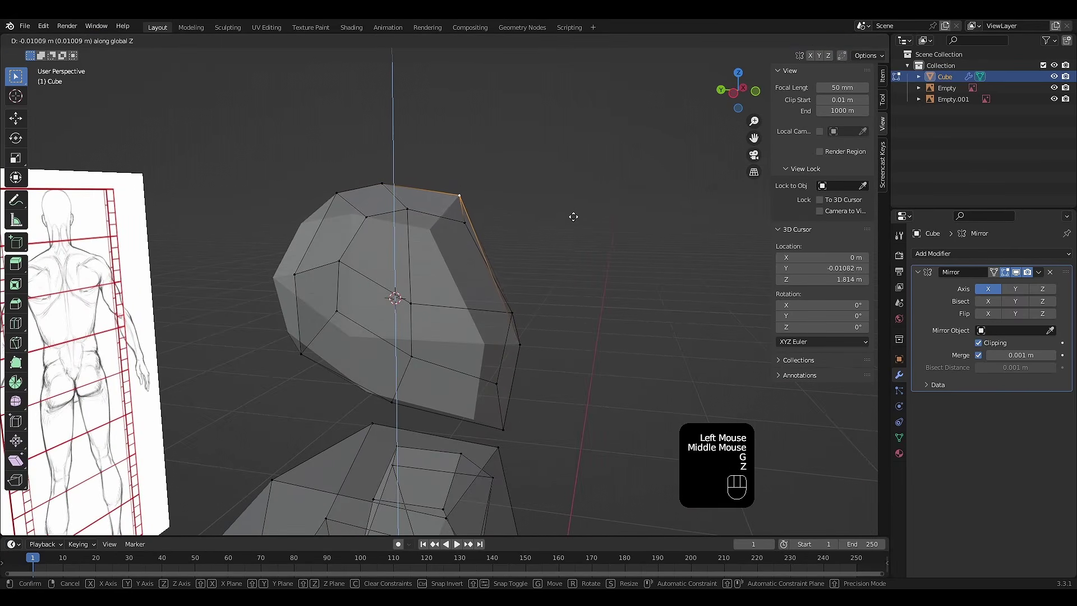
{"action": "left_click", "coordinate": [613, 234]}
{"action": "middle_click_drag", "start_coordinate": [613, 234], "coordinate": [488, 214]}
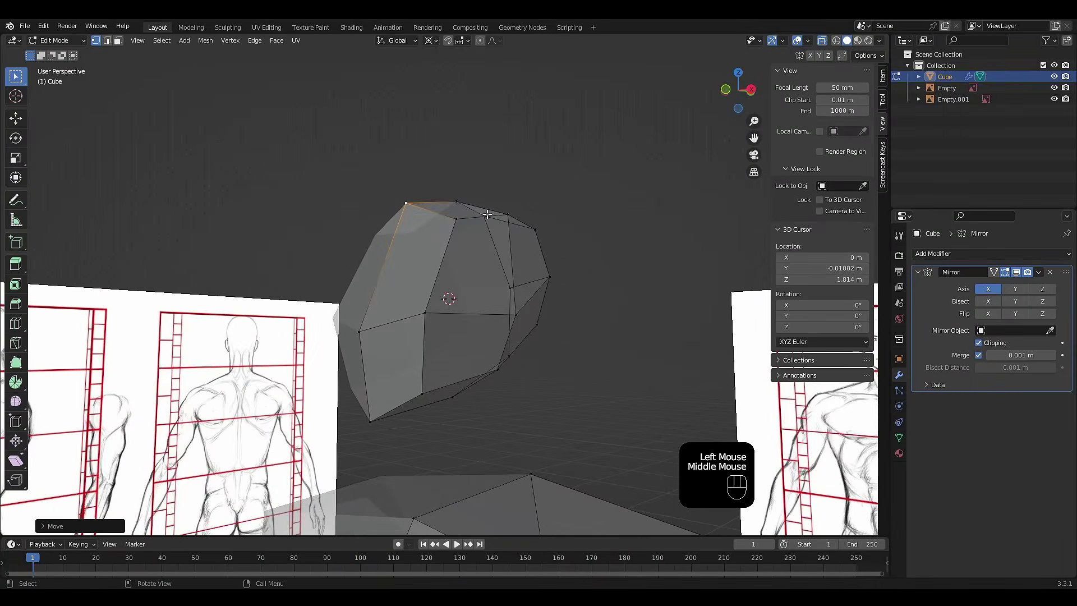
{"action": "left_click", "coordinate": [585, 198]}
{"action": "middle_click_drag", "start_coordinate": [586, 198], "coordinate": [63, 300]}
With X-ray off in front view, box-select the head and widen it along X toward the drawn head outline.
{"action": "key", "text": "alt+z"}
{"action": "key", "text": "Tab"}
{"action": "scroll", "coordinate": [527, 281], "scroll_direction": "down", "scroll_amount": 2}
{"action": "scroll", "coordinate": [527, 280], "scroll_direction": "down", "scroll_amount": 1}
{"action": "key", "text": "KP_1"}
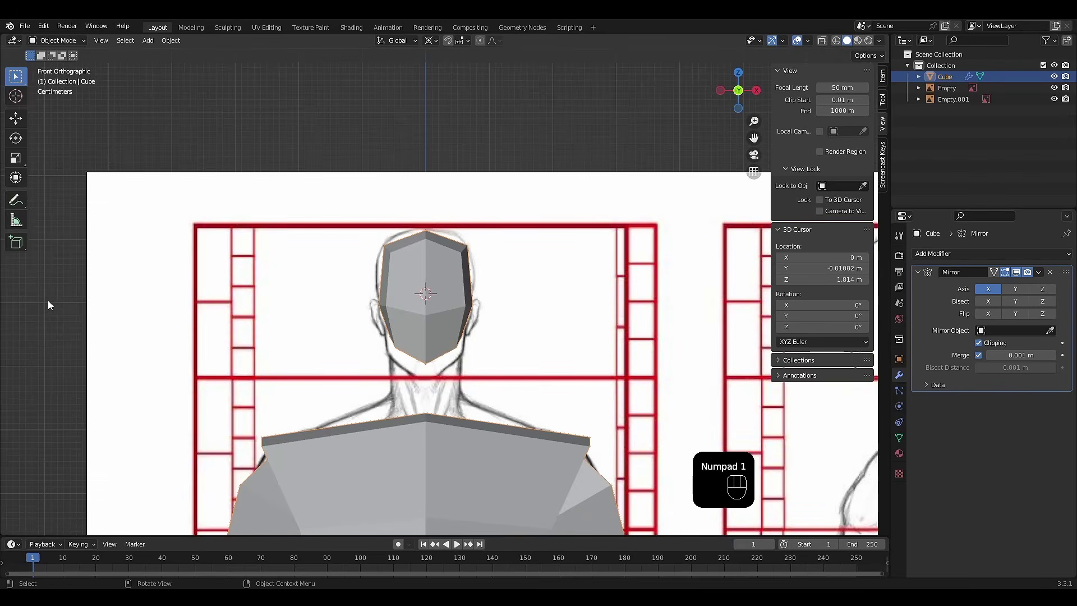
{"action": "scroll", "coordinate": [463, 312], "scroll_direction": "up", "scroll_amount": 1}
{"action": "key", "text": "Tab"}
{"action": "left_click_drag", "start_coordinate": [360, 207], "coordinate": [359, 207]}
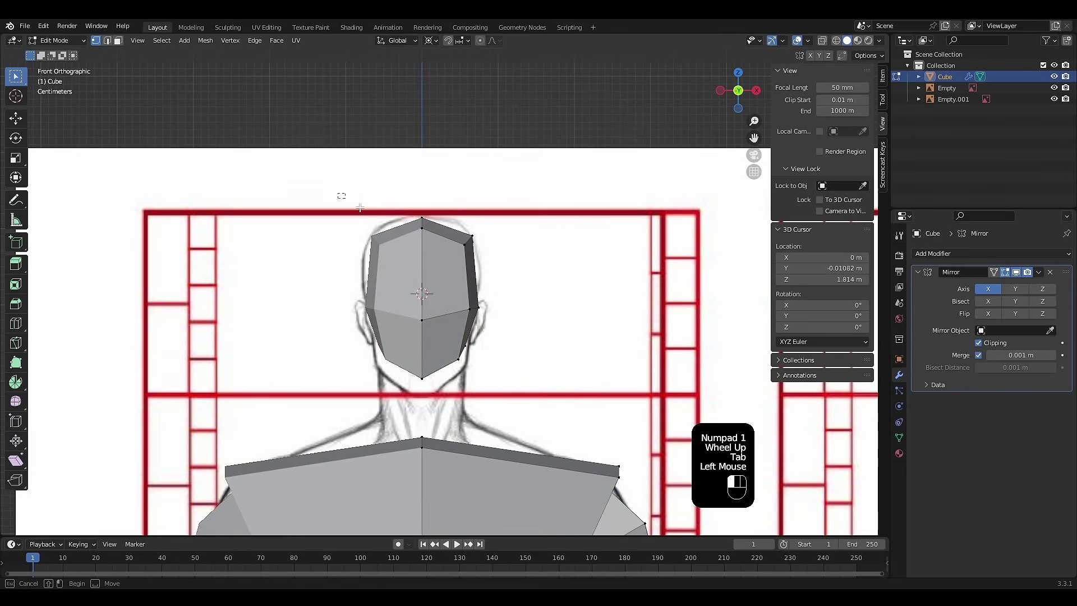
{"action": "left_click_drag", "start_coordinate": [535, 382], "coordinate": [535, 382]}
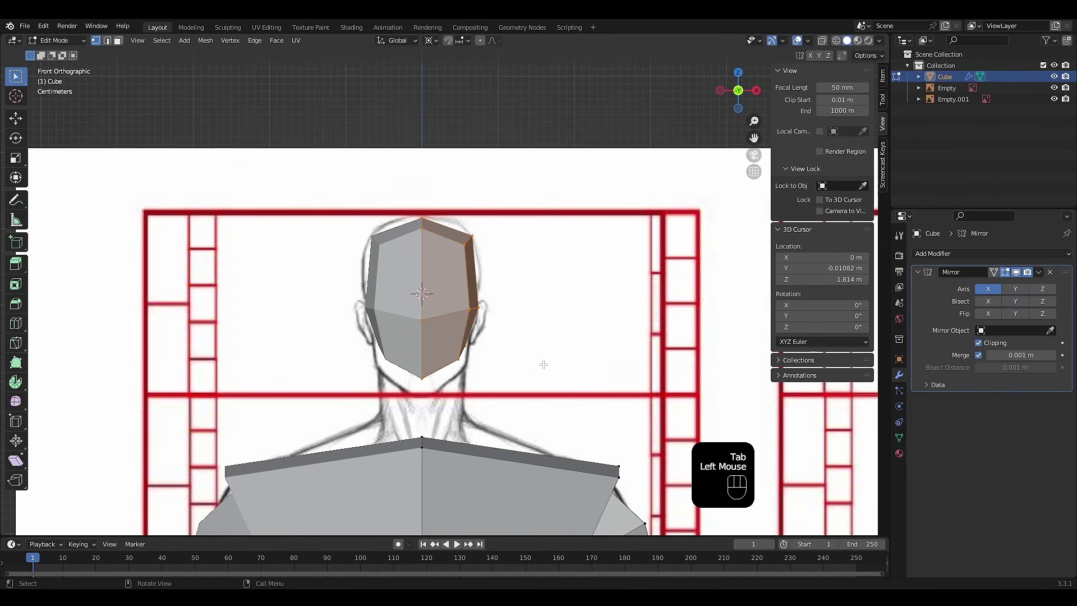
{"action": "key", "text": "s"}
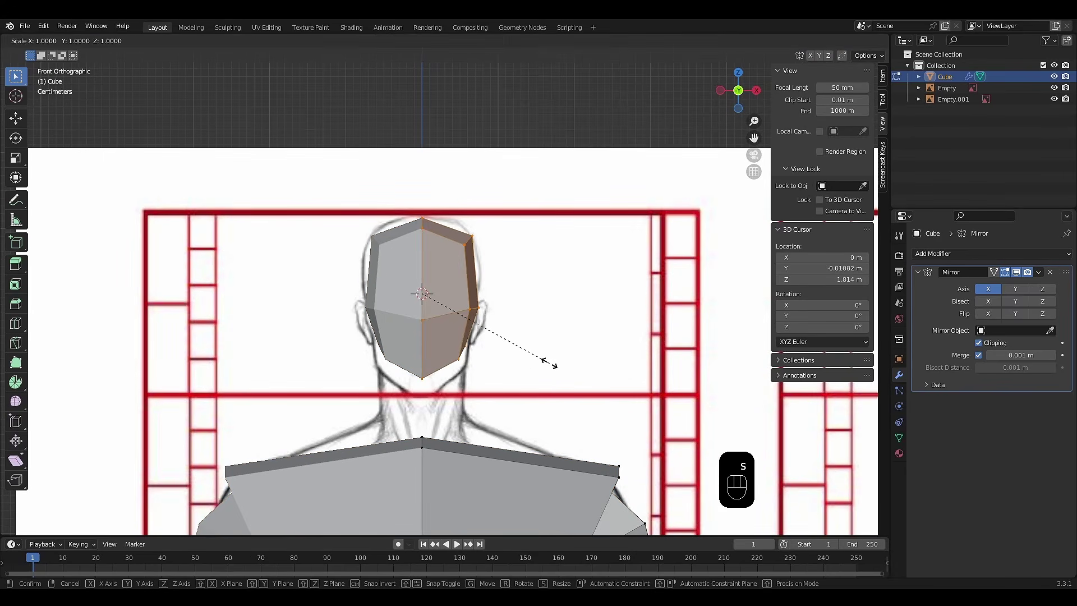
{"action": "key", "text": "x"}
{"action": "left_click", "coordinate": [566, 365]}
Stretch the selected head vertices along Z so the face reaches down toward the drawn chin.
{"action": "key", "text": "s"}
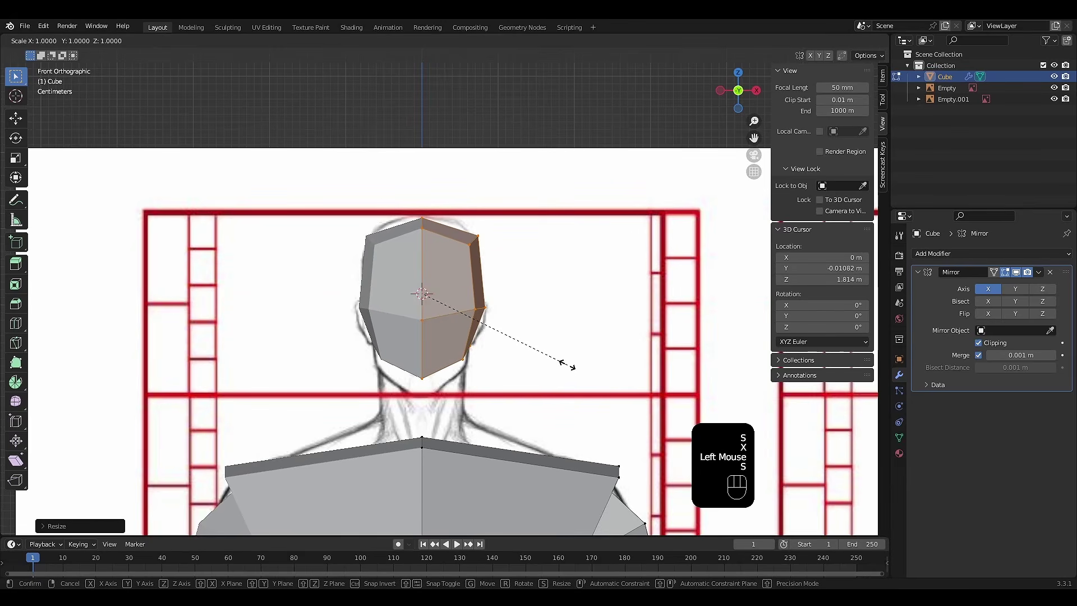
{"action": "key", "text": "z"}
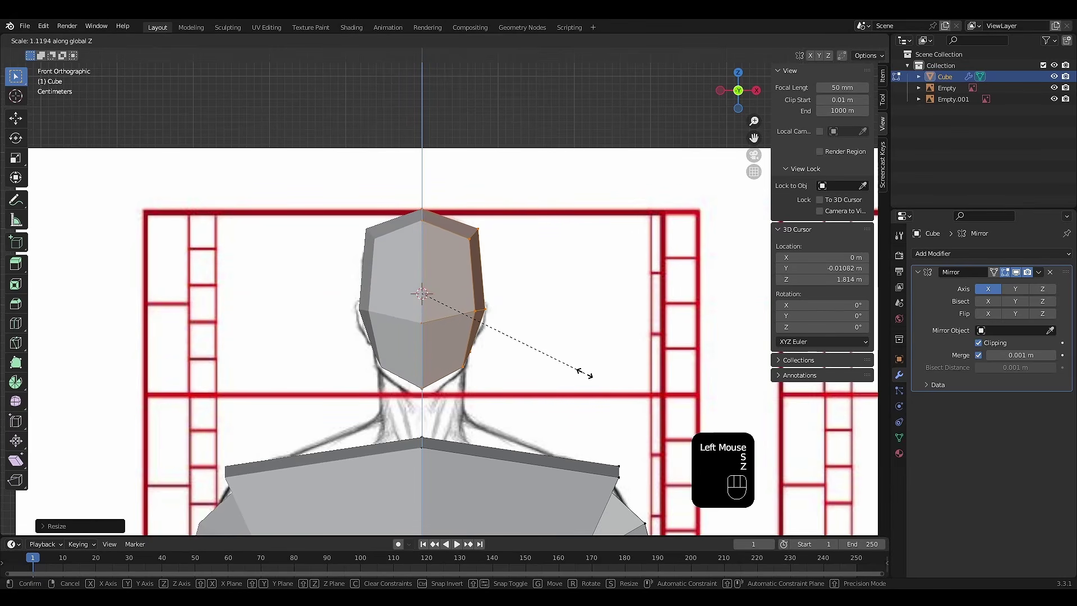
{"action": "left_click", "coordinate": [584, 374]}
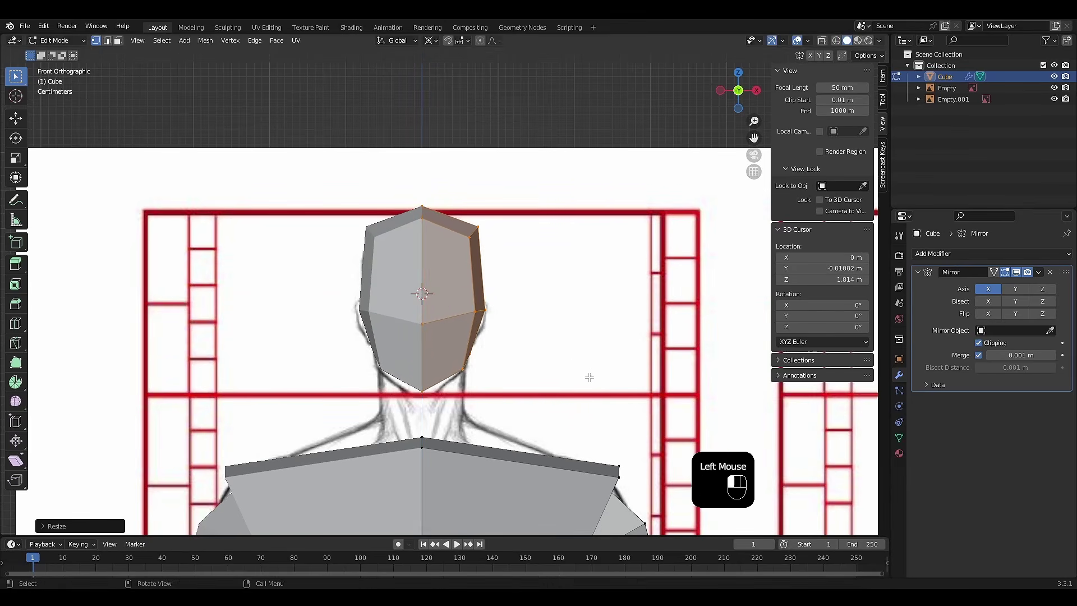
Select a single head vertex in perspective view, adjust its height along Z and clear the selection.
{"action": "middle_click_drag", "start_coordinate": [589, 378], "coordinate": [591, 351]}
{"action": "scroll", "coordinate": [621, 365], "scroll_direction": "up", "scroll_amount": 2}
{"action": "scroll", "coordinate": [620, 366], "scroll_direction": "down", "scroll_amount": 1}
{"action": "left_click", "coordinate": [553, 357]}
{"action": "middle_click", "coordinate": [553, 358]}
{"action": "key", "text": "g"}
{"action": "key", "text": "z"}
{"action": "left_click", "coordinate": [555, 355]}
{"action": "left_click", "coordinate": [642, 272]}
With X-ray on in right side view, select the whole head, tilt it face-down slightly and shift it forward about 0.012 m.
{"action": "scroll", "coordinate": [550, 298], "scroll_direction": "down", "scroll_amount": 2}
{"action": "scroll", "coordinate": [594, 315], "scroll_direction": "down", "scroll_amount": 3}
{"action": "scroll", "coordinate": [577, 356], "scroll_direction": "up", "scroll_amount": 3}
{"action": "scroll", "coordinate": [560, 366], "scroll_direction": "down", "scroll_amount": 1}
{"action": "key", "text": "alt+z"}
{"action": "key", "text": "KP_1"}
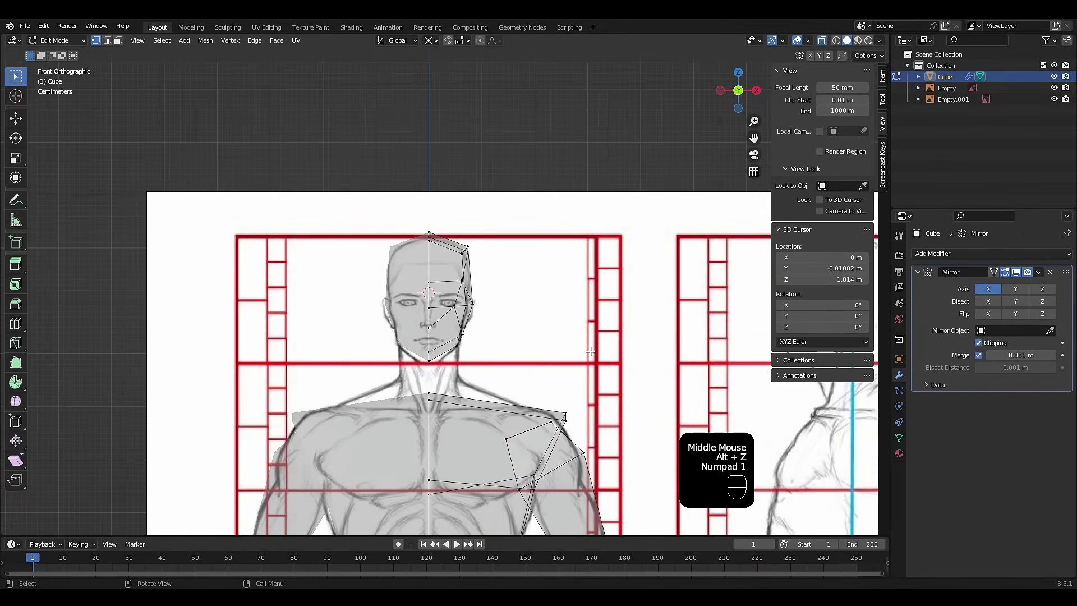
{"action": "key", "text": "KP_3"}
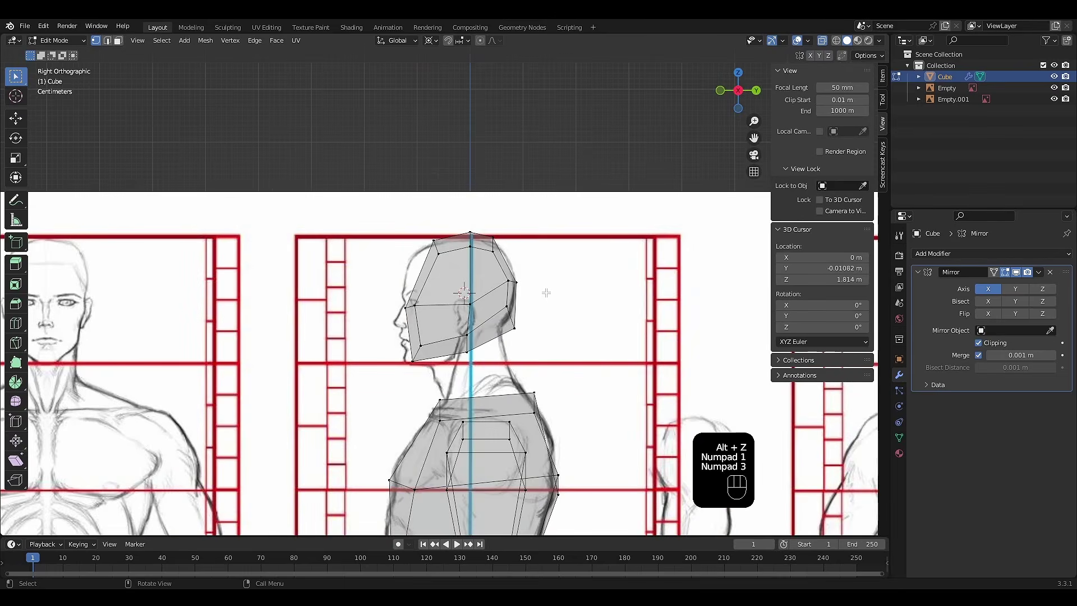
{"action": "scroll", "coordinate": [563, 310], "scroll_direction": "up", "scroll_amount": 1}
{"action": "middle_click_drag", "start_coordinate": [563, 311], "coordinate": [527, 291], "text": "shift"}
{"action": "scroll", "coordinate": [527, 292], "scroll_direction": "up", "scroll_amount": 1}
{"action": "scroll", "coordinate": [337, 207], "scroll_direction": "up", "scroll_amount": 1}
{"action": "scroll", "coordinate": [340, 197], "scroll_direction": "down", "scroll_amount": 1}
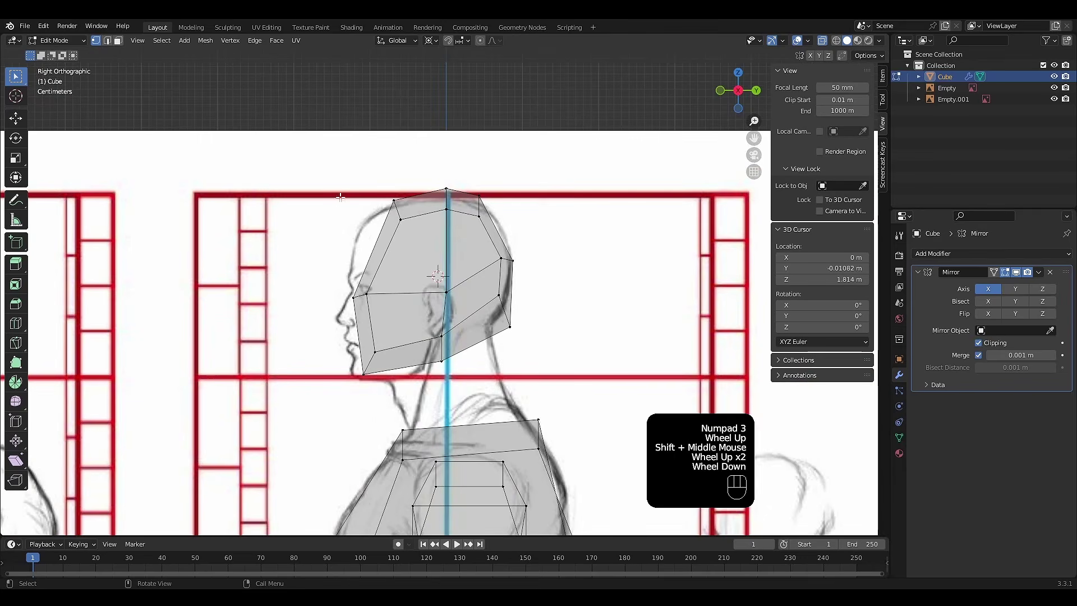
{"action": "left_click_drag", "start_coordinate": [310, 164], "coordinate": [564, 351]}
{"action": "key", "text": "r"}
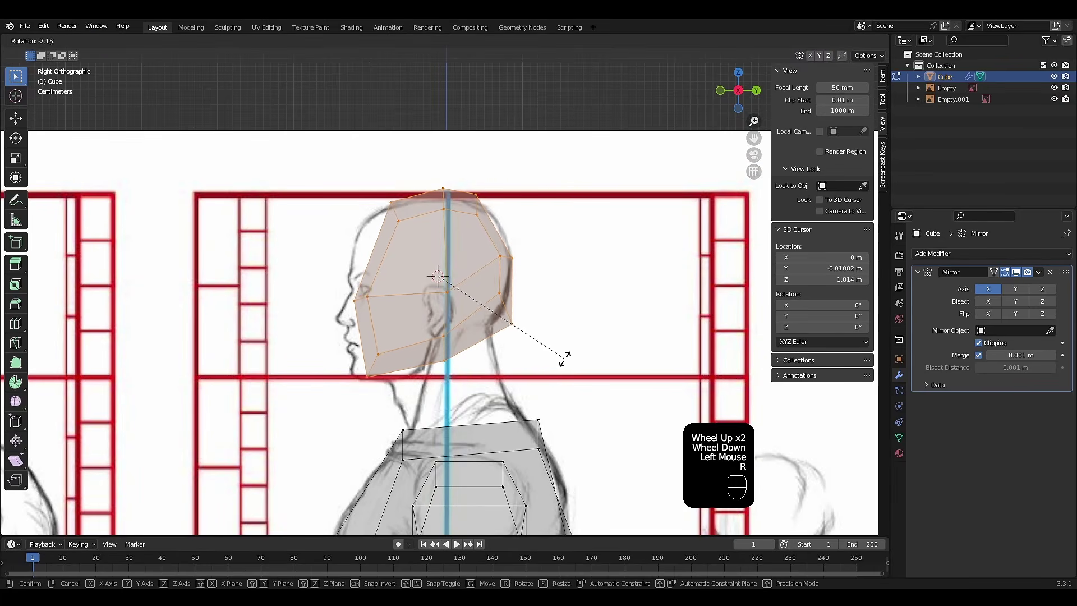
{"action": "left_click", "coordinate": [575, 342]}
{"action": "key", "text": "g"}
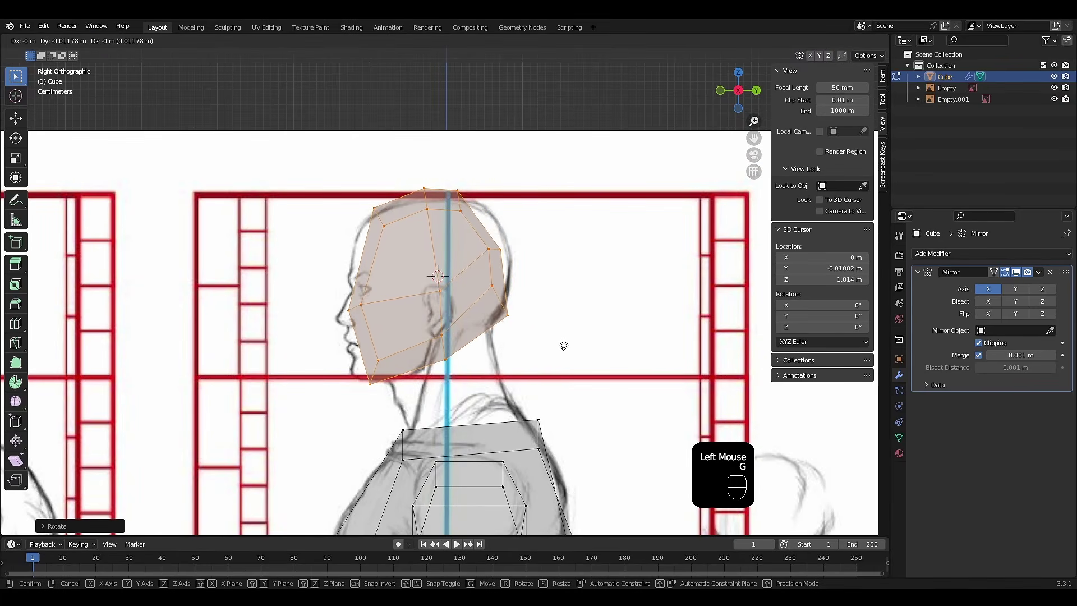
{"action": "left_click", "coordinate": [563, 345]}
Clear the head selection, add a cube at the 3D cursor and scale it down to a block around the head.
{"action": "scroll", "coordinate": [534, 356], "scroll_direction": "down", "scroll_amount": 2}
{"action": "middle_click_drag", "start_coordinate": [534, 355], "coordinate": [602, 360]}
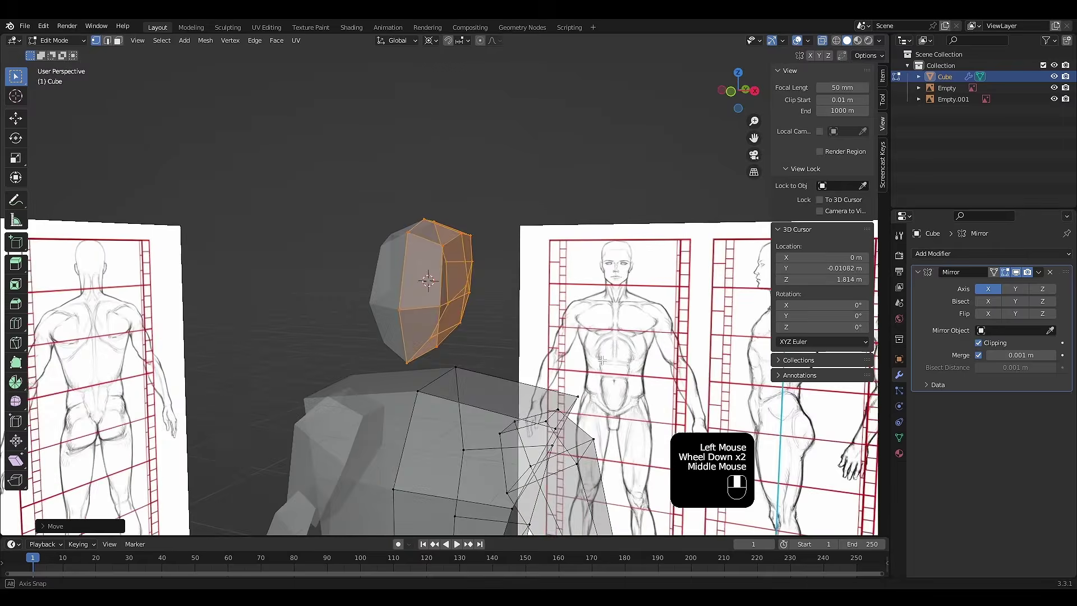
{"action": "left_click", "coordinate": [539, 161]}
{"action": "middle_click_drag", "start_coordinate": [539, 161], "coordinate": [513, 223]}
{"action": "left_click", "coordinate": [539, 252]}
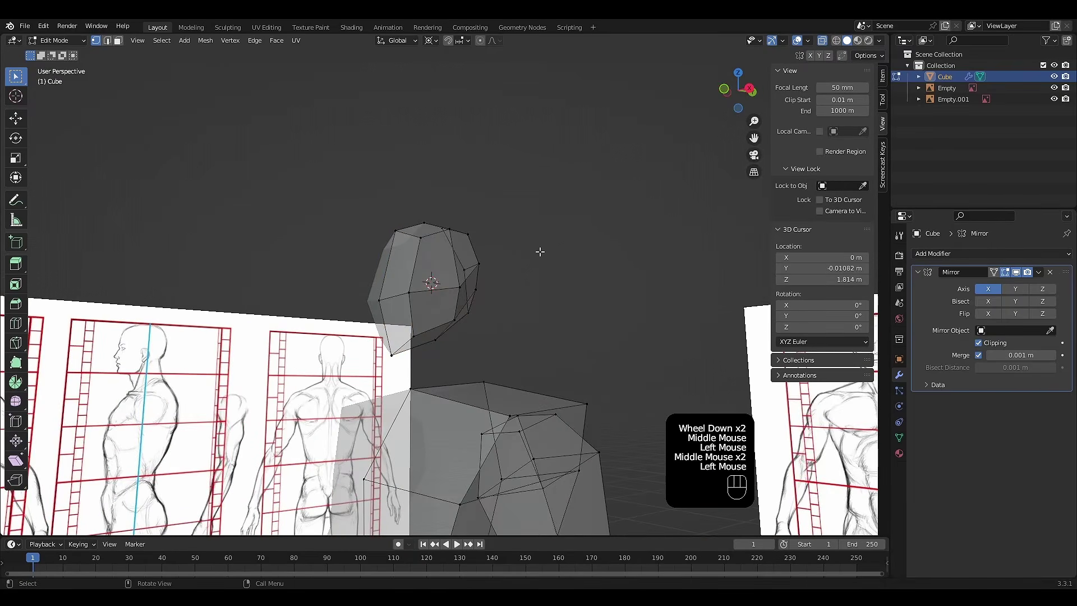
{"action": "middle_click_drag", "start_coordinate": [537, 284], "coordinate": [566, 308]}
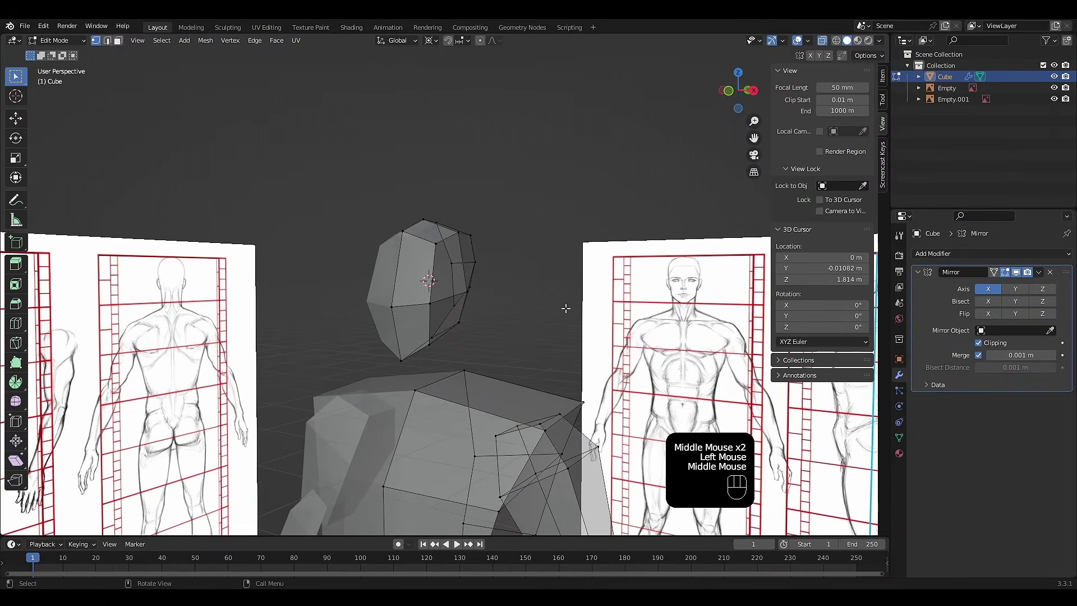
{"action": "middle_click_drag", "start_coordinate": [565, 308], "coordinate": [541, 310]}
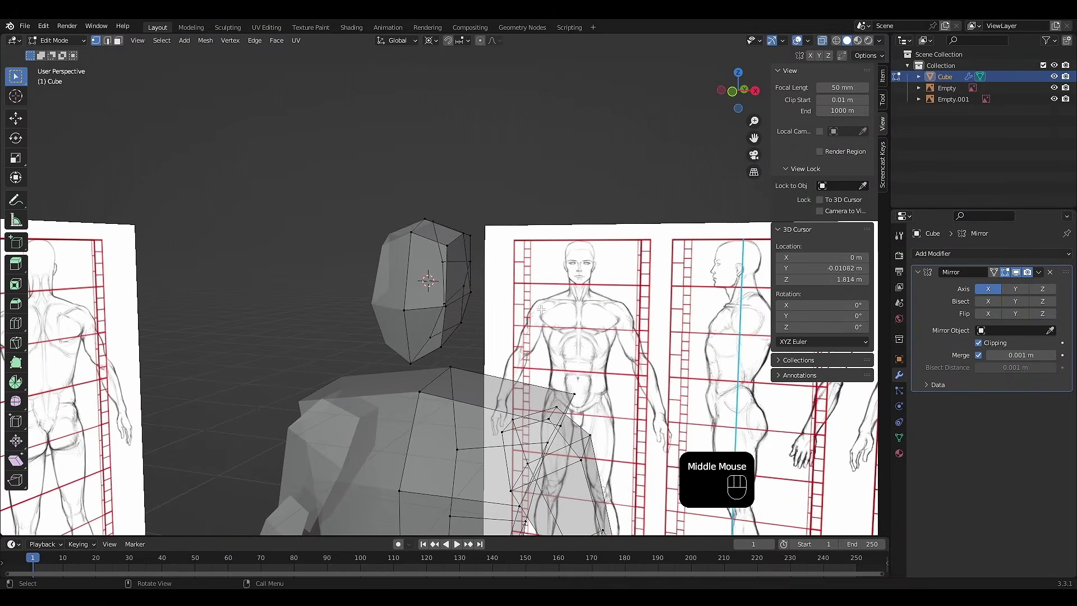
{"action": "key", "text": "shift+a"}
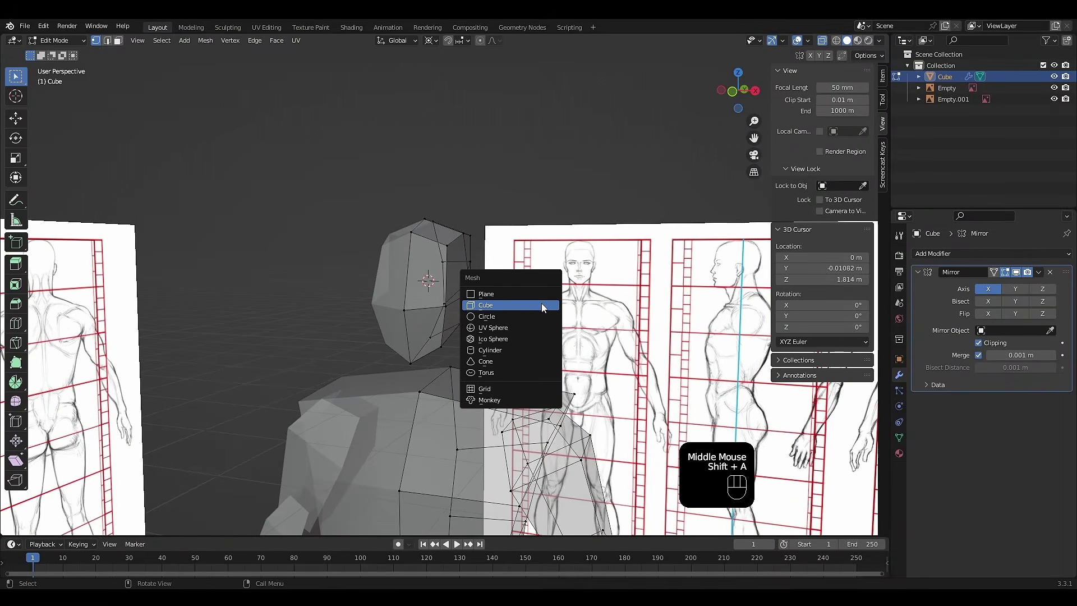
{"action": "left_click", "coordinate": [541, 305]}
{"action": "middle_click_drag", "start_coordinate": [541, 305], "coordinate": [705, 369]}
{"action": "key", "text": "s"}
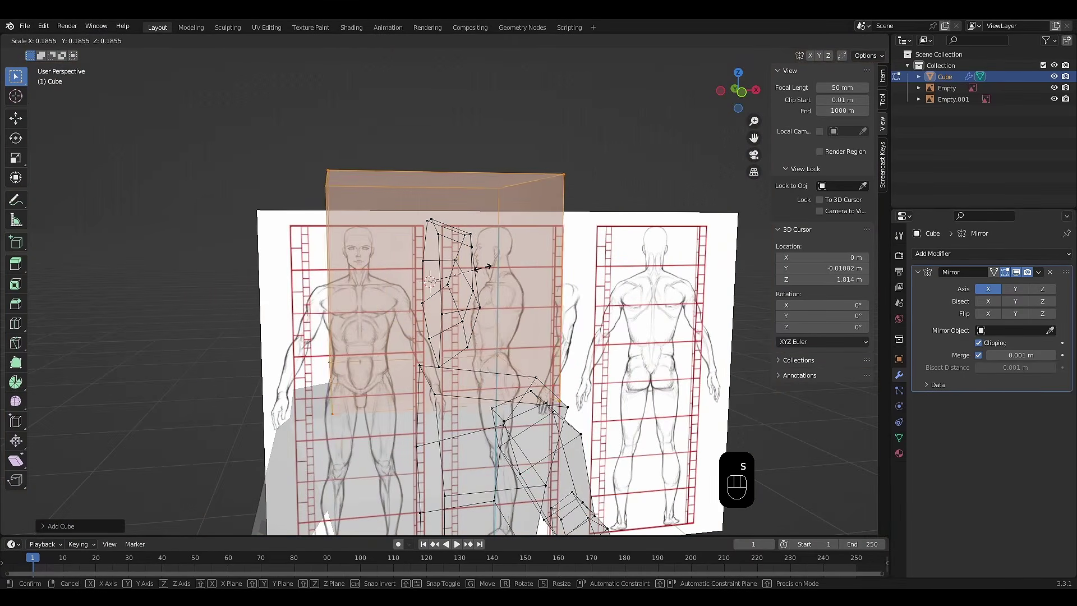
{"action": "left_click", "coordinate": [501, 259]}
Cut a centred vertical edge loop through the new cube and delete the vertices of its half on the mirrored side.
{"action": "key", "text": "ctrl+r"}
{"action": "left_click", "coordinate": [455, 165]}
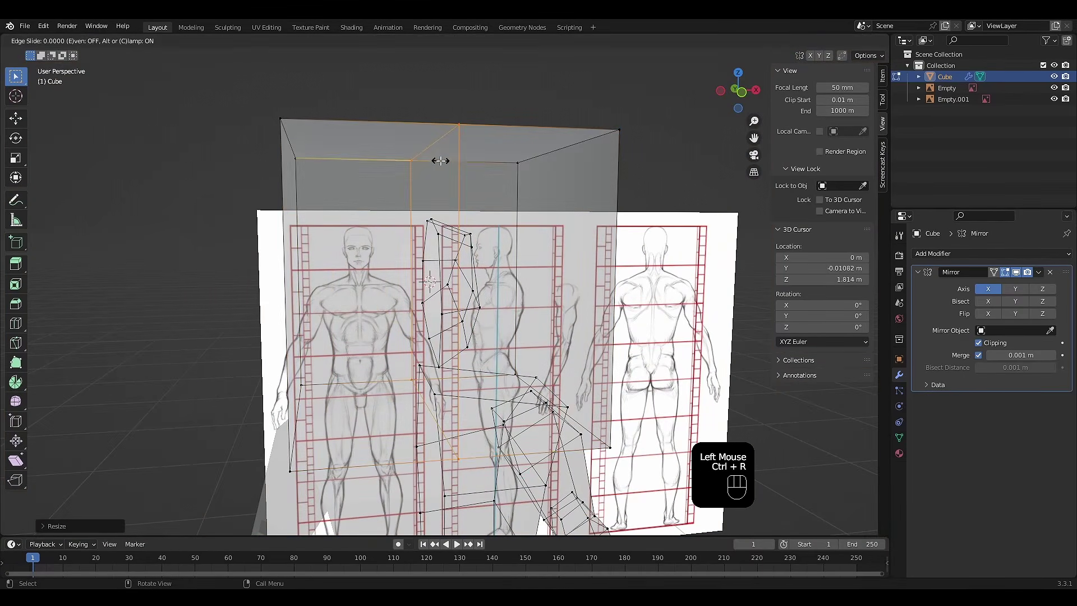
{"action": "right_click", "coordinate": [455, 165]}
{"action": "middle_click_drag", "start_coordinate": [455, 165], "coordinate": [375, 225]}
{"action": "left_click_drag", "start_coordinate": [187, 103], "coordinate": [351, 465]}
{"action": "key", "text": "x"}
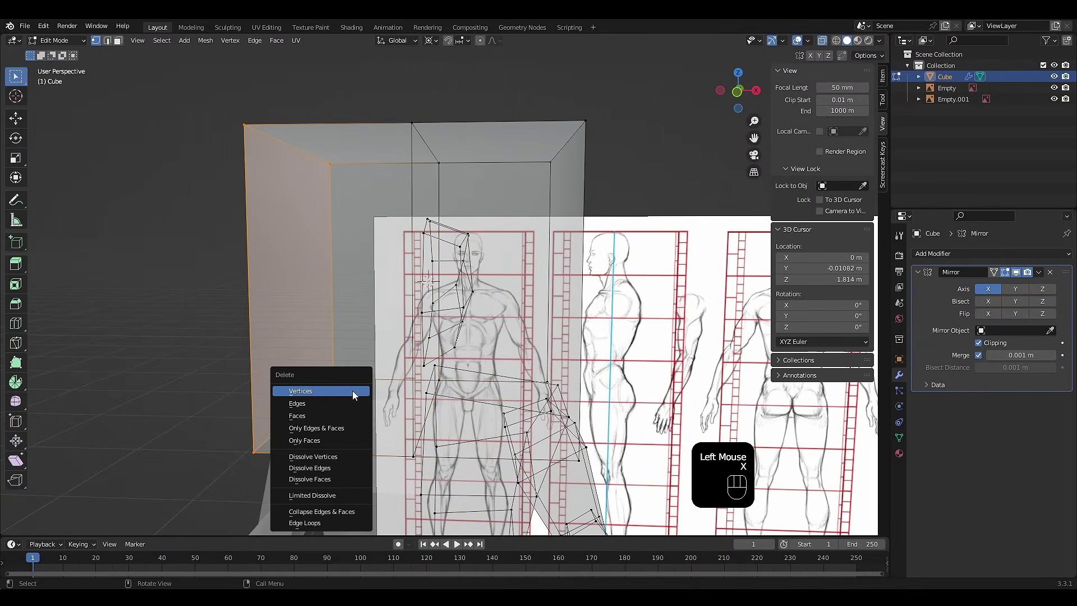
{"action": "left_click", "coordinate": [352, 391]}
Select the whole new half-block, scale it to about 0.34 and move it down about 0.17 m onto the neck in front view.
{"action": "middle_click_drag", "start_coordinate": [352, 390], "coordinate": [320, 384]}
{"action": "left_click", "coordinate": [593, 124]}
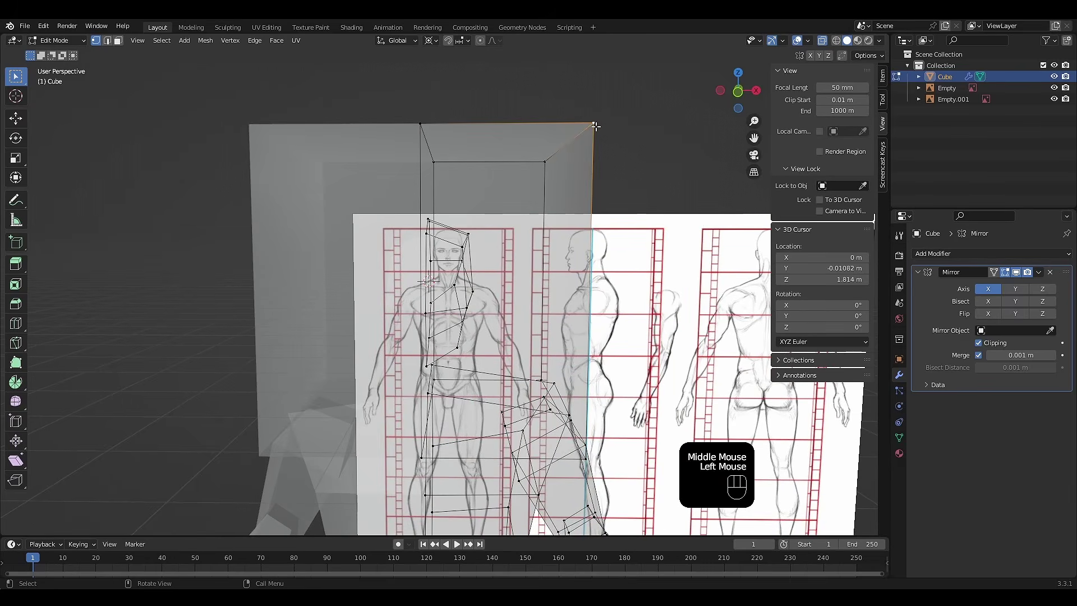
{"action": "key", "text": "l"}
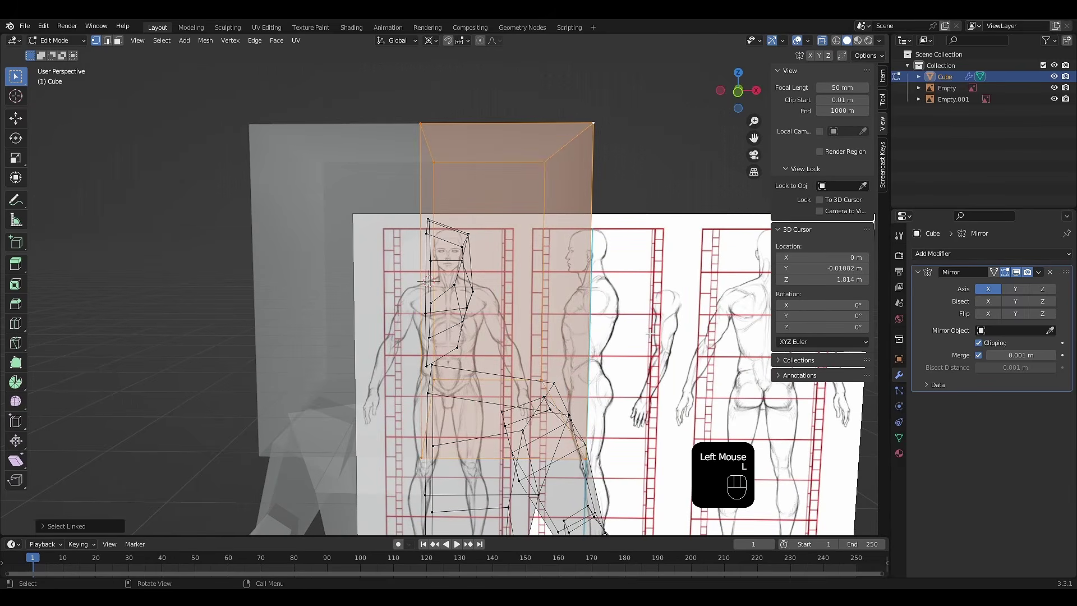
{"action": "key", "text": "KP_1"}
{"action": "scroll", "coordinate": [651, 334], "scroll_direction": "up", "scroll_amount": 3}
{"action": "middle_click_drag", "start_coordinate": [651, 333], "coordinate": [628, 283], "text": "shift"}
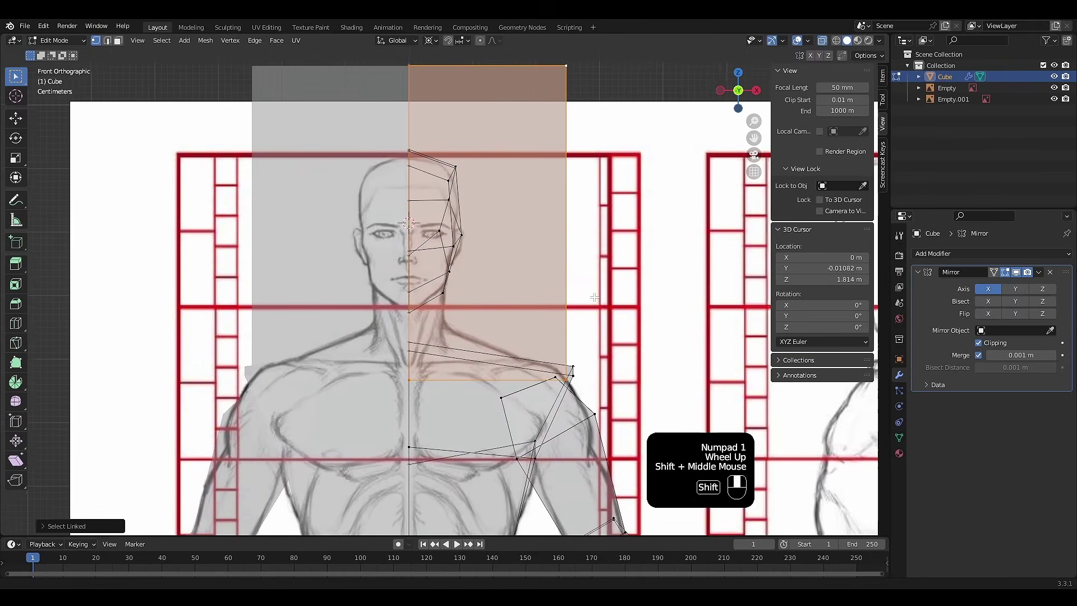
{"action": "key", "text": "s"}
{"action": "left_click", "coordinate": [486, 231]}
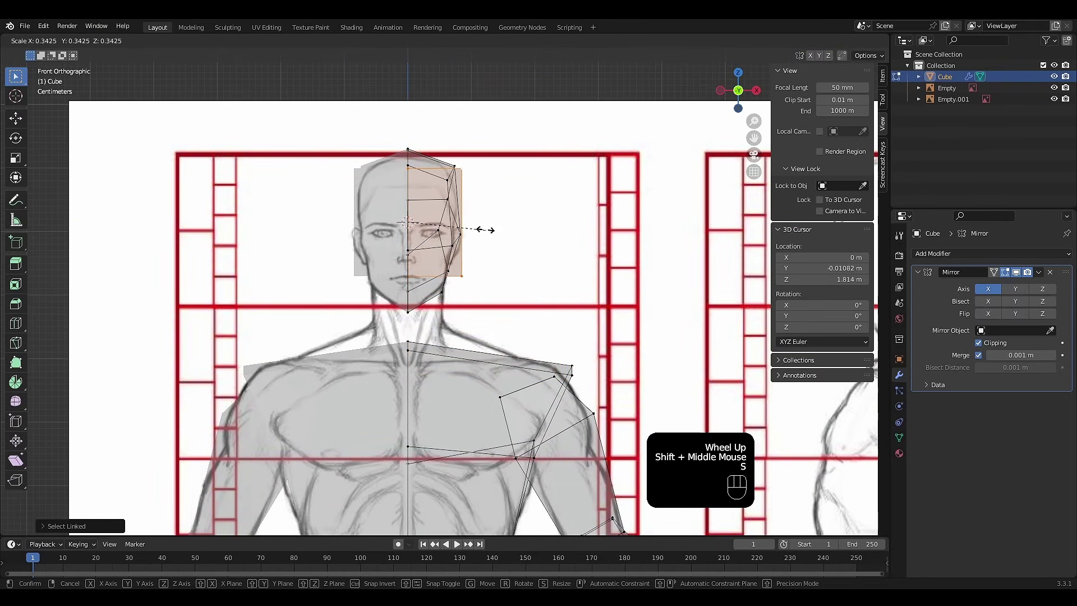
{"action": "key", "text": "g"}
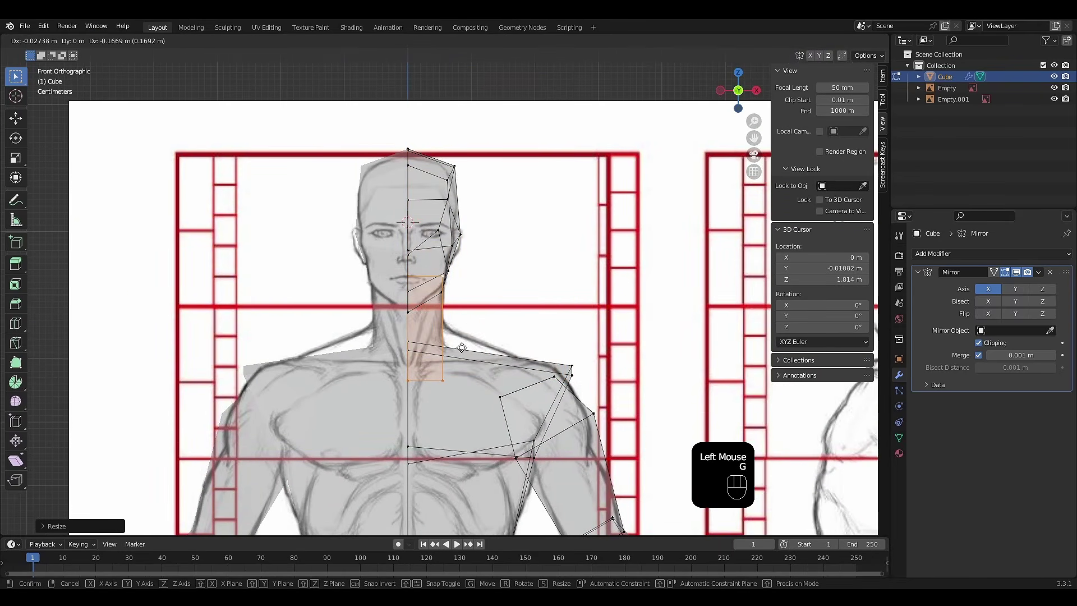
{"action": "left_click", "coordinate": [462, 348]}
{"action": "middle_click_drag", "start_coordinate": [542, 305], "coordinate": [508, 308], "text": "shift"}
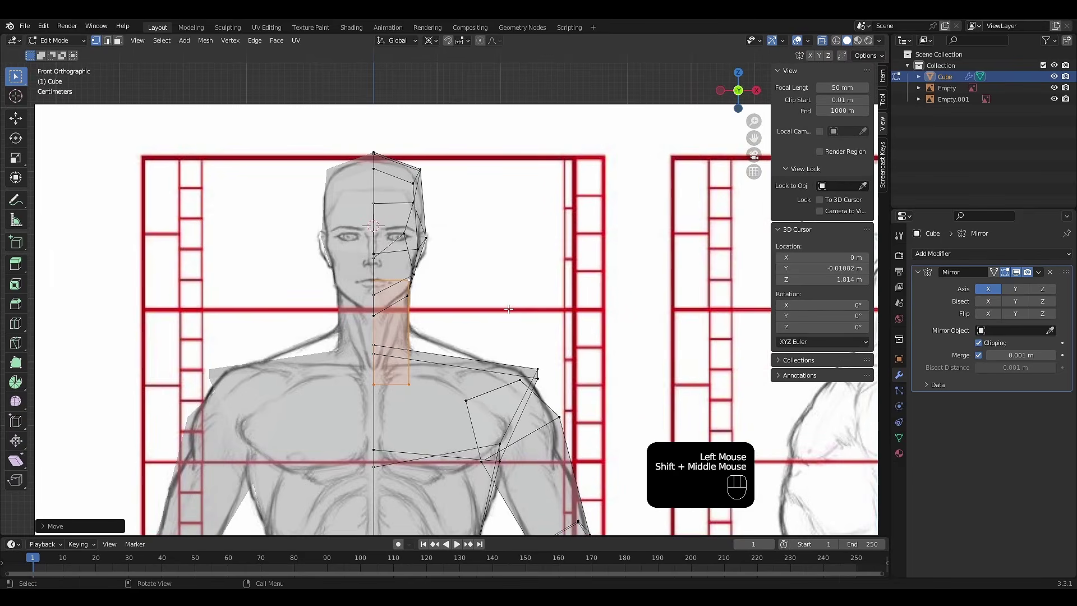
In right side view, move the neck block's upper and lower back vertices to follow the nape outline.
{"action": "key", "text": "KP_3"}
{"action": "scroll", "coordinate": [601, 284], "scroll_direction": "up", "scroll_amount": 2}
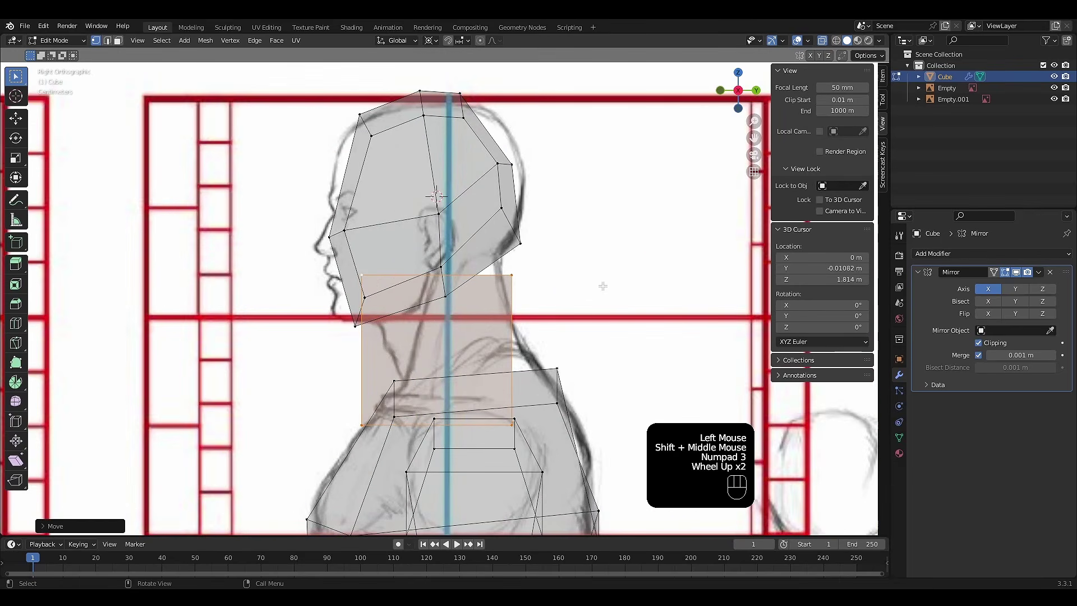
{"action": "scroll", "coordinate": [568, 279], "scroll_direction": "up", "scroll_amount": 1, "text": "shift"}
{"action": "middle_click_drag", "start_coordinate": [567, 279], "coordinate": [527, 264], "text": "shift"}
{"action": "scroll", "coordinate": [532, 251], "scroll_direction": "up", "scroll_amount": 2}
{"action": "left_click", "coordinate": [505, 240]}
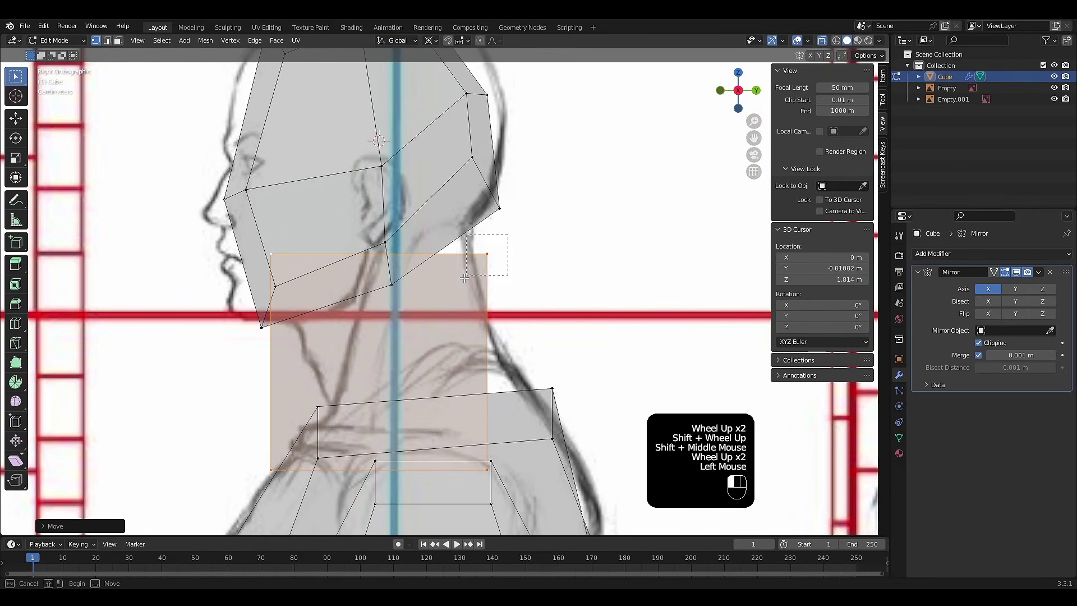
{"action": "key", "text": "g"}
{"action": "left_click", "coordinate": [525, 327]}
{"action": "middle_click_drag", "start_coordinate": [525, 326], "coordinate": [521, 281], "text": "shift"}
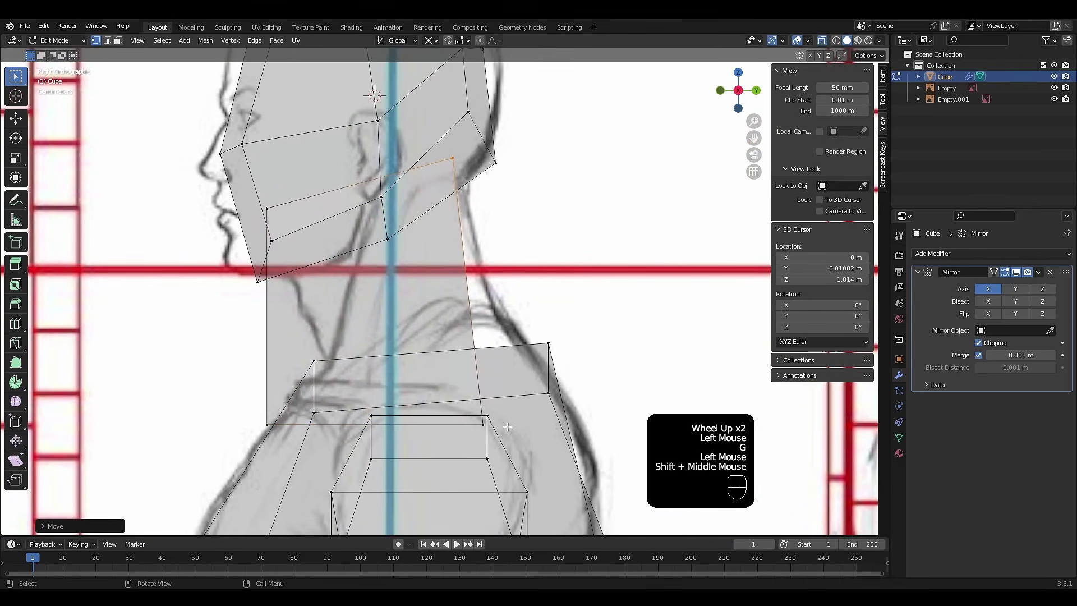
{"action": "left_click", "coordinate": [509, 425]}
{"action": "key", "text": "g"}
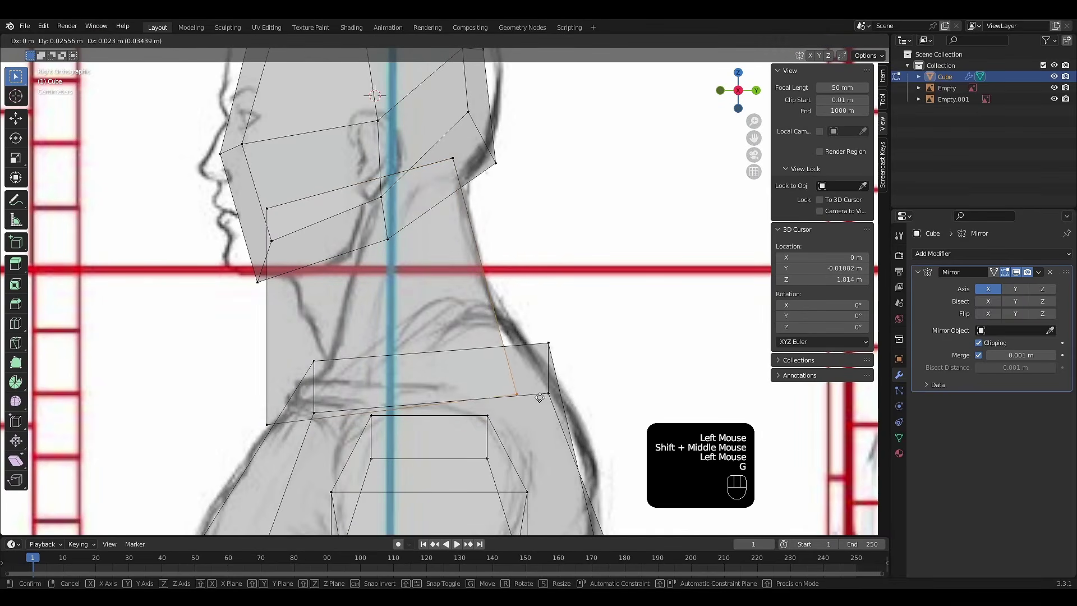
{"action": "left_click", "coordinate": [546, 394]}
Move the neck block's lower and upper front vertices backward to follow the throat outline in side view.
{"action": "left_click", "coordinate": [269, 428]}
{"action": "key", "text": "g"}
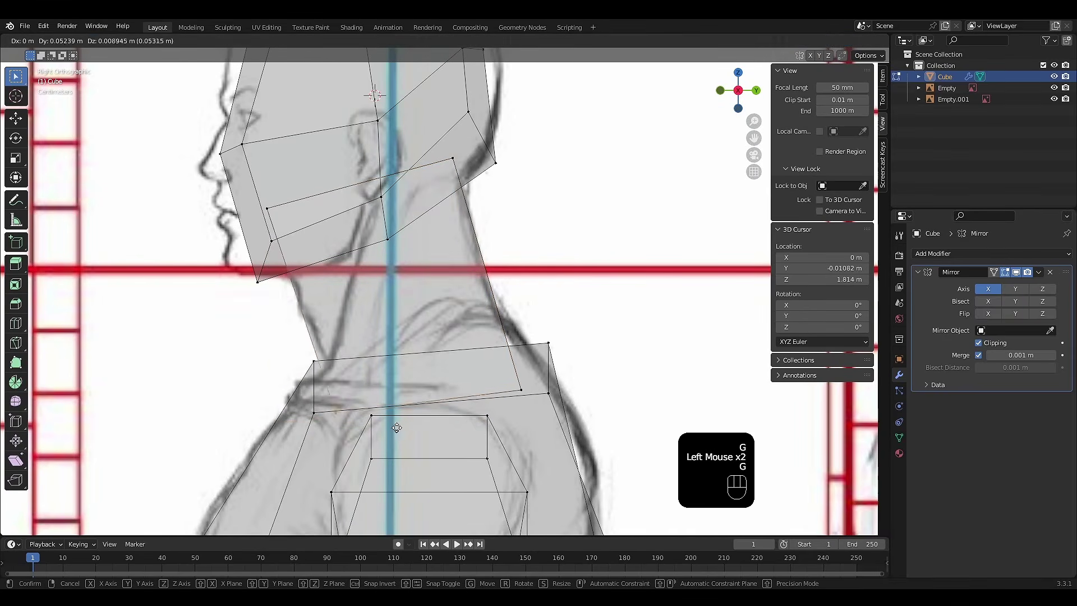
{"action": "left_click", "coordinate": [394, 400]}
{"action": "left_click", "coordinate": [264, 211]}
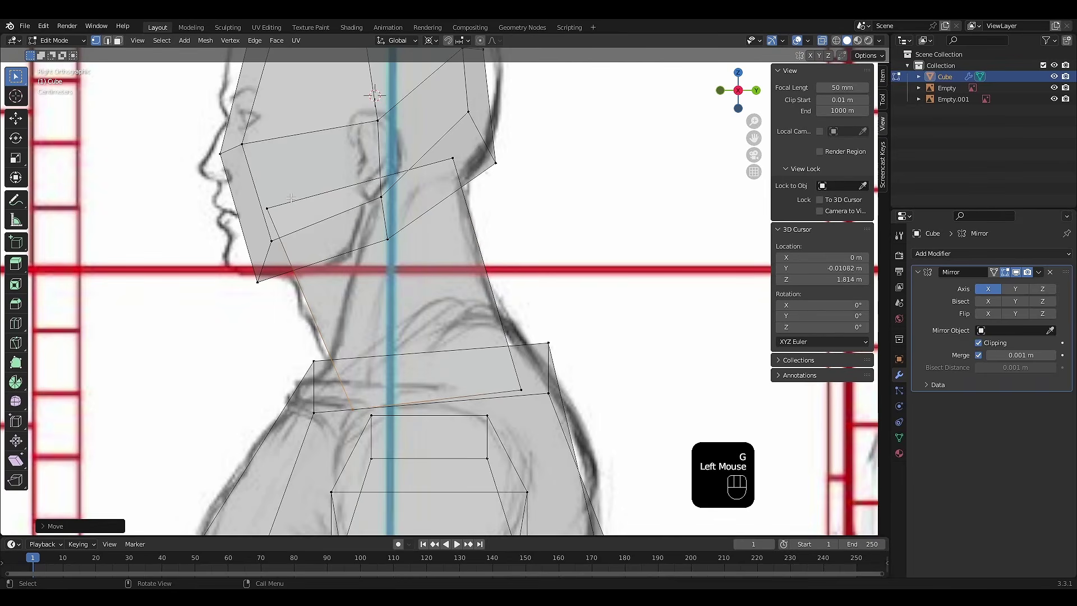
{"action": "left_click", "coordinate": [265, 211]}
{"action": "key", "text": "g"}
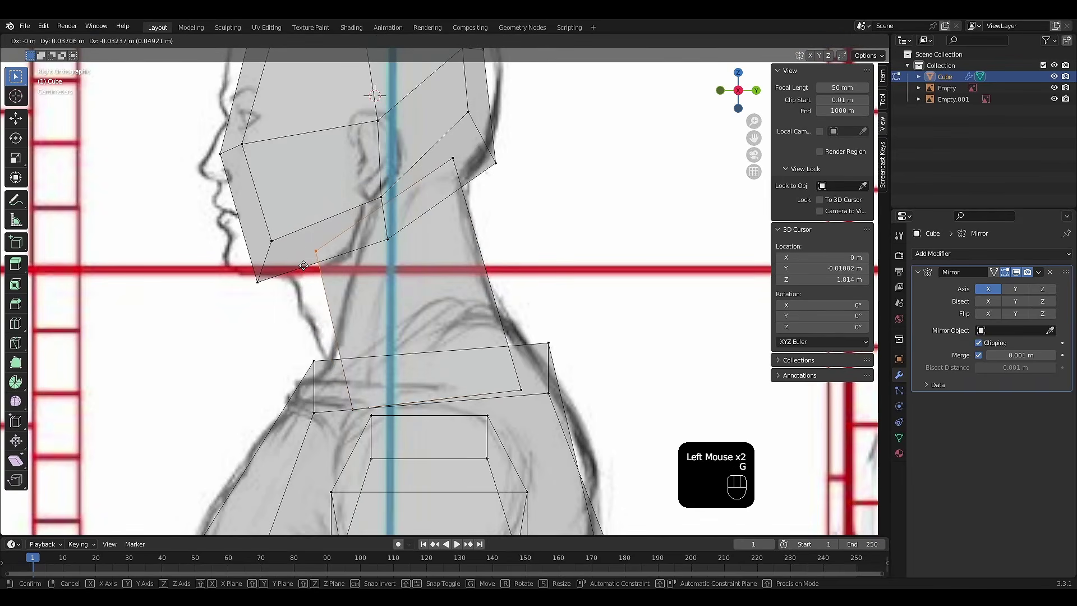
{"action": "left_click", "coordinate": [300, 267]}
{"action": "left_click", "coordinate": [333, 426]}
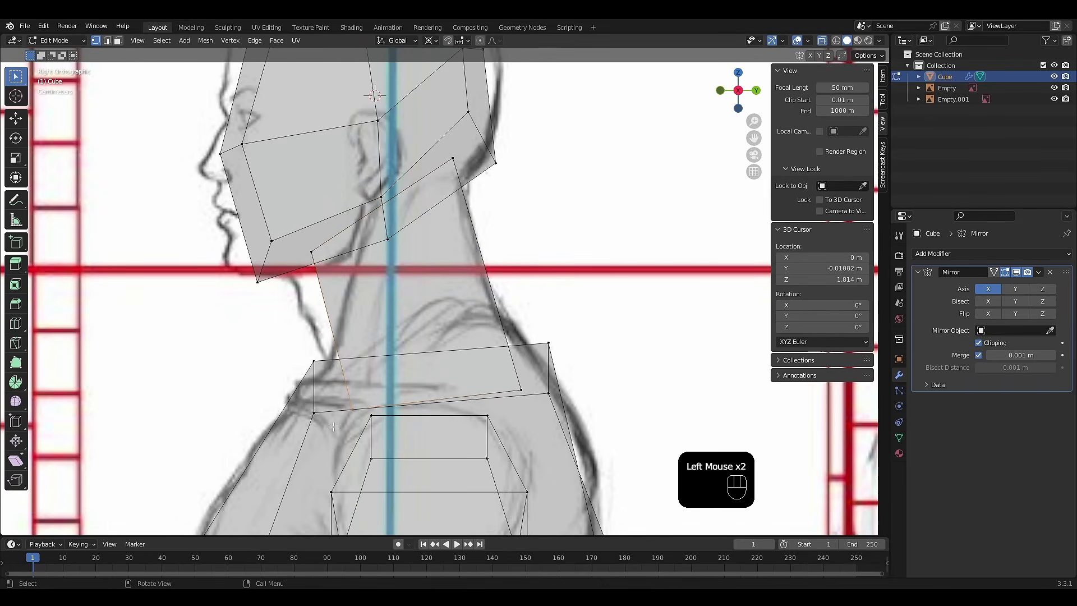
{"action": "key", "text": "g"}
{"action": "left_click", "coordinate": [324, 427]}
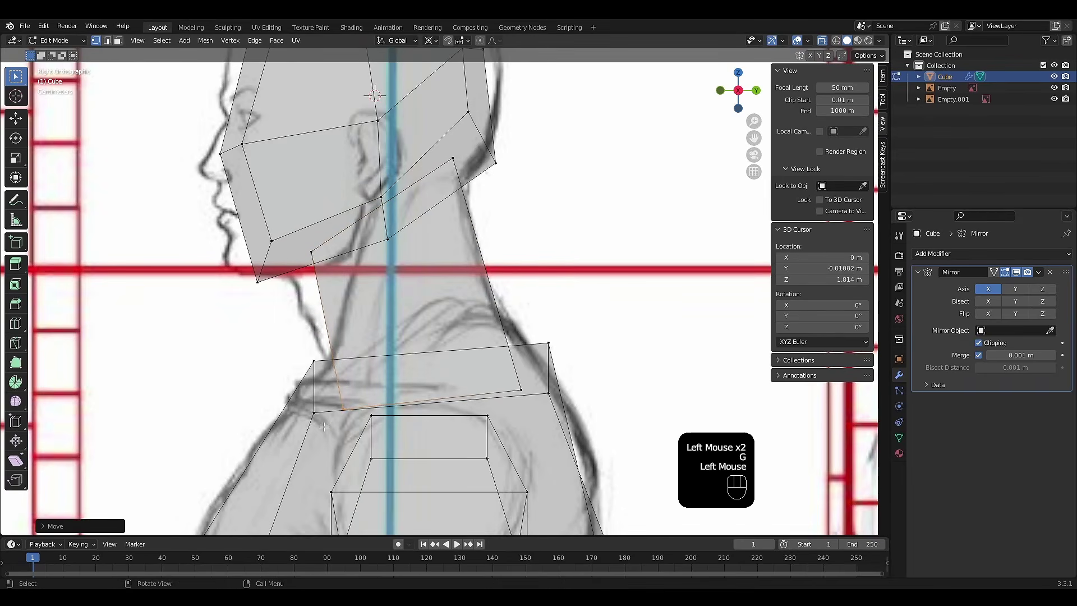
Shift the neck block's upper back vertices slightly forward and raise its upper front vertices about 0.023 m.
{"action": "left_click", "coordinate": [453, 159]}
{"action": "key", "text": "g"}
{"action": "left_click", "coordinate": [442, 156]}
{"action": "left_click_drag", "start_coordinate": [324, 240], "coordinate": [292, 267]}
{"action": "key", "text": "g"}
{"action": "left_click", "coordinate": [296, 234]}
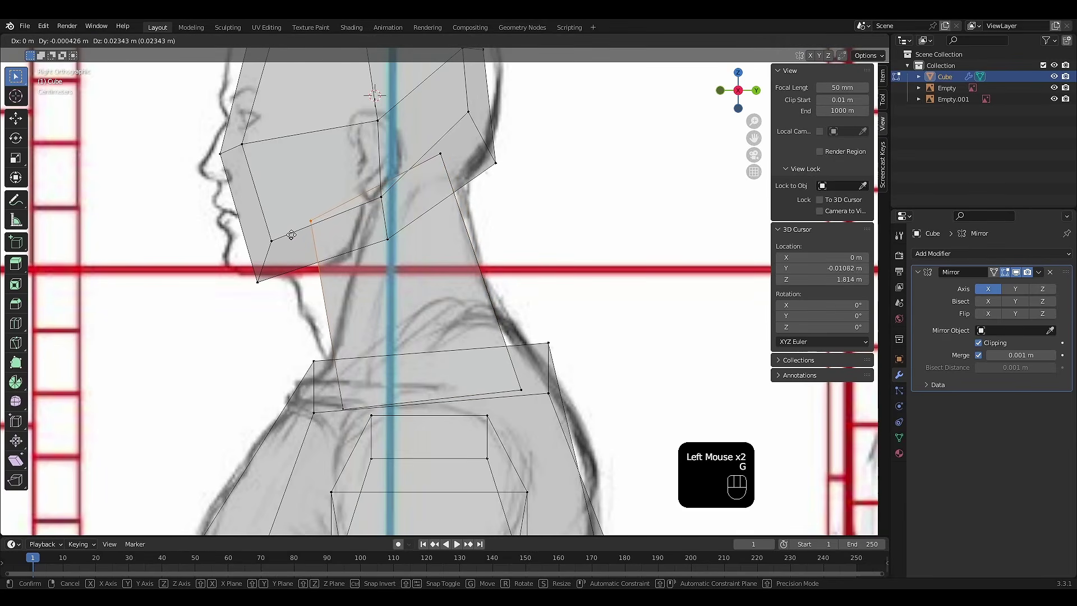
Examine the fit between the neck block, head and shoulders in perspective with X-ray off.
{"action": "scroll", "coordinate": [337, 253], "scroll_direction": "down", "scroll_amount": 2}
{"action": "middle_click_drag", "start_coordinate": [337, 252], "coordinate": [542, 323]}
{"action": "scroll", "coordinate": [541, 306], "scroll_direction": "down", "scroll_amount": 2}
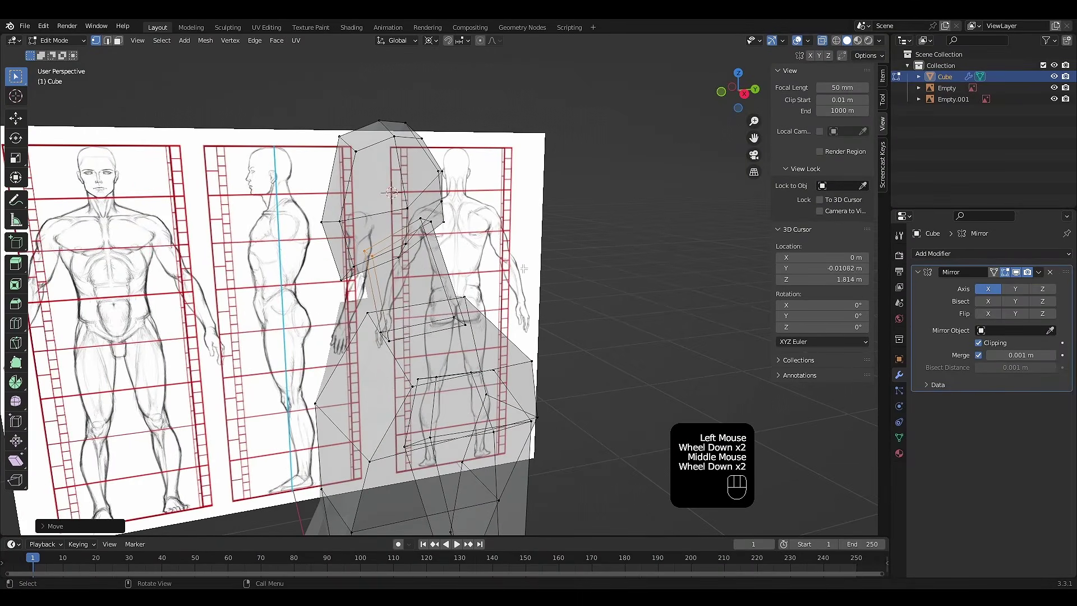
{"action": "middle_click_drag", "start_coordinate": [525, 269], "coordinate": [514, 223]}
{"action": "scroll", "coordinate": [538, 227], "scroll_direction": "down", "scroll_amount": 2}
{"action": "key", "text": "alt+z"}
{"action": "scroll", "coordinate": [588, 210], "scroll_direction": "up", "scroll_amount": 2}
{"action": "middle_click_drag", "start_coordinate": [588, 210], "coordinate": [401, 205], "text": "shift"}
{"action": "scroll", "coordinate": [460, 219], "scroll_direction": "up", "scroll_amount": 3}
{"action": "left_click", "coordinate": [401, 205]}
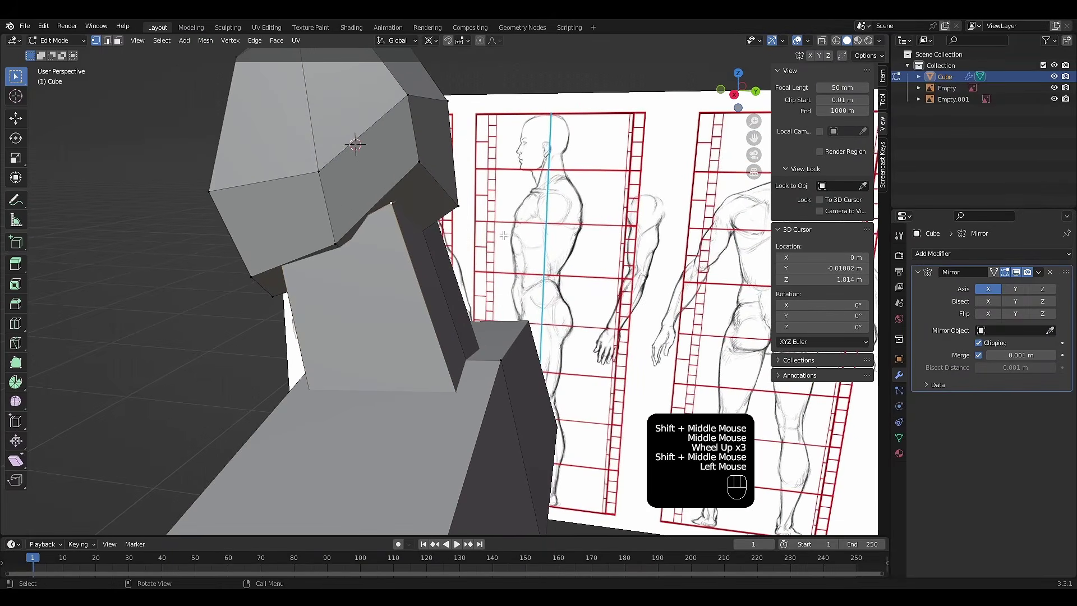
{"action": "middle_click_drag", "start_coordinate": [504, 236], "coordinate": [508, 208]}
{"action": "key", "text": "g"}
{"action": "key", "text": "z"}
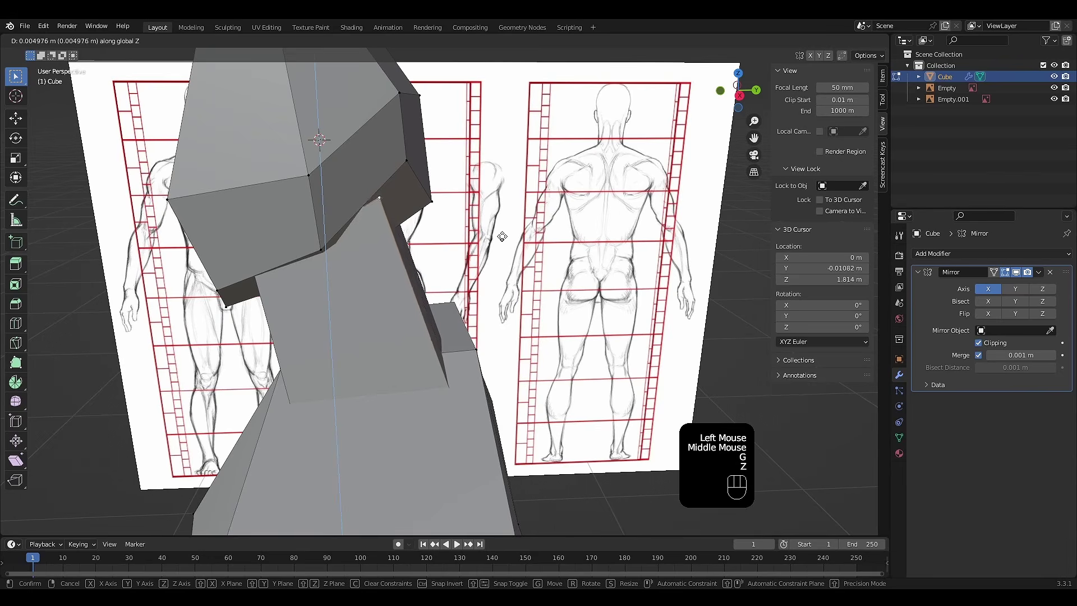
{"action": "right_click", "coordinate": [504, 251]}
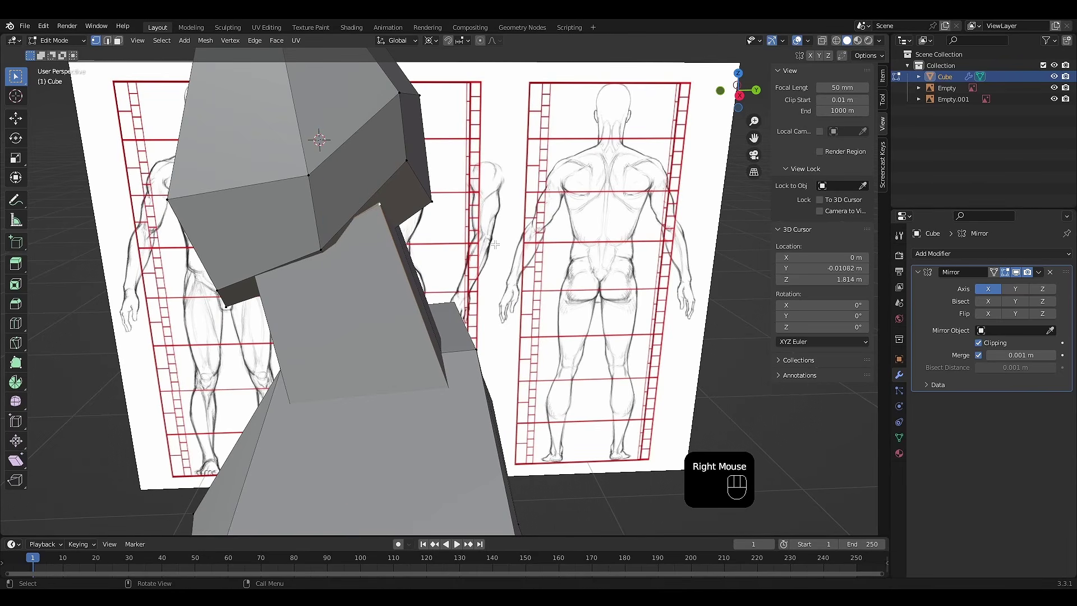
With X-ray on, select the four vertices of the neck block's top face.
{"action": "key", "text": "alt+z"}
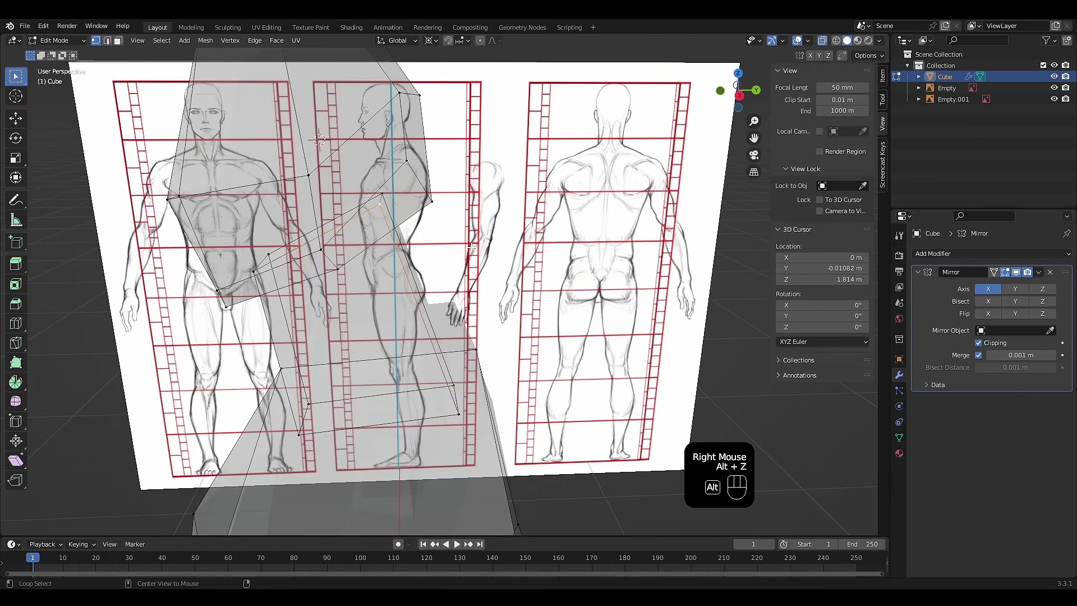
{"action": "scroll", "coordinate": [451, 245], "scroll_direction": "up", "scroll_amount": 1}
{"action": "middle_click_drag", "start_coordinate": [472, 247], "coordinate": [328, 278], "text": "shift"}
{"action": "left_click", "coordinate": [329, 278], "text": "alt"}
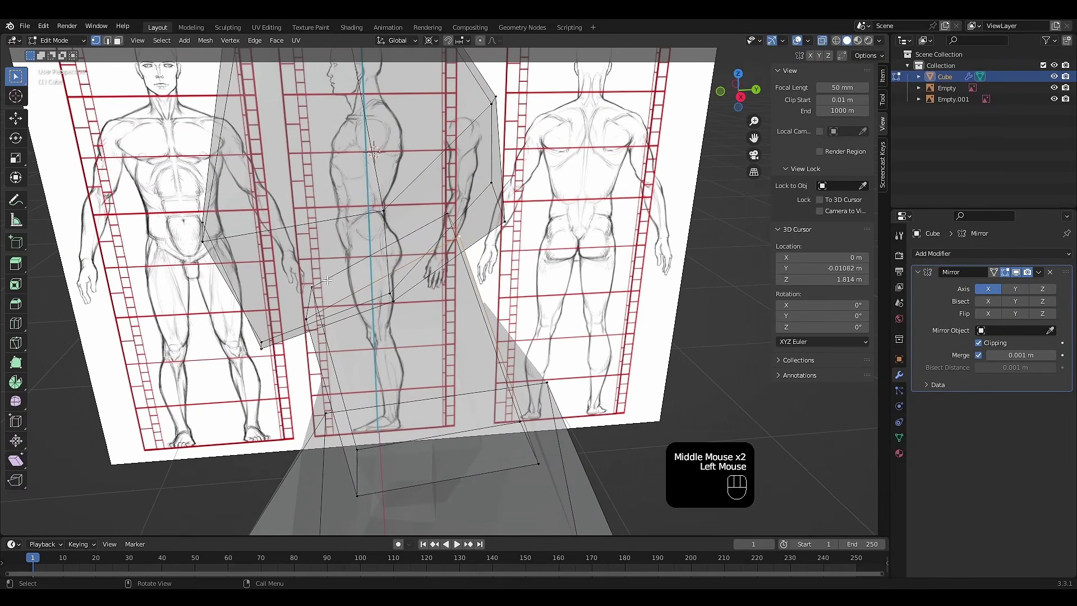
{"action": "left_click", "coordinate": [307, 285], "text": "shift"}
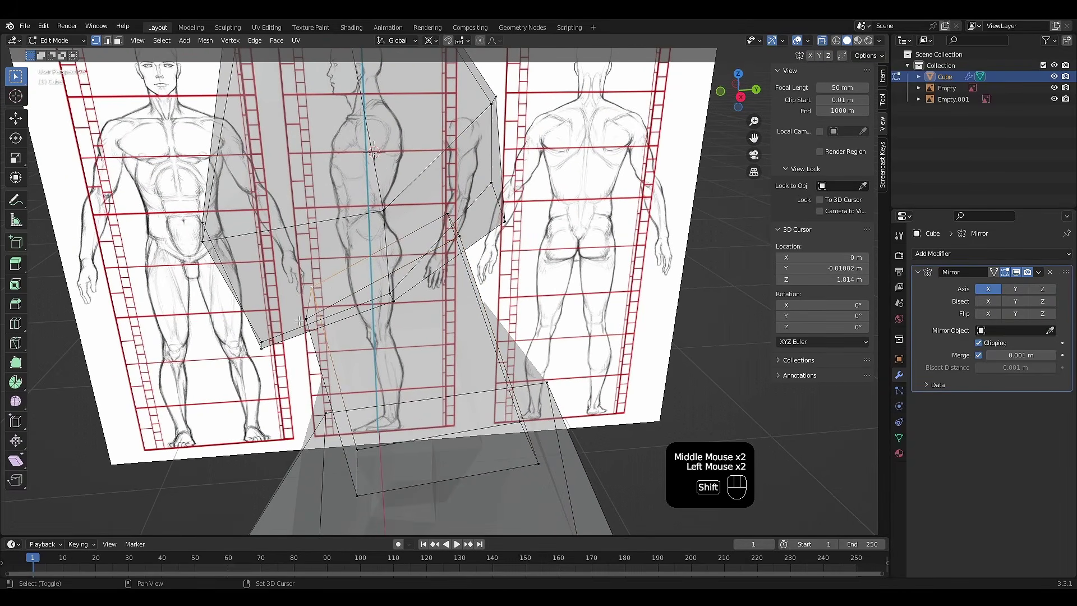
{"action": "left_click", "coordinate": [446, 239], "text": "shift"}
{"action": "middle_click_drag", "start_coordinate": [509, 242], "coordinate": [575, 245]}
{"action": "left_click", "coordinate": [493, 253], "text": "shift"}
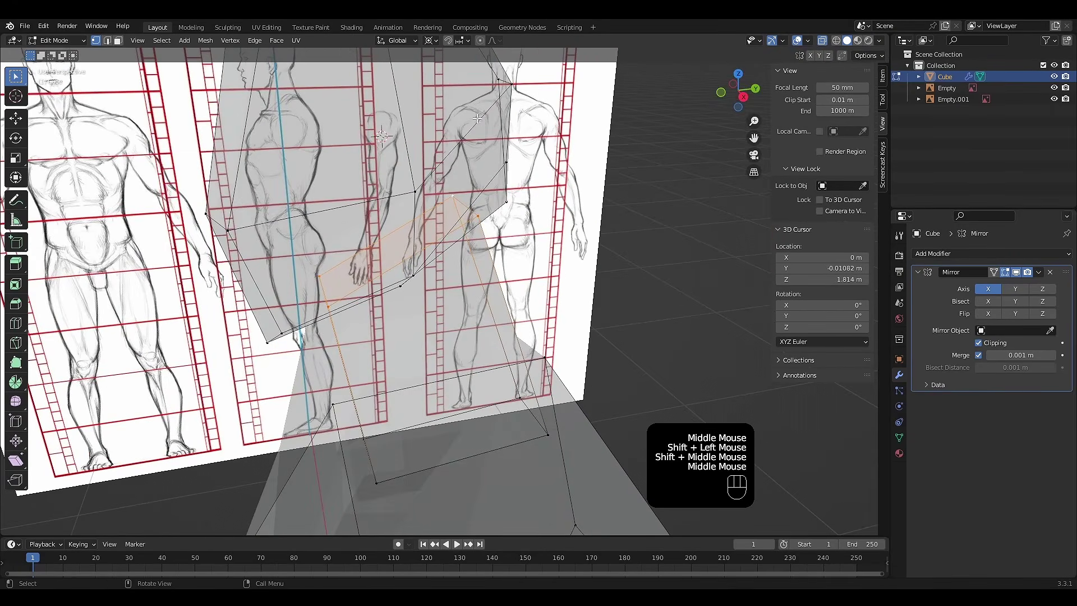
Set the transform pivot to Individual Origins, scale the neck's top face and adjust its height along Z.
{"action": "left_click", "coordinate": [430, 40]}
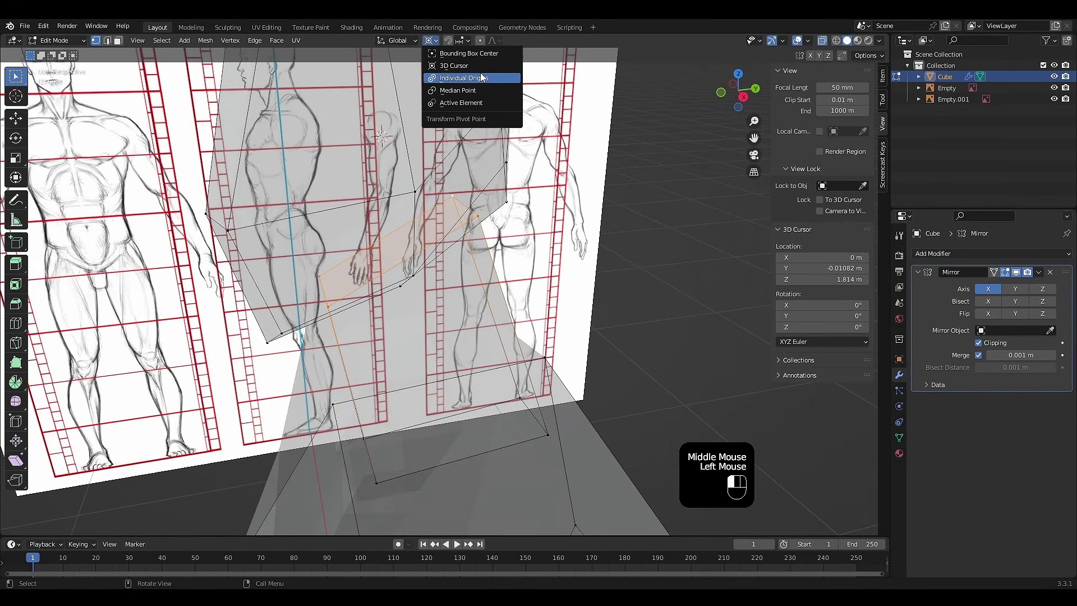
{"action": "left_click", "coordinate": [482, 78]}
{"action": "middle_click_drag", "start_coordinate": [483, 89], "coordinate": [509, 330]}
{"action": "key", "text": "s"}
{"action": "left_click", "coordinate": [525, 236]}
{"action": "key", "text": "g"}
{"action": "key", "text": "z"}
{"action": "left_click", "coordinate": [536, 252]}
{"action": "scroll", "coordinate": [535, 252], "scroll_direction": "down", "scroll_amount": 1}
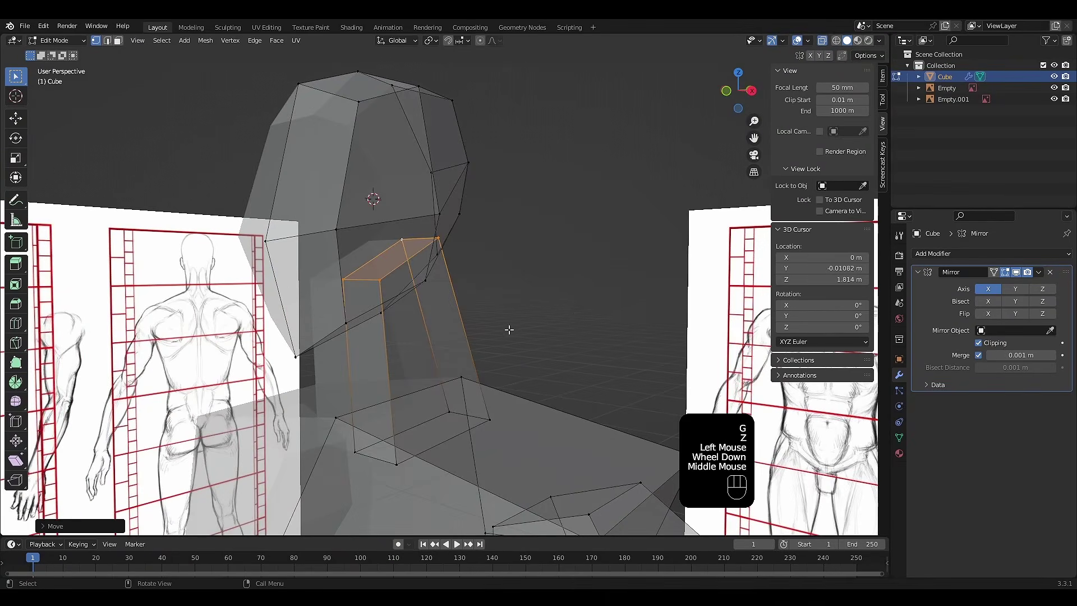
Turn X-ray off and return to Object Mode with the whole body in view.
{"action": "key", "text": "alt+z"}
{"action": "middle_click_drag", "start_coordinate": [575, 312], "coordinate": [487, 336]}
{"action": "key", "text": "Tab"}
{"action": "scroll", "coordinate": [463, 368], "scroll_direction": "down", "scroll_amount": 1}
{"action": "scroll", "coordinate": [463, 368], "scroll_direction": "down", "scroll_amount": 2}
{"action": "scroll", "coordinate": [451, 458], "scroll_direction": "down", "scroll_amount": 2}
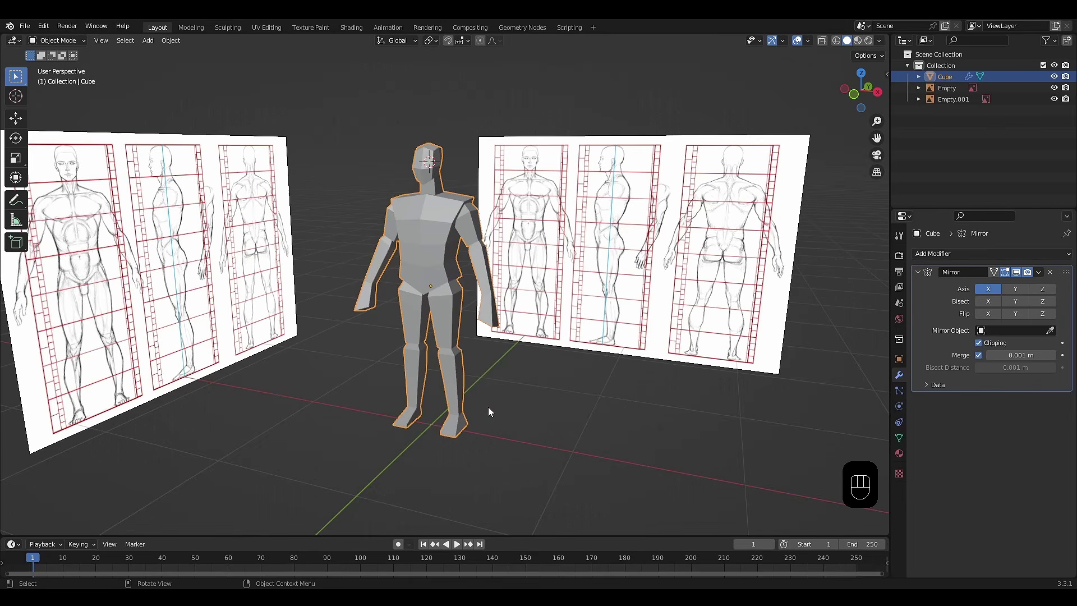
Snap the 3D cursor to the world origin and set the body mesh's origin to the 3D cursor.
{"action": "left_click", "coordinate": [518, 401]}
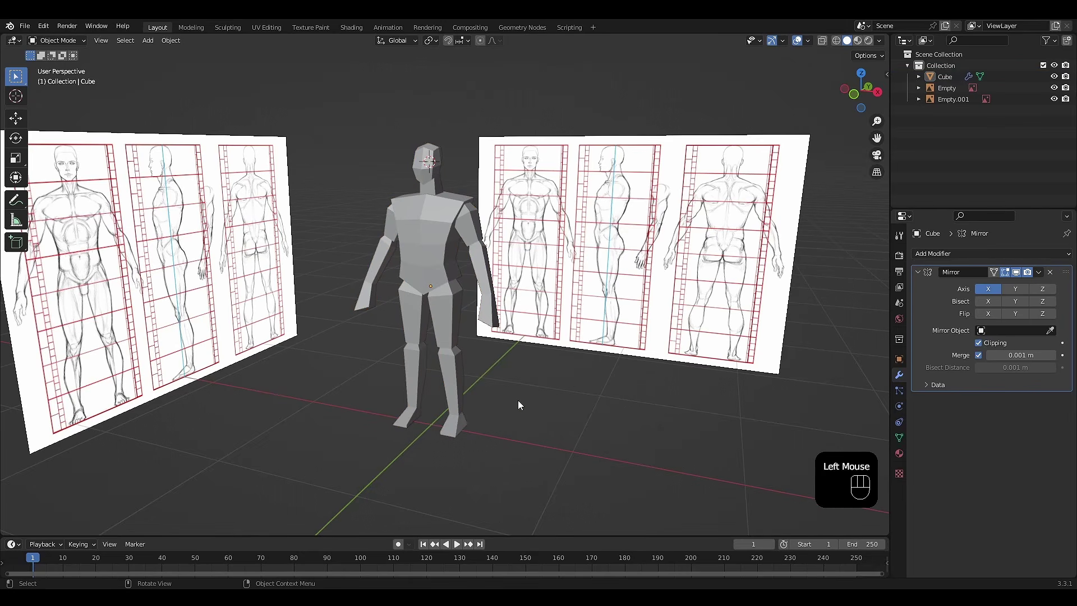
{"action": "key", "text": "shift+s"}
{"action": "left_click", "coordinate": [465, 443]}
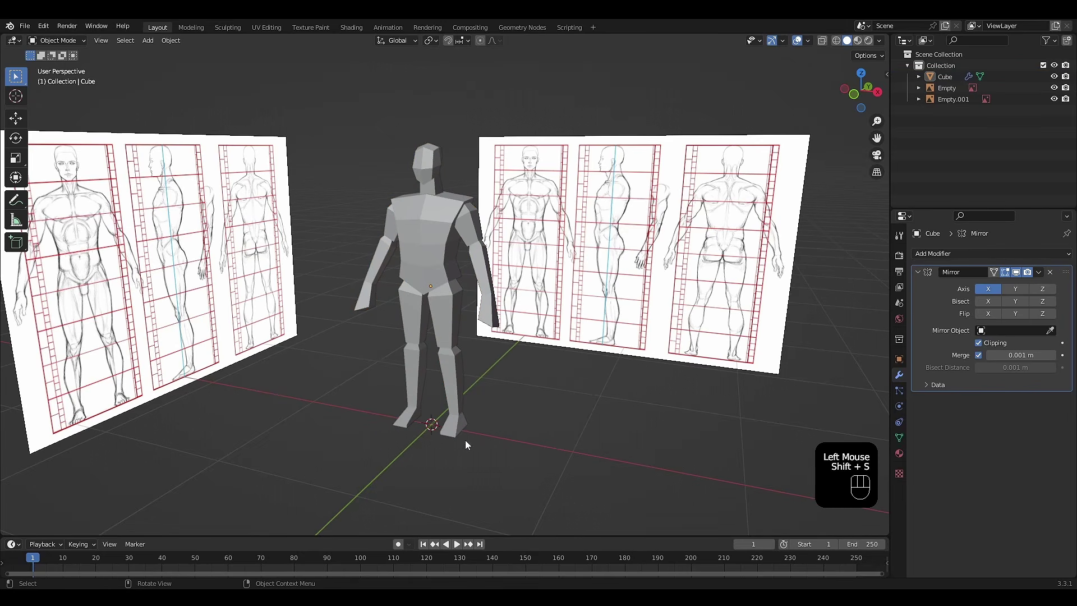
{"action": "left_click", "coordinate": [436, 264]}
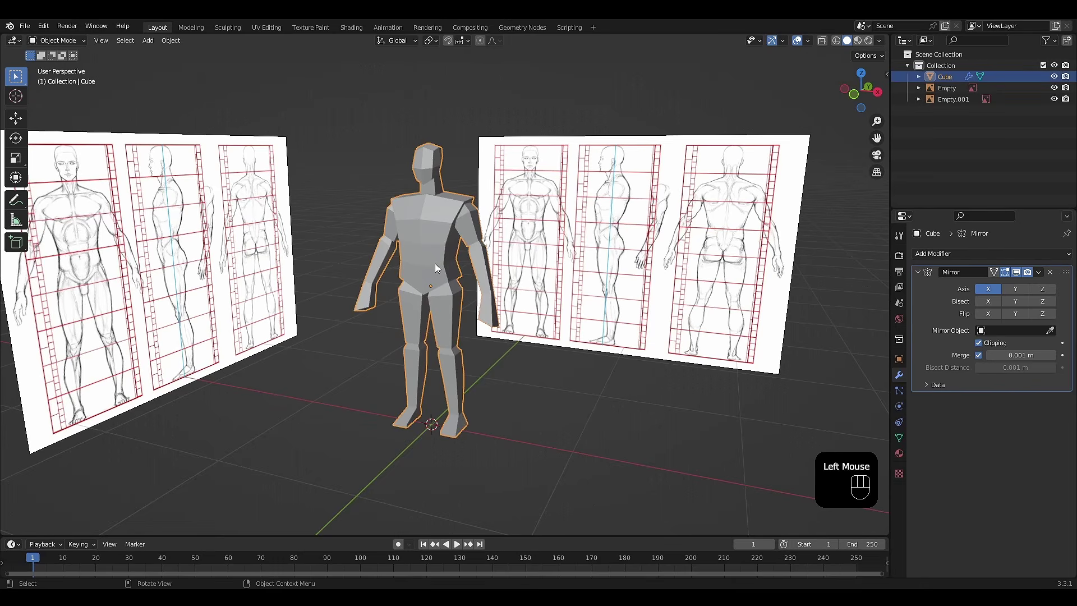
{"action": "right_click", "coordinate": [436, 263]}
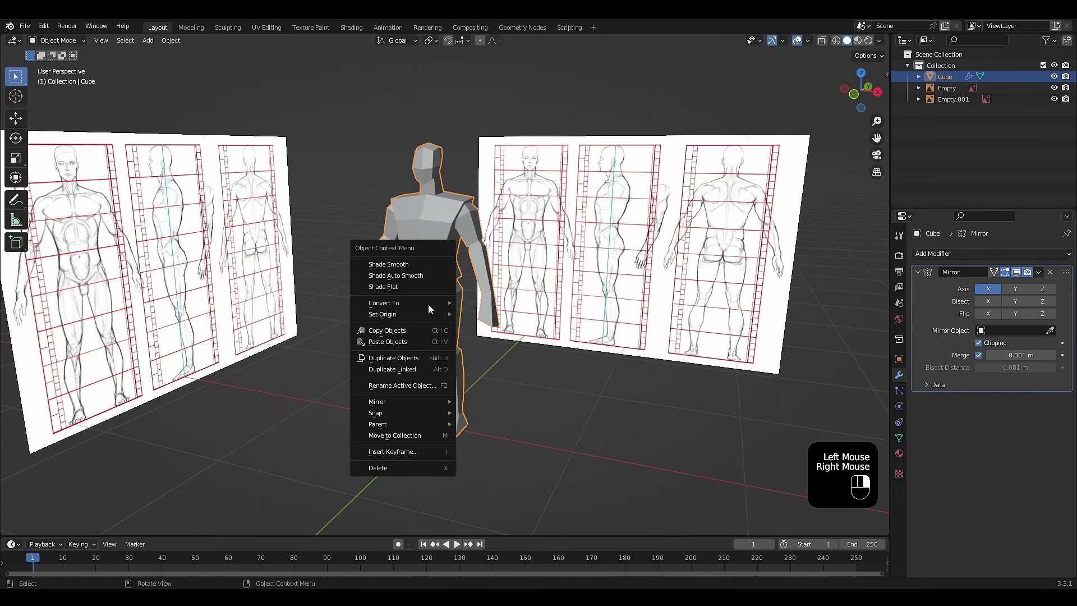
{"action": "mouse_move", "coordinate": [425, 314]}
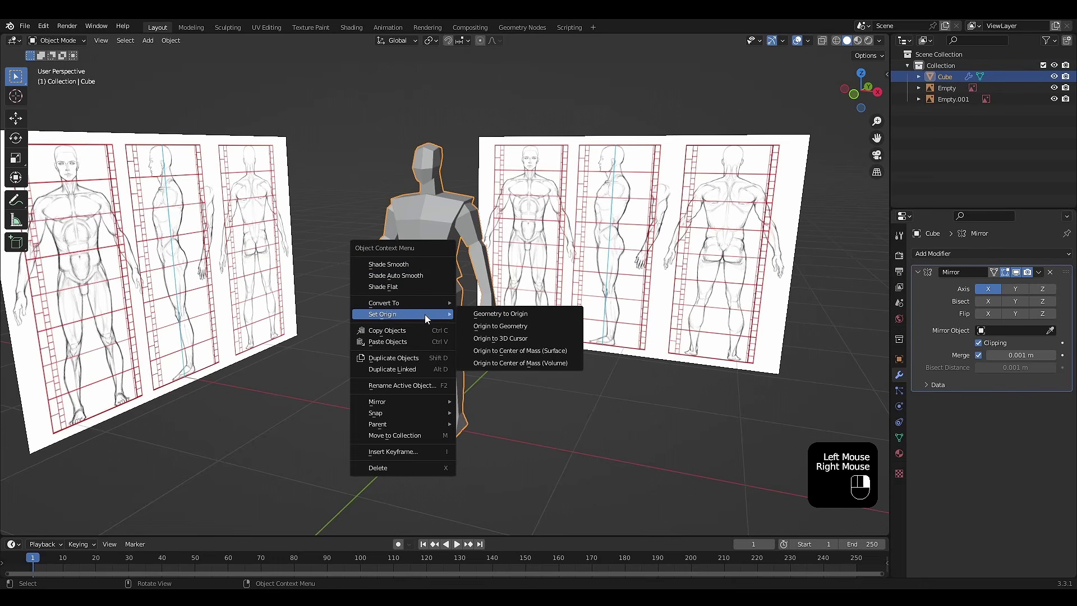
{"action": "left_click", "coordinate": [530, 339]}
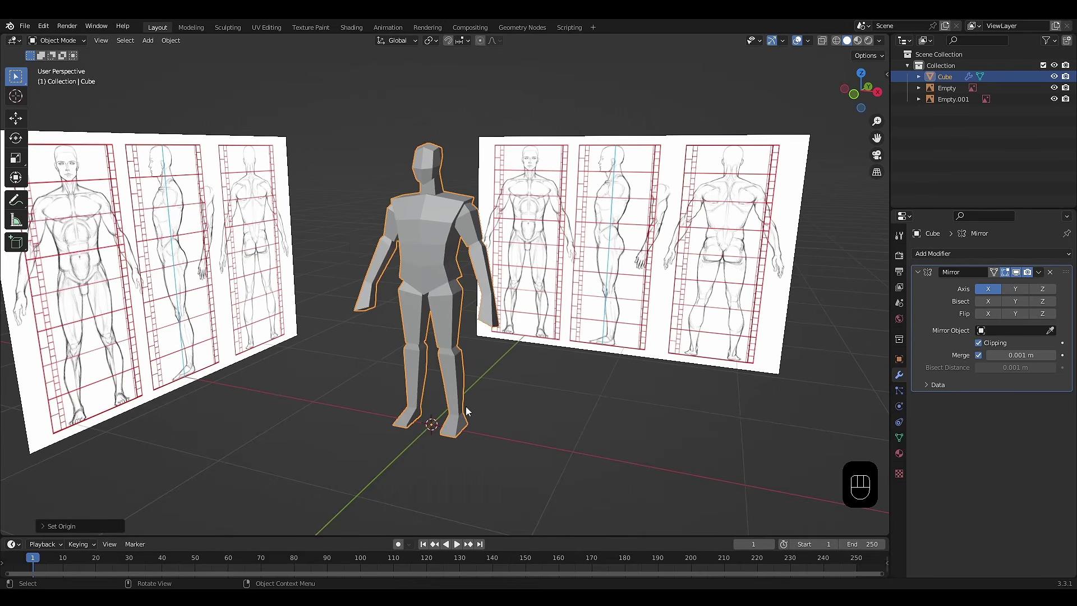
Deselect the body and hide the reference images Empty and Empty.001.
{"action": "middle_click_drag", "start_coordinate": [436, 422], "coordinate": [448, 394]}
{"action": "left_click", "coordinate": [538, 385]}
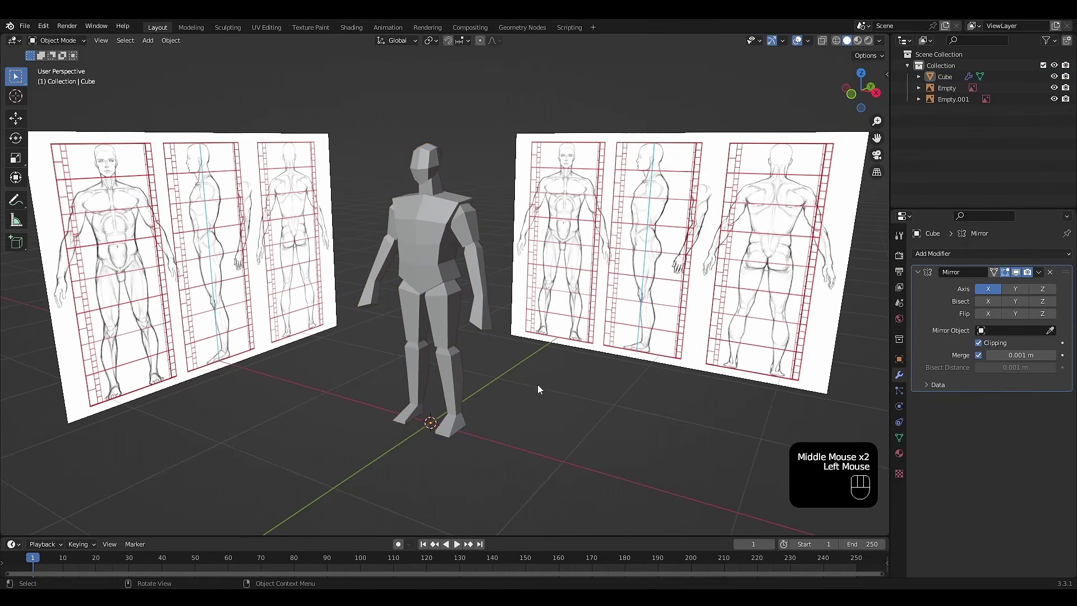
{"action": "left_click", "coordinate": [1055, 87]}
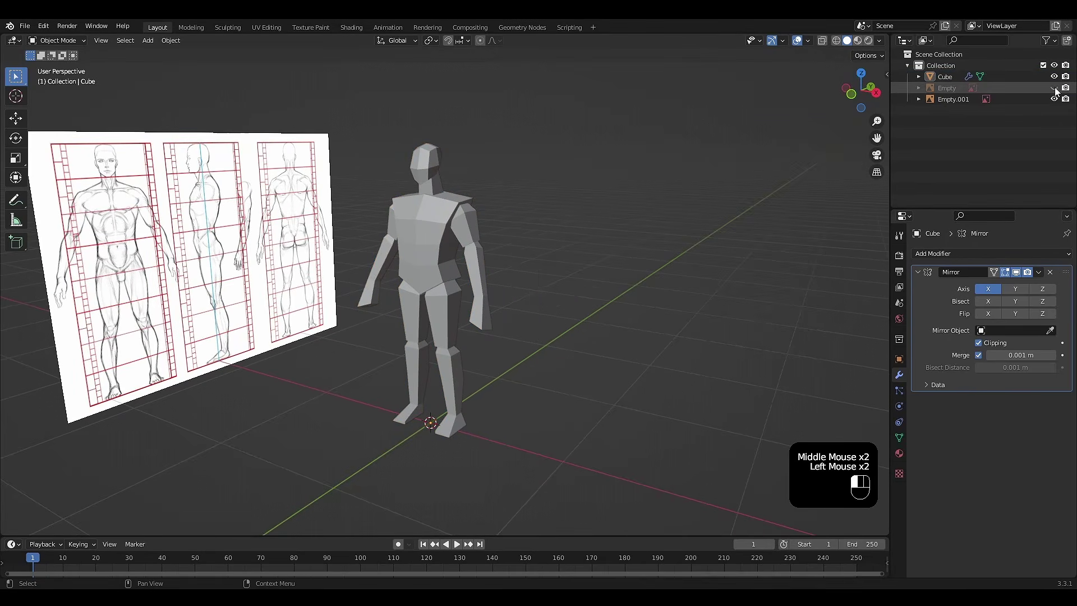
{"action": "left_click", "coordinate": [1055, 99]}
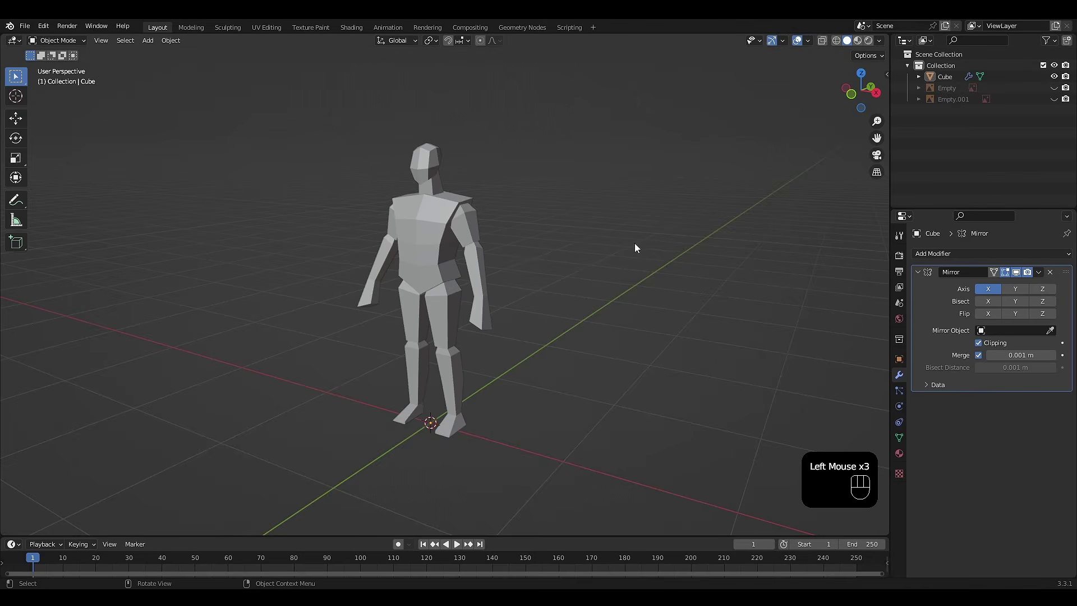
Add an armature at the world origin between the body's feet.
{"action": "middle_click_drag", "start_coordinate": [580, 257], "coordinate": [592, 261]}
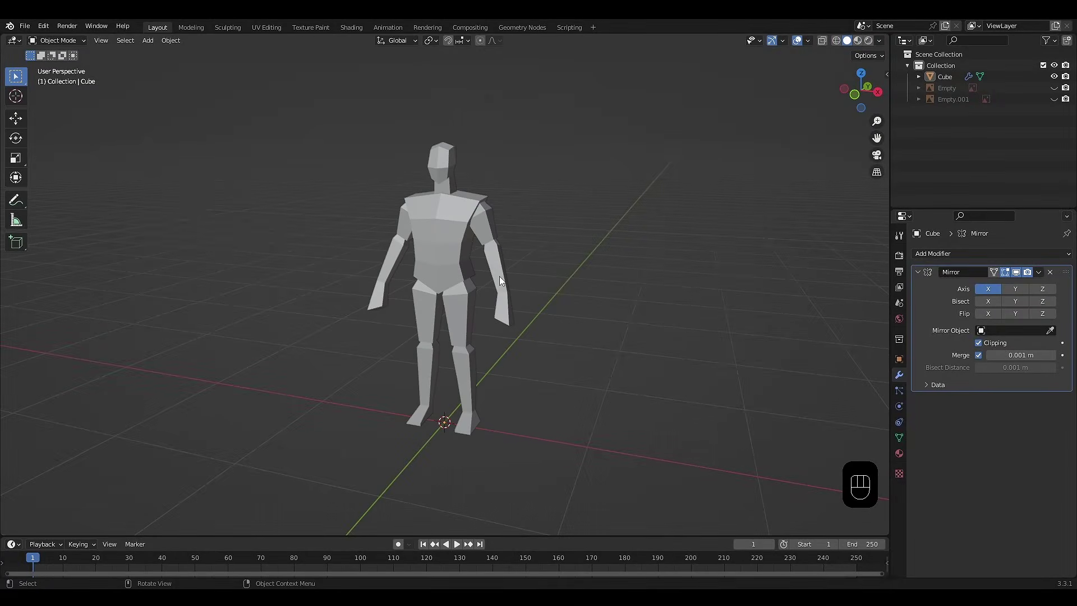
{"action": "key", "text": "shift+a"}
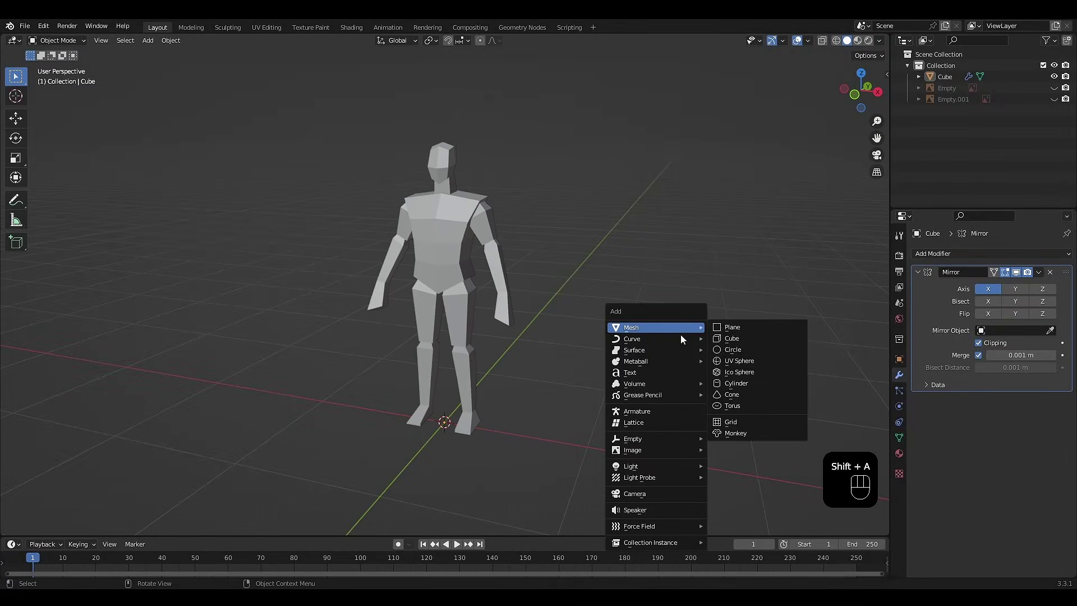
{"action": "left_click", "coordinate": [662, 412]}
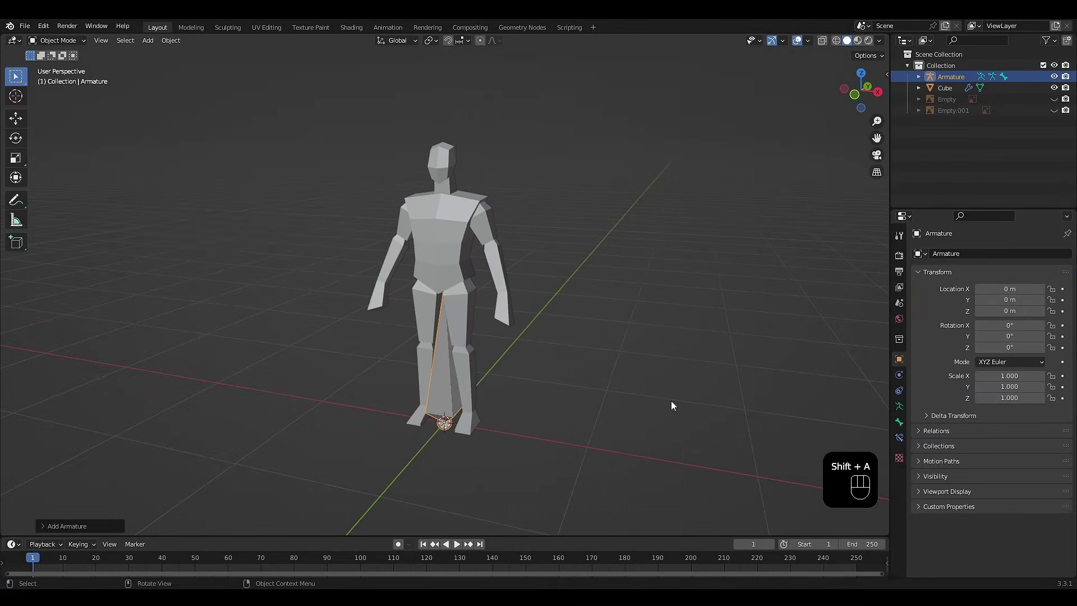
From the front view, set the armature's viewport display to In Front so its bones show through the body mesh.
{"action": "key", "text": "KP_1"}
{"action": "scroll", "coordinate": [672, 405], "scroll_direction": "up", "scroll_amount": 3}
{"action": "middle_click_drag", "start_coordinate": [674, 408], "coordinate": [648, 320], "text": "shift"}
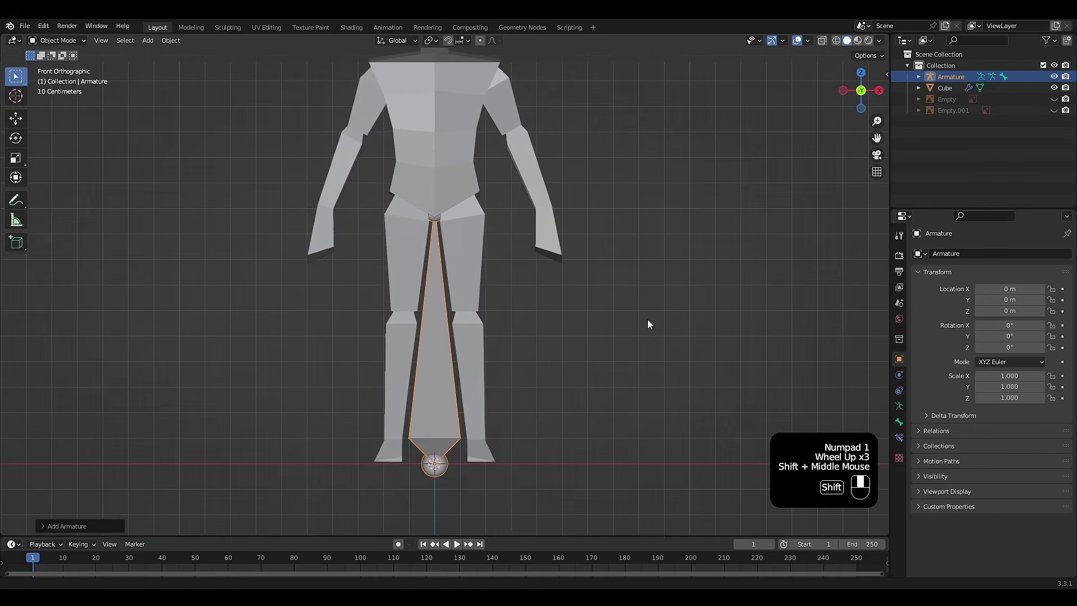
{"action": "left_click", "coordinate": [899, 408]}
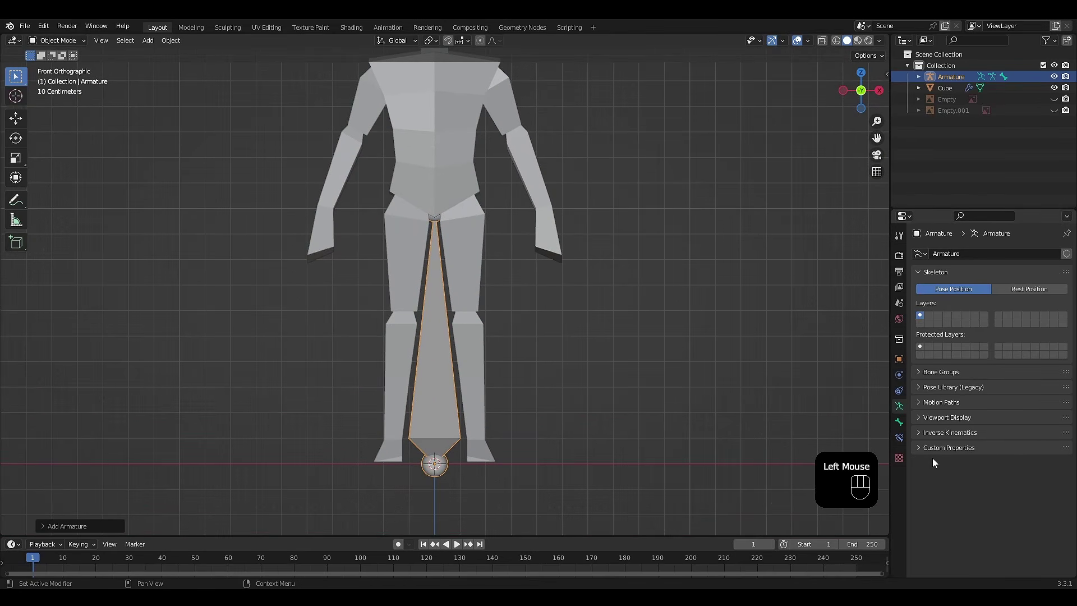
{"action": "left_click", "coordinate": [926, 417]}
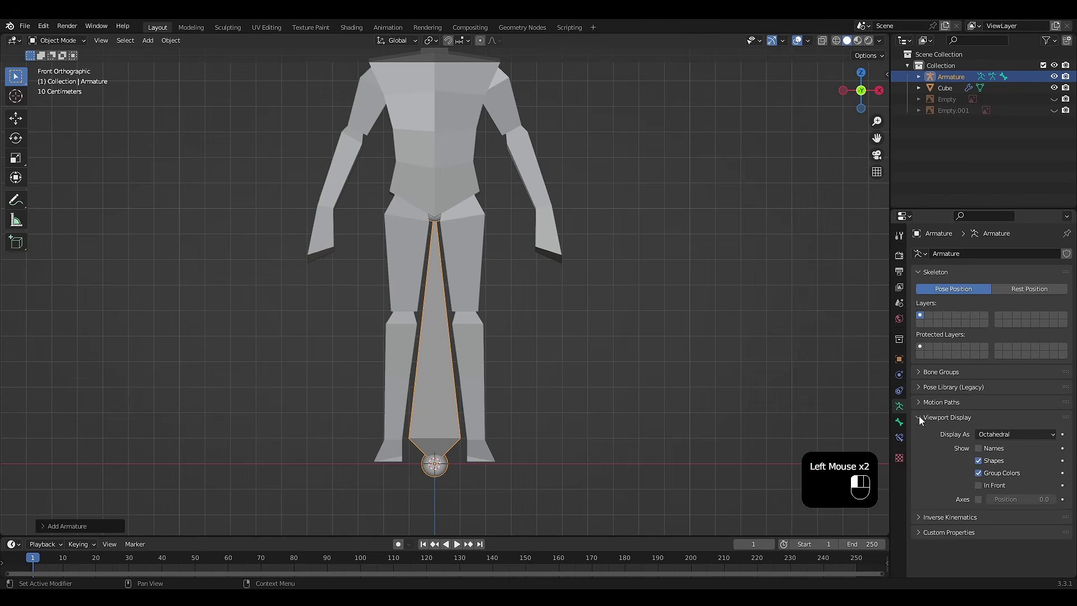
{"action": "left_click", "coordinate": [981, 486]}
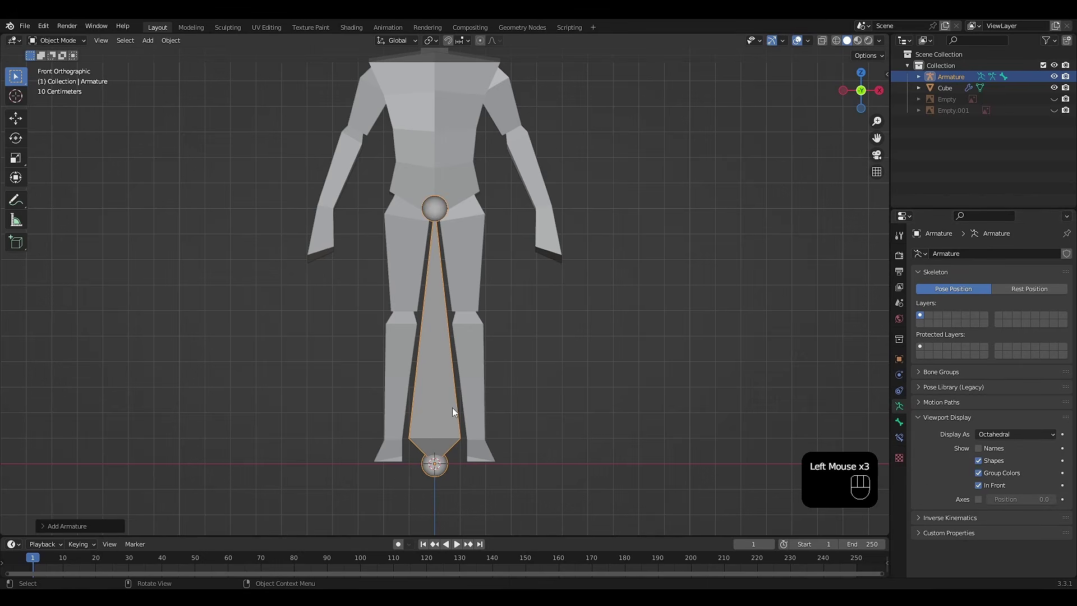
Move the whole armature straight up the Z axis by about 1.03 m so the bone starts at the hips.
{"action": "middle_click_drag", "start_coordinate": [500, 399], "coordinate": [498, 442], "text": "shift"}
{"action": "left_click", "coordinate": [449, 459]}
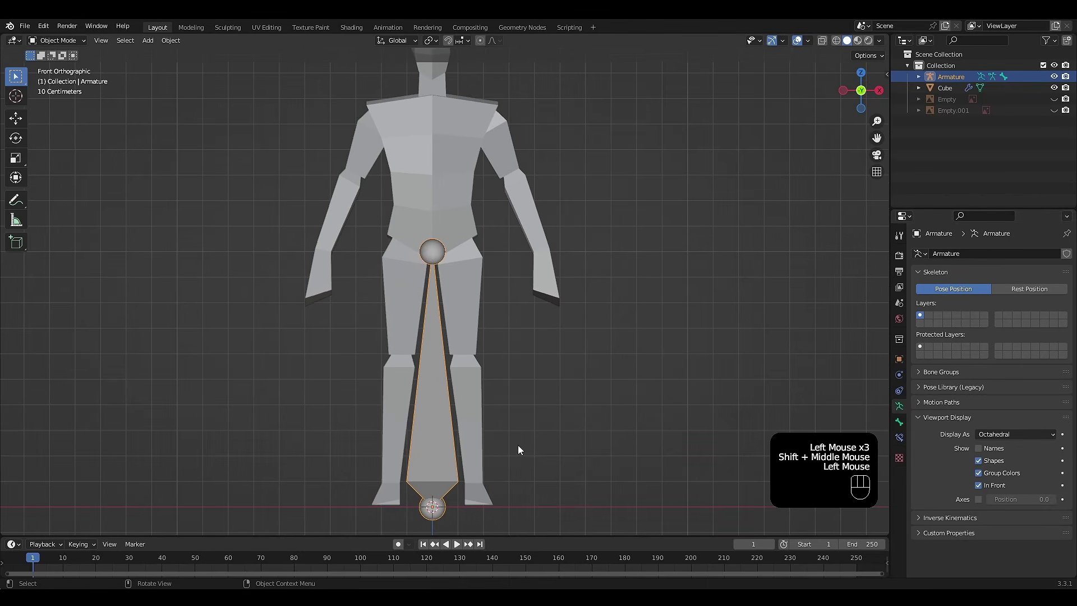
{"action": "key", "text": "g"}
{"action": "key", "text": "z"}
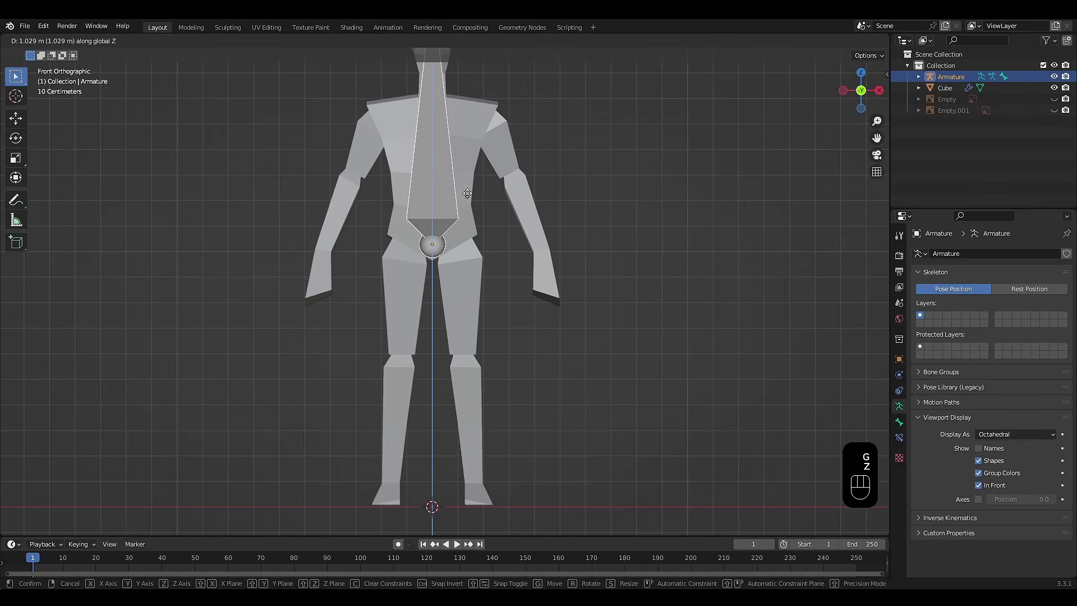
{"action": "left_click", "coordinate": [516, 192]}
In Edit Mode, lower the spine bone's upper end about 0.42 m along Z to the base of the neck.
{"action": "middle_click_drag", "start_coordinate": [515, 192], "coordinate": [494, 315], "text": "shift"}
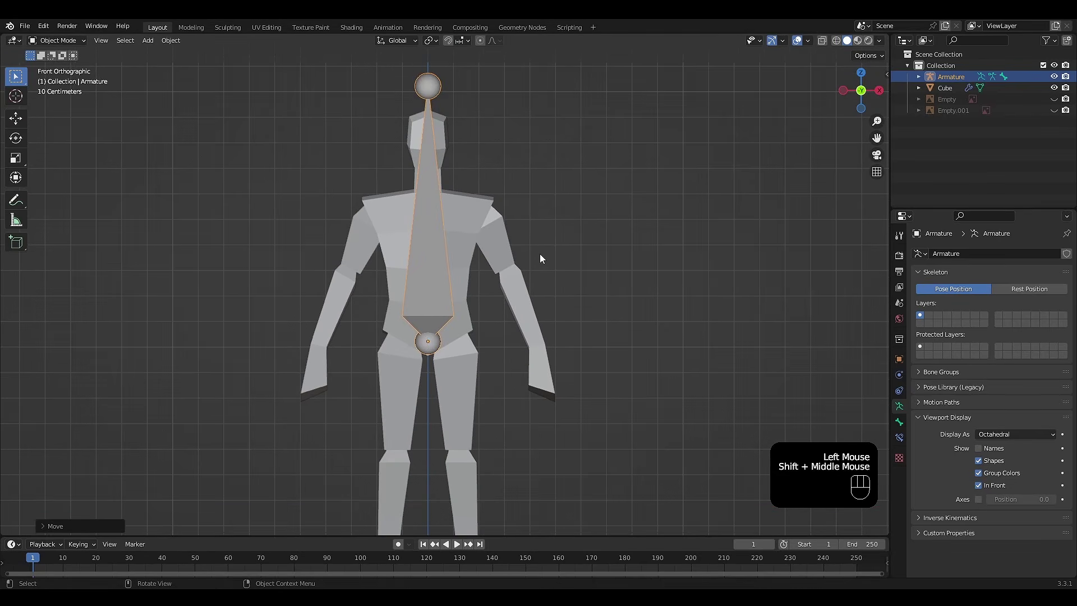
{"action": "middle_click_drag", "start_coordinate": [540, 255], "coordinate": [543, 278], "text": "shift"}
{"action": "key", "text": "Tab"}
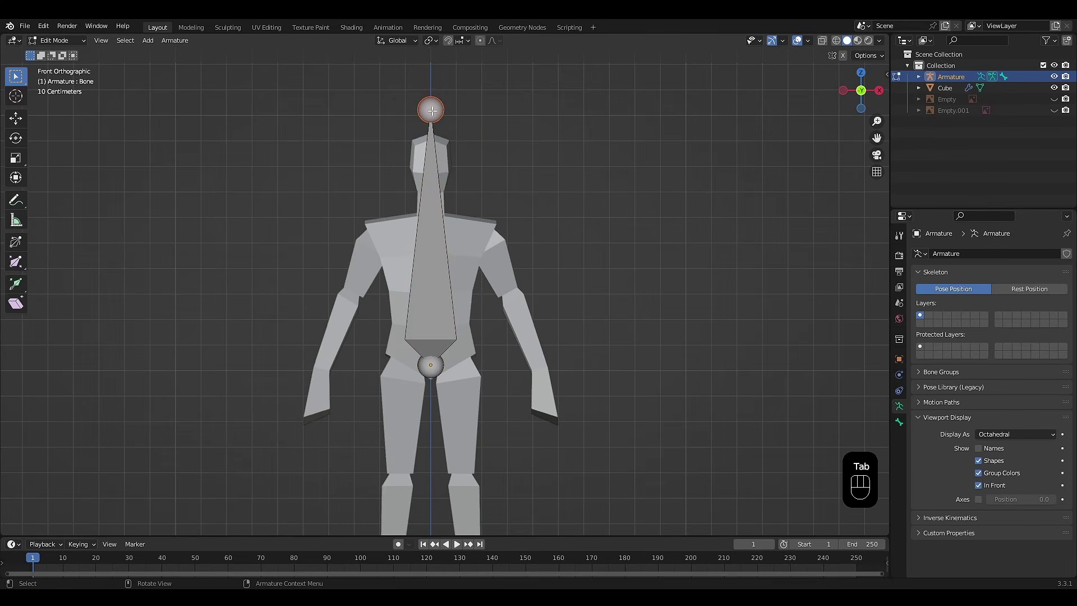
{"action": "key", "text": "g"}
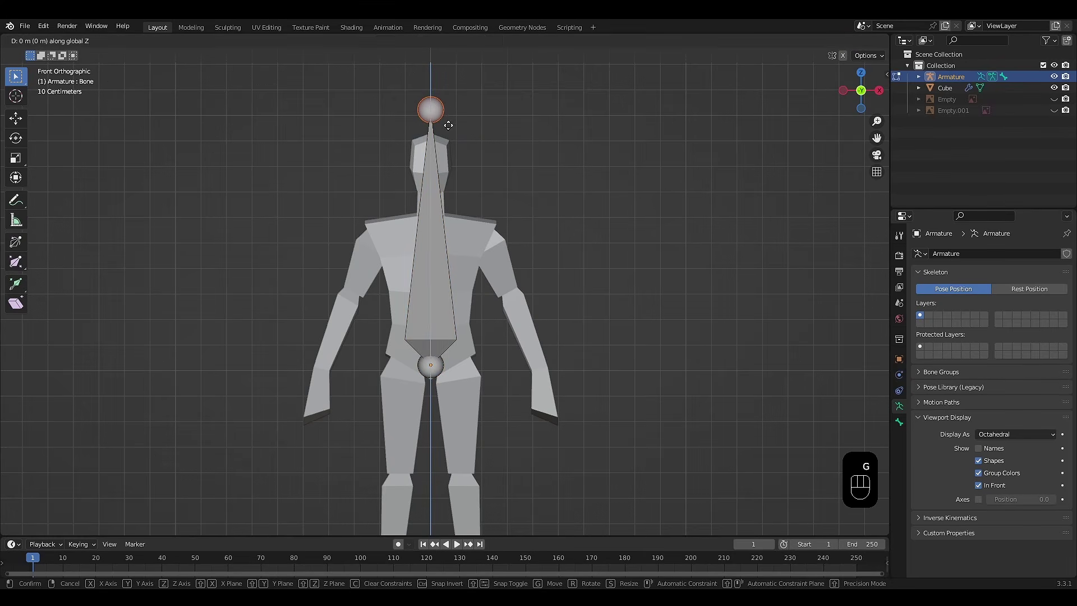
{"action": "key", "text": "z"}
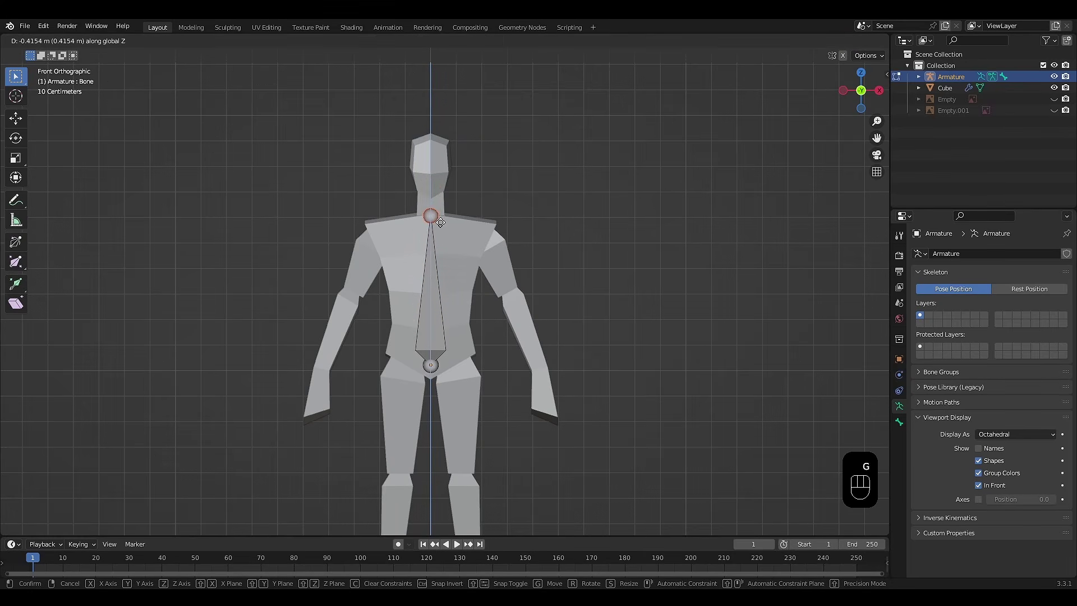
{"action": "left_click", "coordinate": [440, 222]}
Extrude a head bone straight up along Z from the base of the neck to the top of the head.
{"action": "middle_click_drag", "start_coordinate": [441, 223], "coordinate": [509, 226], "text": "shift"}
{"action": "scroll", "coordinate": [546, 195], "scroll_direction": "up", "scroll_amount": 2}
{"action": "middle_click_drag", "start_coordinate": [546, 195], "coordinate": [545, 248], "text": "shift"}
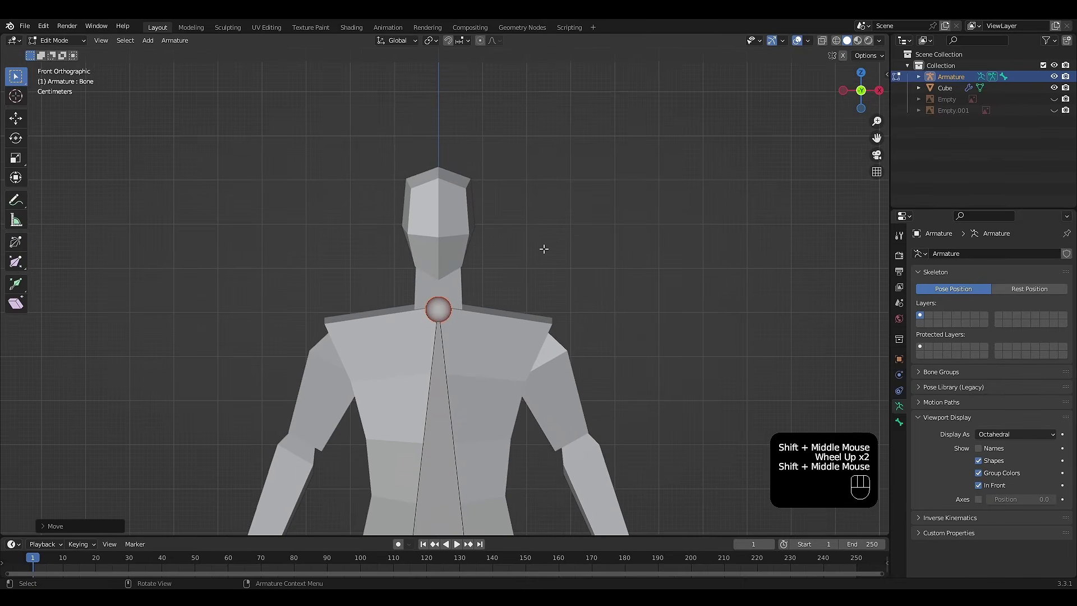
{"action": "key", "text": "e"}
{"action": "key", "text": "z"}
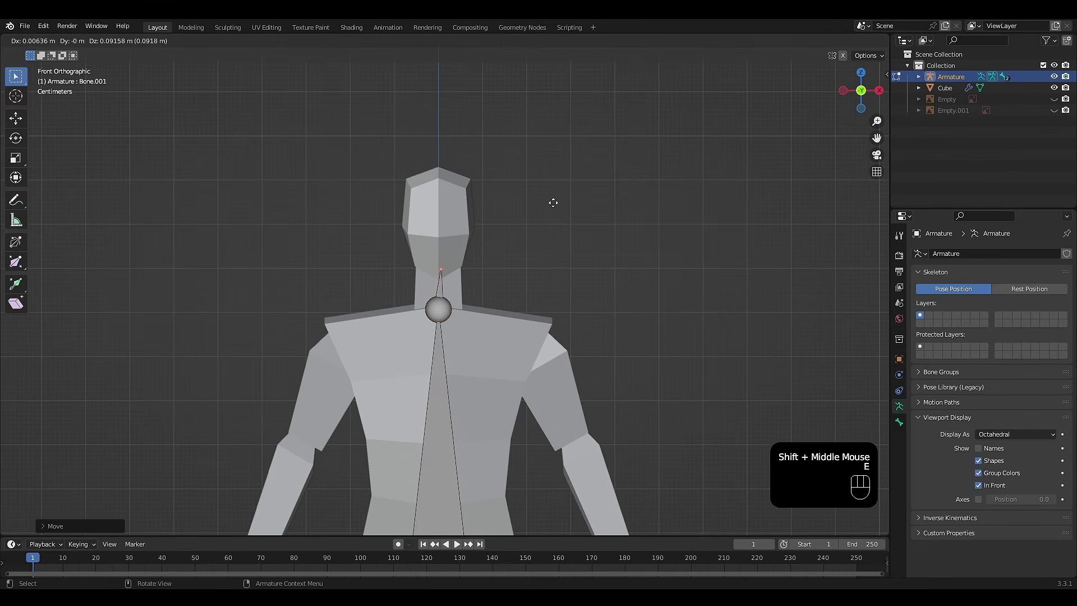
{"action": "left_click", "coordinate": [544, 113]}
Add a new bone to the armature and move it about 0.21 m along X and 1.51 m up to the character's left shoulder.
{"action": "middle_click_drag", "start_coordinate": [601, 353], "coordinate": [561, 164], "text": "shift"}
{"action": "scroll", "coordinate": [576, 266], "scroll_direction": "down", "scroll_amount": 2}
{"action": "middle_click_drag", "start_coordinate": [575, 267], "coordinate": [568, 235], "text": "shift"}
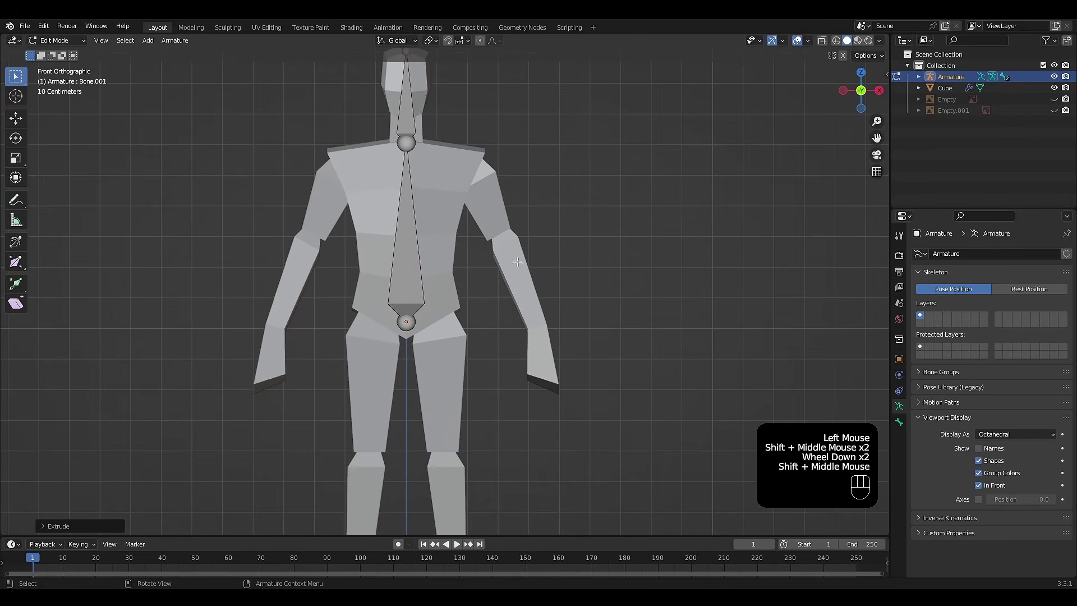
{"action": "key", "text": "shift+a"}
{"action": "scroll", "coordinate": [490, 393], "scroll_direction": "down", "scroll_amount": 1}
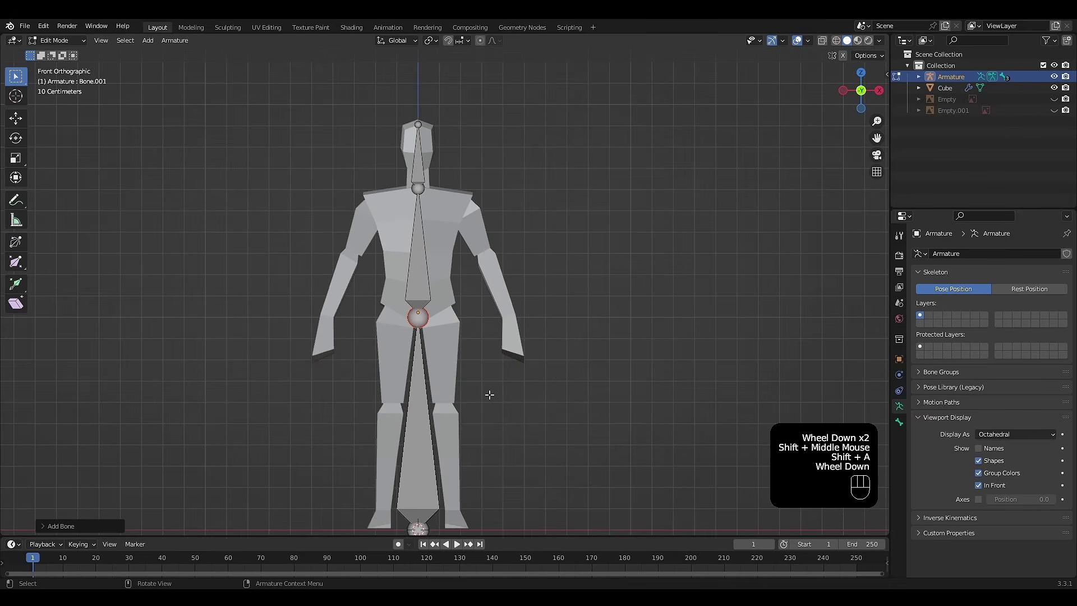
{"action": "left_click", "coordinate": [428, 468]}
{"action": "key", "text": "g"}
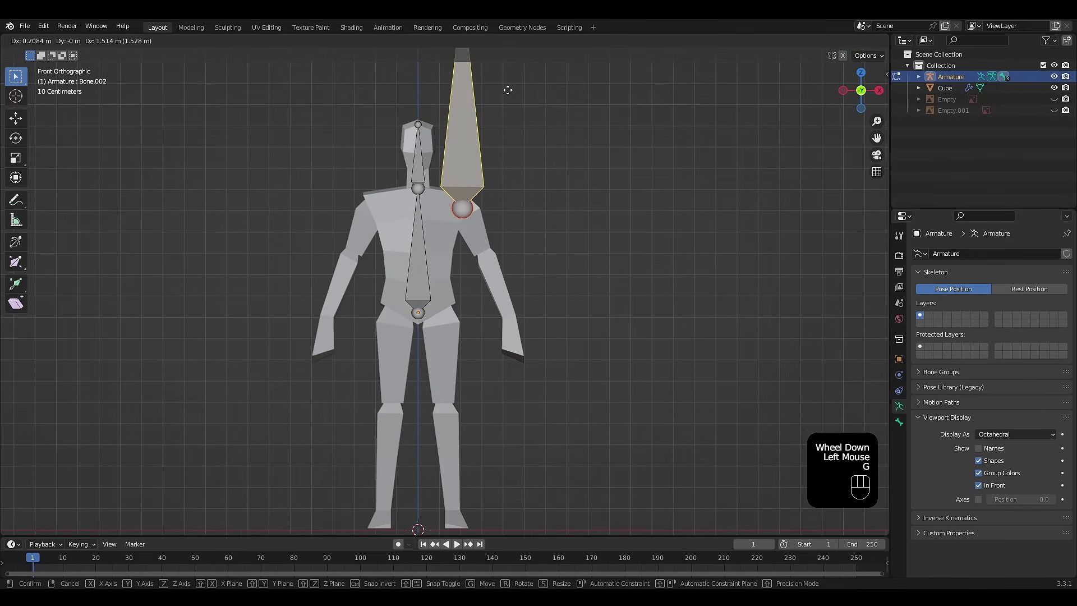
{"action": "left_click", "coordinate": [507, 89]}
Move the free end of the new arm bone down to the character's left elbow and fine-tune its position.
{"action": "middle_click_drag", "start_coordinate": [512, 89], "coordinate": [479, 125], "text": "shift"}
{"action": "left_click", "coordinate": [464, 109]}
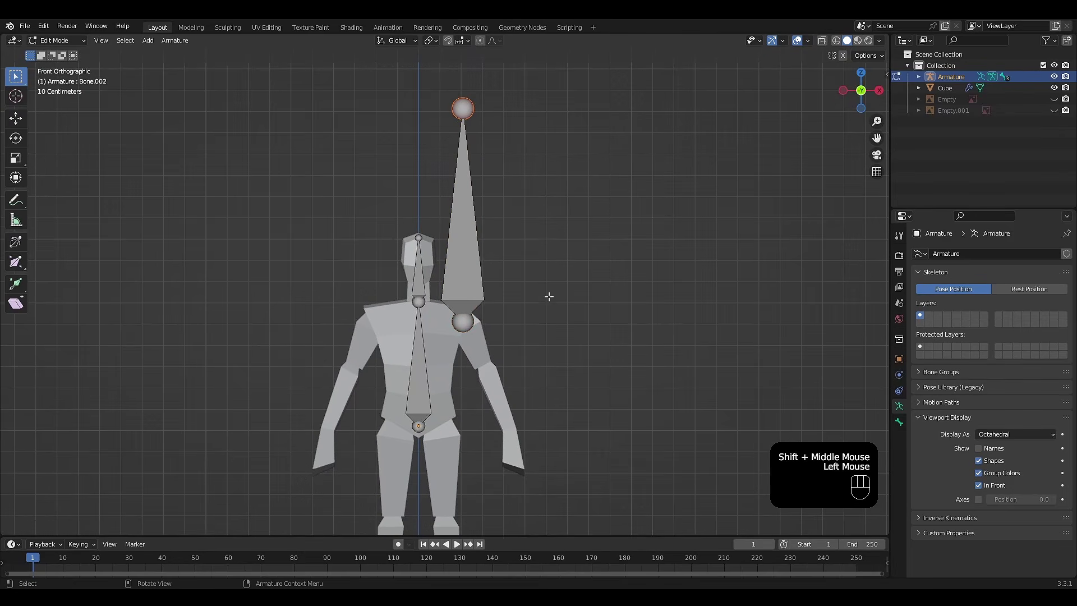
{"action": "key", "text": "g"}
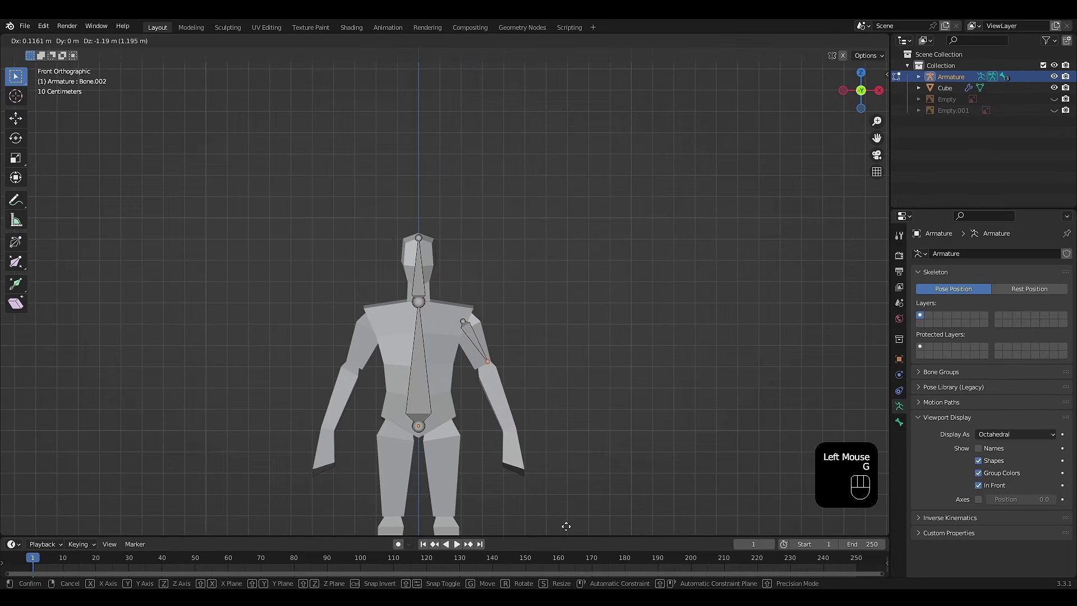
{"action": "left_click", "coordinate": [564, 528]}
{"action": "scroll", "coordinate": [589, 404], "scroll_direction": "up", "scroll_amount": 5}
{"action": "middle_click_drag", "start_coordinate": [589, 404], "coordinate": [531, 356], "text": "shift"}
{"action": "key", "text": "g"}
{"action": "left_click", "coordinate": [553, 396]}
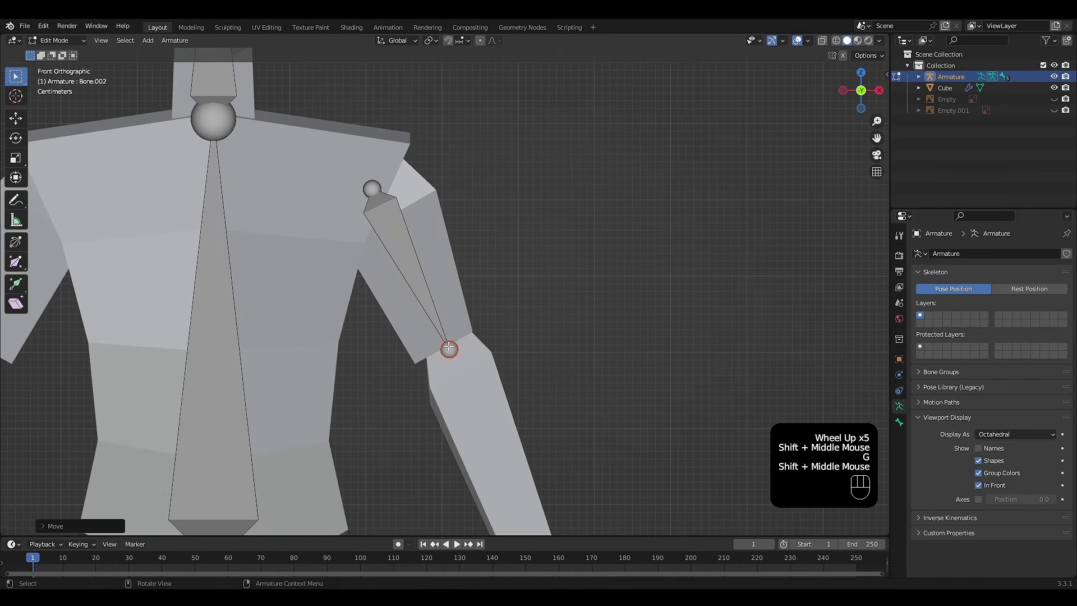
Nudge the upper arm bone's shoulder joint slightly upward and inward to fit the left shoulder.
{"action": "left_click", "coordinate": [372, 189]}
{"action": "key", "text": "g"}
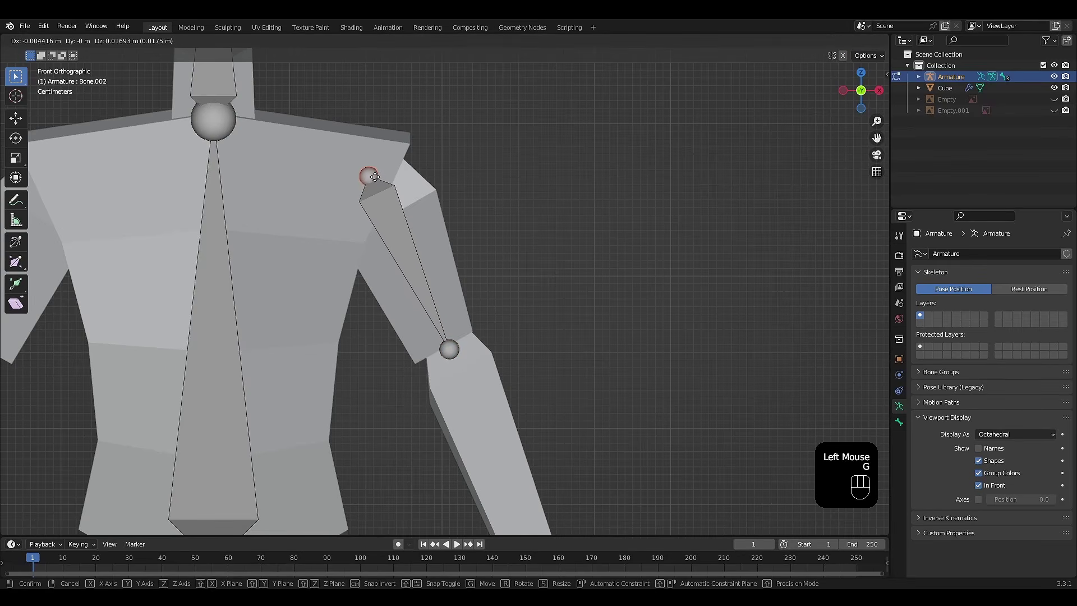
{"action": "left_click", "coordinate": [373, 175]}
Extrude a forearm bone from the left elbow joint down to the wrist.
{"action": "middle_click_drag", "start_coordinate": [532, 323], "coordinate": [526, 288], "text": "shift"}
{"action": "scroll", "coordinate": [526, 288], "scroll_direction": "down", "scroll_amount": 2}
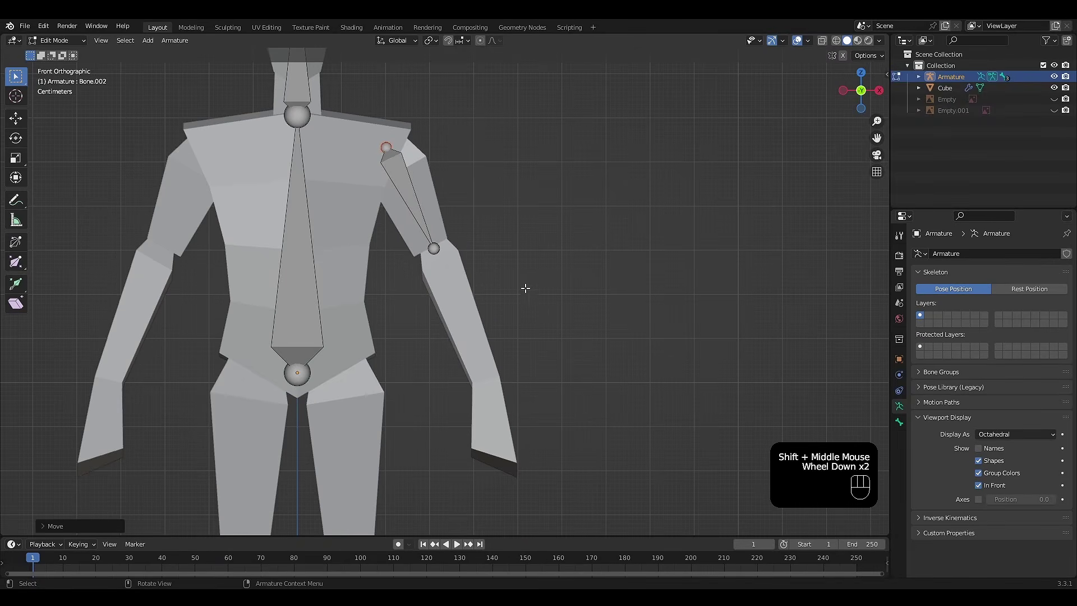
{"action": "left_click", "coordinate": [433, 248]}
{"action": "middle_click_drag", "start_coordinate": [433, 248], "coordinate": [413, 211], "text": "shift"}
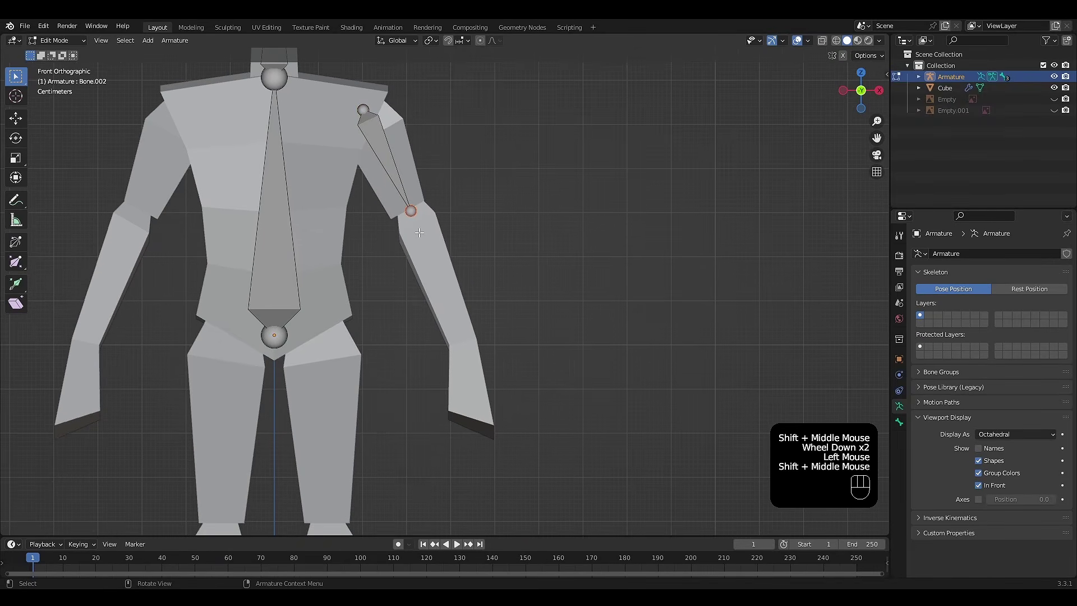
{"action": "key", "text": "e"}
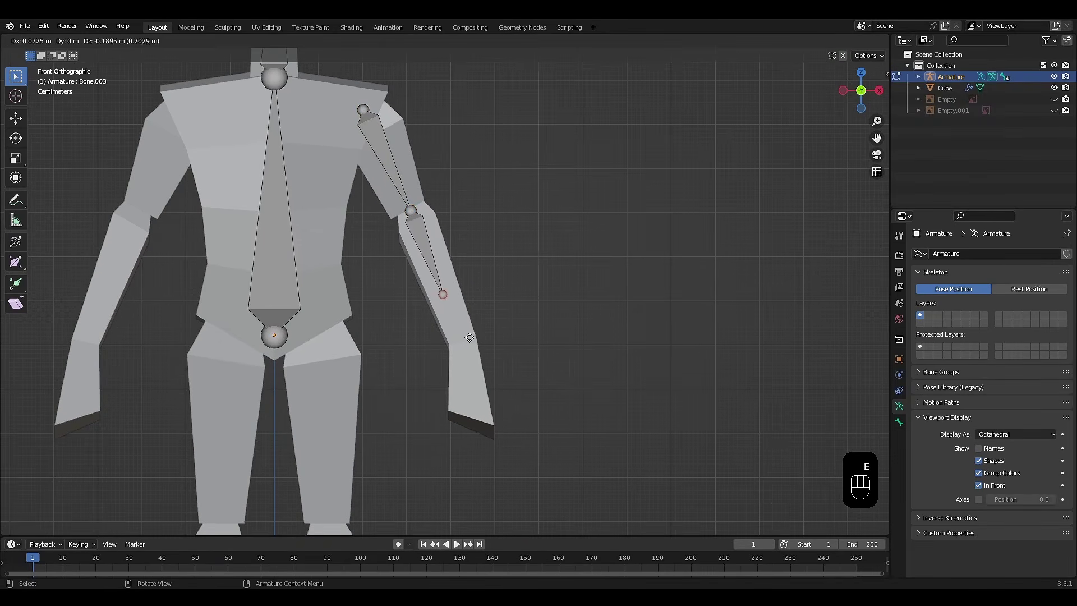
{"action": "left_click", "coordinate": [490, 391]}
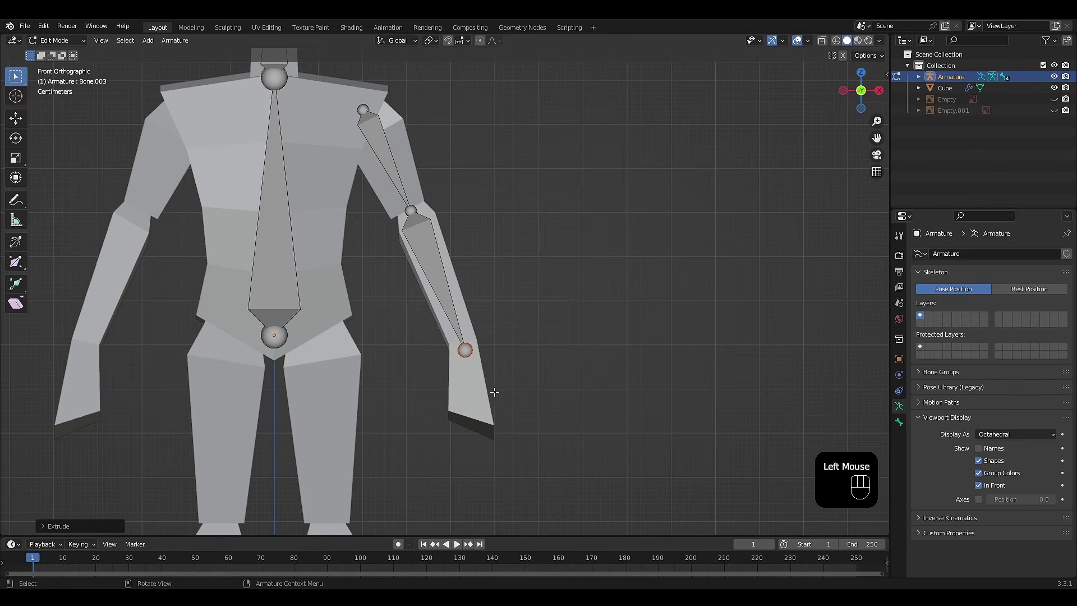
Add another bone to the armature and move it so its base sits at the character's left hip.
{"action": "middle_click_drag", "start_coordinate": [492, 392], "coordinate": [478, 290], "text": "shift"}
{"action": "scroll", "coordinate": [528, 383], "scroll_direction": "down", "scroll_amount": 2}
{"action": "scroll", "coordinate": [510, 318], "scroll_direction": "down", "scroll_amount": 2}
{"action": "scroll", "coordinate": [478, 290], "scroll_direction": "up", "scroll_amount": 1}
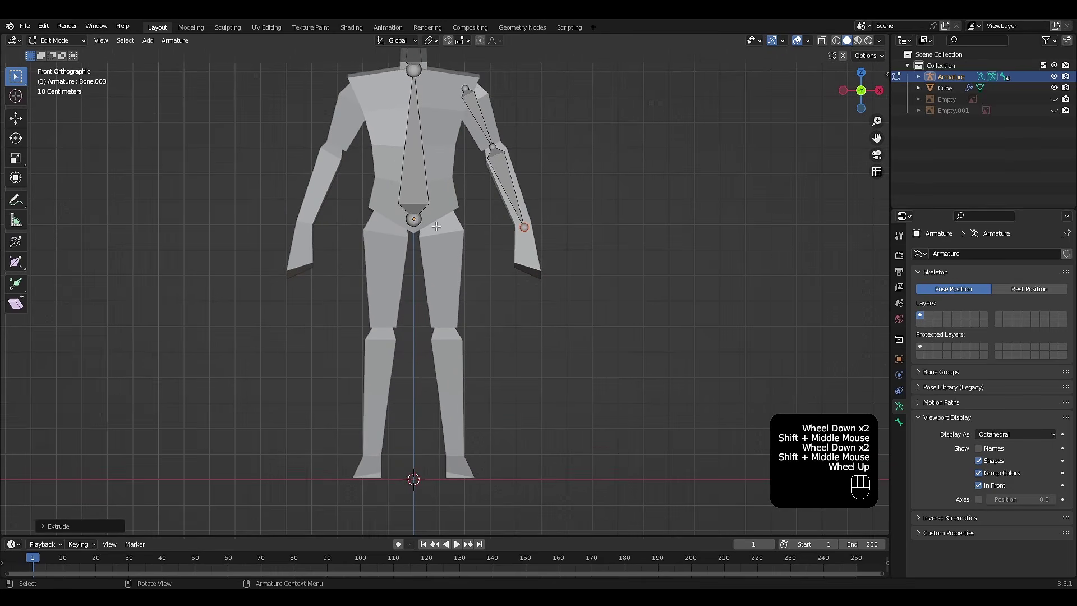
{"action": "key", "text": "shift+a"}
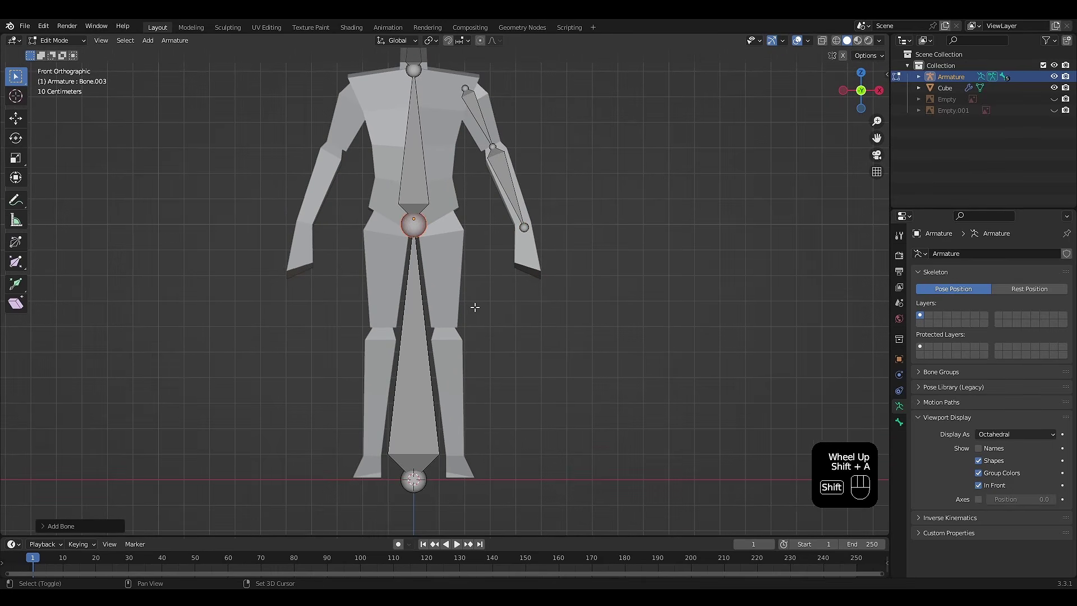
{"action": "left_click", "coordinate": [425, 452]}
{"action": "key", "text": "g"}
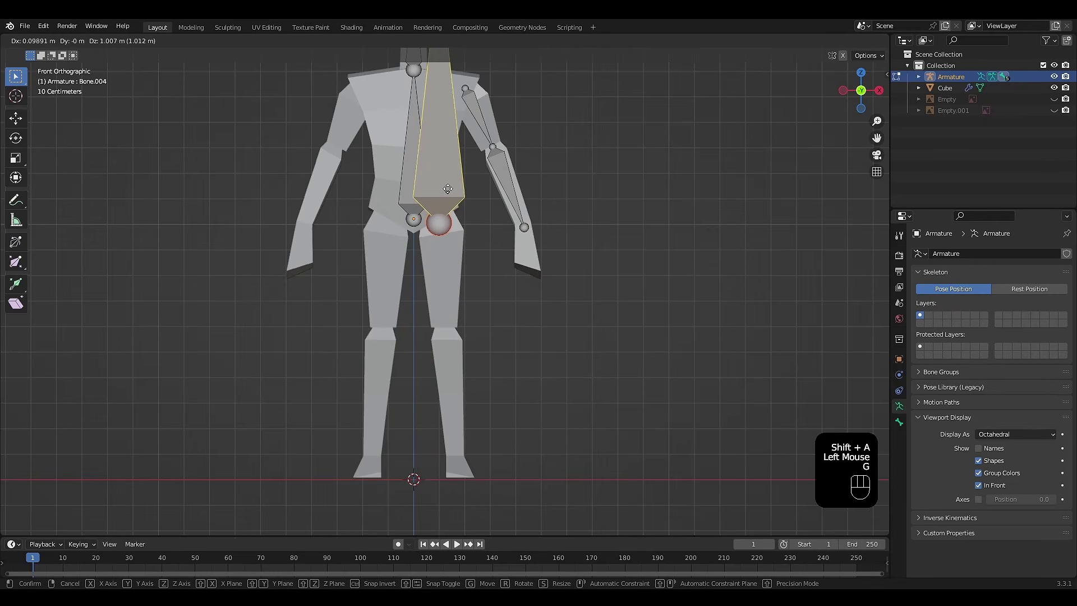
{"action": "left_click", "coordinate": [447, 183]}
Move the free end of the hip bone down to the character's left knee to form the thigh bone.
{"action": "middle_click_drag", "start_coordinate": [563, 180], "coordinate": [578, 227], "text": "shift"}
{"action": "left_click", "coordinate": [452, 107]}
{"action": "key", "text": "KP_1"}
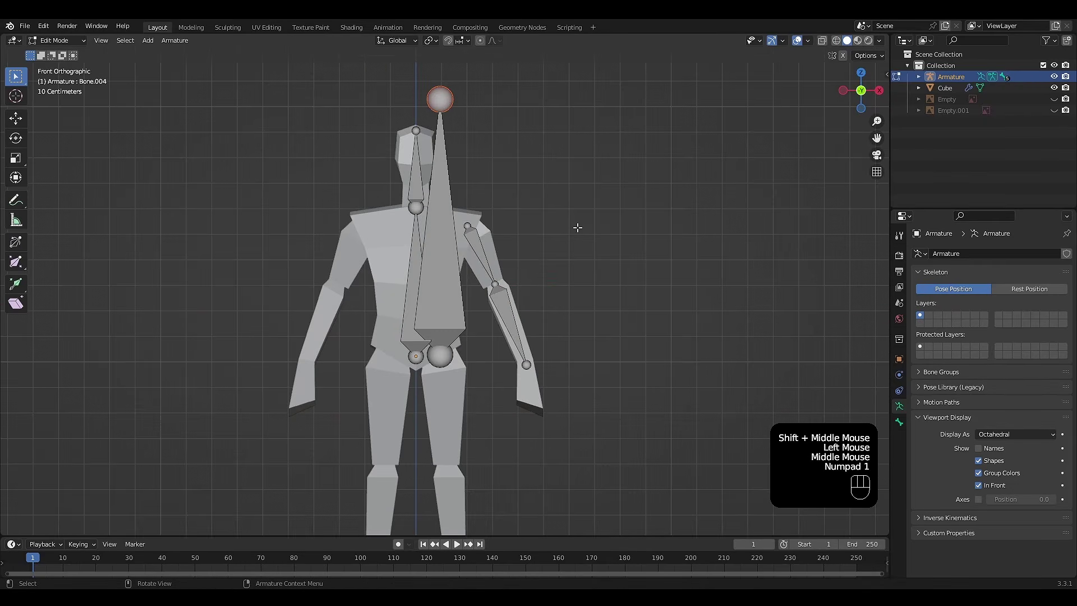
{"action": "middle_click_drag", "start_coordinate": [572, 344], "coordinate": [582, 262], "text": "shift"}
{"action": "key", "text": "g"}
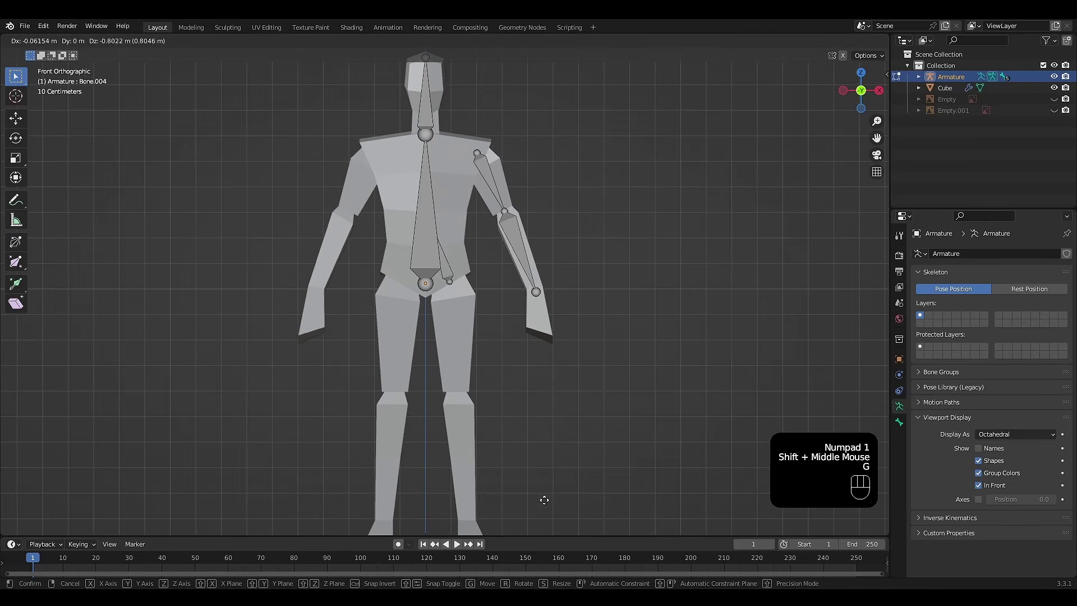
{"action": "left_click", "coordinate": [567, 166]}
Raise the thigh bone's upper joint slightly to fit the left hip.
{"action": "scroll", "coordinate": [536, 387], "scroll_direction": "up", "scroll_amount": 2}
{"action": "middle_click_drag", "start_coordinate": [536, 387], "coordinate": [522, 303], "text": "shift"}
{"action": "scroll", "coordinate": [522, 303], "scroll_direction": "up", "scroll_amount": 1}
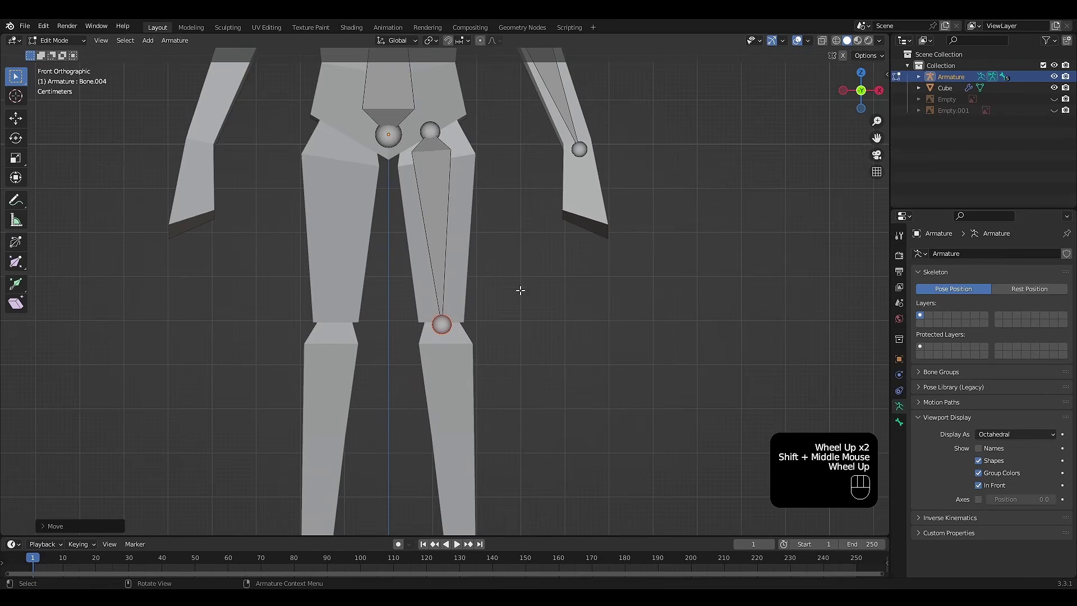
{"action": "left_click", "coordinate": [438, 135]}
{"action": "key", "text": "g"}
{"action": "left_click", "coordinate": [438, 125]}
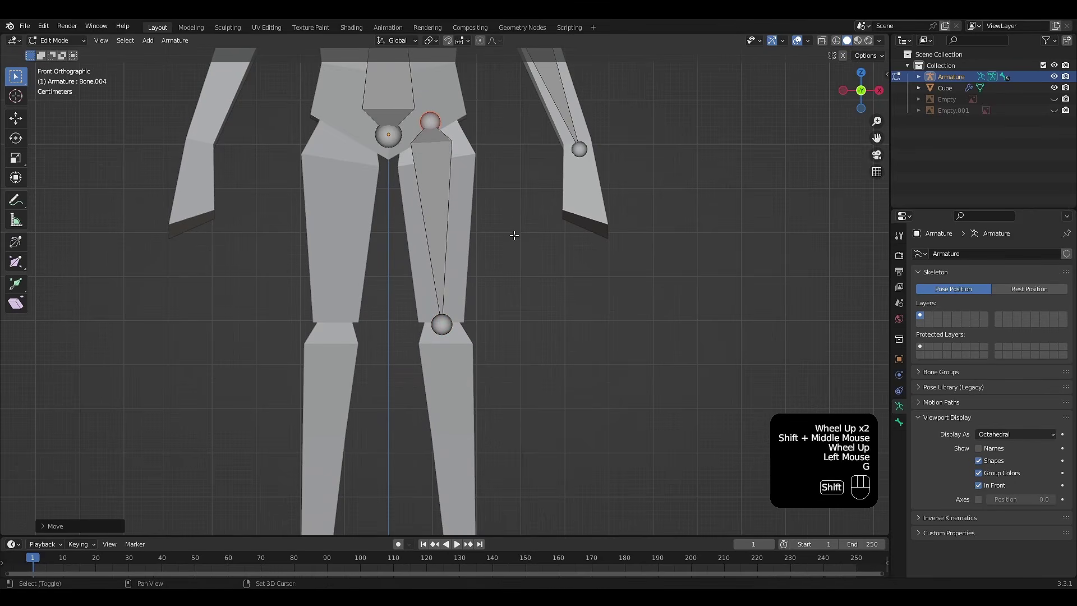
Extrude a shin bone about 0.5 m long from the left knee joint down to the ankle.
{"action": "middle_click_drag", "start_coordinate": [514, 236], "coordinate": [512, 172], "text": "shift"}
{"action": "middle_click_drag", "start_coordinate": [494, 291], "coordinate": [505, 231], "text": "shift"}
{"action": "left_click", "coordinate": [437, 214]}
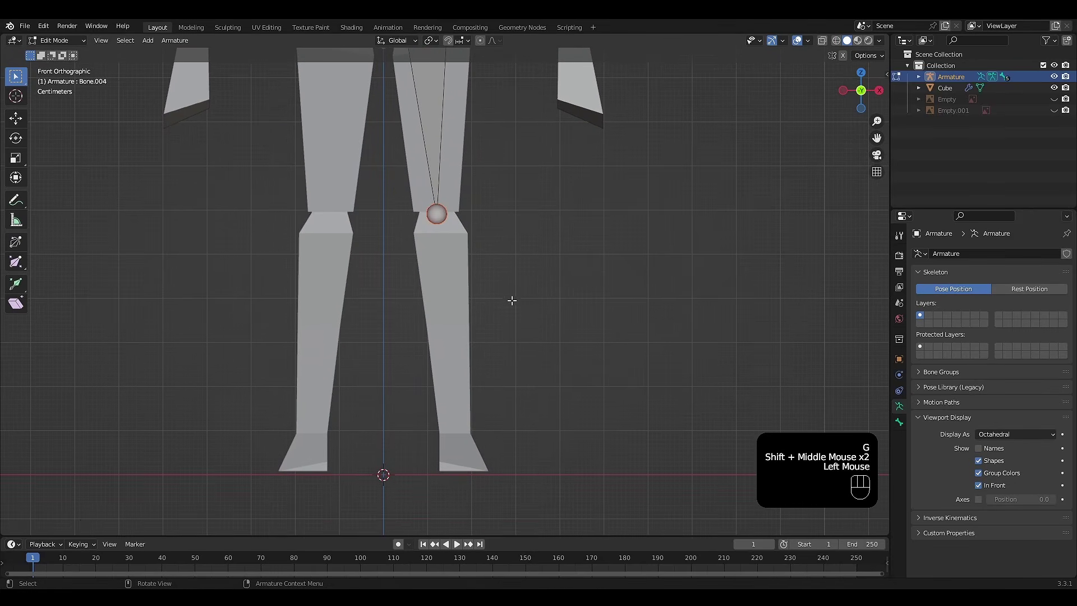
{"action": "key", "text": "e"}
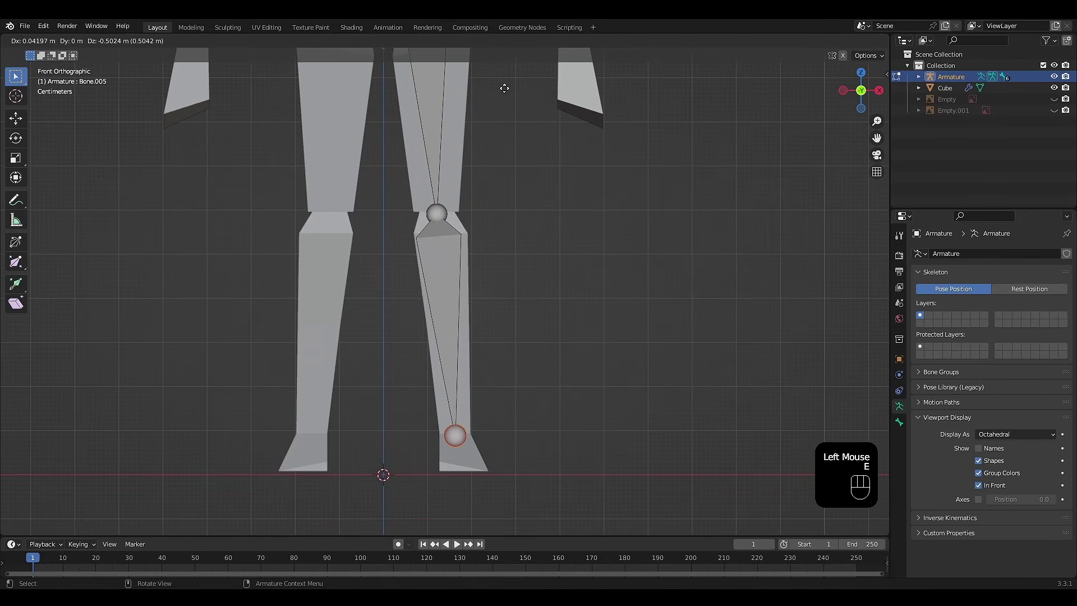
{"action": "left_click", "coordinate": [506, 95]}
Extrude a foot bone about 0.07 m straight down along Z from the left ankle joint.
{"action": "middle_click_drag", "start_coordinate": [587, 347], "coordinate": [551, 298], "text": "shift"}
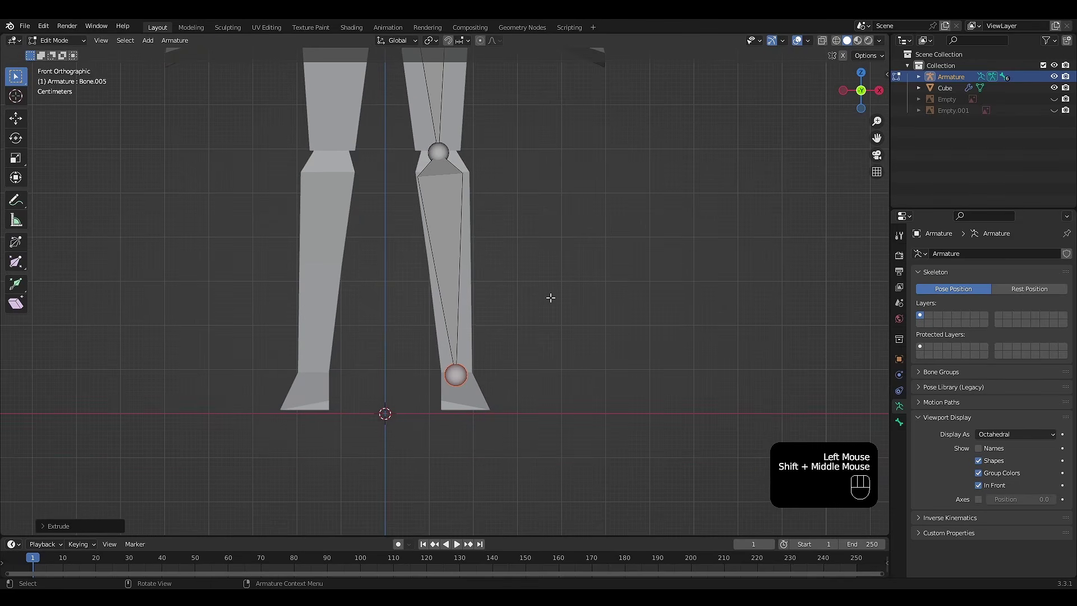
{"action": "key", "text": "e"}
{"action": "key", "text": "z"}
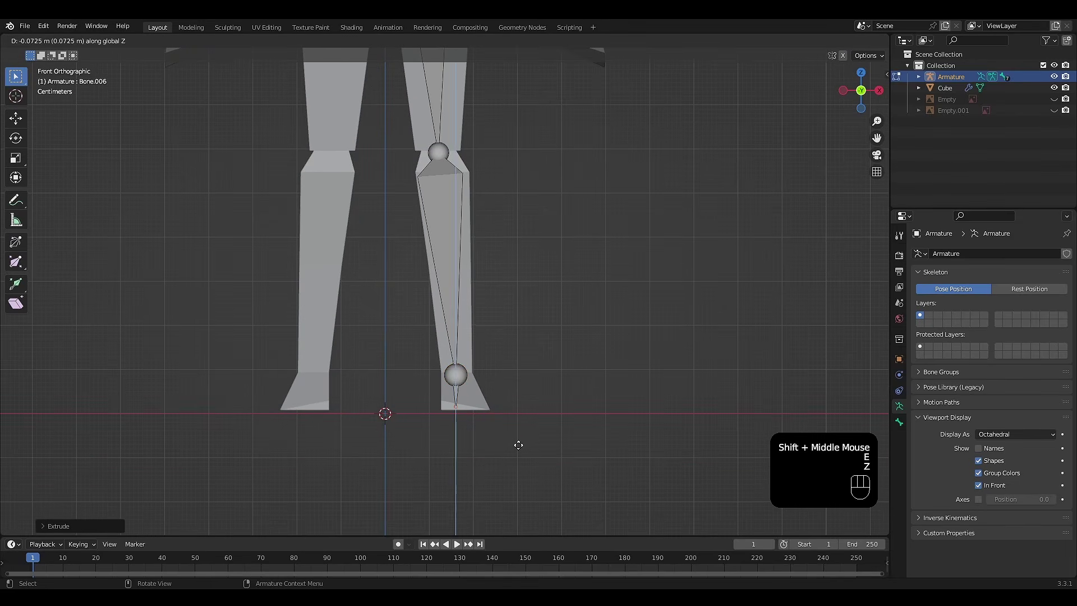
{"action": "left_click", "coordinate": [518, 445]}
{"action": "middle_click_drag", "start_coordinate": [574, 387], "coordinate": [544, 411], "text": "shift"}
{"action": "scroll", "coordinate": [544, 410], "scroll_direction": "down", "scroll_amount": 2}
{"action": "middle_click_drag", "start_coordinate": [534, 281], "coordinate": [562, 270], "text": "shift"}
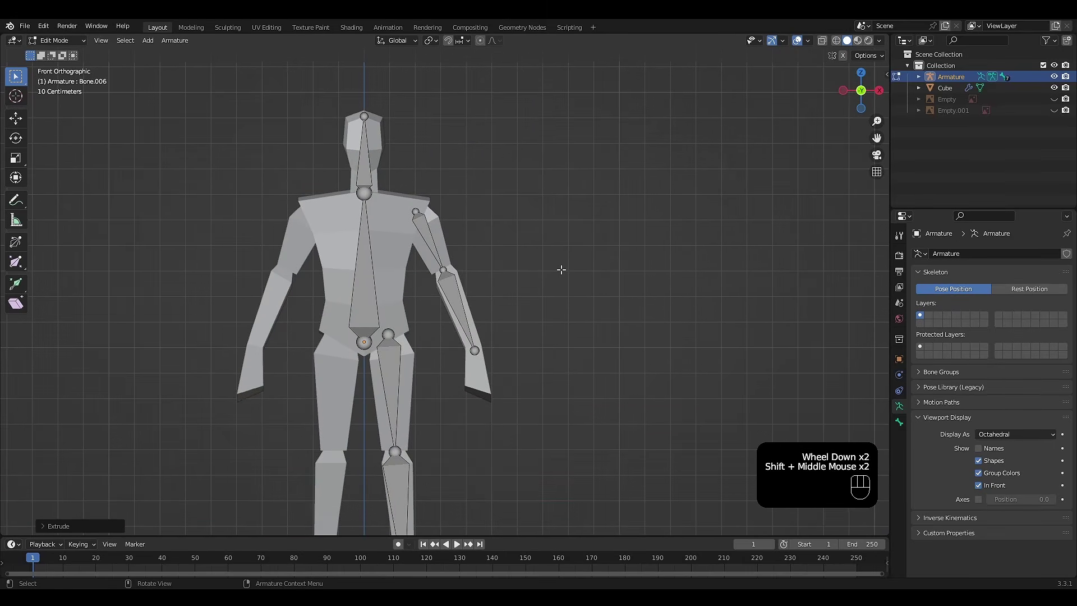
Move the tip of the head bone about 0.05 m forward along Y to fit the head's side profile.
{"action": "key", "text": "KP_3"}
{"action": "scroll", "coordinate": [561, 180], "scroll_direction": "up", "scroll_amount": 1}
{"action": "middle_click_drag", "start_coordinate": [561, 180], "coordinate": [536, 224], "text": "shift"}
{"action": "scroll", "coordinate": [548, 234], "scroll_direction": "up", "scroll_amount": 1, "text": "shift"}
{"action": "scroll", "coordinate": [548, 233], "scroll_direction": "up", "scroll_amount": 2}
{"action": "left_click", "coordinate": [534, 232]}
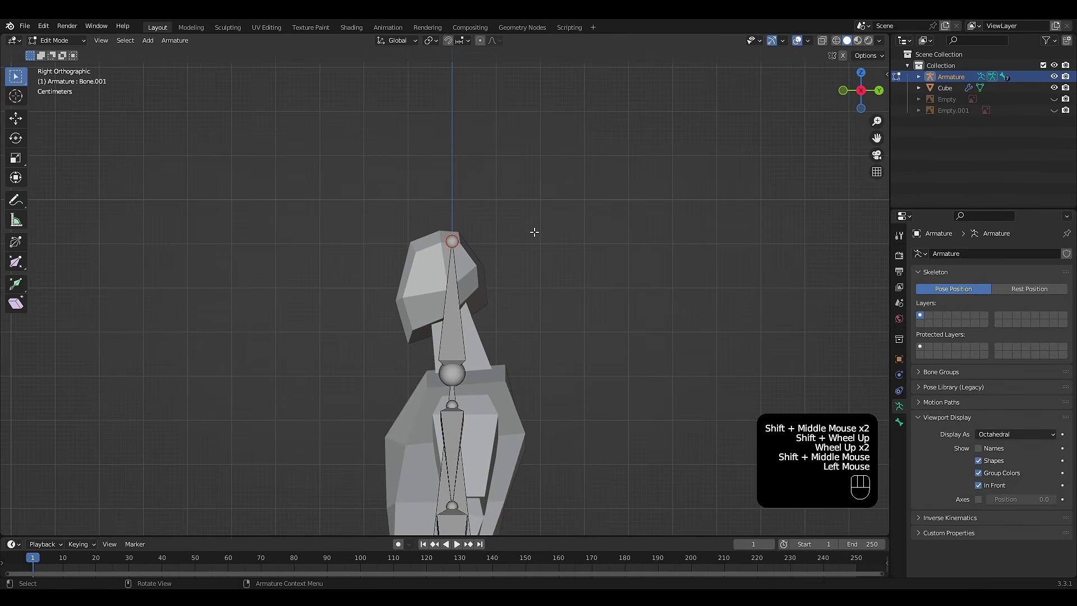
{"action": "key", "text": "g"}
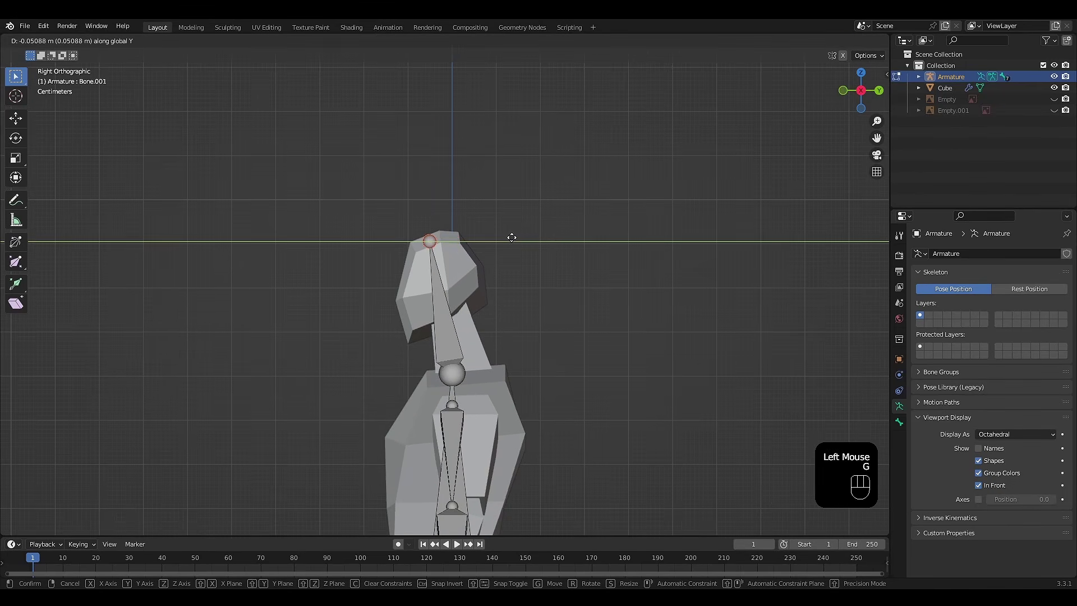
{"action": "left_click", "coordinate": [512, 238]}
Move the neck joint between spine and head bones about 0.02 m backward along Y.
{"action": "middle_click_drag", "start_coordinate": [556, 381], "coordinate": [573, 272], "text": "shift"}
{"action": "left_click", "coordinate": [573, 272]}
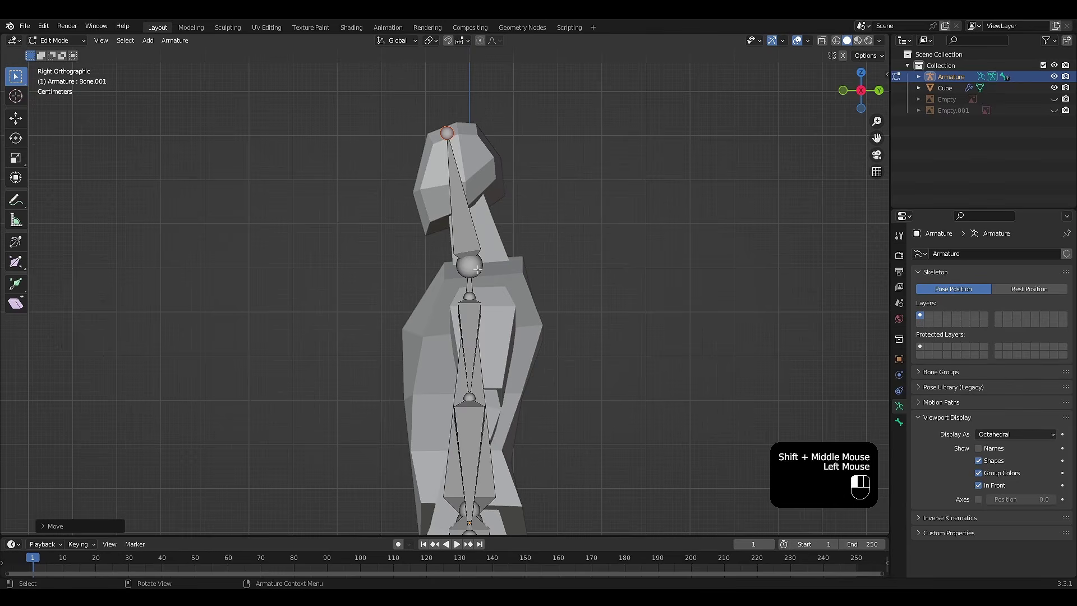
{"action": "key", "text": "g"}
{"action": "key", "text": "y"}
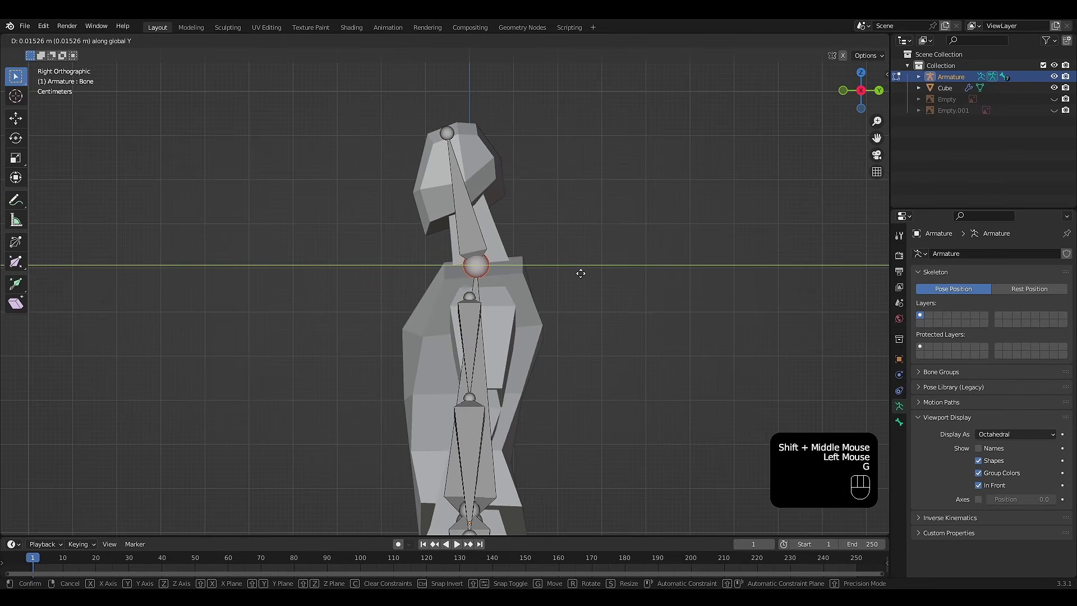
{"action": "left_click", "coordinate": [583, 273]}
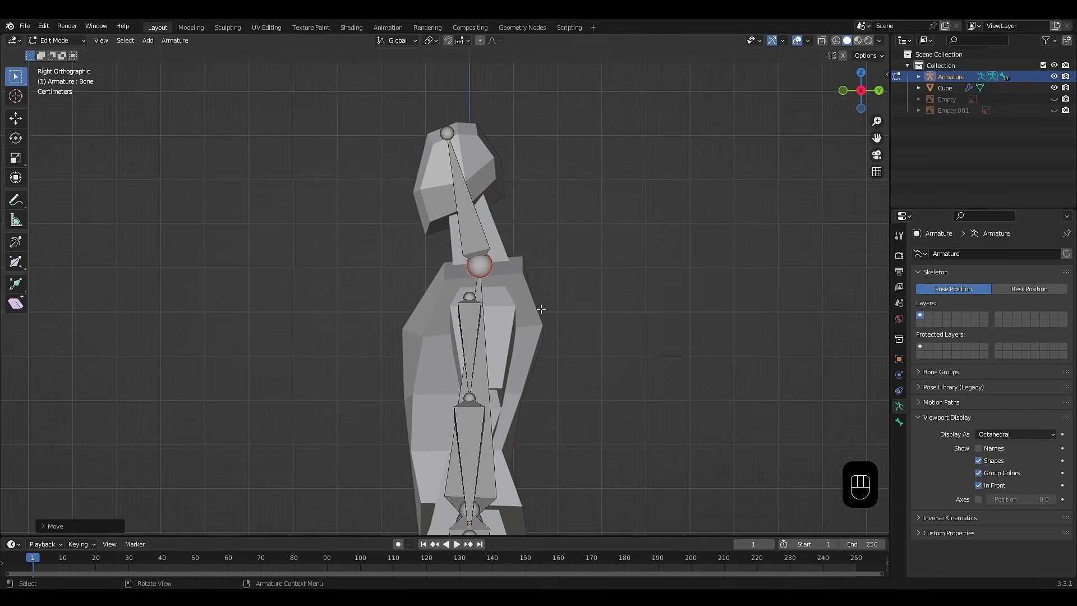
Move the left upper arm bone's shoulder joint about 0.03 m backward along Y.
{"action": "middle_click_drag", "start_coordinate": [539, 308], "coordinate": [602, 274], "text": "shift"}
{"action": "middle_click_drag", "start_coordinate": [562, 330], "coordinate": [550, 304], "text": "shift"}
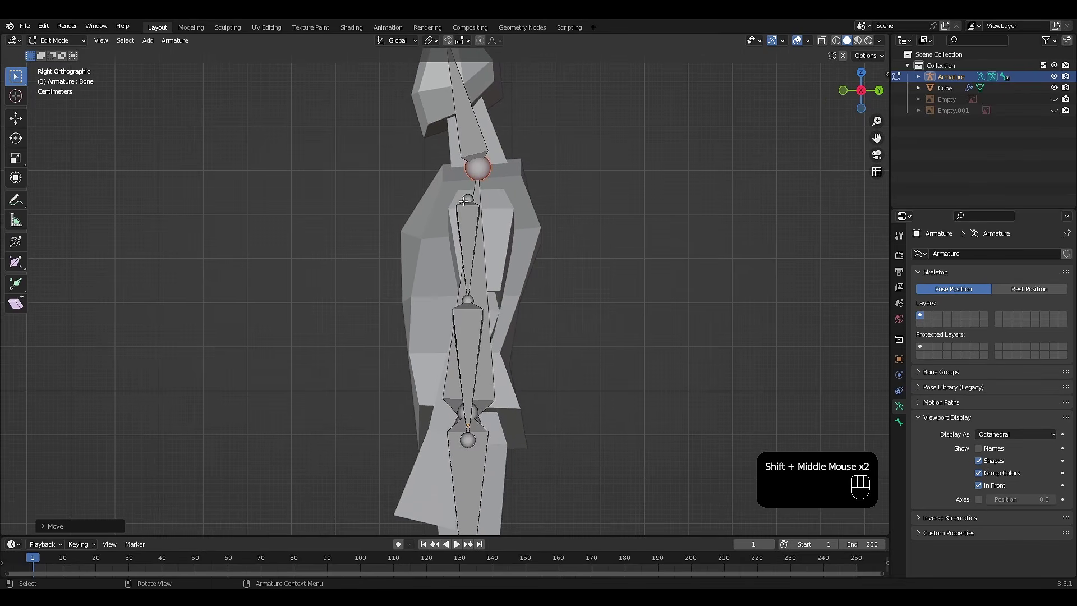
{"action": "left_click", "coordinate": [466, 200]}
{"action": "key", "text": "g"}
{"action": "key", "text": "y"}
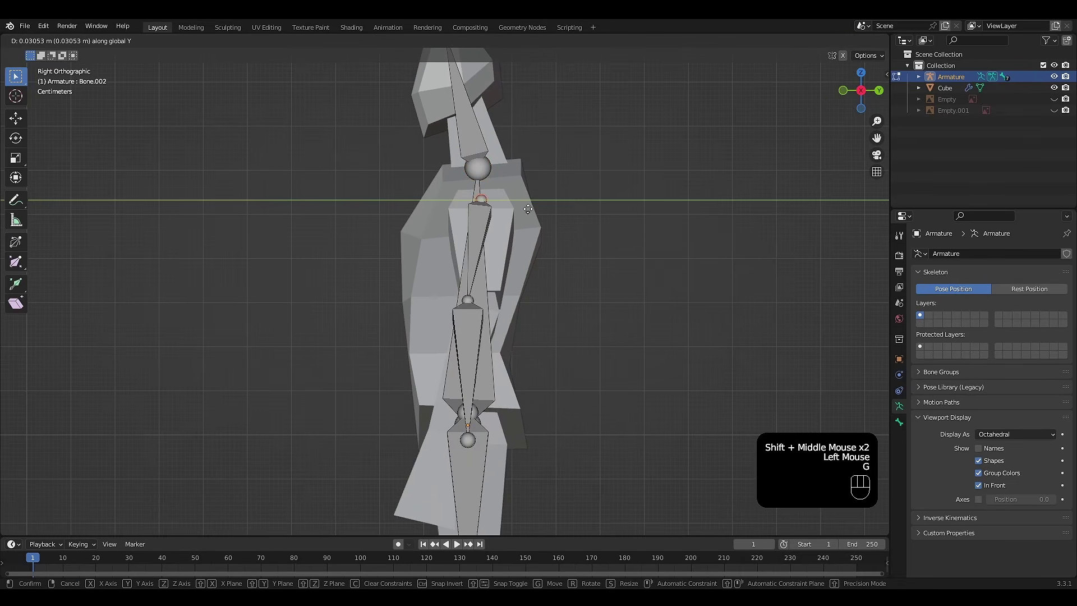
{"action": "left_click", "coordinate": [553, 284]}
Move the left elbow joint about 0.03 m backward along Y to fit the arm mesh.
{"action": "middle_click_drag", "start_coordinate": [553, 284], "coordinate": [529, 260], "text": "shift"}
{"action": "scroll", "coordinate": [529, 259], "scroll_direction": "up", "scroll_amount": 1}
{"action": "left_click", "coordinate": [463, 260]}
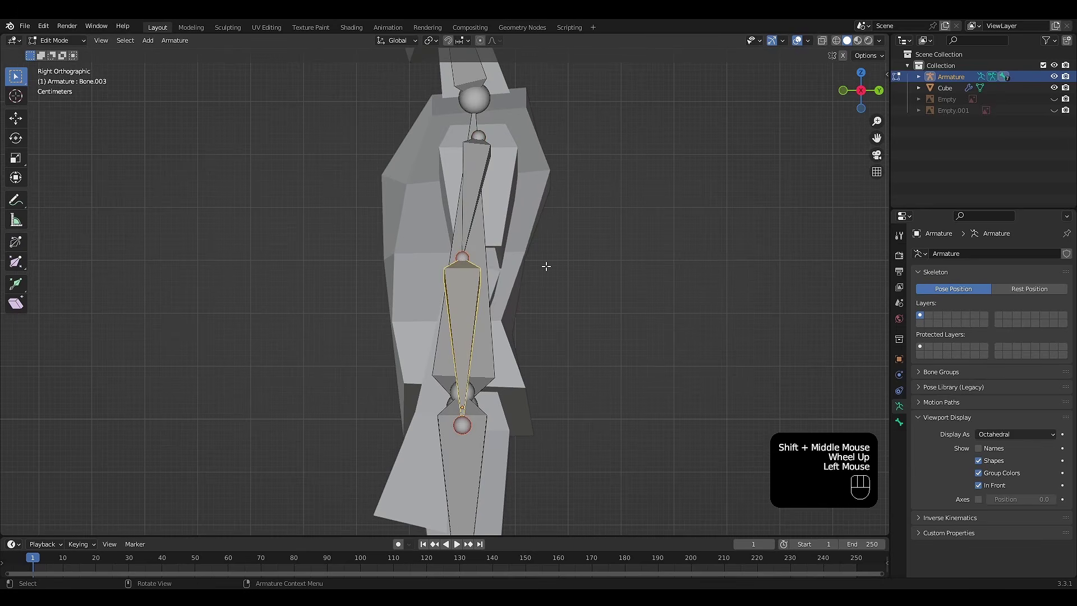
{"action": "left_click", "coordinate": [467, 257]}
{"action": "left_click", "coordinate": [465, 258]}
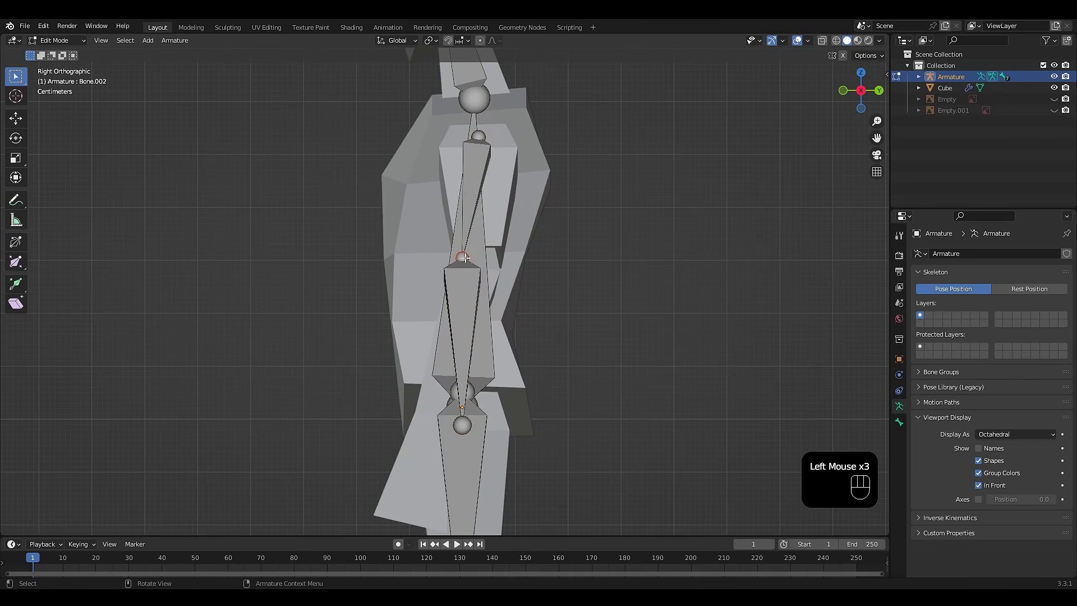
{"action": "key", "text": "g"}
{"action": "key", "text": "y"}
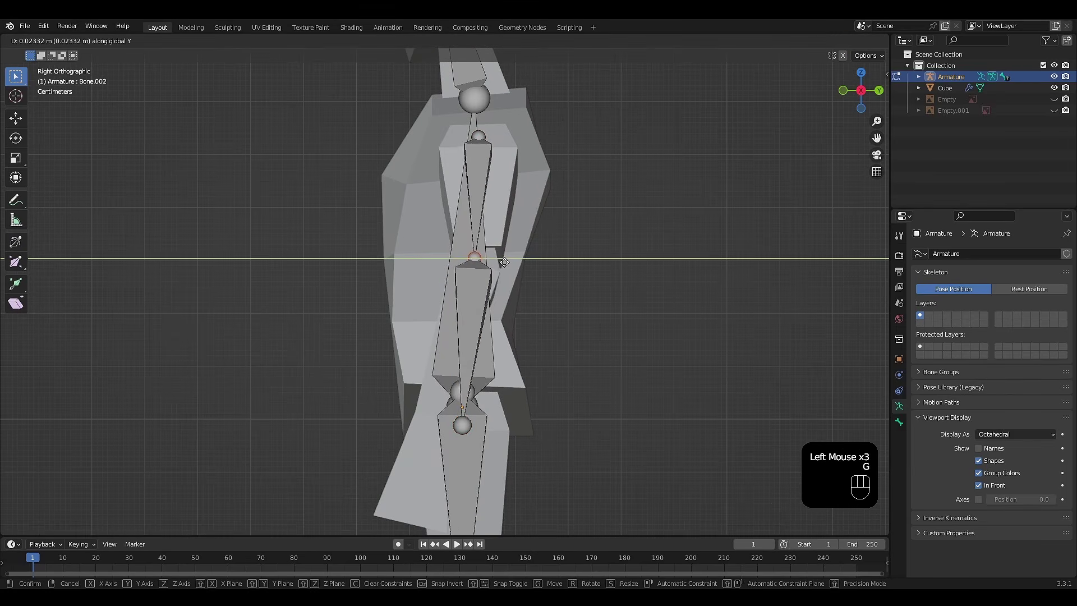
{"action": "left_click", "coordinate": [580, 349]}
Move the wrist end of the left forearm bone about 0.04 m forward along Y.
{"action": "middle_click_drag", "start_coordinate": [582, 350], "coordinate": [602, 257], "text": "shift"}
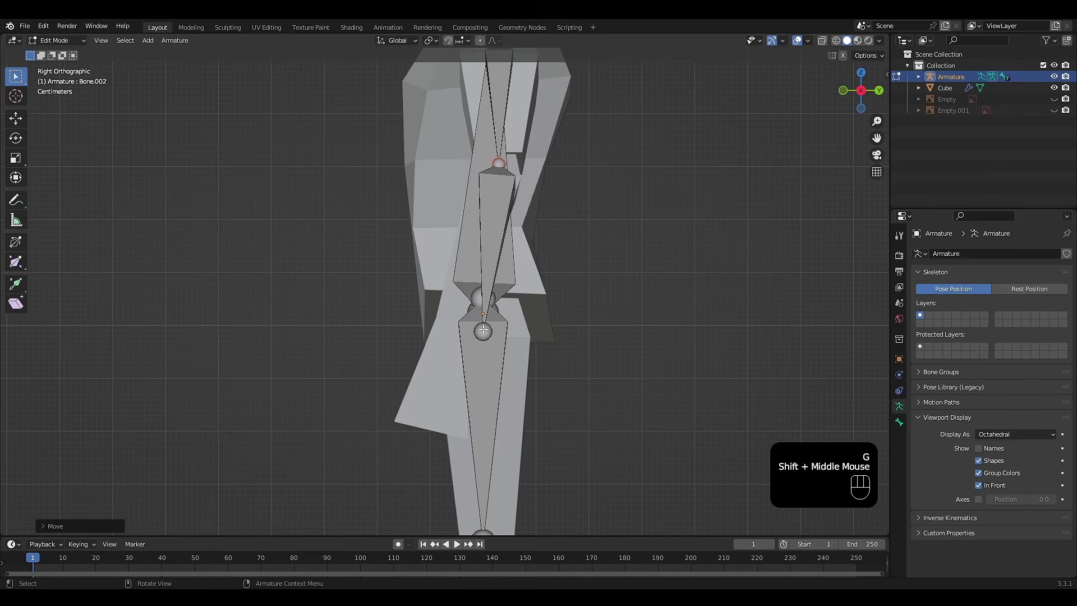
{"action": "left_click", "coordinate": [483, 331]}
{"action": "left_click", "coordinate": [478, 332]}
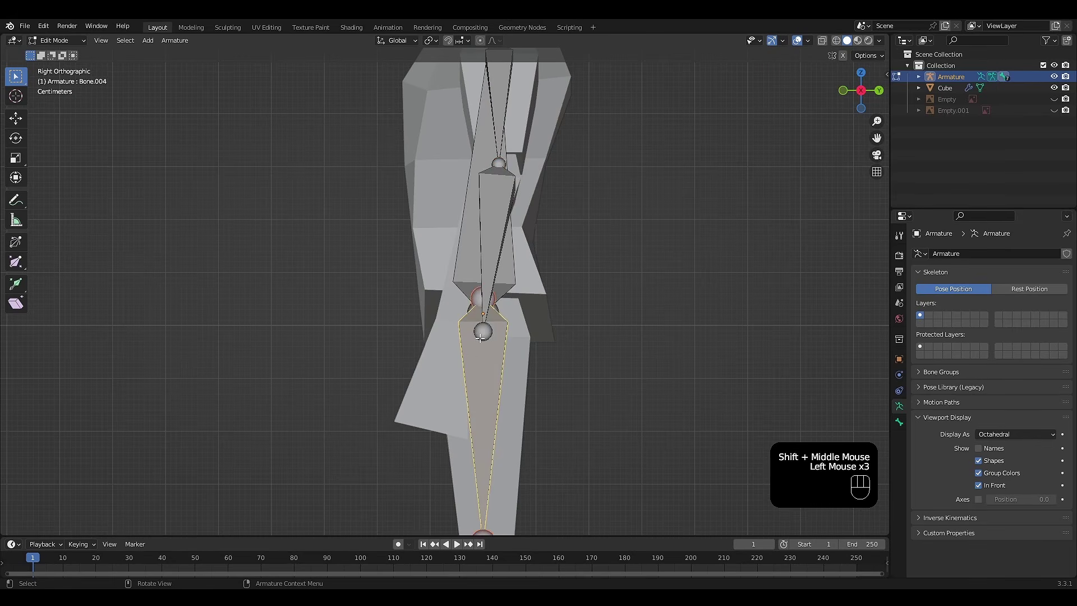
{"action": "left_click", "coordinate": [480, 337]}
{"action": "middle_click_drag", "start_coordinate": [571, 338], "coordinate": [599, 343], "text": "shift"}
{"action": "key", "text": "g"}
{"action": "key", "text": "y"}
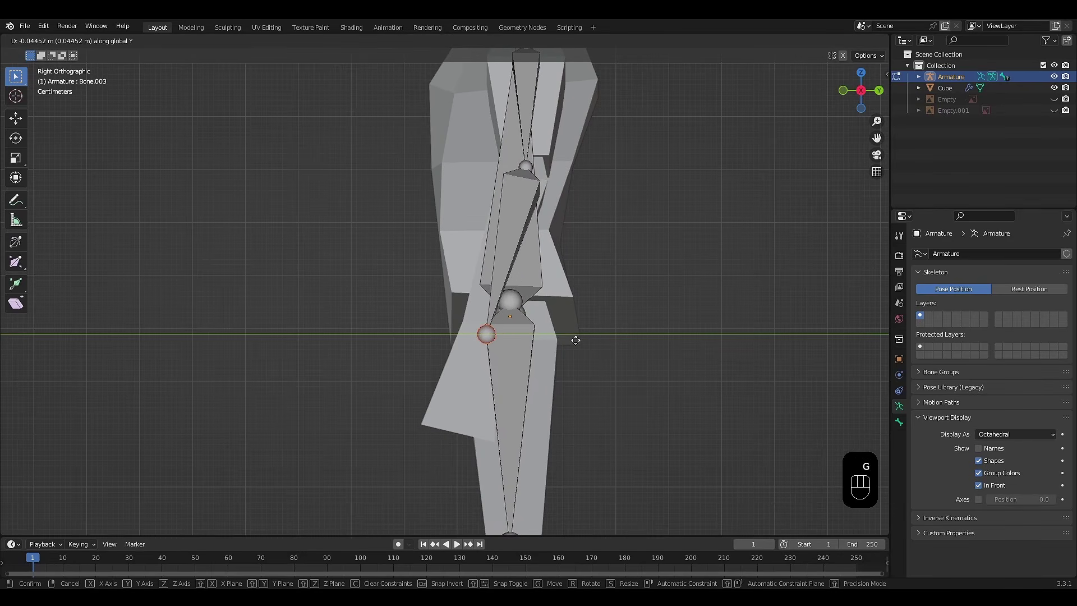
{"action": "left_click", "coordinate": [575, 340]}
Move the left ankle joint about 0.06 m backward along Y to sit inside the ankle.
{"action": "middle_click_drag", "start_coordinate": [575, 392], "coordinate": [577, 303], "text": "shift"}
{"action": "scroll", "coordinate": [576, 363], "scroll_direction": "down", "scroll_amount": 2}
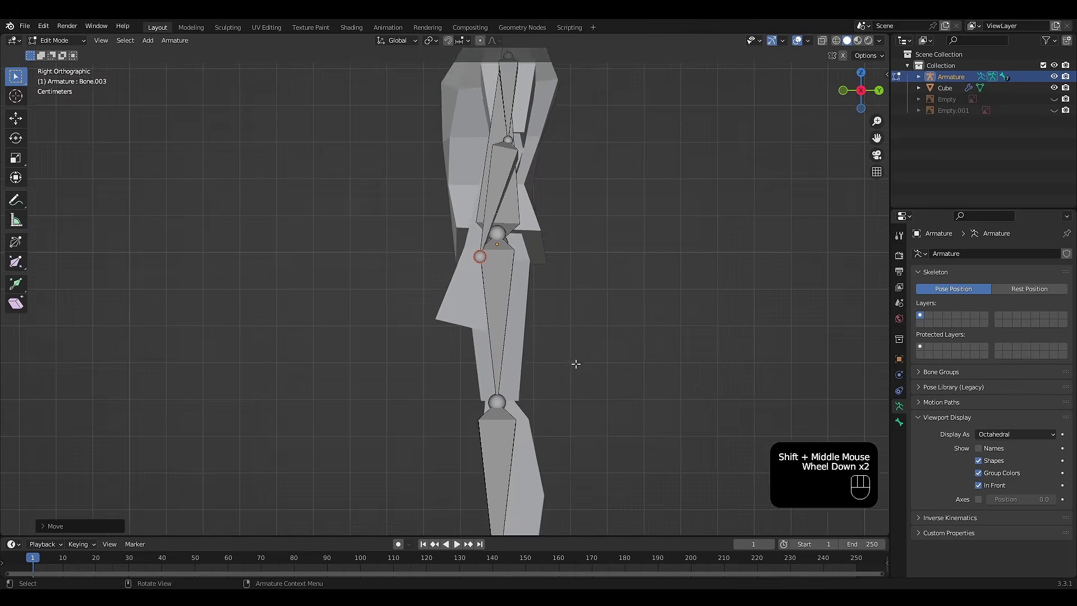
{"action": "middle_click_drag", "start_coordinate": [576, 363], "coordinate": [539, 331], "text": "shift"}
{"action": "middle_click_drag", "start_coordinate": [523, 232], "coordinate": [487, 219]}
{"action": "key", "text": "KP_3"}
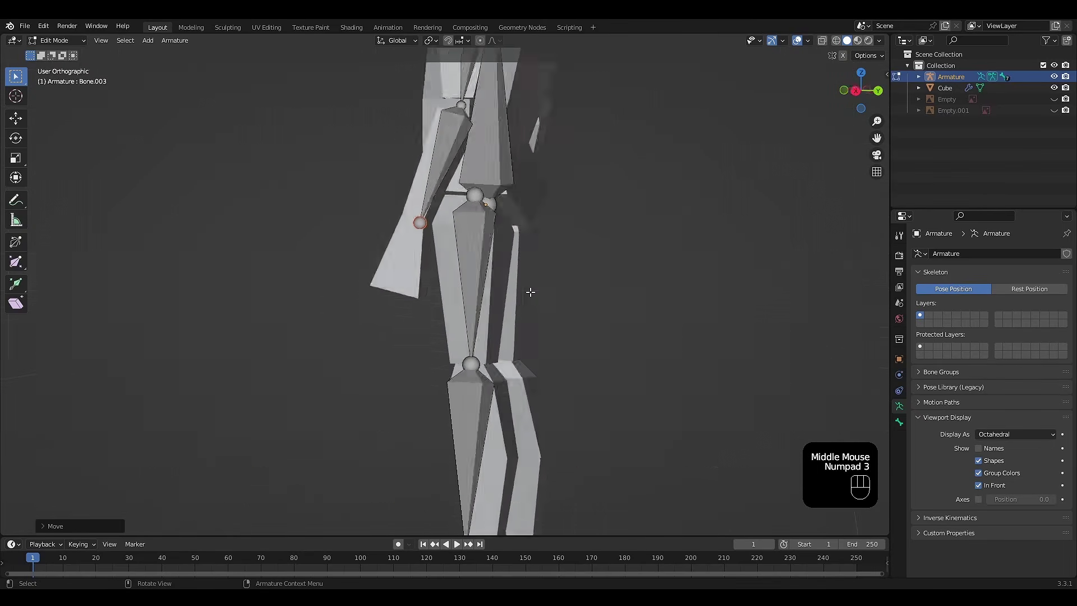
{"action": "middle_click_drag", "start_coordinate": [529, 291], "coordinate": [520, 303], "text": "shift"}
{"action": "scroll", "coordinate": [471, 294], "scroll_direction": "up", "scroll_amount": 2}
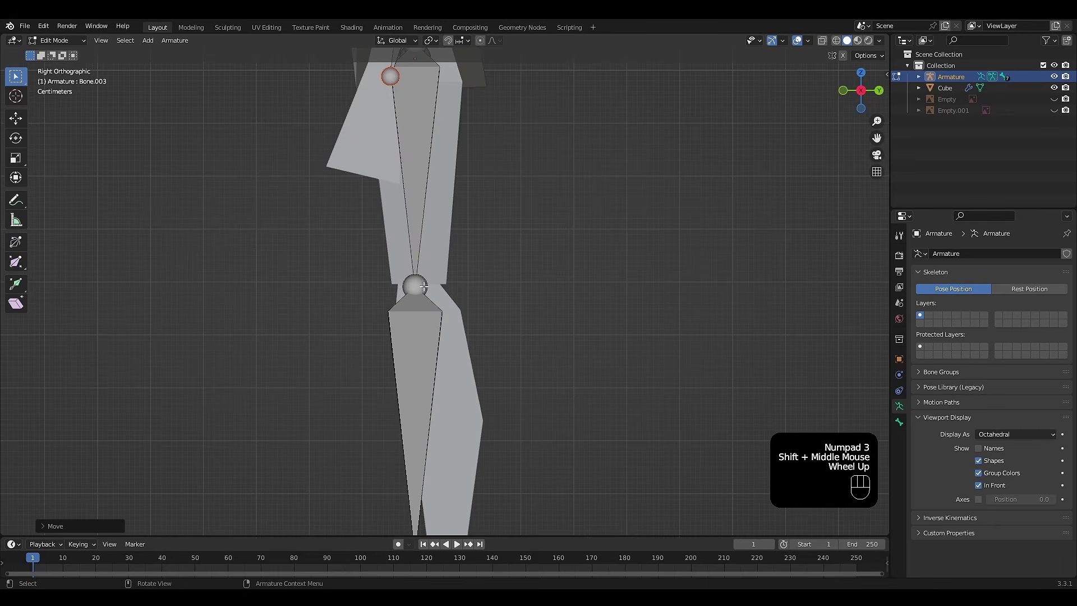
{"action": "middle_click_drag", "start_coordinate": [489, 461], "coordinate": [510, 361], "text": "shift"}
{"action": "left_click", "coordinate": [445, 453]}
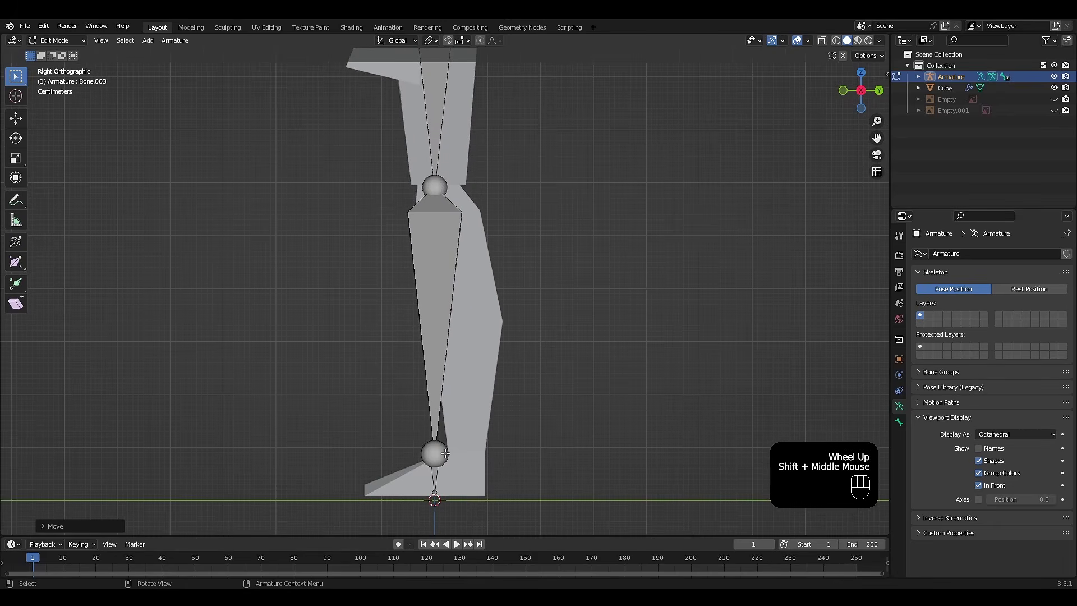
{"action": "key", "text": "g"}
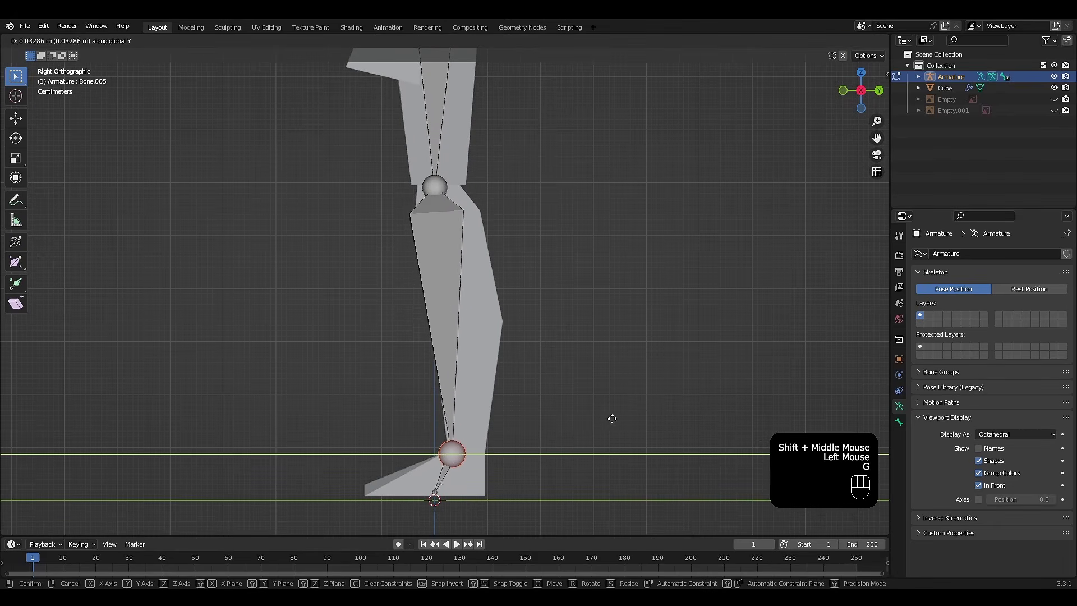
{"action": "left_click", "coordinate": [626, 421]}
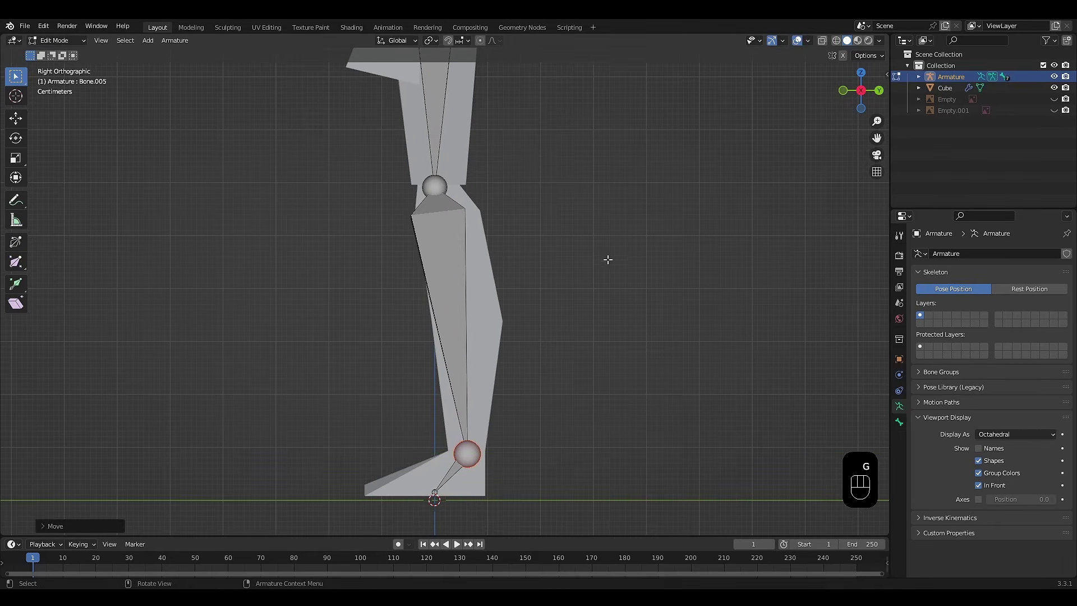
Move the free end of the left foot bone forward to the toes of the foot mesh.
{"action": "middle_click_drag", "start_coordinate": [606, 234], "coordinate": [644, 194], "text": "shift"}
{"action": "left_click", "coordinate": [478, 463]}
{"action": "key", "text": "g"}
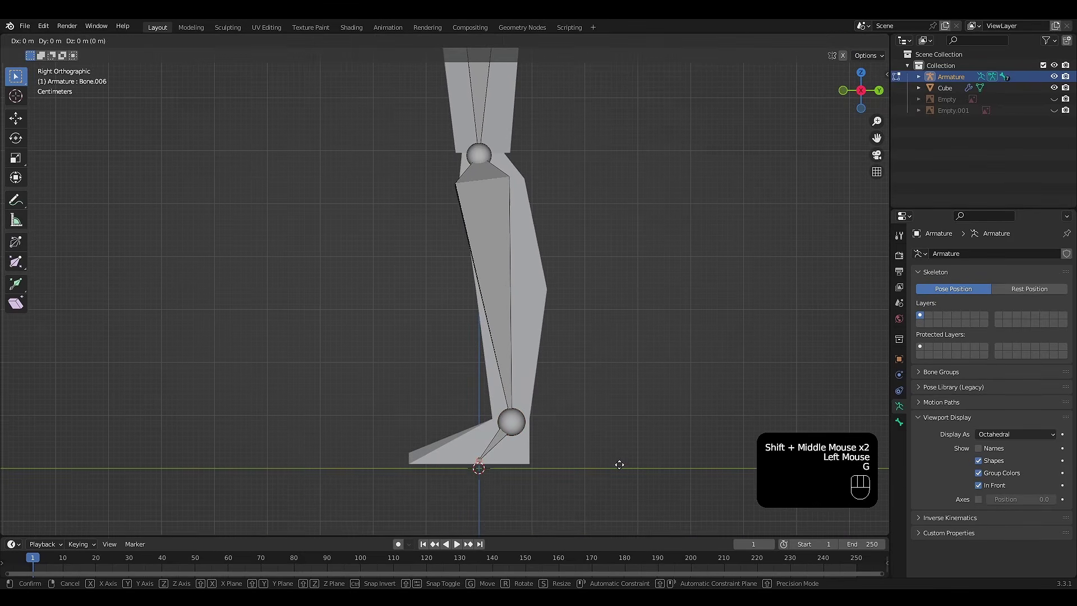
{"action": "left_click", "coordinate": [558, 452]}
Move the left thigh bone's upper joint about 0.02 m backward along Y to center it in the hip.
{"action": "middle_click_drag", "start_coordinate": [637, 305], "coordinate": [586, 469], "text": "shift"}
{"action": "middle_click_drag", "start_coordinate": [573, 279], "coordinate": [567, 395], "text": "shift"}
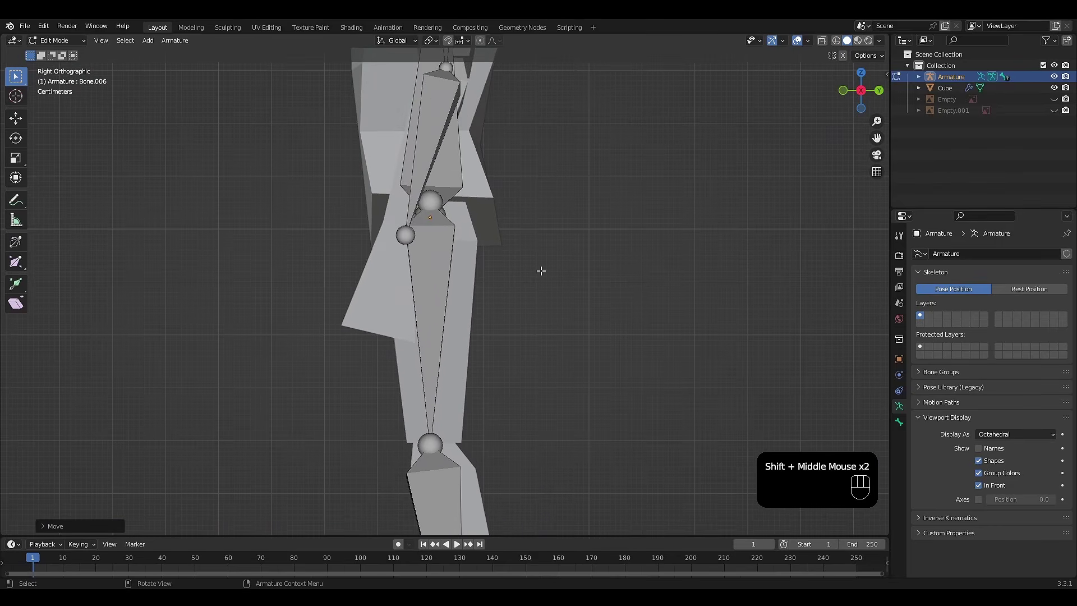
{"action": "left_click", "coordinate": [437, 206]}
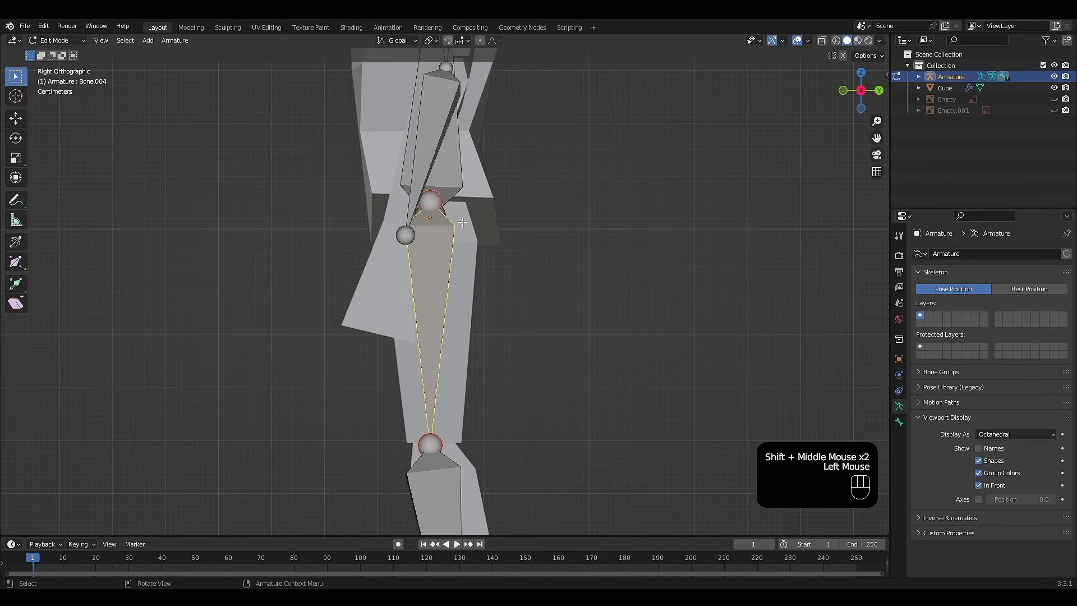
{"action": "left_click", "coordinate": [454, 213]}
{"action": "left_click", "coordinate": [437, 200]}
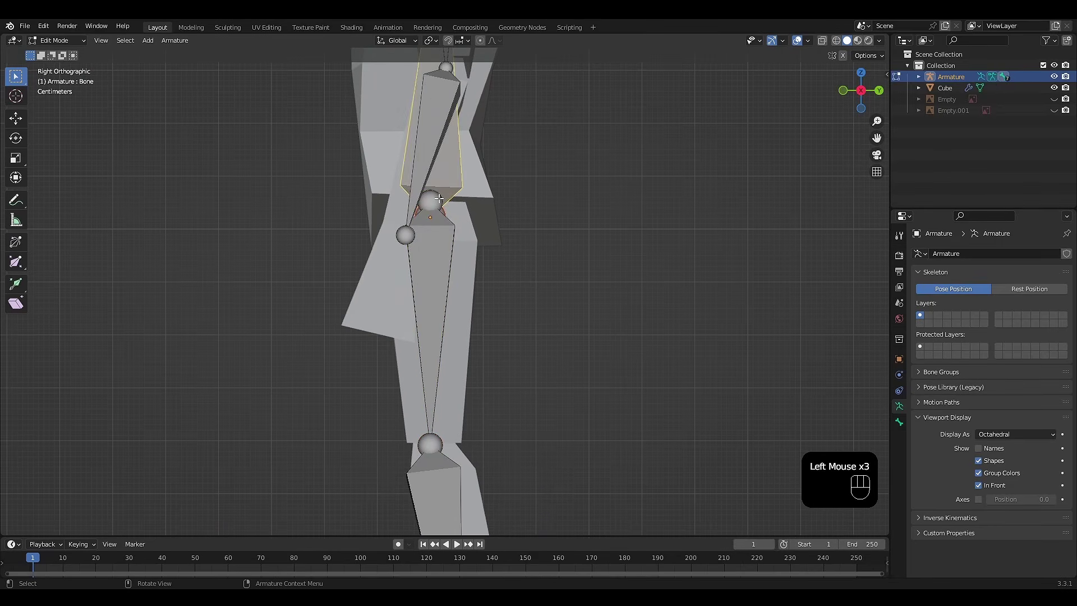
{"action": "left_click", "coordinate": [441, 201]}
{"action": "middle_click_drag", "start_coordinate": [529, 257], "coordinate": [566, 240], "text": "shift"}
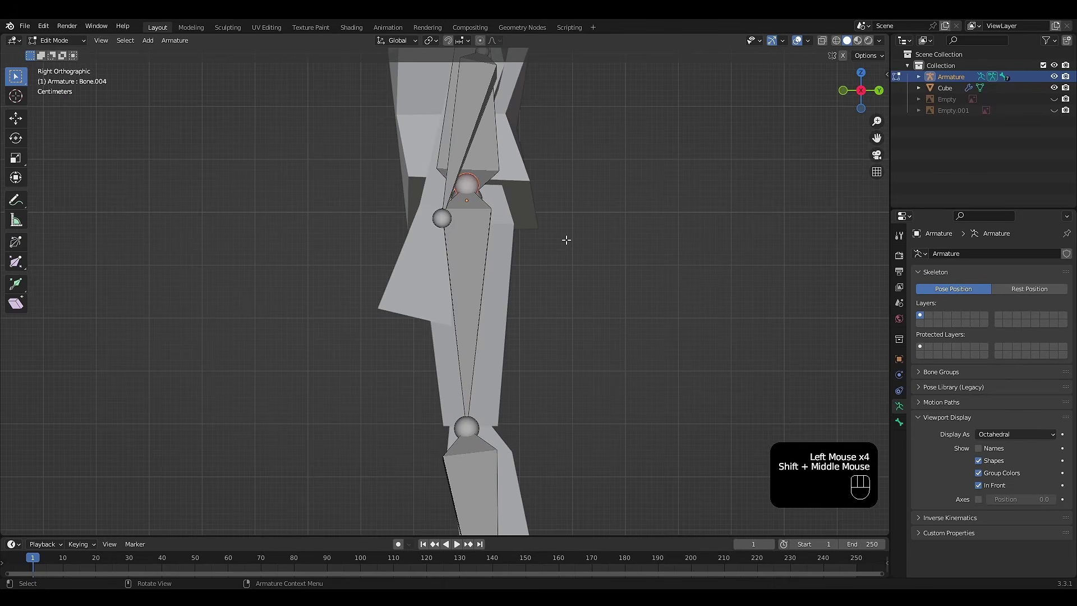
{"action": "key", "text": "g"}
{"action": "key", "text": "y"}
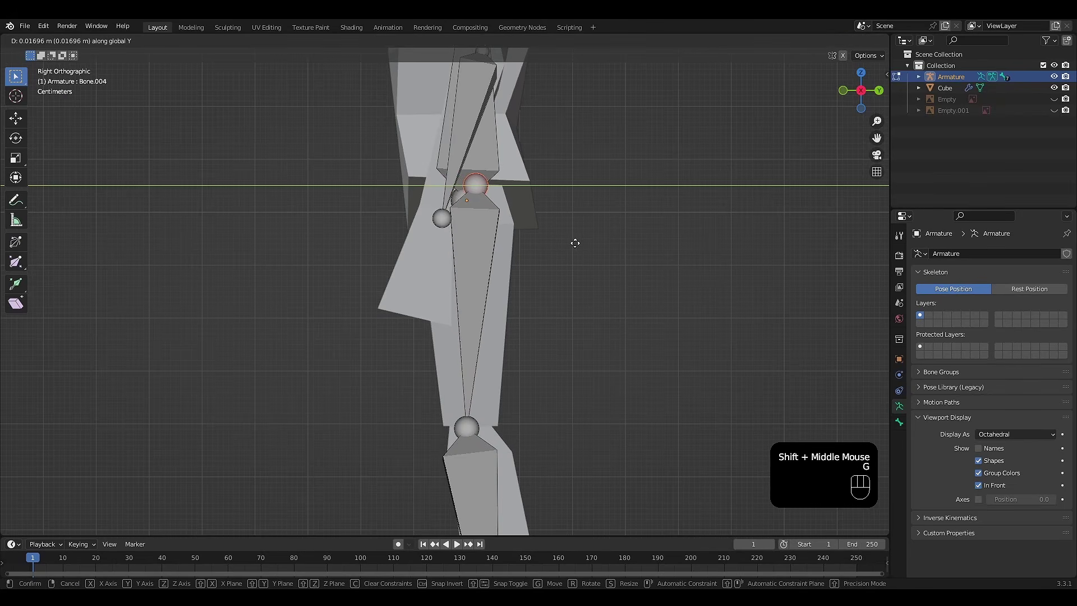
{"action": "left_click", "coordinate": [577, 253]}
Inspect the fitted armature from the front, checking the separate left upper arm and thigh bones in turn.
{"action": "middle_click_drag", "start_coordinate": [582, 370], "coordinate": [571, 259], "text": "shift"}
{"action": "scroll", "coordinate": [571, 259], "scroll_direction": "down", "scroll_amount": 2}
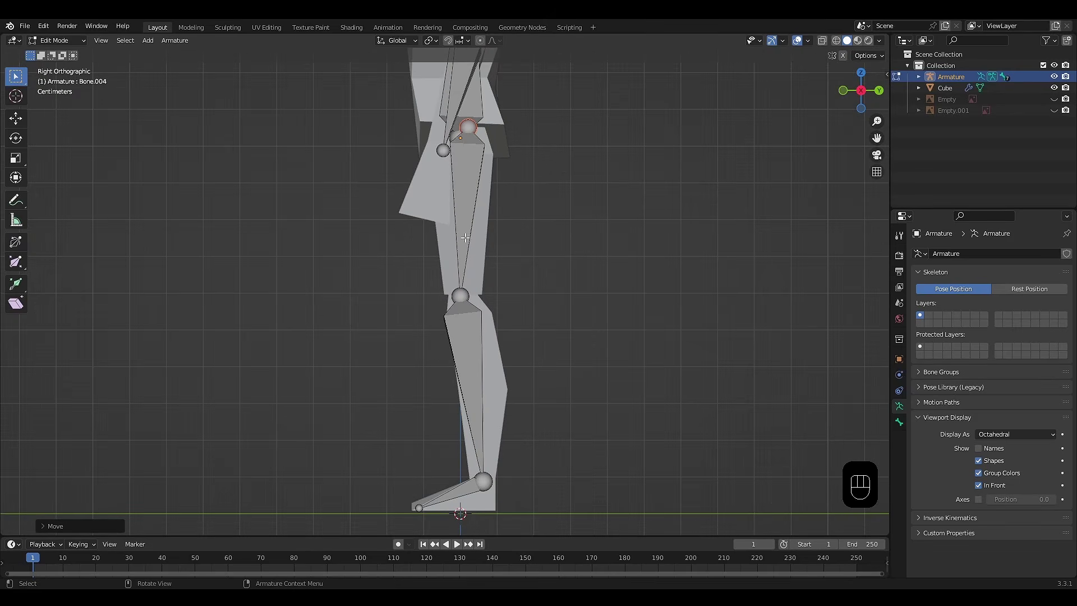
{"action": "middle_click_drag", "start_coordinate": [465, 238], "coordinate": [571, 284]}
{"action": "scroll", "coordinate": [550, 180], "scroll_direction": "down", "scroll_amount": 2}
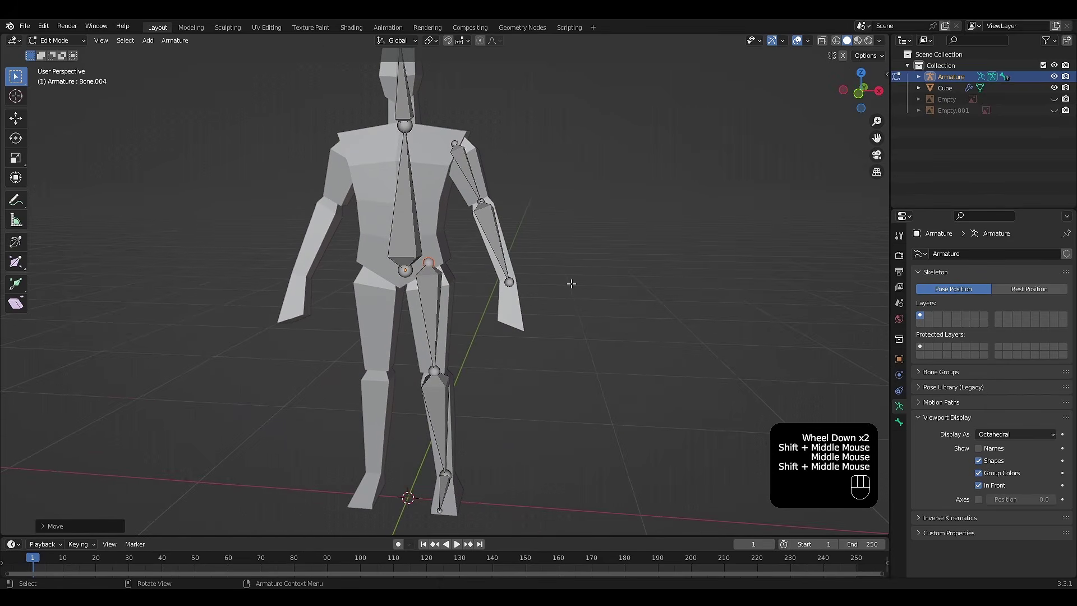
{"action": "middle_click_drag", "start_coordinate": [551, 199], "coordinate": [521, 193], "text": "shift"}
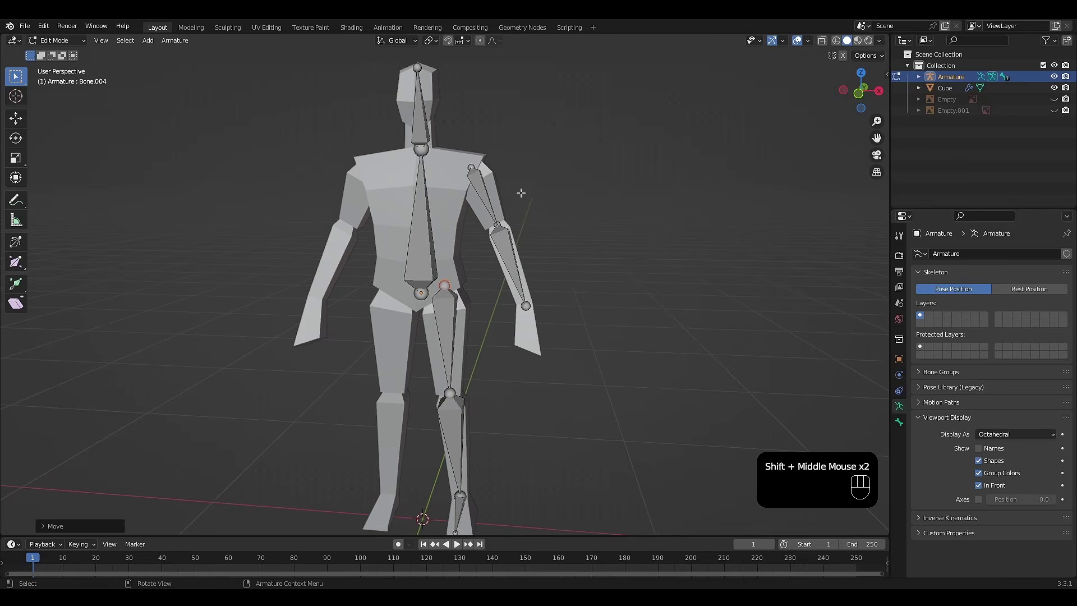
{"action": "left_click", "coordinate": [485, 187]}
{"action": "left_click", "coordinate": [449, 340]}
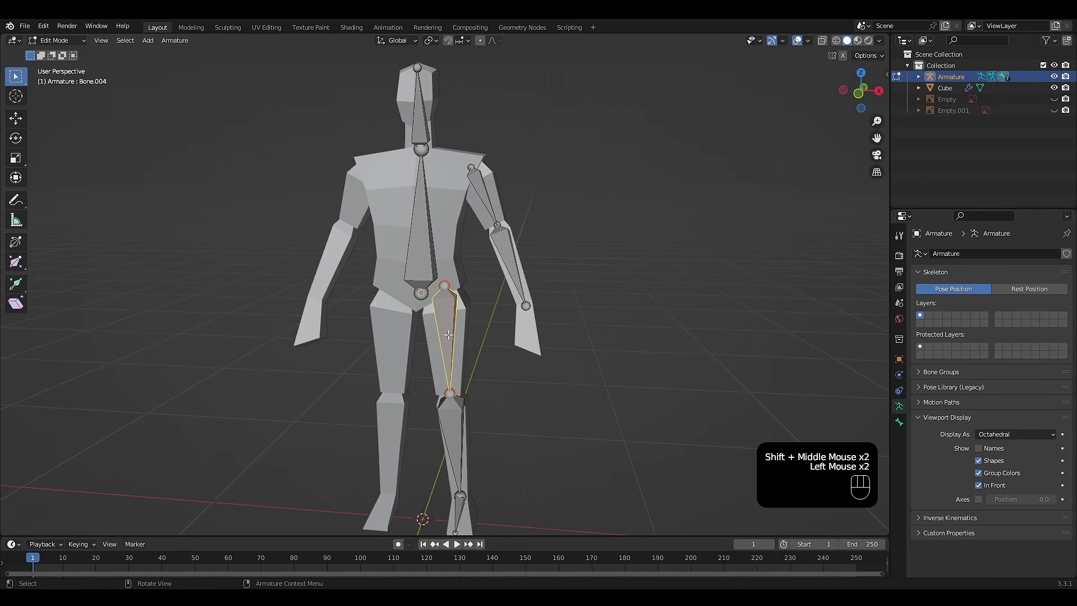
{"action": "left_click", "coordinate": [491, 209]}
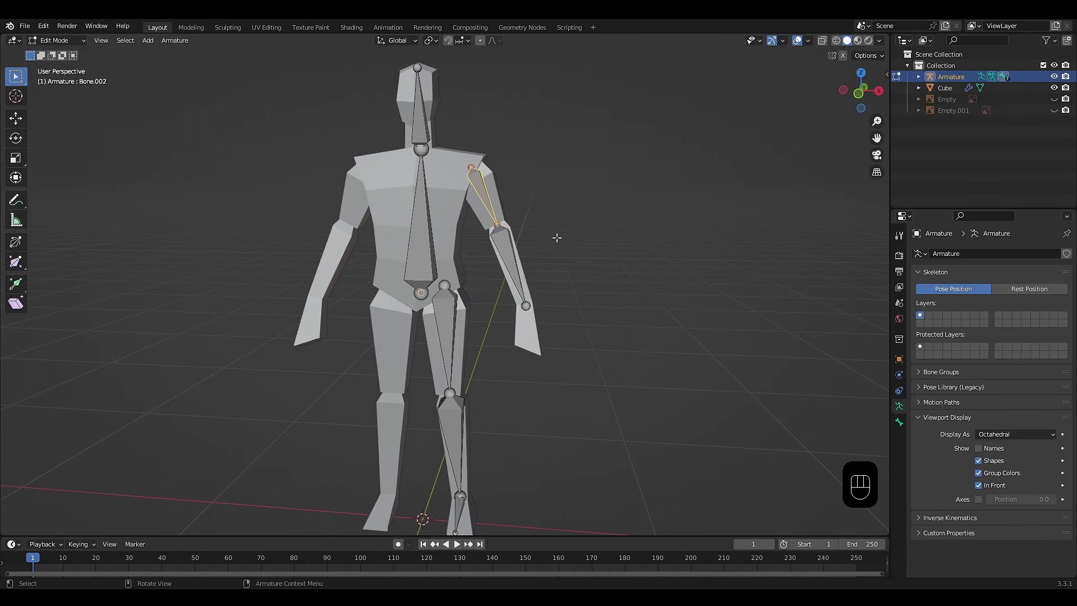
Parent the left upper arm bone to the spine bone with Keep Offset.
{"action": "middle_click_drag", "start_coordinate": [557, 238], "coordinate": [580, 209], "text": "shift"}
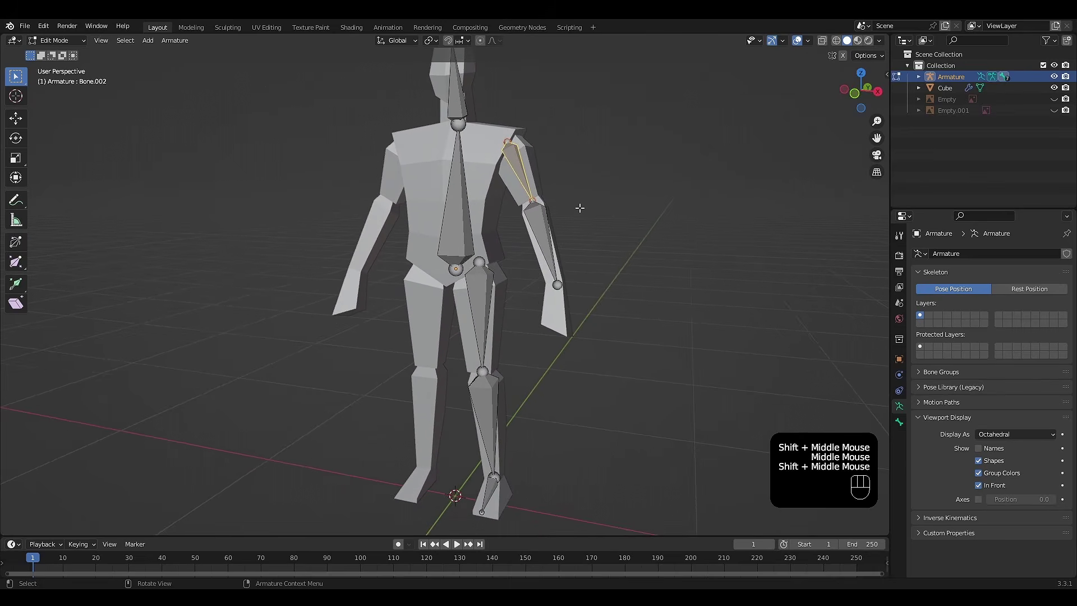
{"action": "left_click", "coordinate": [598, 192]}
{"action": "left_click", "coordinate": [515, 166]}
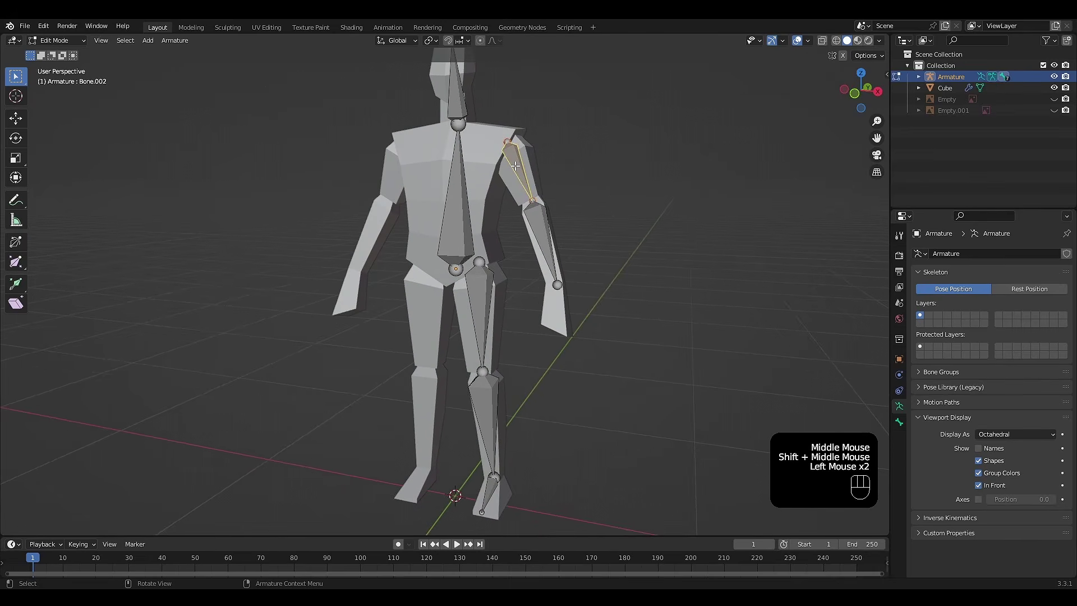
{"action": "left_click", "coordinate": [455, 222], "text": "shift"}
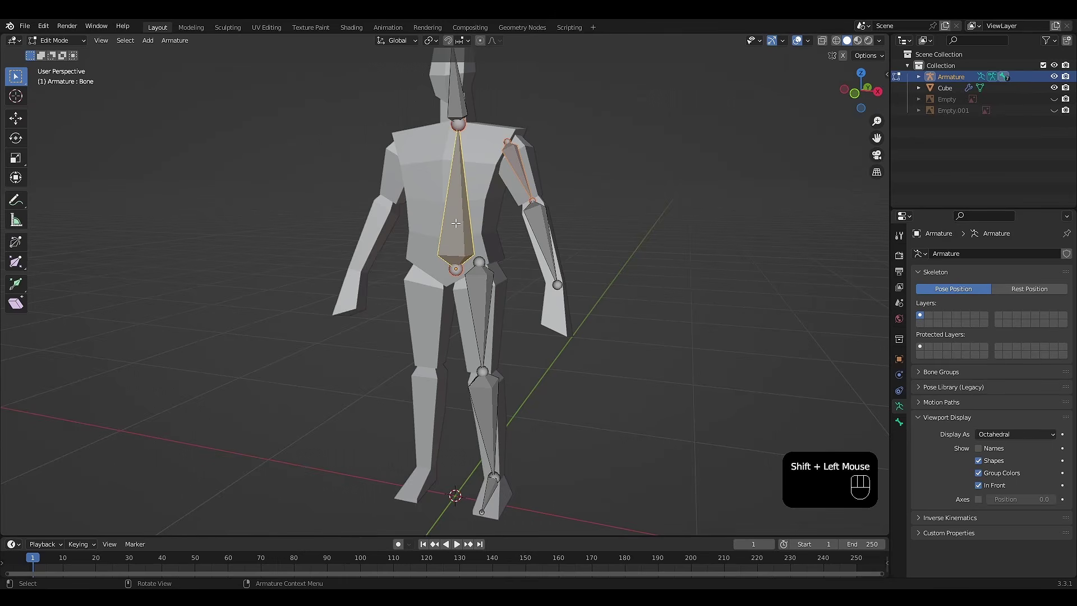
{"action": "key", "text": "ctrl+p"}
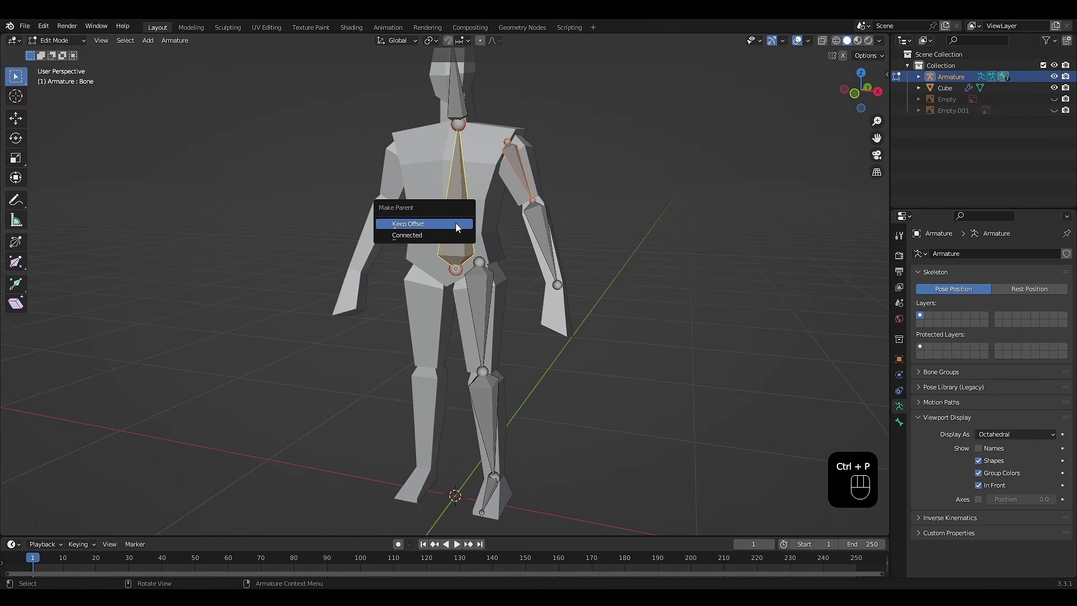
{"action": "left_click", "coordinate": [456, 224]}
Parent the left thigh bone to the spine bone with Keep Offset.
{"action": "left_click", "coordinate": [477, 265]}
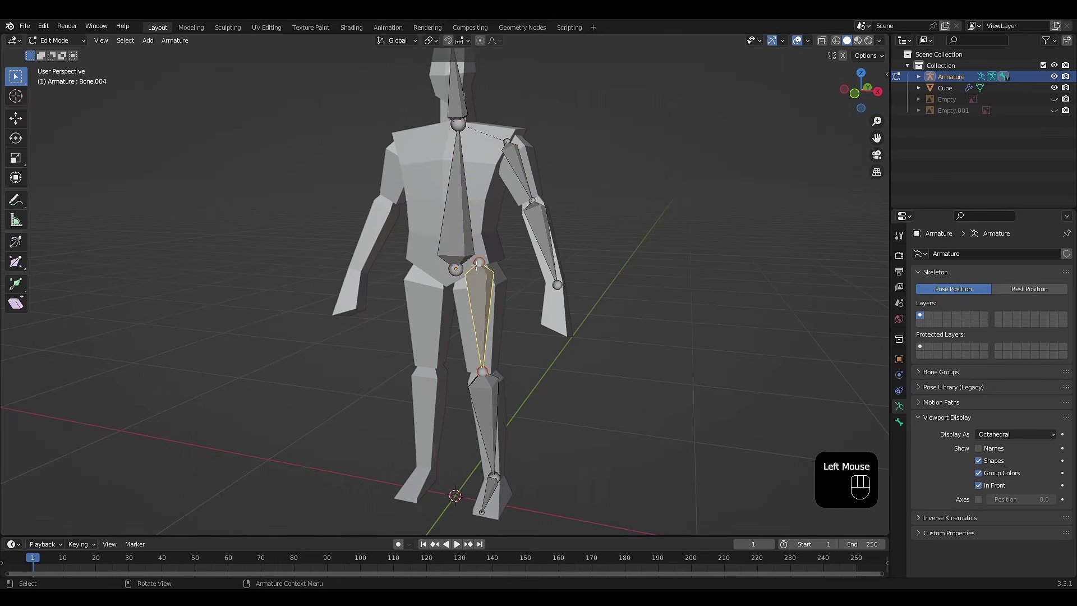
{"action": "left_click", "coordinate": [462, 225], "text": "shift"}
{"action": "key", "text": "ctrl+p"}
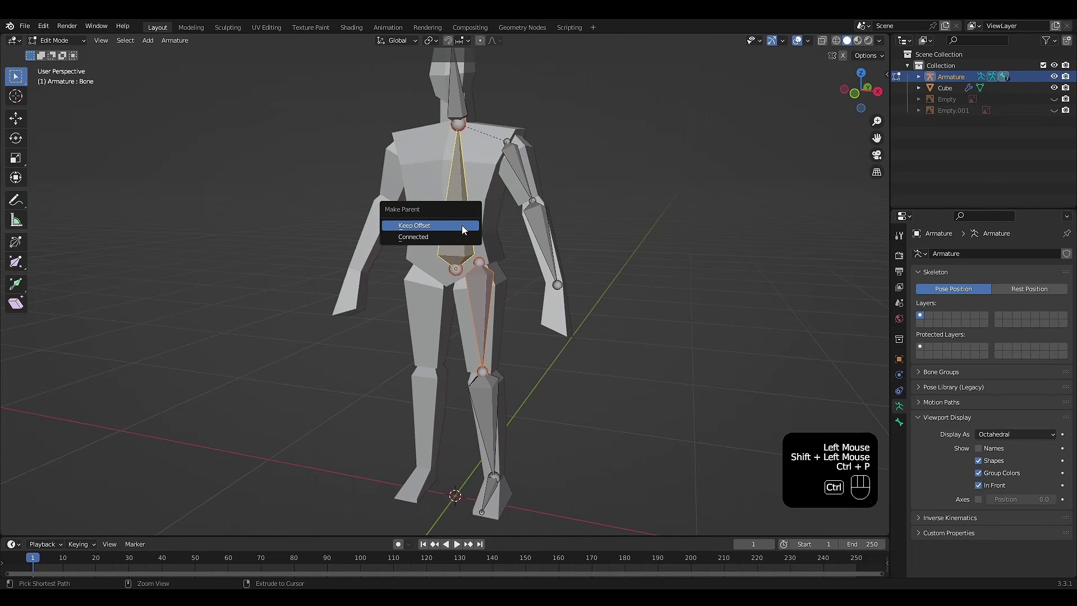
{"action": "left_click", "coordinate": [463, 225]}
Rename the head bone "head" and the spine bone "body".
{"action": "middle_click_drag", "start_coordinate": [509, 298], "coordinate": [584, 253]}
{"action": "left_click", "coordinate": [584, 253]}
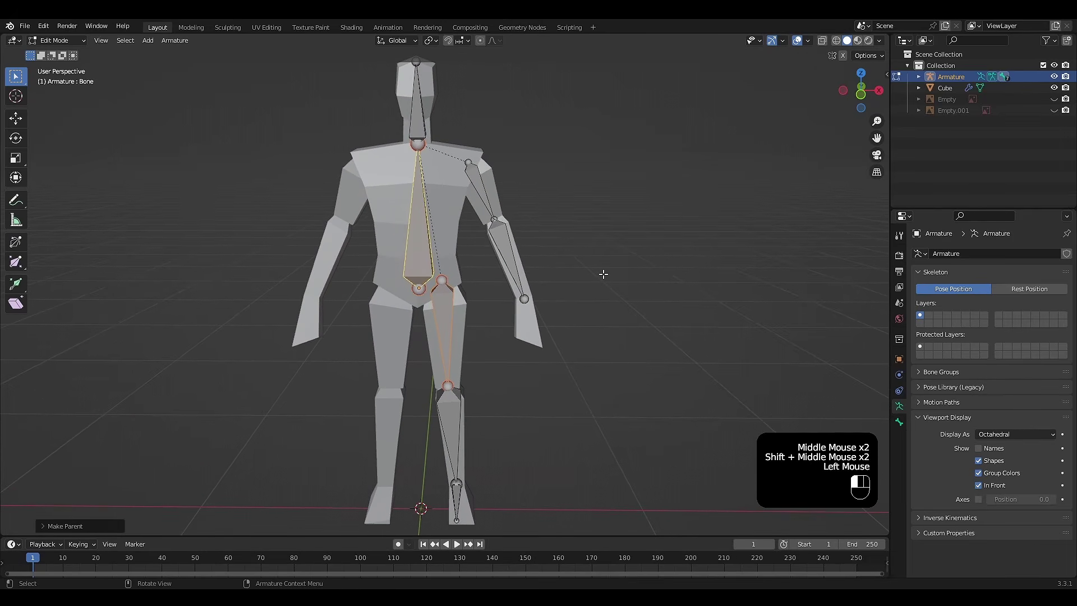
{"action": "left_click", "coordinate": [422, 120]}
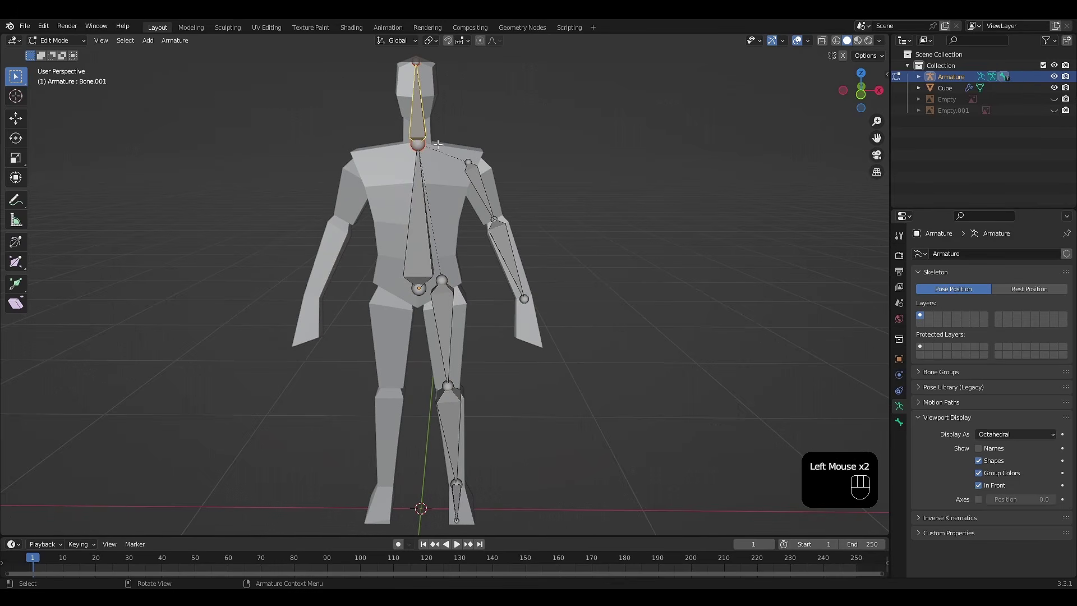
{"action": "key", "text": "F2"}
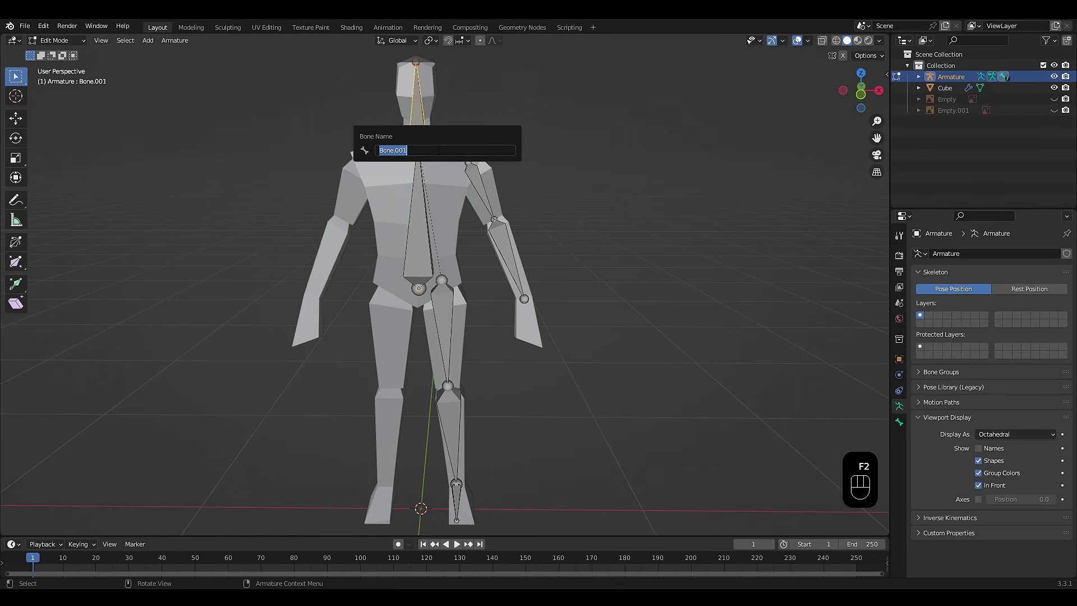
{"action": "type", "text": "head"}
{"action": "key", "text": "Return"}
{"action": "left_click", "coordinate": [425, 216]}
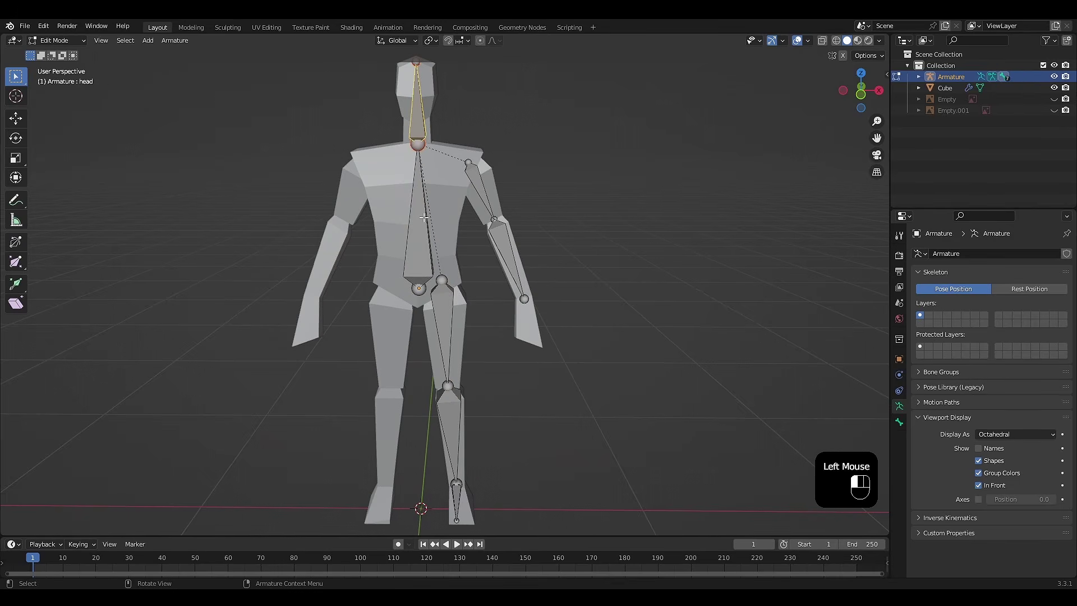
{"action": "key", "text": "F2"}
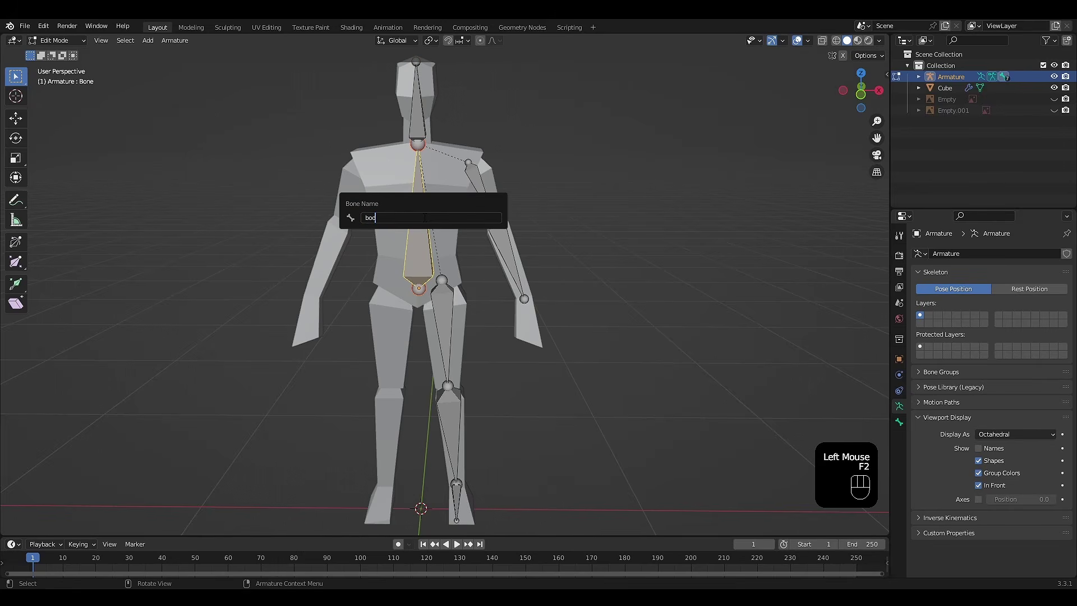
{"action": "type", "text": "body"}
{"action": "key", "text": "Return"}
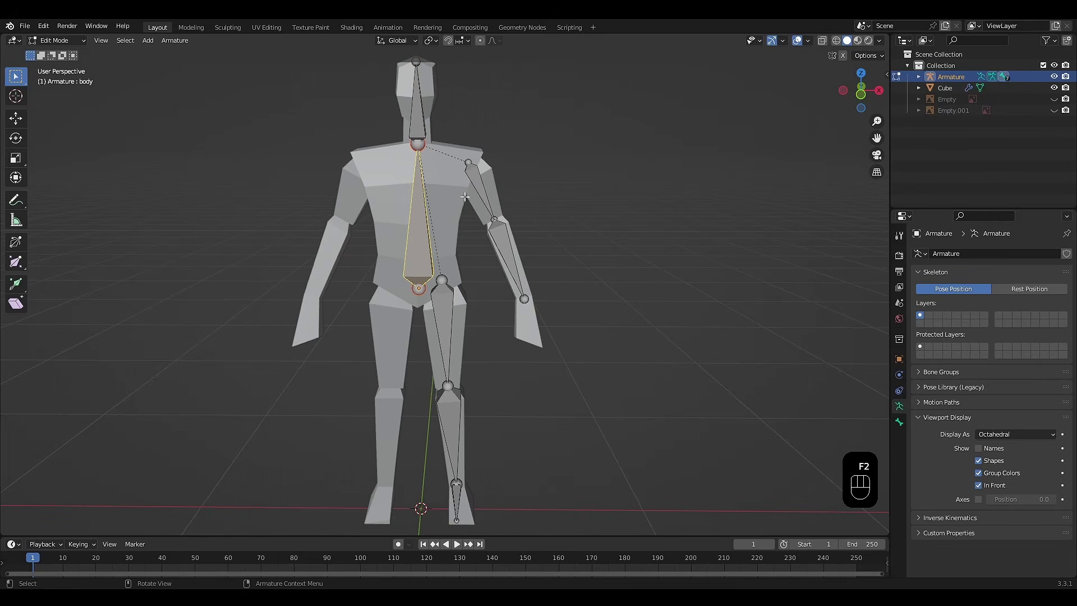
Rename the left arm's upper bone "upperarm.l" and its lower bone "lowerarm.l".
{"action": "left_click", "coordinate": [474, 181]}
{"action": "key", "text": "F2"}
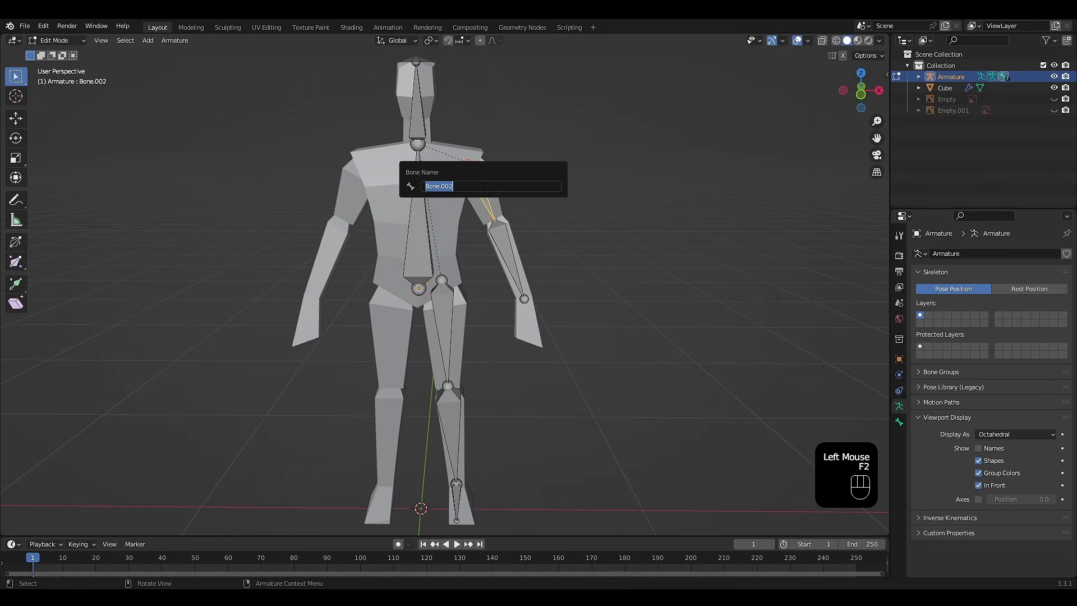
{"action": "type", "text": "upperarm."}
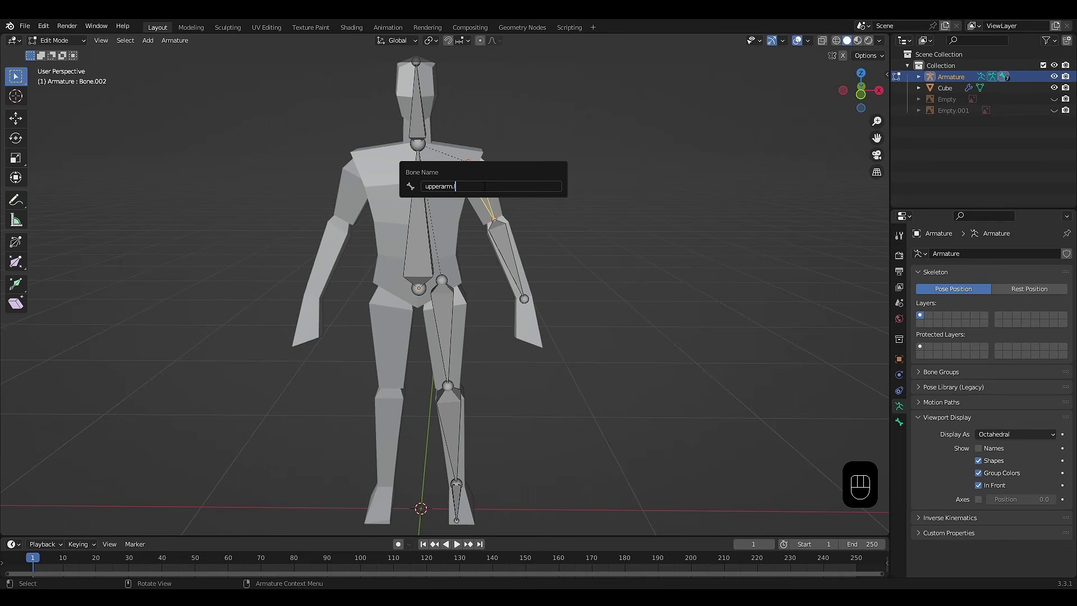
{"action": "key", "text": "Return"}
{"action": "left_click", "coordinate": [507, 239]}
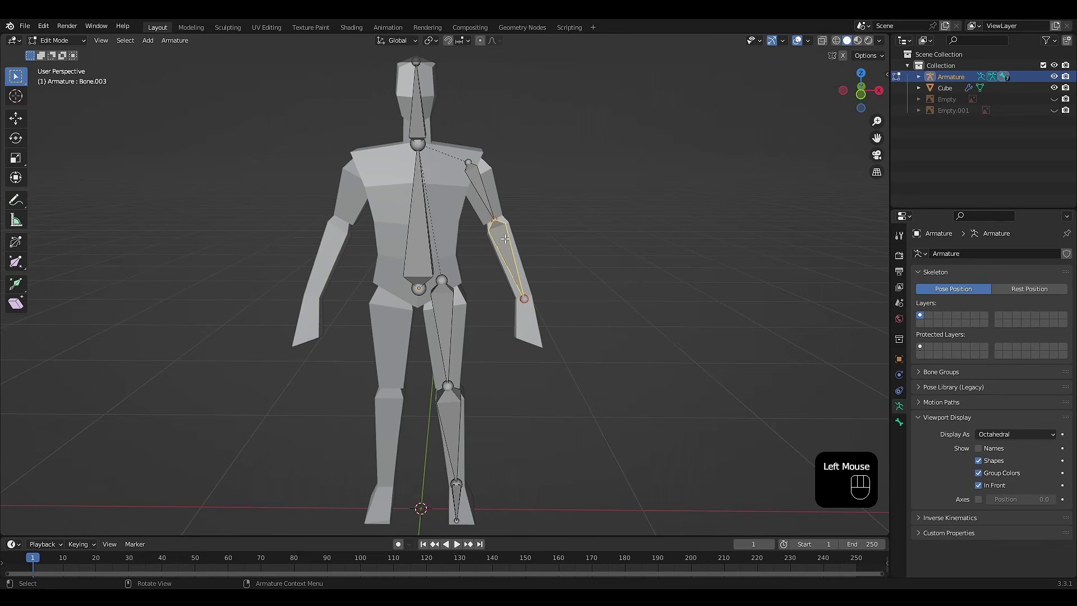
{"action": "key", "text": "F2"}
{"action": "type", "text": "lower"}
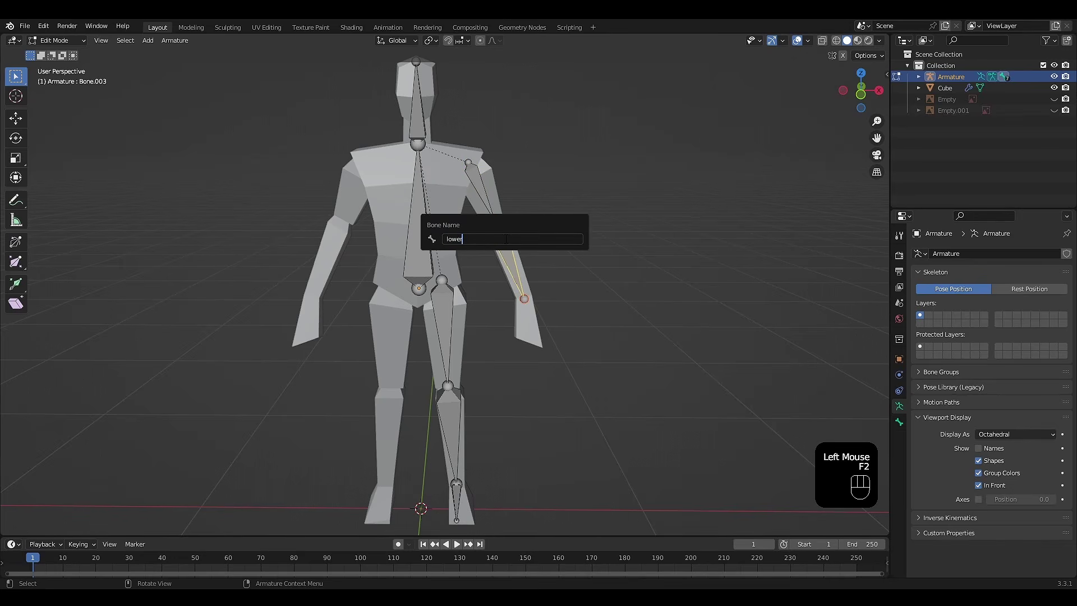
{"action": "type", "text": "arm.l"}
{"action": "key", "text": "Return"}
Rename the left thigh bone "upperleg.l" and the shin bone below it "lowerleg.l".
{"action": "left_click", "coordinate": [448, 315]}
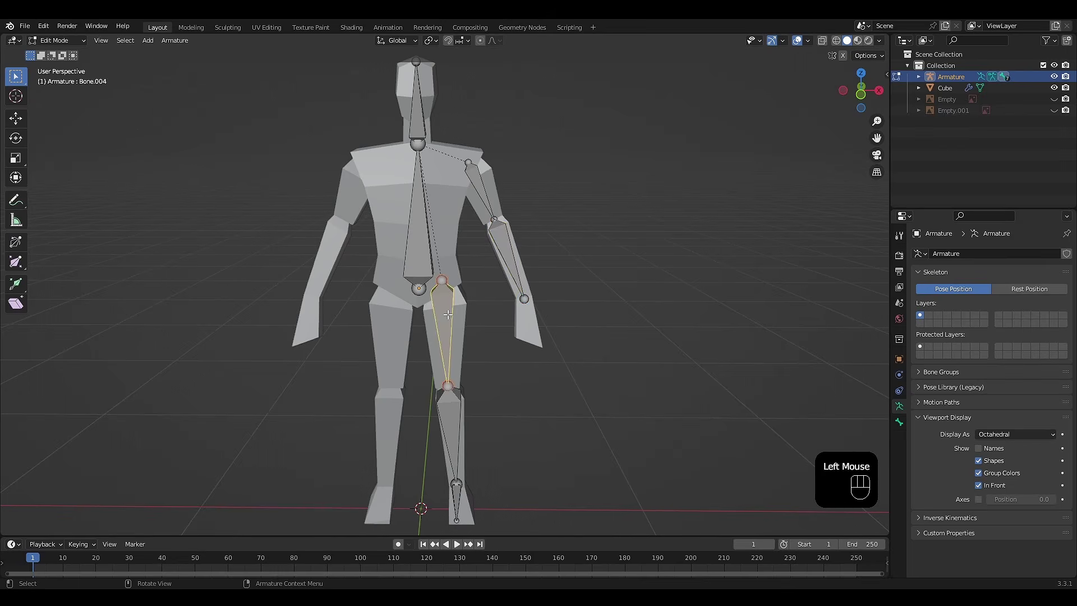
{"action": "key", "text": "F2"}
{"action": "type", "text": "upp"}
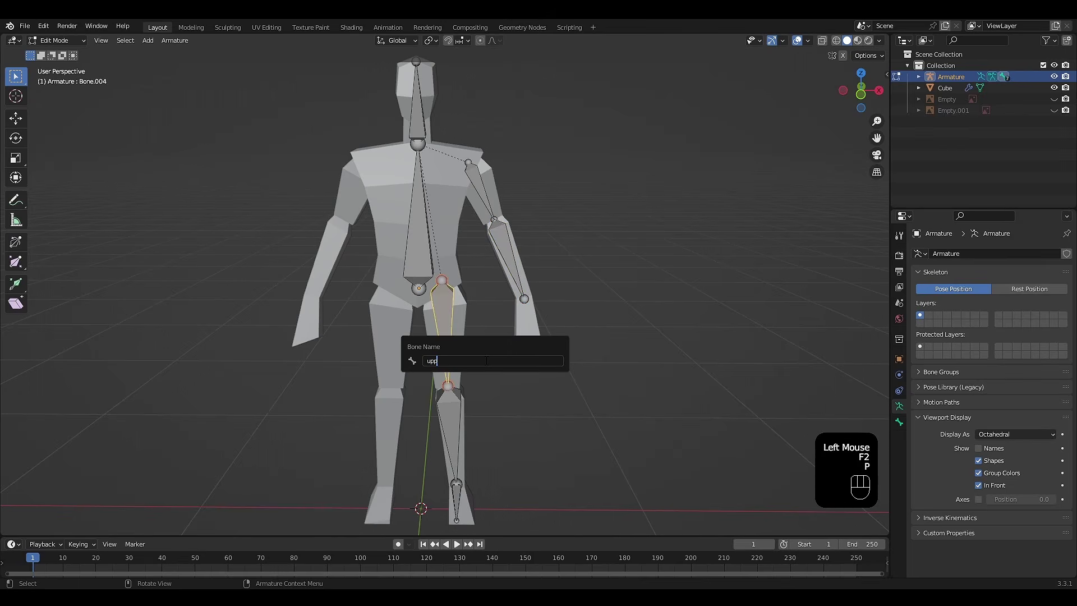
{"action": "type", "text": "erleg"}
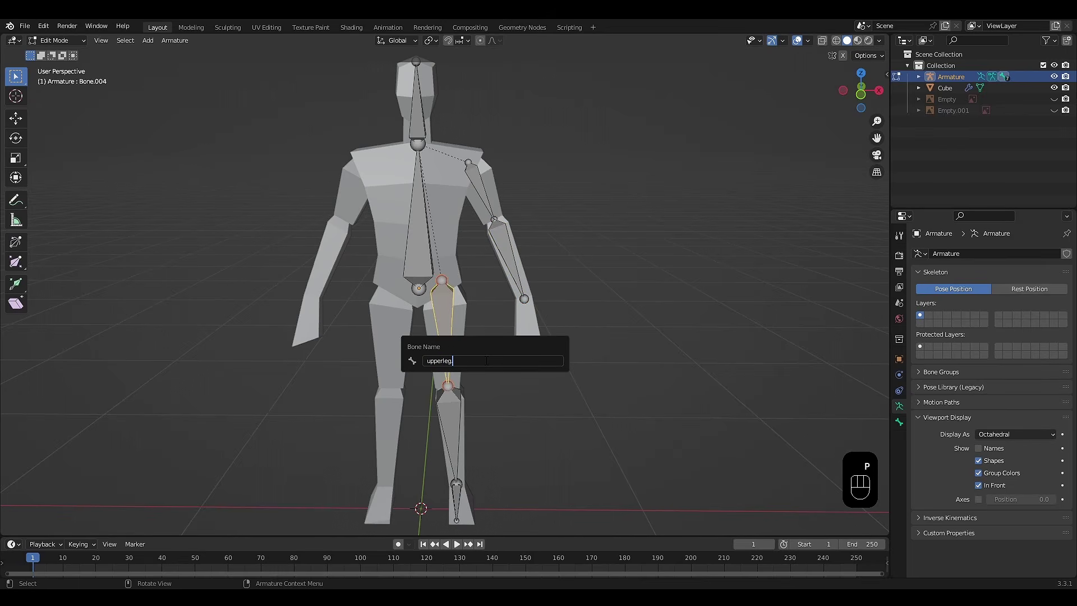
{"action": "type", "text": ".l"}
{"action": "key", "text": "Return"}
{"action": "left_click", "coordinate": [451, 416]}
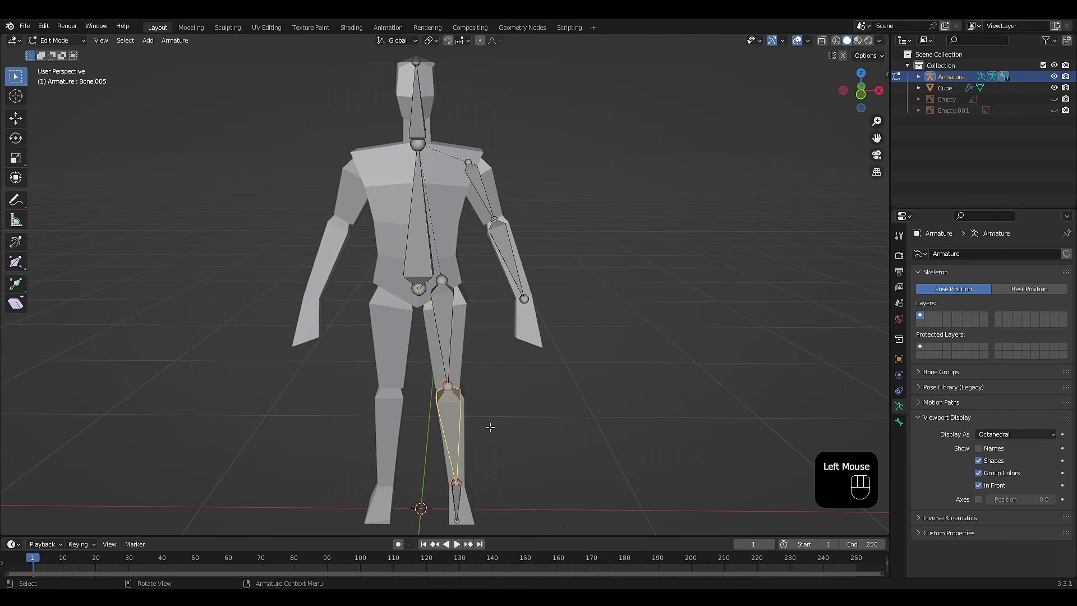
{"action": "key", "text": "F2"}
{"action": "type", "text": "lowerleg"}
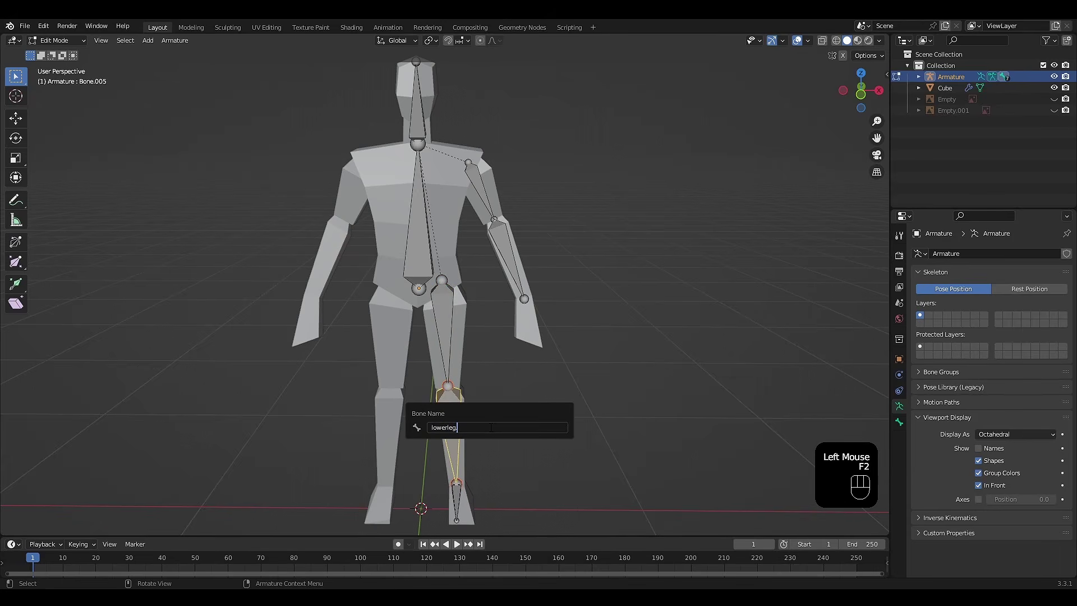
{"action": "type", "text": ".l"}
{"action": "key", "text": "Return"}
Rename the left foot bone "foot.l".
{"action": "left_click", "coordinate": [464, 501]}
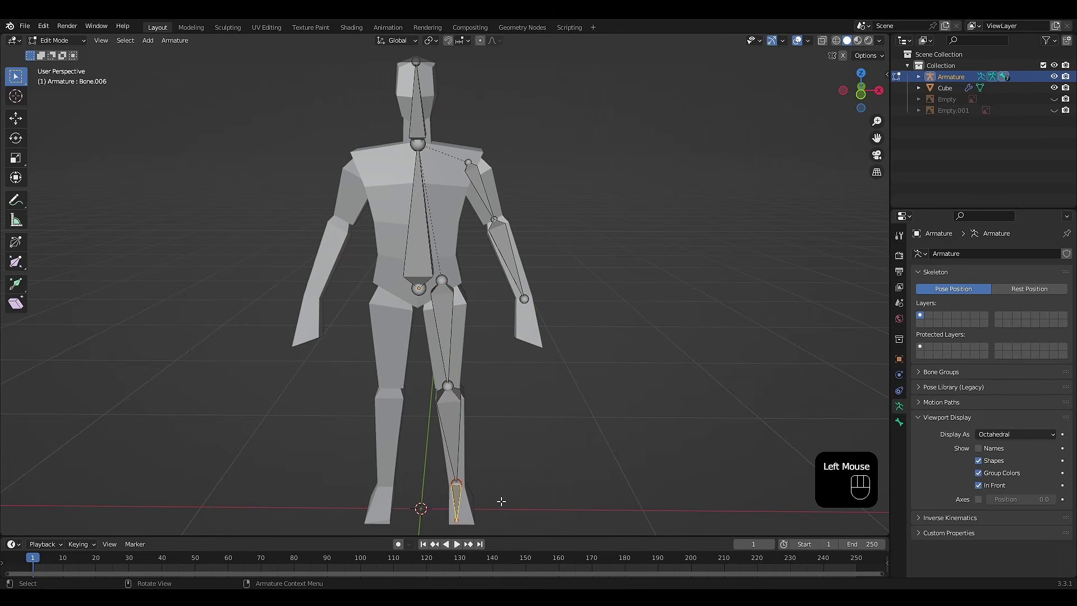
{"action": "key", "text": "F2"}
{"action": "type", "text": "foot"}
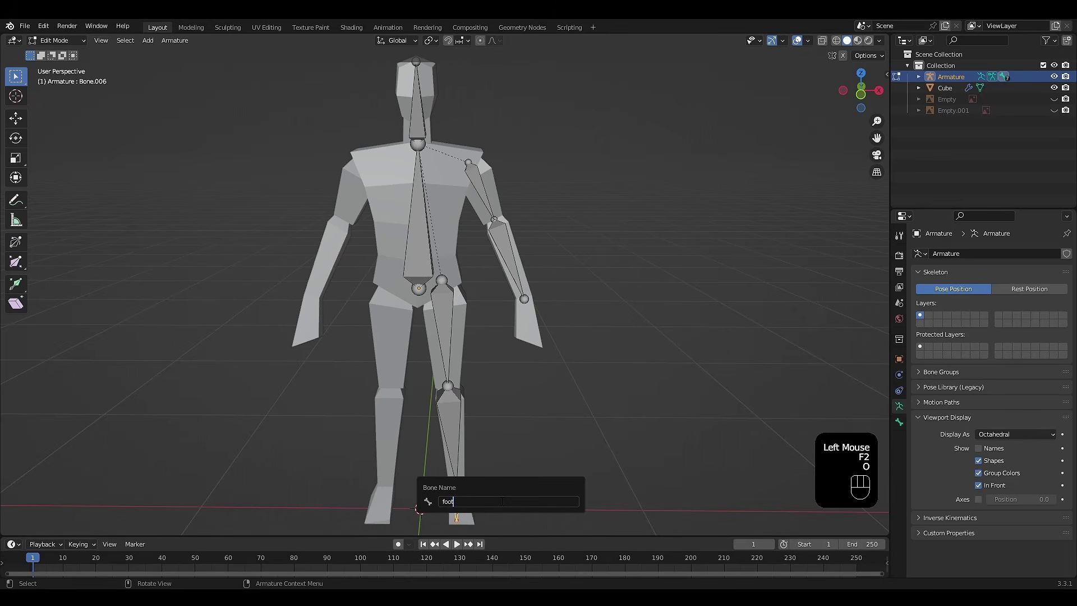
{"action": "type", "text": ".l"}
{"action": "key", "text": "Return"}
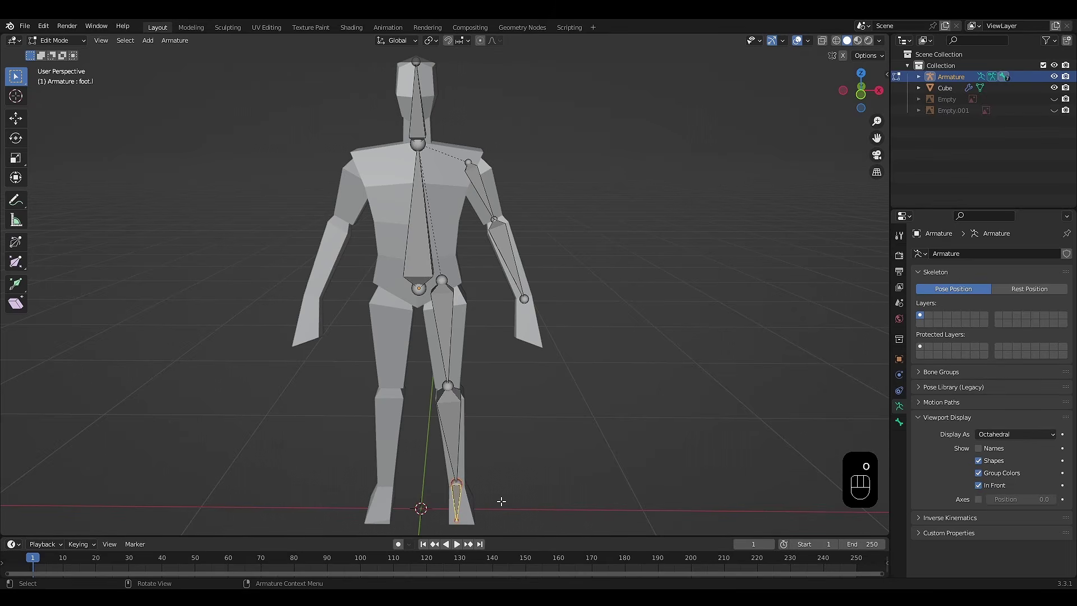
Switch the armature to Pose Mode and test-rotate the body bone, cancelling the rotation.
{"action": "scroll", "coordinate": [630, 404], "scroll_direction": "down", "scroll_amount": 1}
{"action": "middle_click_drag", "start_coordinate": [594, 455], "coordinate": [600, 415], "text": "shift"}
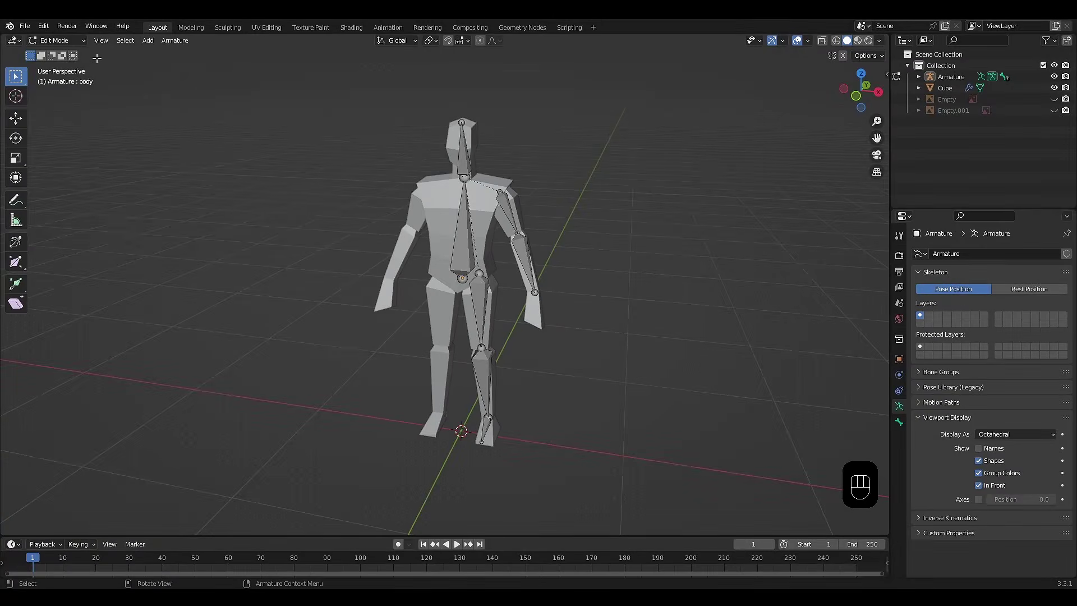
{"action": "left_click", "coordinate": [83, 41]}
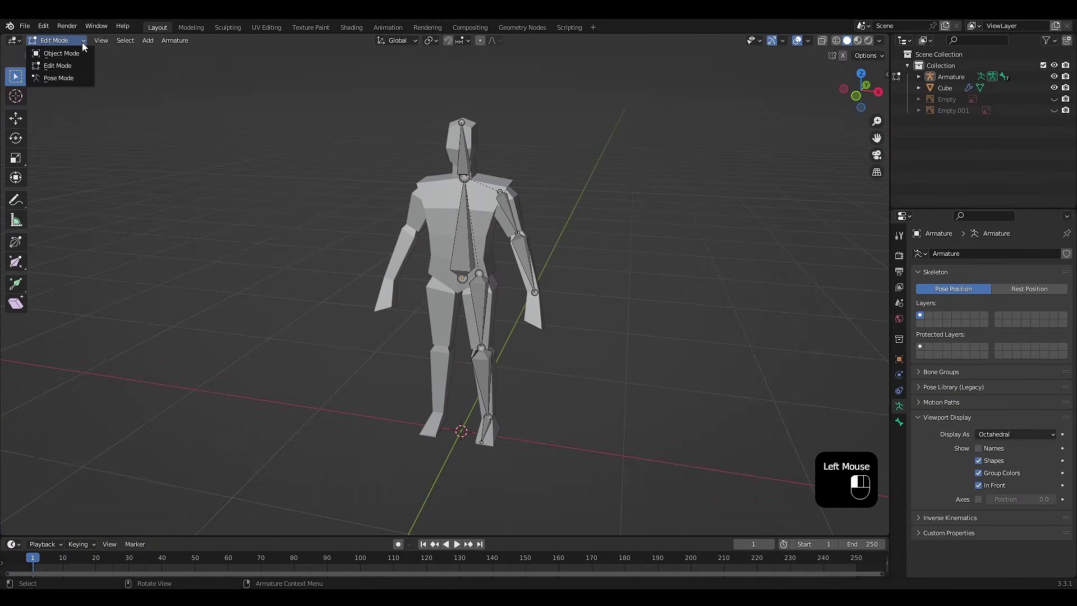
{"action": "left_click", "coordinate": [73, 79]}
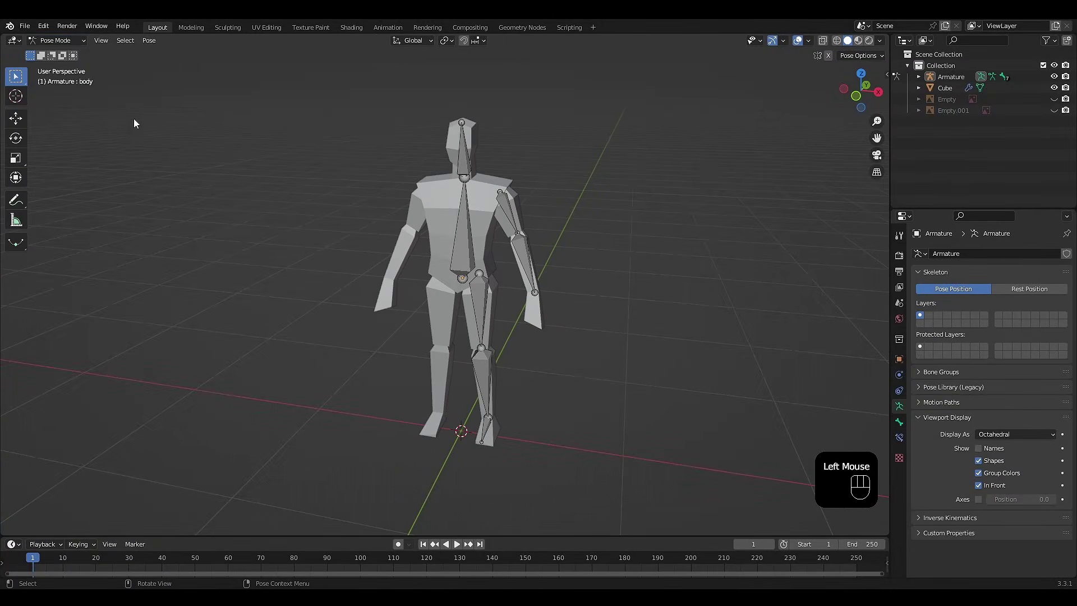
{"action": "left_click", "coordinate": [459, 251]}
{"action": "key", "text": "r"}
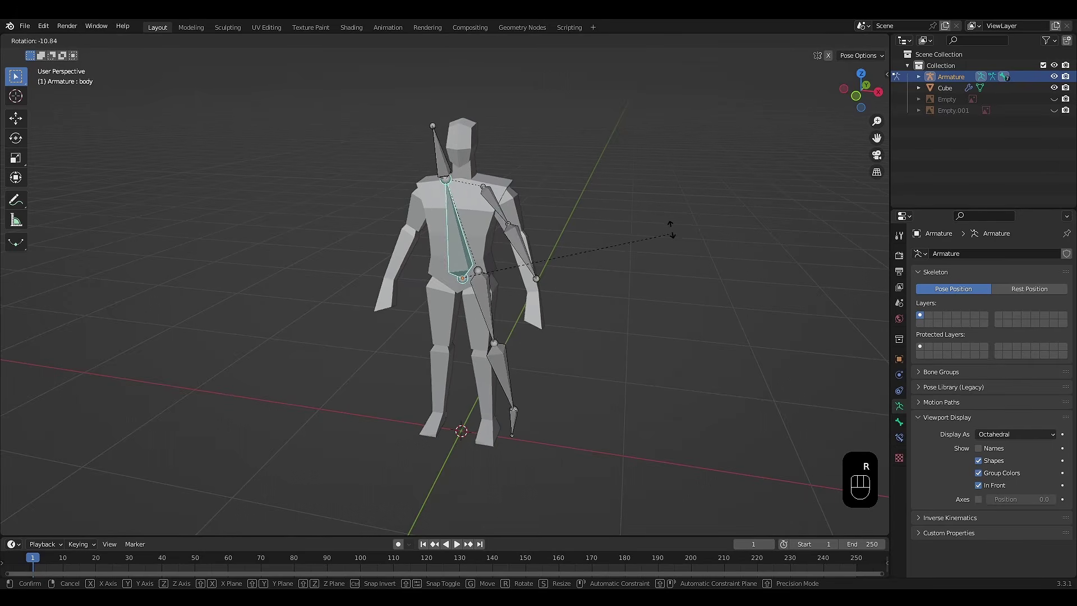
{"action": "right_click", "coordinate": [543, 181]}
Test-rotate the left upper arm bone and the left lower arm bone in turn, cancelling each rotation.
{"action": "left_click", "coordinate": [518, 218]}
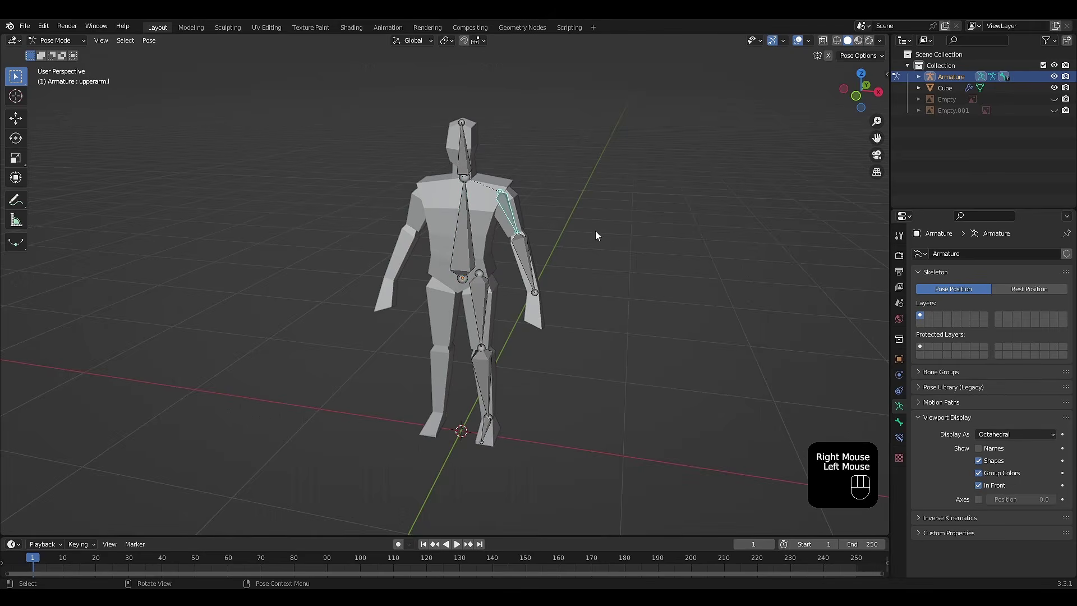
{"action": "key", "text": "r"}
{"action": "right_click", "coordinate": [628, 238]}
{"action": "left_click", "coordinate": [532, 259]}
{"action": "key", "text": "r"}
{"action": "right_click", "coordinate": [584, 239]}
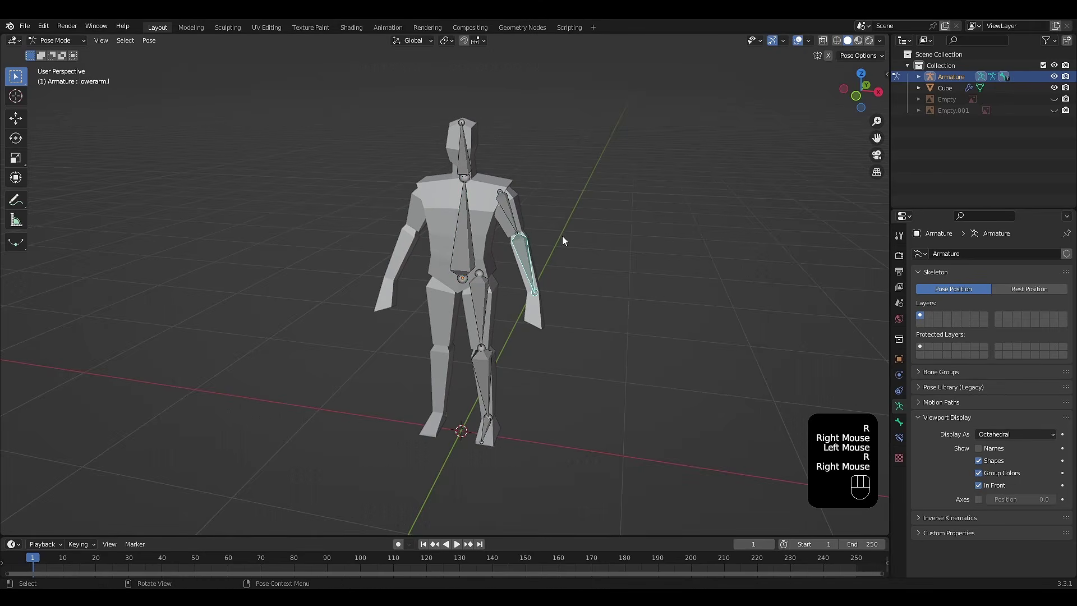
Test-rotate the left upper leg bone and the left lower leg bone in turn, cancelling each rotation.
{"action": "left_click", "coordinate": [464, 147]}
{"action": "left_click", "coordinate": [487, 304]}
{"action": "key", "text": "r"}
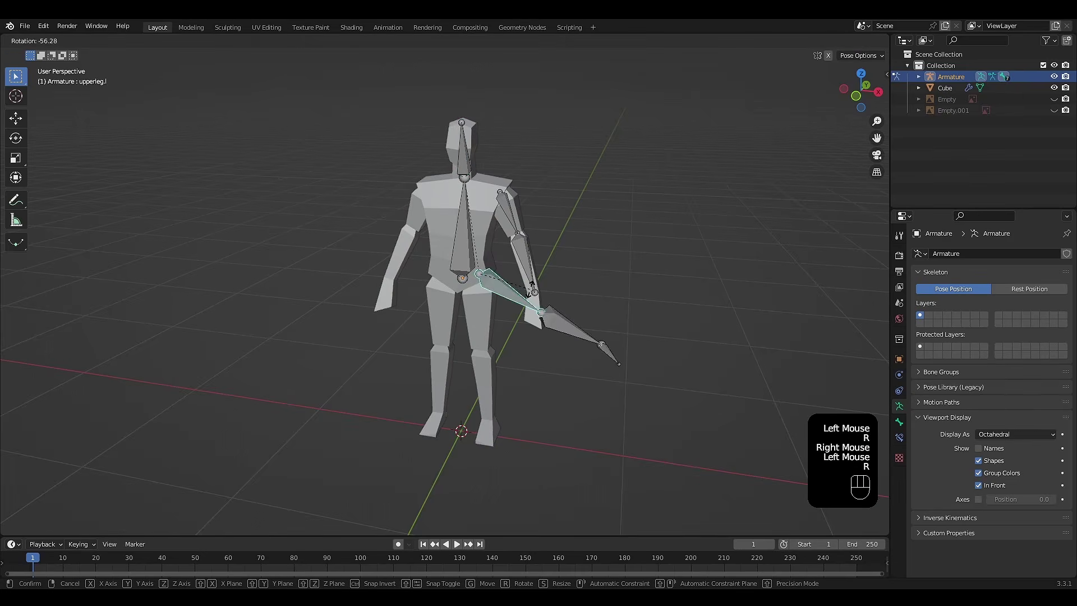
{"action": "right_click", "coordinate": [550, 359]}
{"action": "left_click", "coordinate": [485, 381]}
{"action": "key", "text": "r"}
{"action": "right_click", "coordinate": [567, 351]}
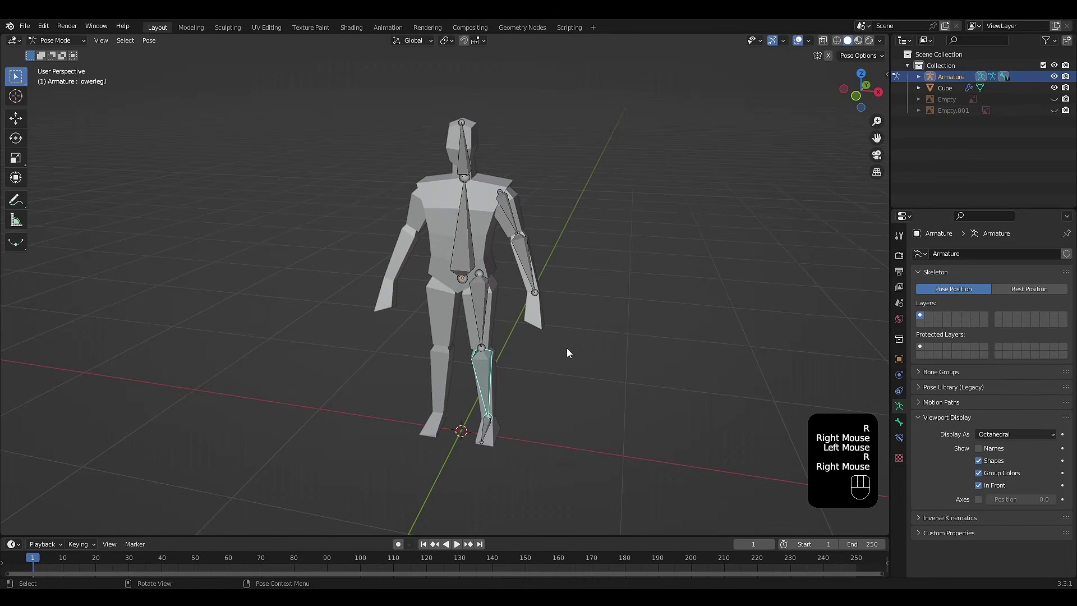
Test-move the body bone freely and downward along the global Z axis, cancelling each move.
{"action": "left_click", "coordinate": [463, 251]}
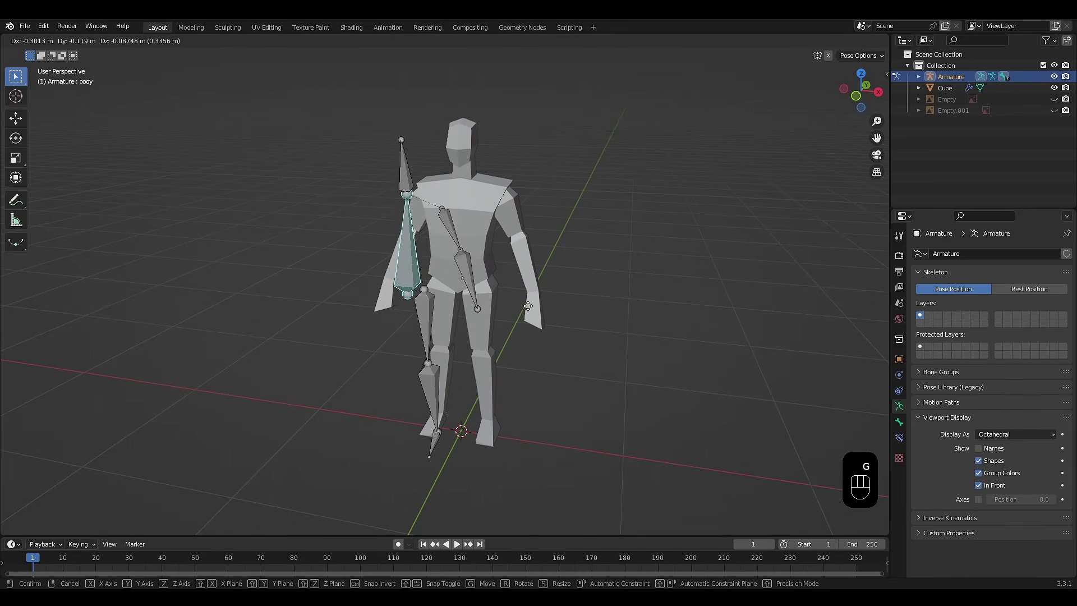
{"action": "right_click", "coordinate": [563, 381]}
{"action": "middle_click_drag", "start_coordinate": [568, 379], "coordinate": [562, 311], "text": "shift"}
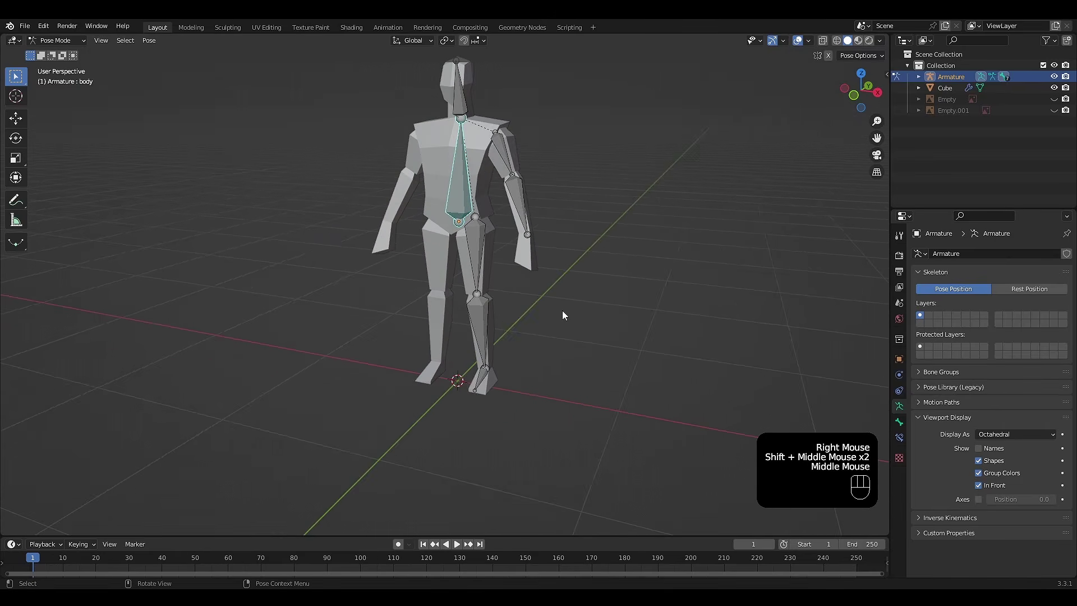
{"action": "key", "text": "g"}
{"action": "key", "text": "z"}
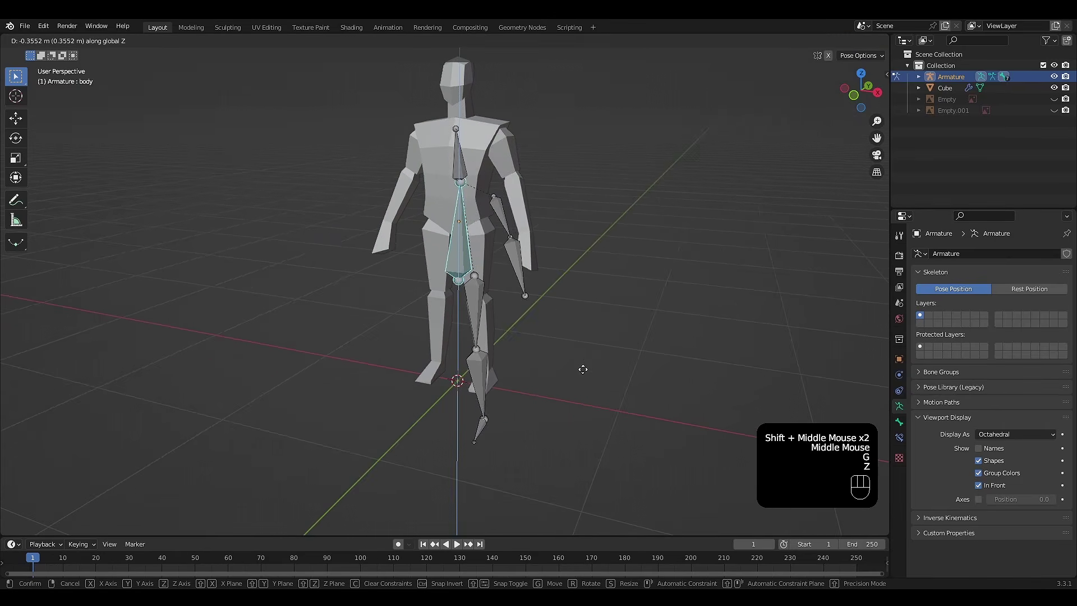
{"action": "right_click", "coordinate": [572, 371]}
{"action": "middle_click_drag", "start_coordinate": [572, 372], "coordinate": [564, 355], "text": "shift"}
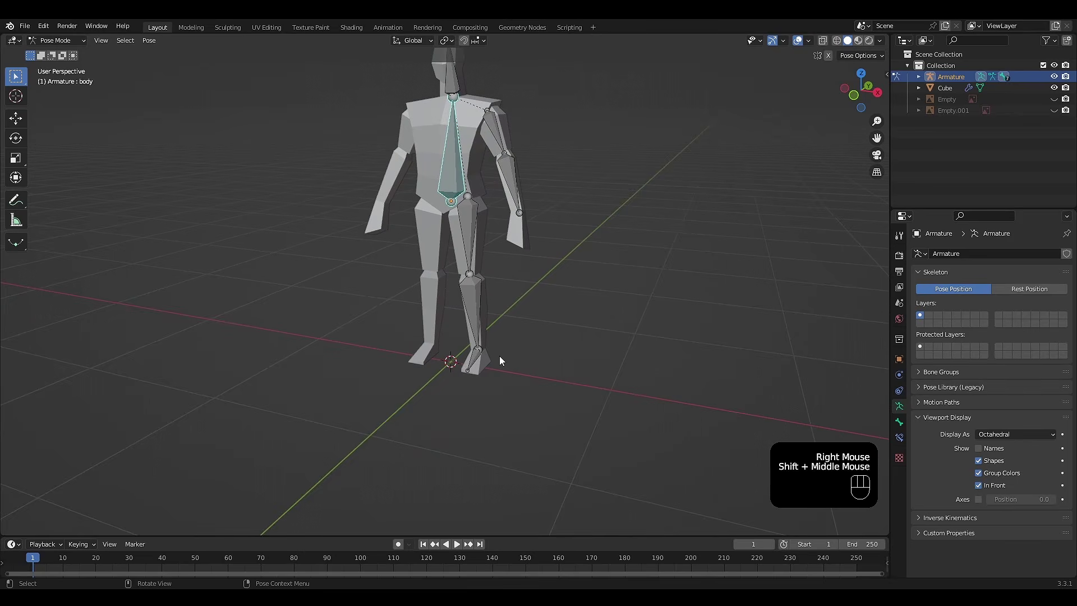
{"action": "key", "text": "g"}
{"action": "key", "text": "z"}
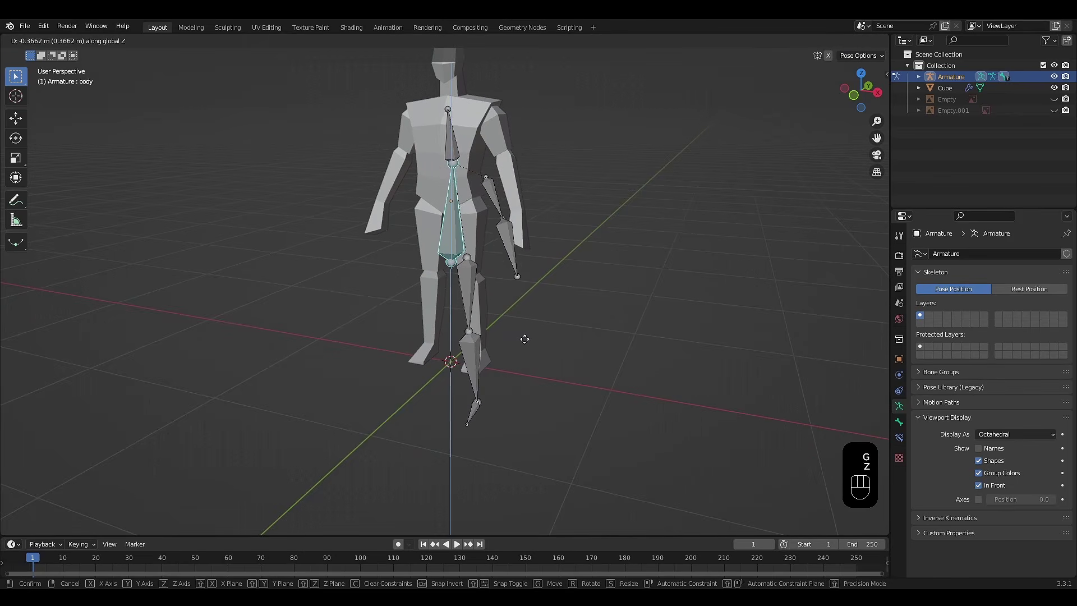
{"action": "right_click", "coordinate": [525, 344]}
Return the armature to Edit Mode.
{"action": "middle_click_drag", "start_coordinate": [526, 344], "coordinate": [514, 336]}
{"action": "mouse_move", "coordinate": [514, 335]}
{"action": "middle_mouse_down"}
{"action": "mouse_move", "coordinate": [503, 353]}
{"action": "mouse_move", "coordinate": [513, 350]}
{"action": "mouse_move", "coordinate": [498, 329]}
{"action": "middle_mouse_up"}
{"action": "scroll", "coordinate": [499, 328], "scroll_direction": "up", "scroll_amount": 1}
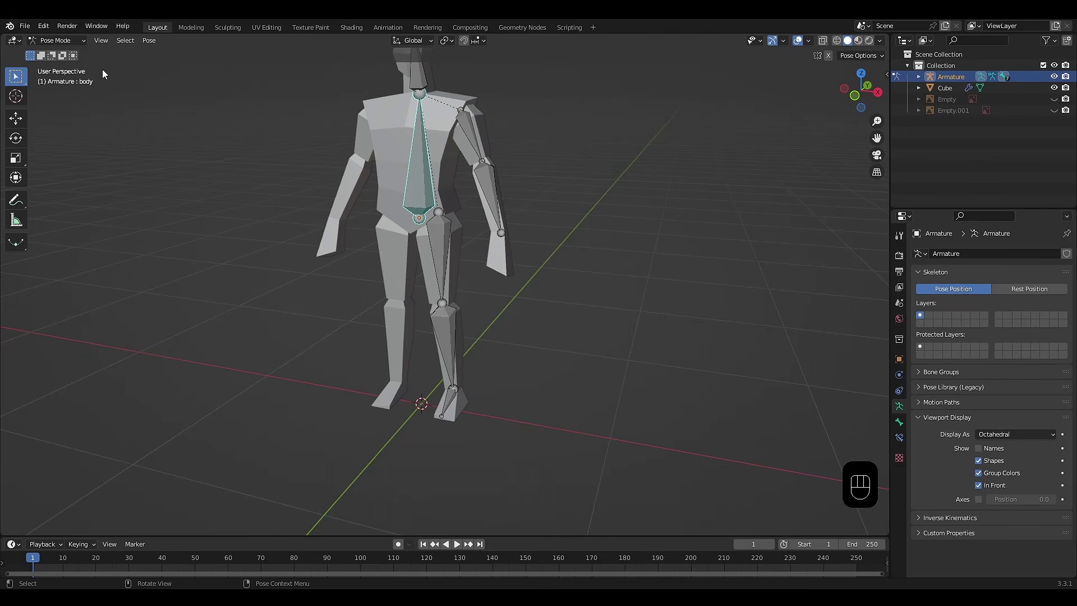
{"action": "left_click", "coordinate": [73, 41]}
{"action": "left_click", "coordinate": [71, 69]}
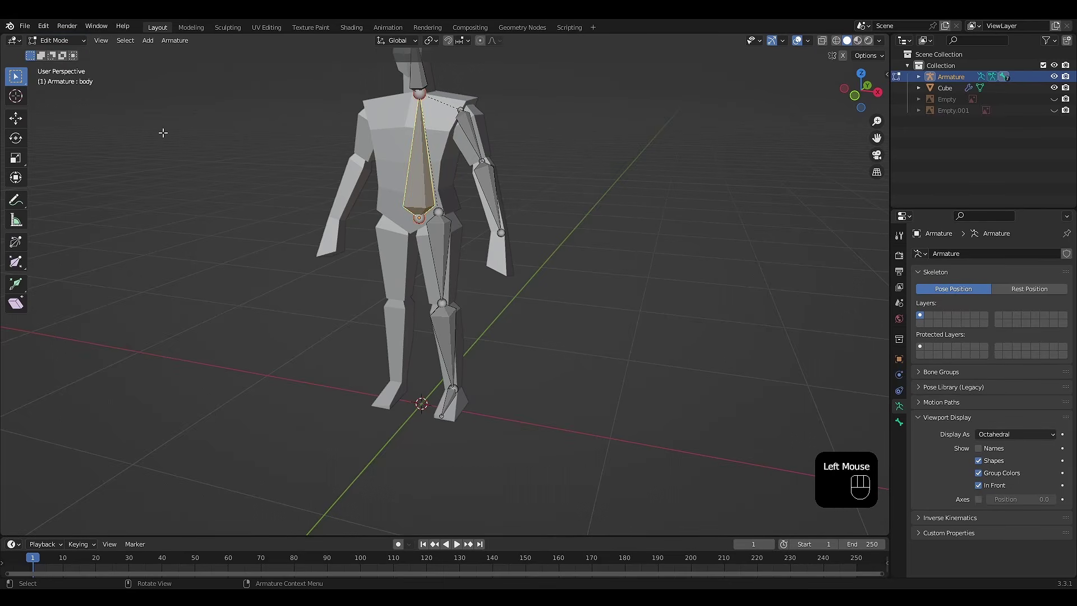
Extrude a short bone about 0.16 m forward from the left knee joint along the global Y axis.
{"action": "key", "text": "KP_3"}
{"action": "scroll", "coordinate": [464, 333], "scroll_direction": "up", "scroll_amount": 2}
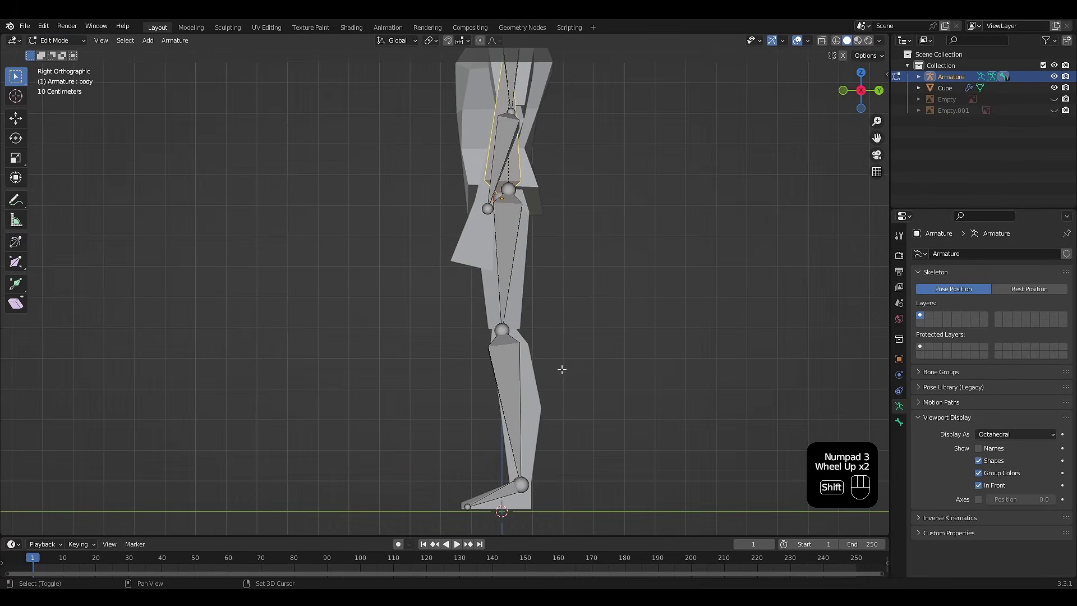
{"action": "middle_click_drag", "start_coordinate": [560, 368], "coordinate": [490, 327], "text": "shift"}
{"action": "left_click", "coordinate": [463, 310]}
{"action": "key", "text": "e"}
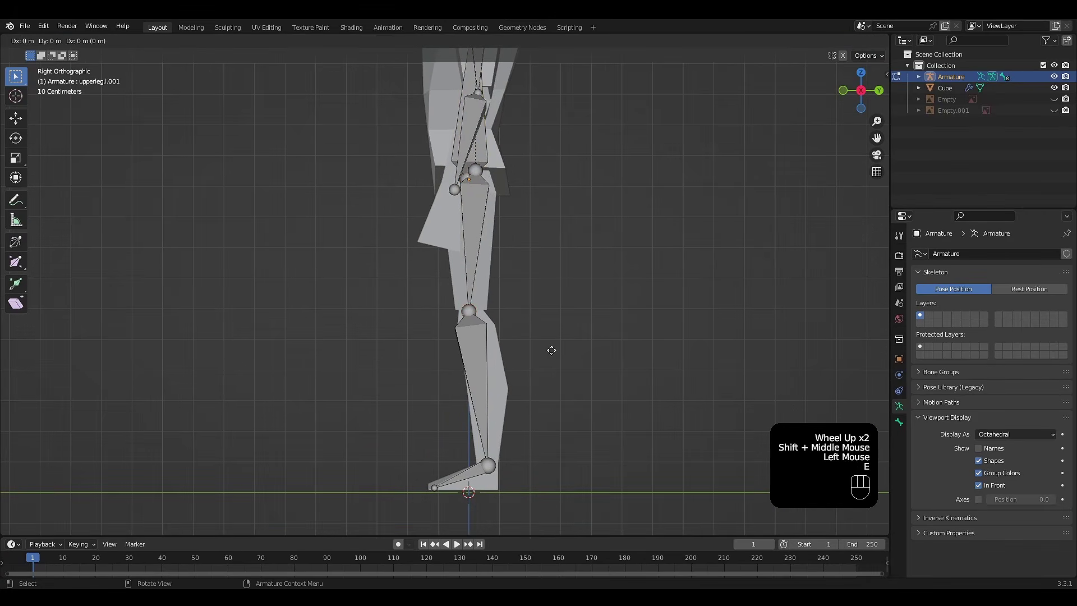
{"action": "key", "text": "y"}
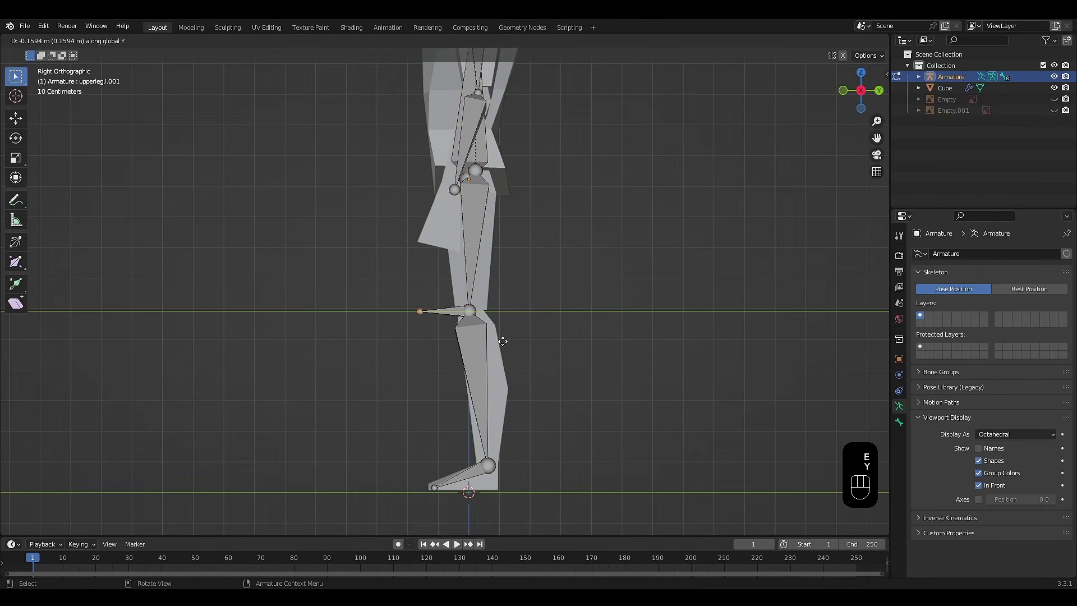
{"action": "left_click", "coordinate": [500, 340]}
Clear the parent of the new knee bone and move it forward along the global Y axis, well in front of the knee.
{"action": "left_click", "coordinate": [443, 310]}
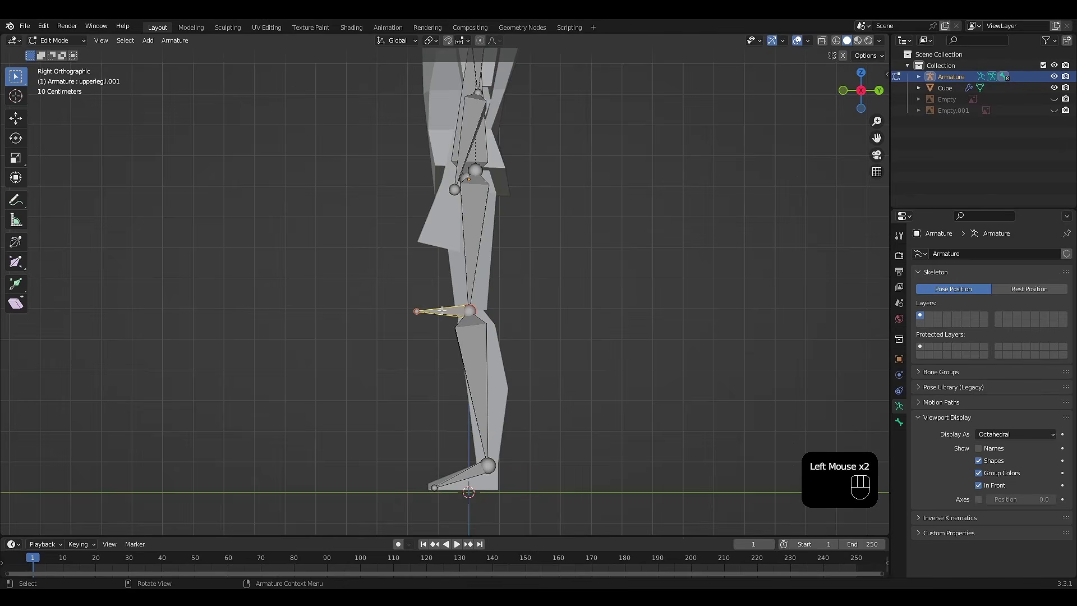
{"action": "key", "text": "alt+p"}
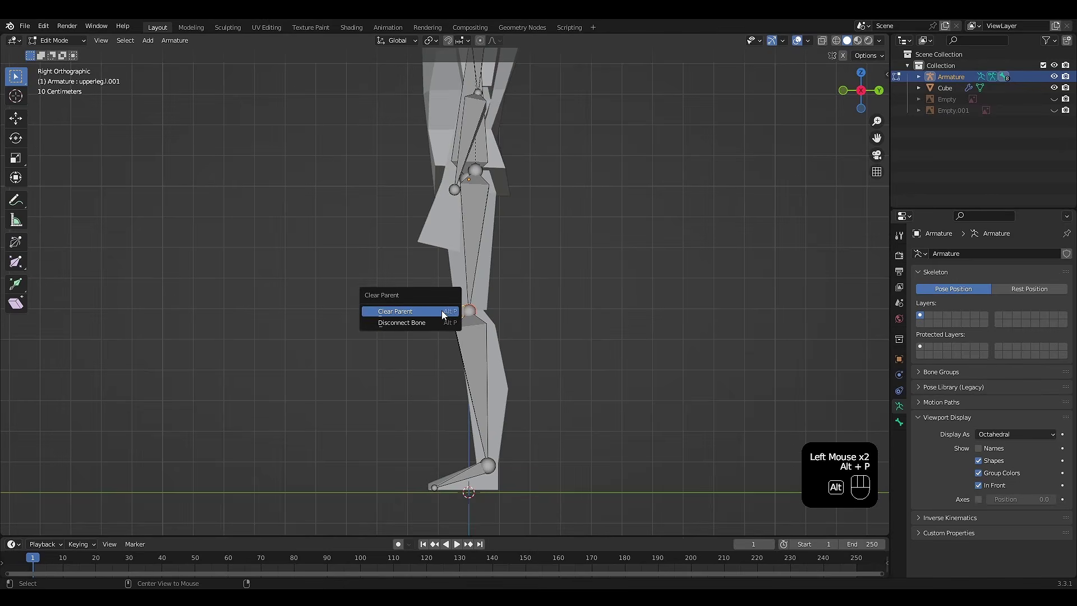
{"action": "left_click", "coordinate": [442, 311]}
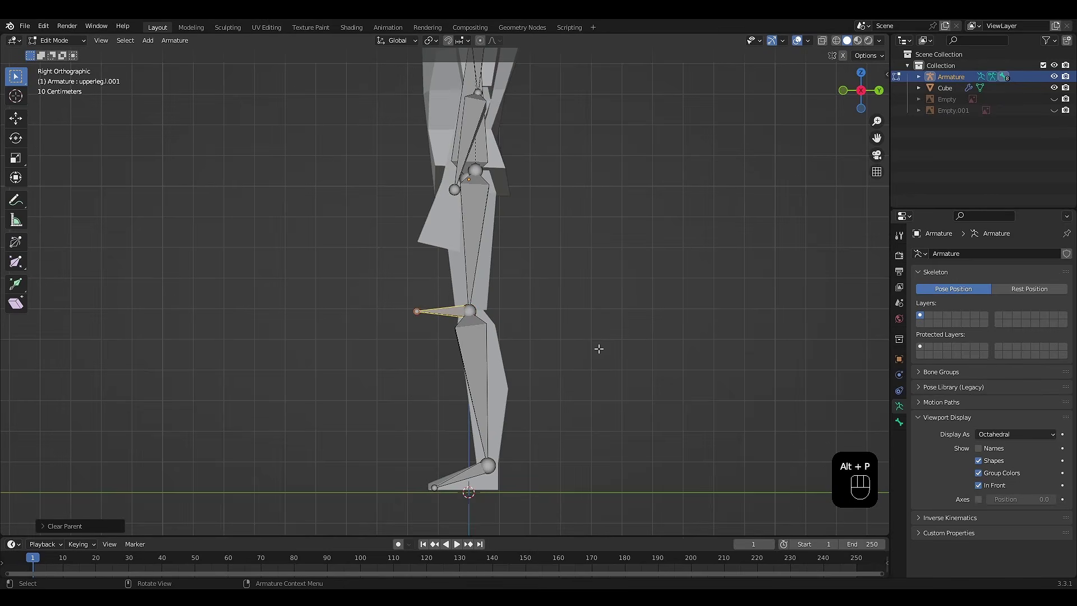
{"action": "scroll", "coordinate": [399, 349], "scroll_direction": "down", "scroll_amount": 1}
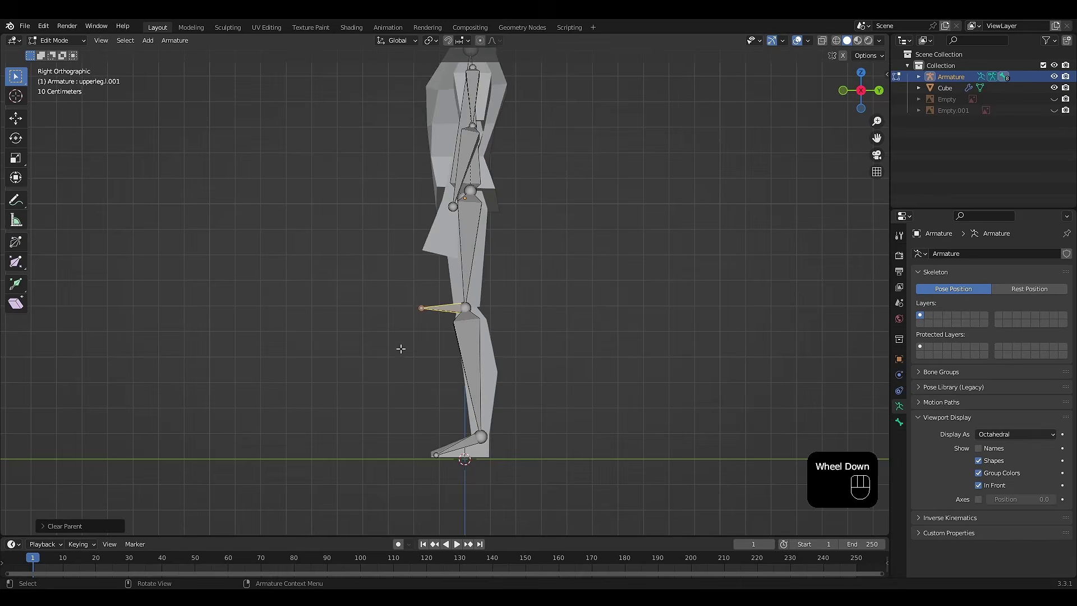
{"action": "middle_click_drag", "start_coordinate": [381, 360], "coordinate": [419, 361], "text": "shift"}
{"action": "key", "text": "g"}
{"action": "key", "text": "y"}
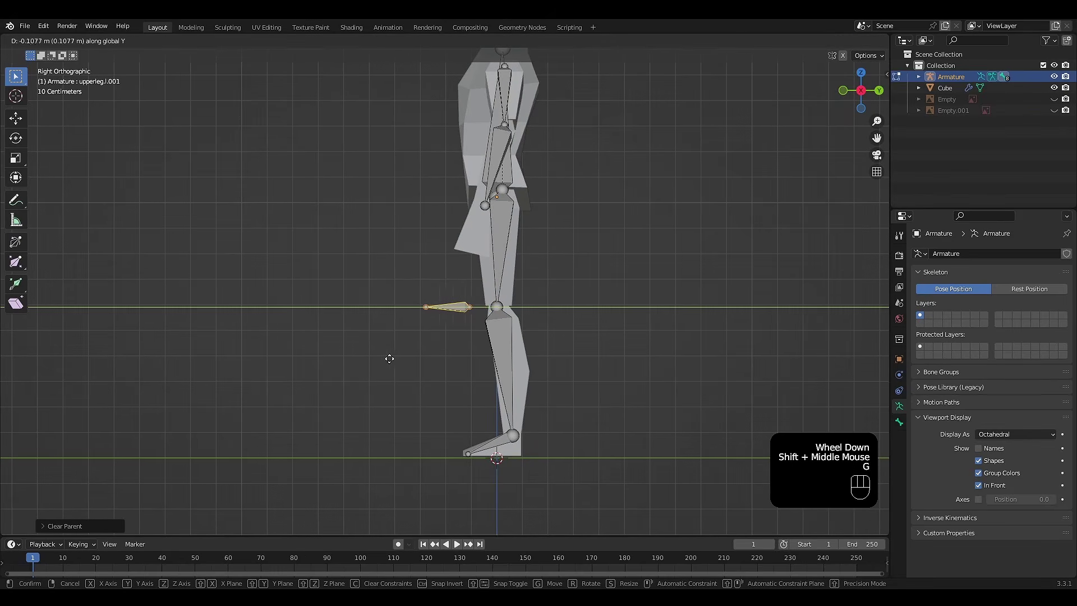
{"action": "left_click", "coordinate": [272, 353]}
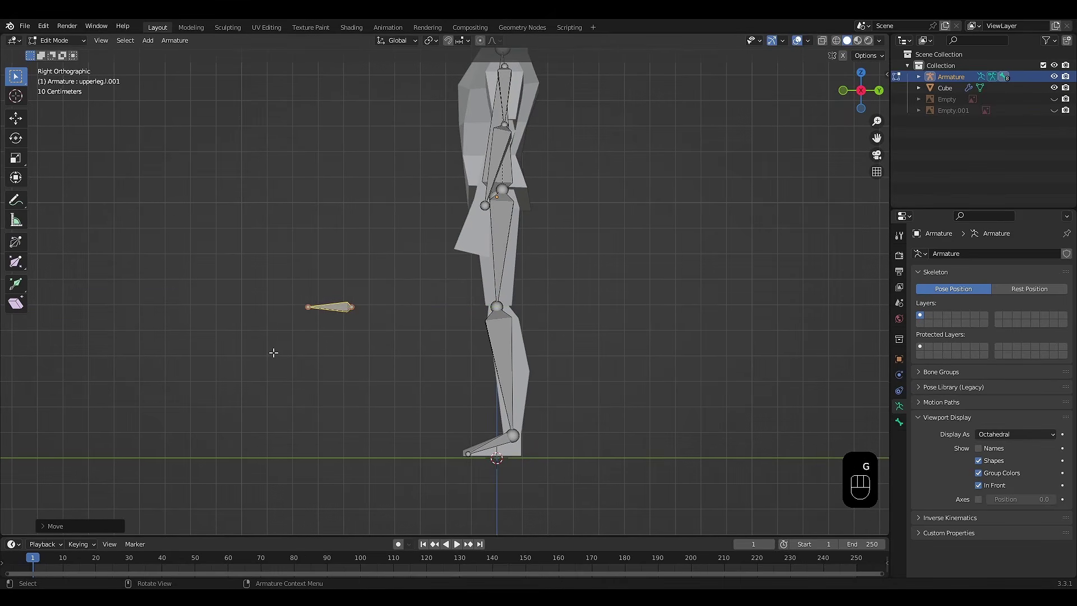
Rename the detached bone in front of the knee to iklegpole.l.
{"action": "middle_click_drag", "start_coordinate": [346, 314], "coordinate": [458, 315]}
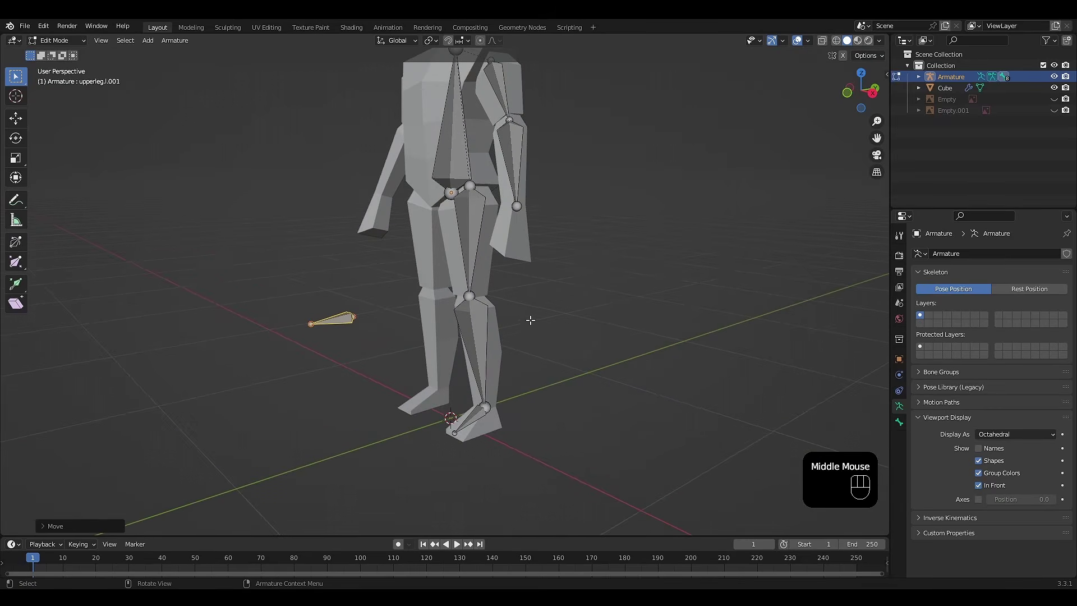
{"action": "middle_click_drag", "start_coordinate": [530, 319], "coordinate": [397, 303]}
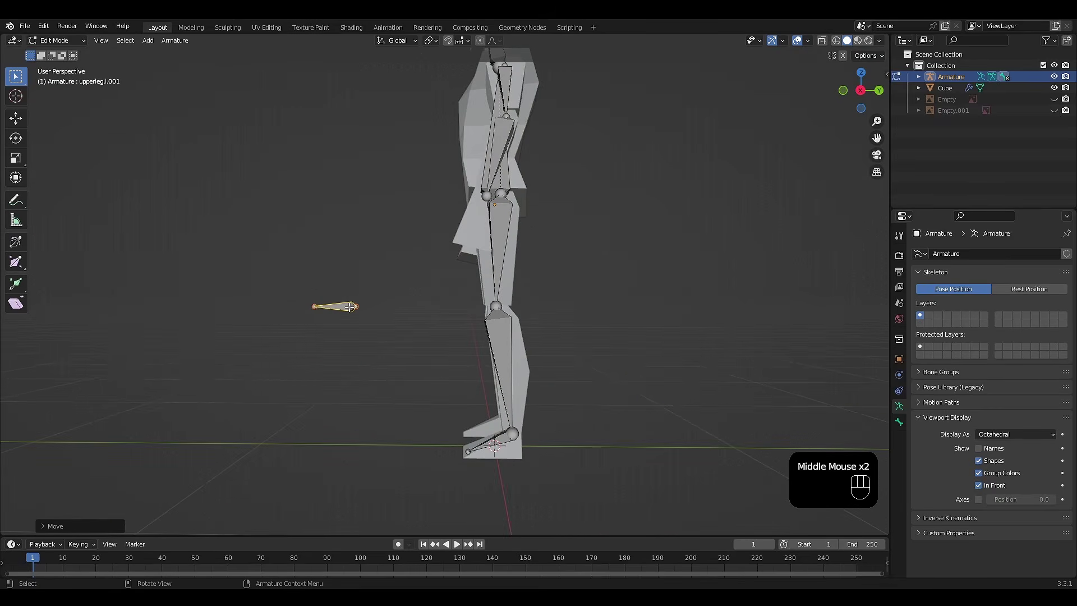
{"action": "key", "text": "F2"}
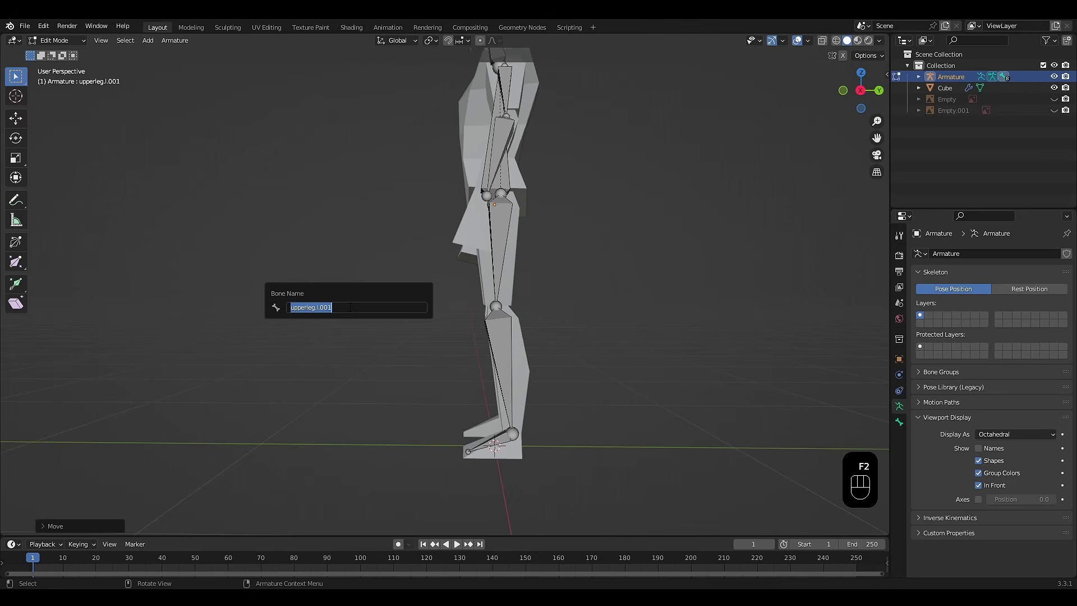
{"action": "key", "text": "BackSpace"}
{"action": "type", "text": "iklegpole.l"}
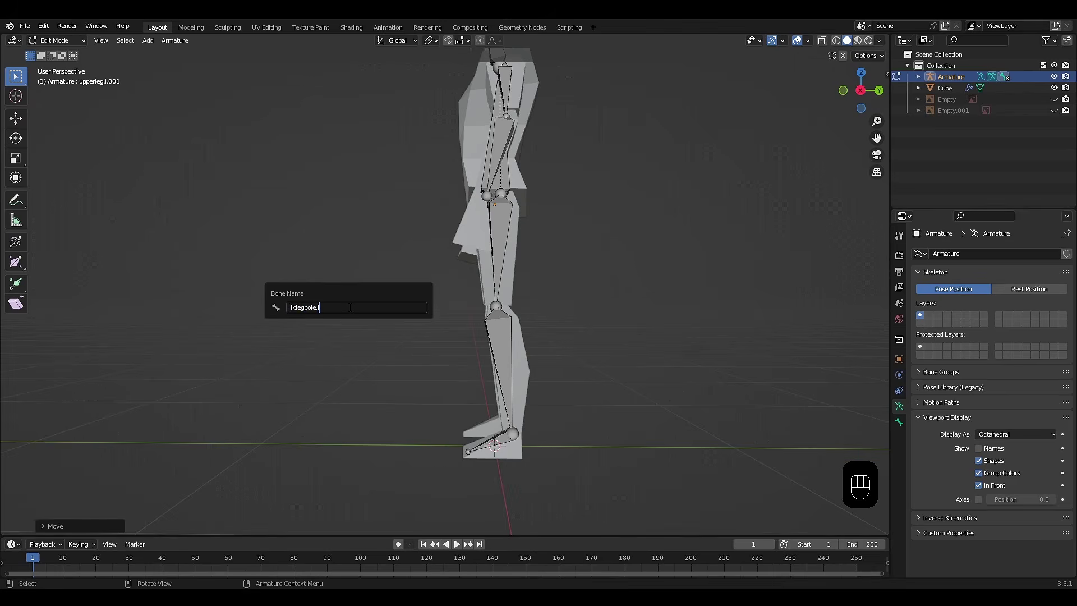
{"action": "key", "text": "Return"}
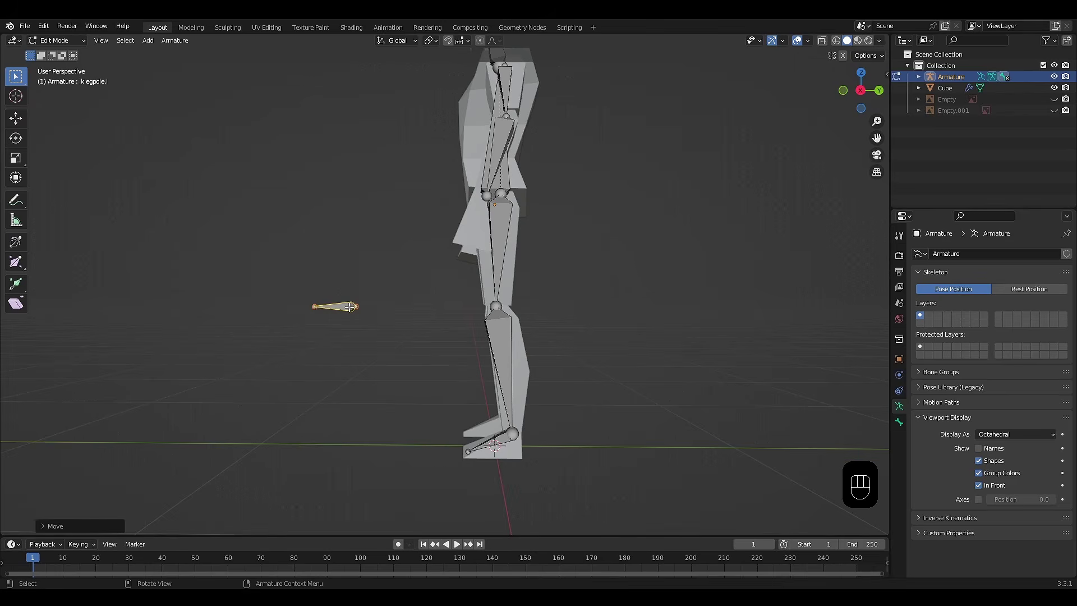
Extrude a short bone backward from the left ankle joint along the global Y axis.
{"action": "middle_click_drag", "start_coordinate": [583, 394], "coordinate": [532, 426], "text": "shift"}
{"action": "key", "text": "KP_3"}
{"action": "scroll", "coordinate": [543, 410], "scroll_direction": "up", "scroll_amount": 2}
{"action": "left_click", "coordinate": [472, 420]}
{"action": "key", "text": "e"}
{"action": "key", "text": "y"}
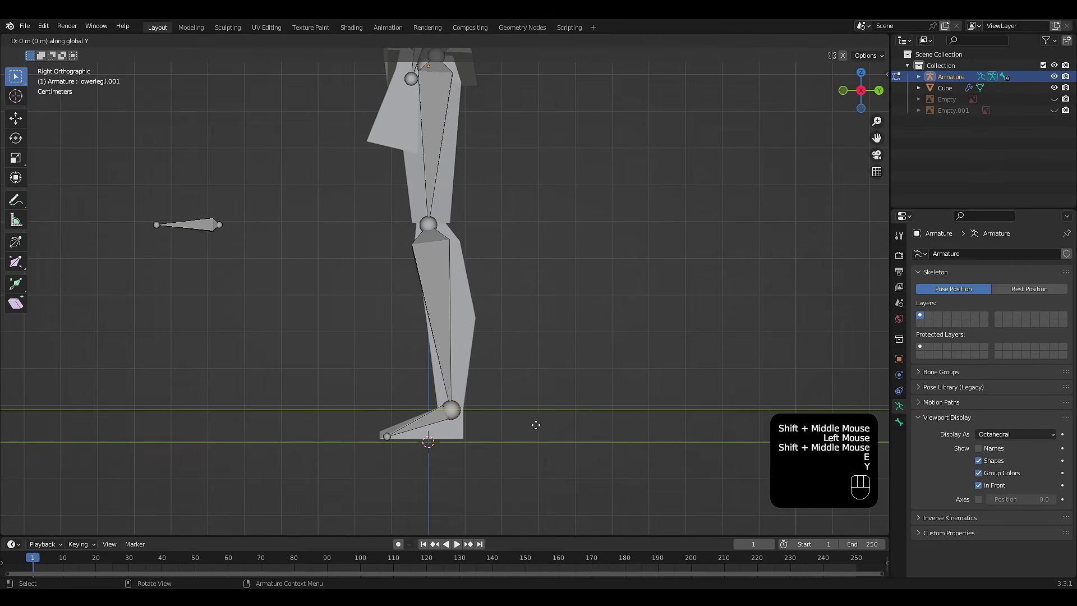
{"action": "left_click", "coordinate": [586, 425]}
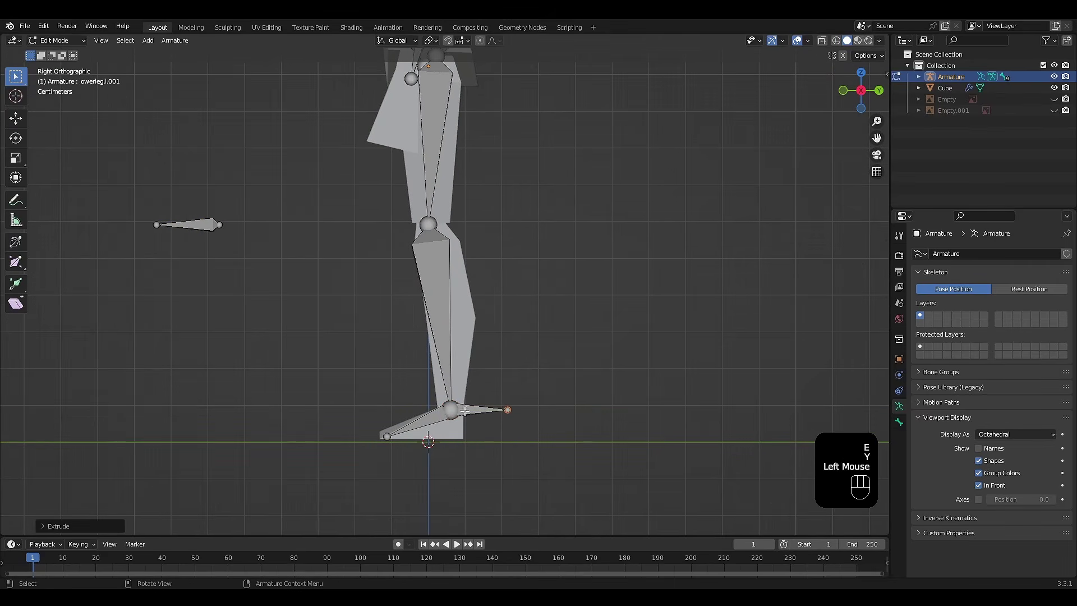
Clear the parent of the new bone behind the ankle and rename it iklegtarget.l.
{"action": "left_click", "coordinate": [478, 410]}
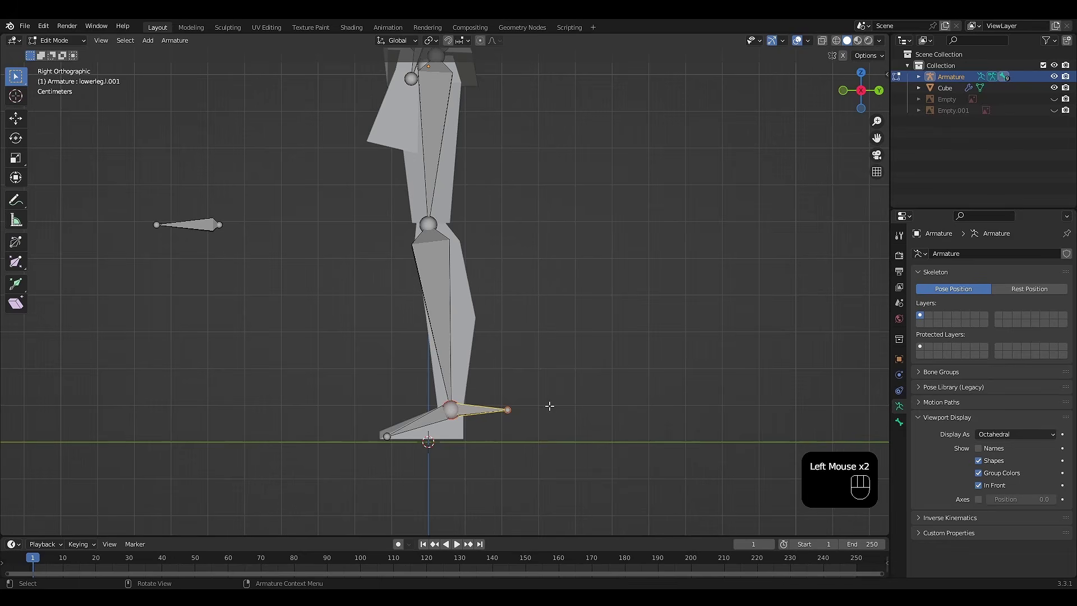
{"action": "key", "text": "alt+p"}
{"action": "left_click", "coordinate": [549, 406]}
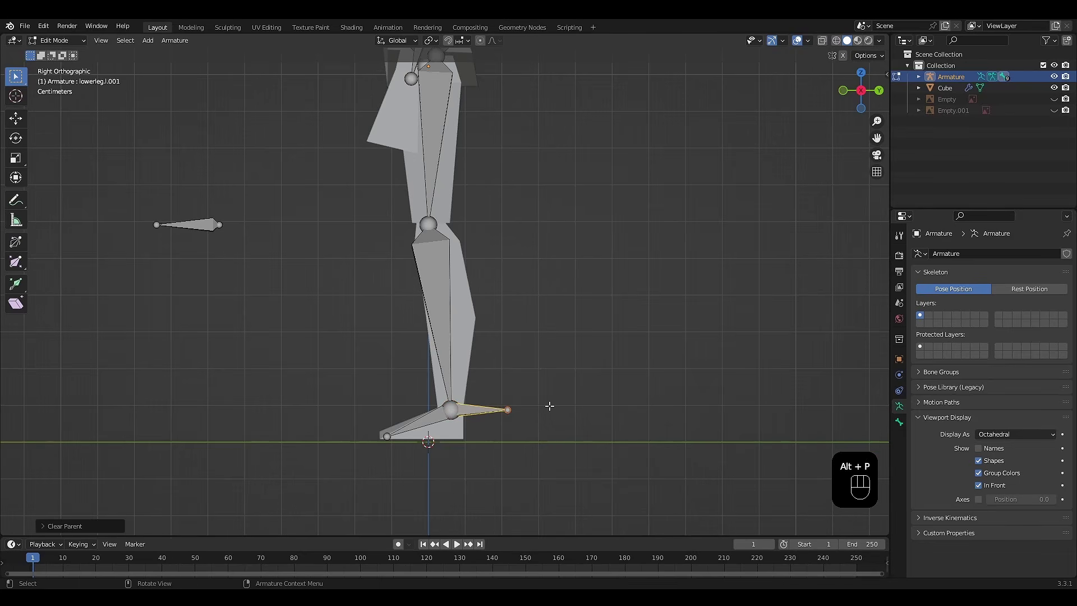
{"action": "key", "text": "F2"}
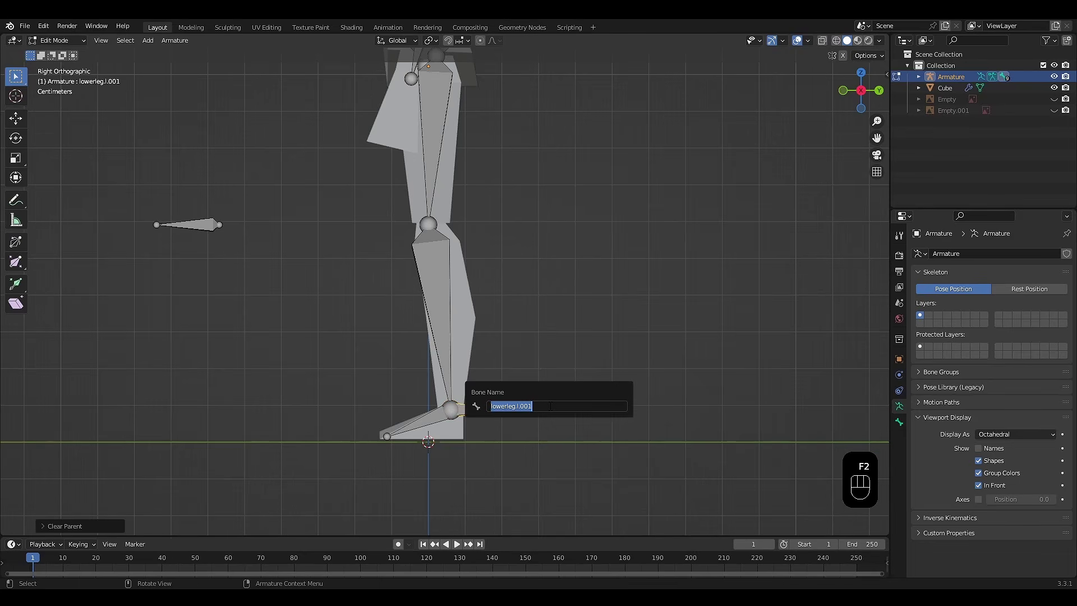
{"action": "type", "text": "iklegtarget"}
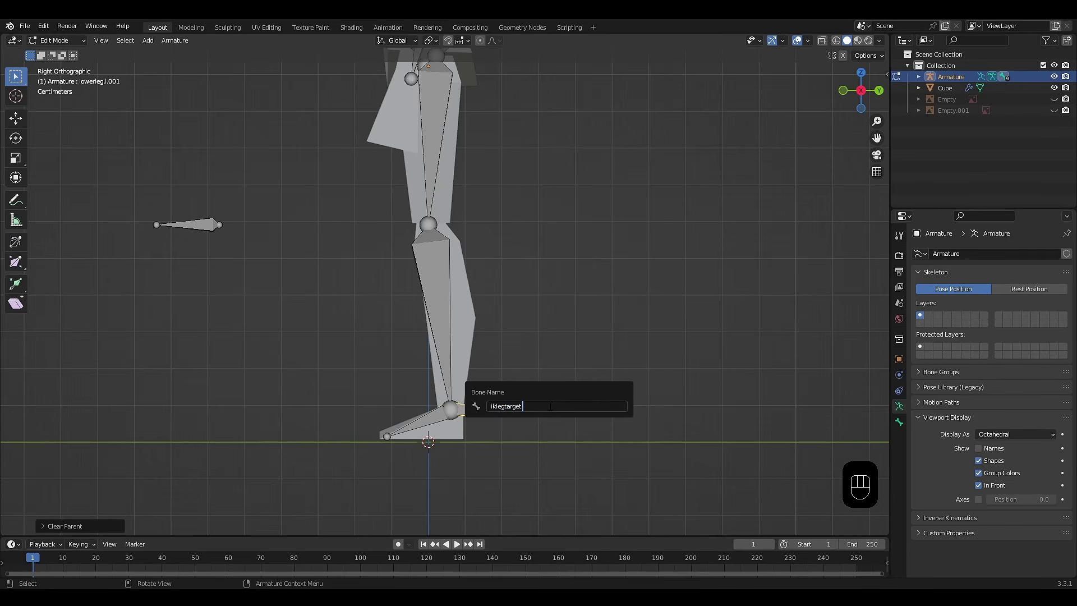
{"action": "type", "text": ".l"}
{"action": "key", "text": "Return"}
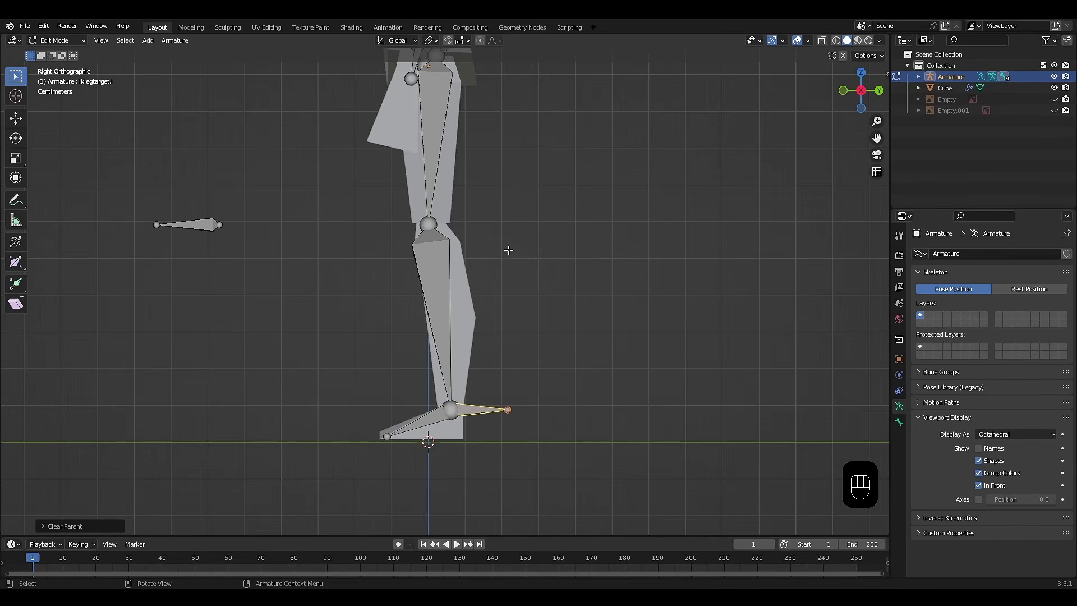
Switch the armature to Pose Mode and deselect all bones.
{"action": "middle_click_drag", "start_coordinate": [509, 250], "coordinate": [541, 255]}
{"action": "scroll", "coordinate": [563, 219], "scroll_direction": "down", "scroll_amount": 2}
{"action": "middle_click_drag", "start_coordinate": [563, 219], "coordinate": [574, 240], "text": "shift"}
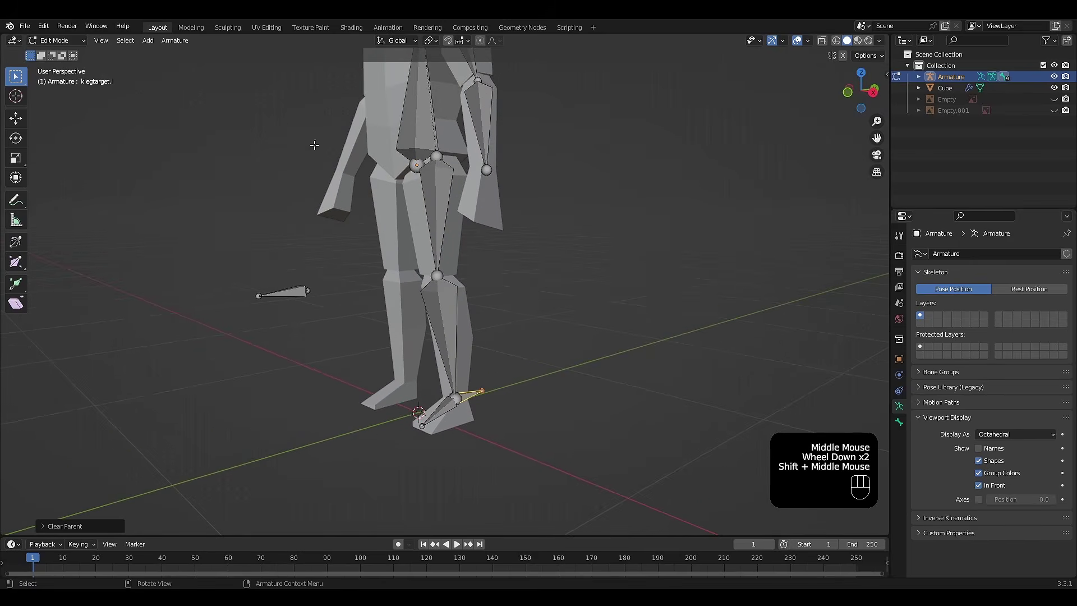
{"action": "left_click", "coordinate": [73, 43]}
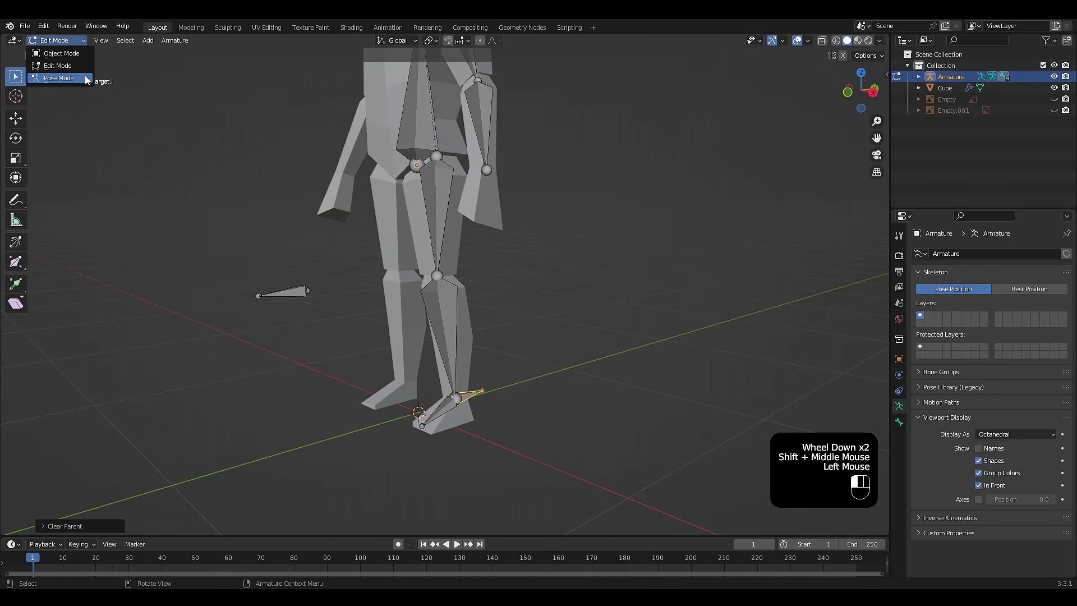
{"action": "left_click", "coordinate": [41, 78]}
{"action": "left_click", "coordinate": [576, 353]}
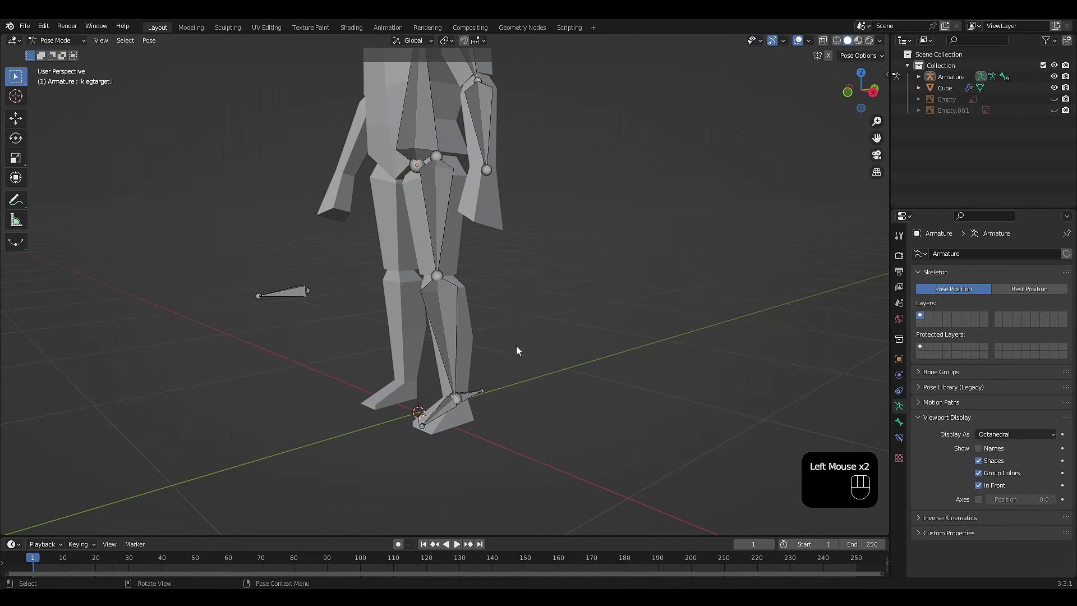
Add an Inverse Kinematics bone constraint to the left lower leg bone.
{"action": "left_click", "coordinate": [445, 313]}
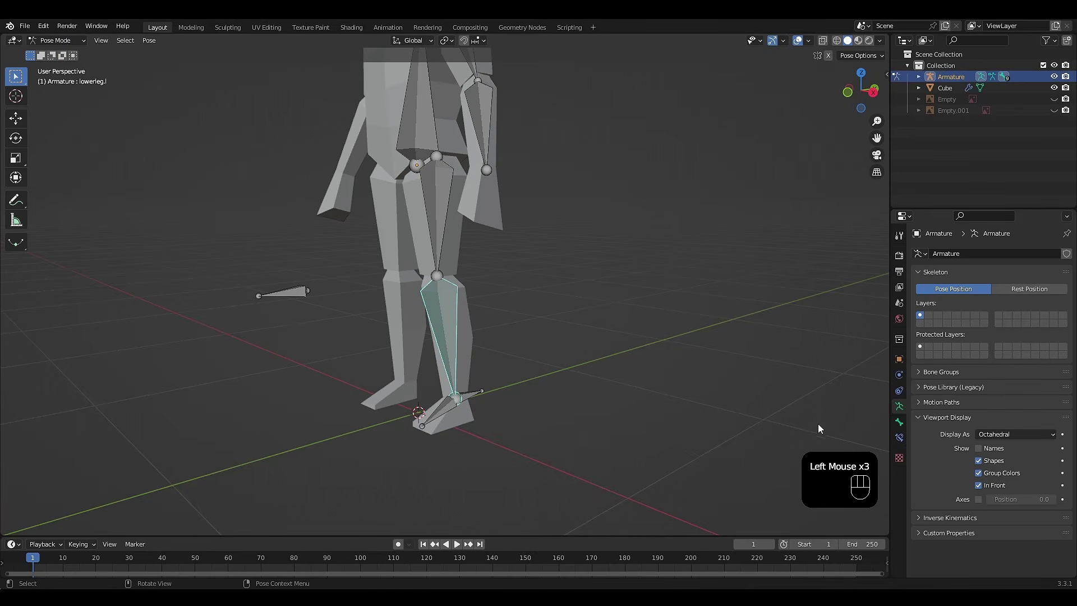
{"action": "left_click", "coordinate": [900, 439]}
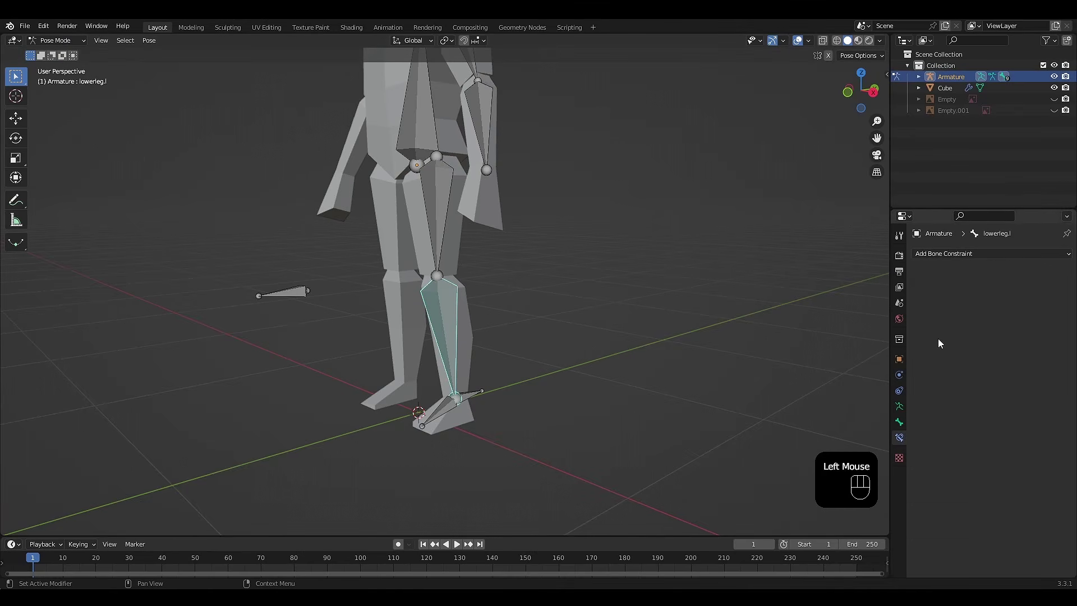
{"action": "left_click", "coordinate": [991, 254]}
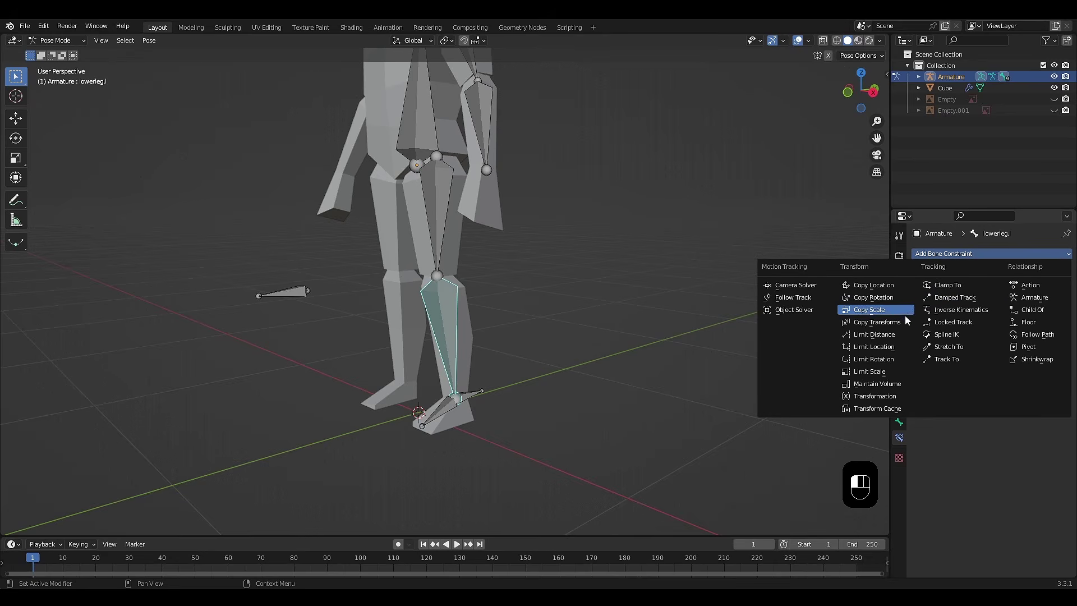
{"action": "left_click", "coordinate": [974, 312]}
Set the IK constraint's target to Armature with iklegtarget.l as the target bone.
{"action": "left_click", "coordinate": [992, 291]}
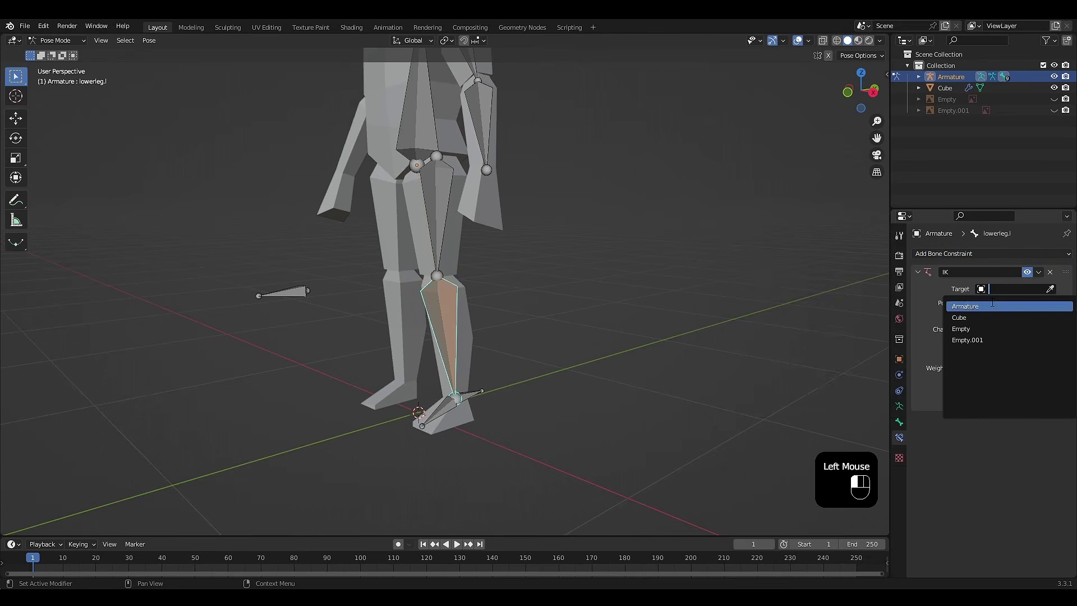
{"action": "left_click", "coordinate": [993, 306]}
{"action": "left_click", "coordinate": [1004, 302]}
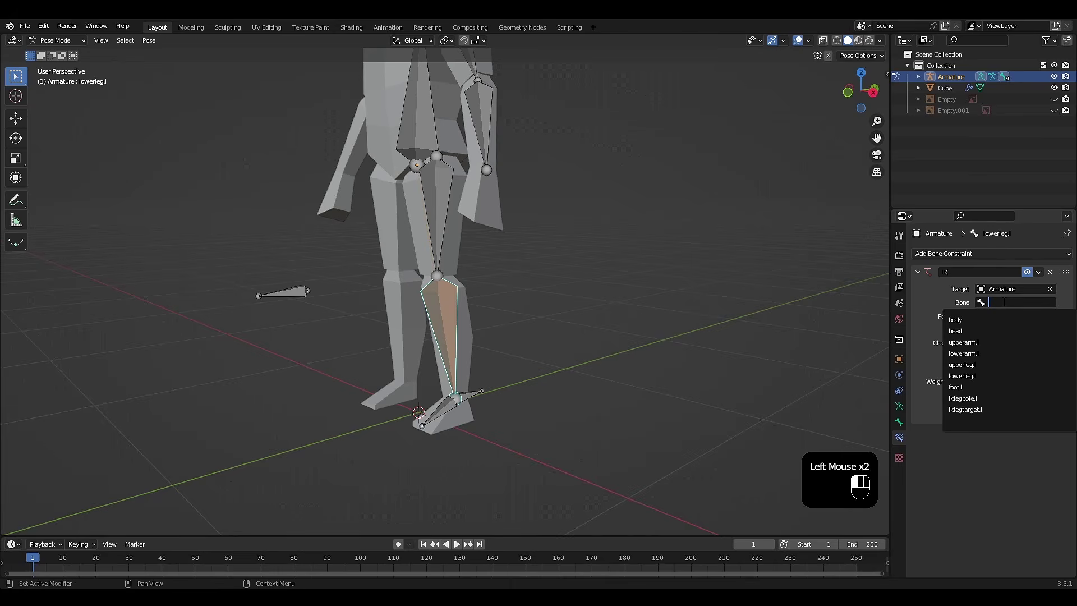
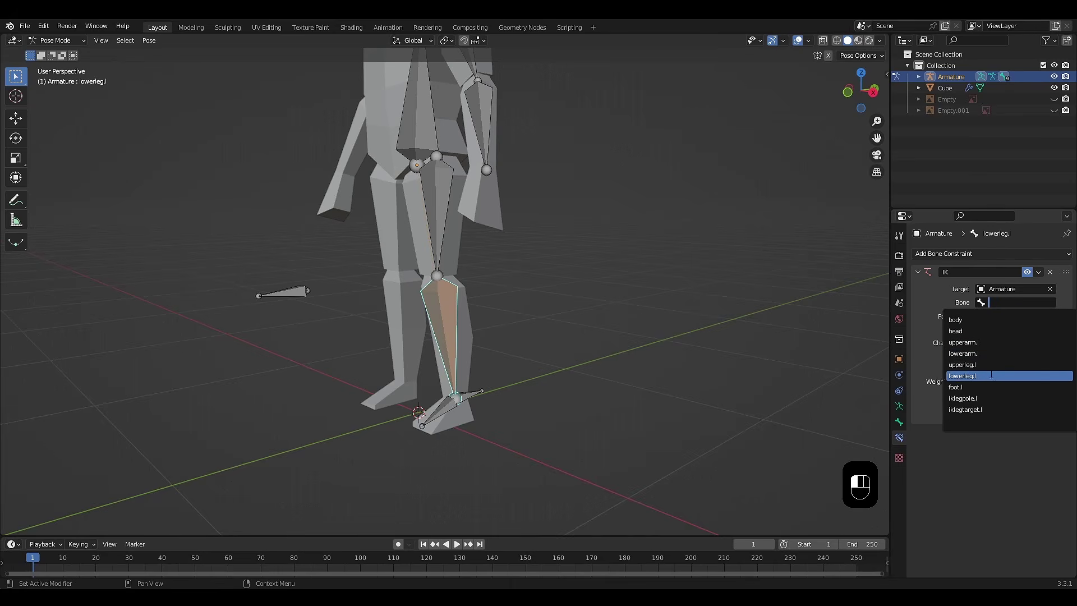
{"action": "left_click", "coordinate": [987, 410]}
Set the IK constraint's pole target to Armature with iklegpole.l as the pole bone.
{"action": "left_click", "coordinate": [999, 318]}
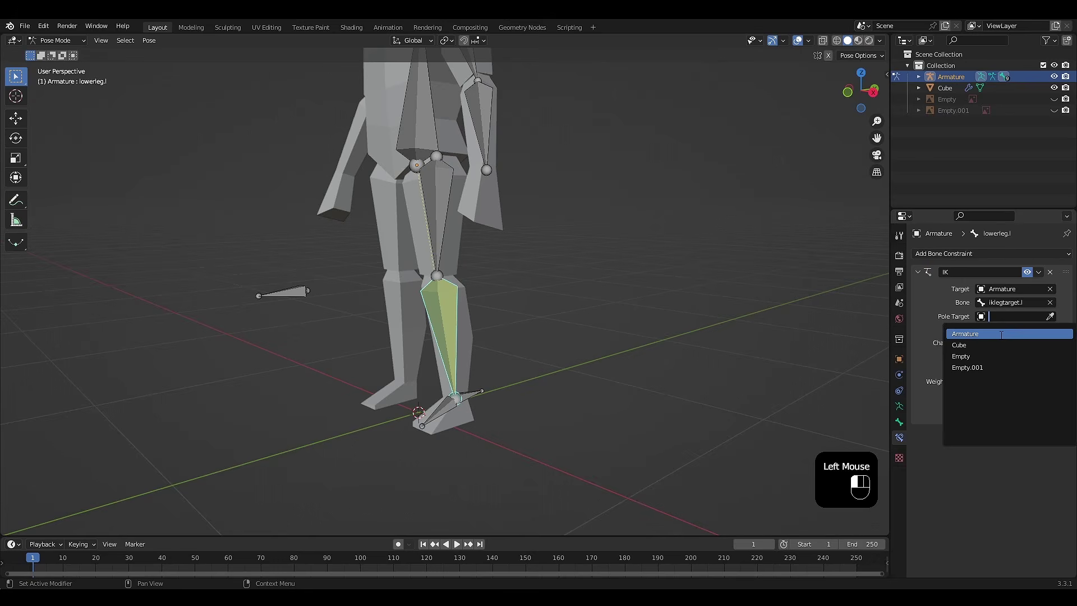
{"action": "left_click", "coordinate": [1001, 334]}
{"action": "left_click", "coordinate": [1002, 331]}
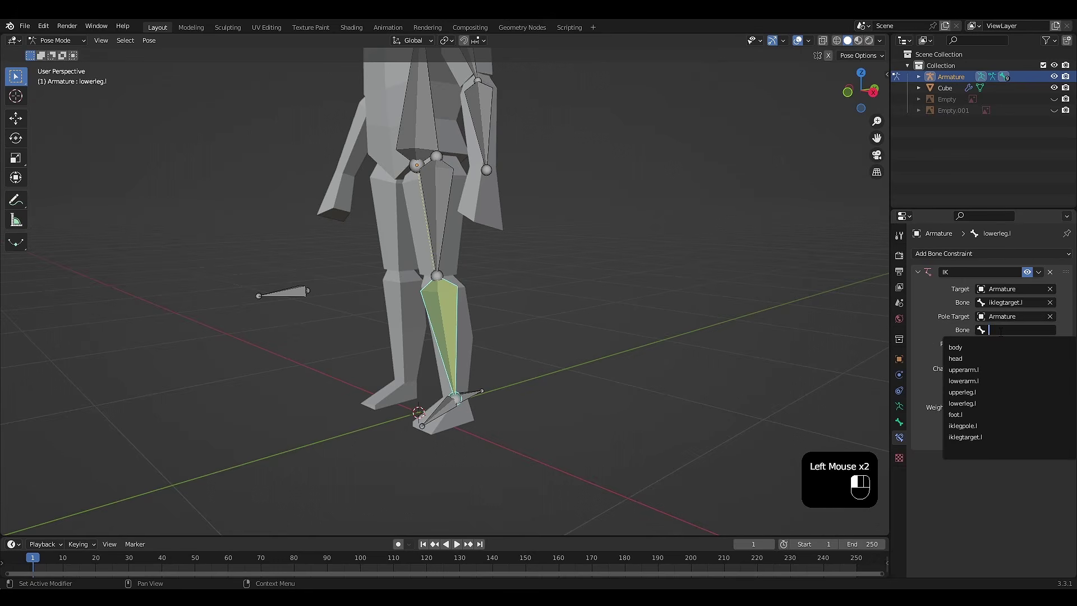
{"action": "left_click", "coordinate": [989, 426]}
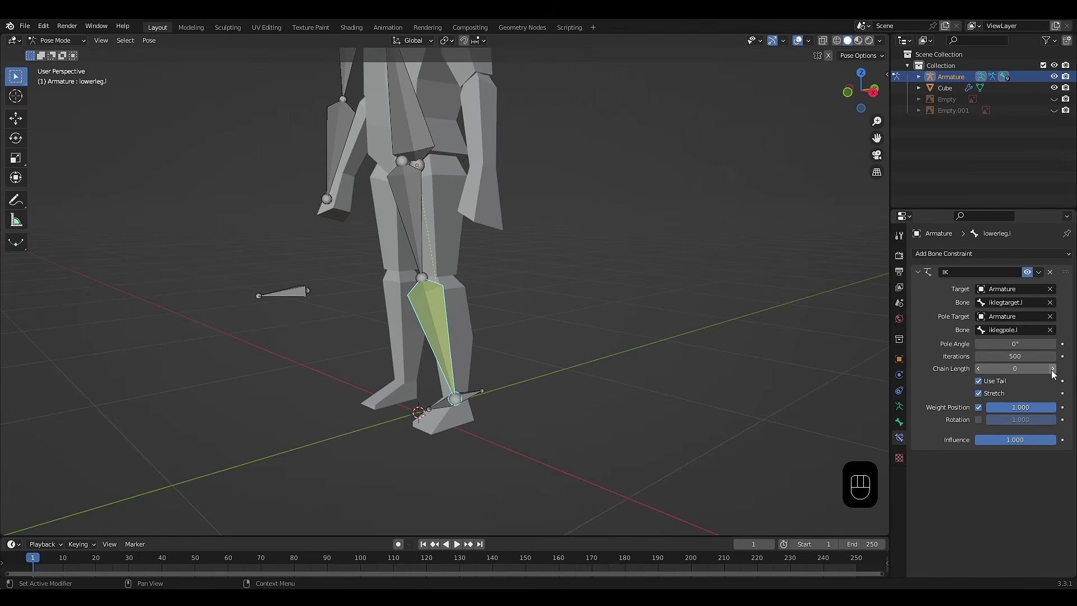
Set the IK constraint's chain length to 2 and its pole angle to 90°.
{"action": "left_click", "coordinate": [1052, 369]}
{"action": "left_click", "coordinate": [1052, 368]}
{"action": "left_click", "coordinate": [1034, 345]}
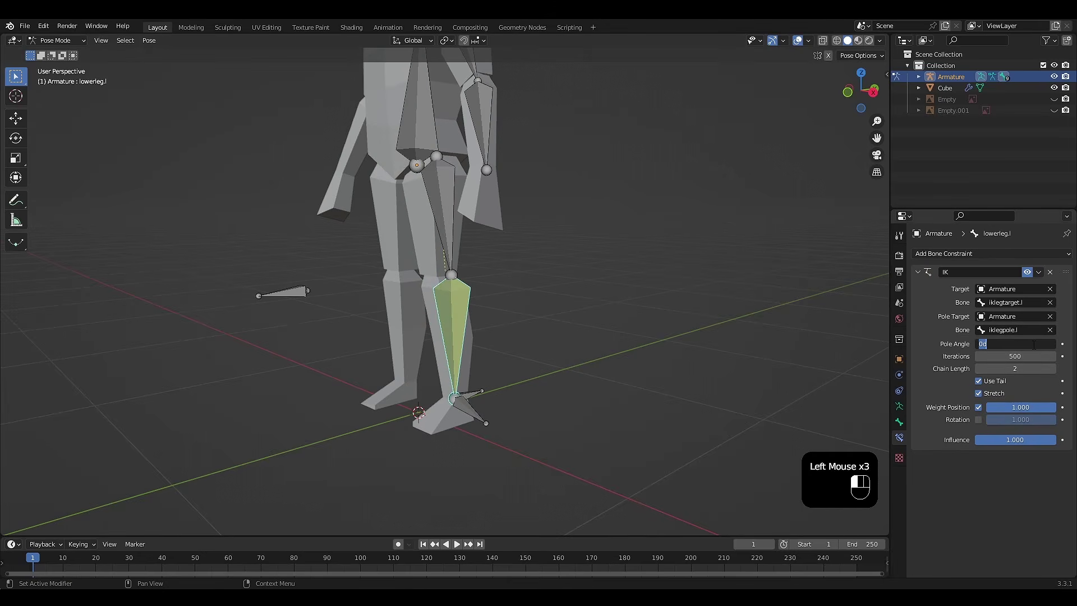
{"action": "key", "text": "Return"}
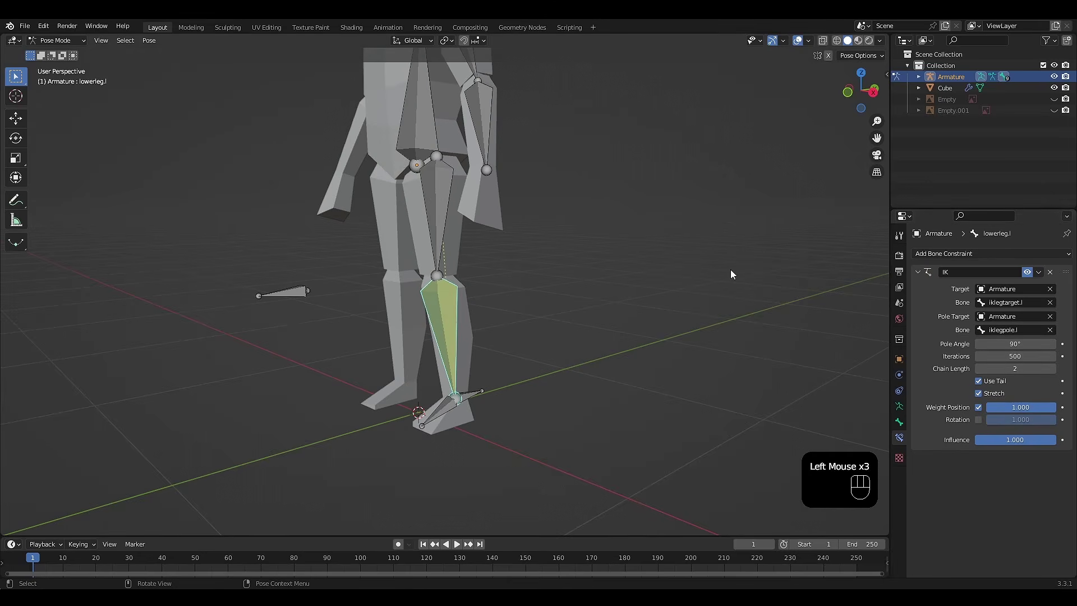
Turn off Deform for the iklegpole.l and iklegtarget.l control bones.
{"action": "middle_click_drag", "start_coordinate": [628, 288], "coordinate": [595, 362], "text": "shift"}
{"action": "left_click", "coordinate": [333, 317]}
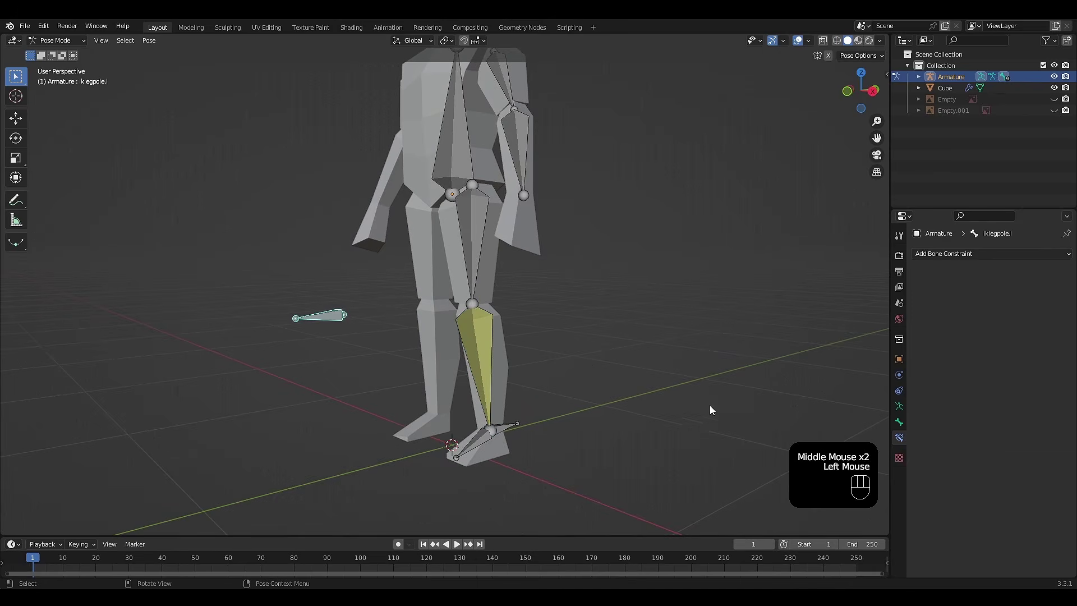
{"action": "left_click", "coordinate": [899, 425]}
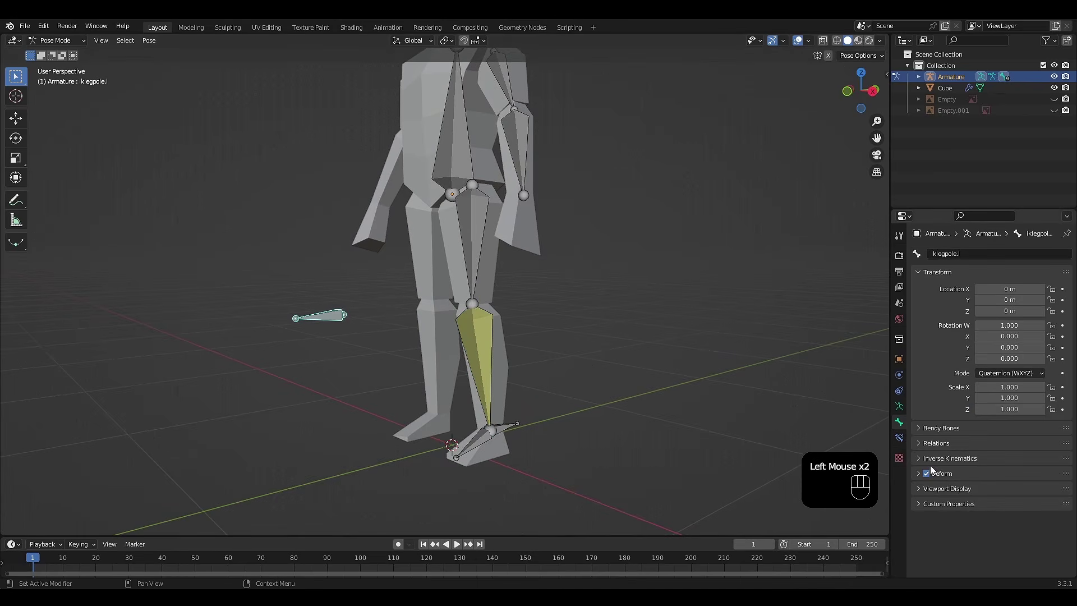
{"action": "middle_click_drag", "start_coordinate": [698, 408], "coordinate": [653, 352]}
{"action": "left_click", "coordinate": [510, 430]}
{"action": "left_click", "coordinate": [927, 473]}
Try lowering the body bone to test how the left leg's IK bends.
{"action": "scroll", "coordinate": [669, 360], "scroll_direction": "down", "scroll_amount": 1}
{"action": "left_click", "coordinate": [477, 208]}
{"action": "middle_click_drag", "start_coordinate": [617, 289], "coordinate": [592, 283], "text": "shift"}
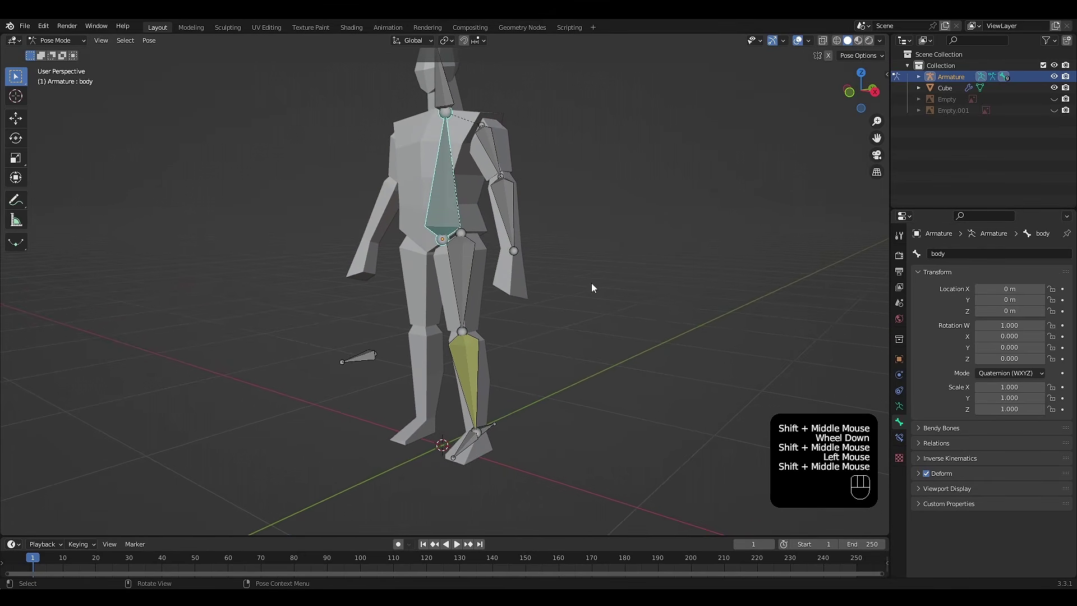
{"action": "key", "text": "g"}
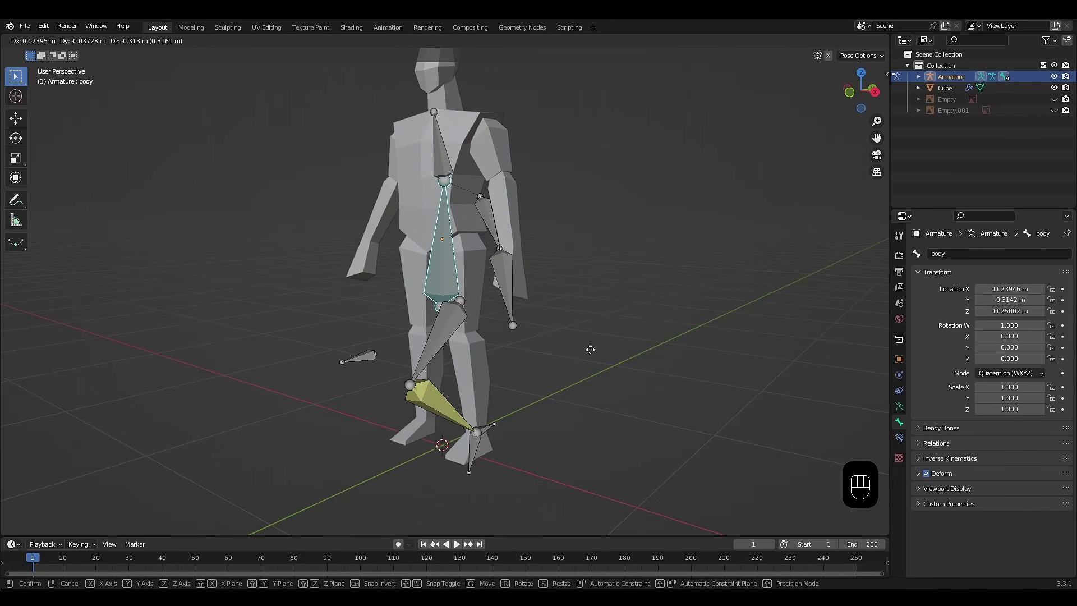
{"action": "right_click", "coordinate": [591, 351]}
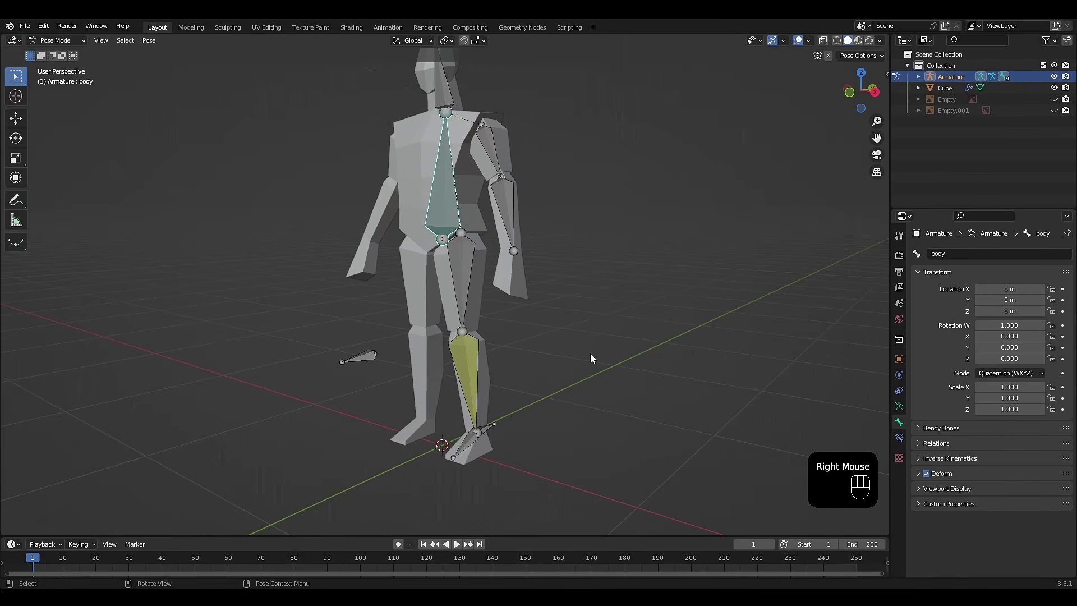
Turn off Inherit Rotation in the foot.l bone's relations.
{"action": "middle_click_drag", "start_coordinate": [582, 378], "coordinate": [587, 350], "text": "shift"}
{"action": "scroll", "coordinate": [588, 370], "scroll_direction": "up", "scroll_amount": 2}
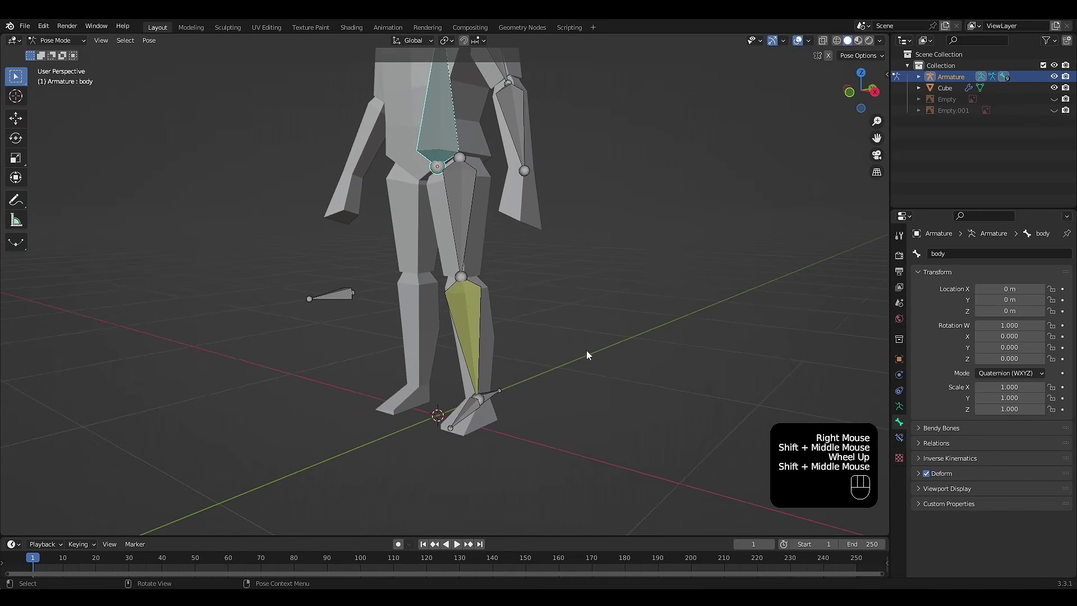
{"action": "left_click", "coordinate": [464, 414]}
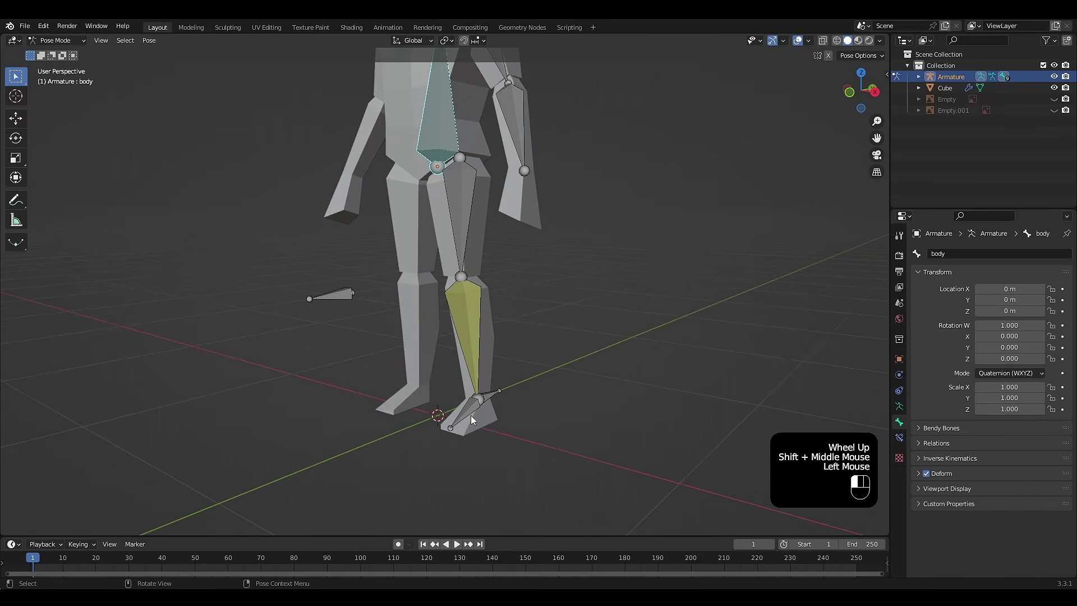
{"action": "middle_click_drag", "start_coordinate": [561, 418], "coordinate": [586, 419]}
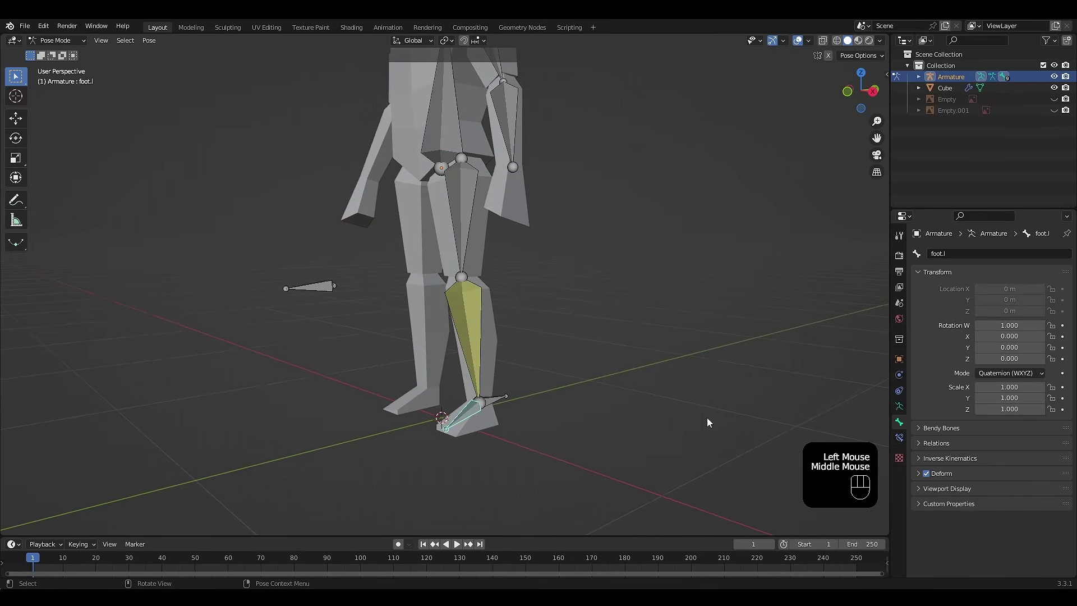
{"action": "left_click", "coordinate": [900, 437]}
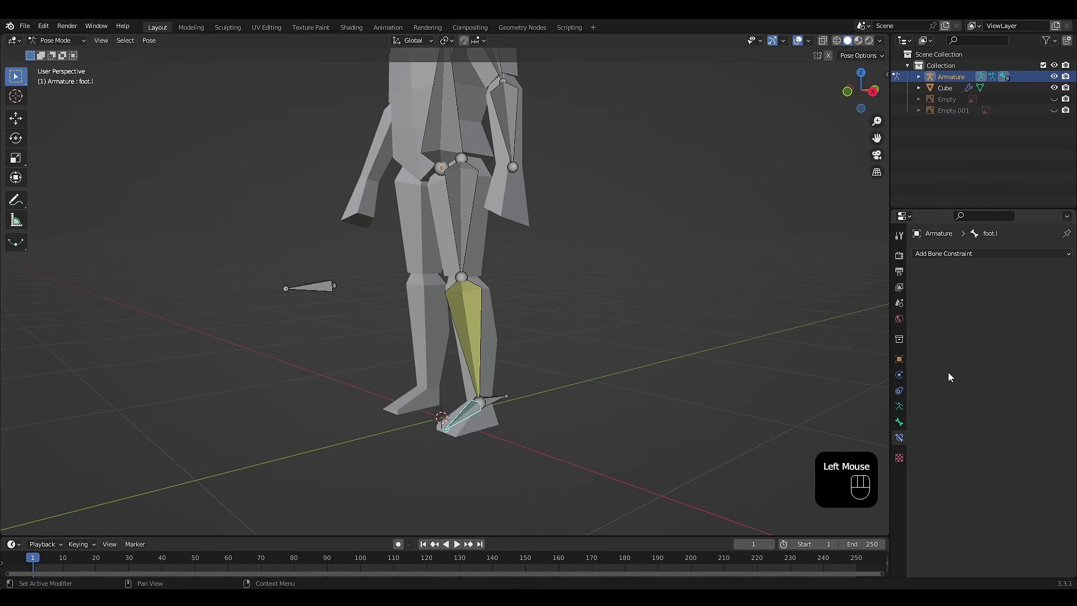
{"action": "left_click", "coordinate": [901, 423]}
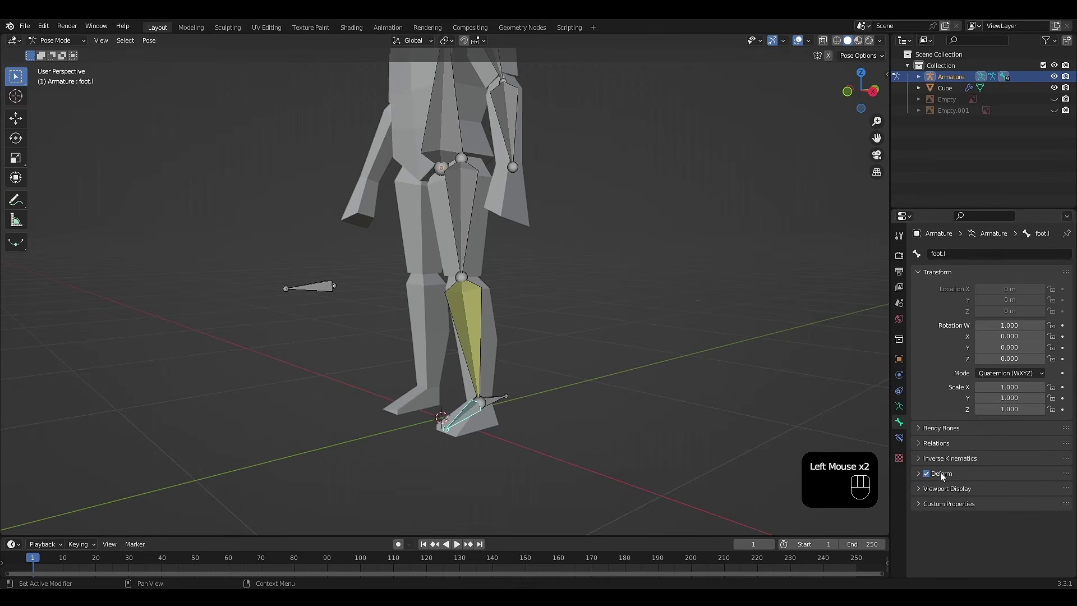
{"action": "left_click", "coordinate": [921, 445]}
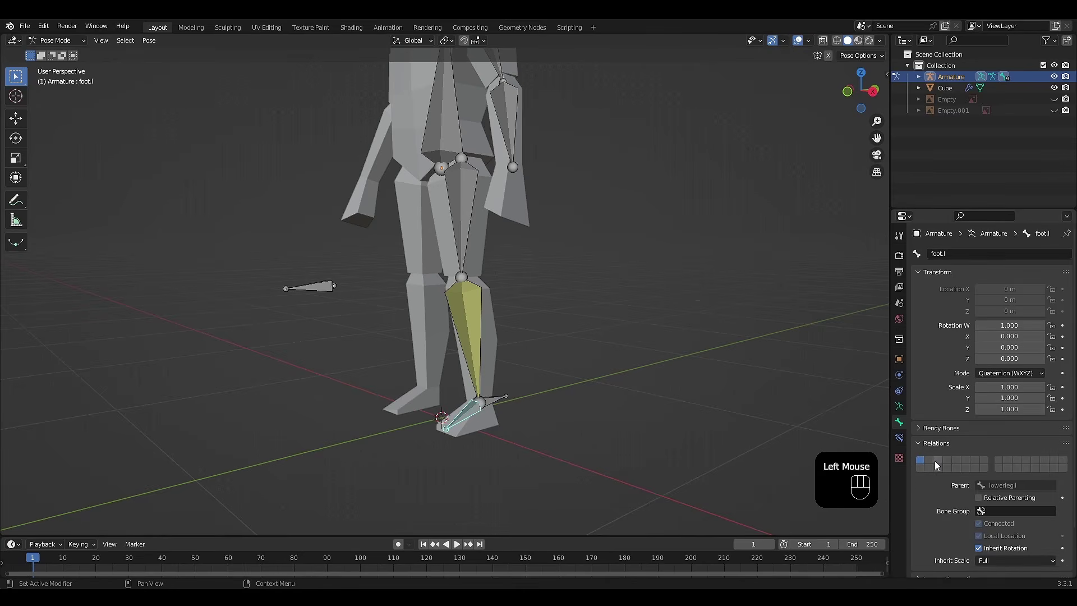
{"action": "scroll", "coordinate": [937, 465], "scroll_direction": "down", "scroll_amount": 1}
{"action": "left_click", "coordinate": [981, 526]}
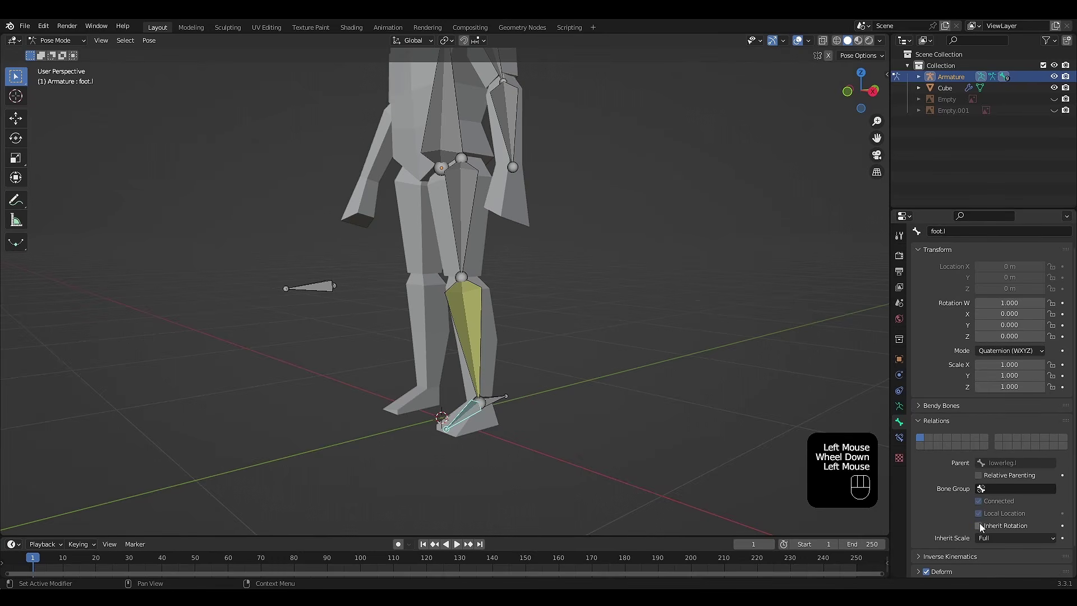
Add a Copy Rotation constraint to foot.l, targeting Armature with iklegtarget.l as the bone.
{"action": "left_click", "coordinate": [900, 438]}
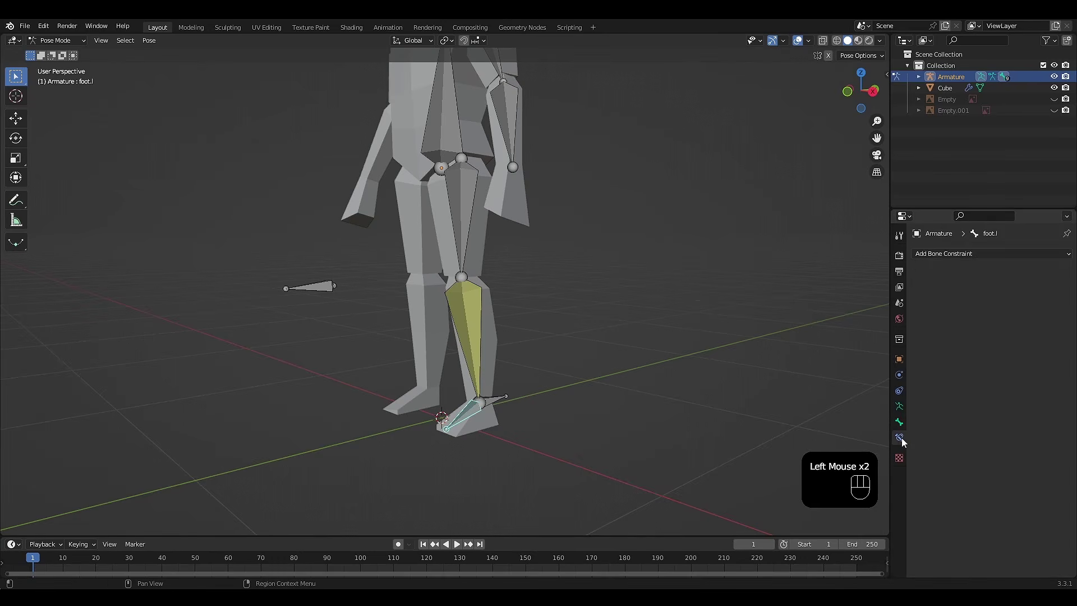
{"action": "left_click", "coordinate": [972, 257]}
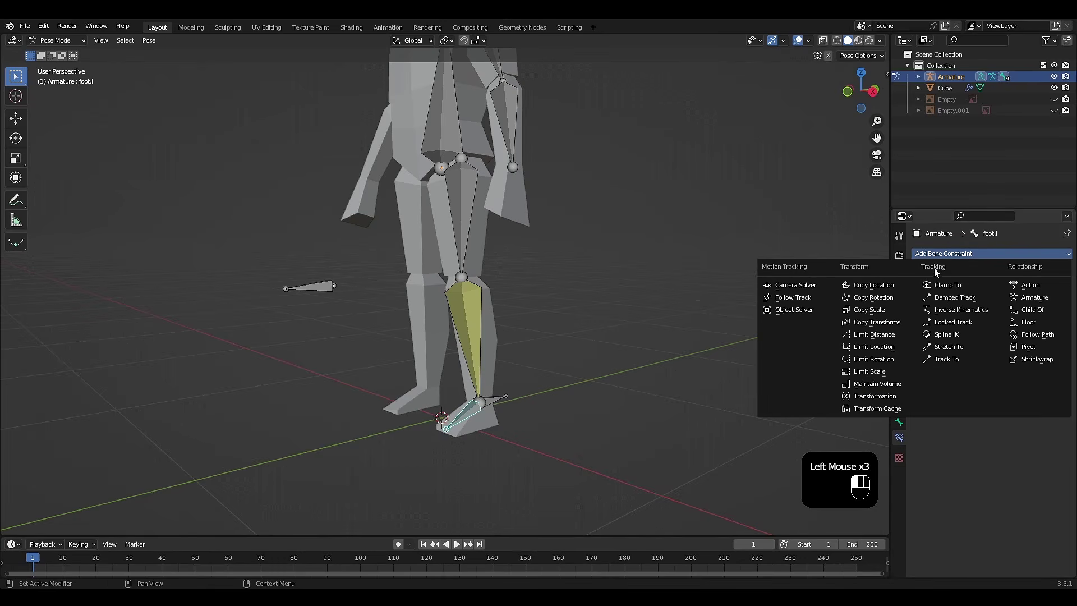
{"action": "left_click", "coordinate": [891, 296]}
{"action": "left_click", "coordinate": [982, 290]}
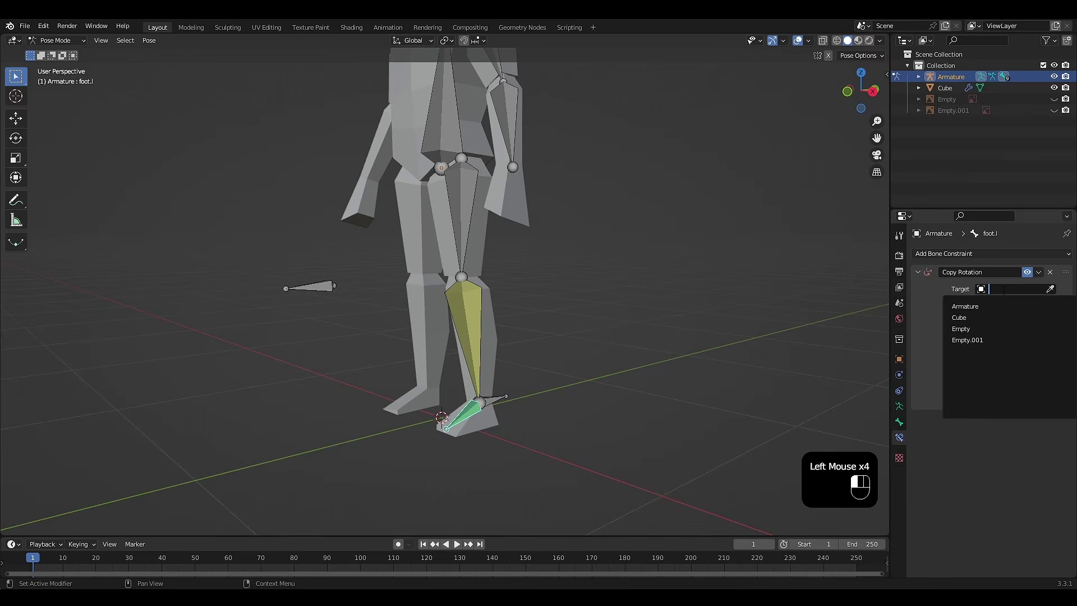
{"action": "left_click", "coordinate": [995, 305]}
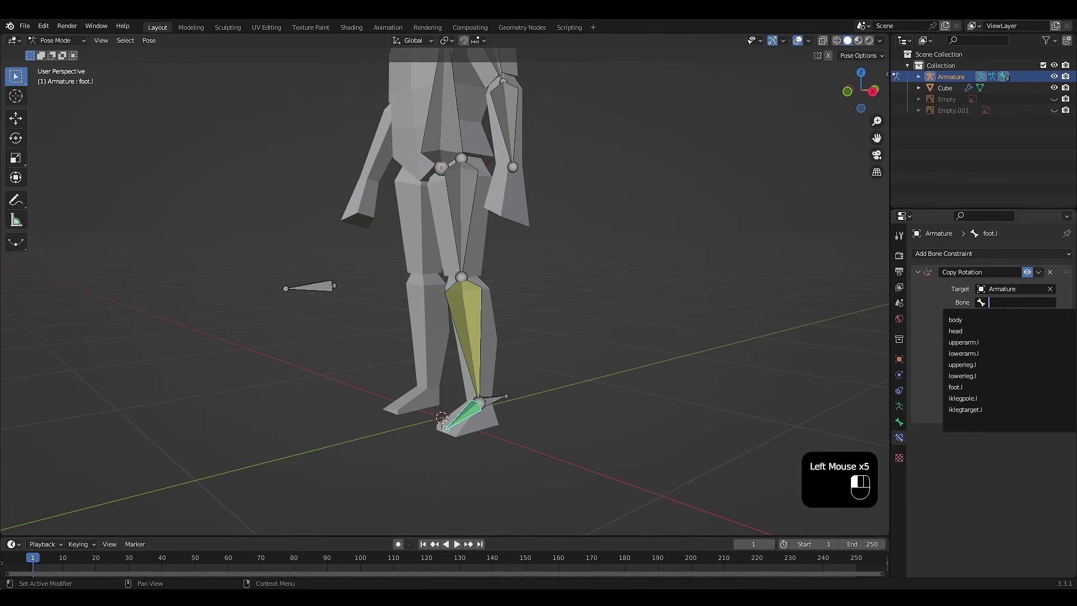
{"action": "left_click", "coordinate": [992, 411]}
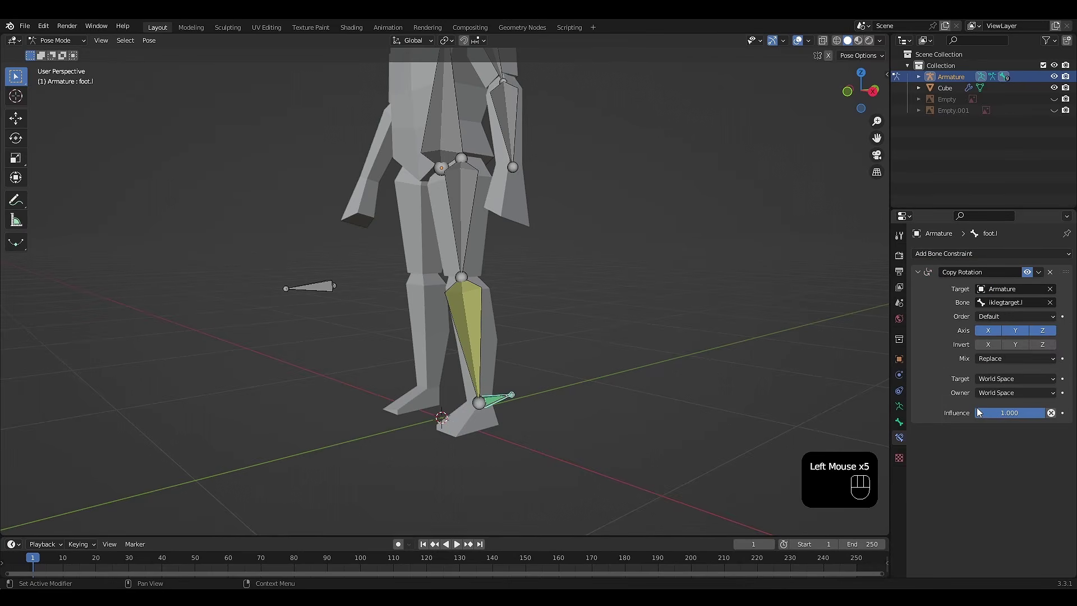
Set both the target and owner spaces of foot.l's Copy Rotation constraint to Local Space.
{"action": "left_click", "coordinate": [1006, 383]}
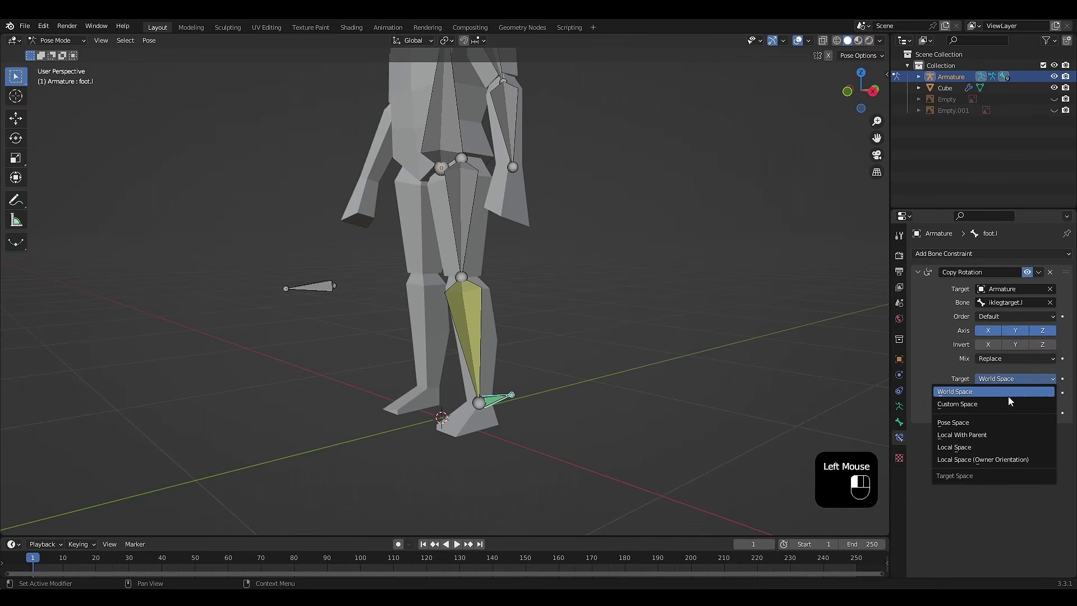
{"action": "left_click", "coordinate": [981, 445]}
{"action": "left_click", "coordinate": [999, 397]}
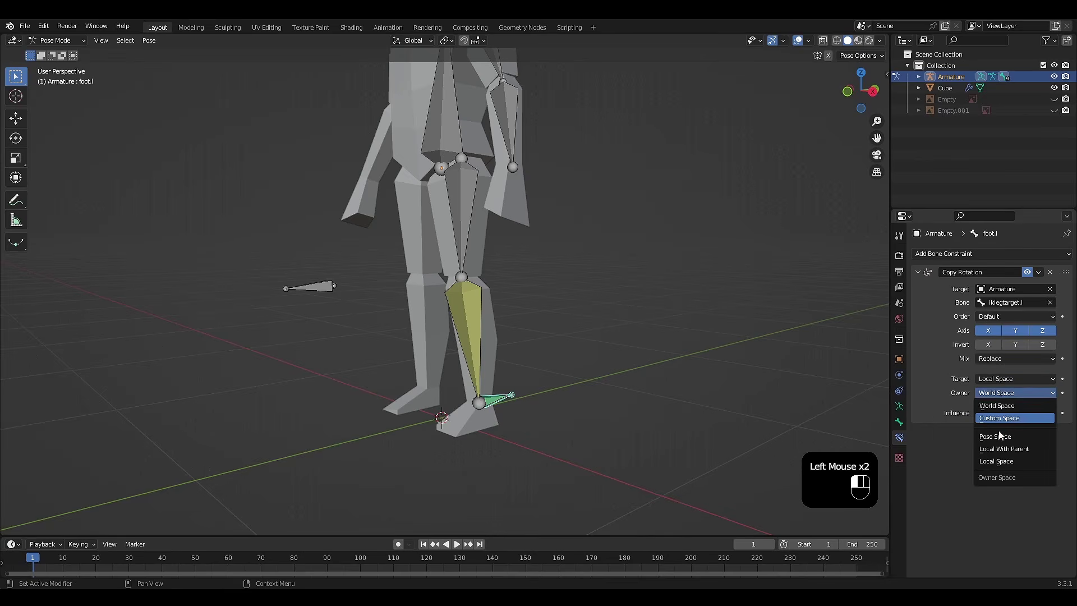
{"action": "left_click", "coordinate": [1015, 462]}
Try rotating the iklegtarget.l bone about the X, Y and Z axes to test how the foot follows.
{"action": "middle_click_drag", "start_coordinate": [763, 419], "coordinate": [522, 331]}
{"action": "scroll", "coordinate": [603, 331], "scroll_direction": "up", "scroll_amount": 3}
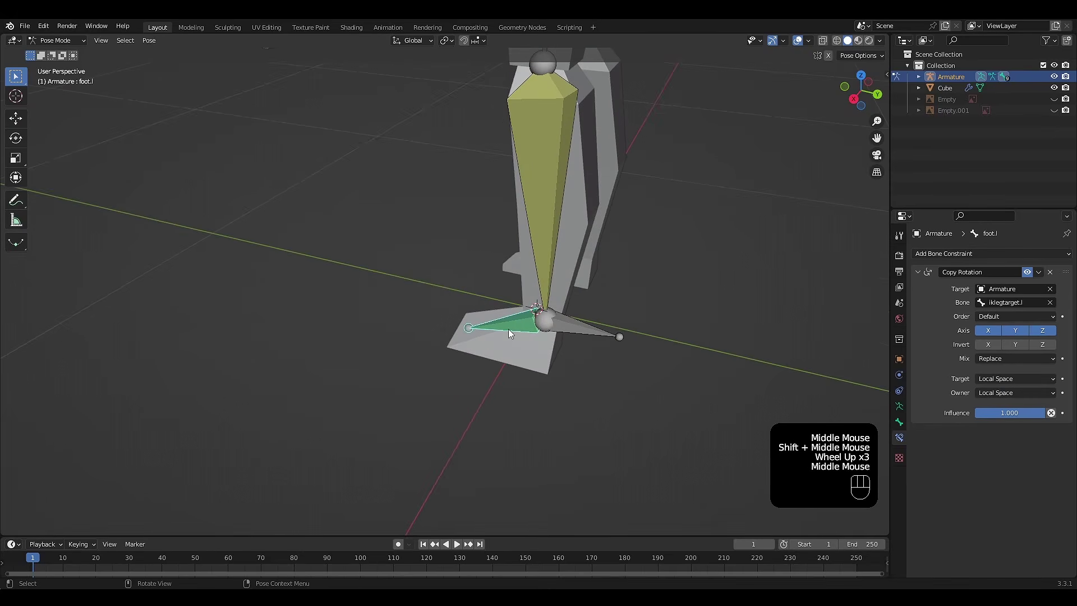
{"action": "left_click", "coordinate": [585, 330]}
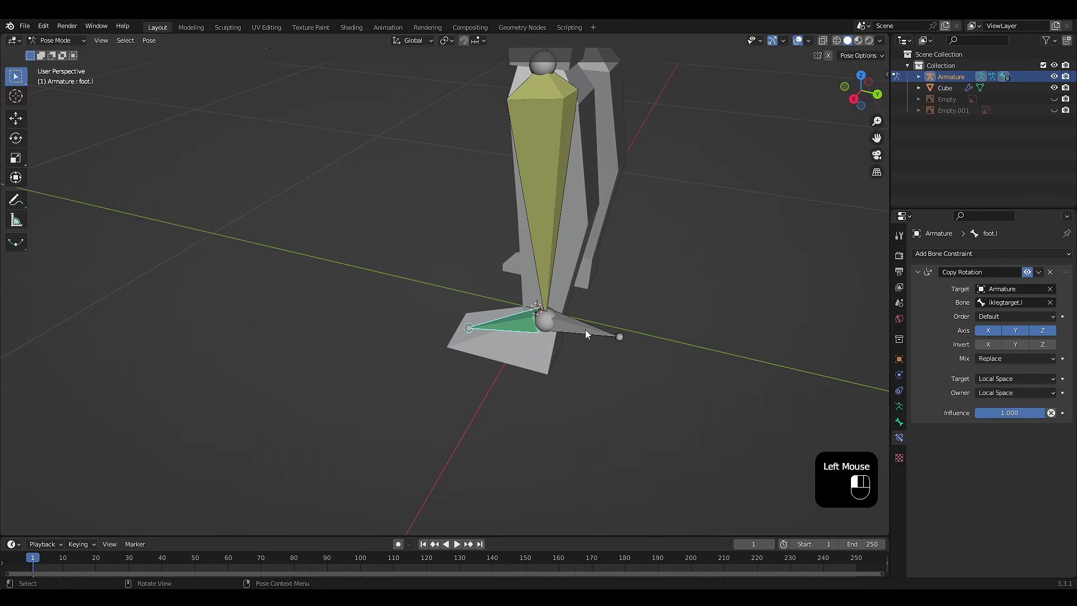
{"action": "middle_click_drag", "start_coordinate": [697, 346], "coordinate": [685, 342], "text": "shift"}
{"action": "middle_click_drag", "start_coordinate": [685, 342], "coordinate": [671, 339]}
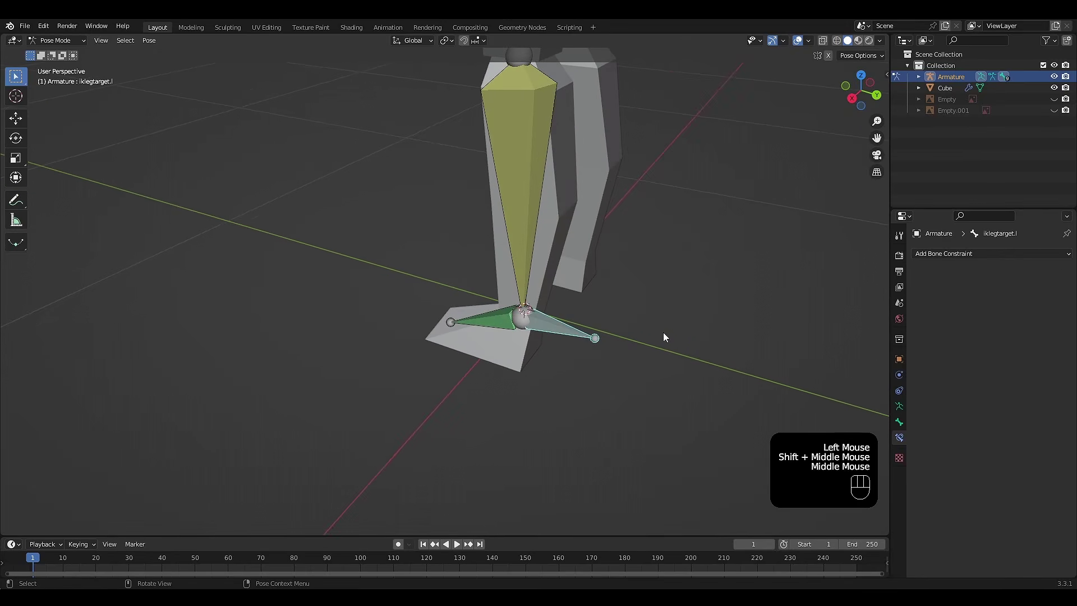
{"action": "key", "text": "r"}
{"action": "key", "text": "x"}
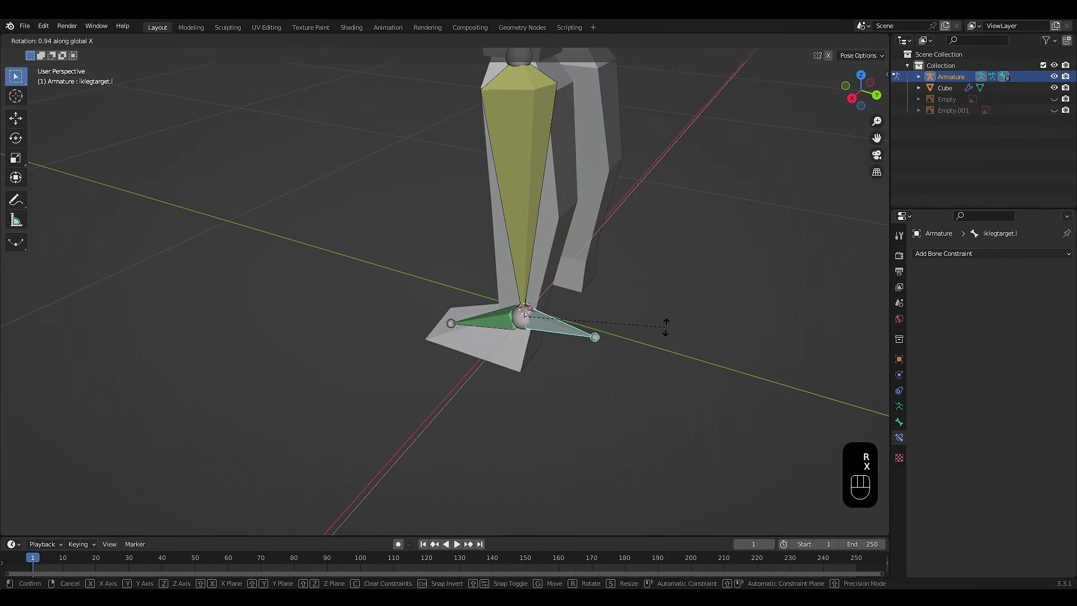
{"action": "right_click", "coordinate": [654, 325]}
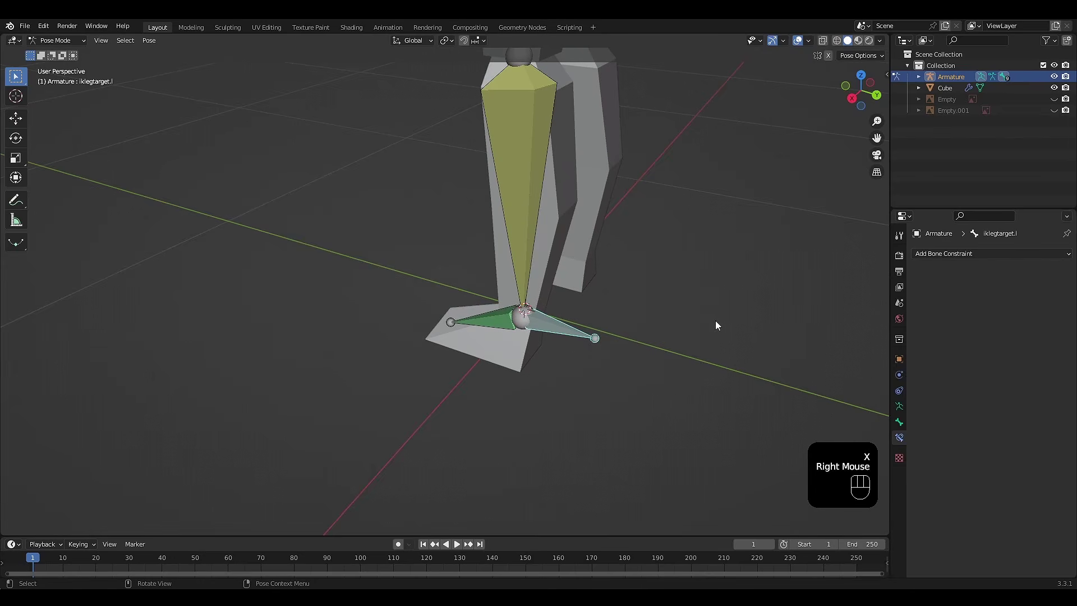
{"action": "key", "text": "r"}
{"action": "key", "text": "y"}
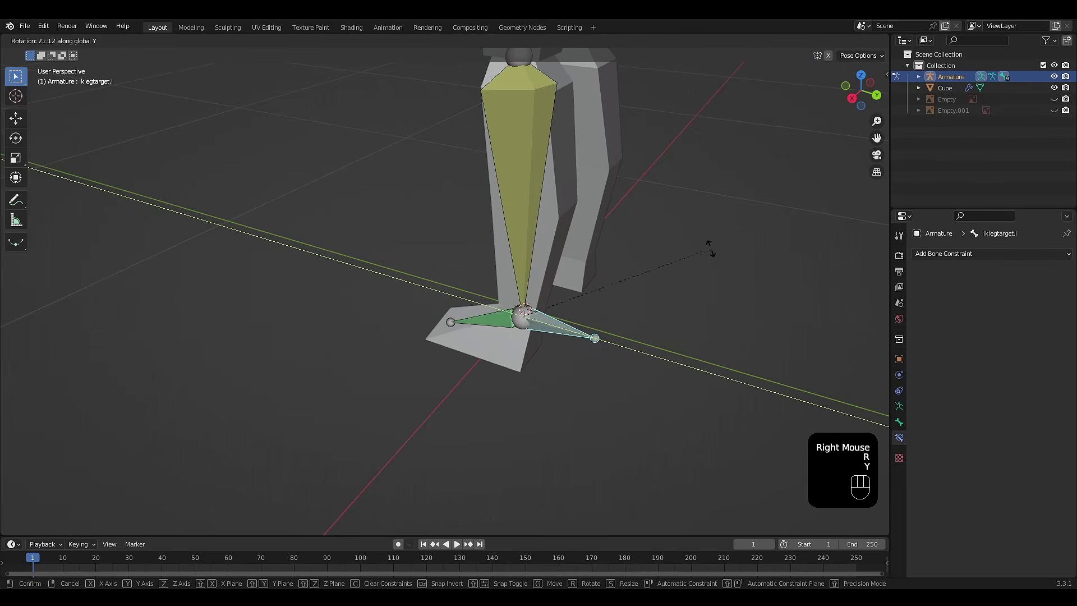
{"action": "right_click", "coordinate": [690, 340]}
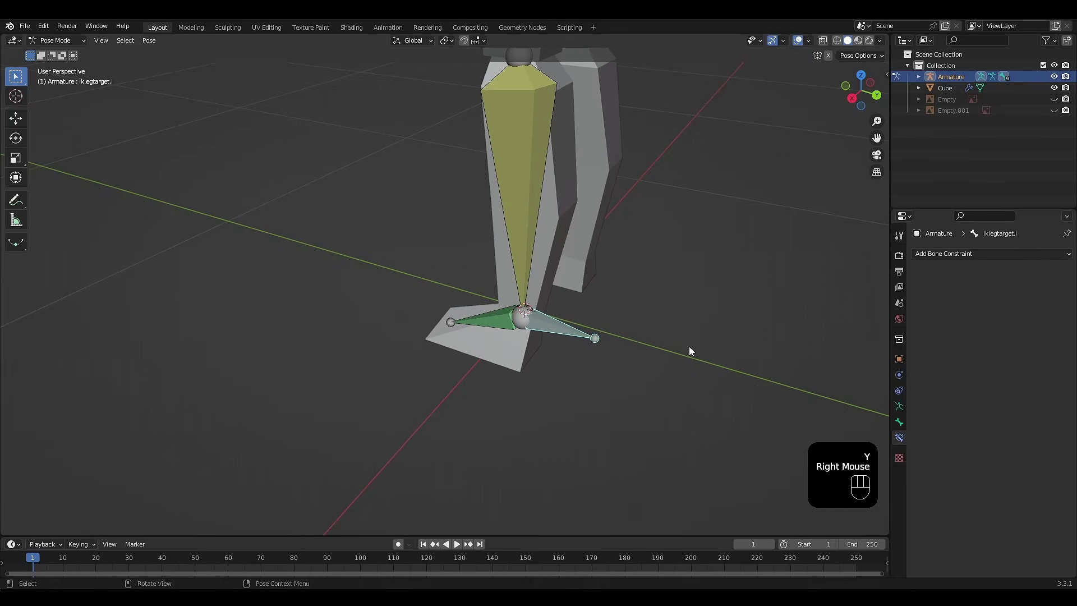
{"action": "key", "text": "r"}
{"action": "key", "text": "z"}
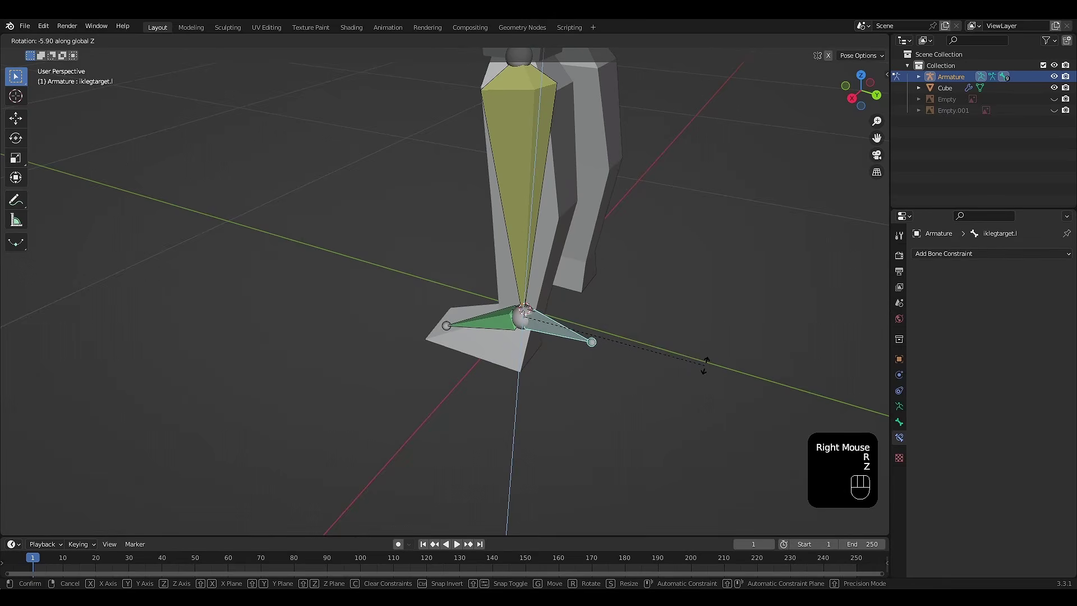
{"action": "right_click", "coordinate": [702, 353]}
Invert the Y and Z axes in foot.l's Copy Rotation constraint.
{"action": "left_click", "coordinate": [500, 325]}
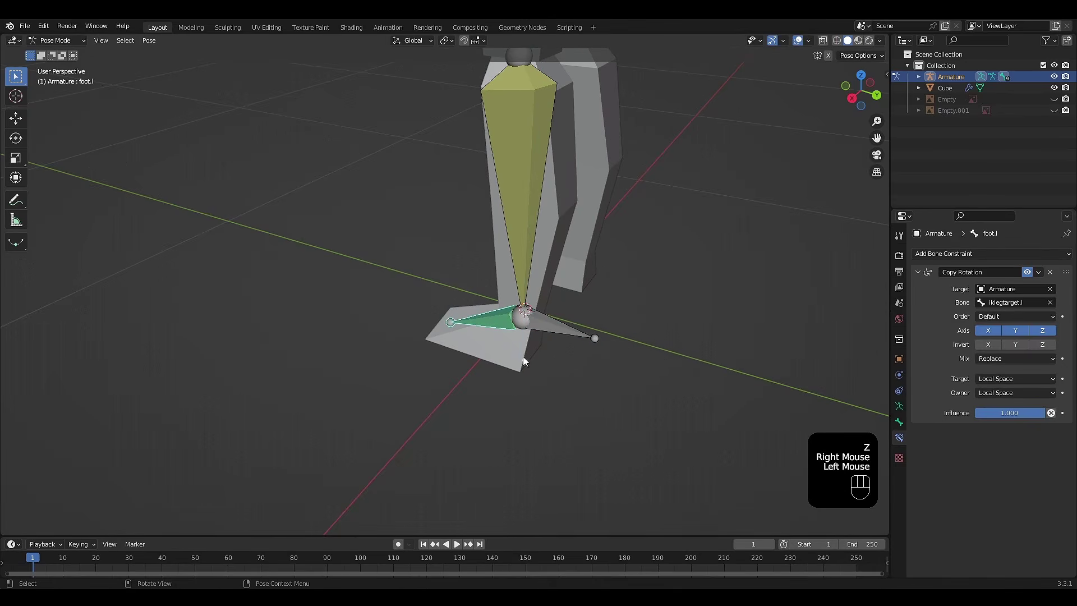
{"action": "middle_click_drag", "start_coordinate": [523, 356], "coordinate": [640, 356]}
{"action": "middle_click_drag", "start_coordinate": [640, 356], "coordinate": [629, 369], "text": "shift"}
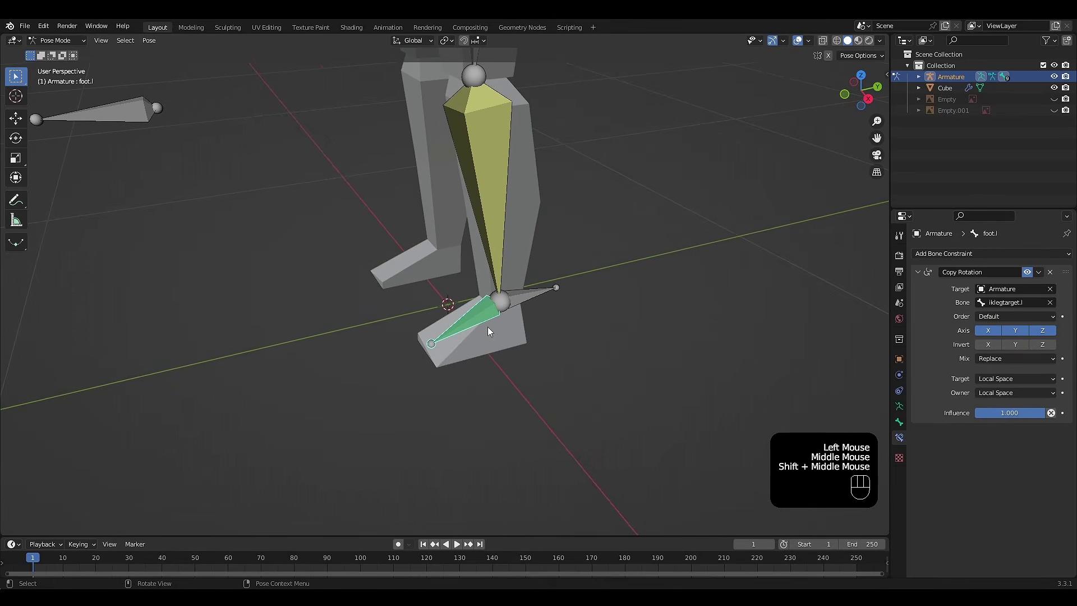
{"action": "left_click", "coordinate": [1016, 344]}
{"action": "left_click", "coordinate": [1043, 344]}
Try rotating the iklegtarget.l bone freely to test the foot with the inverted axes.
{"action": "middle_click_drag", "start_coordinate": [864, 334], "coordinate": [609, 324]}
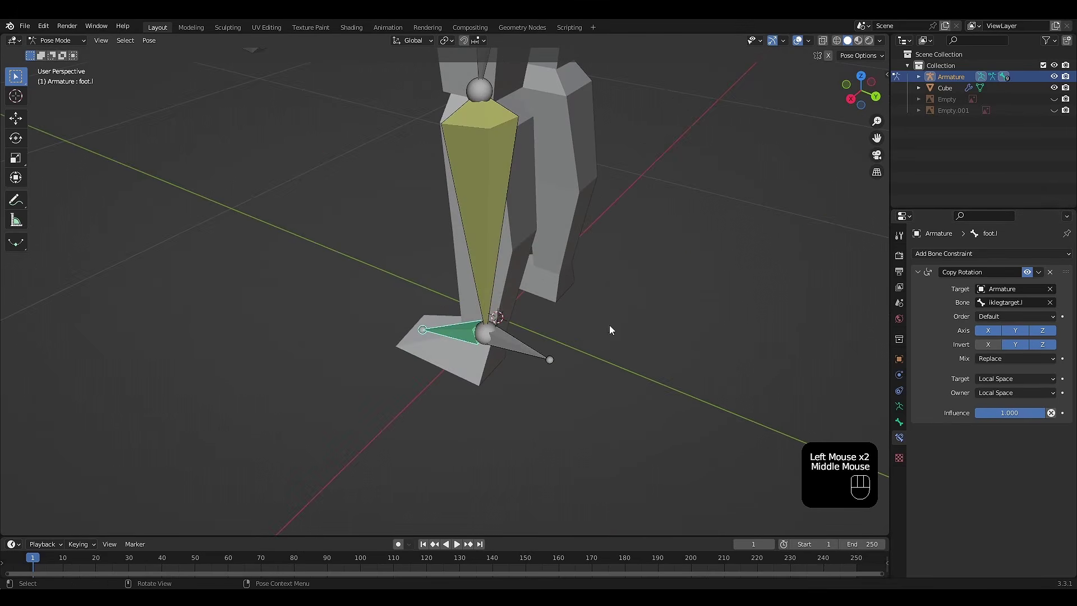
{"action": "left_click", "coordinate": [513, 351]}
{"action": "key", "text": "r"}
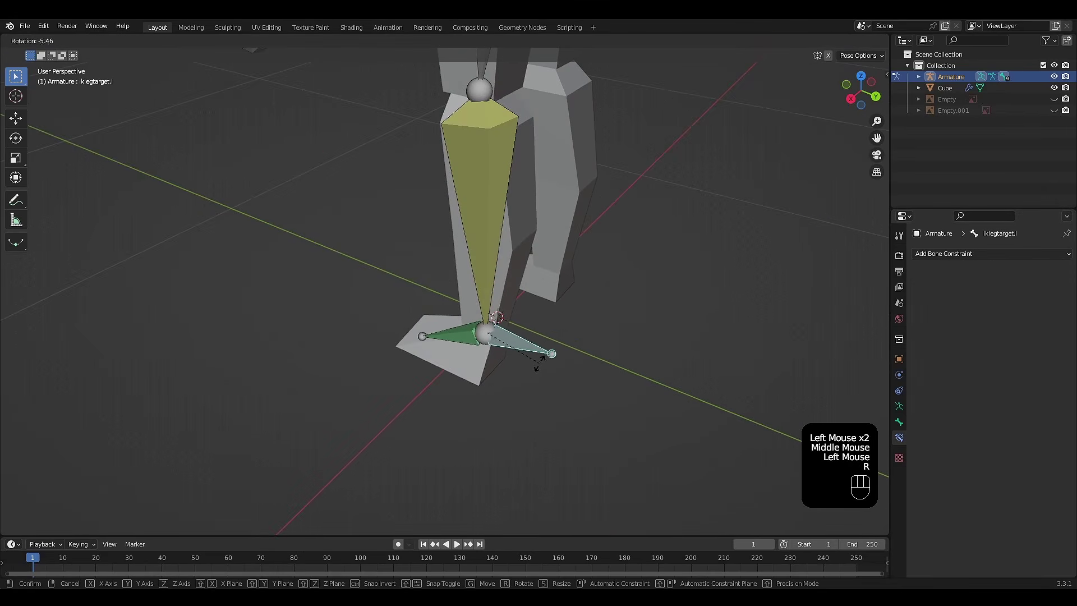
{"action": "right_click", "coordinate": [533, 376]}
Lower the body bone along the Z axis so the left leg bends at the knee.
{"action": "middle_click_drag", "start_coordinate": [542, 369], "coordinate": [613, 305]}
{"action": "scroll", "coordinate": [616, 320], "scroll_direction": "down", "scroll_amount": 1, "text": "shift"}
{"action": "scroll", "coordinate": [616, 320], "scroll_direction": "down", "scroll_amount": 2}
{"action": "left_click", "coordinate": [436, 136]}
{"action": "key", "text": "g"}
{"action": "key", "text": "z"}
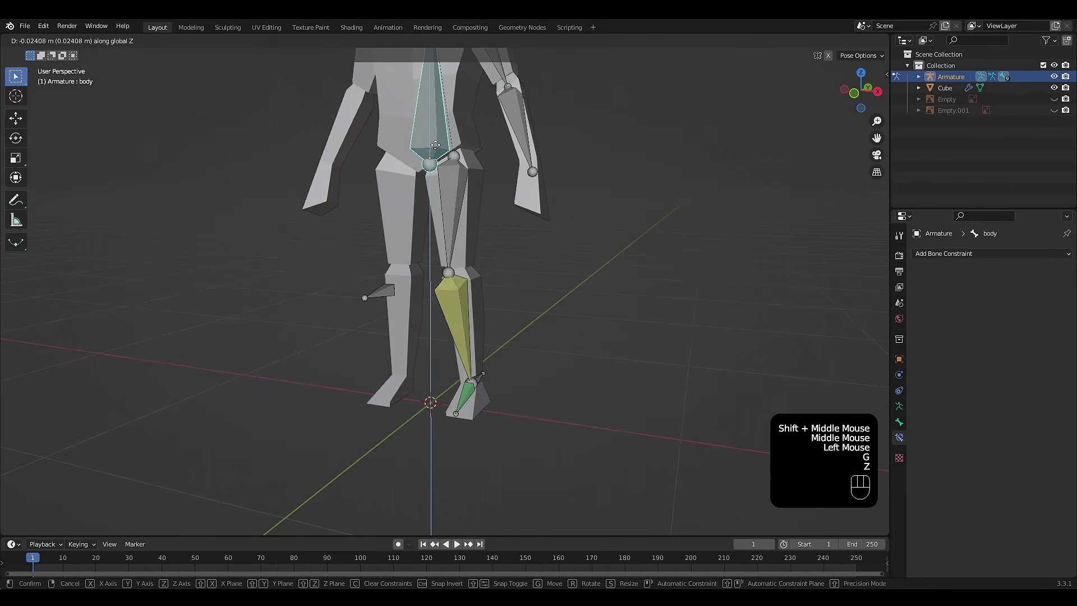
{"action": "left_click", "coordinate": [442, 164]}
Try moving the iklegpole.l bone to test how the left knee's direction follows it.
{"action": "middle_click_drag", "start_coordinate": [555, 306], "coordinate": [630, 336]}
{"action": "left_click", "coordinate": [546, 352]}
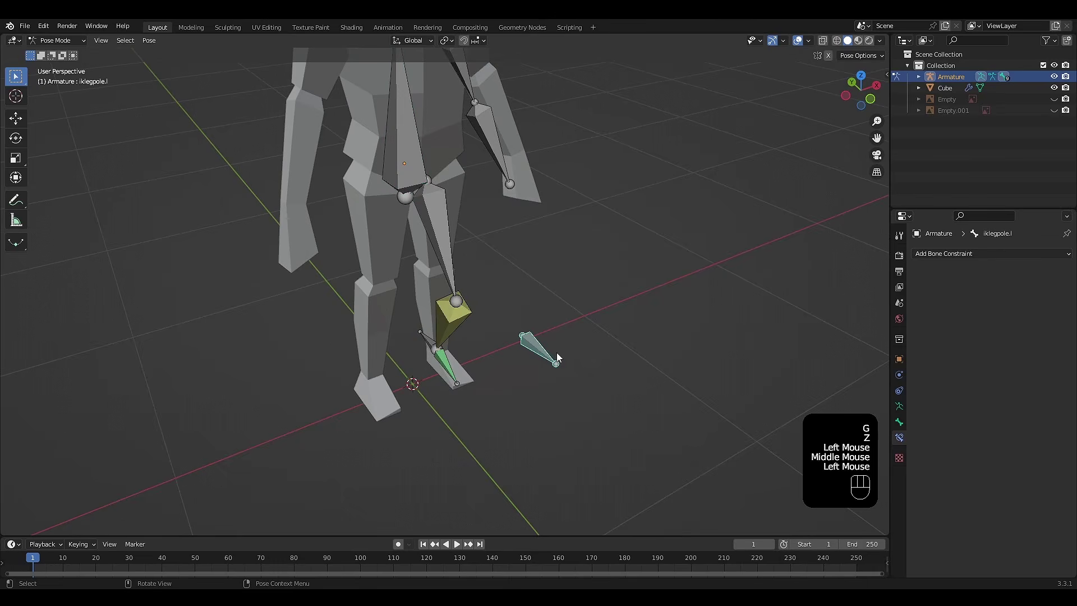
{"action": "key", "text": "g"}
{"action": "right_click", "coordinate": [648, 314]}
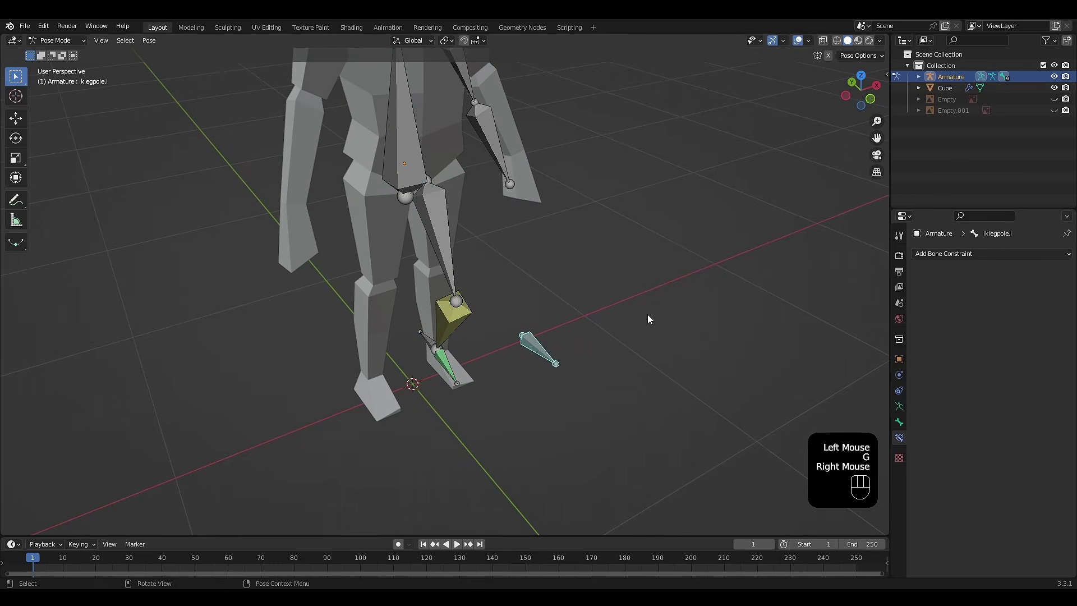
{"action": "middle_click_drag", "start_coordinate": [648, 314], "coordinate": [510, 339]}
{"action": "key", "text": "g"}
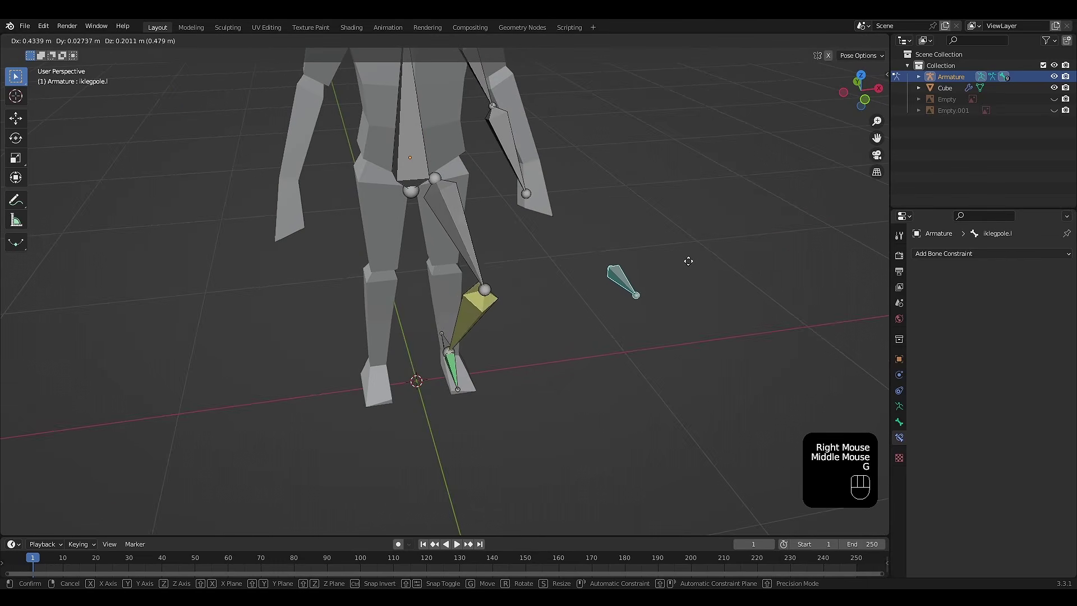
{"action": "left_click", "coordinate": [692, 260]}
Clear the location and rotation of all pose bones to return the armature to its rest pose.
{"action": "middle_click_drag", "start_coordinate": [685, 278], "coordinate": [618, 232]}
{"action": "scroll", "coordinate": [594, 284], "scroll_direction": "down", "scroll_amount": 2}
{"action": "middle_click_drag", "start_coordinate": [594, 285], "coordinate": [594, 303], "text": "shift"}
{"action": "middle_click_drag", "start_coordinate": [594, 303], "coordinate": [642, 311]}
{"action": "key", "text": "a"}
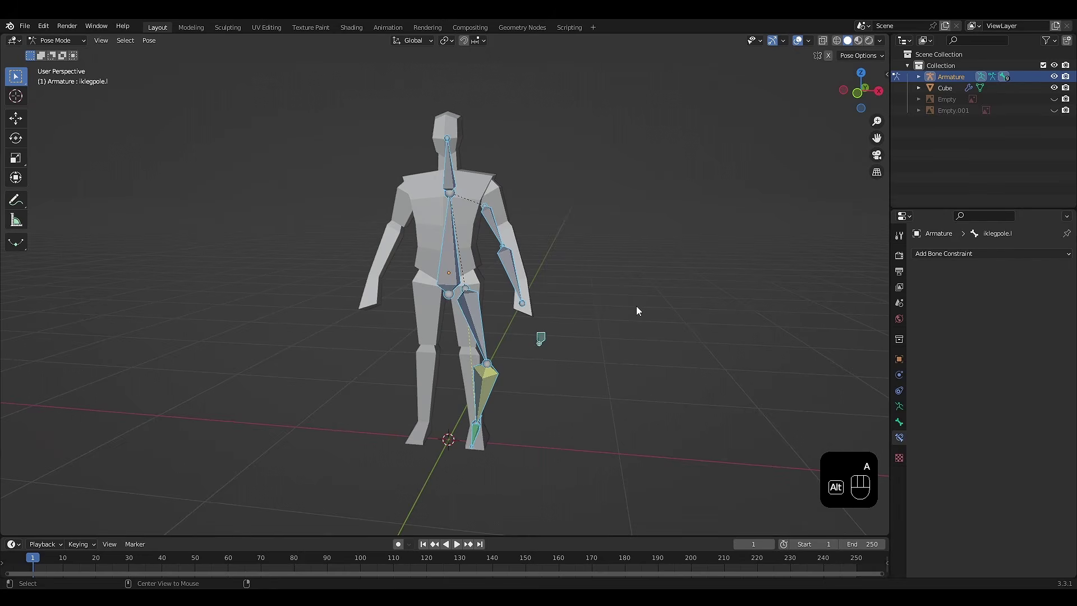
{"action": "key", "text": "alt+g"}
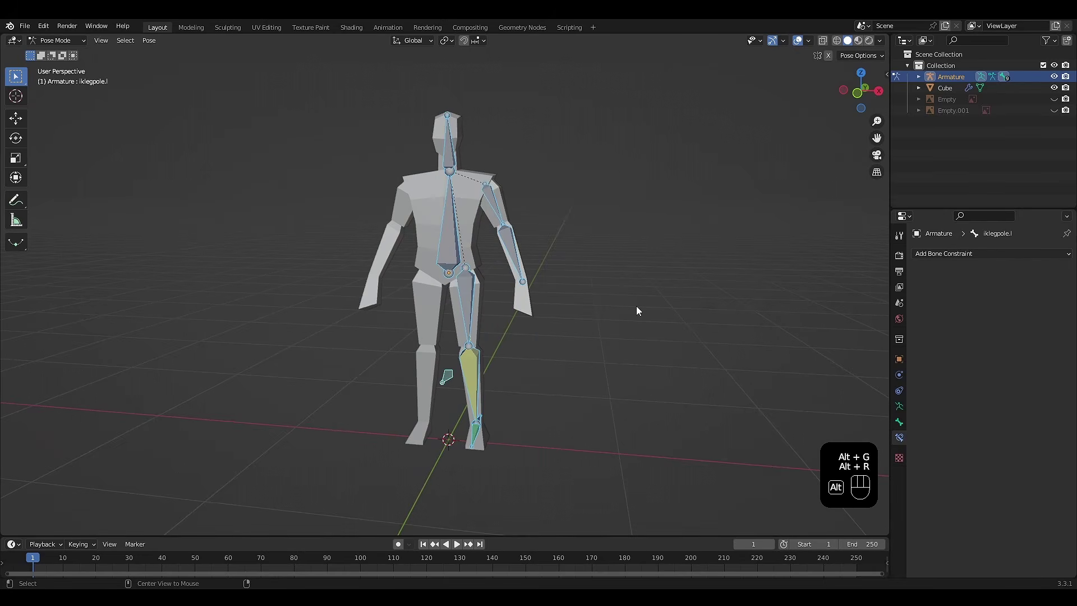
{"action": "key", "text": "alt+r"}
{"action": "middle_click_drag", "start_coordinate": [639, 321], "coordinate": [583, 326]}
{"action": "left_click", "coordinate": [602, 339]}
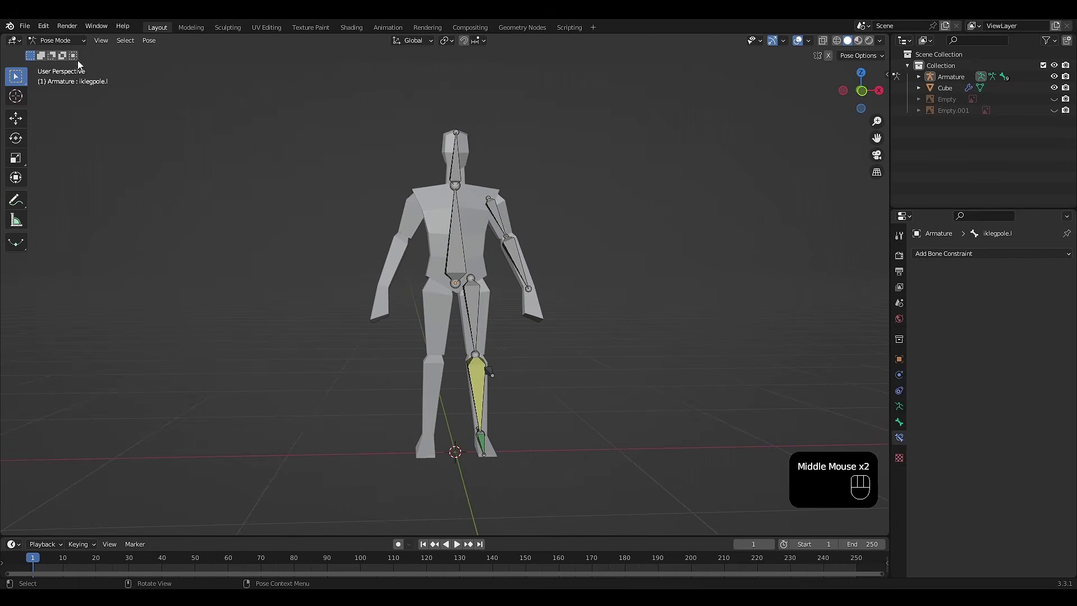
Symmetrize all bones in Edit Mode to create the right arm, right leg and right IK bones.
{"action": "left_click", "coordinate": [65, 40]}
{"action": "left_click", "coordinate": [59, 65]}
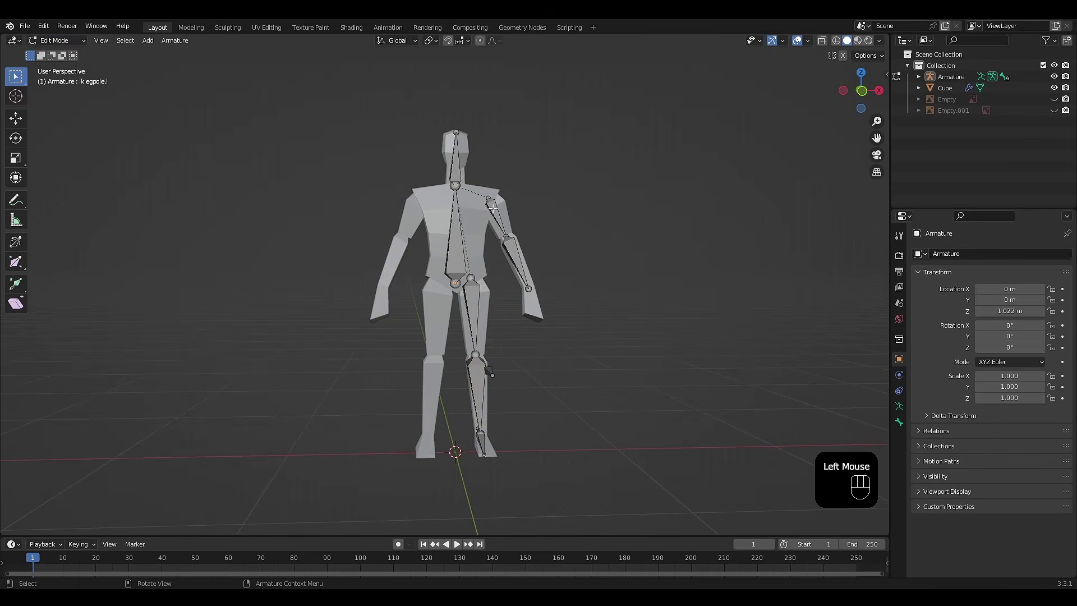
{"action": "middle_click_drag", "start_coordinate": [589, 221], "coordinate": [573, 224], "text": "shift"}
{"action": "key", "text": "a"}
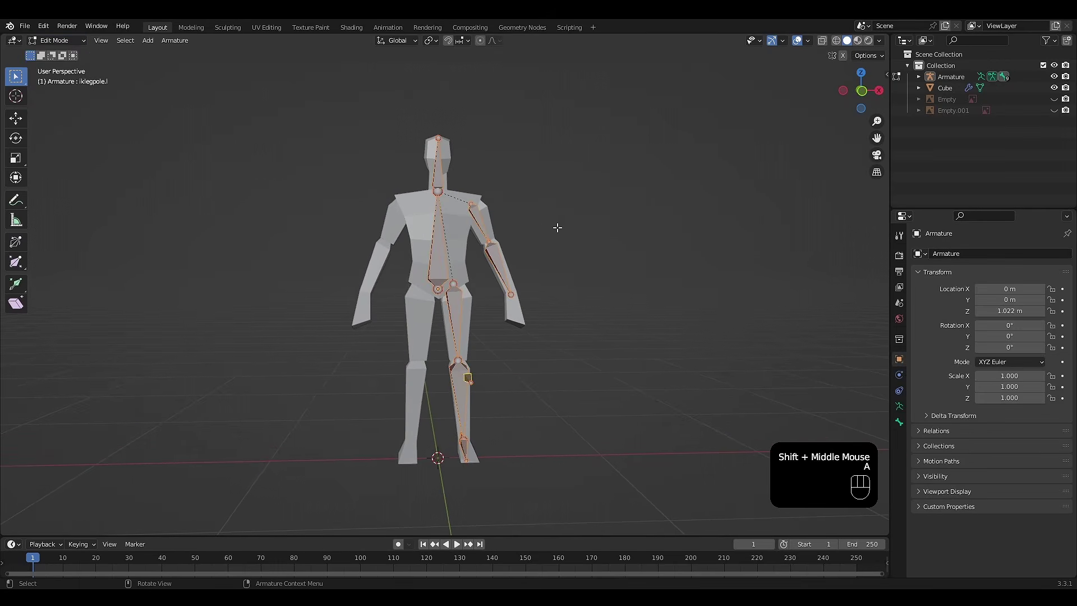
{"action": "scroll", "coordinate": [491, 223], "scroll_direction": "up", "scroll_amount": 1}
{"action": "right_click", "coordinate": [486, 206]}
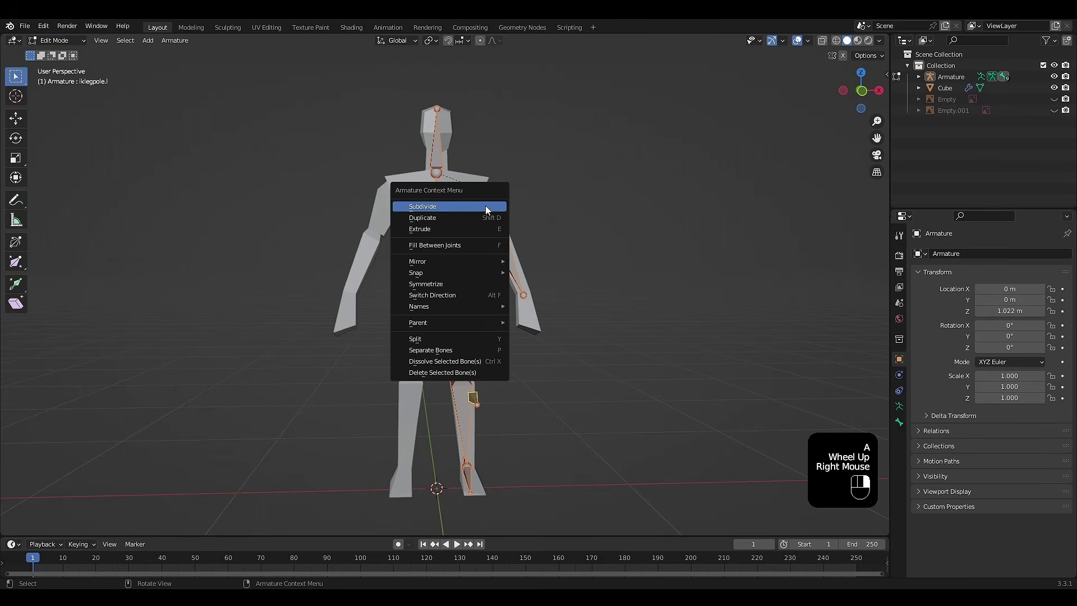
{"action": "left_click", "coordinate": [457, 285]}
{"action": "middle_click_drag", "start_coordinate": [564, 300], "coordinate": [518, 266]}
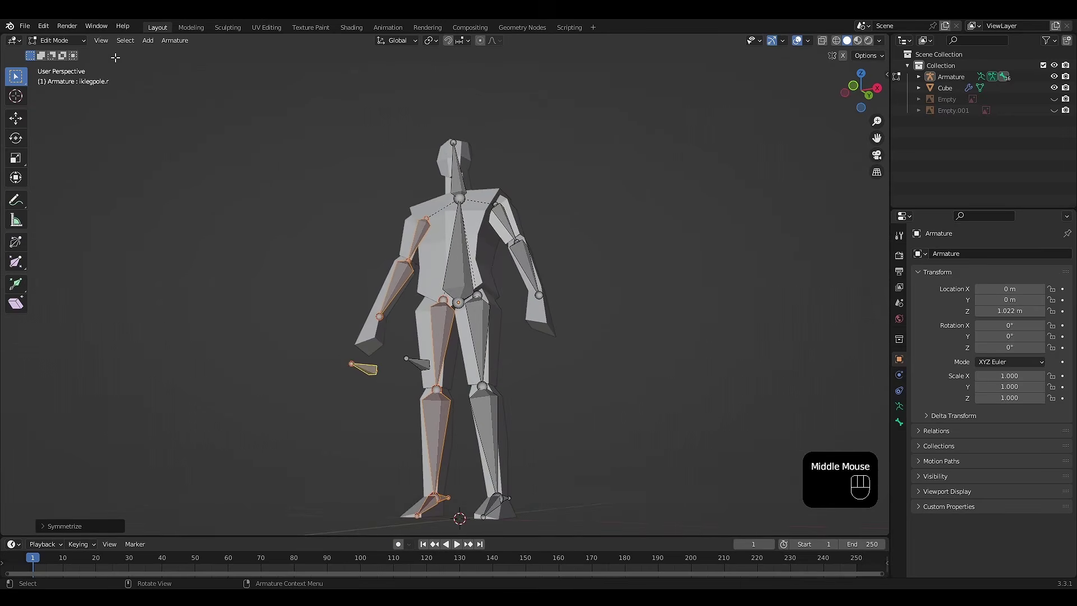
Try lowering the body bone along the Z axis in Pose Mode to test the bend of both legs.
{"action": "left_click", "coordinate": [67, 43]}
{"action": "left_click", "coordinate": [66, 75]}
{"action": "middle_click_drag", "start_coordinate": [208, 217], "coordinate": [464, 424]}
{"action": "left_click", "coordinate": [429, 259]}
{"action": "key", "text": "g"}
{"action": "key", "text": "z"}
{"action": "left_click", "coordinate": [426, 281]}
Try moving the right foot's IK target bone and the iklegpole.l bone to test the leg controls.
{"action": "left_click", "coordinate": [413, 491]}
{"action": "key", "text": "g"}
{"action": "left_click", "coordinate": [436, 466]}
{"action": "left_click", "coordinate": [464, 425]}
{"action": "key", "text": "g"}
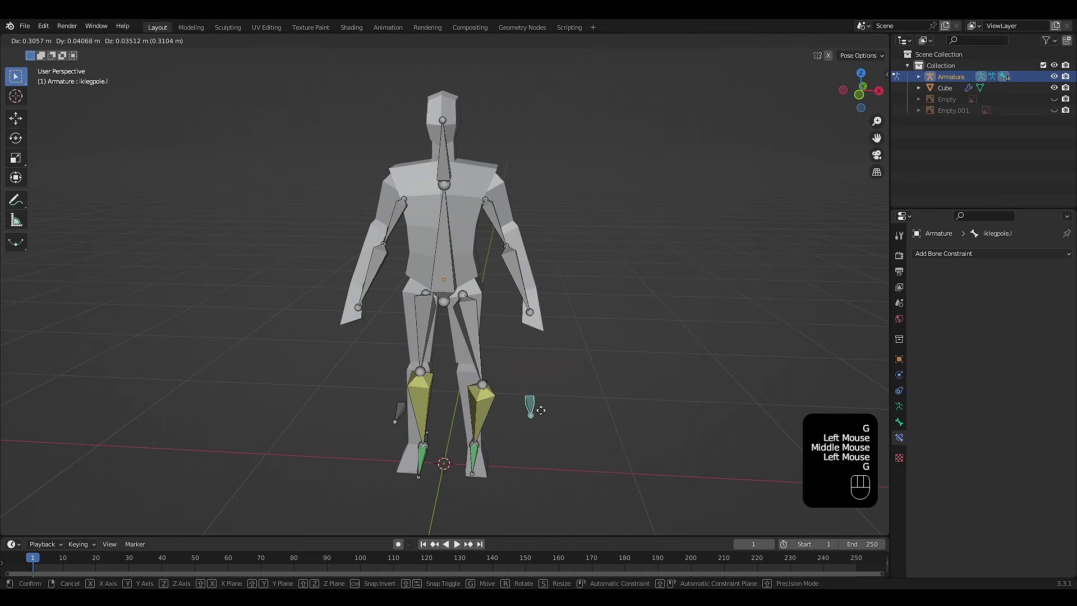
{"action": "left_click", "coordinate": [541, 410]}
{"action": "middle_click_drag", "start_coordinate": [541, 410], "coordinate": [547, 320]}
Try rotating the upperarm.r bone to test the mirrored right arm.
{"action": "left_click", "coordinate": [392, 230]}
{"action": "key", "text": "r"}
{"action": "right_click", "coordinate": [297, 292]}
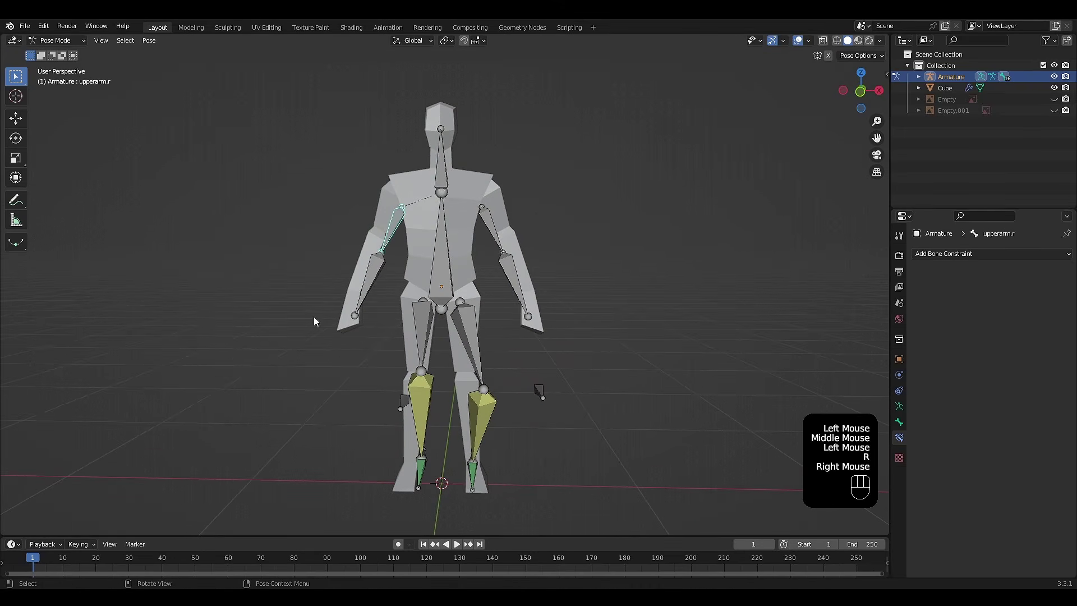
{"action": "middle_click_drag", "start_coordinate": [315, 320], "coordinate": [540, 355]}
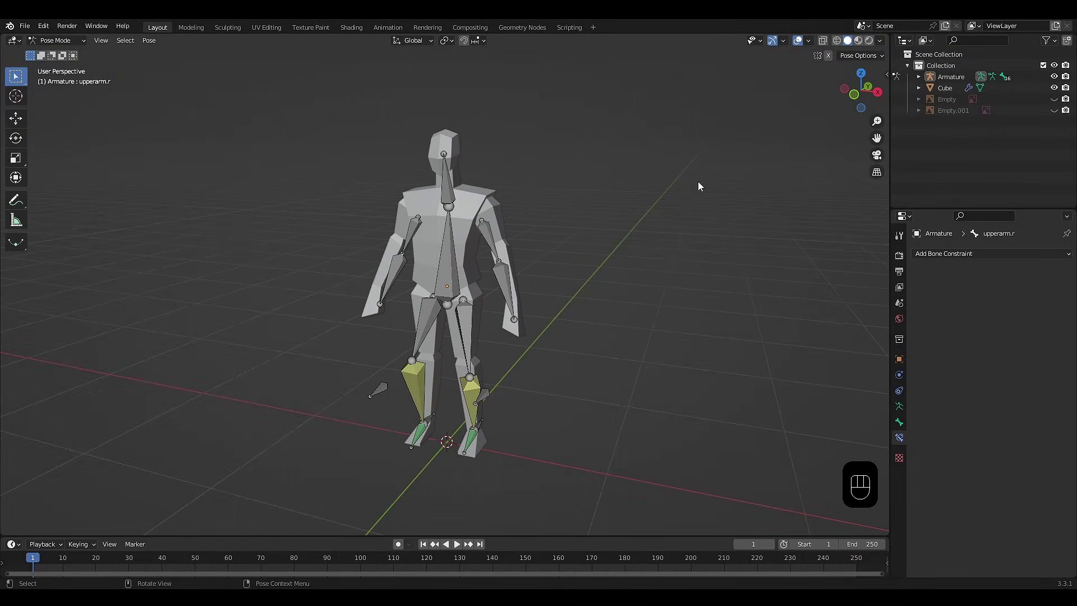
Reset the rotation and location of every bone in the symmetrized armature.
{"action": "mouse_move", "coordinate": [698, 184]}
{"action": "middle_mouse_down"}
{"action": "mouse_move", "coordinate": [675, 183]}
{"action": "mouse_move", "coordinate": [699, 181]}
{"action": "middle_mouse_up"}
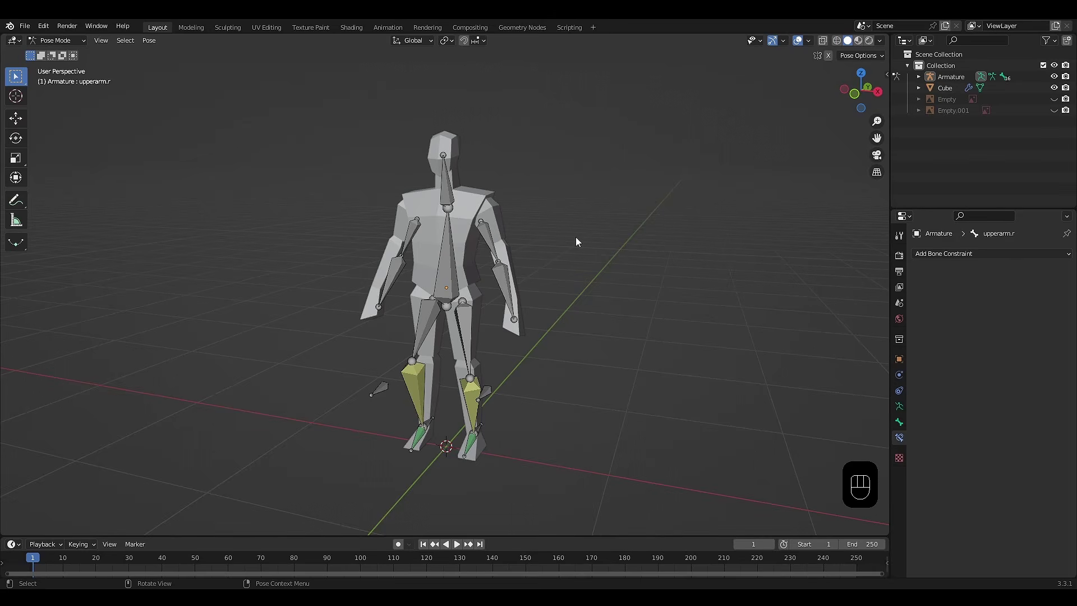
{"action": "middle_click_drag", "start_coordinate": [587, 240], "coordinate": [590, 240]}
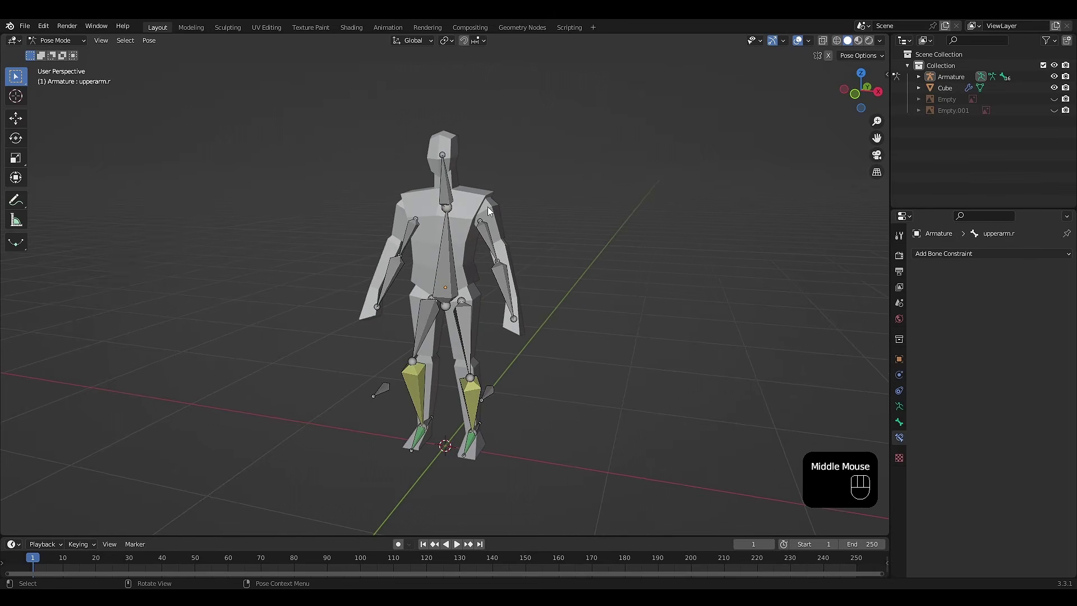
{"action": "key", "text": "a"}
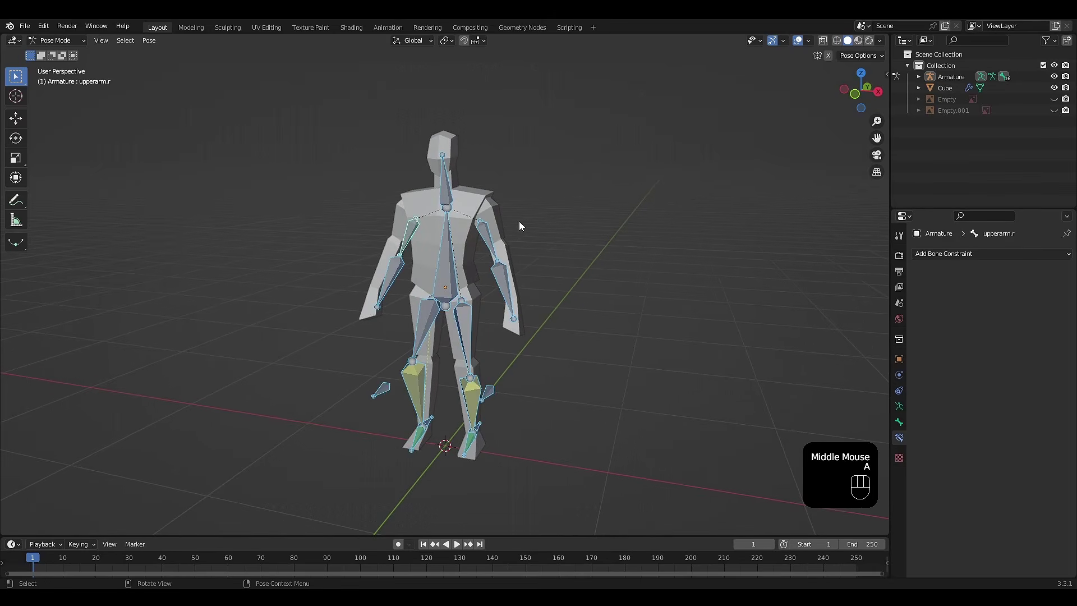
{"action": "key", "text": "alt+r"}
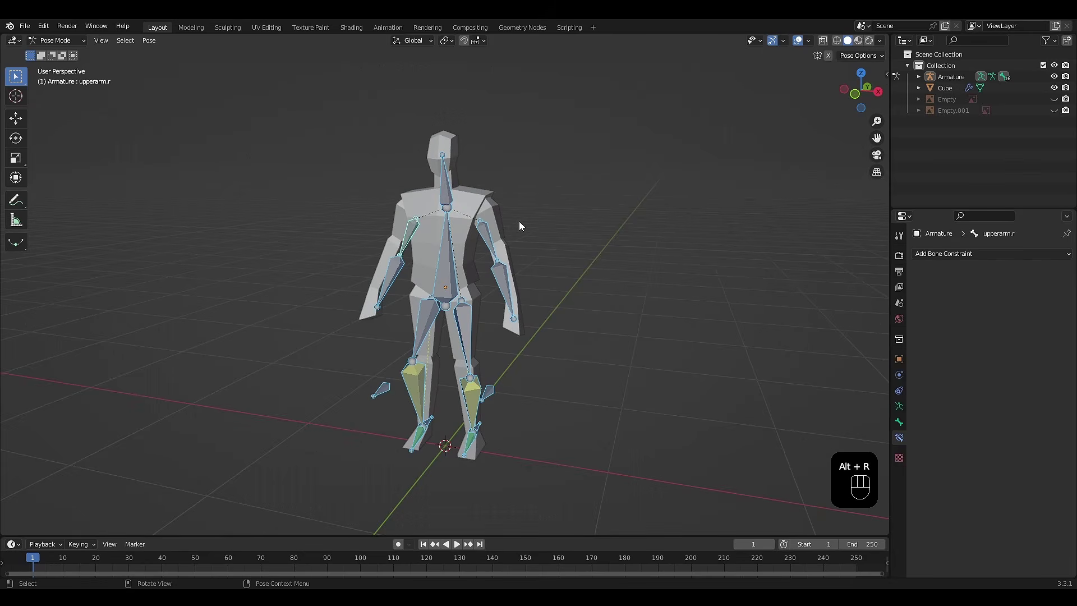
{"action": "key", "text": "alt+g"}
{"action": "mouse_move", "coordinate": [520, 226]}
{"action": "middle_mouse_down"}
{"action": "mouse_move", "coordinate": [548, 250]}
{"action": "mouse_move", "coordinate": [528, 239]}
{"action": "middle_mouse_up"}
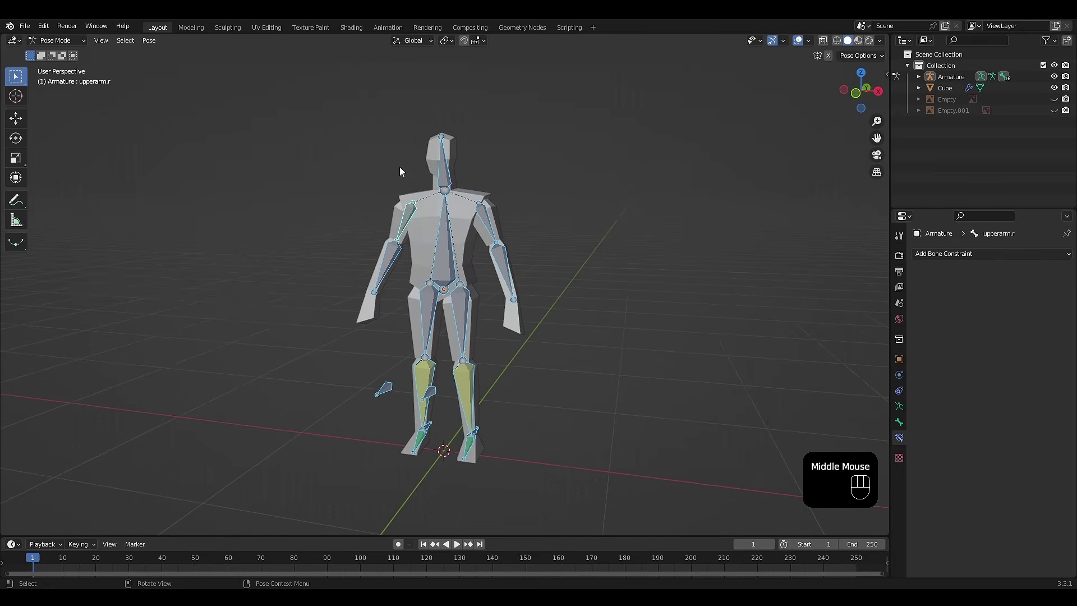
Parent the Cube character mesh to the Armature in Object Mode, using Armature Deform With Empty Groups.
{"action": "left_click", "coordinate": [85, 42]}
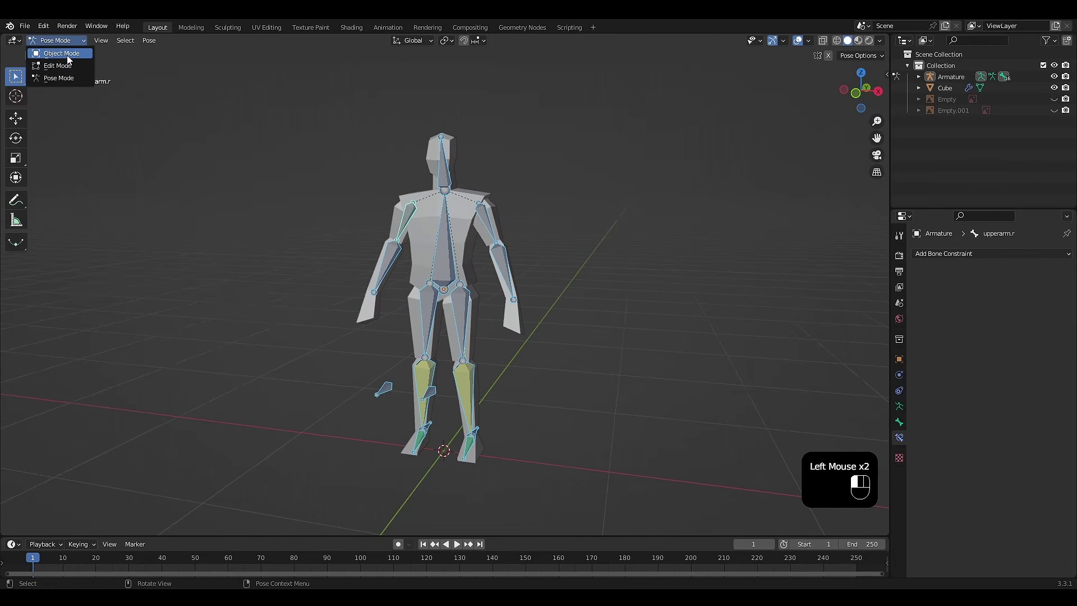
{"action": "left_click", "coordinate": [62, 54]}
{"action": "left_click", "coordinate": [447, 219]}
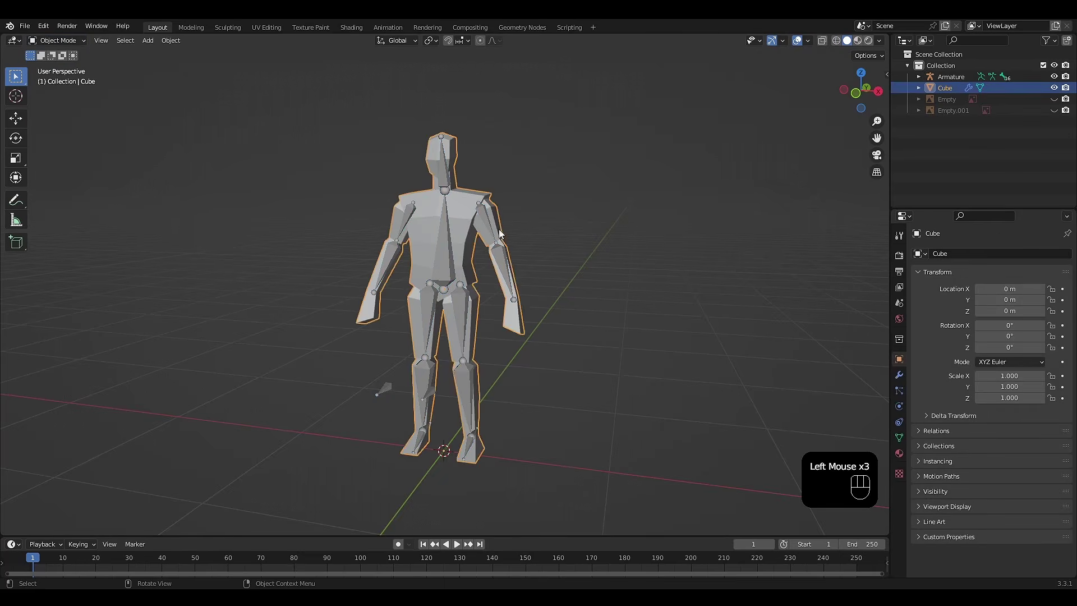
{"action": "middle_click_drag", "start_coordinate": [500, 229], "coordinate": [545, 231]}
{"action": "left_click", "coordinate": [439, 259], "text": "shift"}
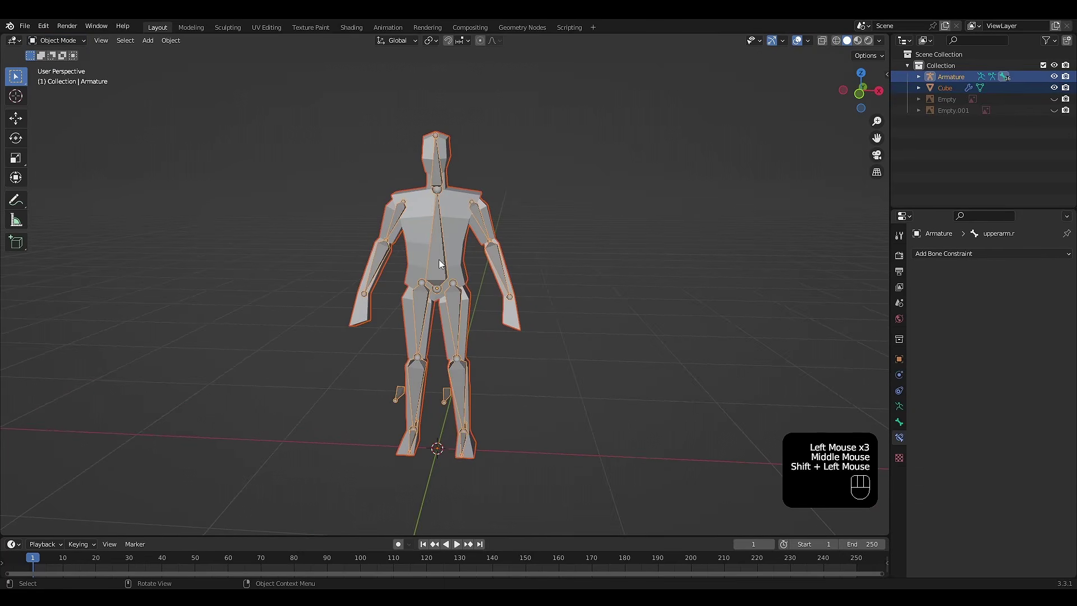
{"action": "key", "text": "ctrl+p"}
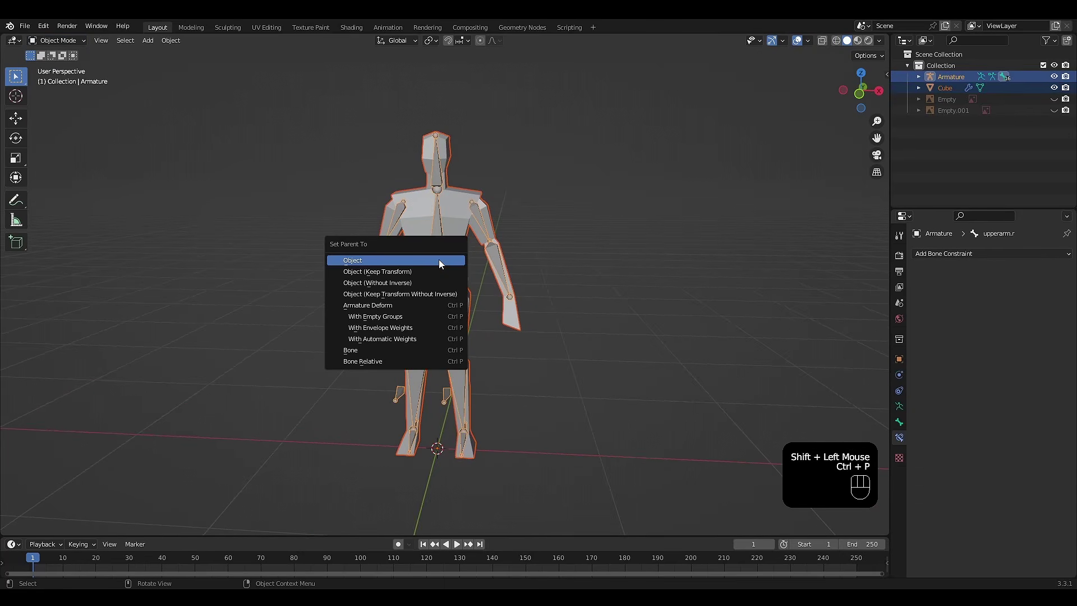
{"action": "left_click", "coordinate": [411, 317]}
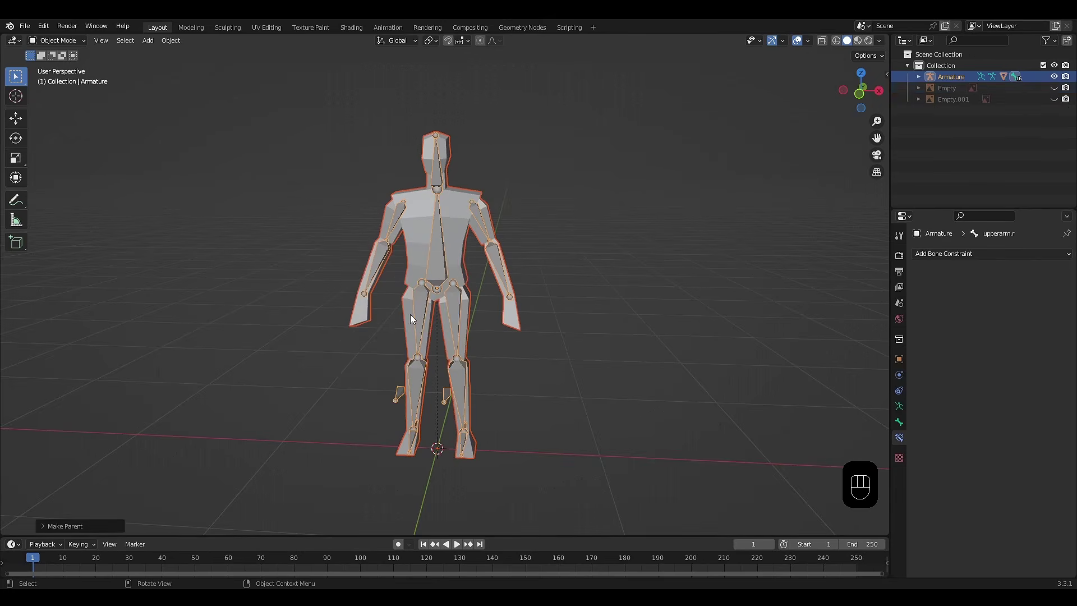
Open the Cube mesh in Edit Mode with X-ray display enabled.
{"action": "left_click", "coordinate": [449, 227]}
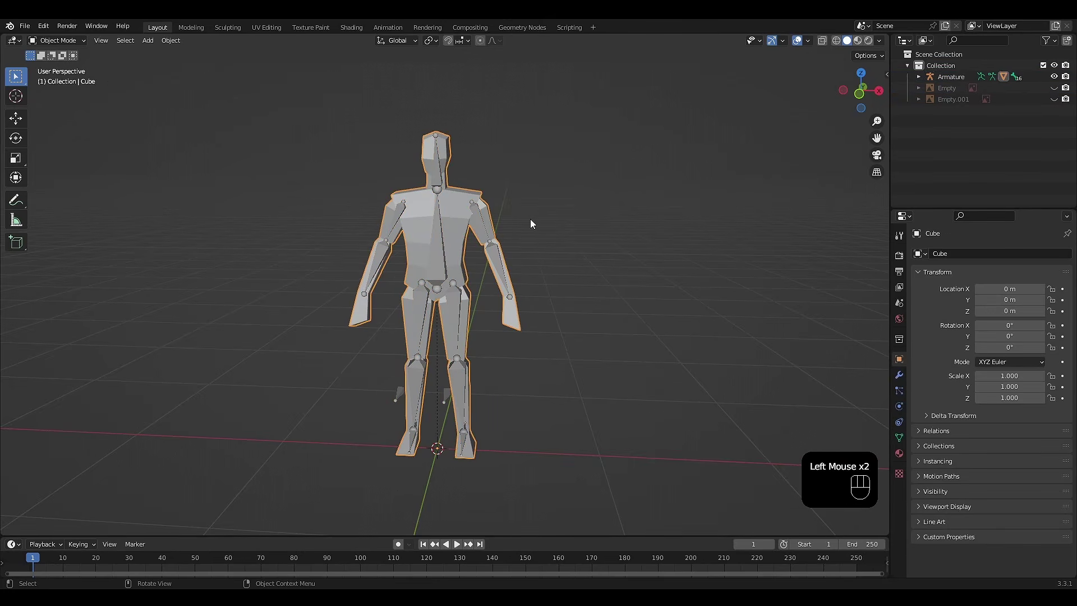
{"action": "key", "text": "Tab"}
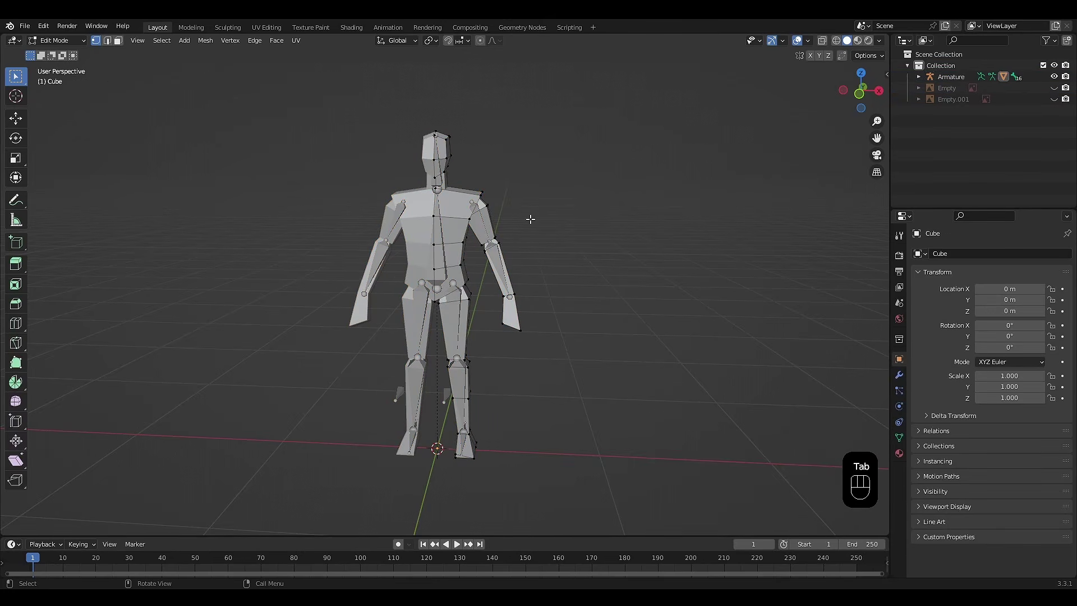
{"action": "key", "text": "alt+z"}
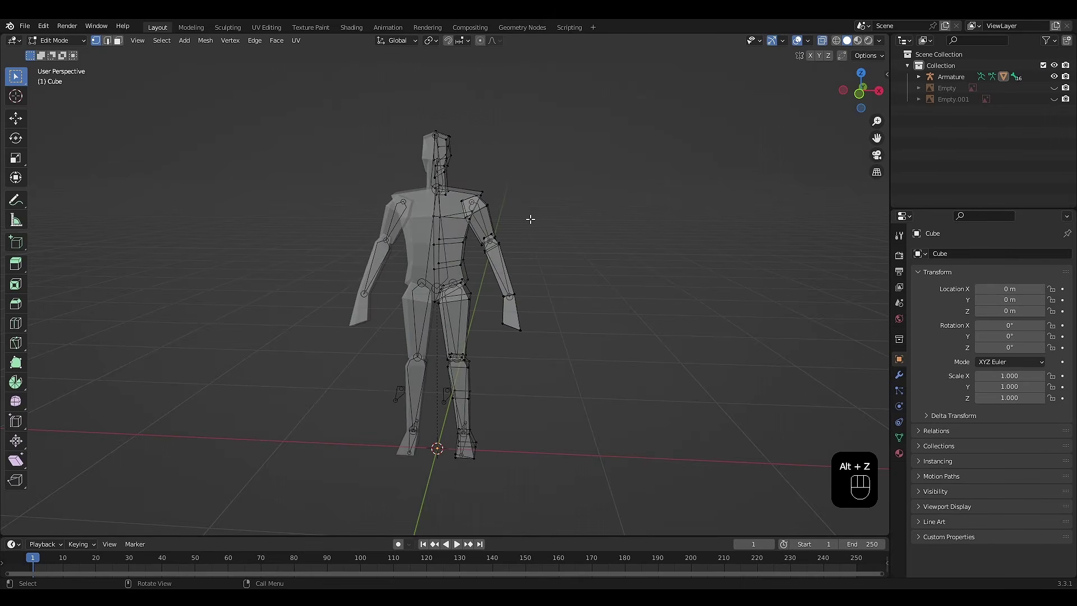
Select the linked torso geometry and assign it to the body vertex group with weight 1.000.
{"action": "middle_click_drag", "start_coordinate": [531, 219], "coordinate": [549, 234]}
{"action": "scroll", "coordinate": [524, 231], "scroll_direction": "up", "scroll_amount": 2}
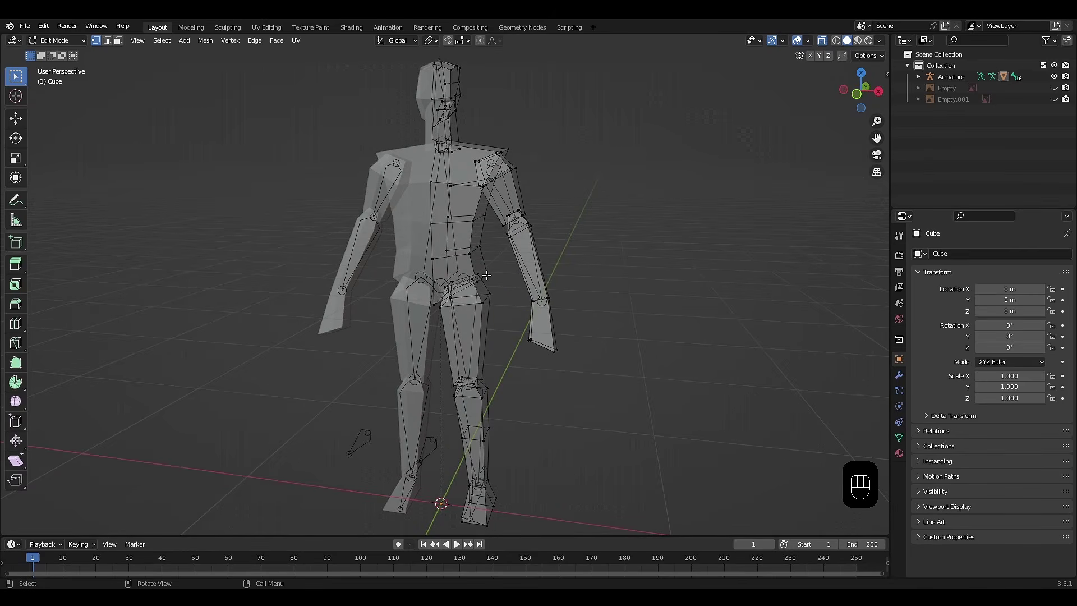
{"action": "middle_click_drag", "start_coordinate": [583, 261], "coordinate": [587, 178]}
{"action": "middle_click_drag", "start_coordinate": [587, 179], "coordinate": [558, 178], "text": "shift"}
{"action": "scroll", "coordinate": [578, 202], "scroll_direction": "up", "scroll_amount": 2}
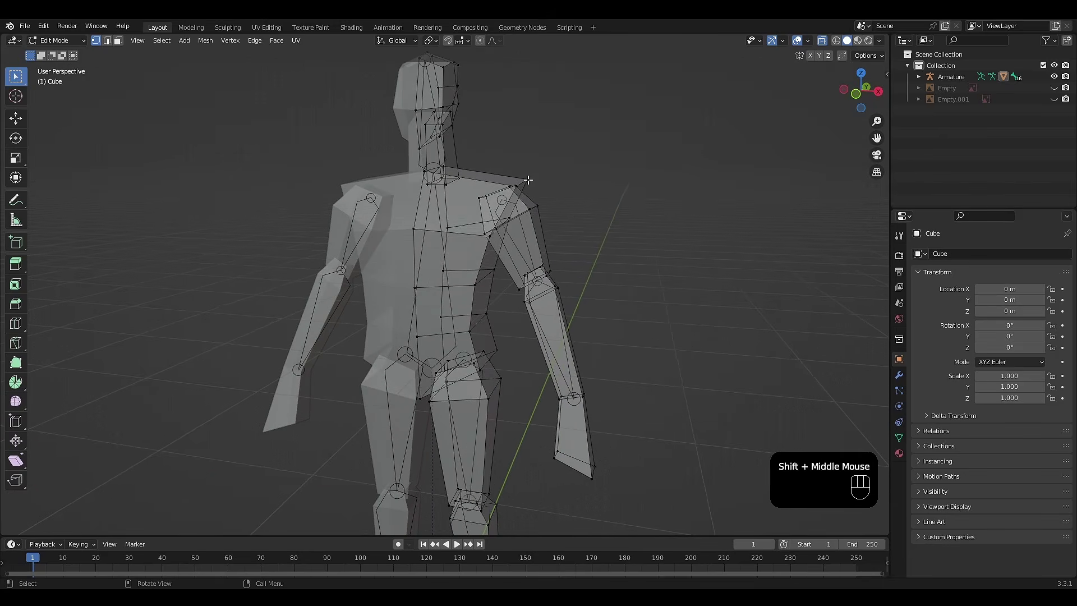
{"action": "key", "text": "l"}
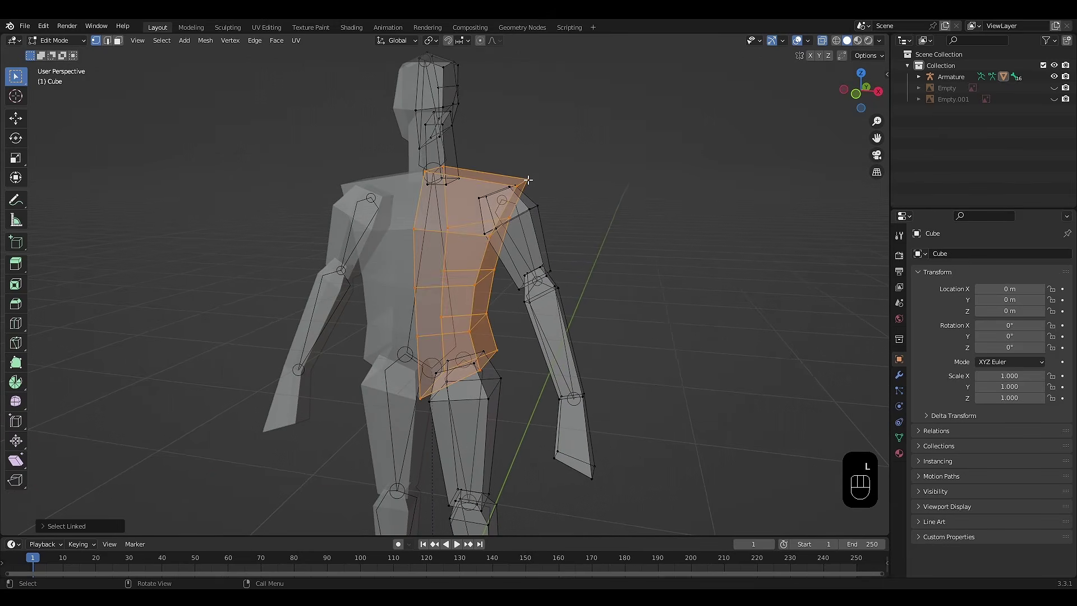
{"action": "left_click", "coordinate": [899, 439]}
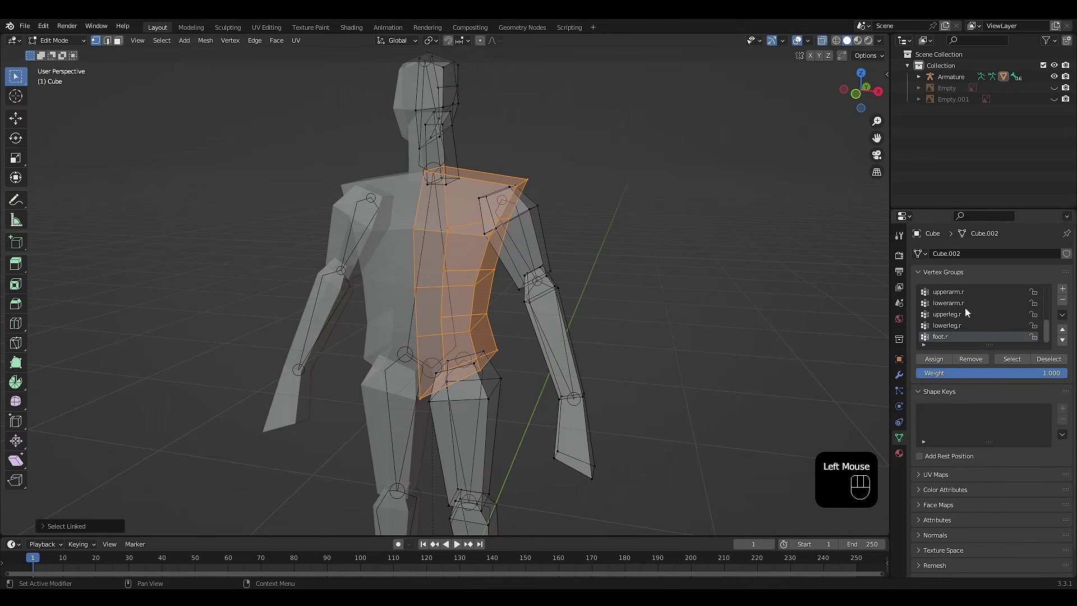
{"action": "scroll", "coordinate": [987, 314], "scroll_direction": "up", "scroll_amount": 7}
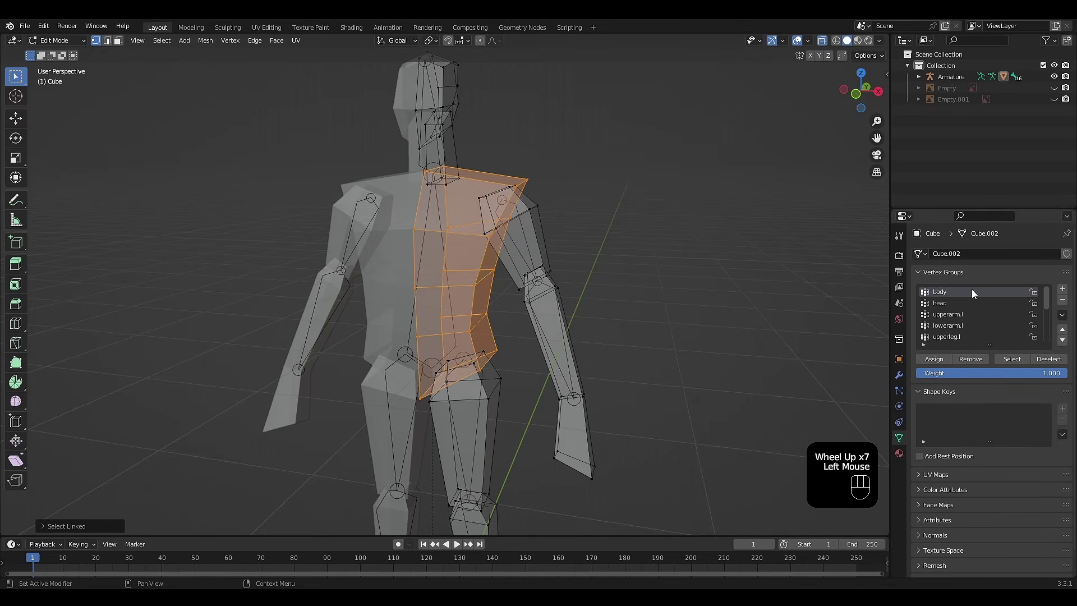
{"action": "left_click", "coordinate": [945, 358]}
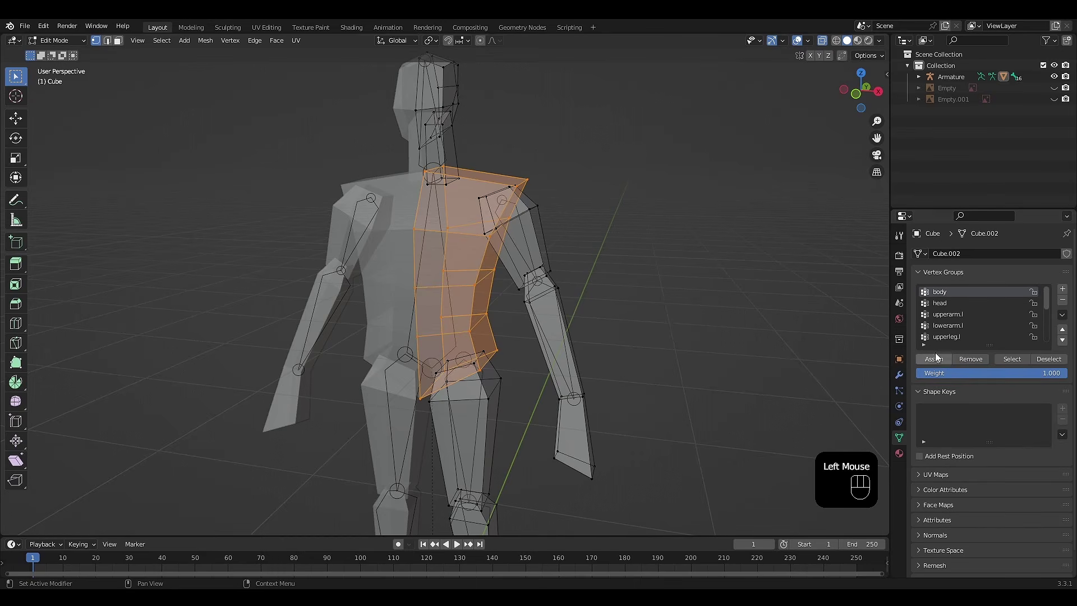
Deselect the torso, select the body vertex group's vertices and check which geometry it covers.
{"action": "left_click", "coordinate": [752, 275]}
{"action": "scroll", "coordinate": [751, 275], "scroll_direction": "down", "scroll_amount": 2}
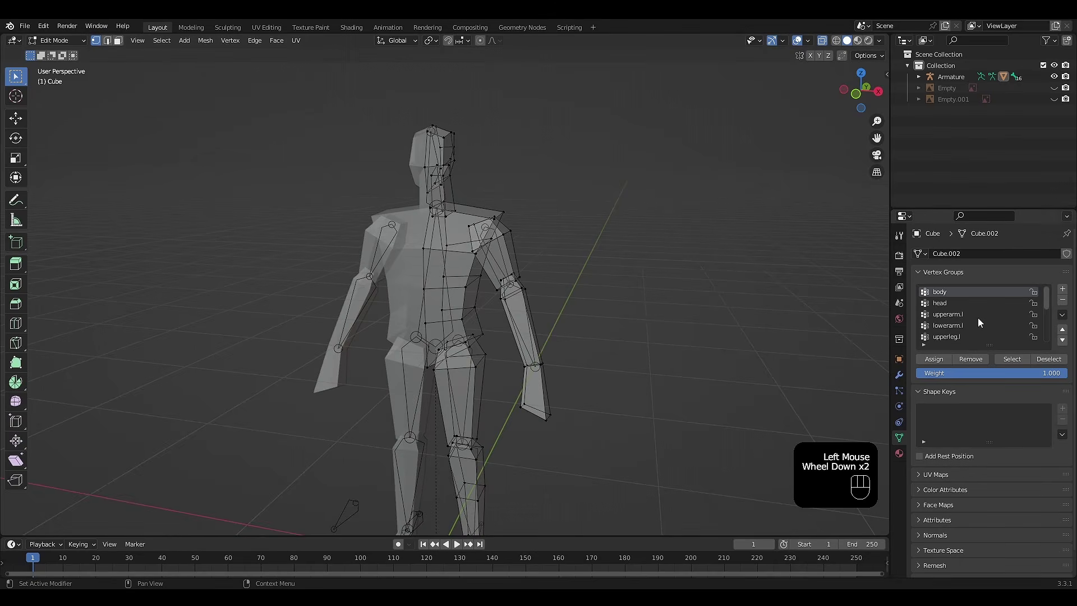
{"action": "scroll", "coordinate": [984, 318], "scroll_direction": "down", "scroll_amount": 2}
{"action": "scroll", "coordinate": [985, 318], "scroll_direction": "up", "scroll_amount": 3}
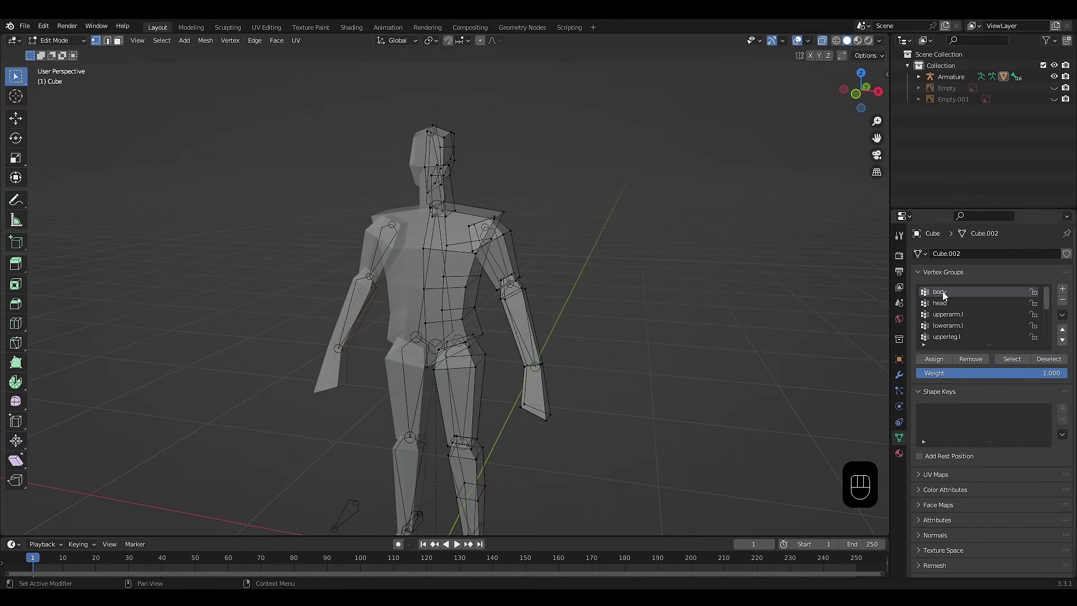
{"action": "left_click", "coordinate": [1013, 359]}
{"action": "middle_click_drag", "start_coordinate": [729, 314], "coordinate": [722, 280], "text": "shift"}
{"action": "middle_click_drag", "start_coordinate": [722, 281], "coordinate": [654, 298]}
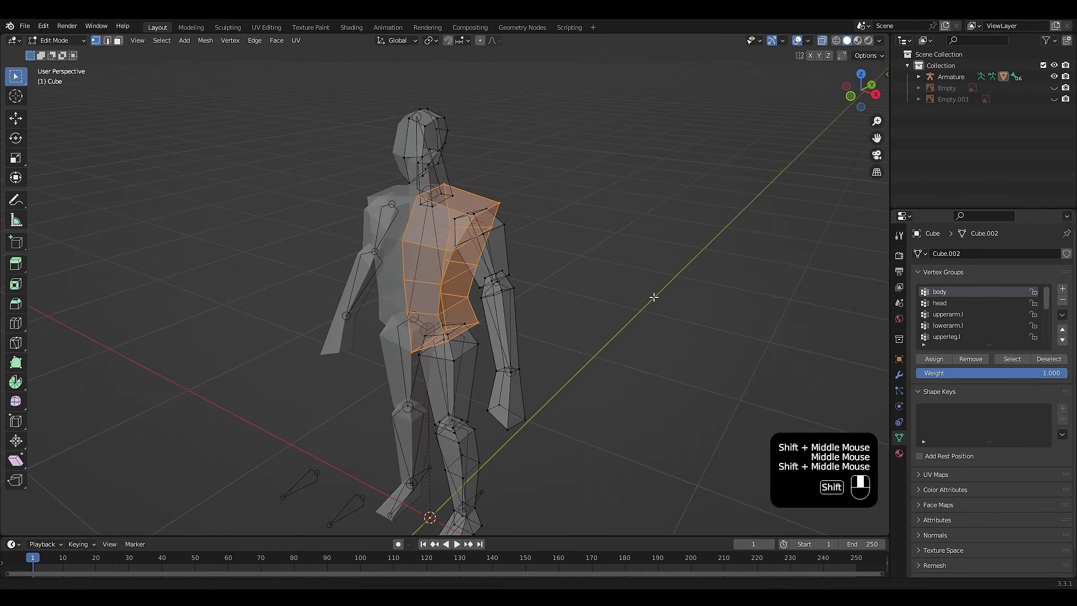
Clear the torso selection, select the linked head and neck geometry and assign it to the head vertex group with weight 1.000.
{"action": "scroll", "coordinate": [654, 297], "scroll_direction": "up", "scroll_amount": 1}
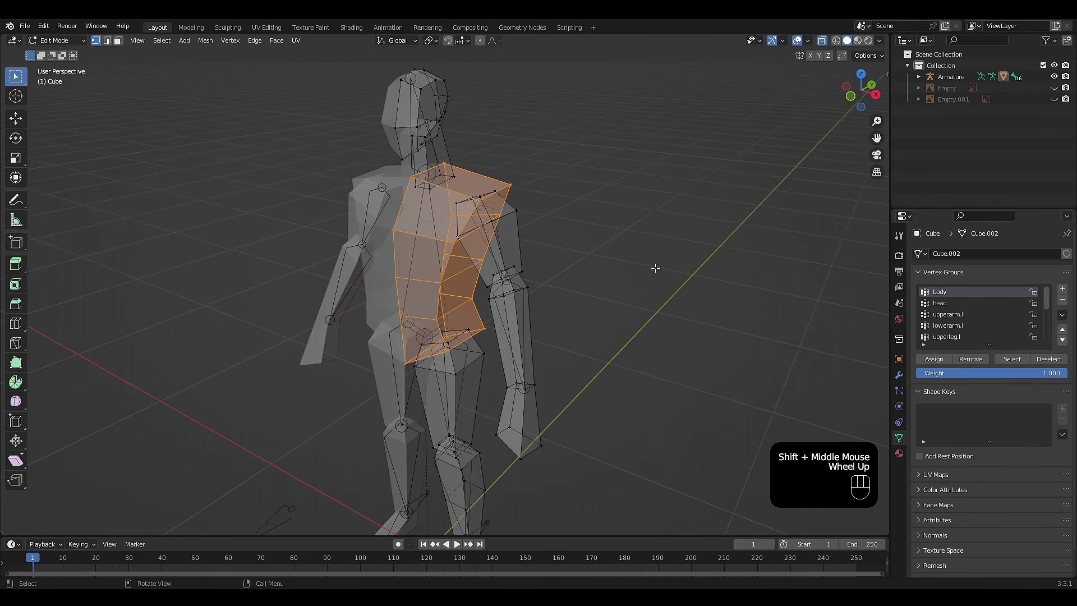
{"action": "middle_click_drag", "start_coordinate": [584, 259], "coordinate": [613, 250]}
{"action": "left_click", "coordinate": [610, 250]}
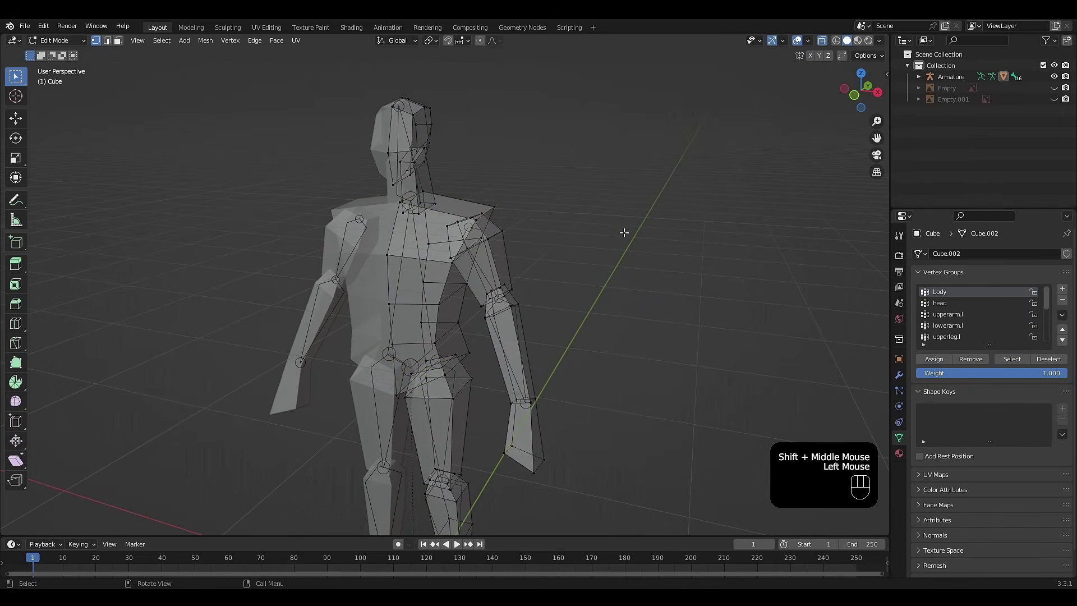
{"action": "middle_click_drag", "start_coordinate": [534, 163], "coordinate": [608, 192], "text": "shift"}
{"action": "scroll", "coordinate": [599, 218], "scroll_direction": "up", "scroll_amount": 2}
{"action": "scroll", "coordinate": [607, 191], "scroll_direction": "up", "scroll_amount": 2}
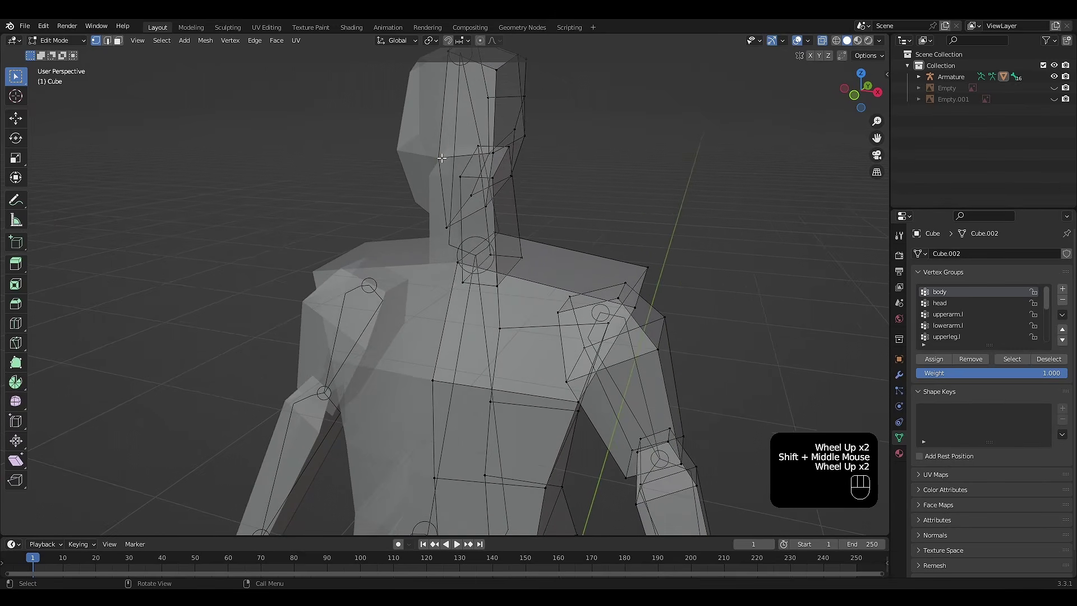
{"action": "key", "text": "l"}
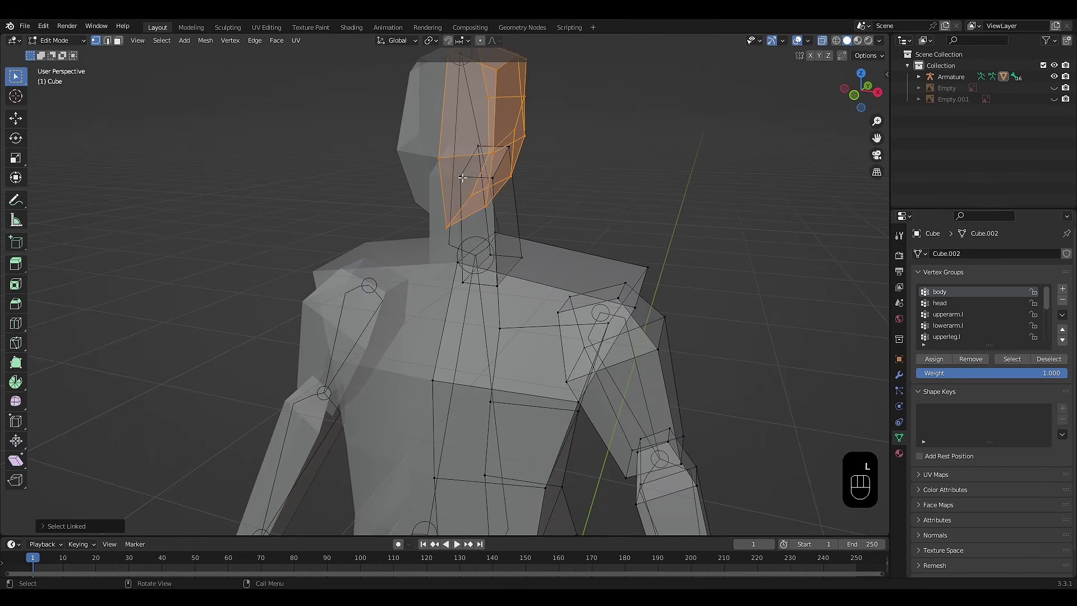
{"action": "key", "text": "l"}
{"action": "left_click", "coordinate": [945, 305]}
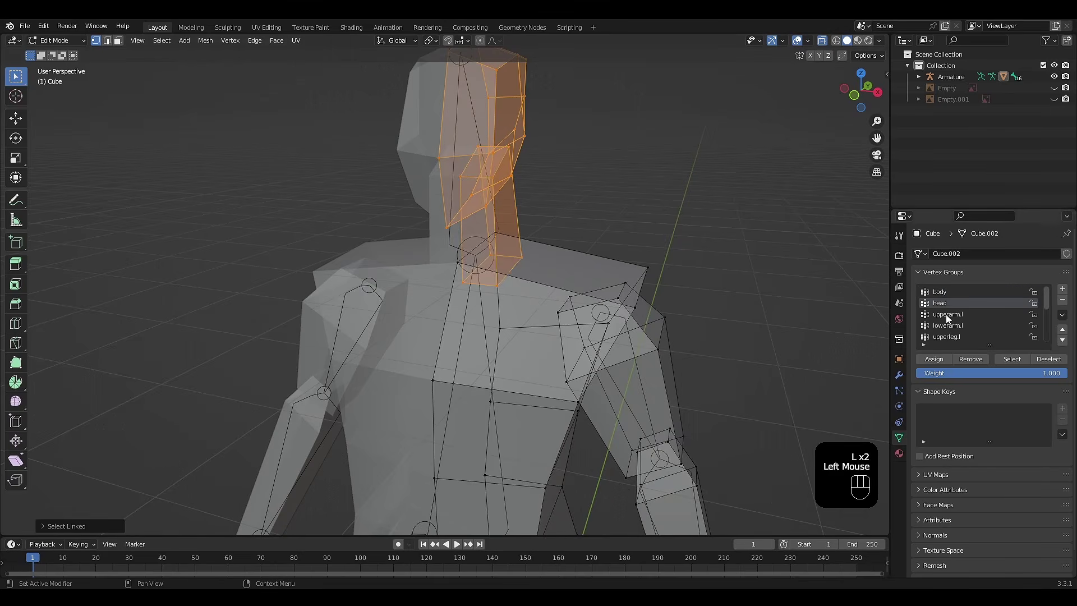
{"action": "left_click", "coordinate": [933, 359]}
{"action": "left_click", "coordinate": [759, 372]}
Select the linked left upper arm geometry and assign it to the upperarm.l vertex group.
{"action": "middle_click_drag", "start_coordinate": [760, 372], "coordinate": [548, 125], "text": "shift"}
{"action": "key", "text": "l"}
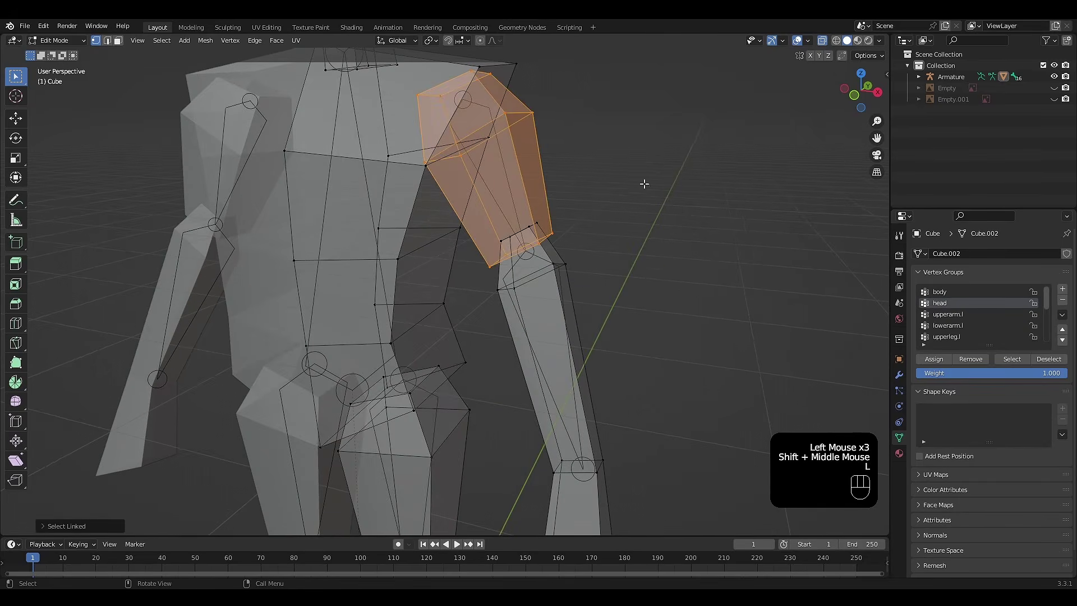
{"action": "left_click", "coordinate": [956, 314]}
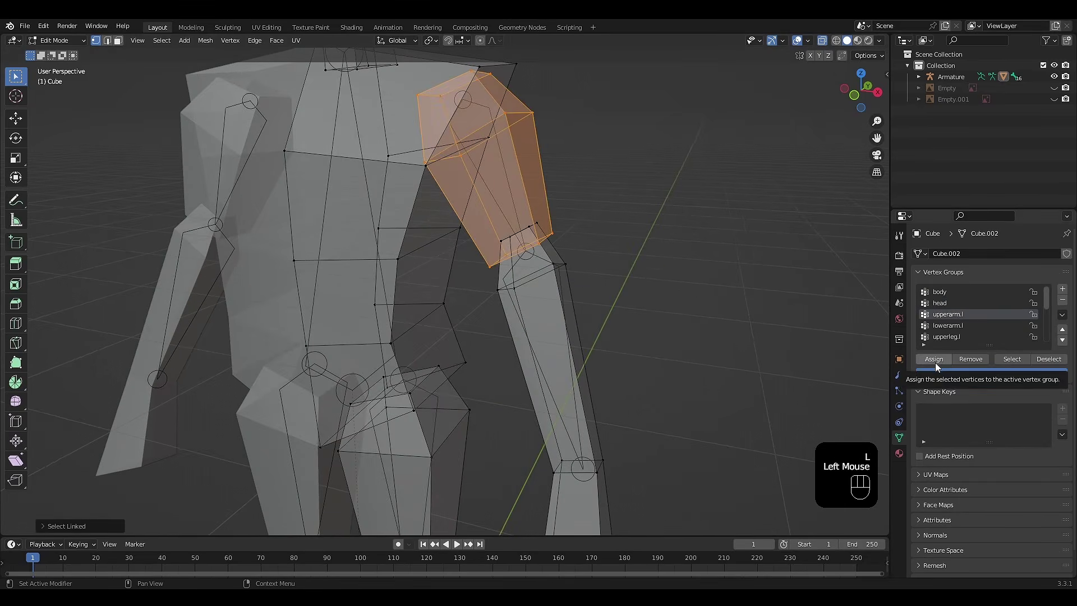
{"action": "left_click", "coordinate": [935, 362]}
{"action": "left_click", "coordinate": [754, 349]}
Select the linked left forearm and hand geometry and assign it to the lowerarm.l vertex group.
{"action": "middle_click_drag", "start_coordinate": [752, 352], "coordinate": [680, 259], "text": "shift"}
{"action": "key", "text": "l"}
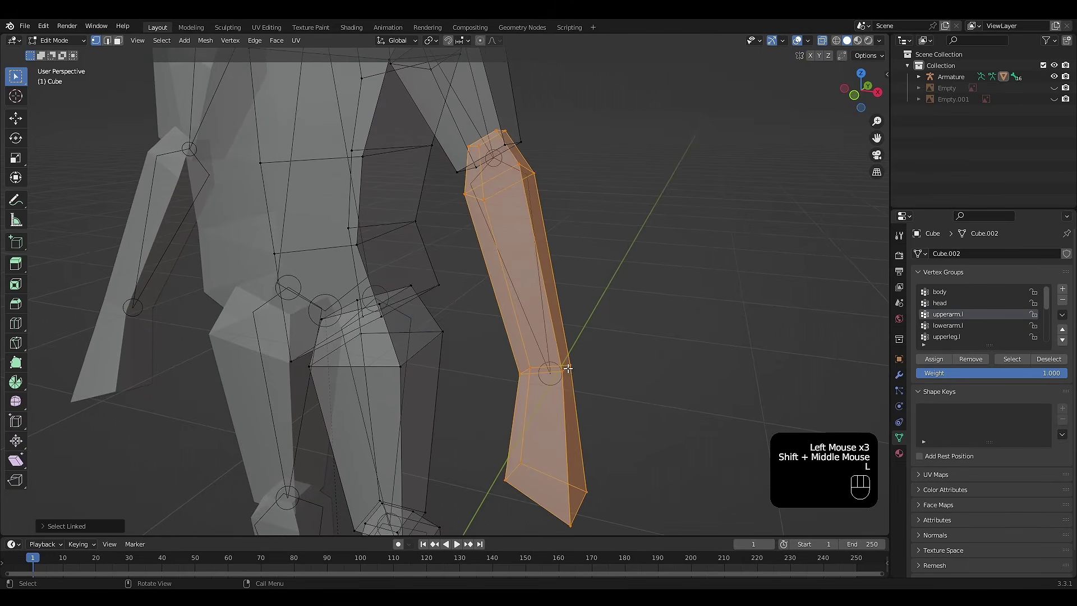
{"action": "left_click", "coordinate": [972, 328]}
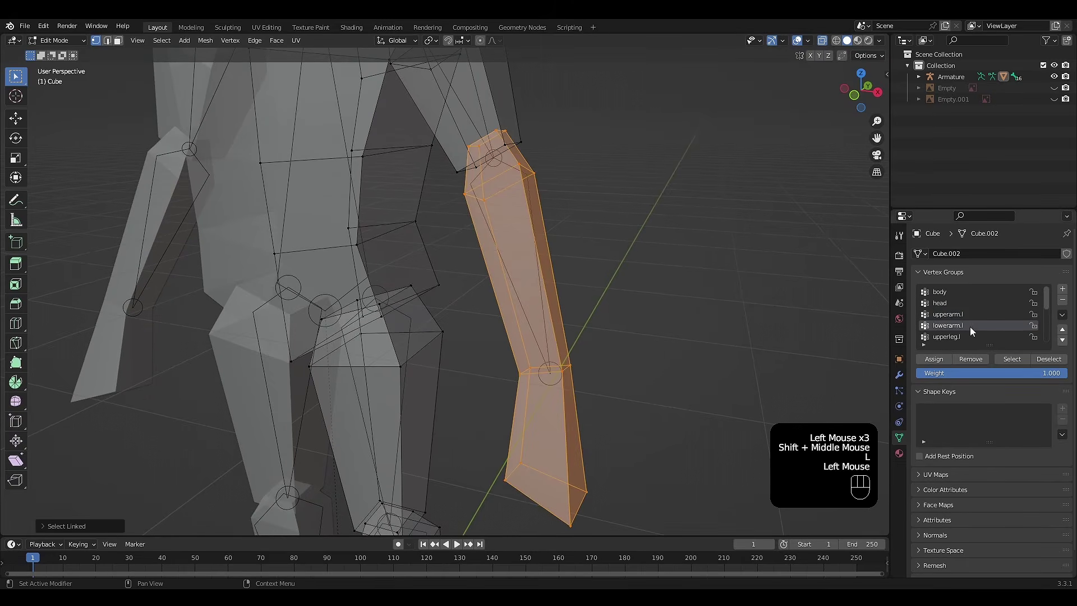
{"action": "left_click", "coordinate": [945, 360]}
{"action": "left_click", "coordinate": [743, 344]}
Select the linked left thigh geometry and assign it to the upperleg.l vertex group.
{"action": "middle_click_drag", "start_coordinate": [743, 344], "coordinate": [566, 218], "text": "shift"}
{"action": "key", "text": "l"}
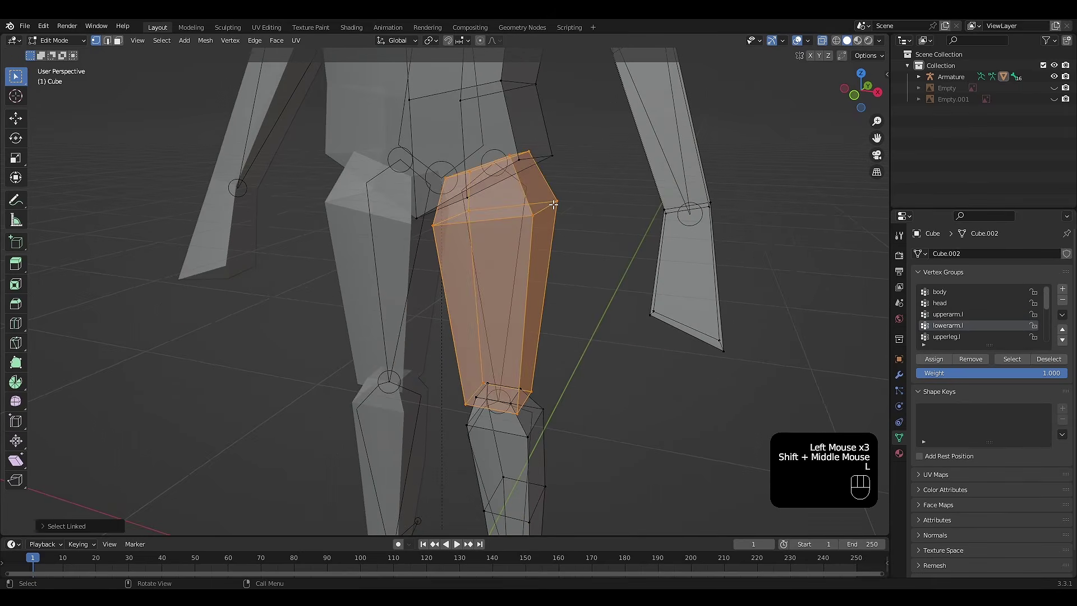
{"action": "left_click", "coordinate": [961, 337]}
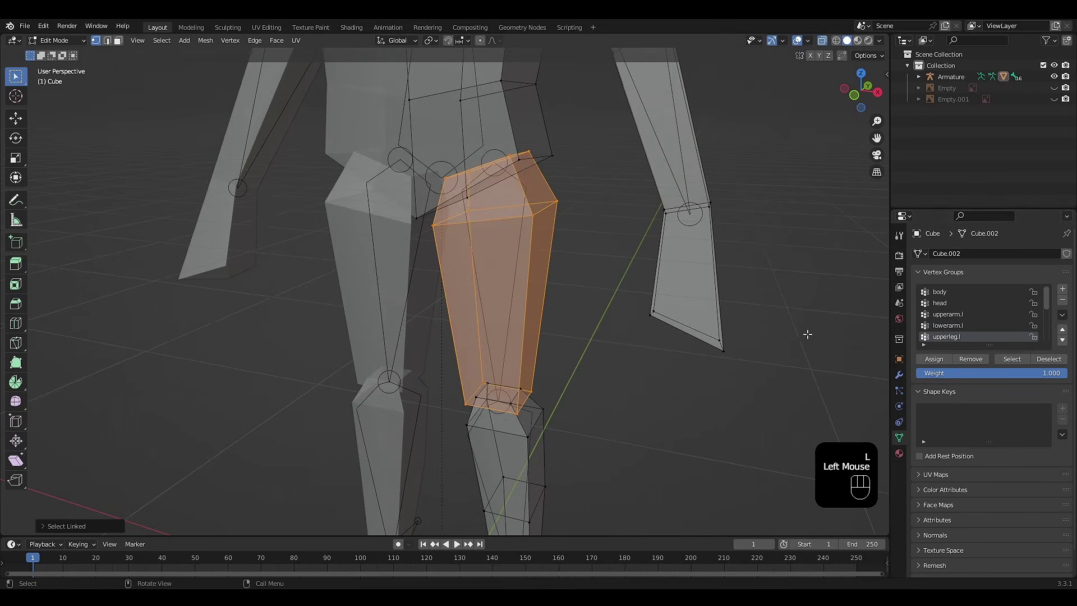
{"action": "left_click", "coordinate": [804, 332]}
{"action": "left_click", "coordinate": [1010, 358]}
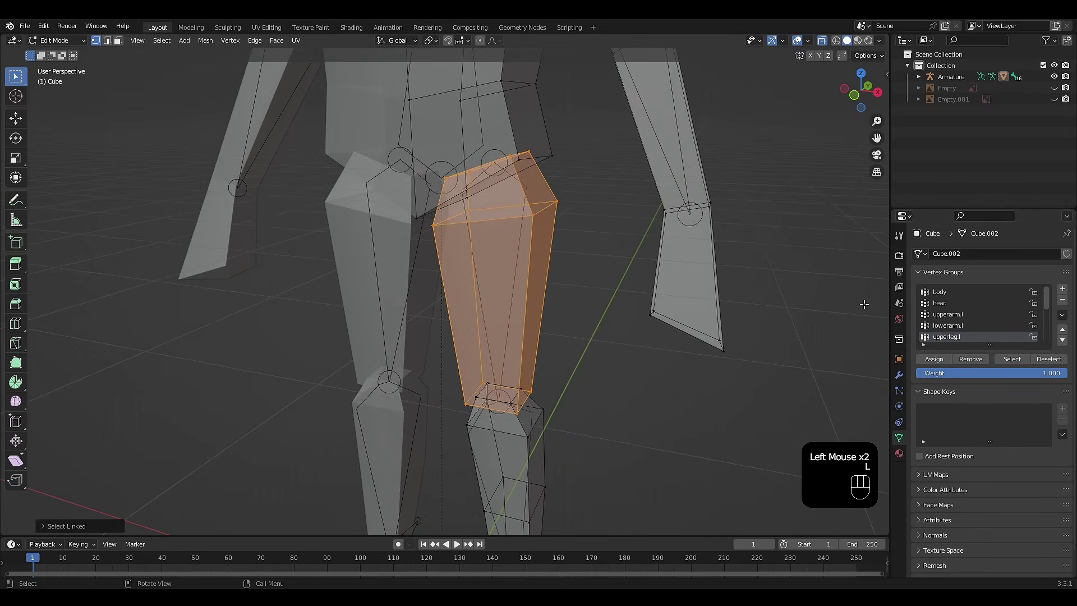
{"action": "left_click", "coordinate": [769, 361]}
Select the linked left lower leg, remove the foot's vertices from the selection and assign the rest to the lowerleg.l vertex group.
{"action": "middle_click_drag", "start_coordinate": [681, 440], "coordinate": [601, 193], "text": "shift"}
{"action": "key", "text": "l"}
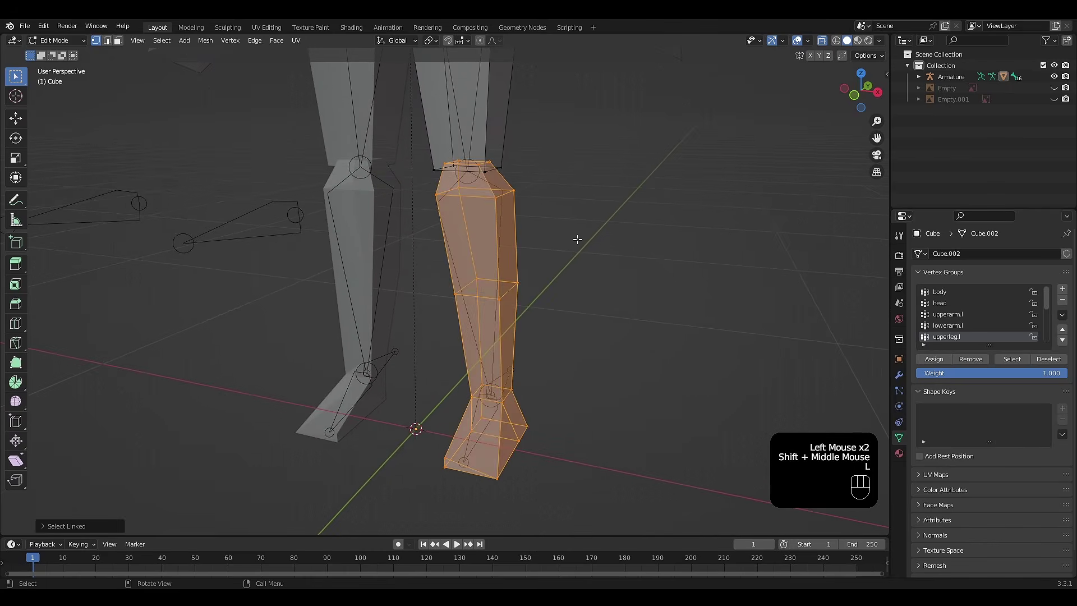
{"action": "middle_click_drag", "start_coordinate": [572, 368], "coordinate": [579, 320], "text": "shift"}
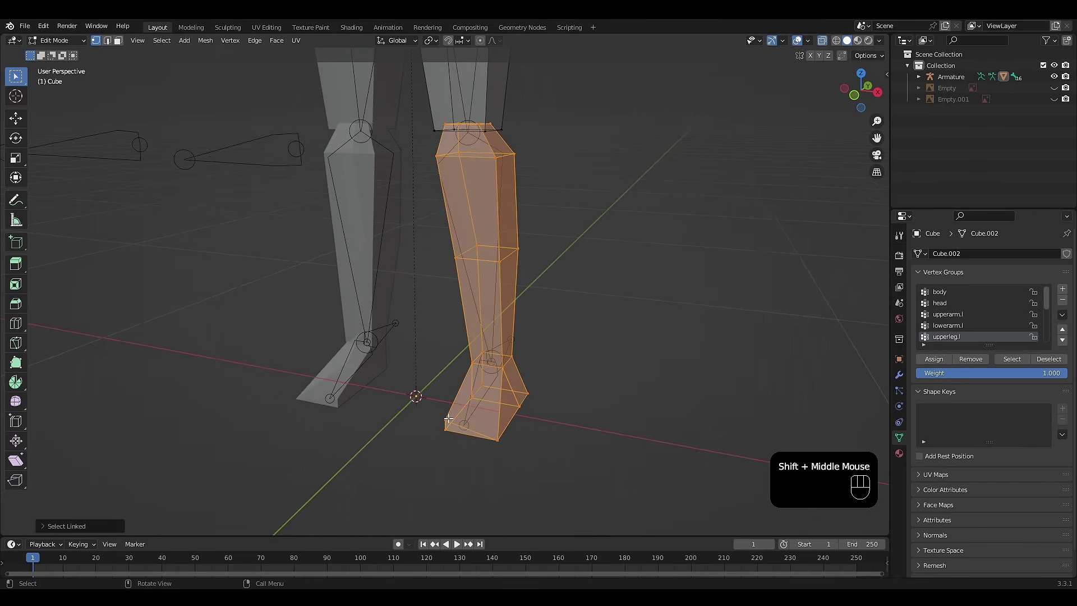
{"action": "scroll", "coordinate": [575, 416], "scroll_direction": "up", "scroll_amount": 2}
{"action": "middle_click_drag", "start_coordinate": [575, 416], "coordinate": [550, 375], "text": "shift"}
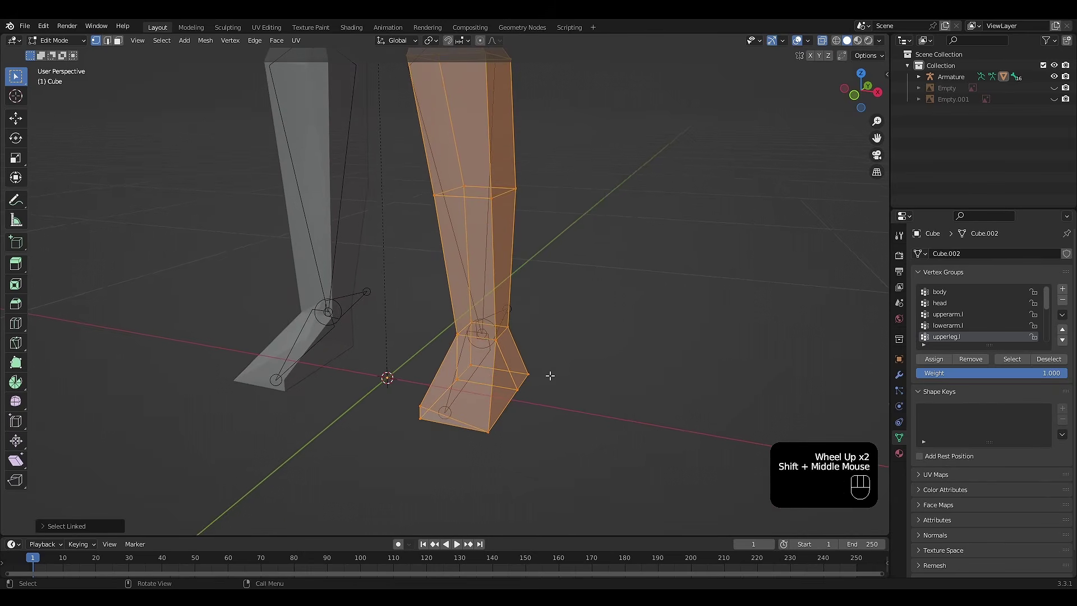
{"action": "left_click", "coordinate": [540, 376], "text": "shift"}
{"action": "left_click", "coordinate": [482, 368], "text": "shift"}
{"action": "left_click", "coordinate": [517, 388], "text": "shift"}
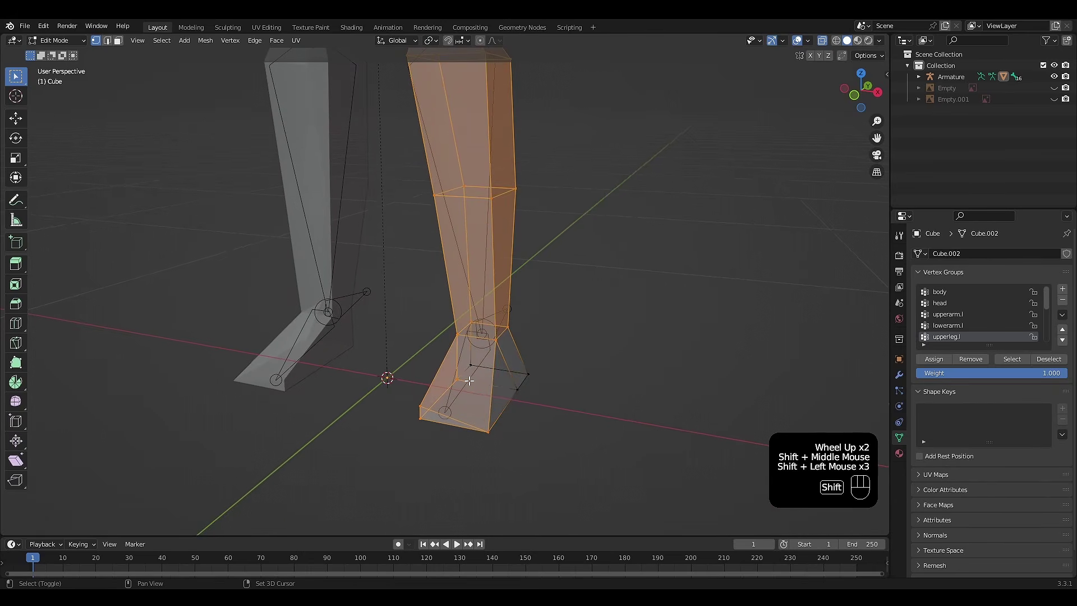
{"action": "left_click", "coordinate": [469, 380], "text": "shift"}
{"action": "left_click", "coordinate": [488, 432], "text": "shift"}
{"action": "left_click", "coordinate": [423, 416], "text": "shift"}
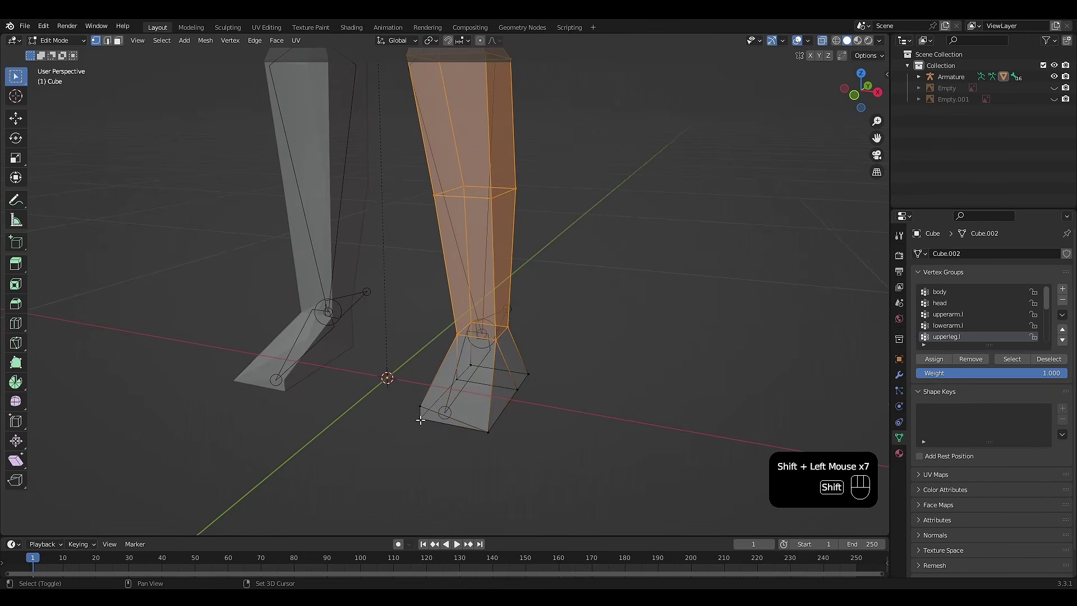
{"action": "scroll", "coordinate": [985, 331], "scroll_direction": "down", "scroll_amount": 1}
{"action": "left_click", "coordinate": [964, 337]}
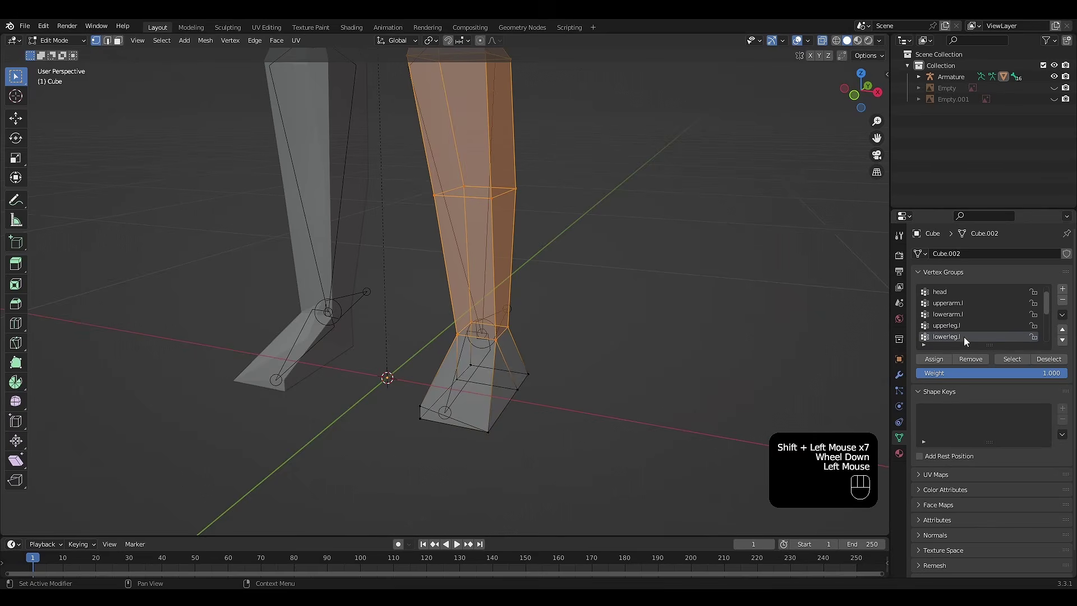
{"action": "left_click", "coordinate": [949, 359]}
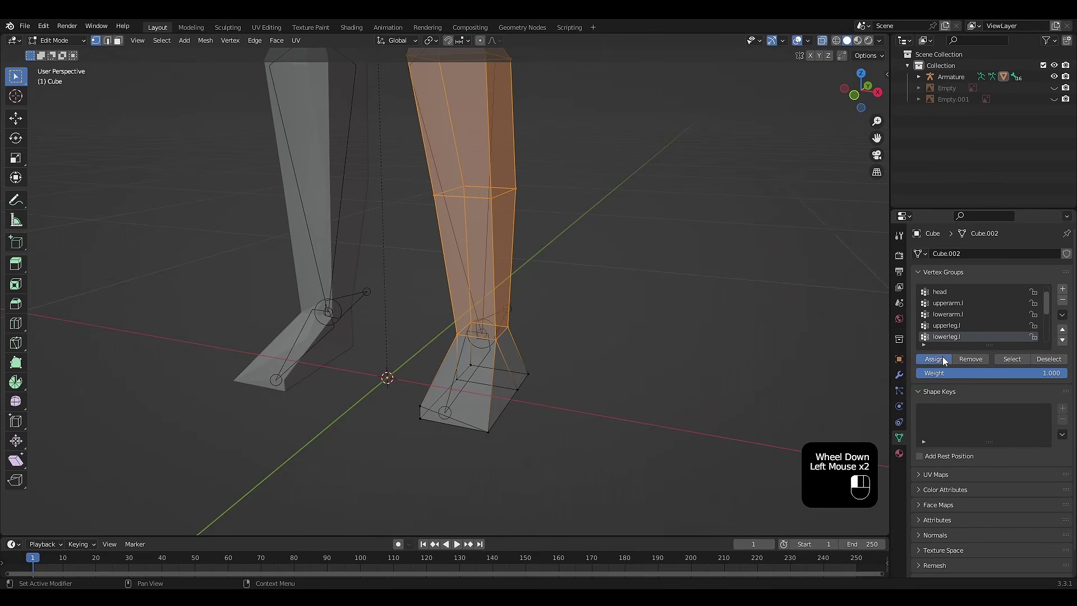
{"action": "left_click", "coordinate": [596, 370]}
Box-select the left foot's vertices below the ankle and assign them to the foot.l vertex group.
{"action": "left_click_drag", "start_coordinate": [406, 356], "coordinate": [561, 450]}
{"action": "scroll", "coordinate": [975, 325], "scroll_direction": "down", "scroll_amount": 2}
{"action": "left_click", "coordinate": [973, 325]}
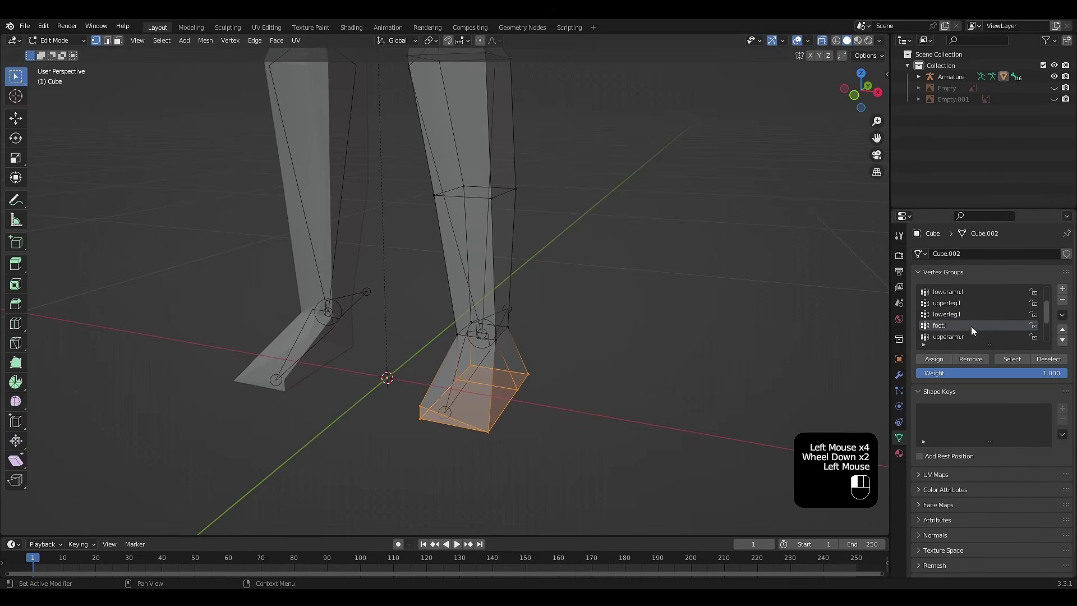
{"action": "left_click", "coordinate": [944, 362]}
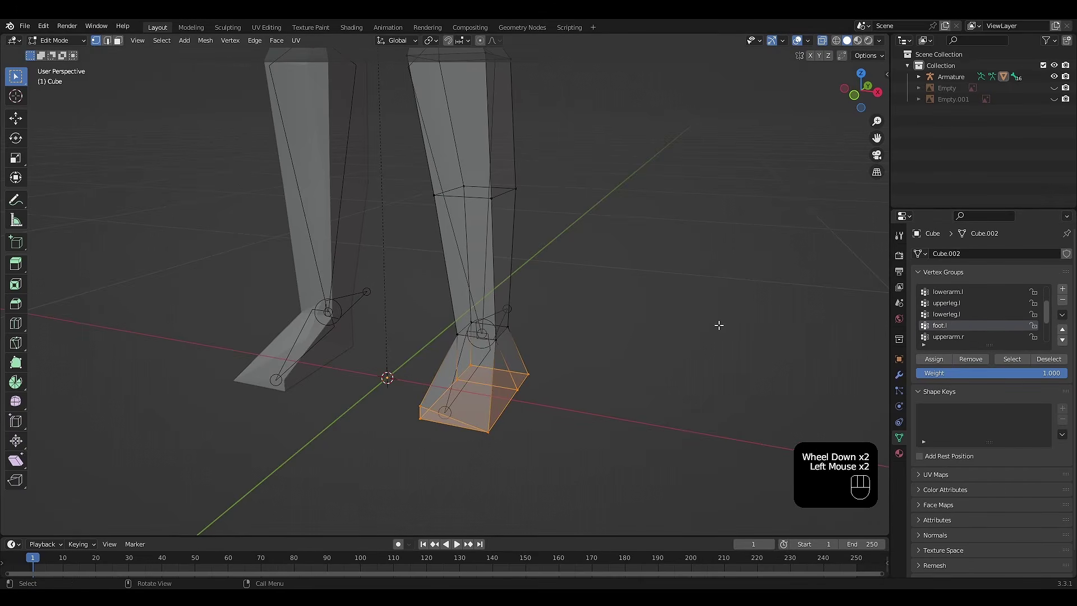
Turn off X-ray display and return the Cube mesh to Object Mode.
{"action": "scroll", "coordinate": [716, 322], "scroll_direction": "down", "scroll_amount": 3}
{"action": "middle_click_drag", "start_coordinate": [638, 211], "coordinate": [666, 356], "text": "shift"}
{"action": "scroll", "coordinate": [620, 225], "scroll_direction": "down", "scroll_amount": 2}
{"action": "middle_click_drag", "start_coordinate": [620, 225], "coordinate": [635, 285], "text": "shift"}
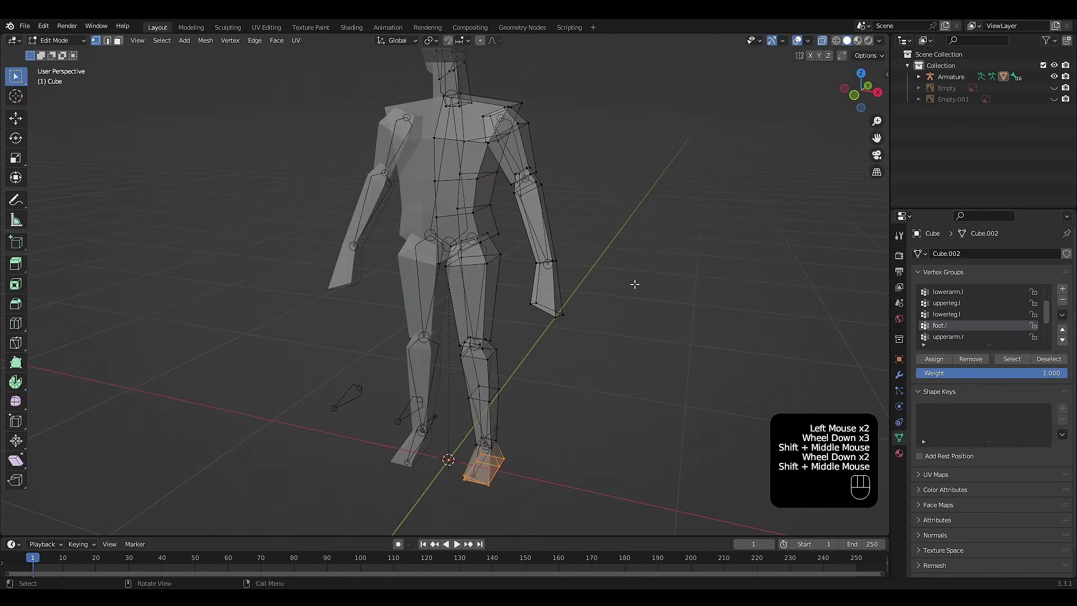
{"action": "key", "text": "alt+z"}
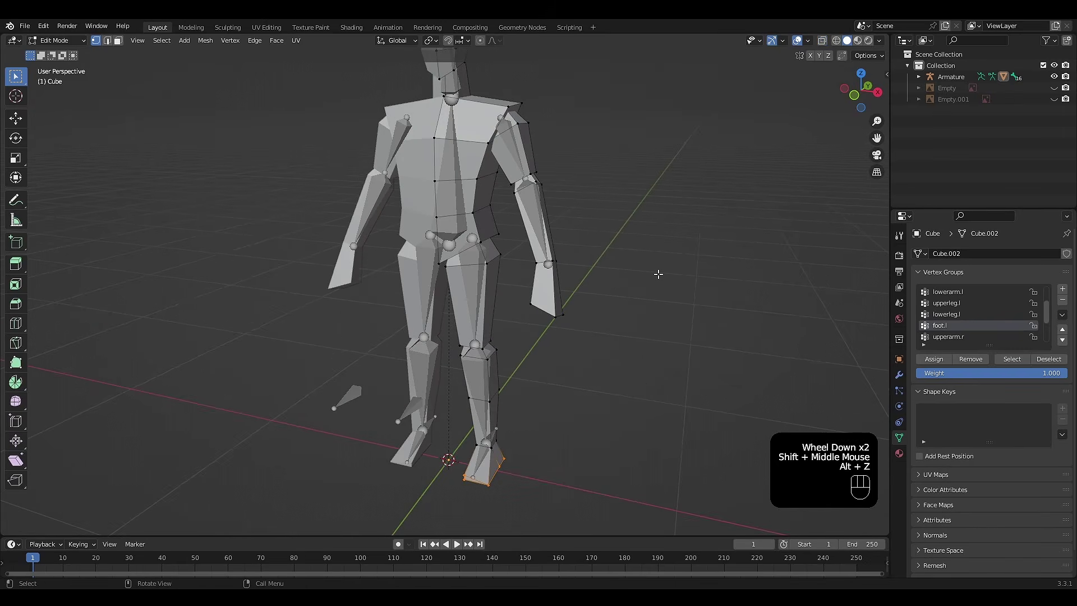
{"action": "key", "text": "Tab"}
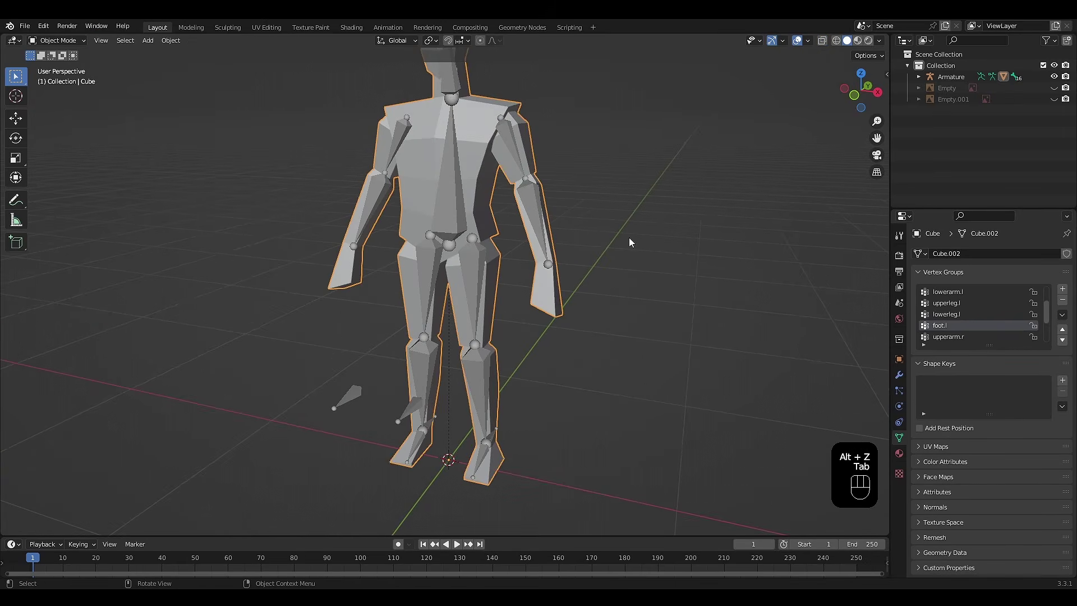
Select the Armature and switch it to Pose Mode.
{"action": "middle_click_drag", "start_coordinate": [628, 237], "coordinate": [631, 271], "text": "shift"}
{"action": "left_click", "coordinate": [456, 232]}
{"action": "left_click", "coordinate": [61, 41]}
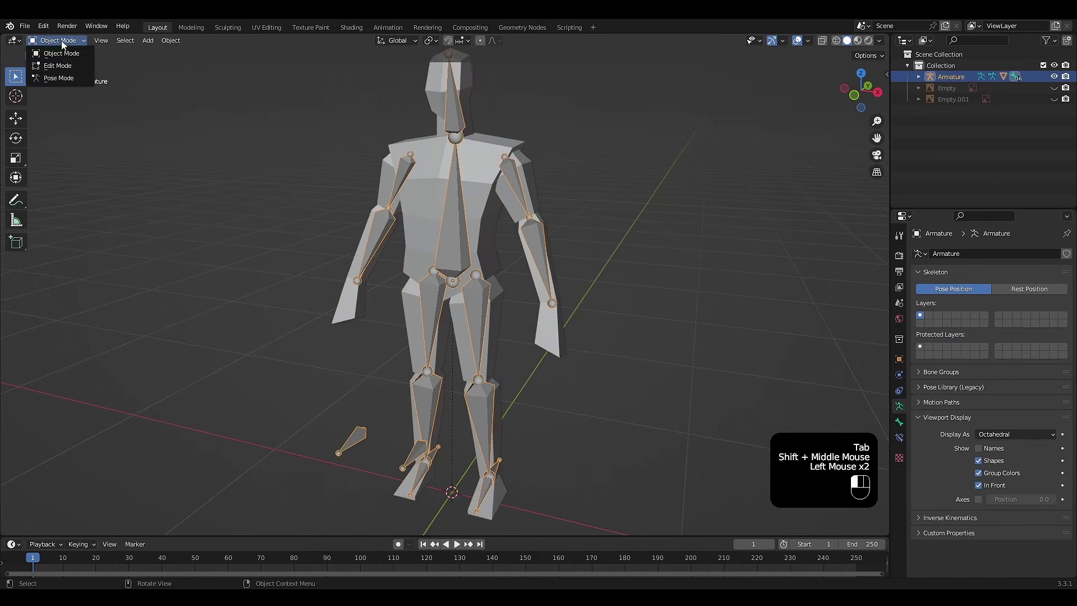
{"action": "left_click", "coordinate": [76, 75]}
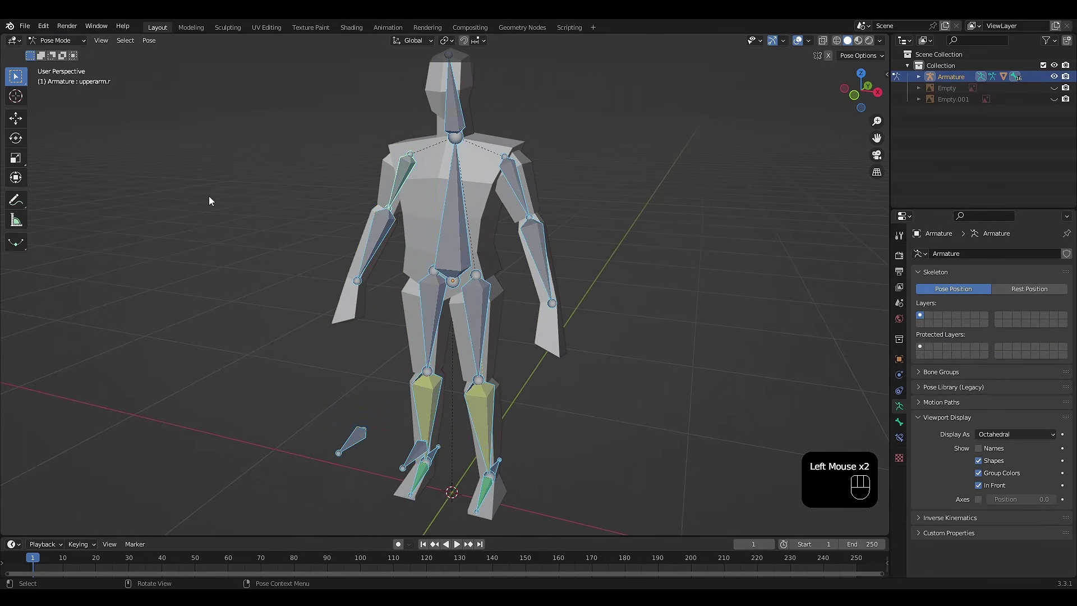
{"action": "middle_click_drag", "start_coordinate": [209, 197], "coordinate": [280, 201], "text": "shift"}
Try rotating the left and right upper arm bones to test how the mesh follows, cancelling each rotation.
{"action": "left_click", "coordinate": [524, 196]}
{"action": "key", "text": "r"}
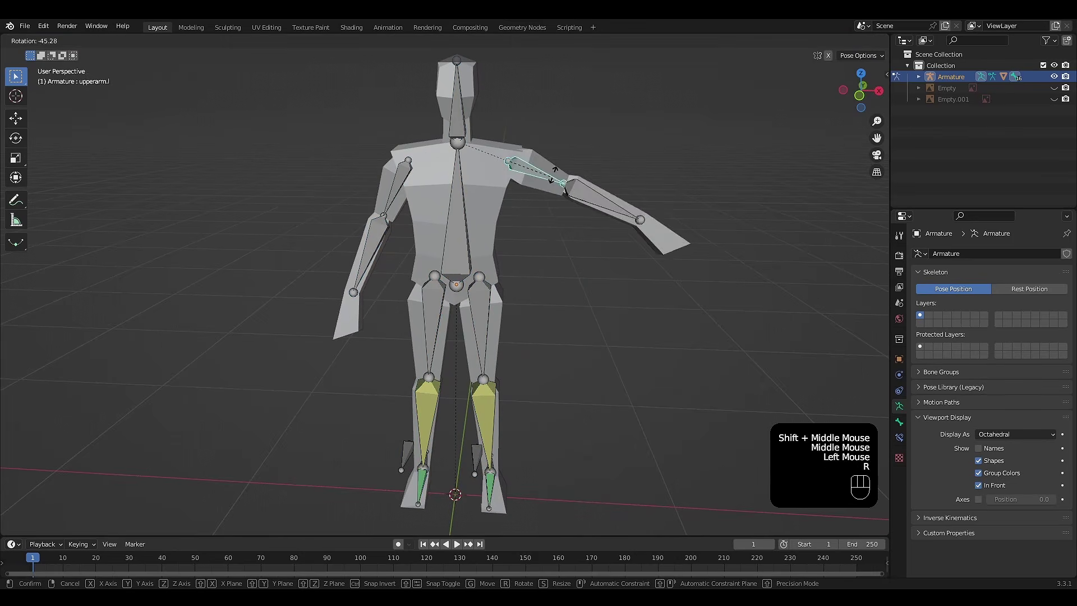
{"action": "right_click", "coordinate": [530, 191]}
{"action": "right_click", "coordinate": [374, 163]}
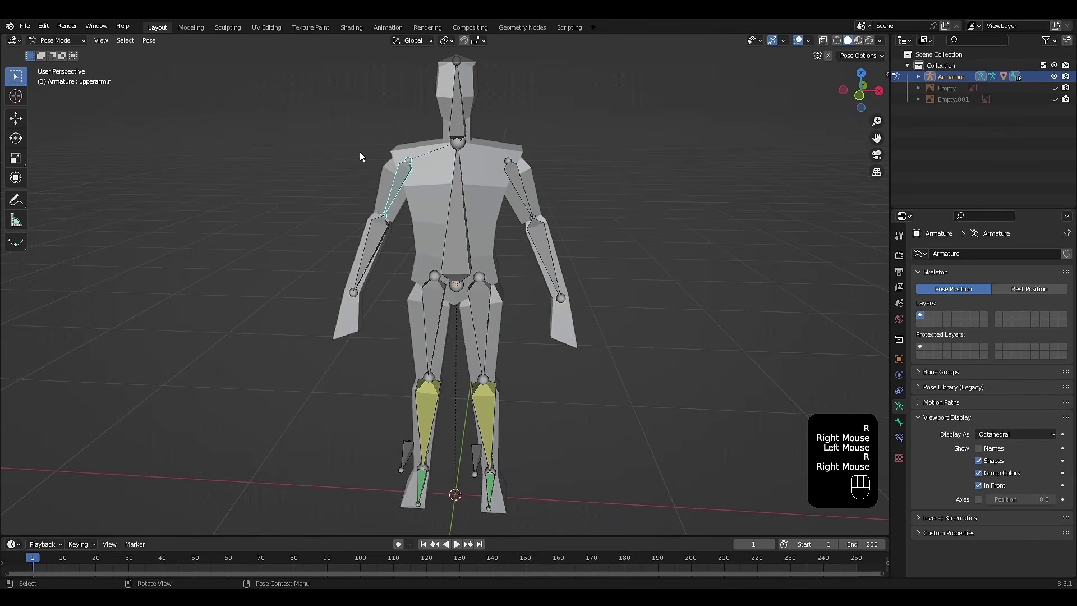
Try moving the body bone along Z and rotating the head bone to test the deformation, cancelling both transforms.
{"action": "left_click", "coordinate": [470, 231]}
{"action": "key", "text": "g"}
{"action": "key", "text": "z"}
{"action": "right_click", "coordinate": [462, 260]}
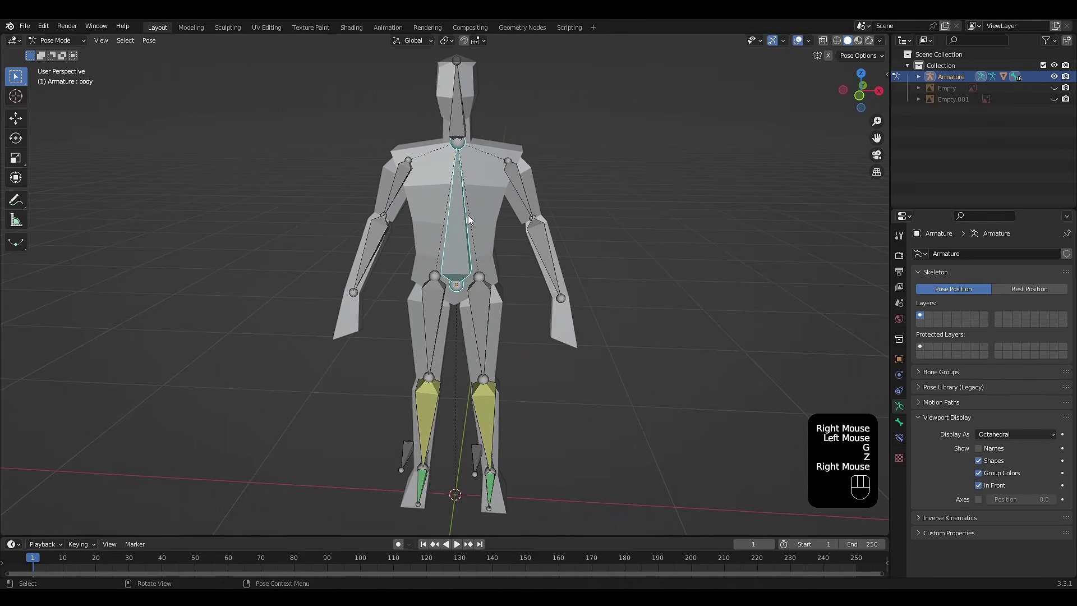
{"action": "left_click", "coordinate": [458, 112]}
{"action": "key", "text": "r"}
{"action": "right_click", "coordinate": [430, 106]}
{"action": "middle_click_drag", "start_coordinate": [589, 209], "coordinate": [550, 210], "text": "shift"}
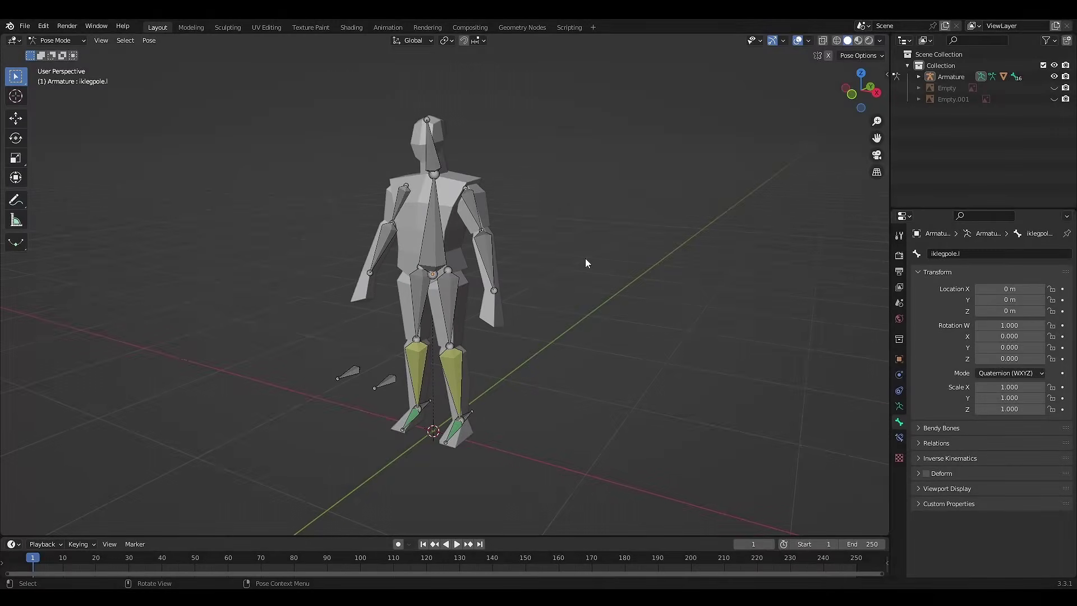
Open the Animation workspace and frame the character in both 3D viewports.
{"action": "left_click", "coordinate": [392, 28]}
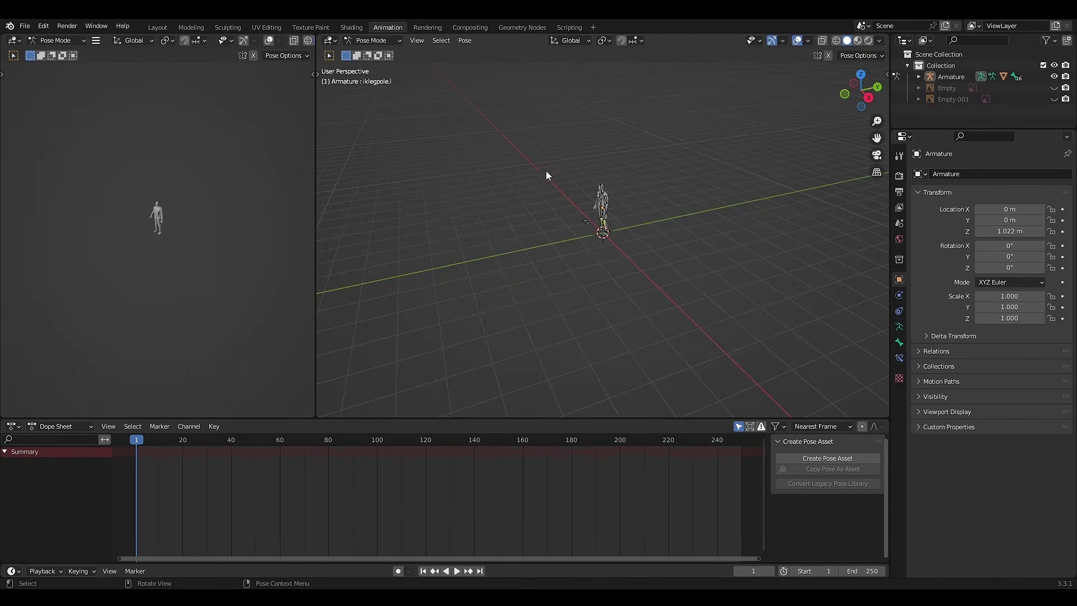
{"action": "middle_click_drag", "start_coordinate": [549, 190], "coordinate": [625, 212]}
{"action": "scroll", "coordinate": [601, 173], "scroll_direction": "up", "scroll_amount": 4}
{"action": "scroll", "coordinate": [221, 188], "scroll_direction": "up", "scroll_amount": 7}
{"action": "middle_click_drag", "start_coordinate": [218, 145], "coordinate": [219, 186], "text": "shift"}
{"action": "scroll", "coordinate": [220, 186], "scroll_direction": "up", "scroll_amount": 2}
{"action": "mouse_move", "coordinate": [221, 185]}
{"action": "middle_mouse_down", "text": "shift"}
{"action": "mouse_move", "coordinate": [235, 168]}
{"action": "mouse_move", "coordinate": [215, 169]}
{"action": "middle_mouse_up", "text": "shift"}
{"action": "scroll", "coordinate": [235, 168], "scroll_direction": "up", "scroll_amount": 1}
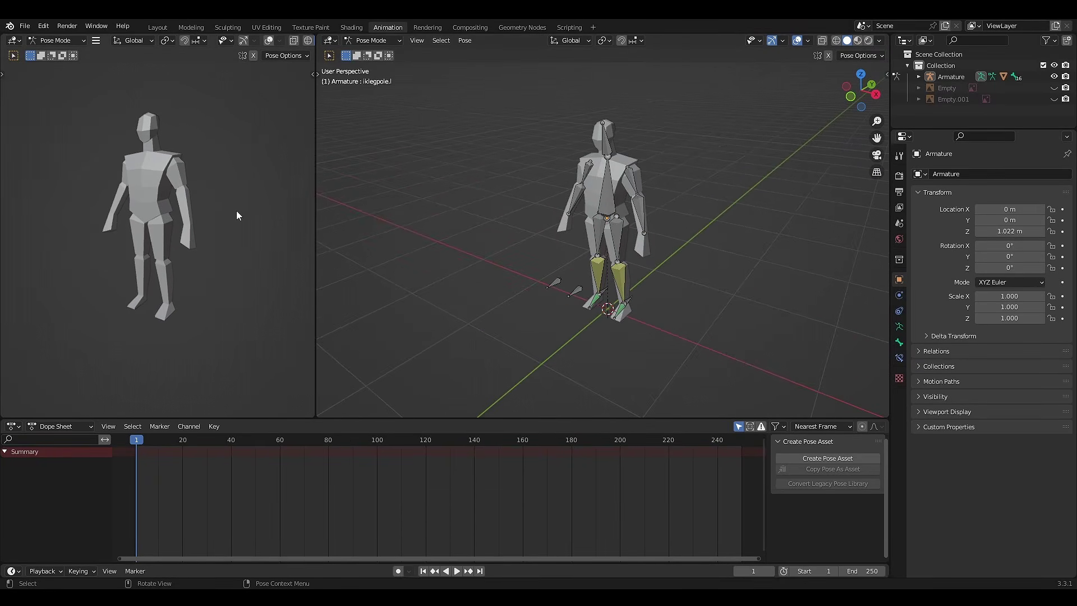
Switch the Dope Sheet to the Action Editor and create a new action named default.
{"action": "left_click", "coordinate": [90, 426]}
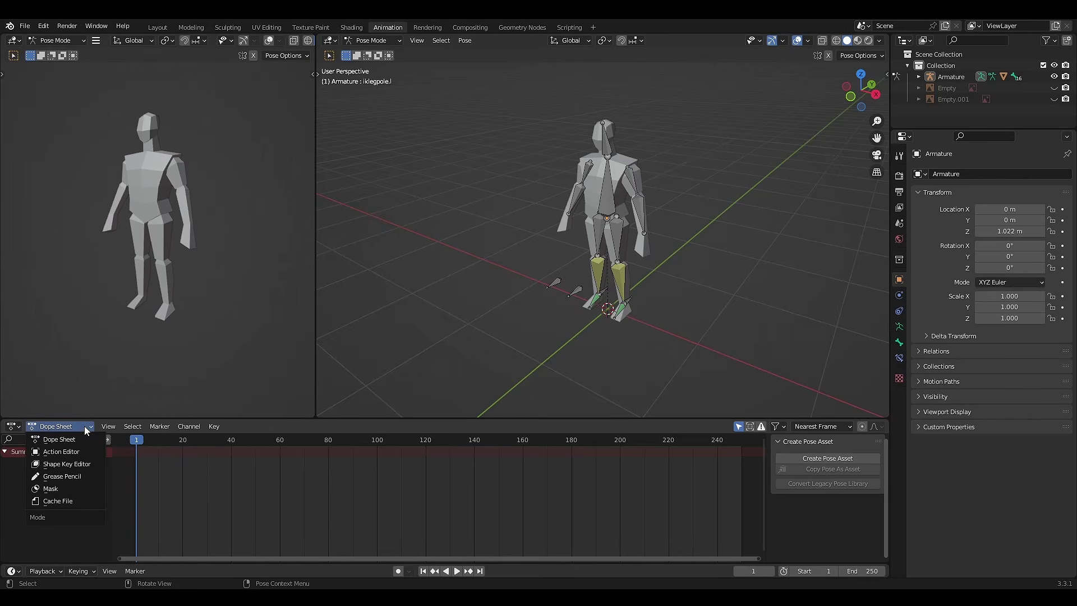
{"action": "left_click", "coordinate": [70, 452]}
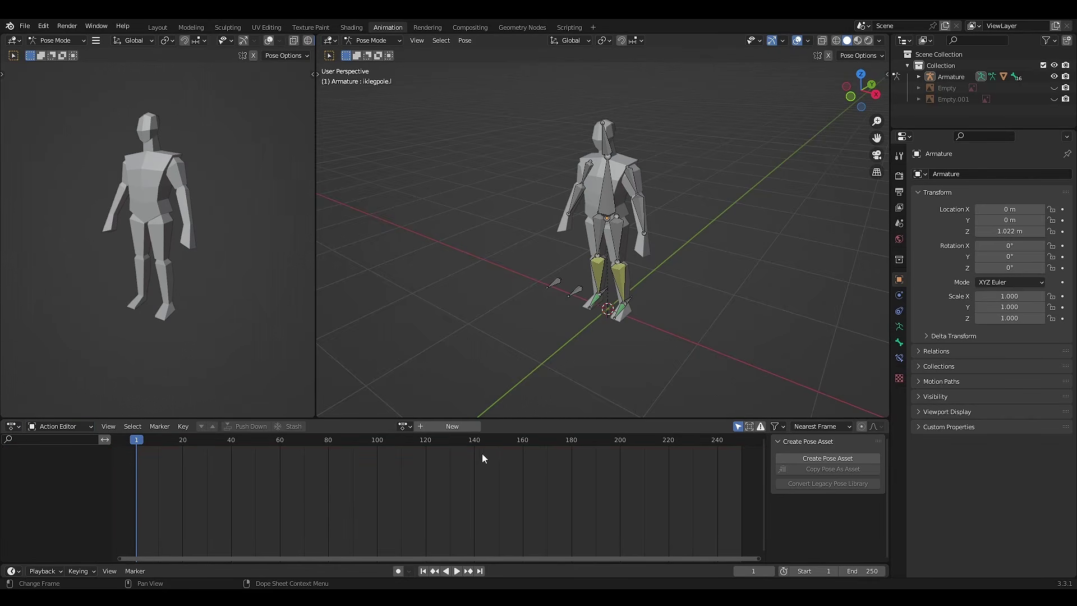
{"action": "left_click", "coordinate": [453, 426]}
{"action": "double_click", "coordinate": [443, 428]}
{"action": "type", "text": "default"}
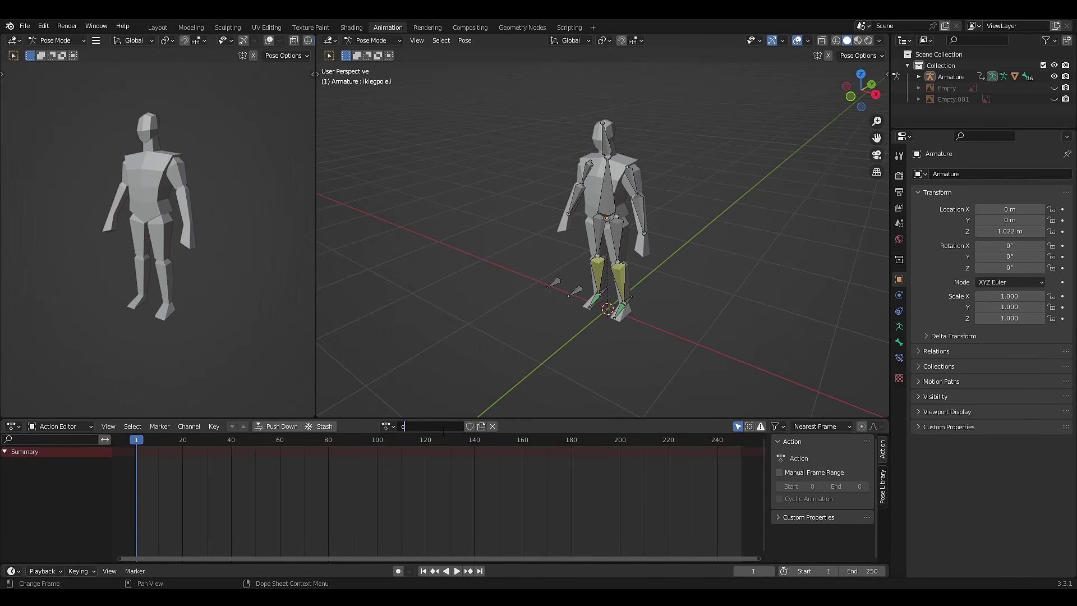
{"action": "key", "text": "Return"}
Insert a Location, Rotation & Scale keyframe for all bones at frame 1, then deselect the bones.
{"action": "middle_click_drag", "start_coordinate": [448, 400], "coordinate": [612, 315]}
{"action": "key", "text": "a"}
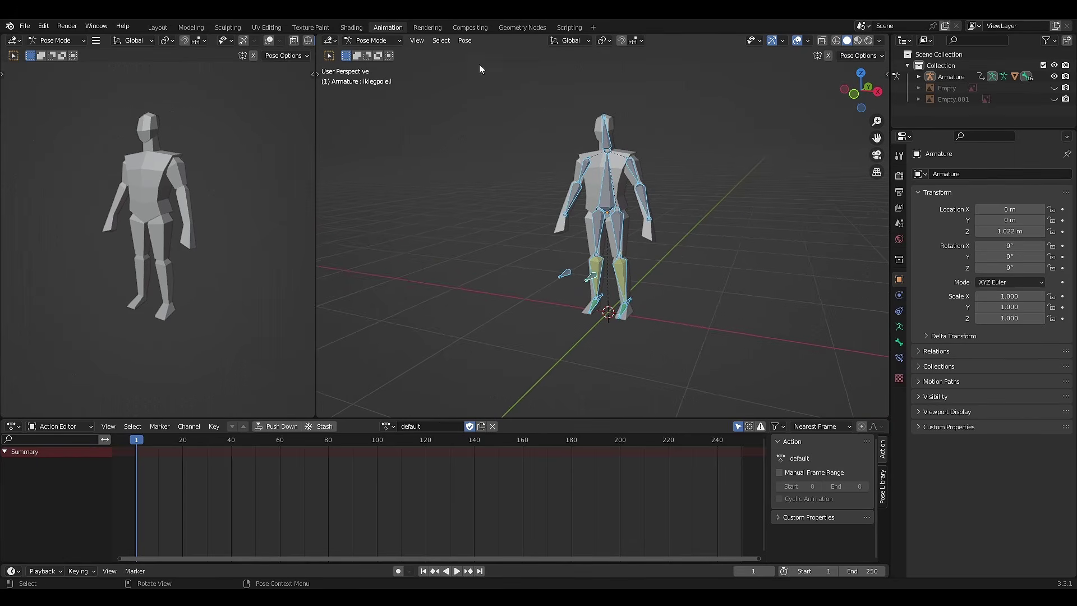
{"action": "key", "text": "i"}
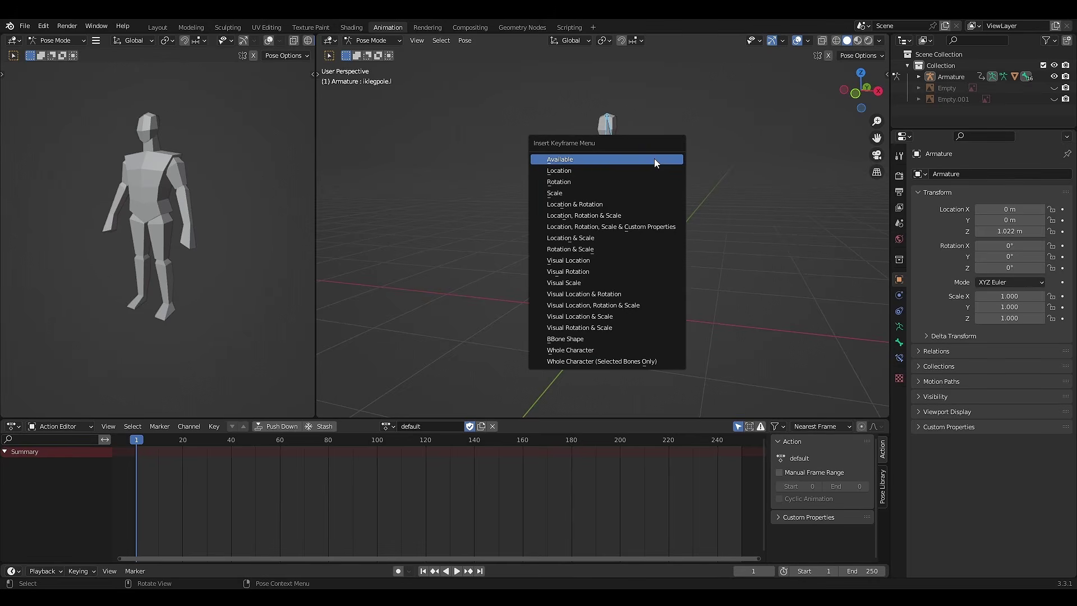
{"action": "left_click", "coordinate": [641, 217]}
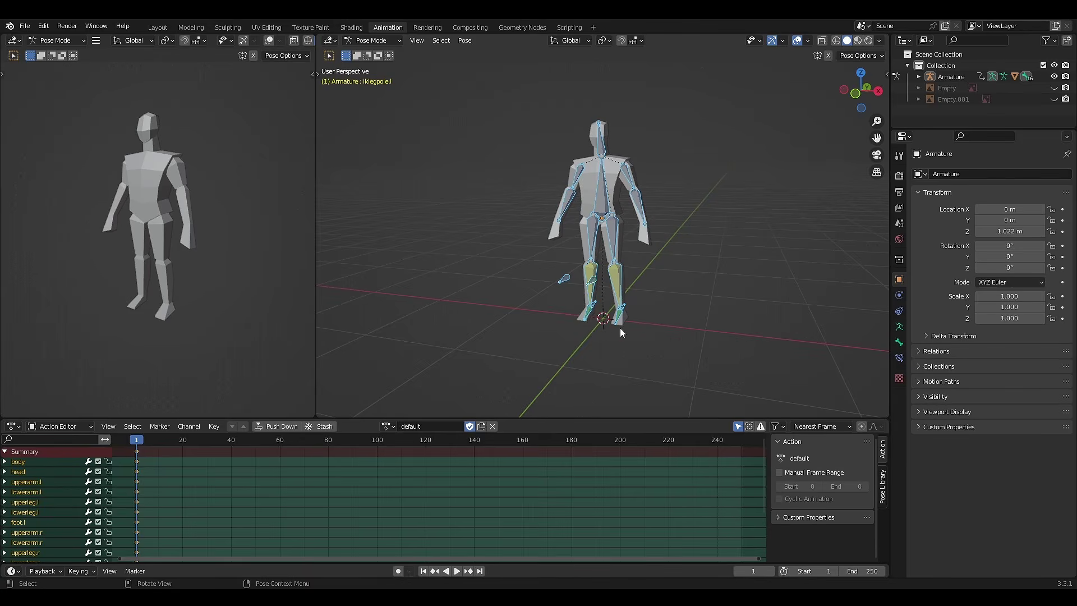
{"action": "left_click", "coordinate": [667, 311]}
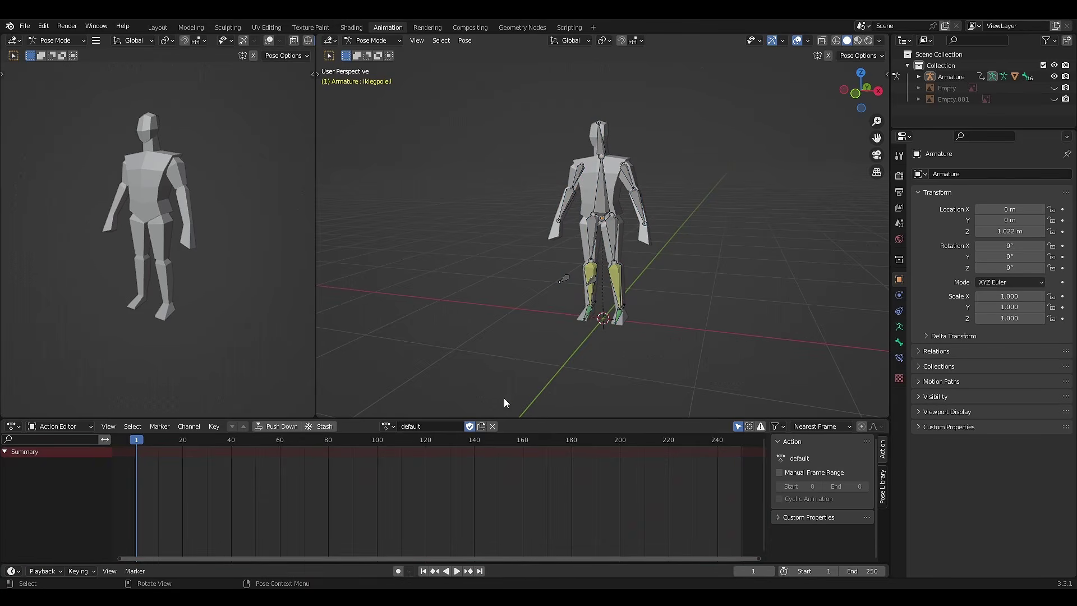
Duplicate the default action, name the copy idle_loop and enable auto keying.
{"action": "left_click", "coordinate": [480, 425]}
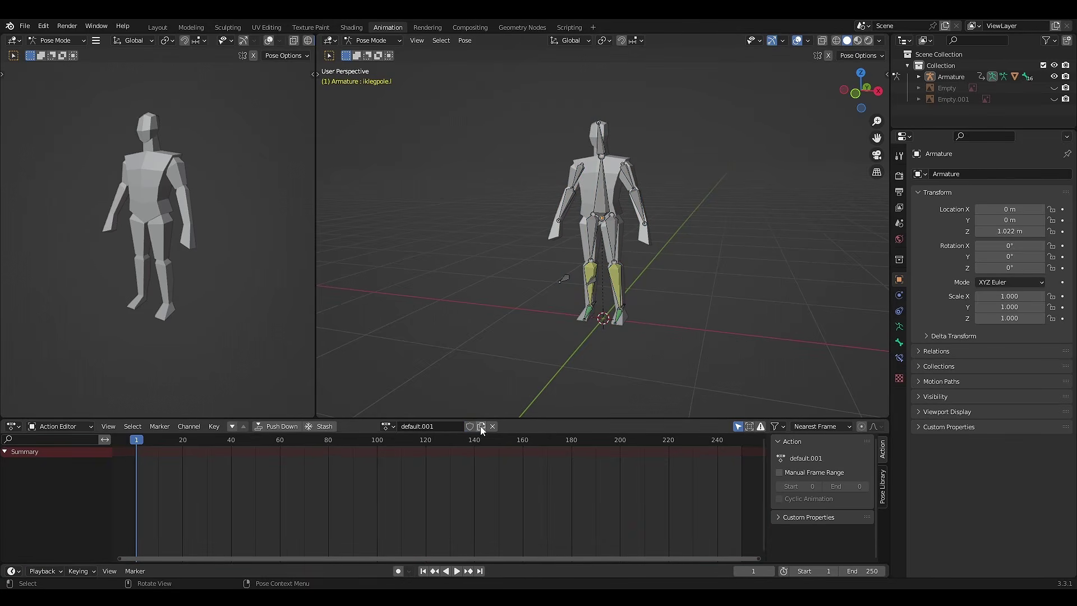
{"action": "double_click", "coordinate": [450, 427]}
{"action": "type", "text": "idle_loop"}
{"action": "key", "text": "Return"}
{"action": "middle_click_drag", "start_coordinate": [488, 387], "coordinate": [608, 343]}
{"action": "scroll", "coordinate": [547, 372], "scroll_direction": "up", "scroll_amount": 2}
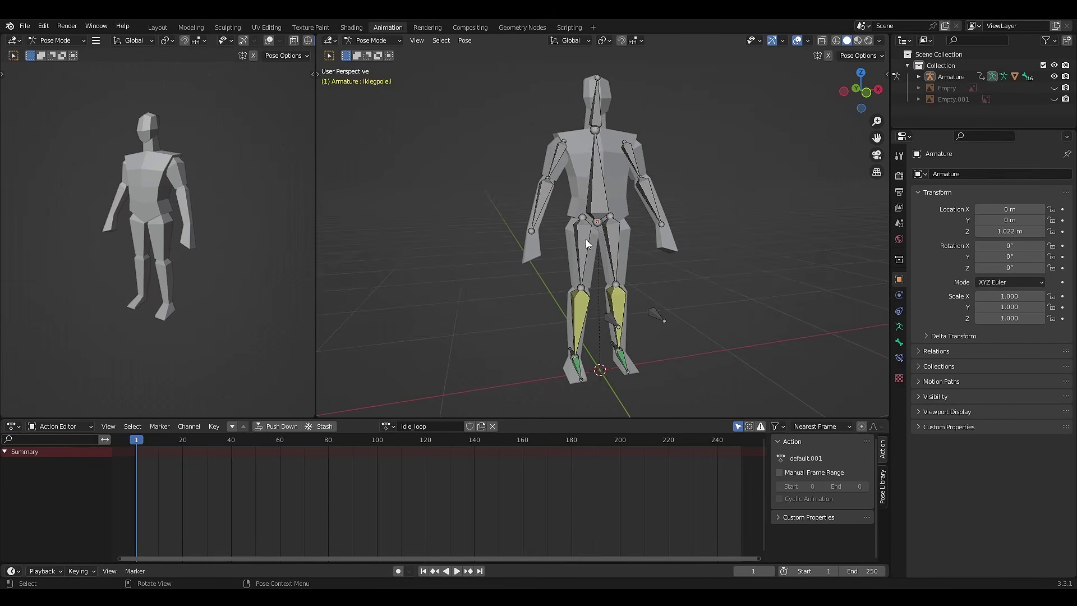
{"action": "left_click", "coordinate": [398, 571]}
At frame 1, rotate the right and left upper arm bones inward around global Y, each by roughly 11 to 13 degrees.
{"action": "mouse_move", "coordinate": [661, 224]}
{"action": "middle_mouse_down"}
{"action": "mouse_move", "coordinate": [607, 224]}
{"action": "mouse_move", "coordinate": [682, 221]}
{"action": "middle_mouse_up"}
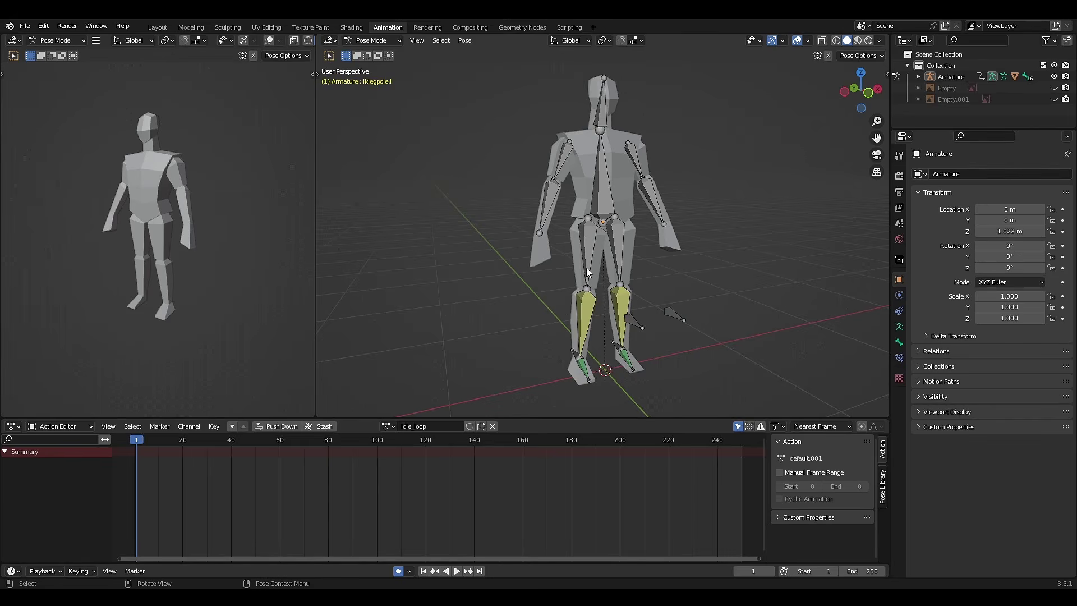
{"action": "mouse_move", "coordinate": [642, 251]}
{"action": "middle_mouse_down"}
{"action": "mouse_move", "coordinate": [684, 262]}
{"action": "mouse_move", "coordinate": [652, 252]}
{"action": "middle_mouse_up"}
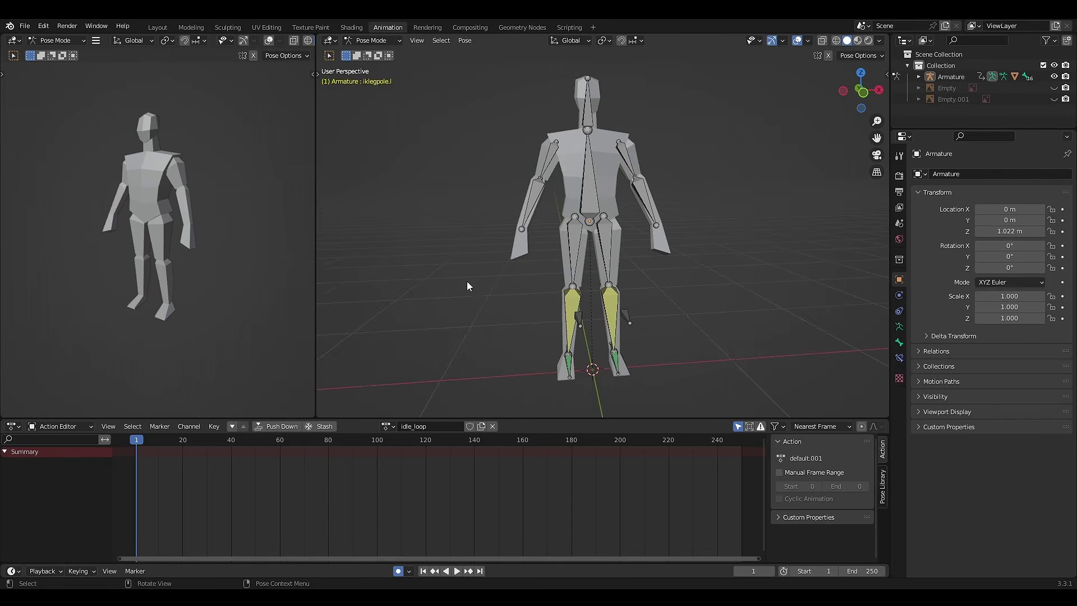
{"action": "left_click", "coordinate": [549, 161]}
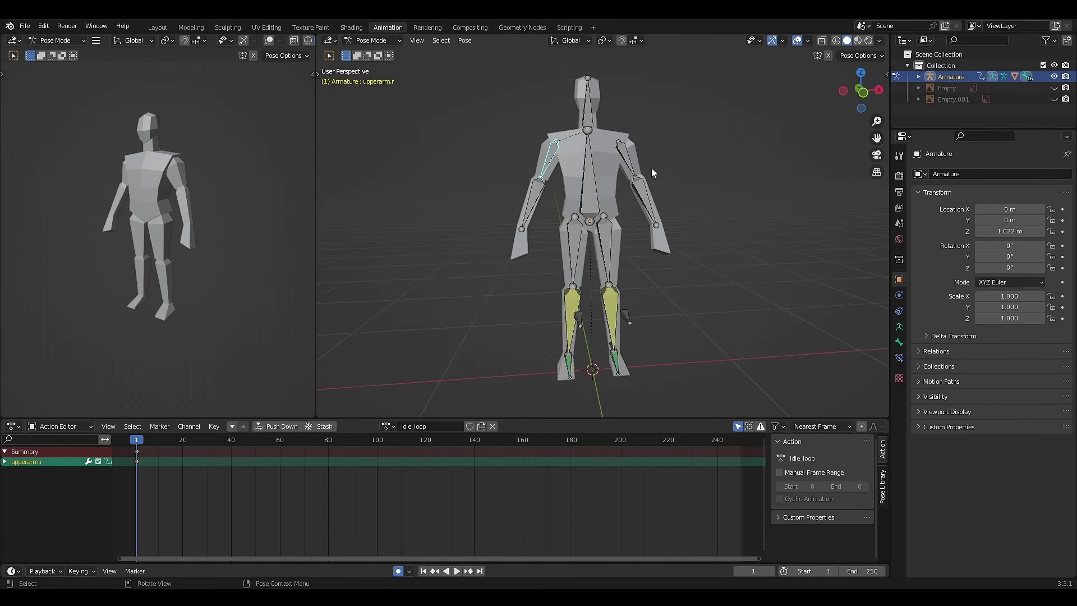
{"action": "key", "text": "r"}
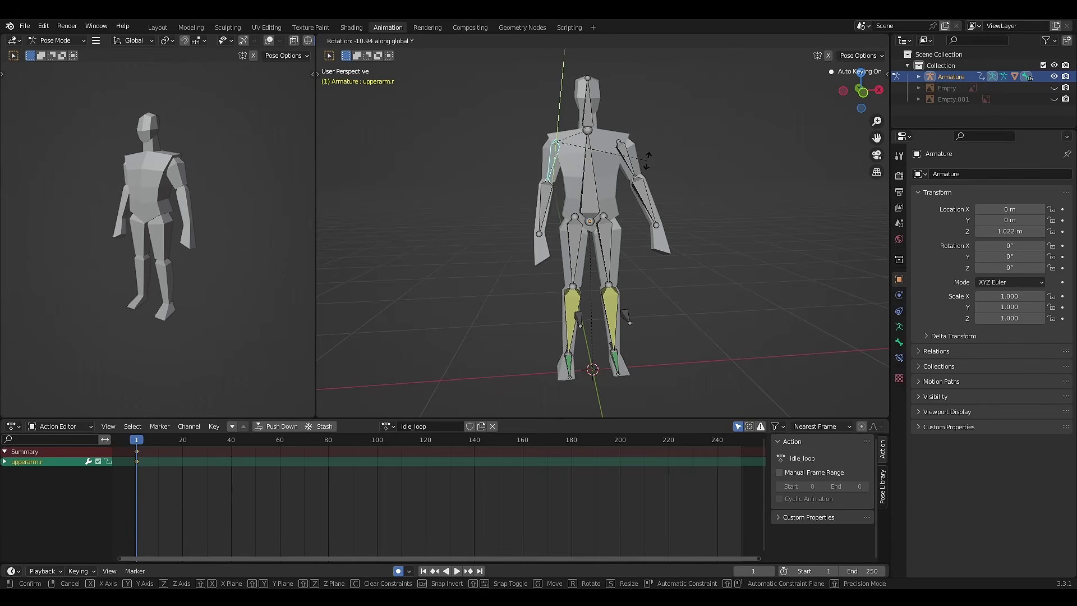
{"action": "left_click", "coordinate": [649, 157]}
{"action": "left_click", "coordinate": [631, 164]}
{"action": "key", "text": "r"}
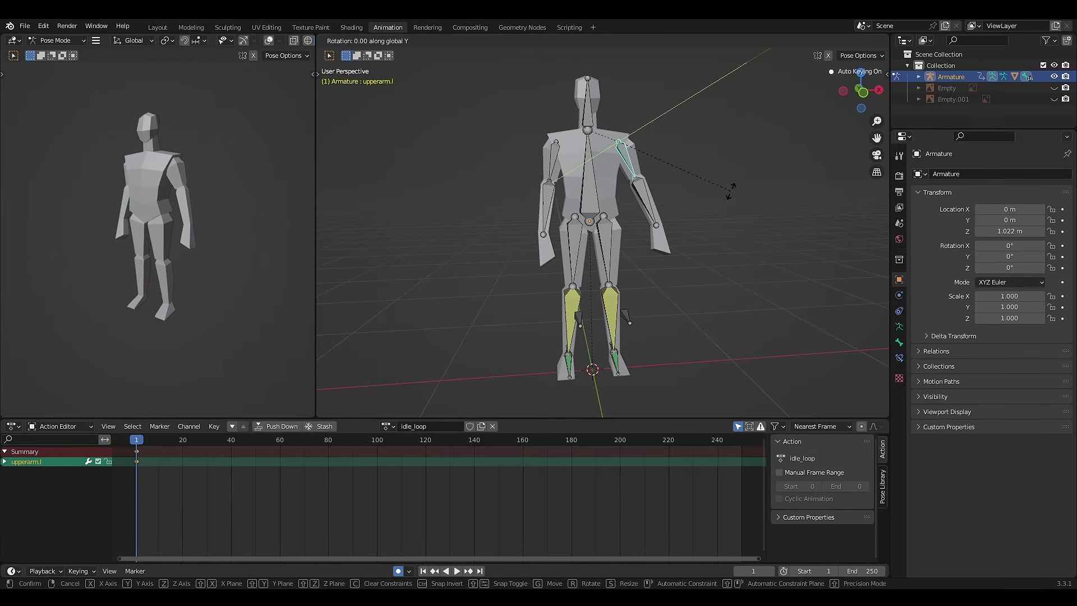
{"action": "key", "text": "y"}
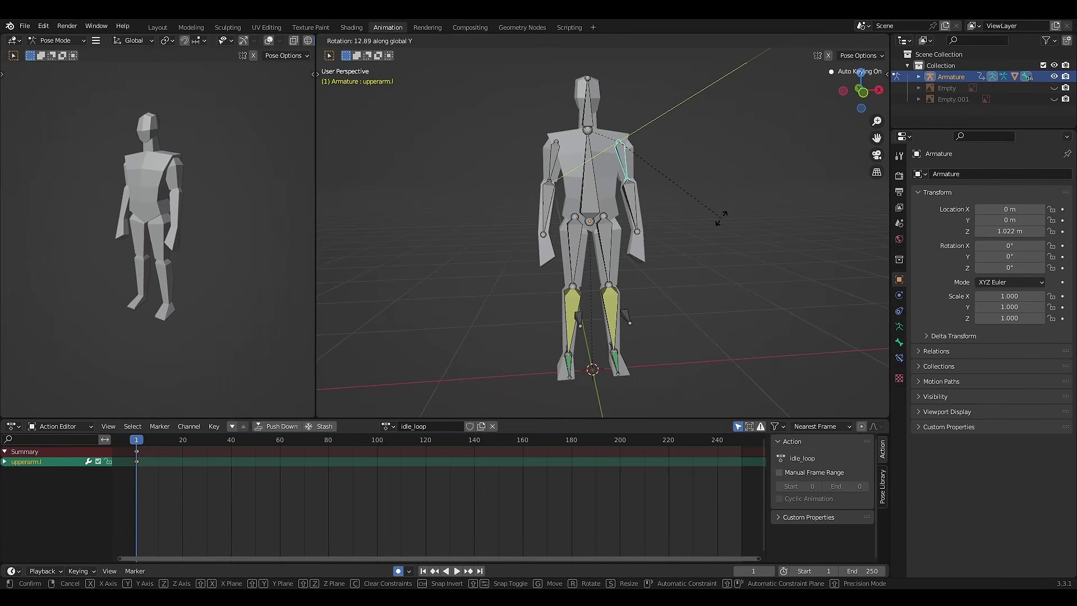
{"action": "left_click", "coordinate": [718, 216]}
At frame 20, lower the body bone about 0.018 m along global Z.
{"action": "left_click", "coordinate": [183, 440]}
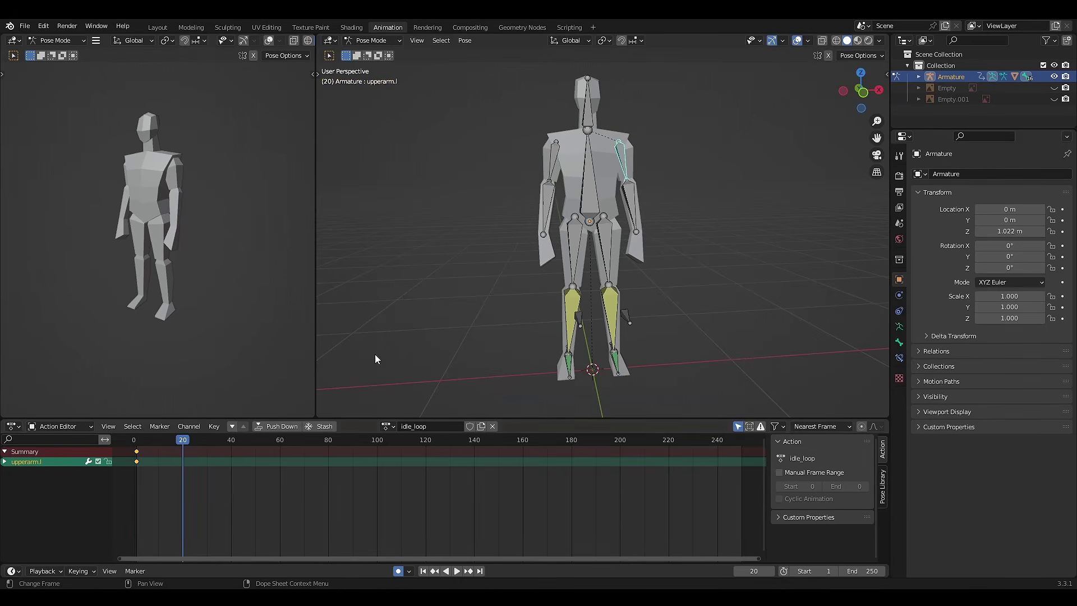
{"action": "middle_click_drag", "start_coordinate": [594, 243], "coordinate": [610, 211]}
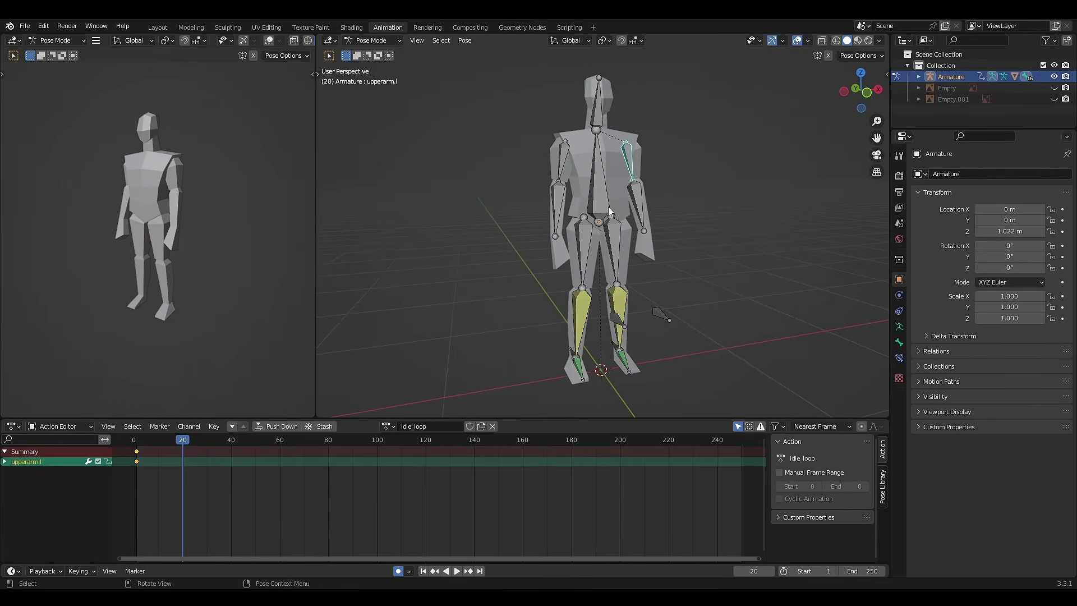
{"action": "left_click", "coordinate": [604, 203]}
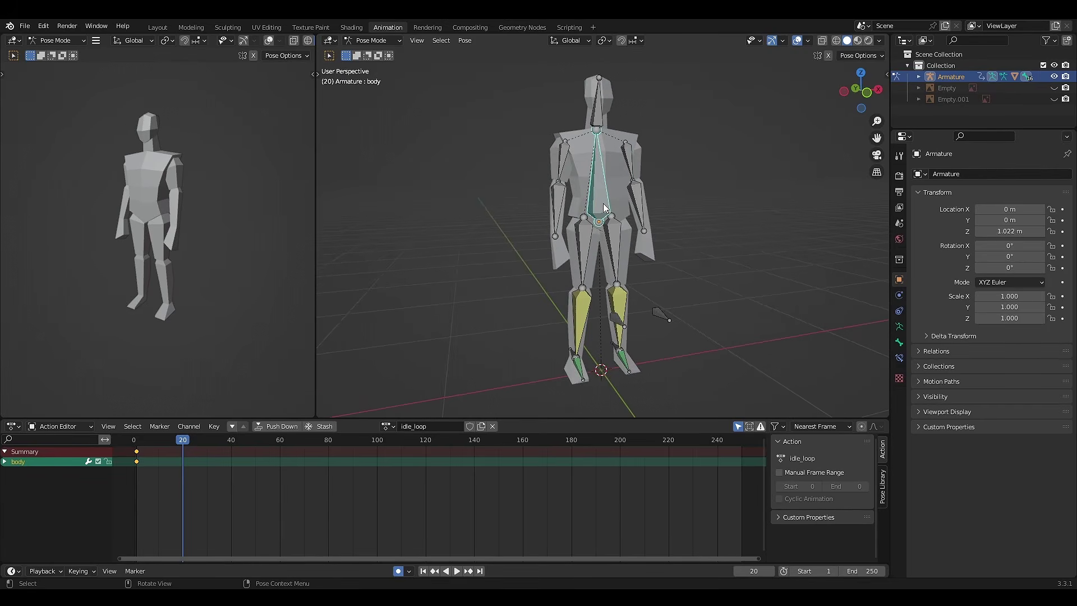
{"action": "key", "text": "g"}
{"action": "key", "text": "z"}
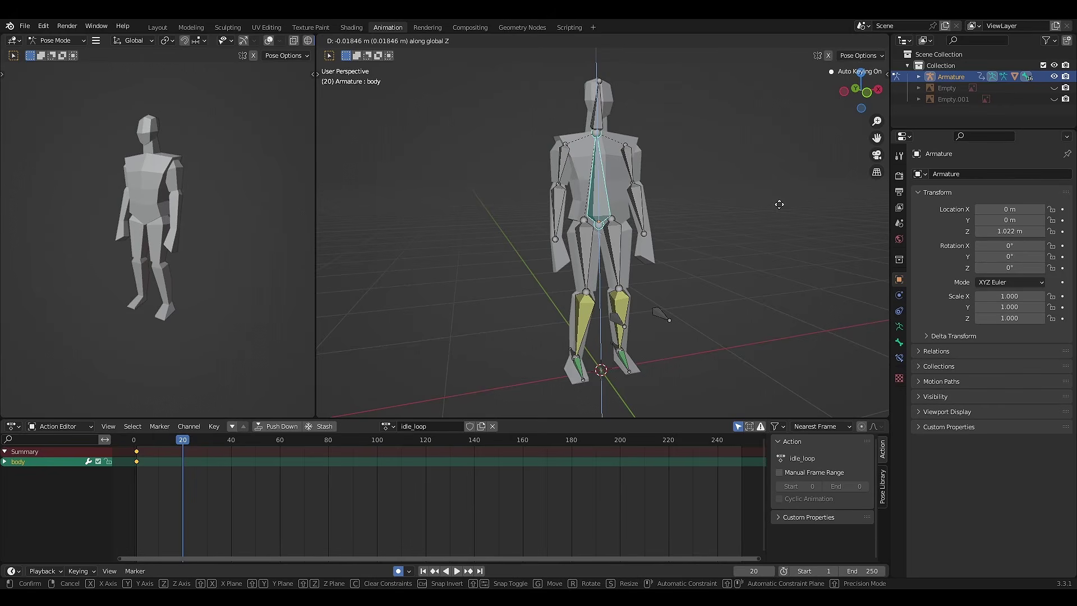
{"action": "left_click", "coordinate": [779, 204]}
At frame 20, rotate the right and left upper arm bones slightly outward around global Y, the left one by about -5 degrees.
{"action": "middle_click_drag", "start_coordinate": [779, 205], "coordinate": [718, 203]}
{"action": "left_click", "coordinate": [561, 169]}
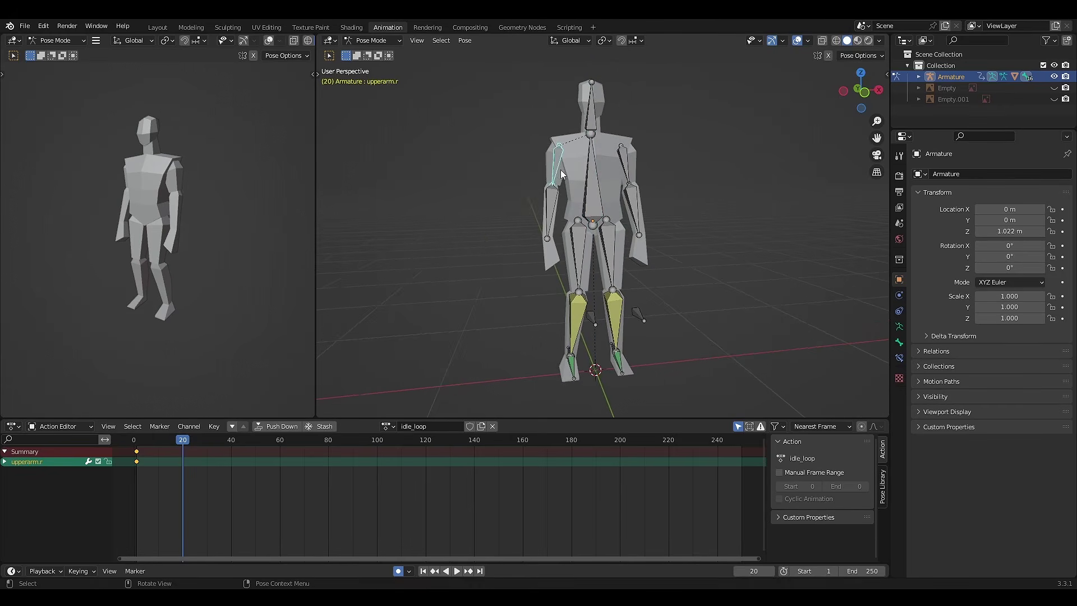
{"action": "key", "text": "r"}
{"action": "key", "text": "y"}
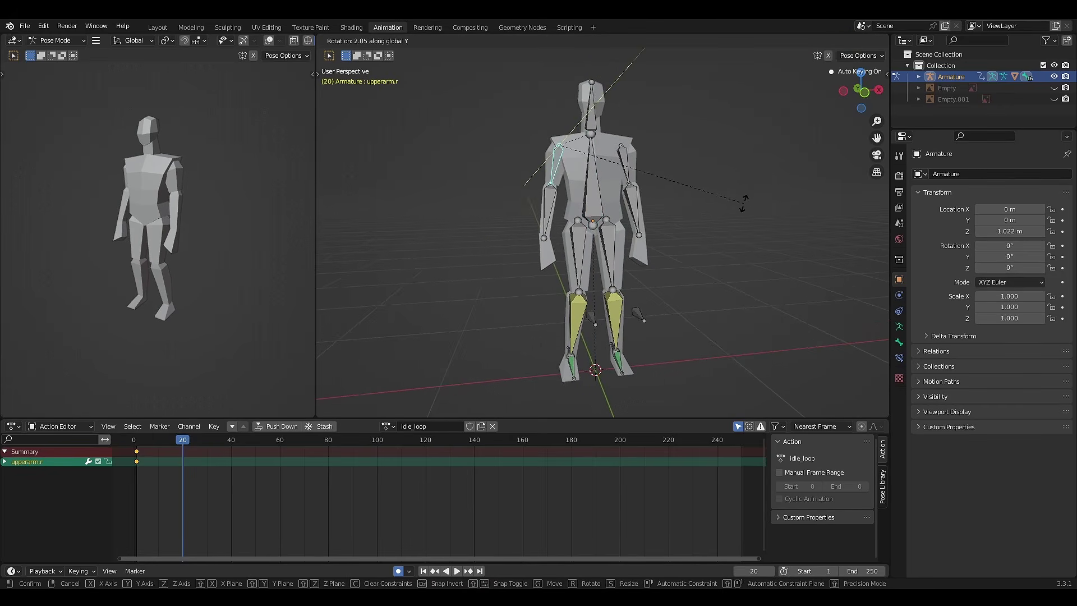
{"action": "key", "text": "Escape"}
{"action": "left_click", "coordinate": [628, 163]}
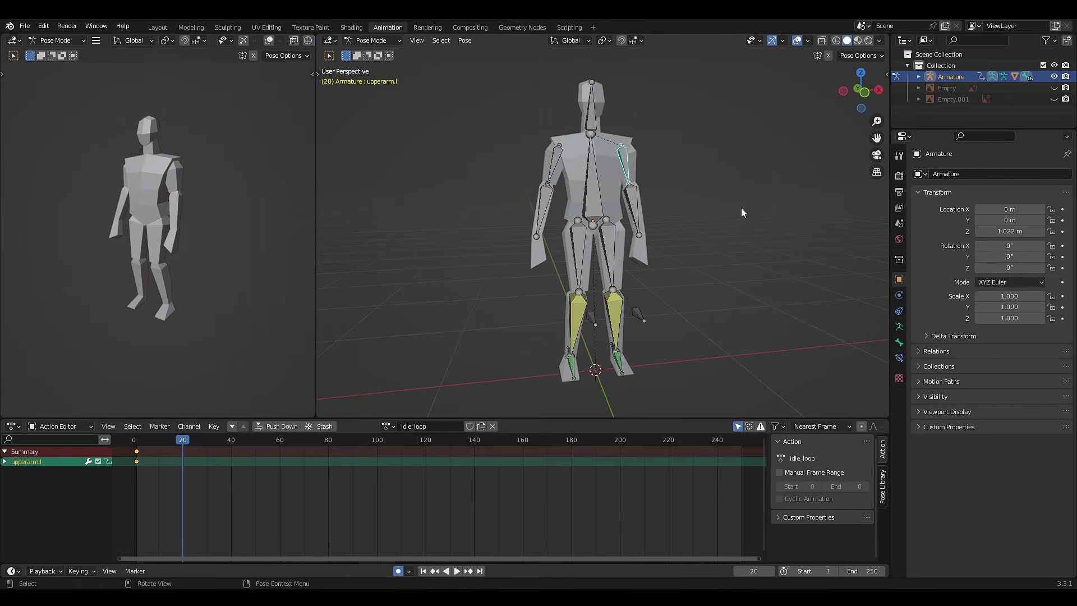
{"action": "key", "text": "r"}
{"action": "key", "text": "y"}
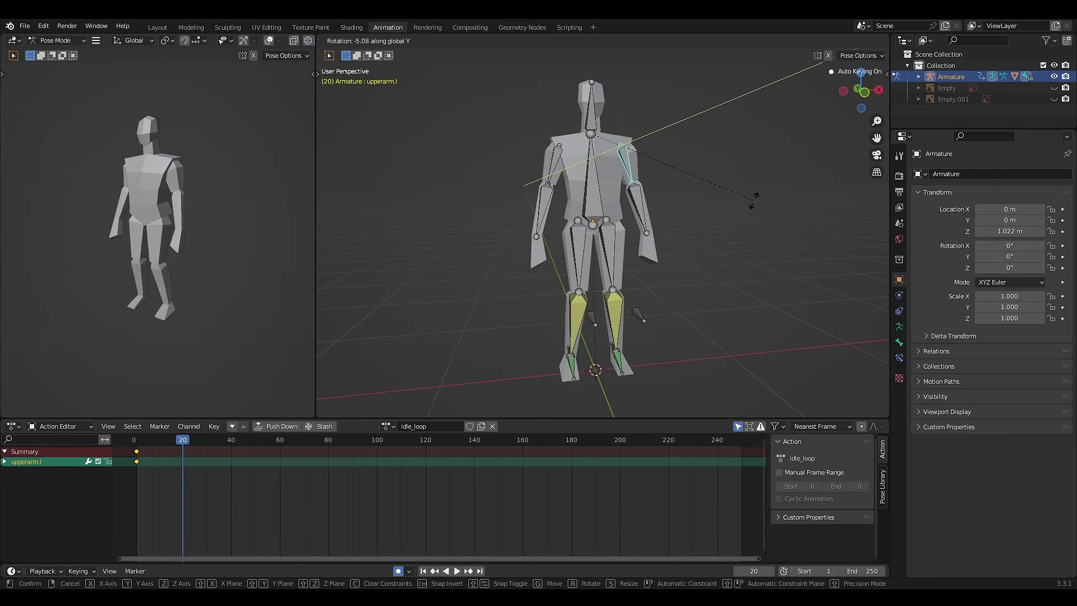
{"action": "left_click", "coordinate": [755, 200]}
Show all bones' channels in an enlarged Action Editor and duplicate the frame 1 keyframes to frame 40.
{"action": "middle_click_drag", "start_coordinate": [713, 236], "coordinate": [706, 244]}
{"action": "scroll", "coordinate": [706, 244], "scroll_direction": "down", "scroll_amount": 1}
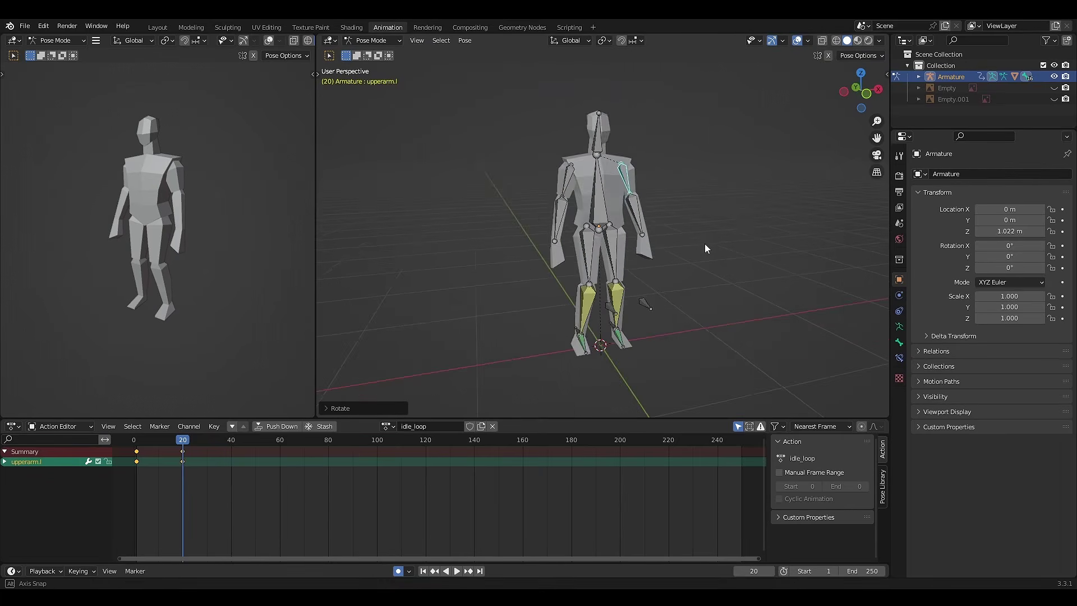
{"action": "key", "text": "a"}
{"action": "left_click_drag", "start_coordinate": [510, 419], "coordinate": [511, 317]}
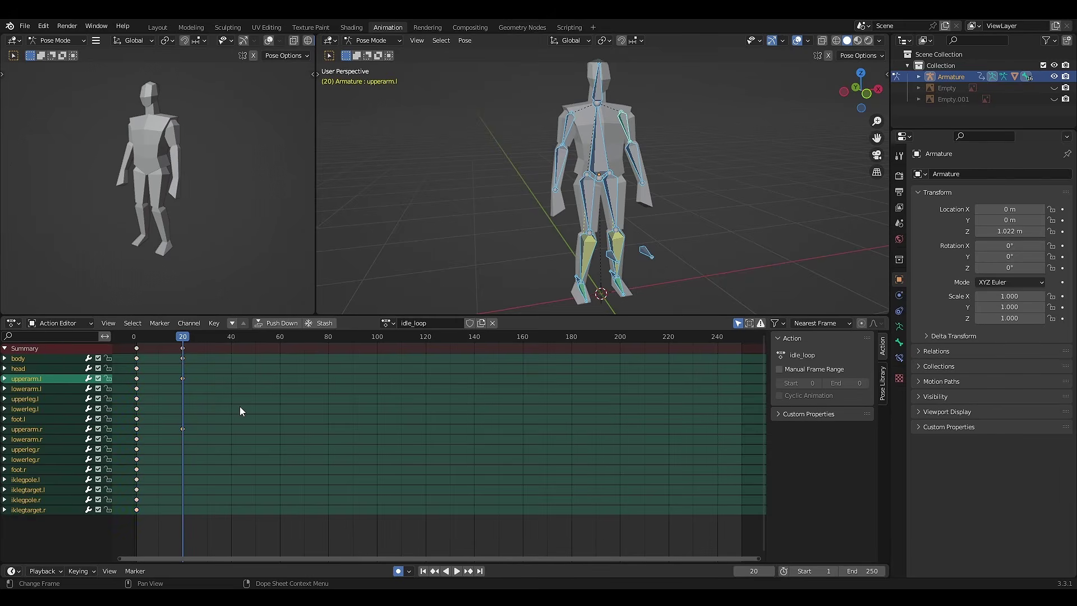
{"action": "left_click", "coordinate": [136, 348]}
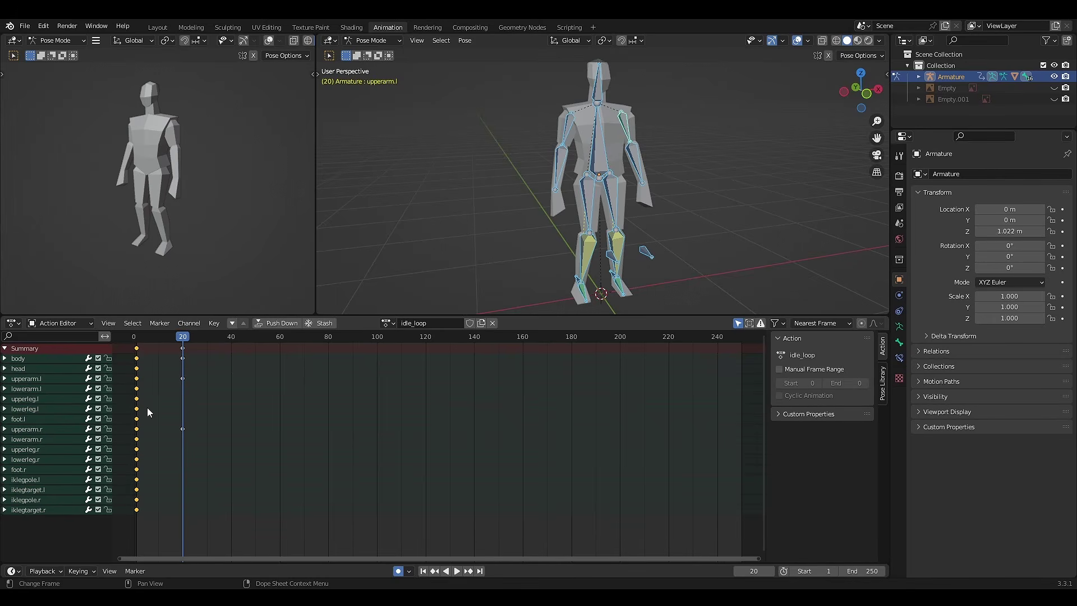
{"action": "key", "text": "shift+d"}
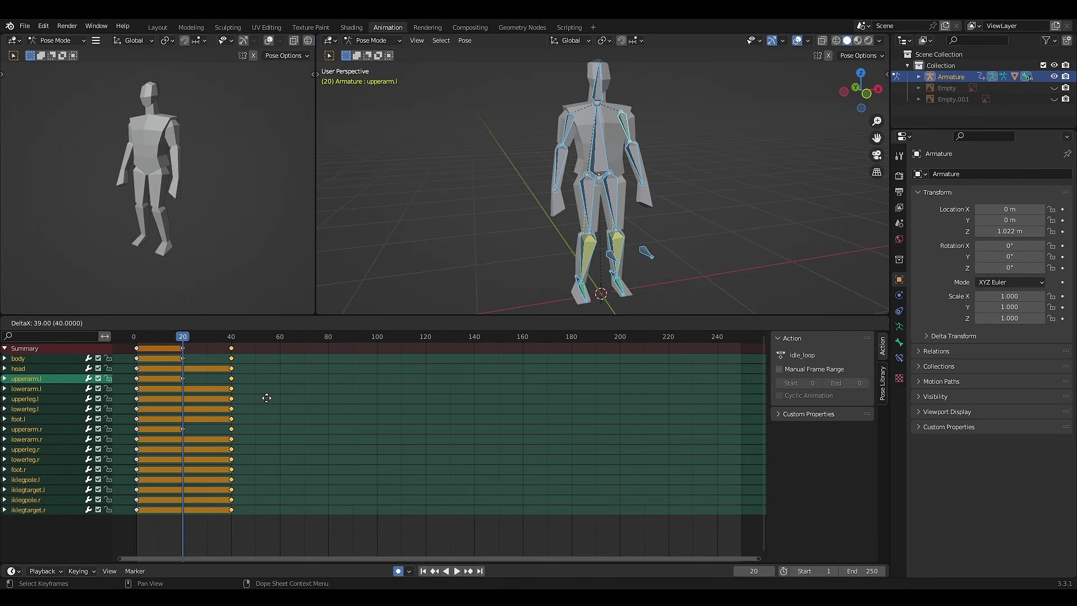
{"action": "left_click", "coordinate": [267, 398]}
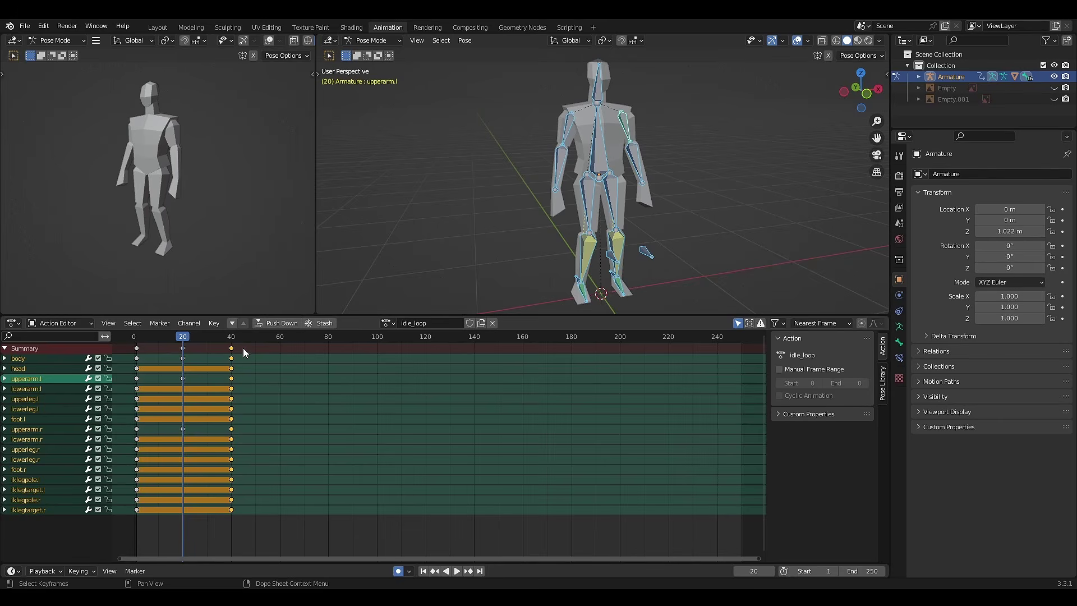
Set the scene's end frame to 39.
{"action": "left_click", "coordinate": [869, 571]}
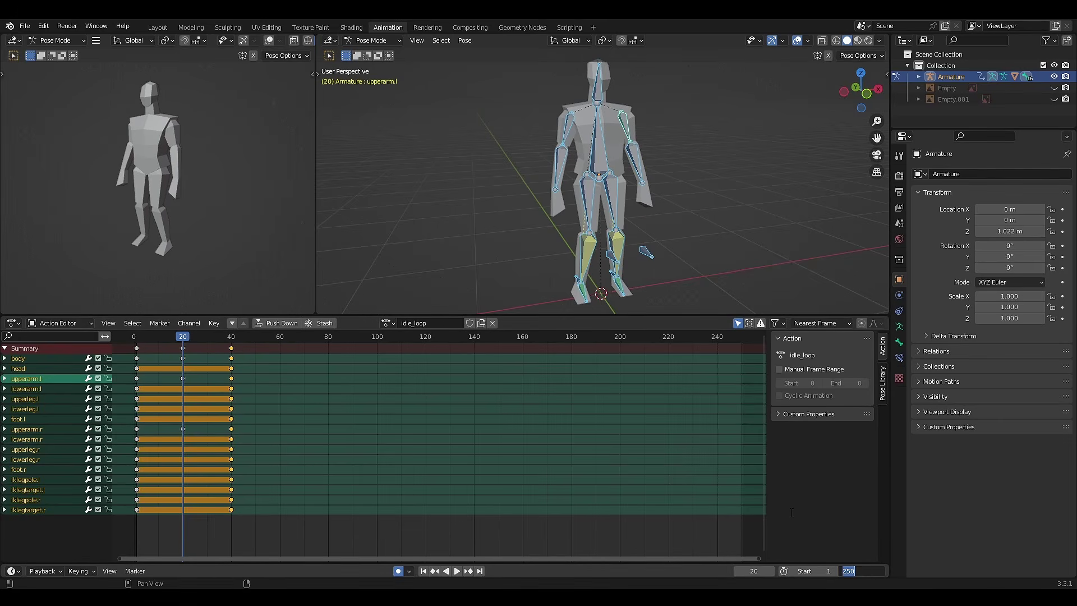
{"action": "type", "text": "39"}
{"action": "key", "text": "Return"}
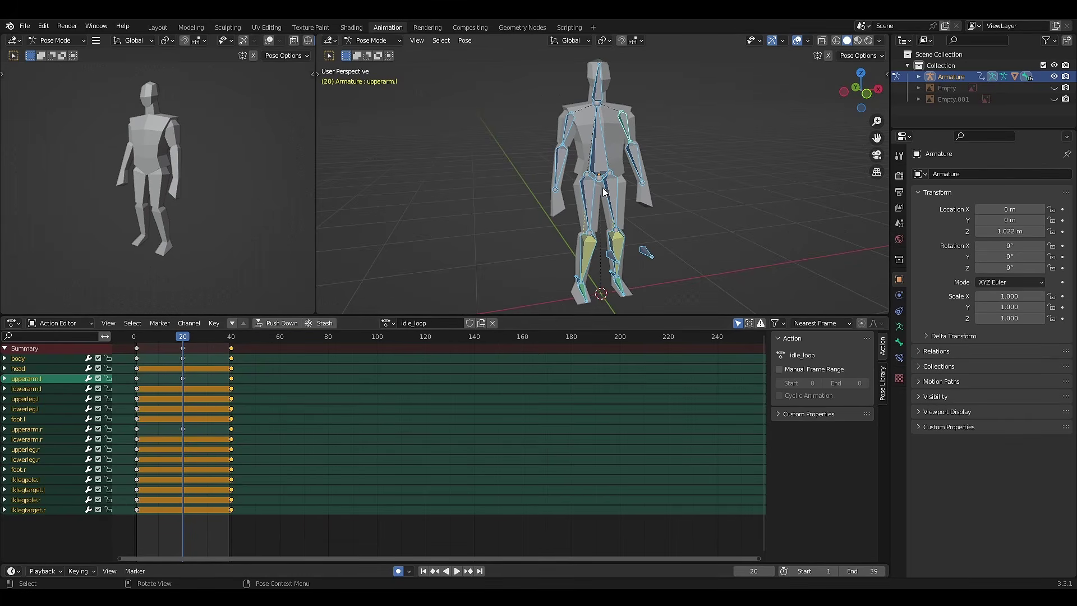
Play the idle_loop animation and examine the motion of the arms and body in both viewports.
{"action": "middle_click_drag", "start_coordinate": [602, 188], "coordinate": [551, 239]}
{"action": "key", "text": "space"}
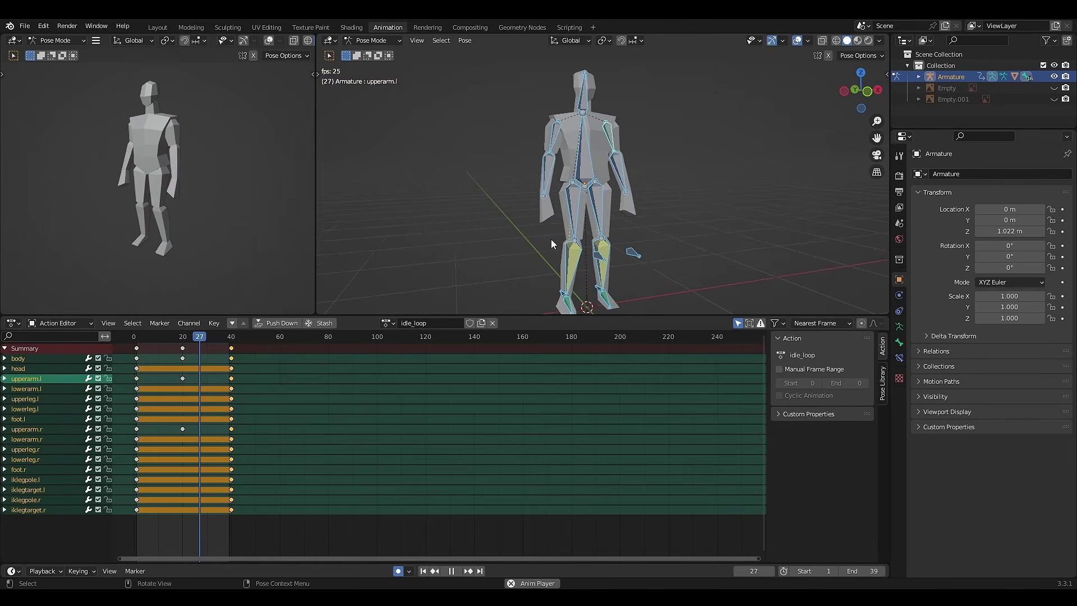
{"action": "middle_click_drag", "start_coordinate": [303, 222], "coordinate": [220, 187]}
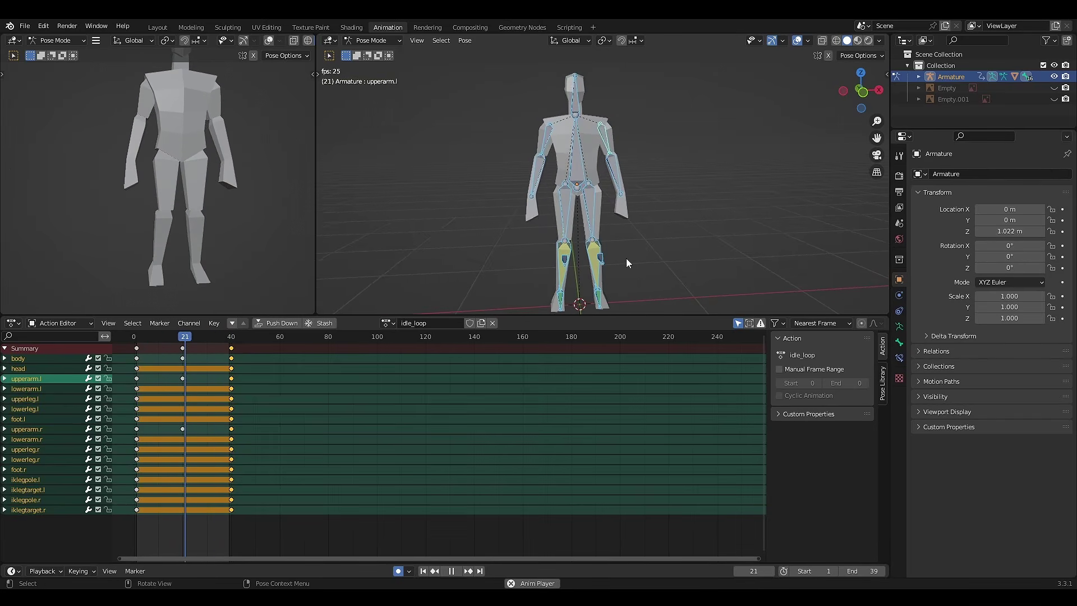
{"action": "key", "text": "space"}
Select both leg pole bones, iklegpole.l and iklegpole.r, and delete all their keyframes from the idle_loop action.
{"action": "middle_click_drag", "start_coordinate": [500, 272], "coordinate": [534, 274]}
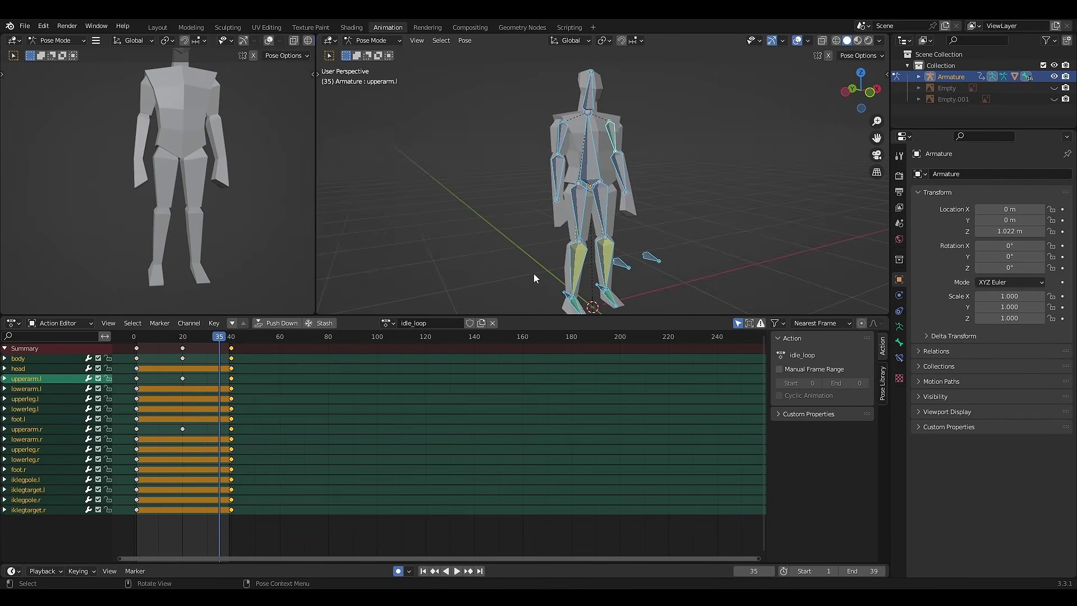
{"action": "left_click", "coordinate": [698, 253]}
{"action": "middle_click_drag", "start_coordinate": [695, 254], "coordinate": [731, 222]}
{"action": "left_click_drag", "start_coordinate": [741, 212], "coordinate": [667, 271]}
{"action": "middle_click_drag", "start_coordinate": [668, 272], "coordinate": [645, 268]}
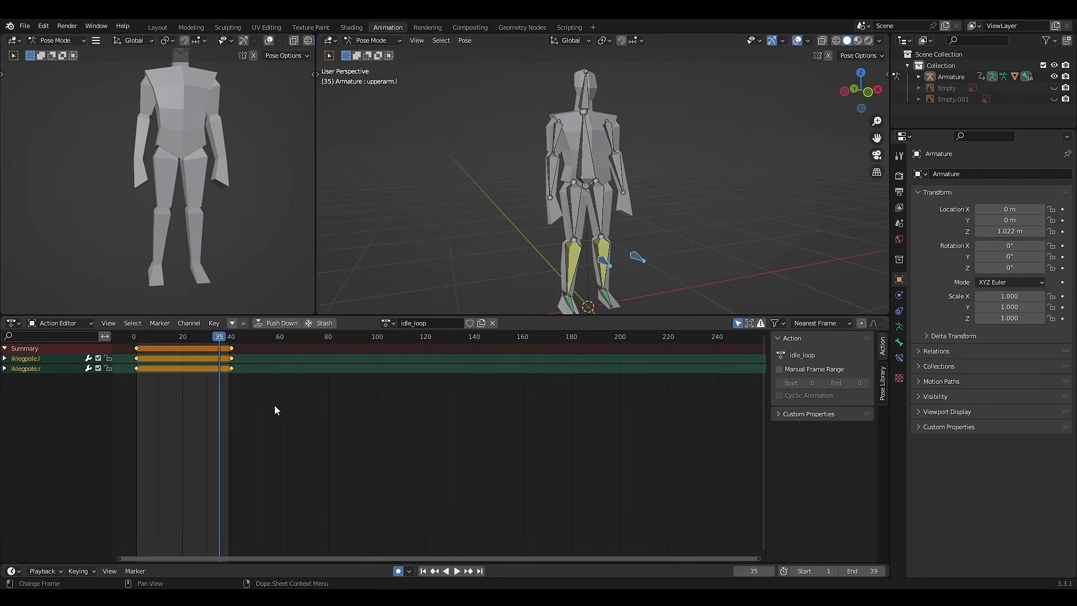
{"action": "key", "text": "x"}
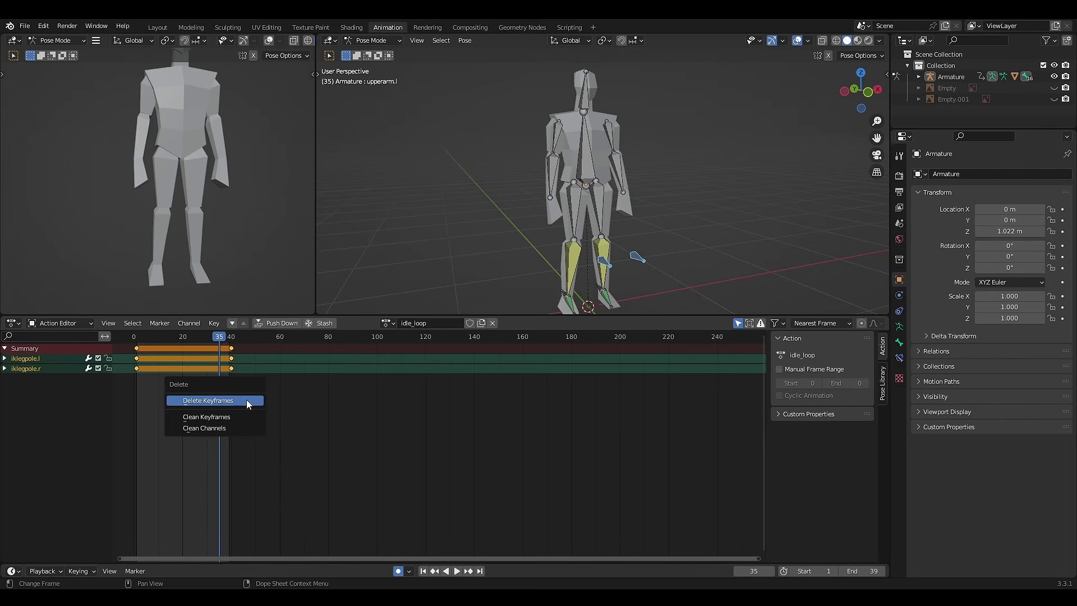
{"action": "left_click", "coordinate": [247, 400]}
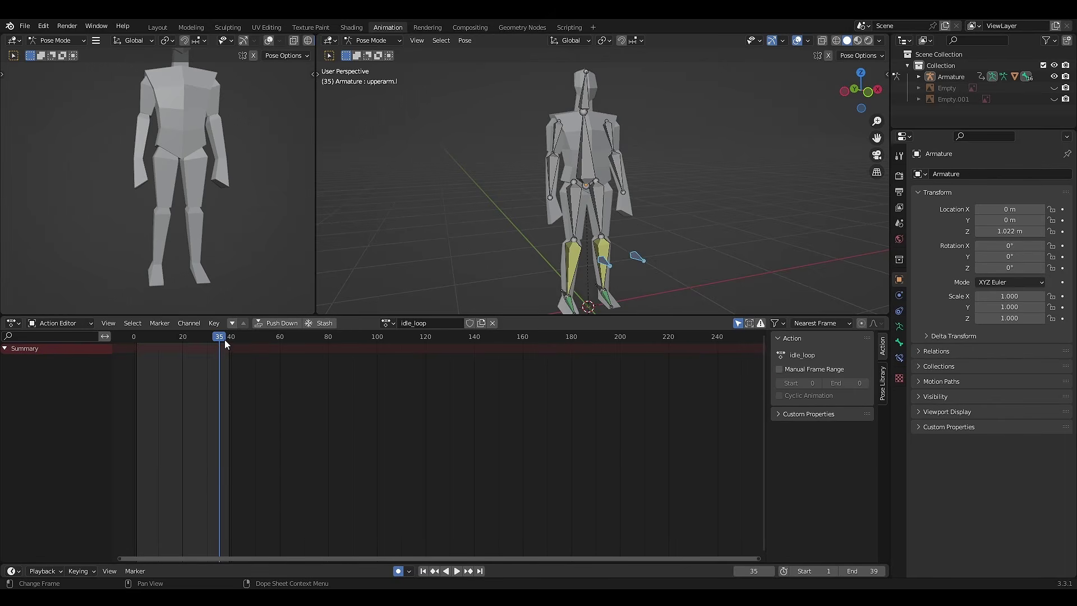
At frame 1, move iklegpole.r and iklegpole.l outward along global X, the left one by about 0.11 m.
{"action": "left_click_drag", "start_coordinate": [224, 339], "coordinate": [136, 343]}
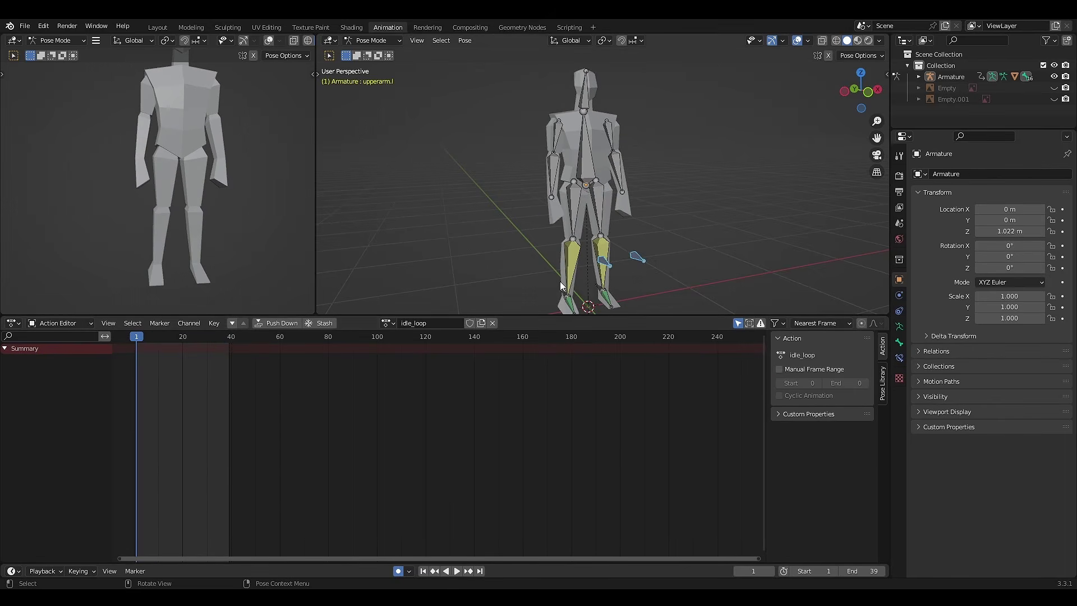
{"action": "middle_click_drag", "start_coordinate": [560, 281], "coordinate": [662, 275]}
{"action": "left_click", "coordinate": [574, 268]}
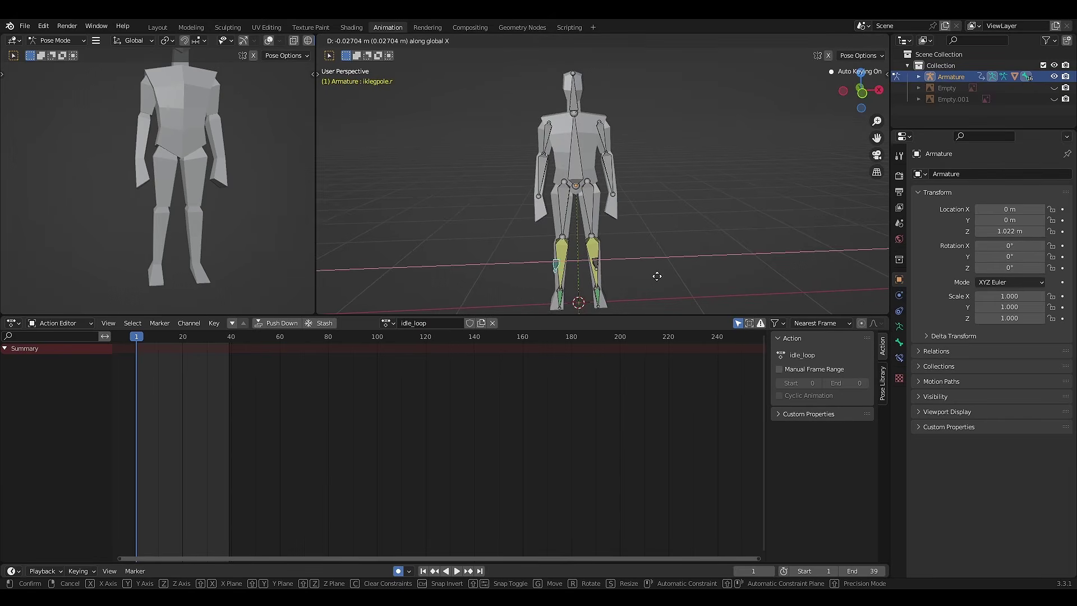
{"action": "left_click", "coordinate": [642, 282]}
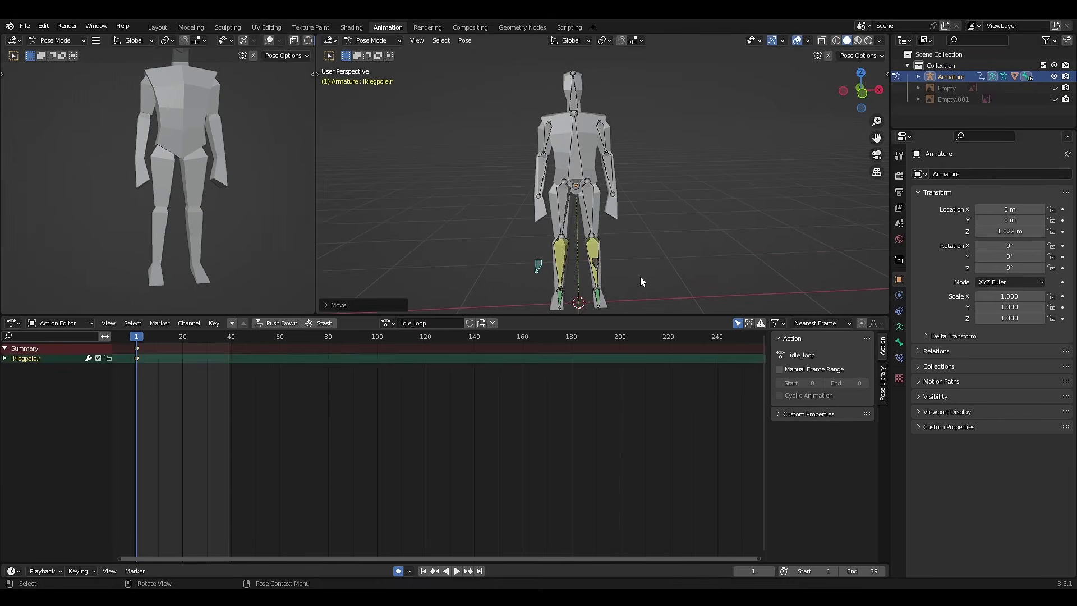
{"action": "left_click", "coordinate": [597, 263]}
{"action": "key", "text": "g"}
{"action": "key", "text": "x"}
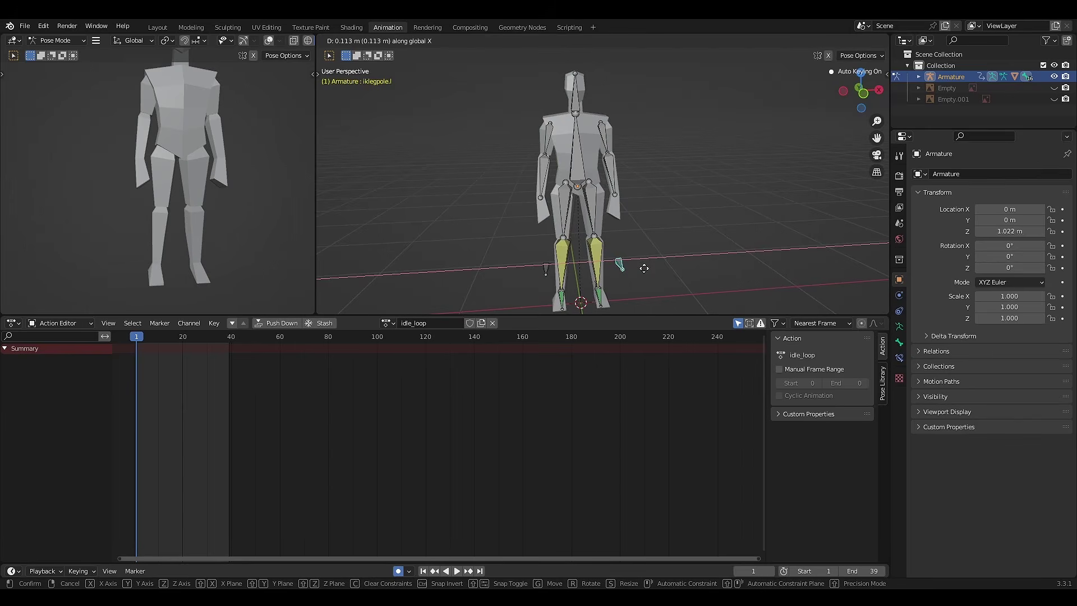
{"action": "left_click", "coordinate": [644, 269]}
Play the idle_loop animation and examine the leg and knee motion from several angles in the bone-free viewport.
{"action": "key", "text": "space"}
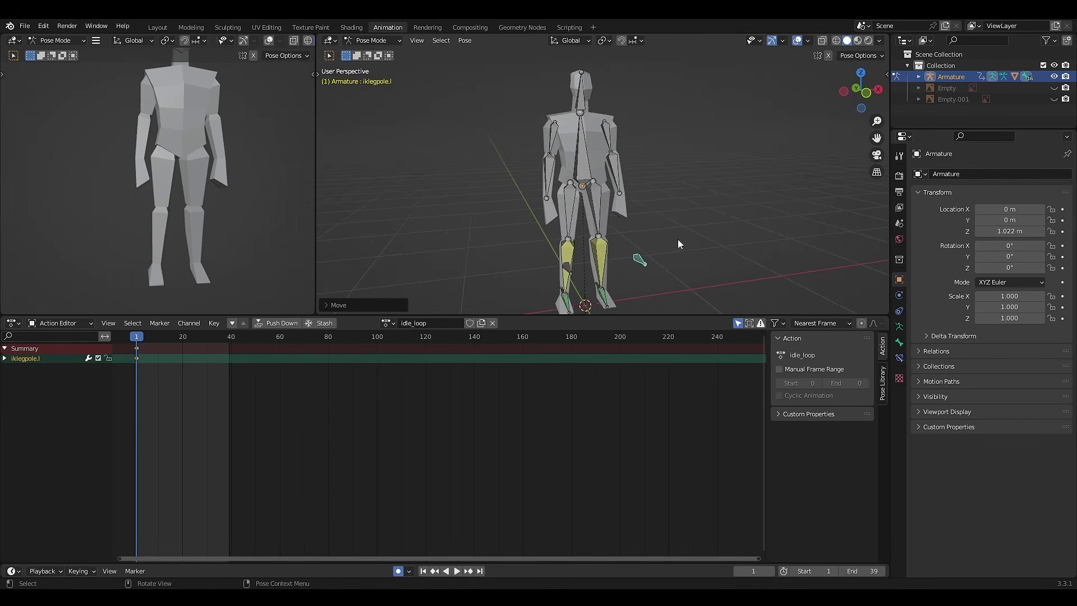
{"action": "scroll", "coordinate": [247, 201], "scroll_direction": "up", "scroll_amount": 4}
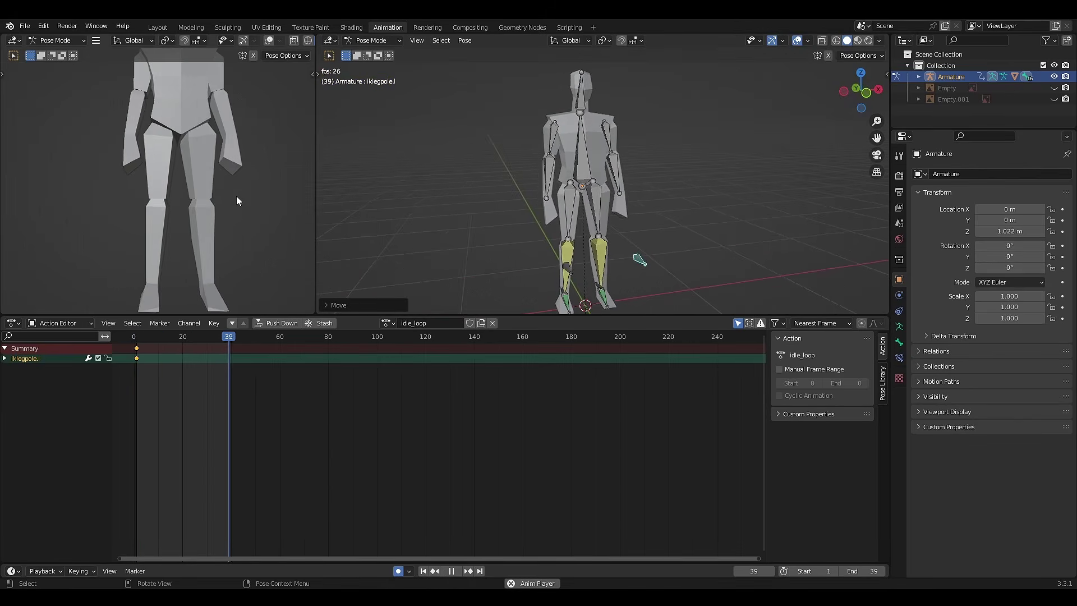
{"action": "middle_click_drag", "start_coordinate": [192, 204], "coordinate": [241, 185]}
{"action": "scroll", "coordinate": [195, 222], "scroll_direction": "down", "scroll_amount": 3}
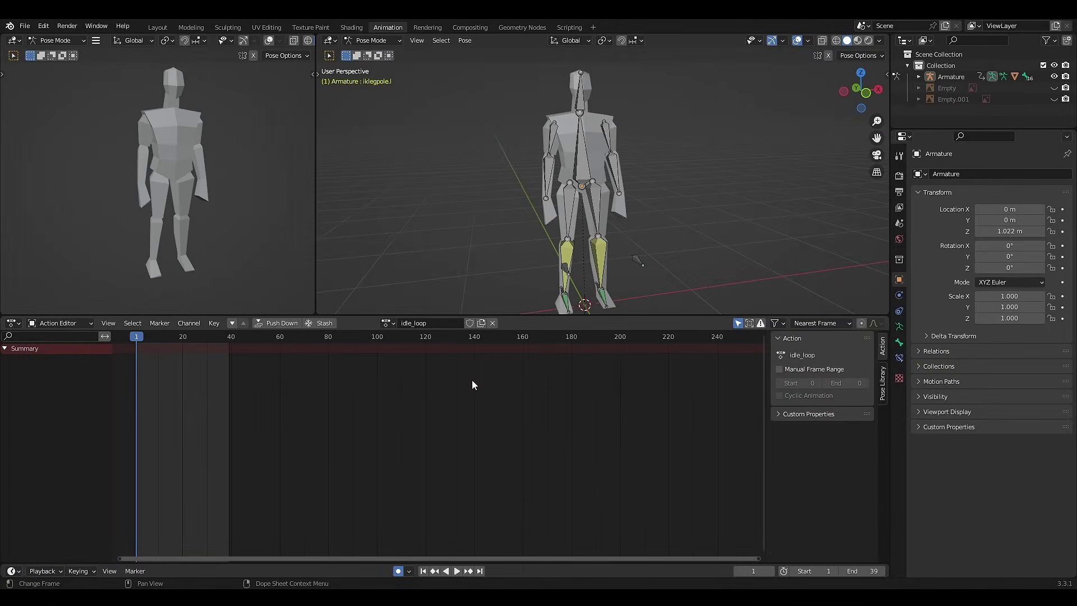
Protect the idle_loop action with a fake user and duplicate it as a new action named run_loop.
{"action": "left_click", "coordinate": [469, 324]}
{"action": "left_click", "coordinate": [483, 323]}
{"action": "left_click", "coordinate": [438, 324]}
Select all bones and delete every run_loop keyframe at frames 20 and 40, keeping those at frame 1.
{"action": "middle_click_drag", "start_coordinate": [491, 296], "coordinate": [517, 290]}
{"action": "key", "text": "a"}
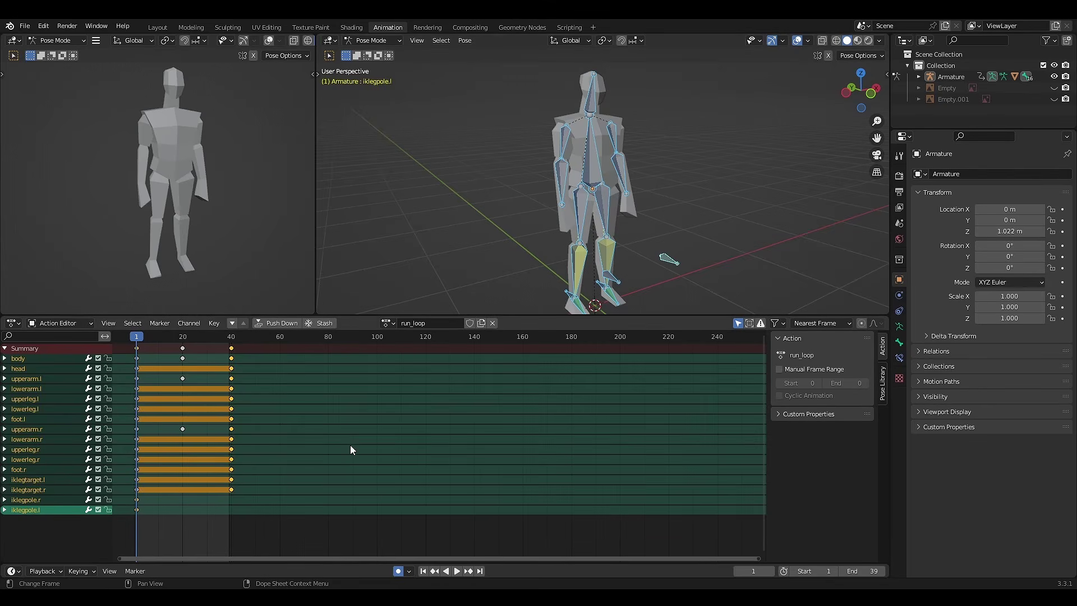
{"action": "left_click_drag", "start_coordinate": [257, 511], "coordinate": [169, 293]}
{"action": "key", "text": "x"}
{"action": "left_click", "coordinate": [374, 399]}
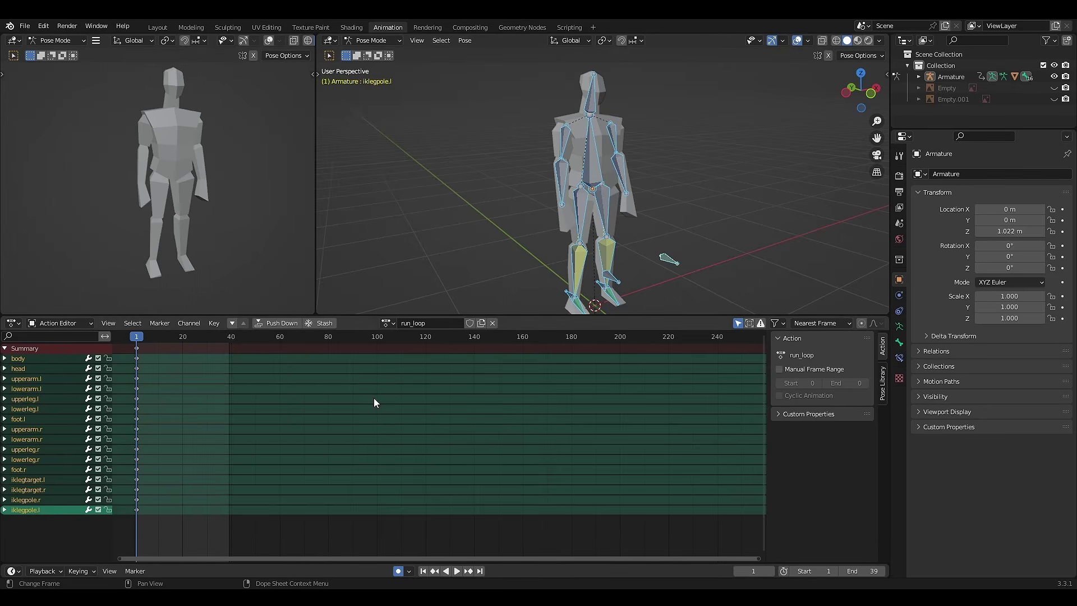
Examine the run cycle key poses reference in the browser's image search and return to Blender.
{"action": "middle_click_drag", "start_coordinate": [578, 301], "coordinate": [615, 314]}
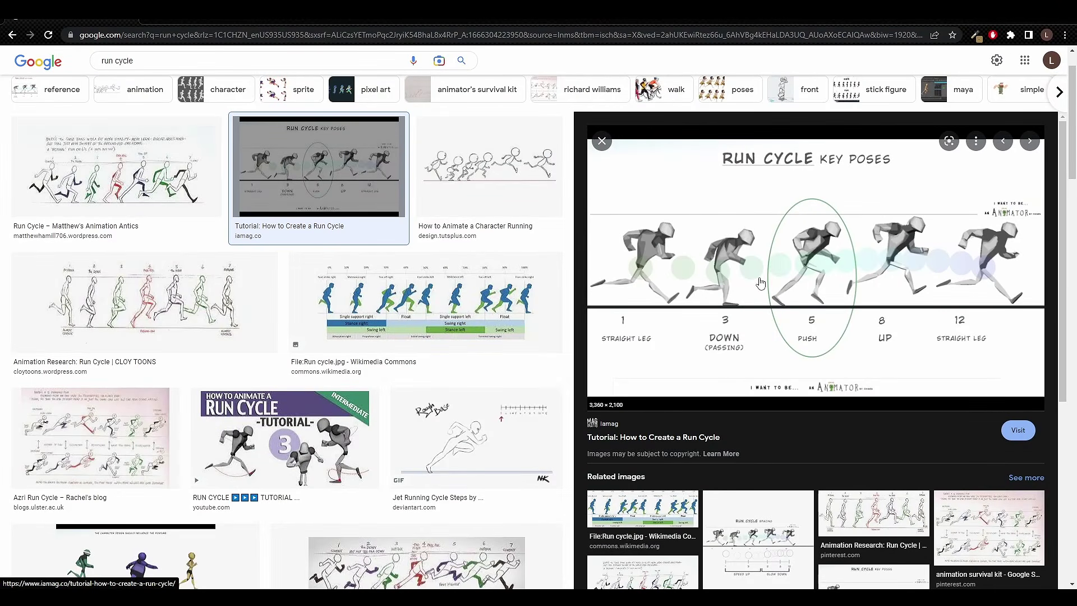
{"action": "scroll", "coordinate": [895, 283], "scroll_direction": "up", "scroll_amount": 1}
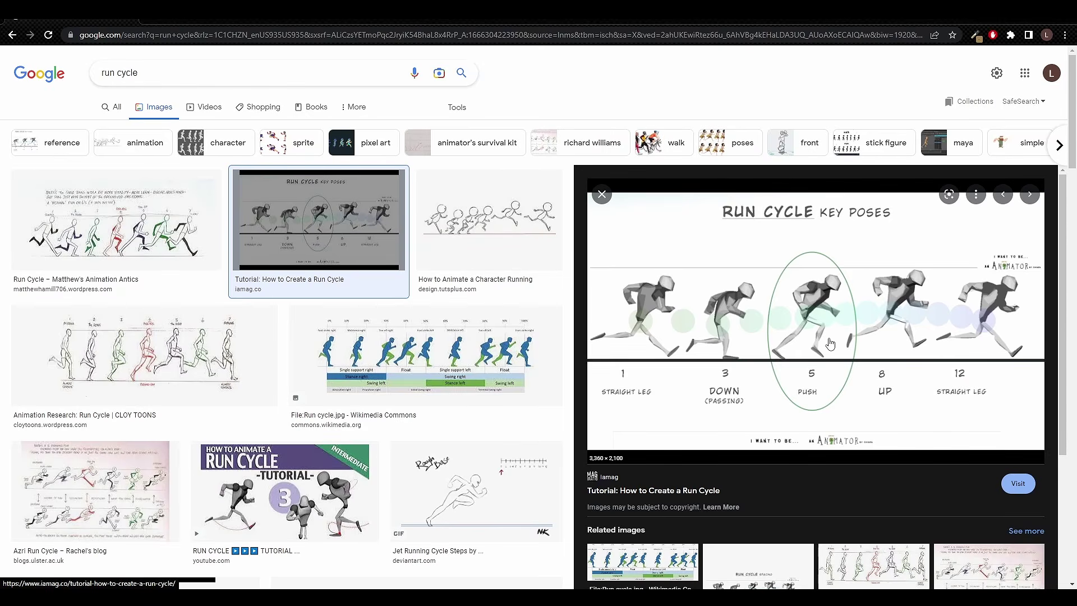
{"action": "left_click", "coordinate": [1016, 19]}
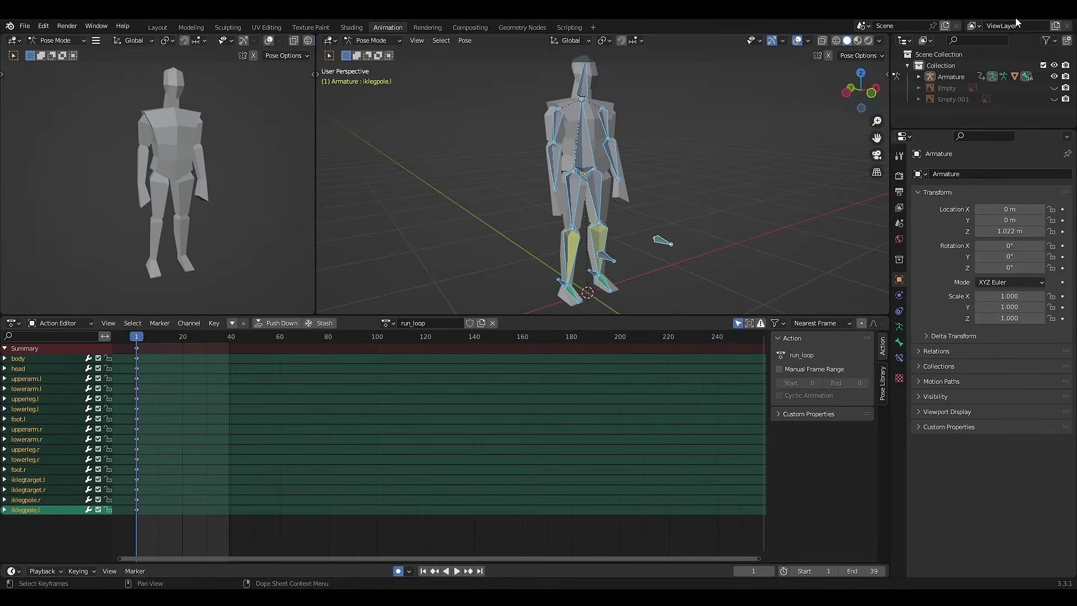
In the left orthographic view at frame 1, move iklegtarget.r backward and upward to lift the right foot behind the body.
{"action": "middle_click_drag", "start_coordinate": [721, 168], "coordinate": [675, 173]}
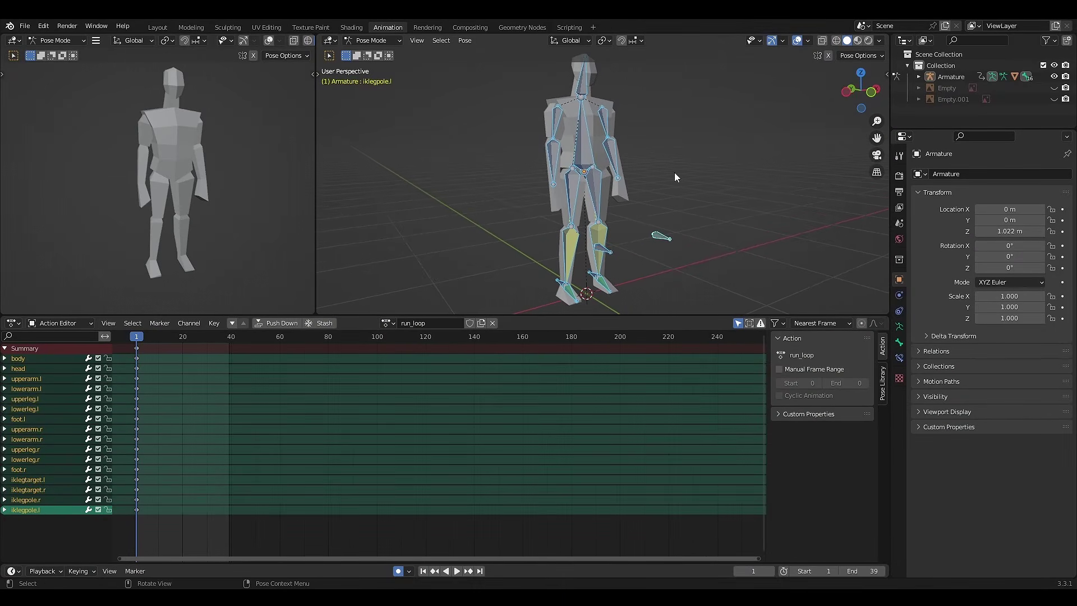
{"action": "key", "text": "KP_3"}
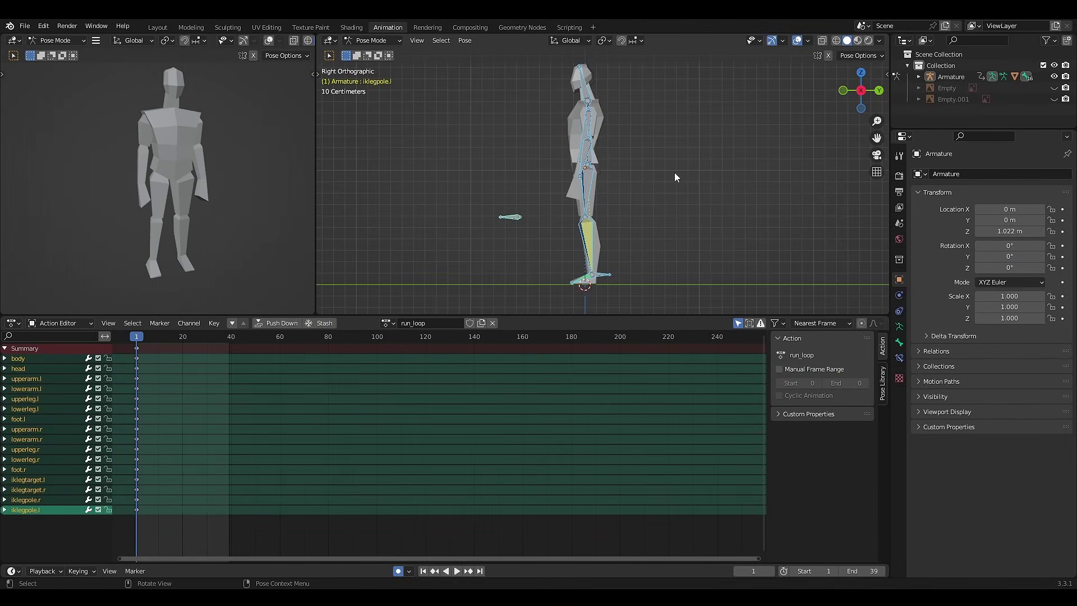
{"action": "key", "text": "ctrl+KP_3"}
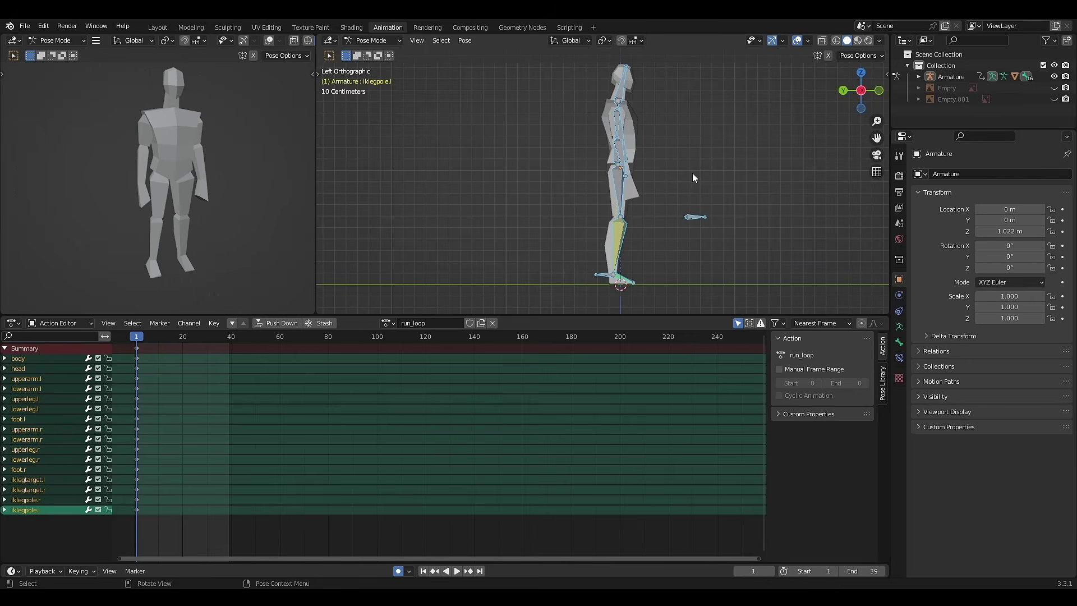
{"action": "middle_click_drag", "start_coordinate": [693, 173], "coordinate": [674, 181], "text": "shift"}
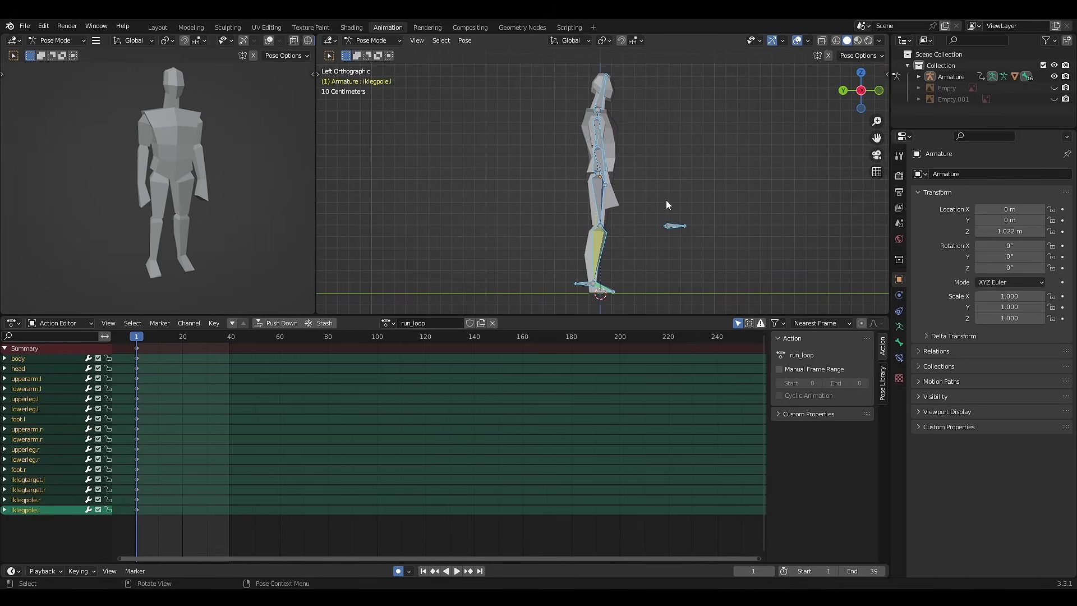
{"action": "scroll", "coordinate": [665, 194], "scroll_direction": "up", "scroll_amount": 2}
{"action": "left_click", "coordinate": [659, 249]}
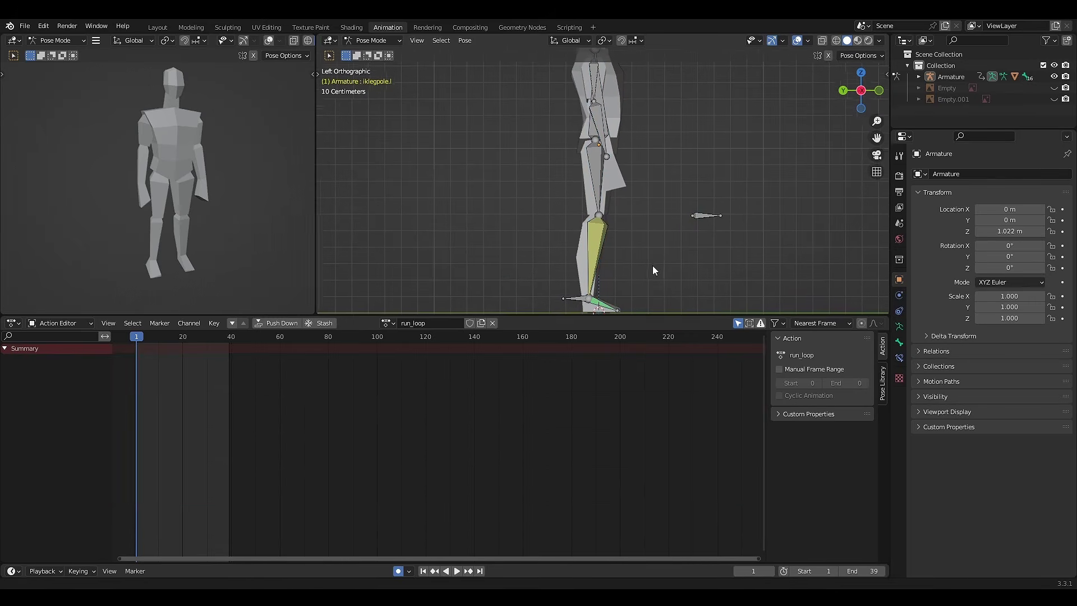
{"action": "middle_click_drag", "start_coordinate": [653, 270], "coordinate": [629, 251], "text": "shift"}
{"action": "left_click", "coordinate": [577, 268]}
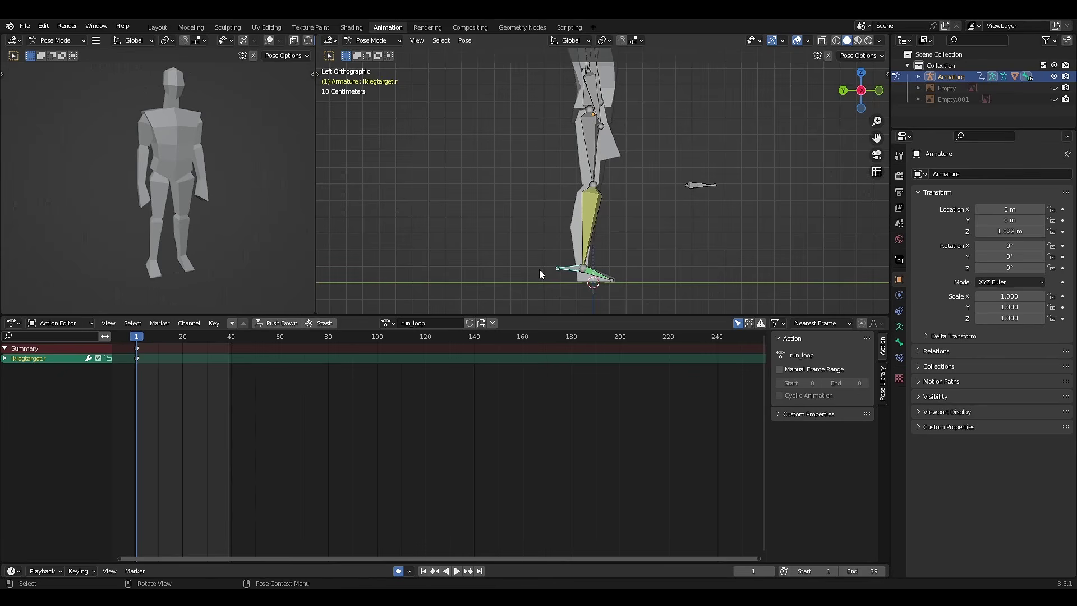
{"action": "key", "text": "g"}
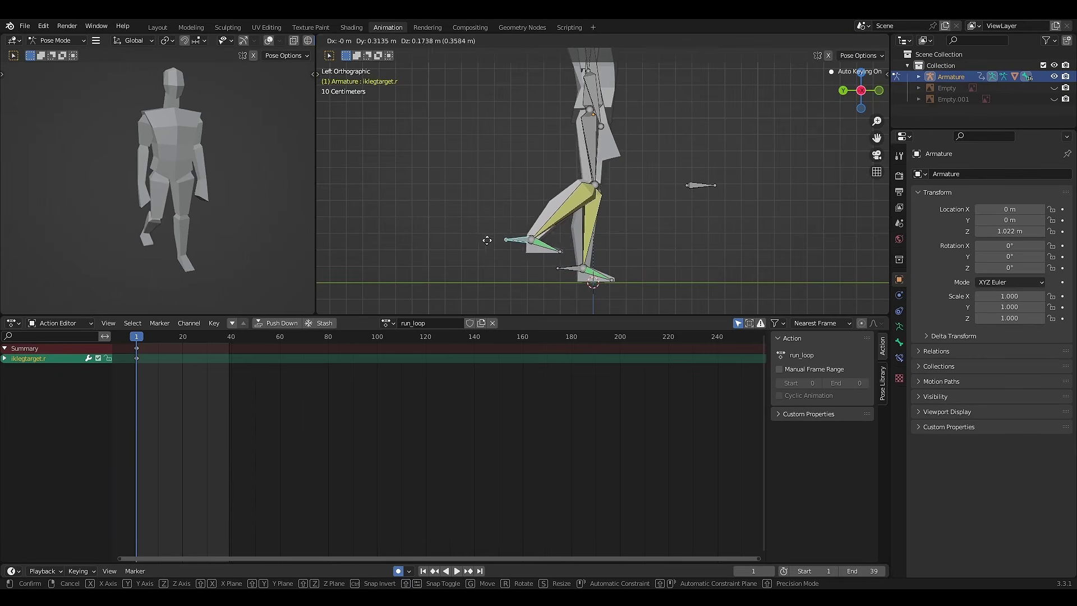
{"action": "left_click", "coordinate": [473, 230]}
Rotate iklegtarget.r so the right foot points downward, and move it about 0.09 m further back and 0.13 m up.
{"action": "key", "text": "r"}
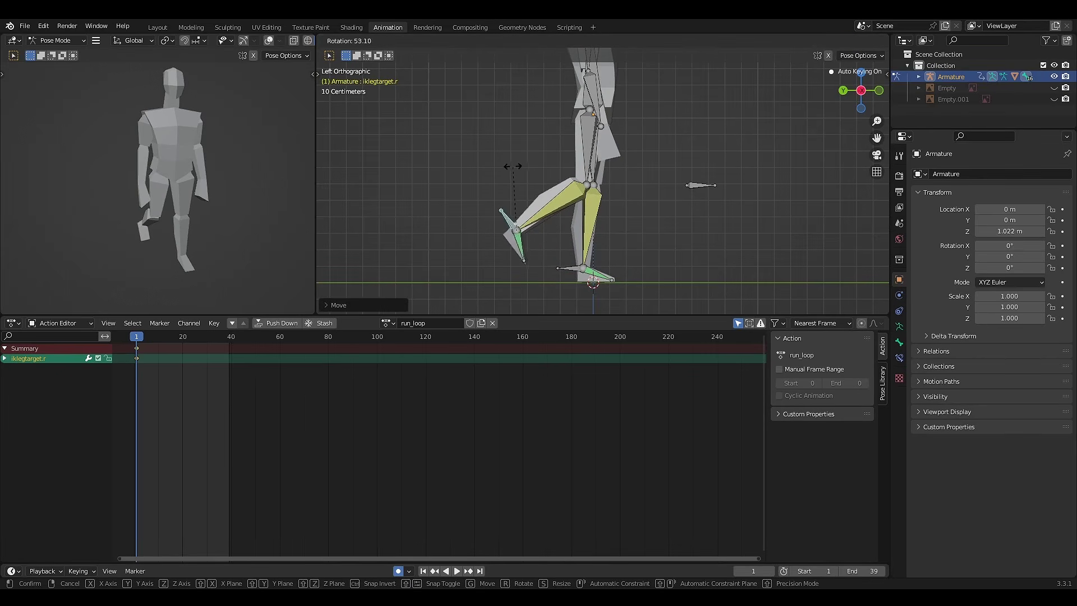
{"action": "left_click", "coordinate": [519, 226]}
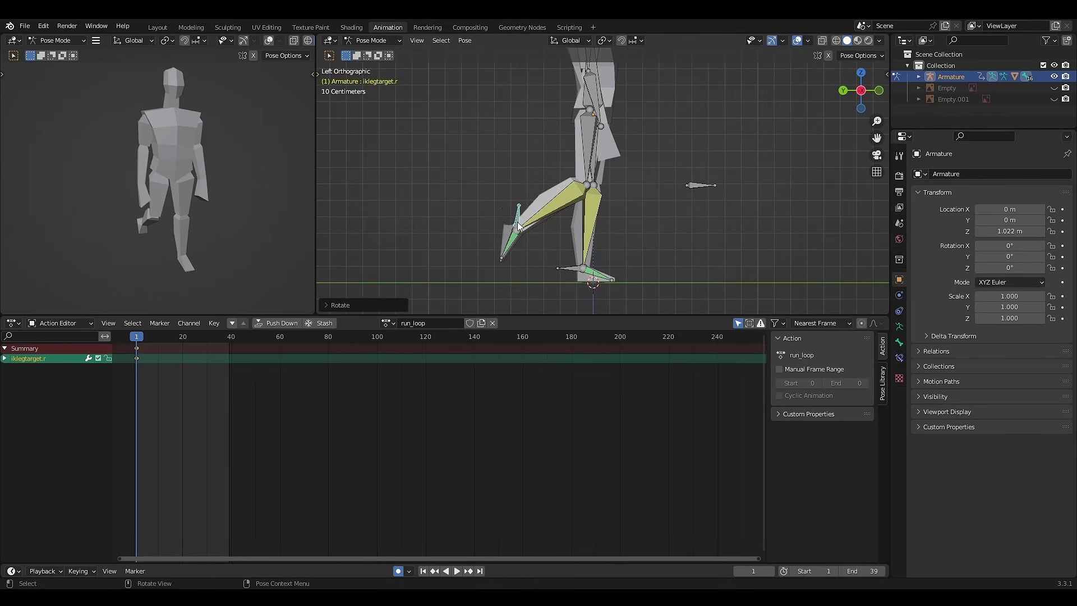
{"action": "key", "text": "g"}
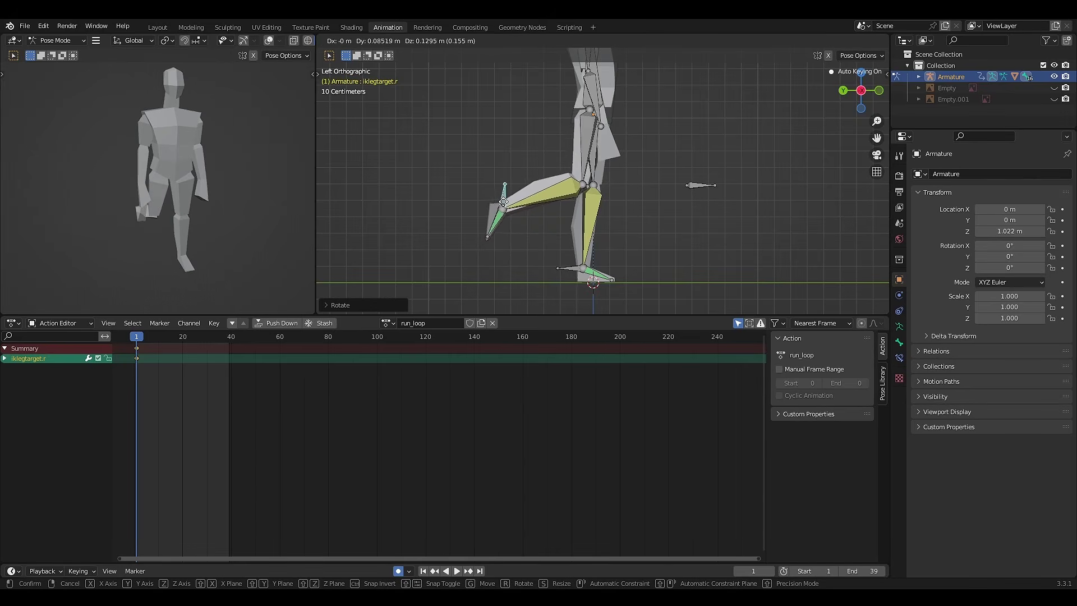
{"action": "left_click", "coordinate": [505, 204]}
Move iklegtarget.l forward and slightly up, and rotate it so the left foot's toes point upward.
{"action": "middle_click_drag", "start_coordinate": [662, 246], "coordinate": [515, 266], "text": "shift"}
{"action": "left_click", "coordinate": [511, 264]}
{"action": "key", "text": "g"}
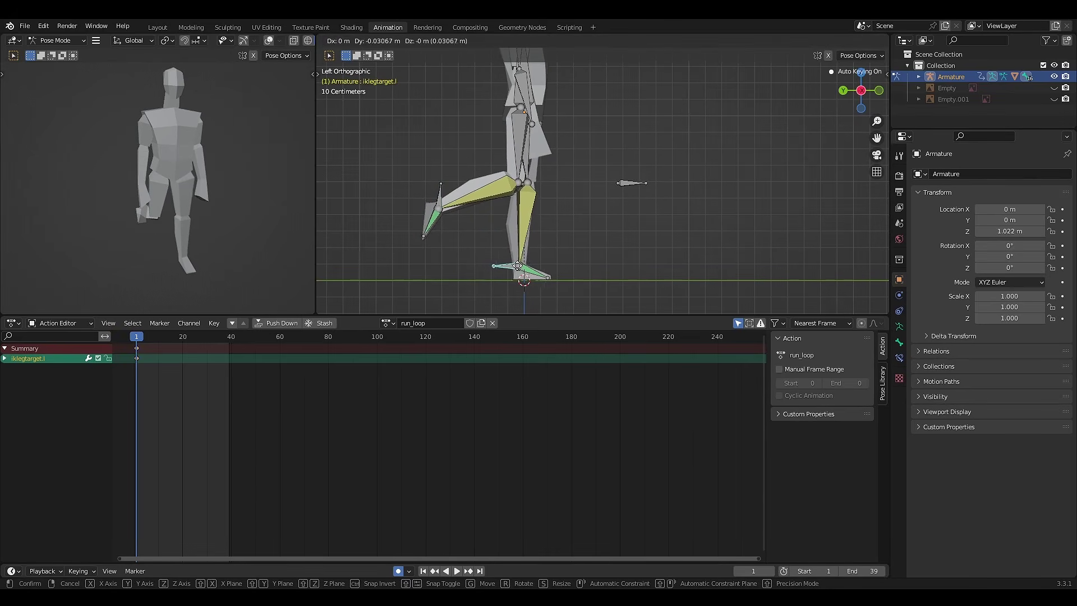
{"action": "left_click", "coordinate": [562, 260]}
{"action": "key", "text": "r"}
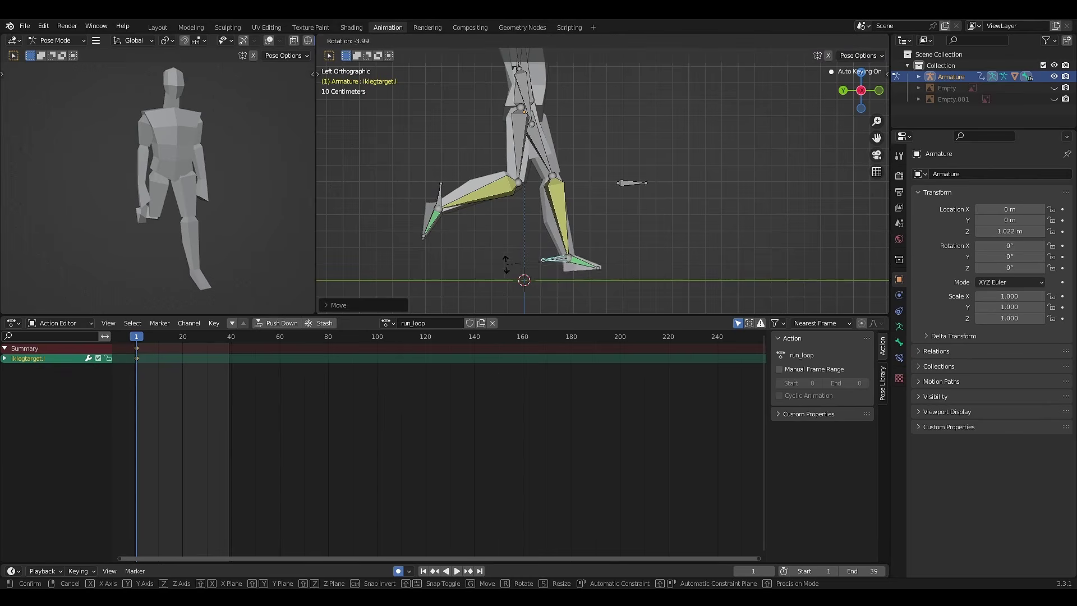
{"action": "left_click", "coordinate": [535, 268]}
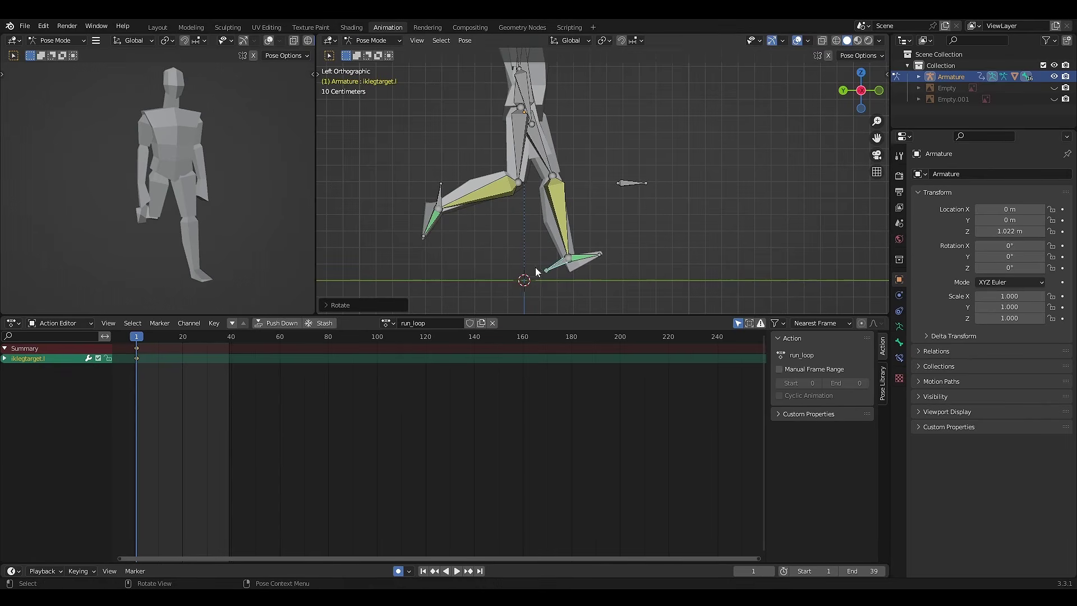
Rotate the body bone forward by about 15 degrees to lean the torso into the run.
{"action": "middle_click_drag", "start_coordinate": [625, 188], "coordinate": [615, 271], "text": "shift"}
{"action": "left_click", "coordinate": [523, 179]}
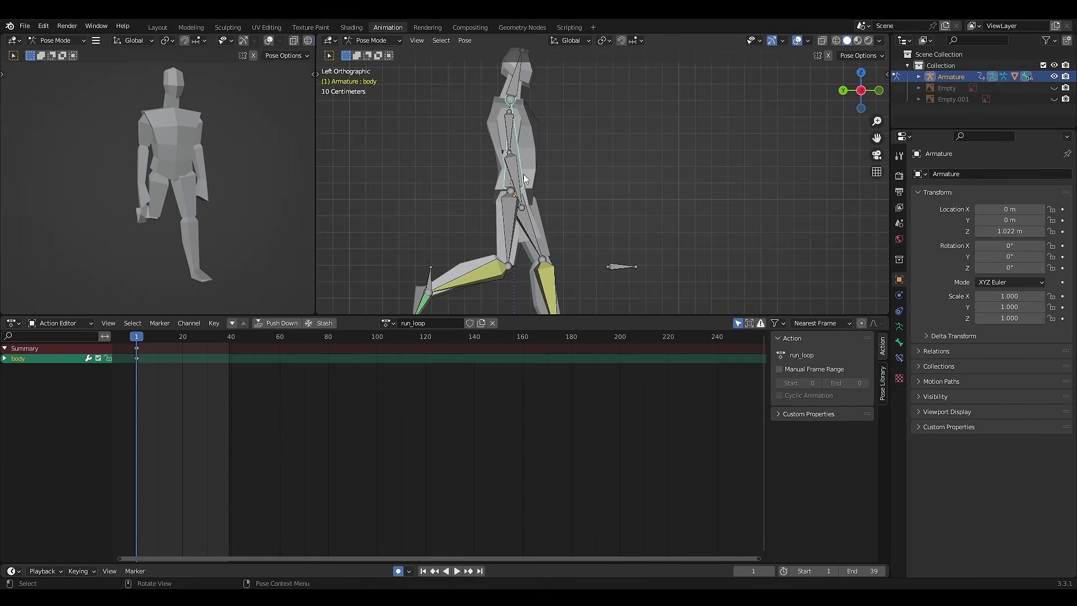
{"action": "key", "text": "r"}
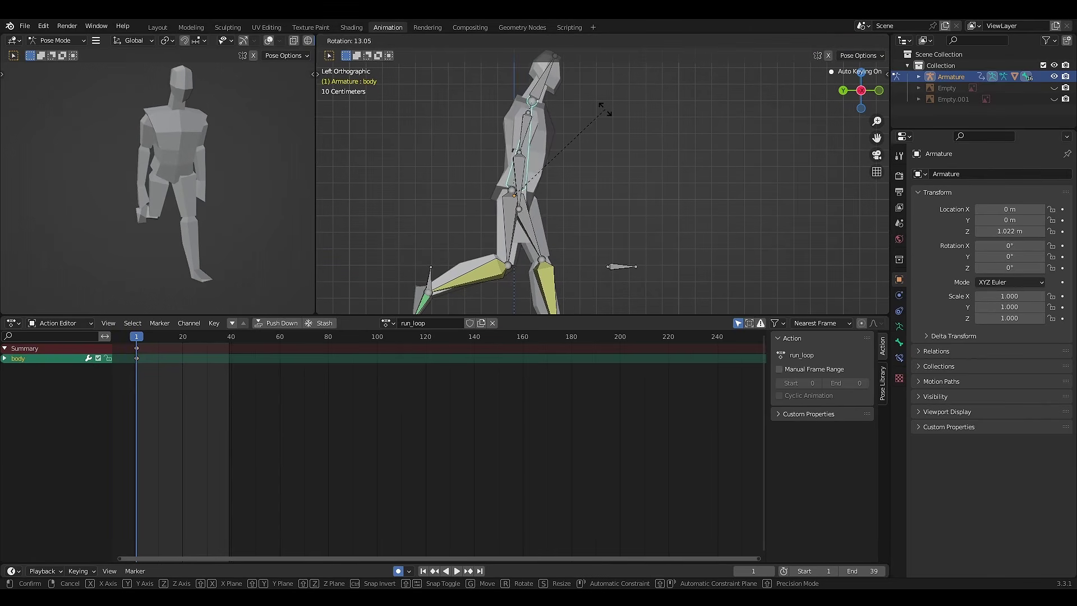
{"action": "left_click", "coordinate": [606, 115]}
Rotate the upperarm.r bone forward by about 40 degrees in the left orthographic view at frame 1.
{"action": "left_click", "coordinate": [534, 131]}
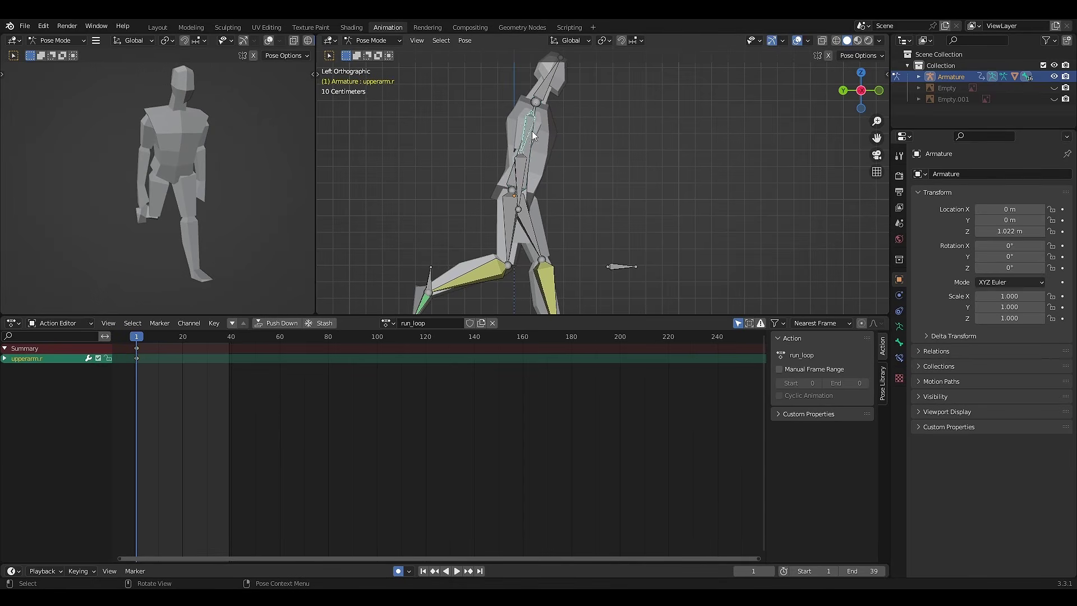
{"action": "key", "text": "r"}
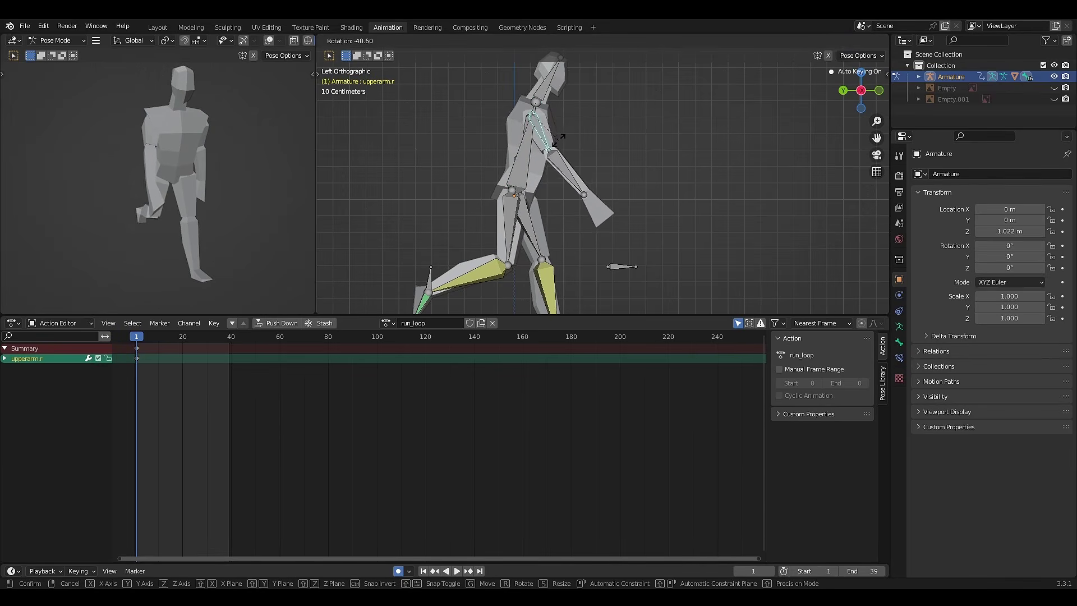
{"action": "left_click", "coordinate": [561, 140]}
Rotate the upperarm.l bone backward behind the torso, opposite to the right arm, in the left orthographic view.
{"action": "mouse_move", "coordinate": [561, 140]}
{"action": "middle_mouse_down"}
{"action": "mouse_move", "coordinate": [591, 147]}
{"action": "mouse_move", "coordinate": [541, 138]}
{"action": "middle_mouse_up"}
{"action": "left_click", "coordinate": [546, 139]}
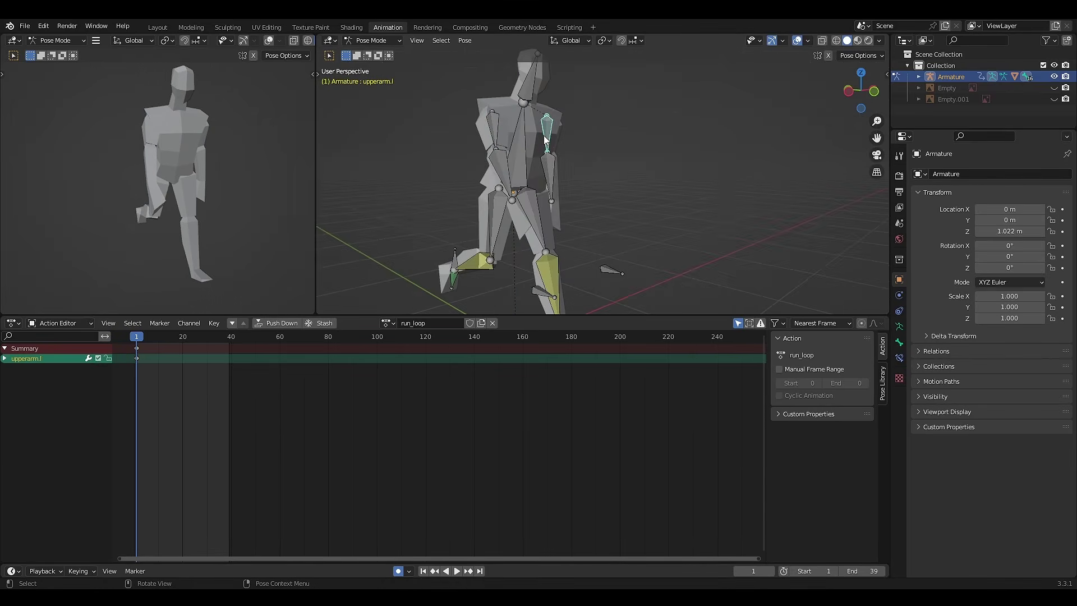
{"action": "key", "text": "ctrl+KP_3"}
{"action": "key", "text": "r"}
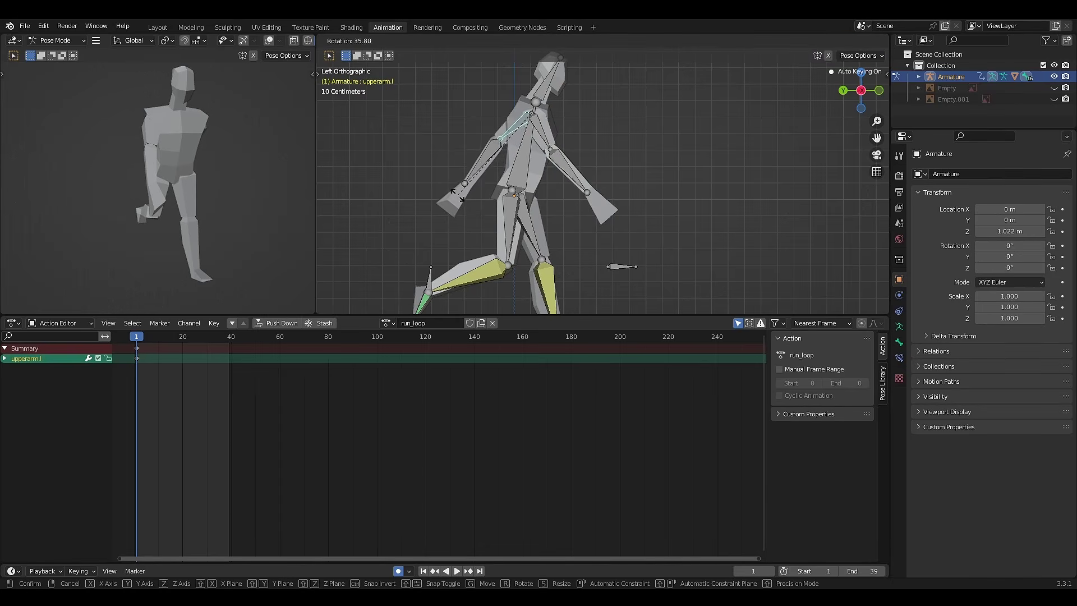
{"action": "left_click", "coordinate": [486, 181]}
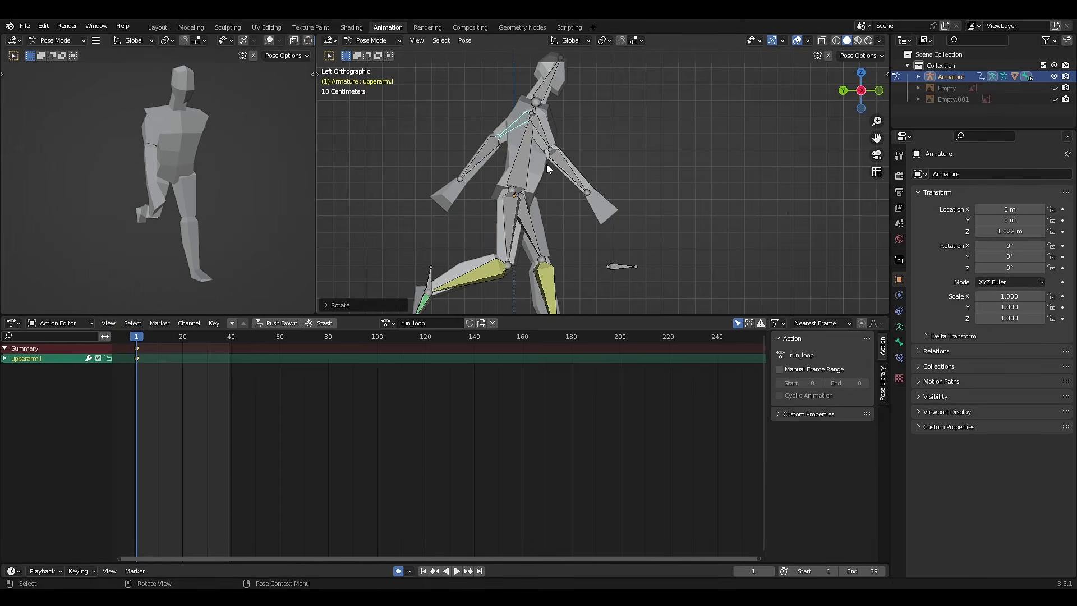
Go to frame 3 and lower the body bone slightly along the global Z axis.
{"action": "middle_click_drag", "start_coordinate": [605, 137], "coordinate": [576, 125], "text": "shift"}
{"action": "middle_click_drag", "start_coordinate": [566, 180], "coordinate": [572, 157], "text": "shift"}
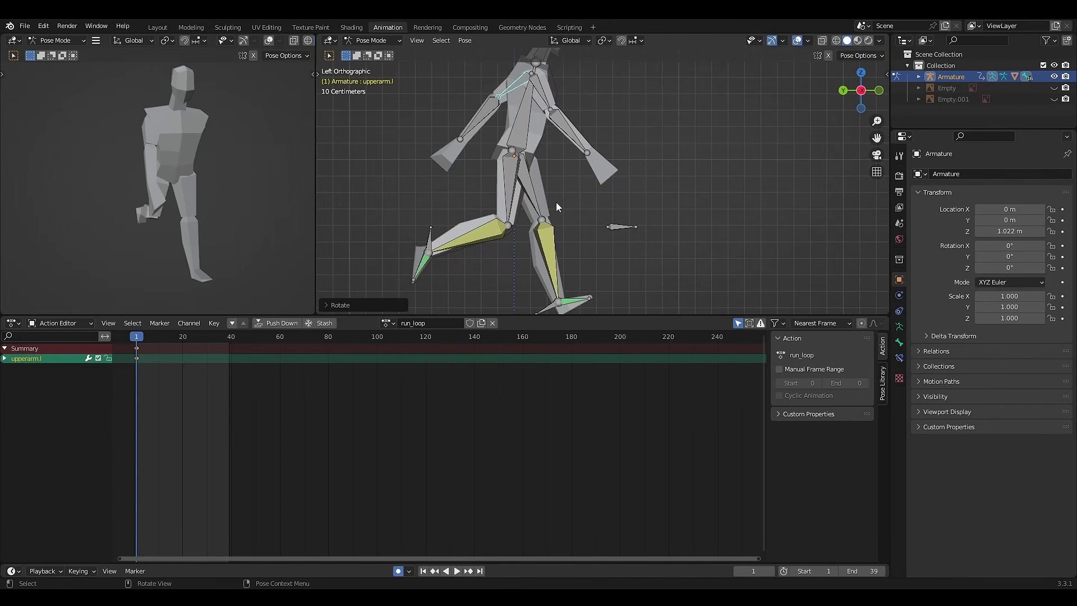
{"action": "middle_click_drag", "start_coordinate": [573, 210], "coordinate": [578, 215], "text": "shift"}
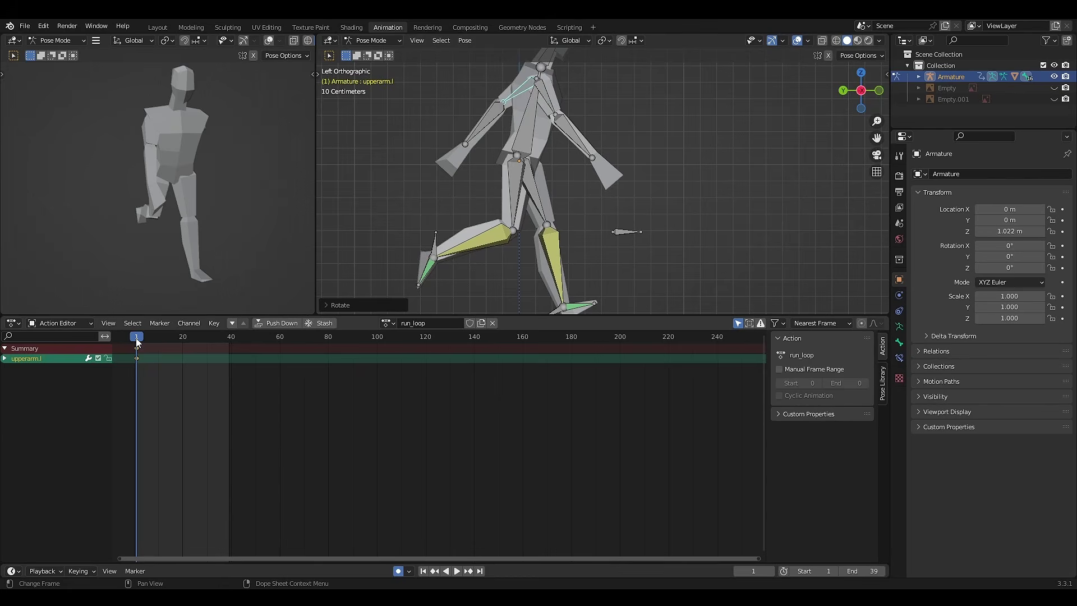
{"action": "key", "text": "space"}
{"action": "key", "text": "space"}
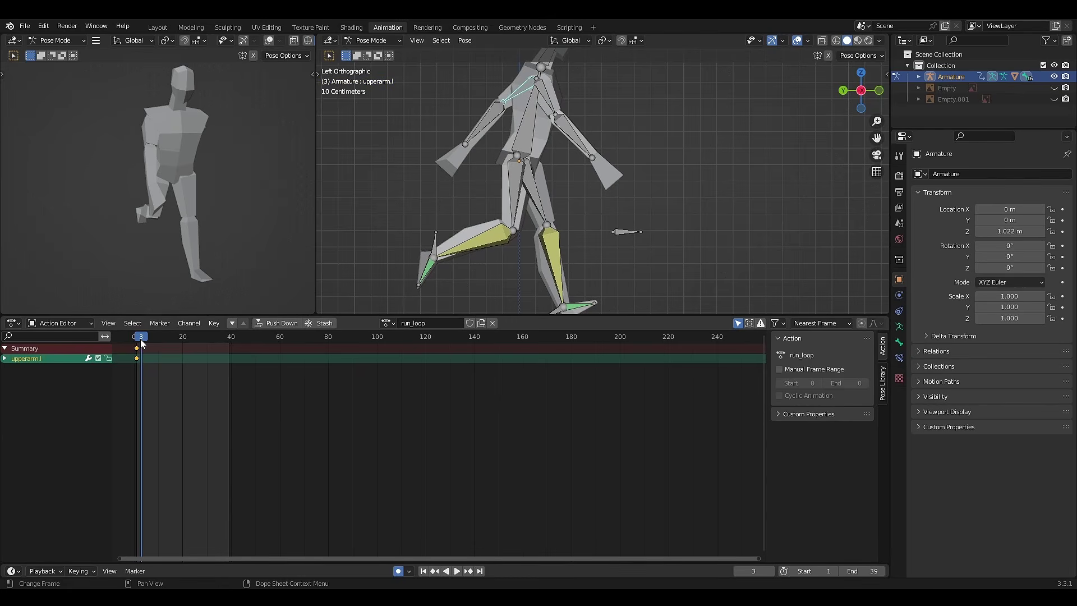
{"action": "middle_click_drag", "start_coordinate": [595, 278], "coordinate": [577, 262], "text": "shift"}
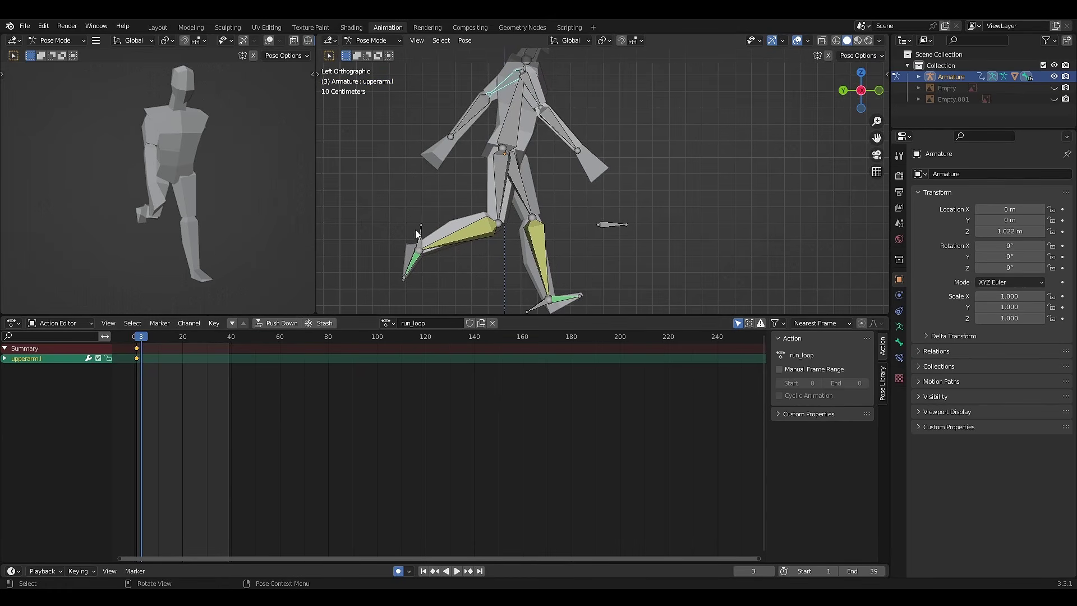
{"action": "left_click", "coordinate": [517, 128]}
{"action": "key", "text": "g"}
{"action": "key", "text": "z"}
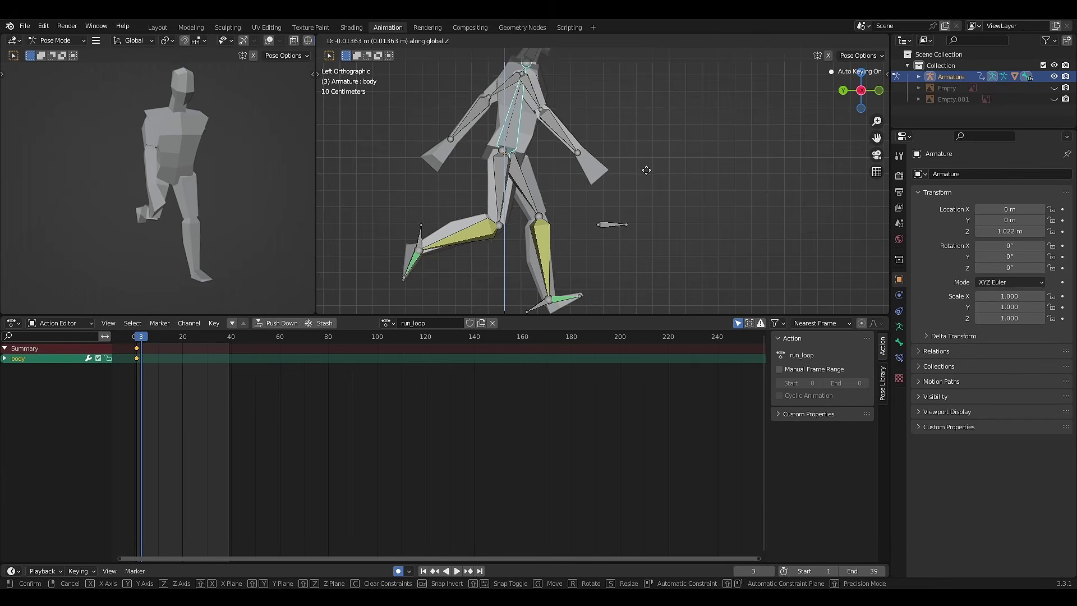
{"action": "left_click", "coordinate": [646, 174]}
Move iklegtarget.l back by about 0.21 m and slightly down, and rotate it so the left foot is planted on the ground under the body.
{"action": "middle_click_drag", "start_coordinate": [585, 250], "coordinate": [620, 179], "text": "shift"}
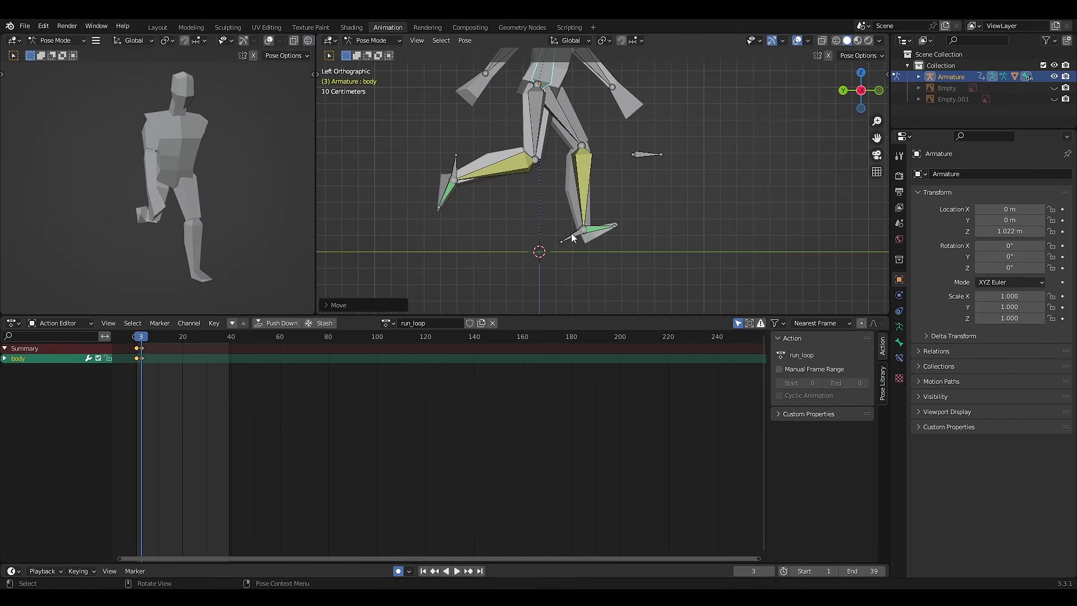
{"action": "left_click", "coordinate": [568, 236]}
{"action": "key", "text": "g"}
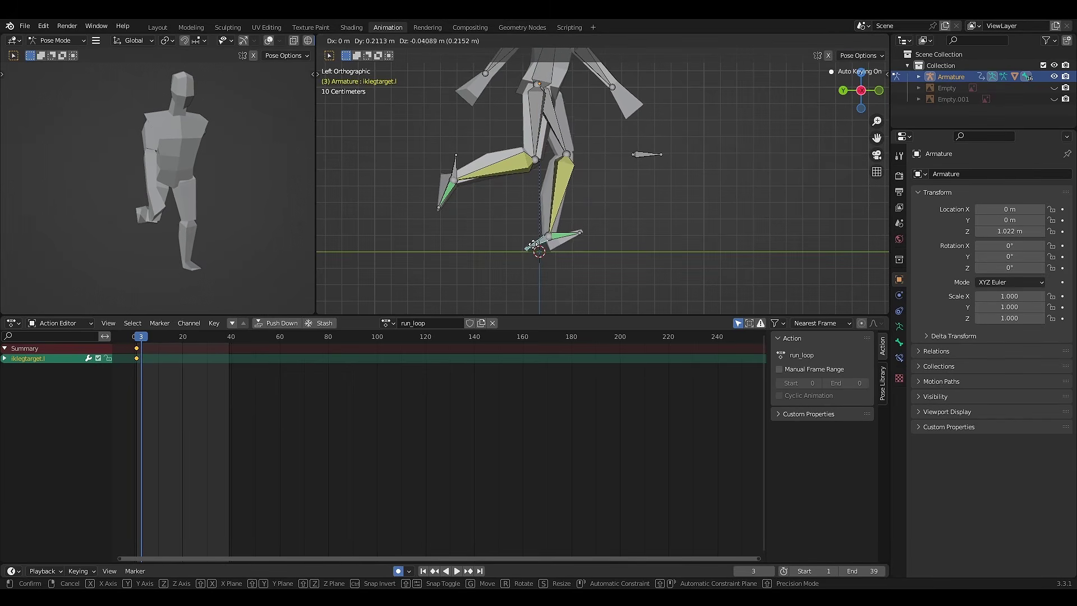
{"action": "left_click", "coordinate": [528, 236]}
{"action": "key", "text": "r"}
{"action": "left_click", "coordinate": [523, 230]}
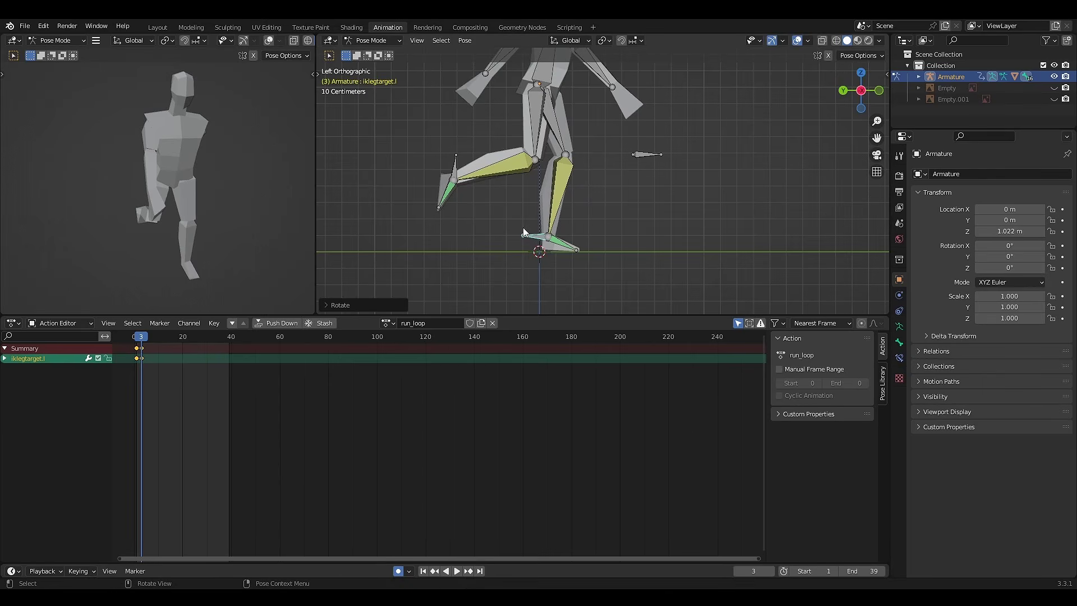
{"action": "key", "text": "g"}
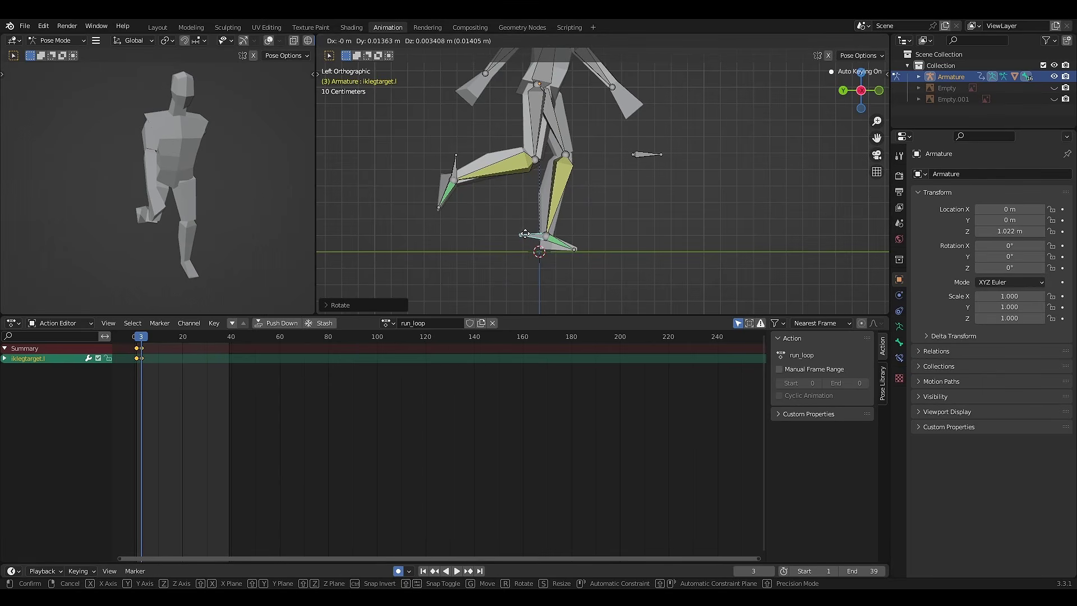
{"action": "left_click", "coordinate": [525, 233]}
Move iklegtarget.r forward and slightly down, and rotate it by about 13 degrees so the right foot hangs more vertically.
{"action": "middle_click_drag", "start_coordinate": [611, 209], "coordinate": [591, 215], "text": "shift"}
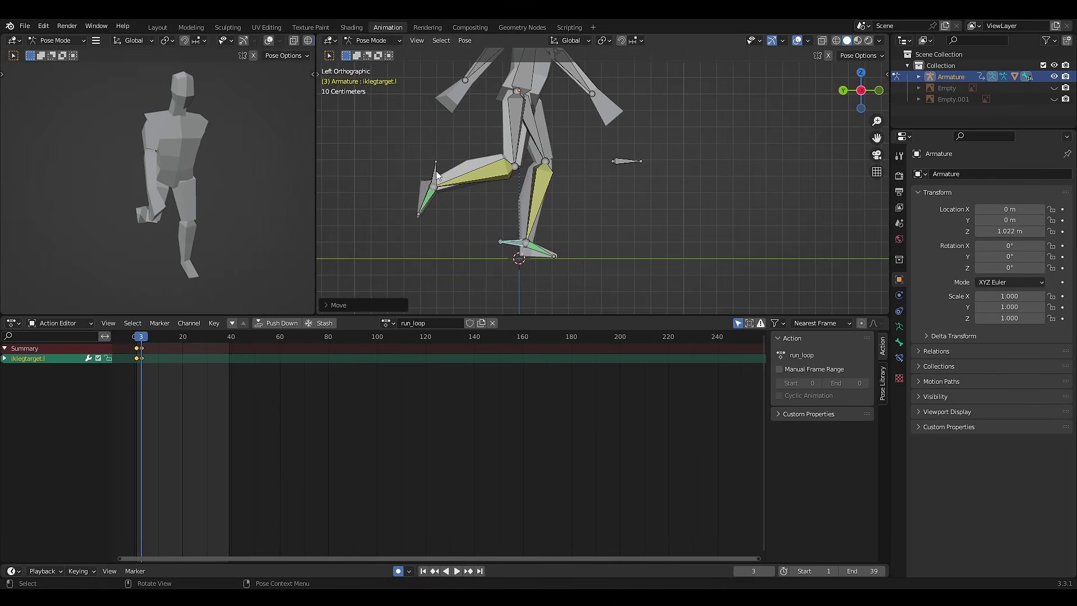
{"action": "left_click", "coordinate": [435, 173]}
{"action": "key", "text": "g"}
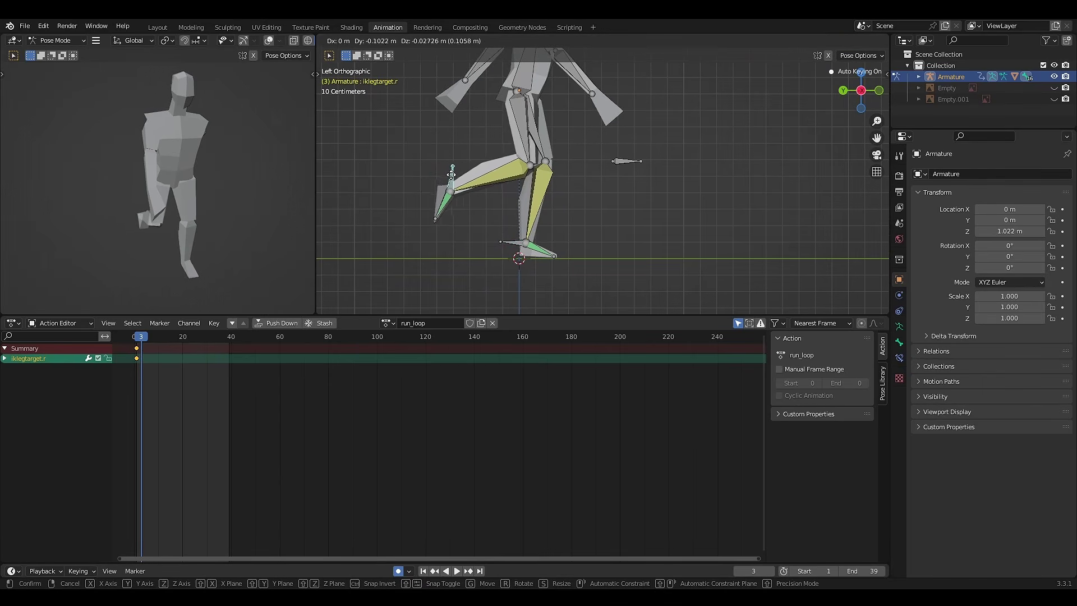
{"action": "left_click", "coordinate": [461, 176]}
{"action": "key", "text": "r"}
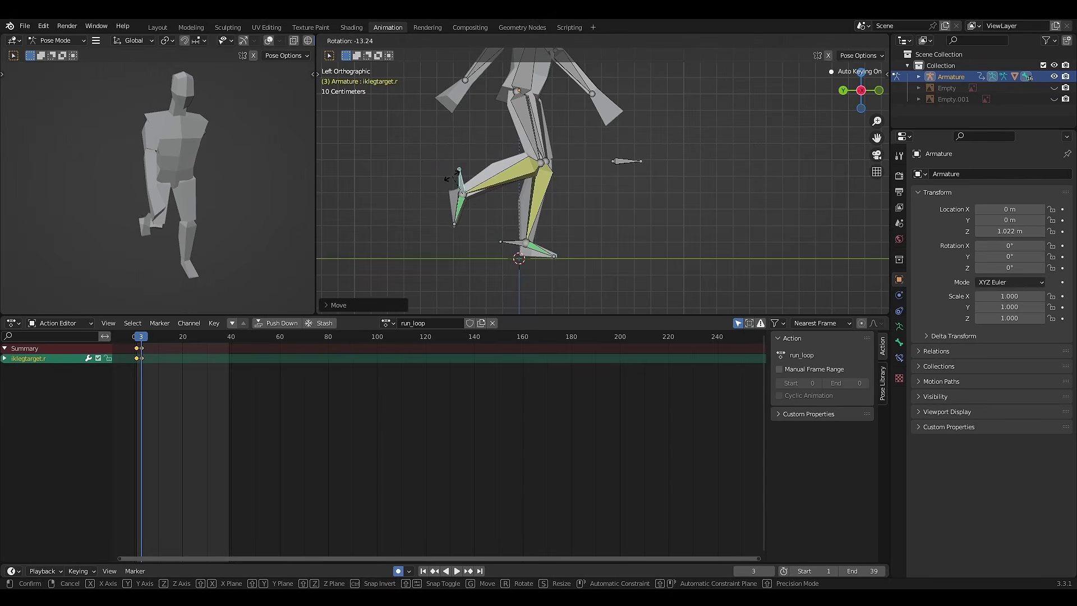
{"action": "left_click", "coordinate": [452, 176]}
{"action": "key", "text": "g"}
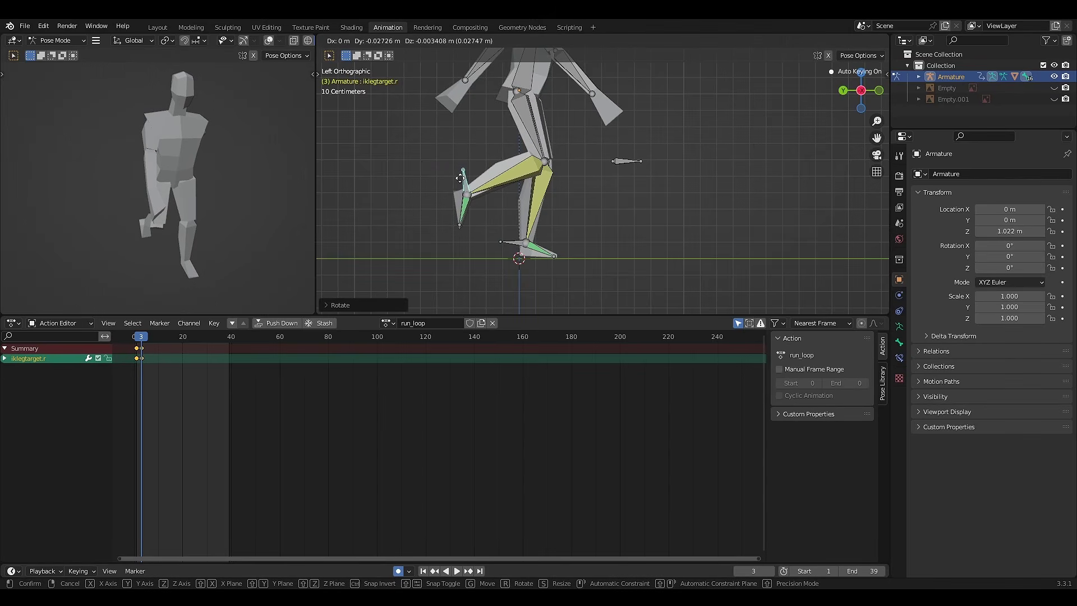
{"action": "left_click", "coordinate": [455, 180]}
Swing both arms in toward the torso at frame 3, rotating upperarm.r back by about 21 degrees and upperarm.l forward.
{"action": "middle_click_drag", "start_coordinate": [635, 123], "coordinate": [631, 184], "text": "shift"}
{"action": "left_click", "coordinate": [542, 132]}
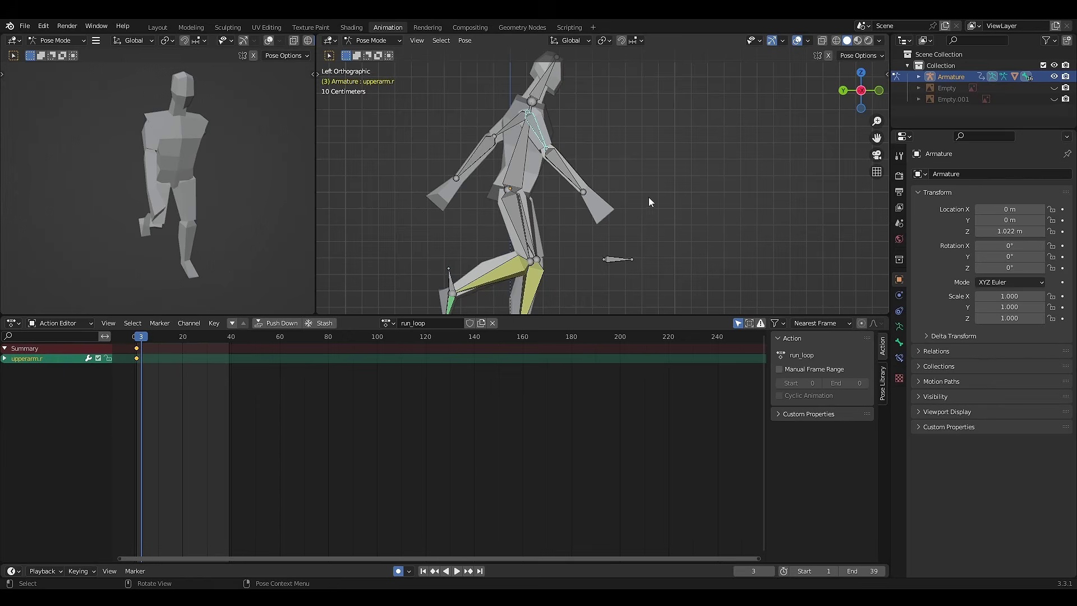
{"action": "key", "text": "r"}
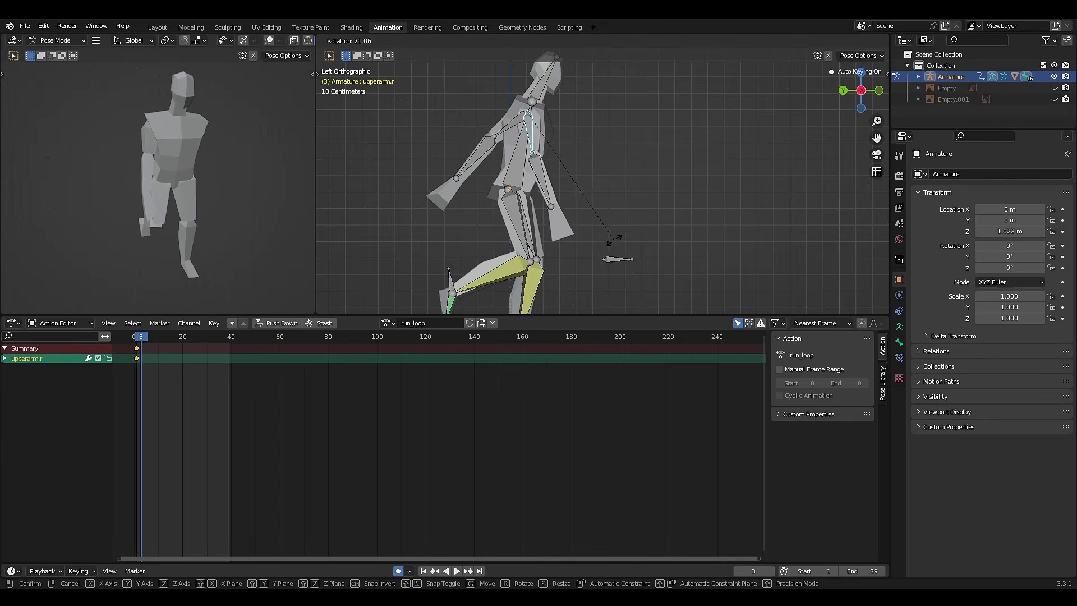
{"action": "left_click", "coordinate": [613, 240]}
{"action": "left_click", "coordinate": [507, 129]}
{"action": "key", "text": "r"}
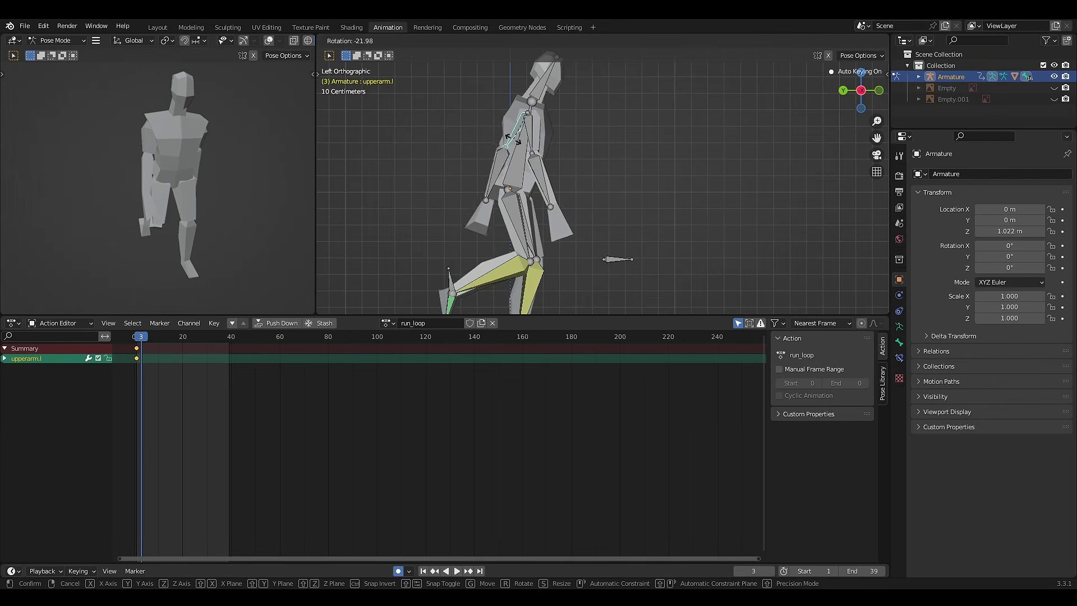
{"action": "left_click", "coordinate": [500, 140]}
Rotate the body bone a few degrees further forward at frame 3.
{"action": "left_click", "coordinate": [521, 147]}
{"action": "key", "text": "r"}
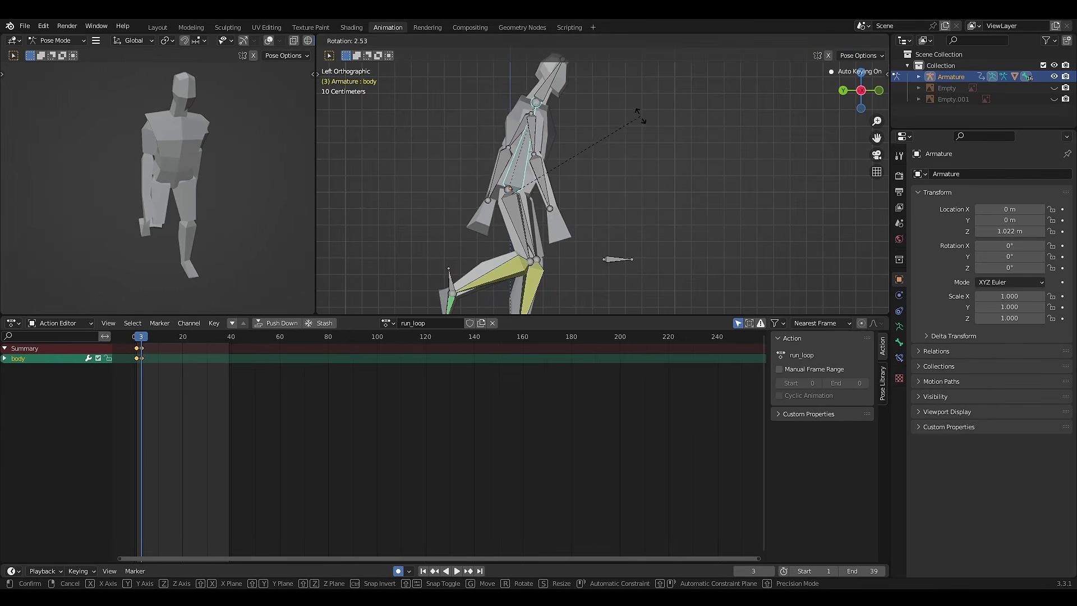
{"action": "left_click", "coordinate": [640, 122]}
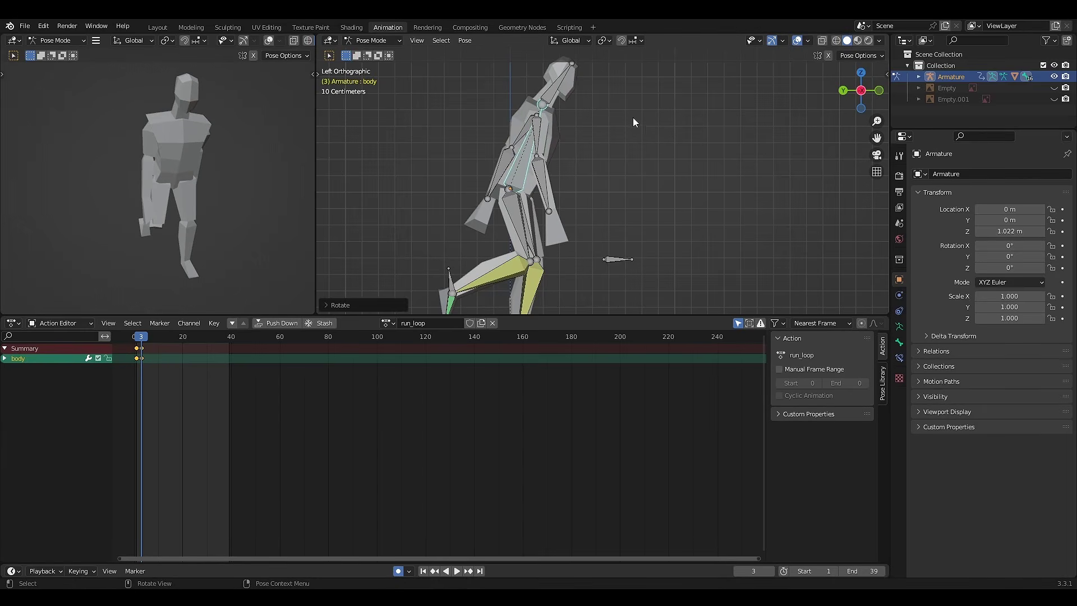
{"action": "key", "text": "ctrl+z"}
Rotate the head bone forward so the head tilts down at frame 3.
{"action": "left_click", "coordinate": [555, 110]}
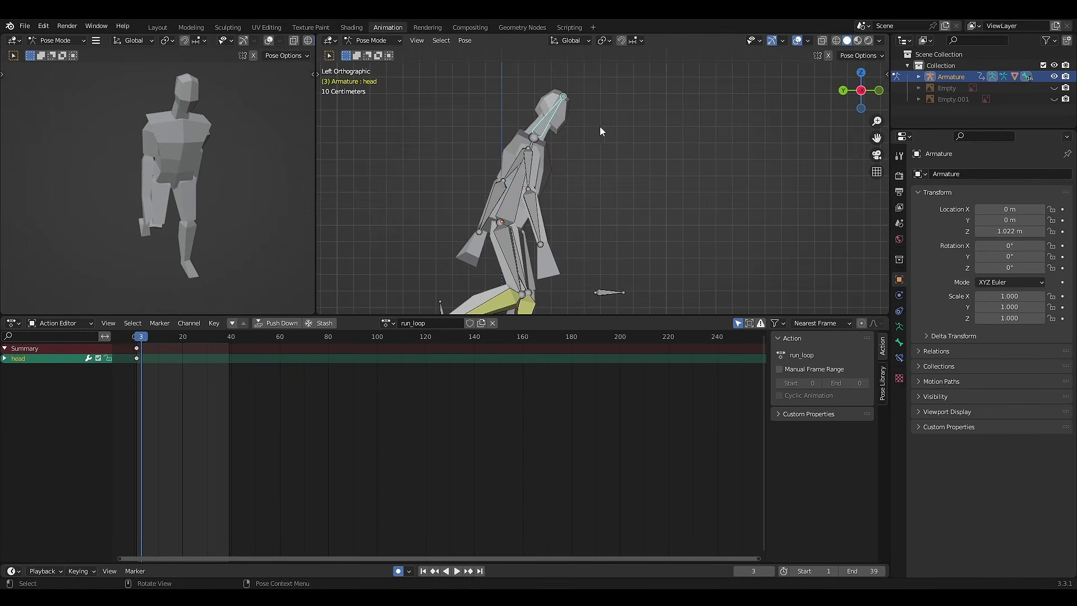
{"action": "key", "text": "r"}
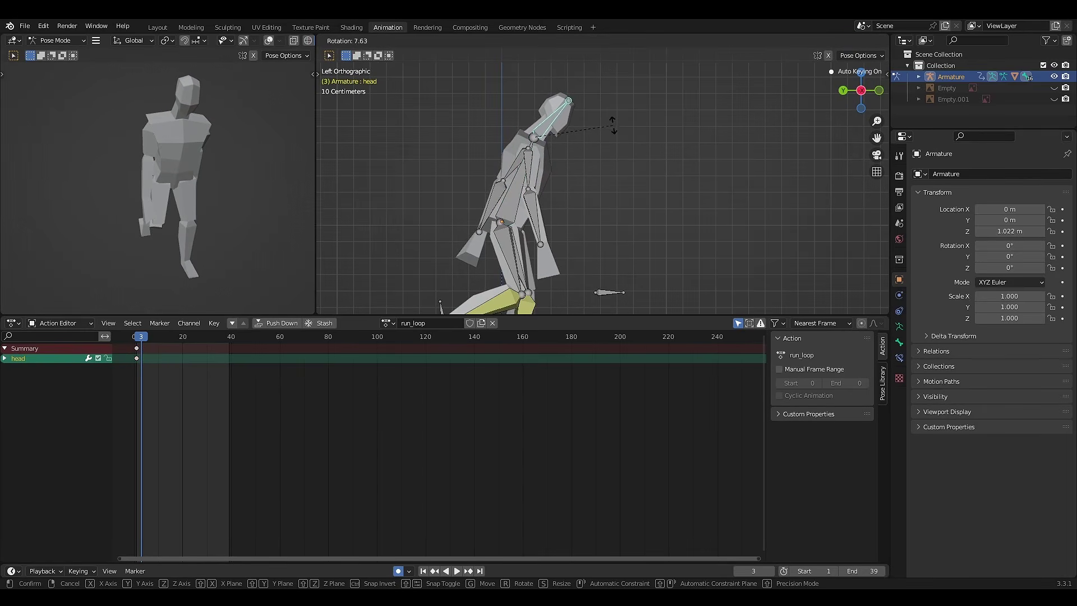
{"action": "left_click", "coordinate": [615, 131]}
At frame 5, bring iklegtarget.r forward in front of the left leg and rotate it about 49 degrees so the toes point forward and down.
{"action": "middle_click_drag", "start_coordinate": [613, 208], "coordinate": [620, 166], "text": "shift"}
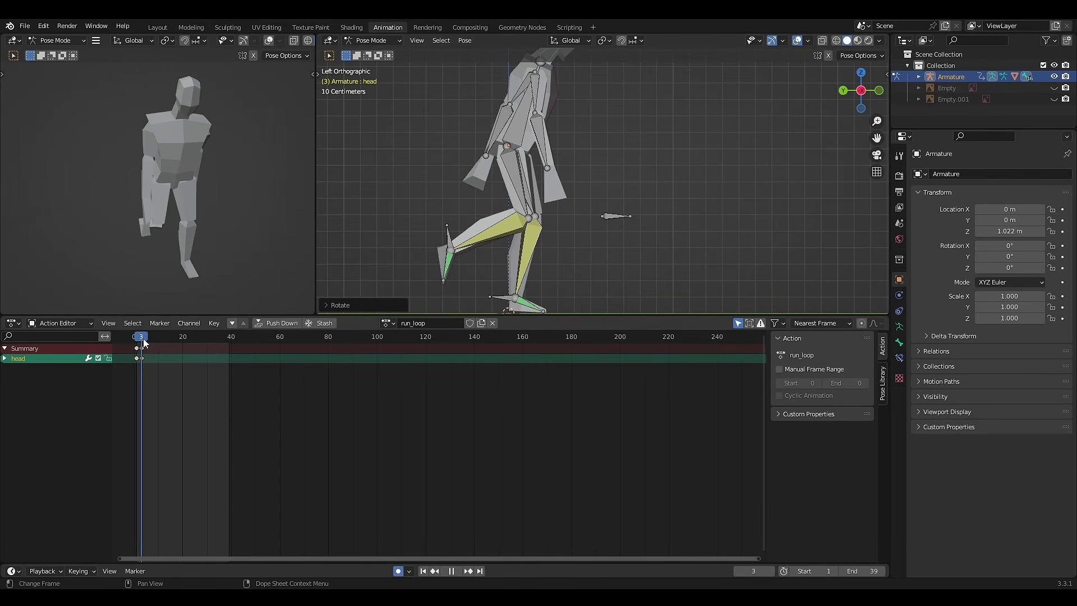
{"action": "left_click_drag", "start_coordinate": [143, 339], "coordinate": [147, 339]}
{"action": "middle_click_drag", "start_coordinate": [611, 255], "coordinate": [528, 267], "text": "shift"}
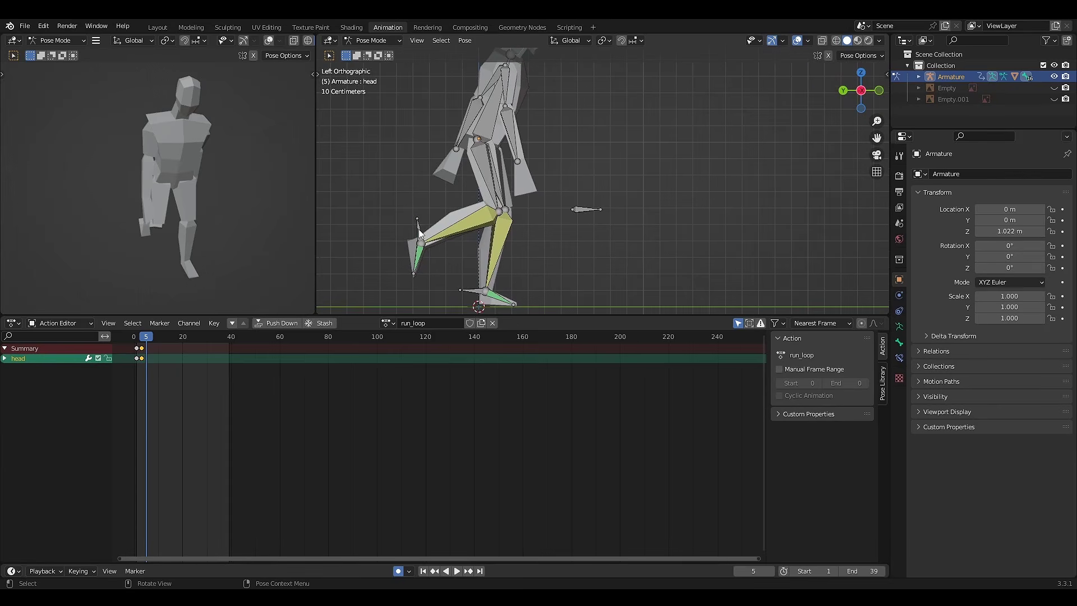
{"action": "left_click_drag", "start_coordinate": [431, 240], "coordinate": [487, 249]}
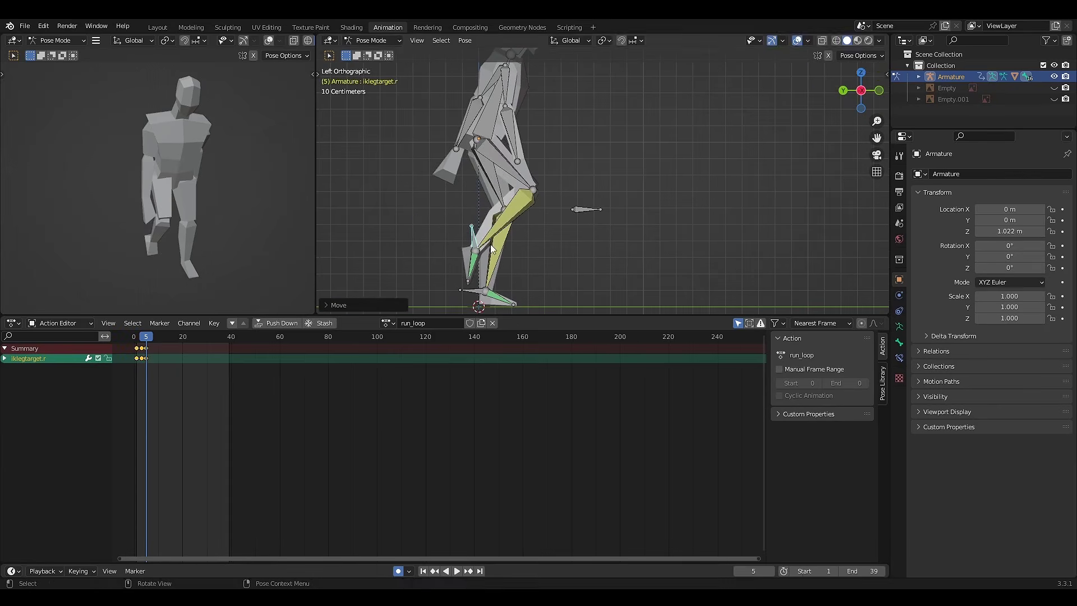
{"action": "key", "text": "r"}
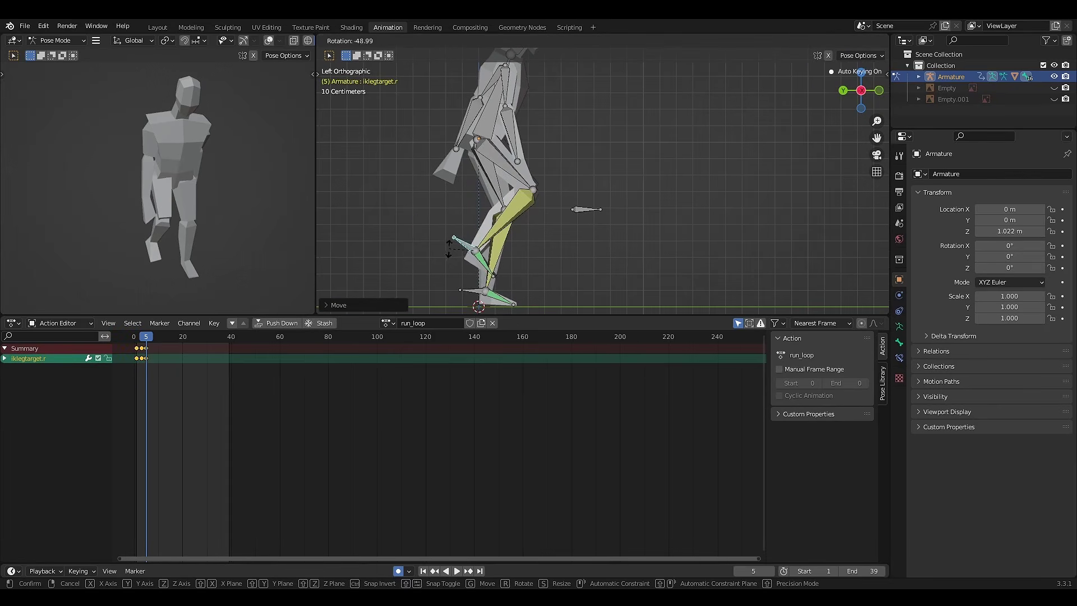
{"action": "left_click", "coordinate": [449, 242]}
{"action": "key", "text": "g"}
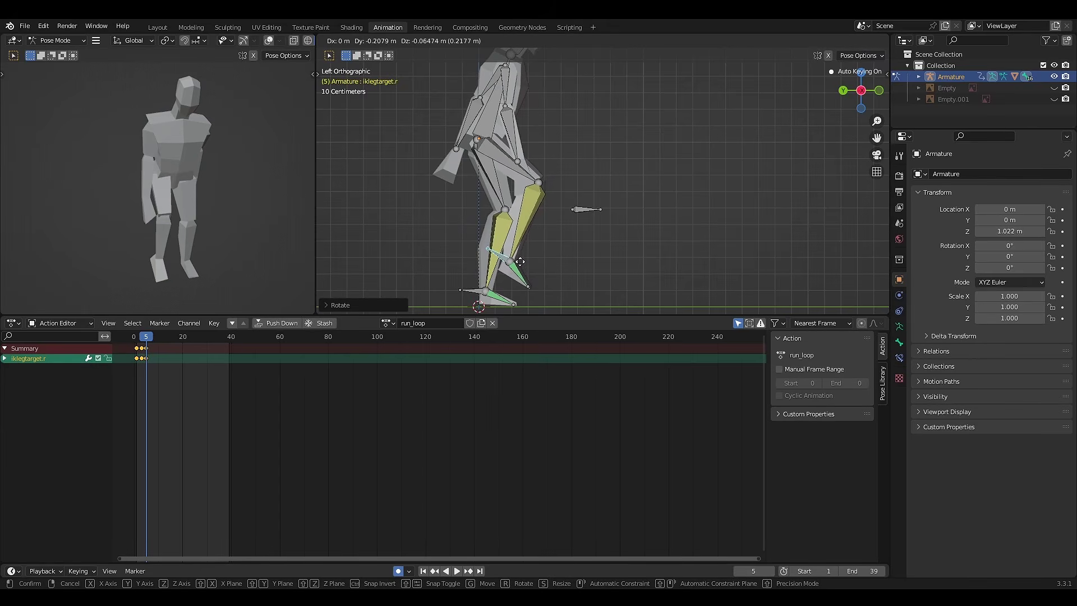
{"action": "left_click", "coordinate": [543, 223]}
Raise the body bone slightly along the global Z axis at frame 5.
{"action": "middle_click_drag", "start_coordinate": [558, 166], "coordinate": [564, 192], "text": "shift"}
{"action": "left_click", "coordinate": [508, 160]}
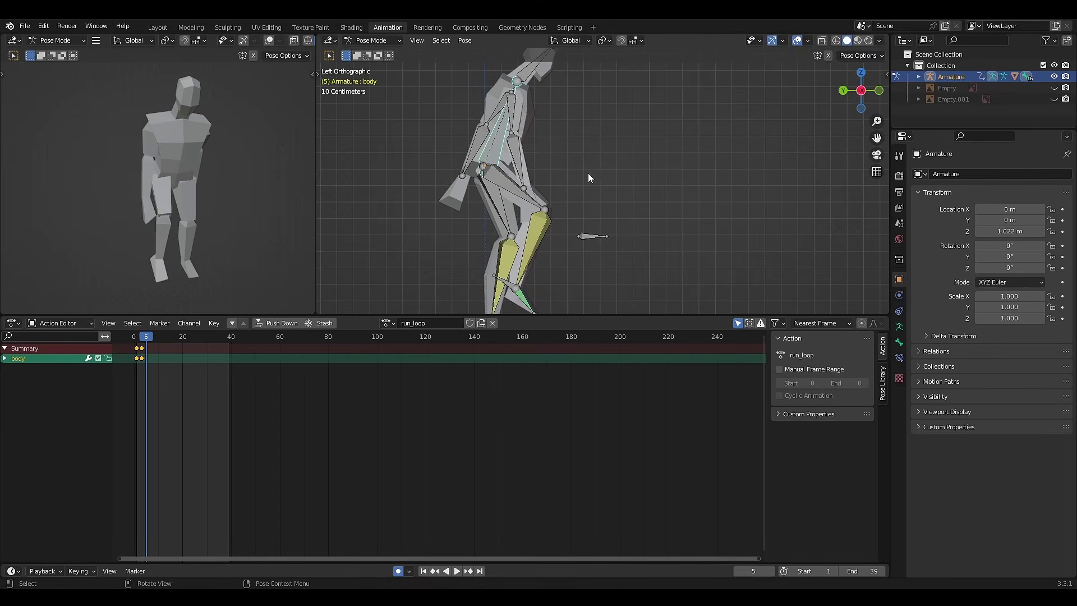
{"action": "key", "text": "g"}
{"action": "key", "text": "z"}
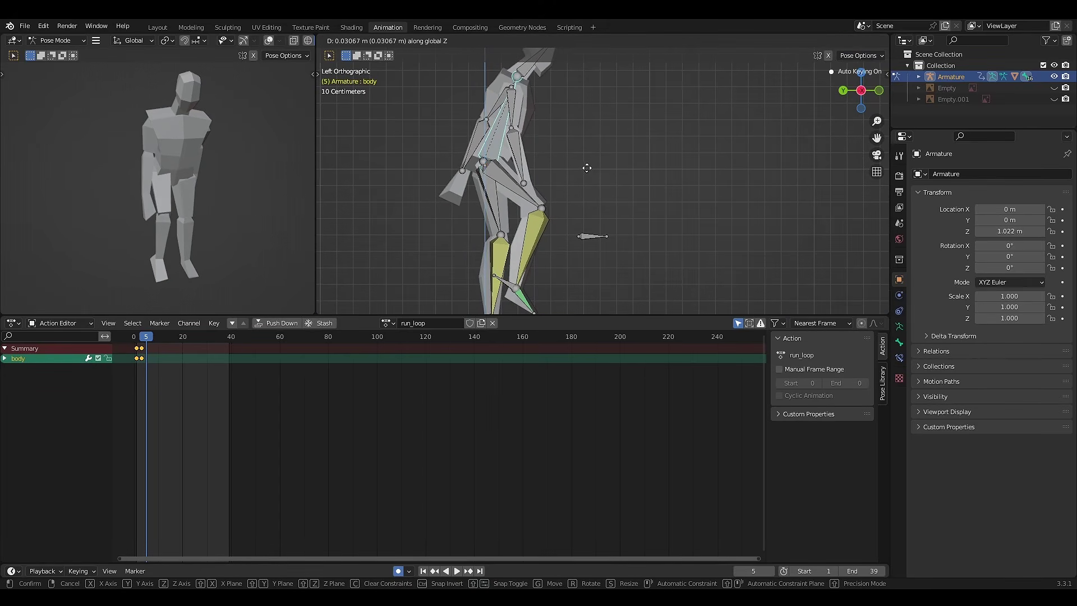
{"action": "left_click", "coordinate": [581, 180]}
At frame 5, move iklegtarget.l backward and slightly up behind the body, rotating it so the toes point down toward the ground.
{"action": "middle_click_drag", "start_coordinate": [580, 181], "coordinate": [604, 133], "text": "shift"}
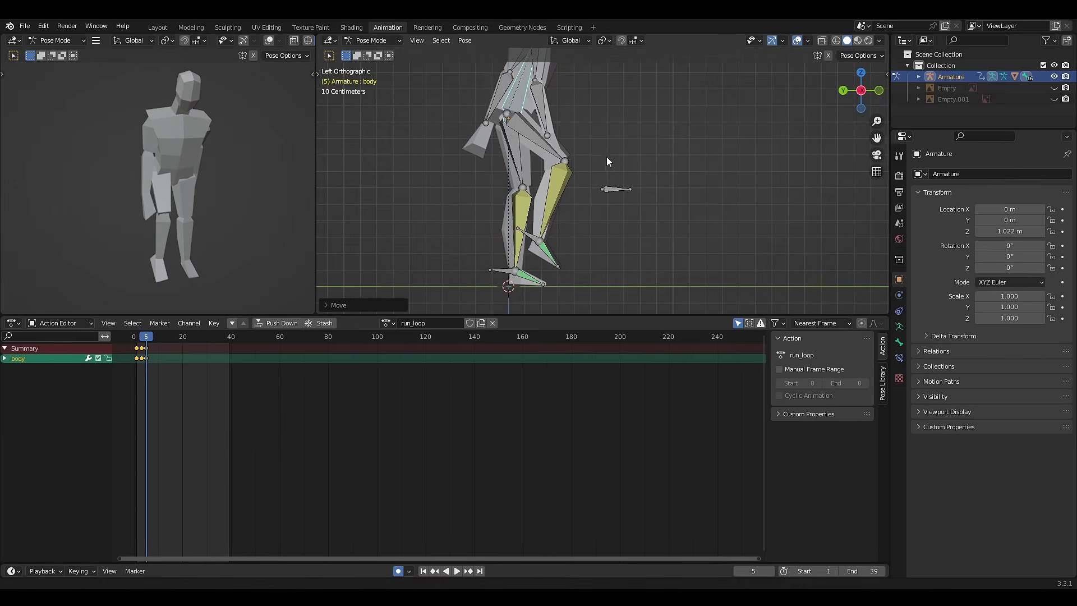
{"action": "left_click", "coordinate": [504, 273]}
{"action": "key", "text": "g"}
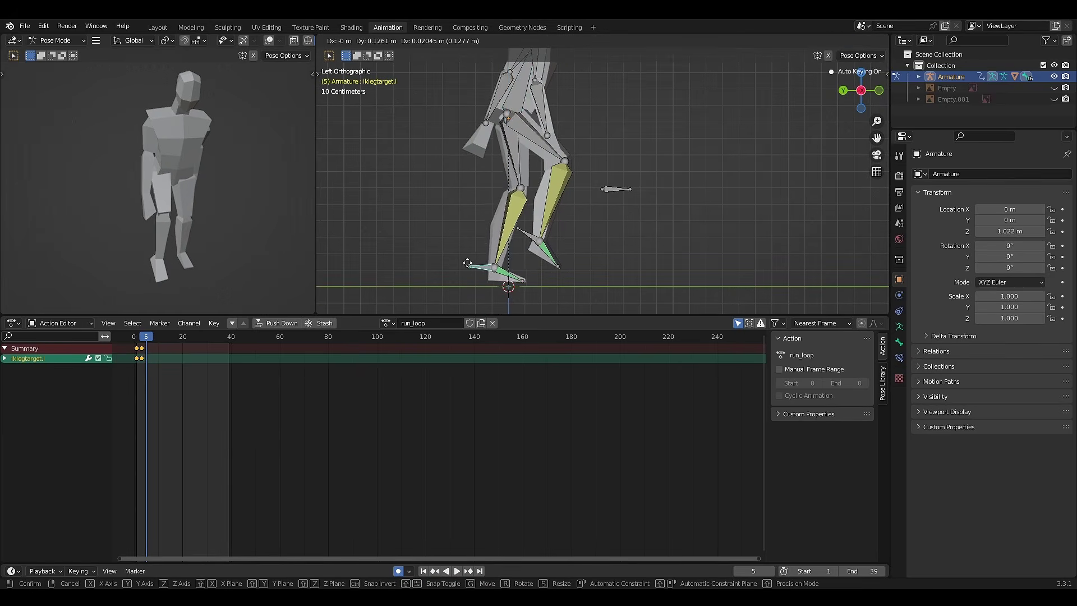
{"action": "left_click", "coordinate": [450, 264]}
{"action": "key", "text": "r"}
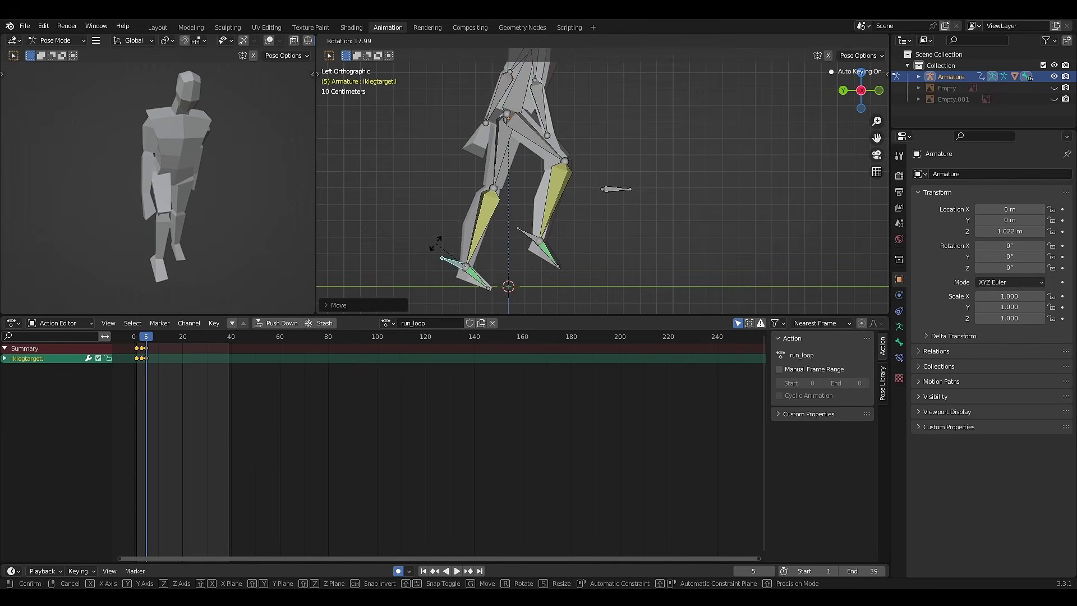
{"action": "left_click", "coordinate": [442, 260]}
{"action": "key", "text": "g"}
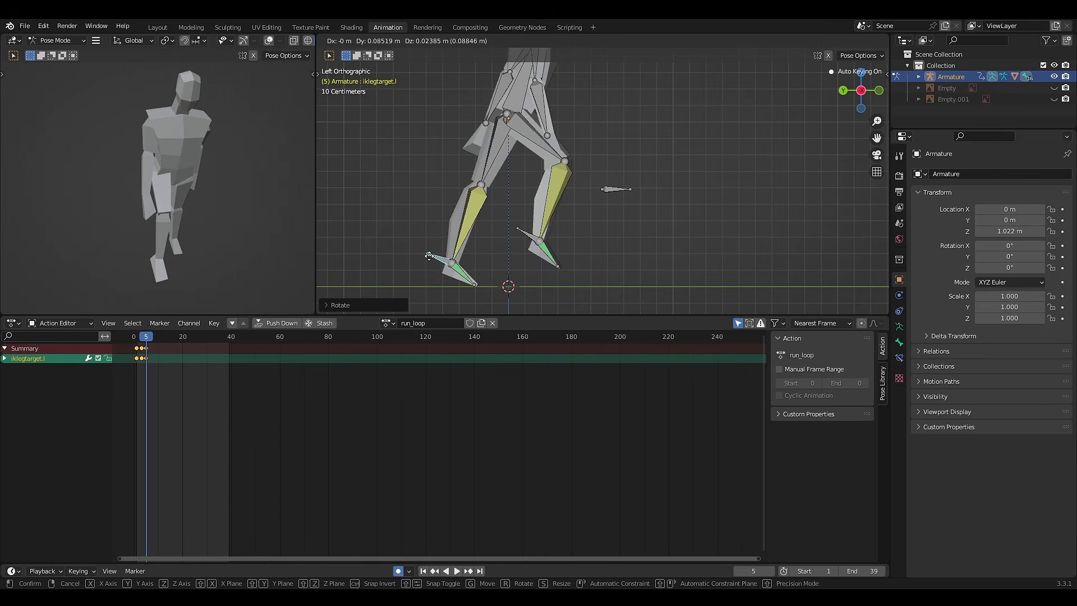
{"action": "left_click", "coordinate": [428, 256]}
Rotate the upperarm.r bone so the right arm swings backward at frame 5.
{"action": "middle_click_drag", "start_coordinate": [614, 177], "coordinate": [591, 227], "text": "shift"}
{"action": "middle_click_drag", "start_coordinate": [581, 190], "coordinate": [586, 193], "text": "shift"}
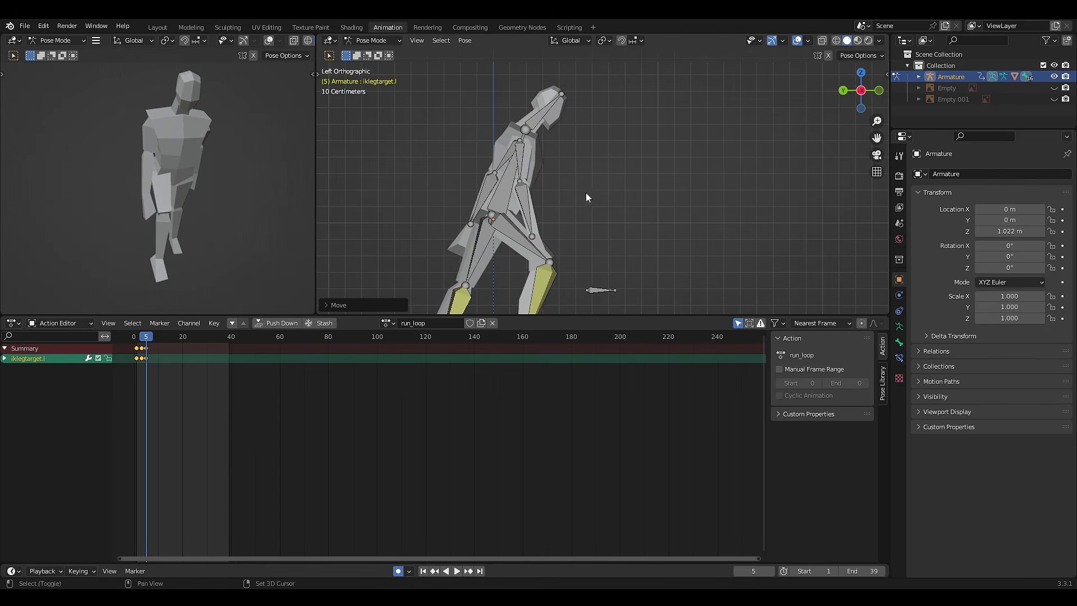
{"action": "left_click", "coordinate": [522, 171]}
{"action": "key", "text": "r"}
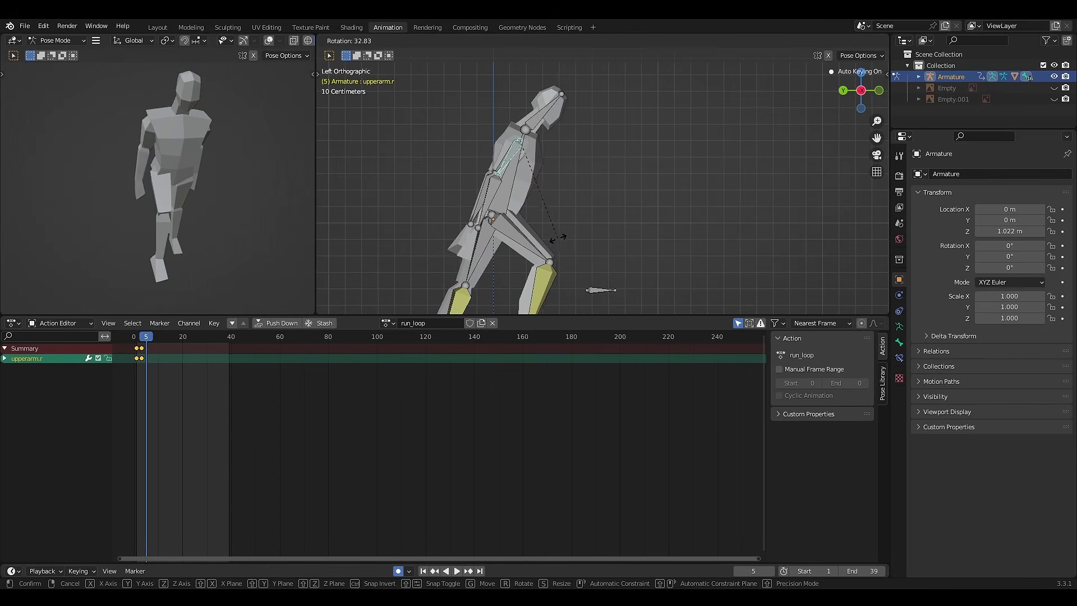
{"action": "left_click", "coordinate": [546, 238]}
In the left orthographic view, rotate the upperarm.l bone so the left arm swings forward at frame 5.
{"action": "middle_click_drag", "start_coordinate": [547, 238], "coordinate": [557, 207]}
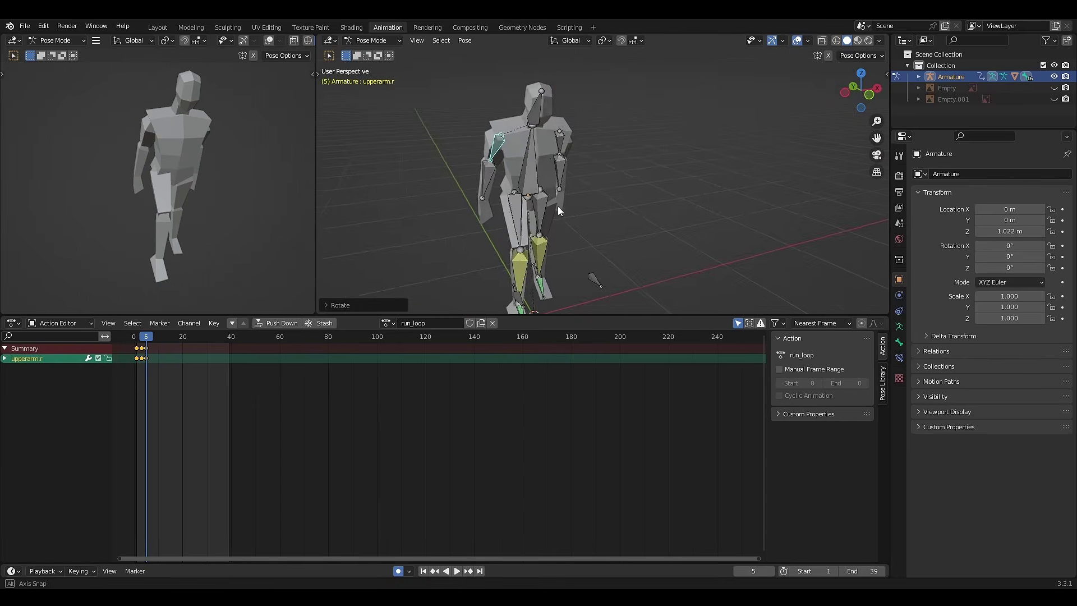
{"action": "left_click", "coordinate": [564, 146]}
{"action": "key", "text": "ctrl+KP_3"}
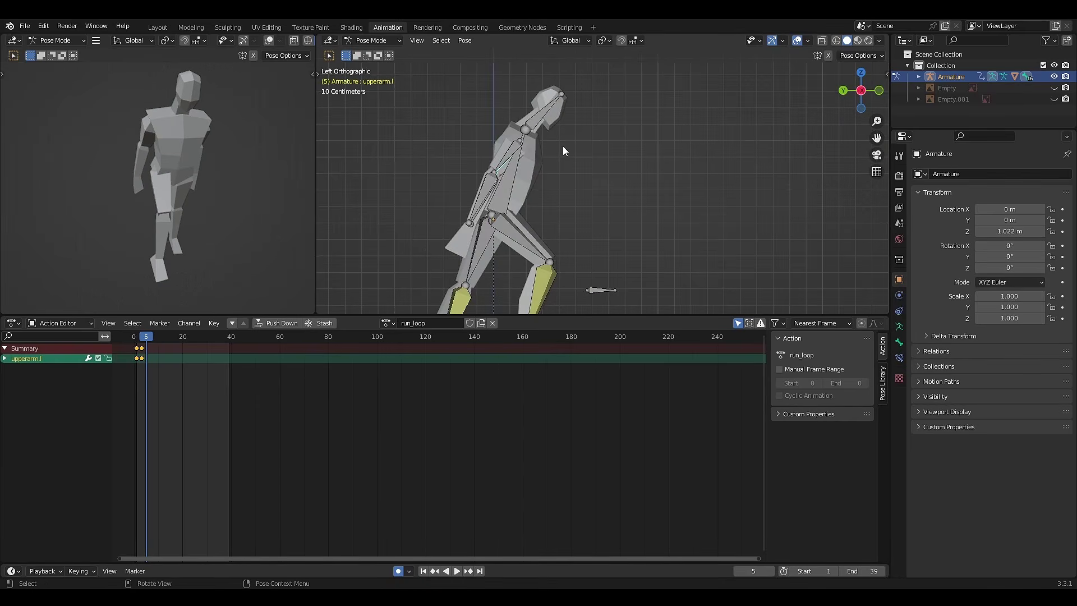
{"action": "key", "text": "r"}
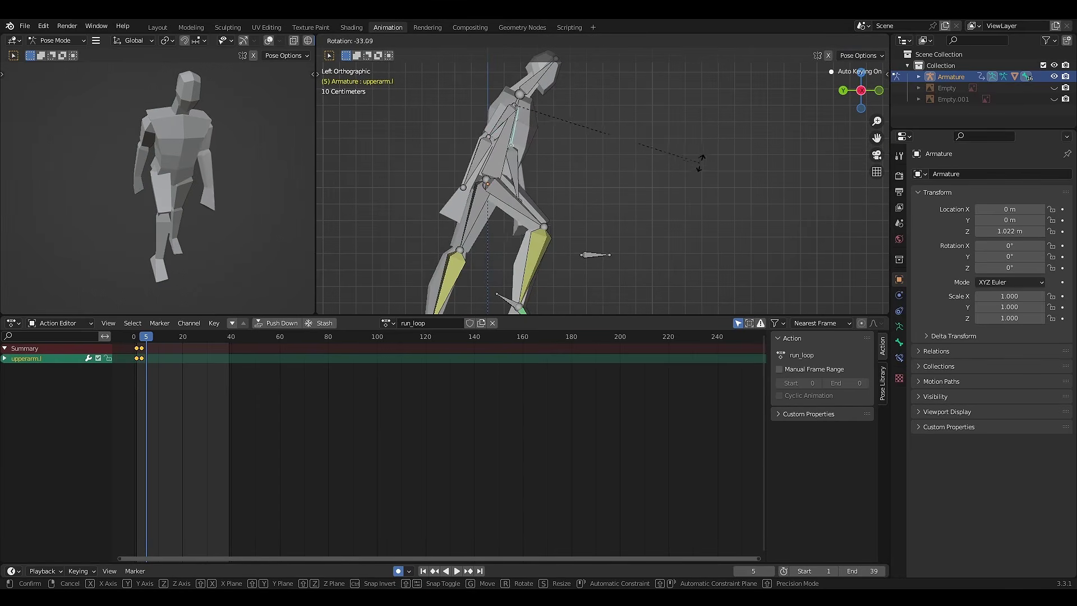
{"action": "left_click", "coordinate": [714, 124]}
{"action": "middle_click_drag", "start_coordinate": [543, 153], "coordinate": [560, 180], "text": "shift"}
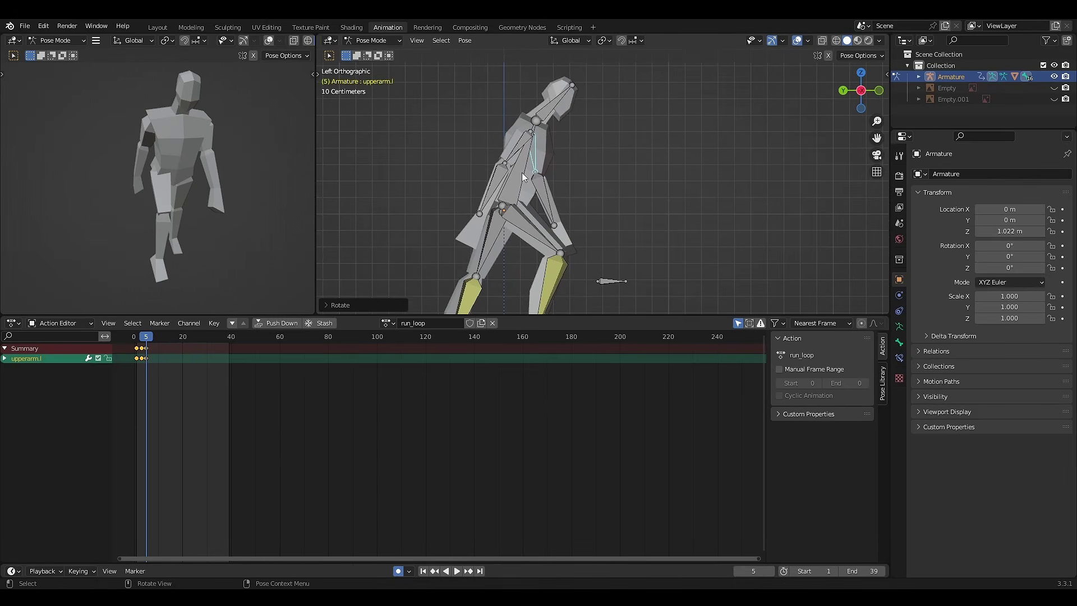
{"action": "middle_click_drag", "start_coordinate": [569, 185], "coordinate": [576, 176], "text": "shift"}
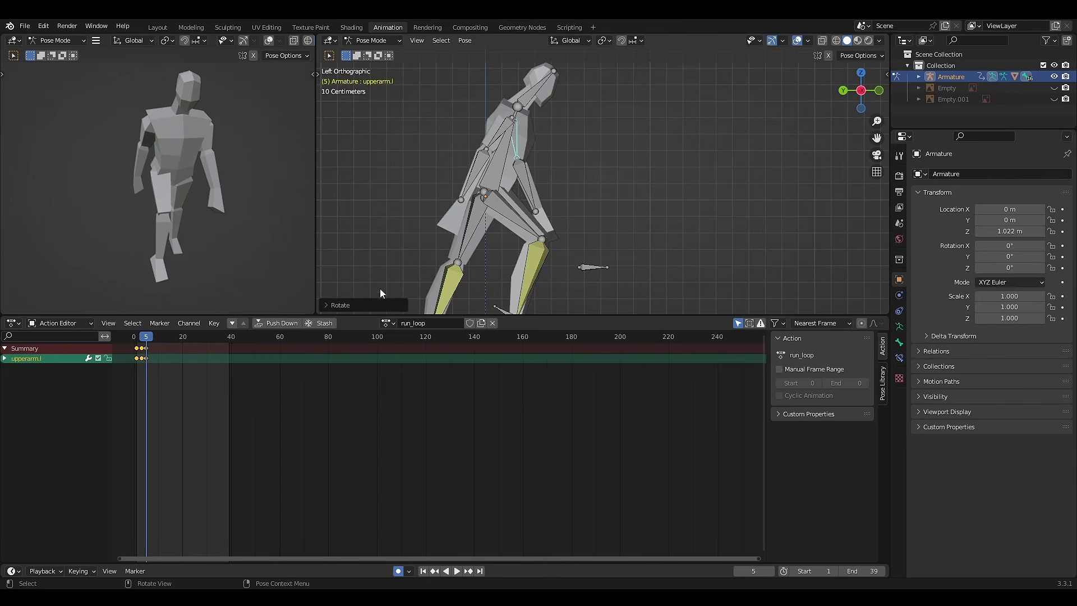
At frame 8, move the right leg's IK target (iklegtarget.r) forward and rotate it until the foot is roughly level.
{"action": "left_click_drag", "start_coordinate": [148, 339], "coordinate": [154, 338]}
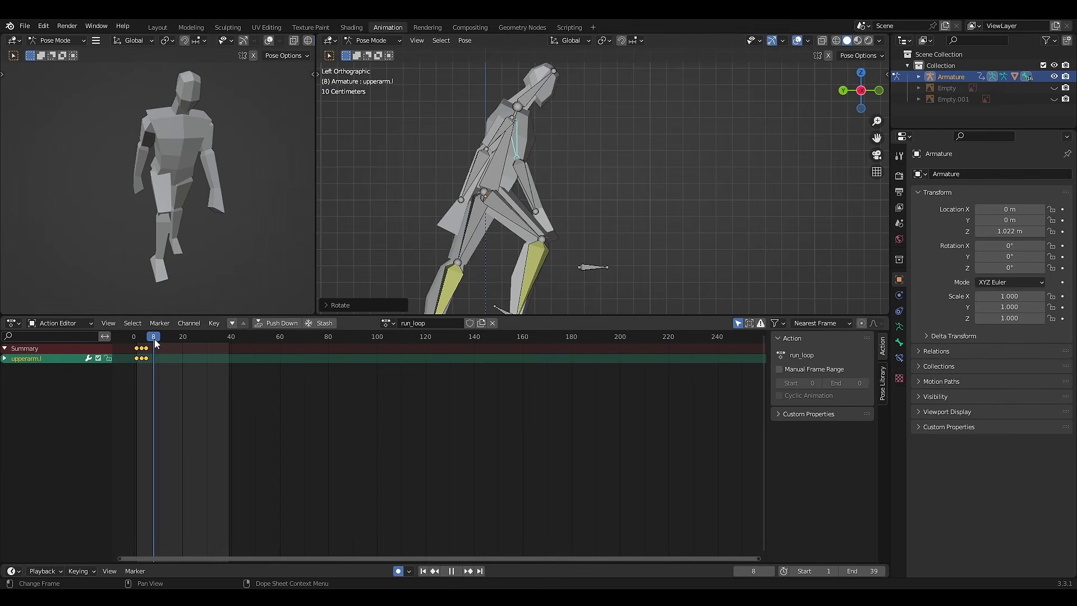
{"action": "middle_click_drag", "start_coordinate": [542, 262], "coordinate": [555, 241], "text": "shift"}
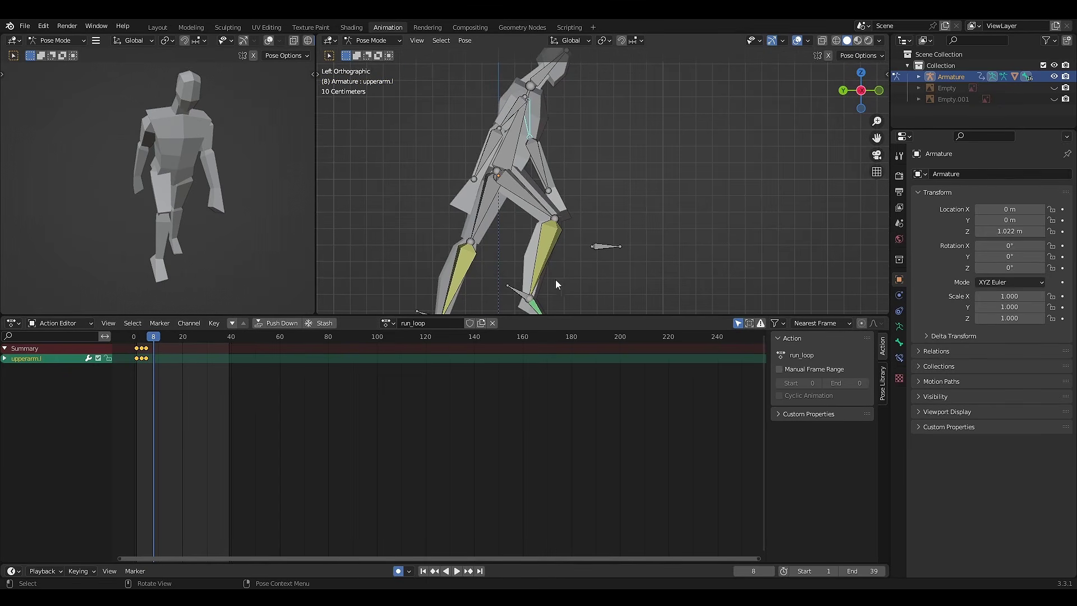
{"action": "left_click", "coordinate": [528, 296]}
{"action": "middle_click_drag", "start_coordinate": [585, 311], "coordinate": [556, 271], "text": "shift"}
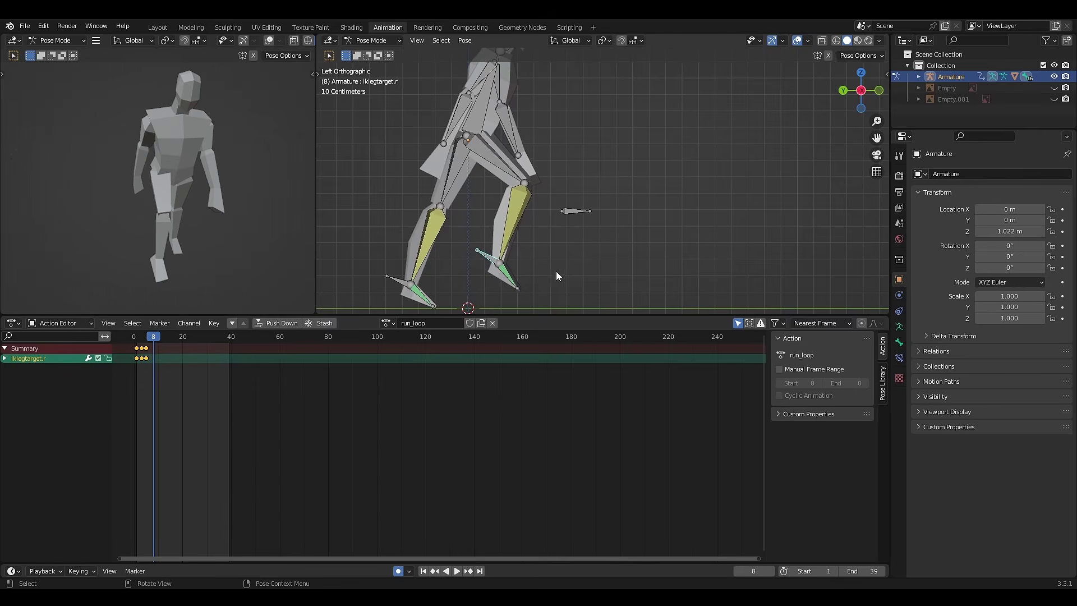
{"action": "key", "text": "g"}
{"action": "left_click", "coordinate": [558, 271]}
{"action": "key", "text": "r"}
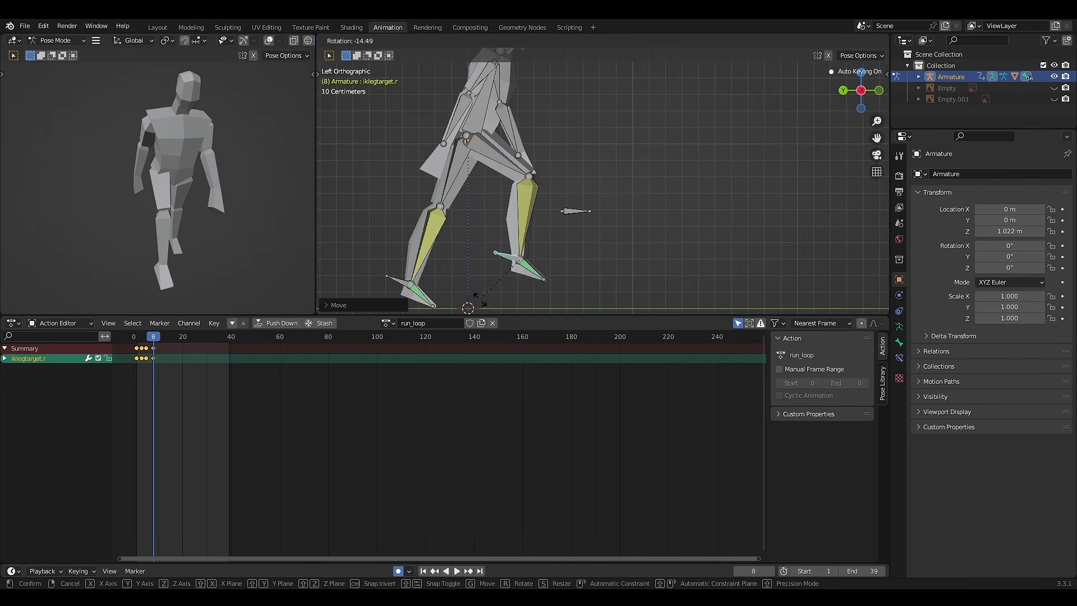
{"action": "left_click", "coordinate": [512, 312]}
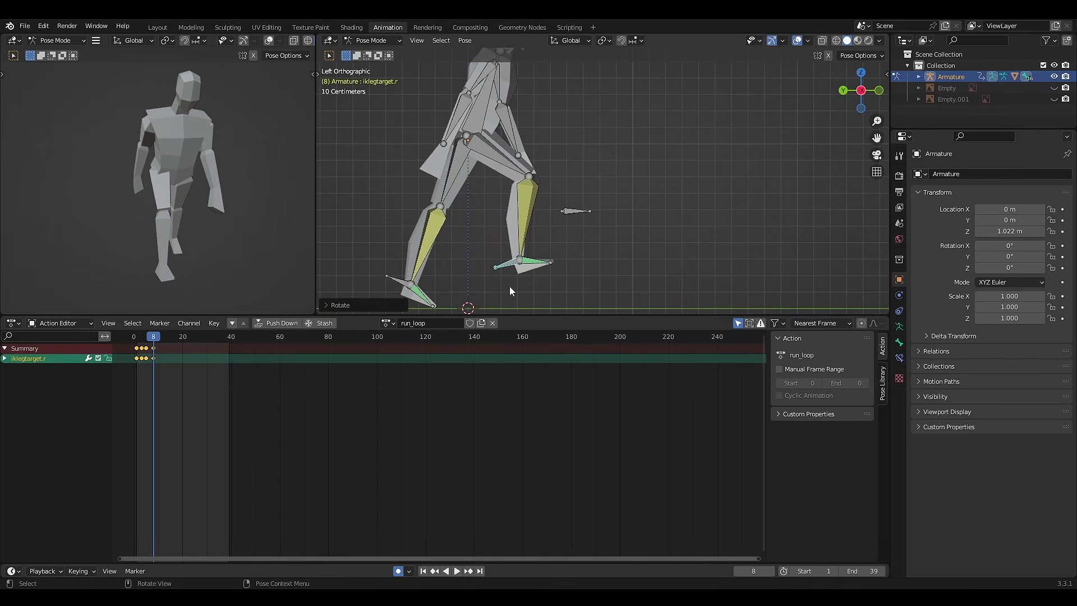
{"action": "key", "text": "g"}
{"action": "left_click", "coordinate": [523, 290]}
Move the left leg's IK target (iklegtarget.l) back and up, and rotate it so the foot's toe points down.
{"action": "middle_click_drag", "start_coordinate": [496, 255], "coordinate": [520, 237], "text": "shift"}
{"action": "left_click", "coordinate": [429, 272]}
{"action": "key", "text": "g"}
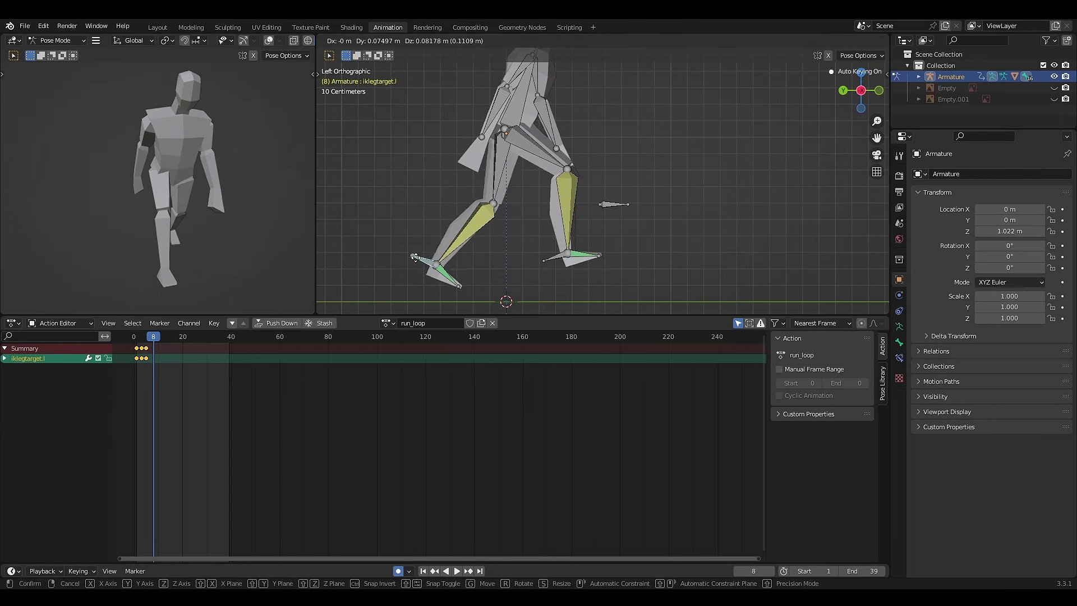
{"action": "left_click", "coordinate": [401, 239]}
{"action": "key", "text": "r"}
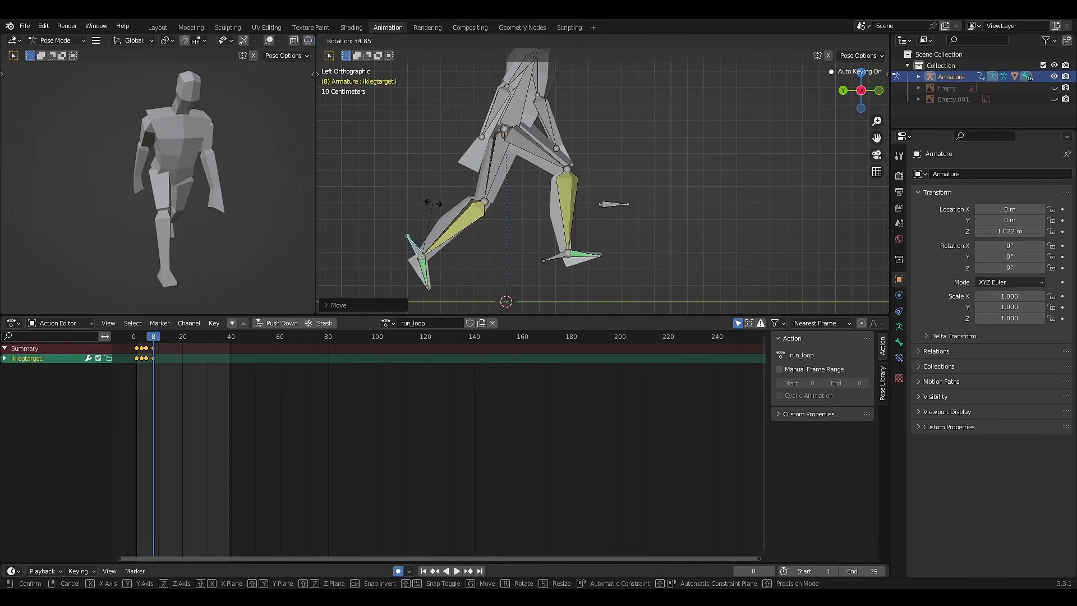
{"action": "left_click", "coordinate": [445, 210]}
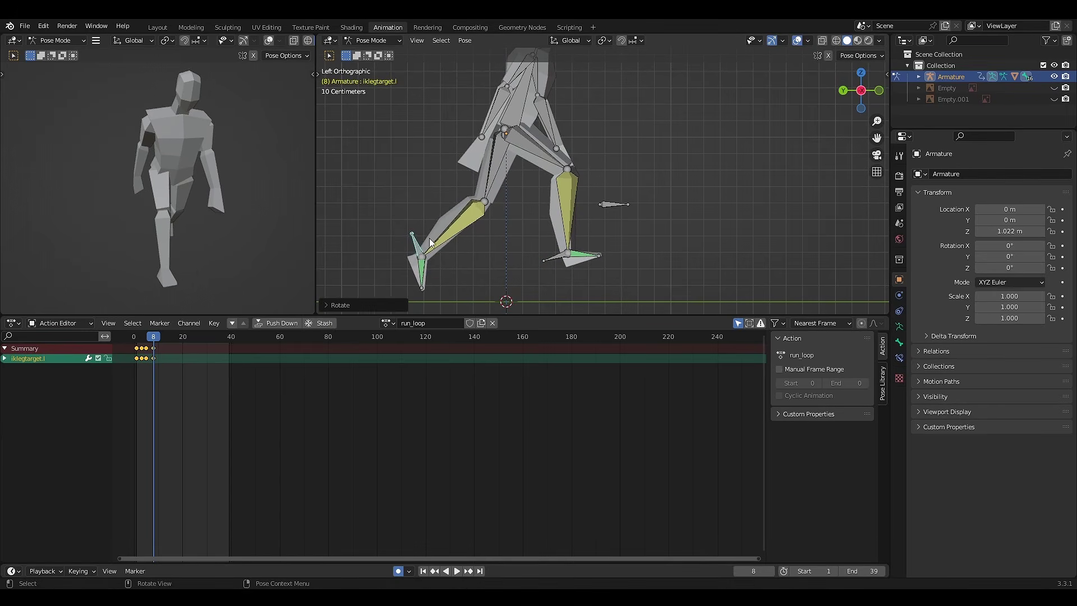
Swing the right upper arm bone backward and the left upper arm bone forward at frame 8.
{"action": "middle_click_drag", "start_coordinate": [506, 222], "coordinate": [523, 264], "text": "shift"}
{"action": "left_click", "coordinate": [511, 125]}
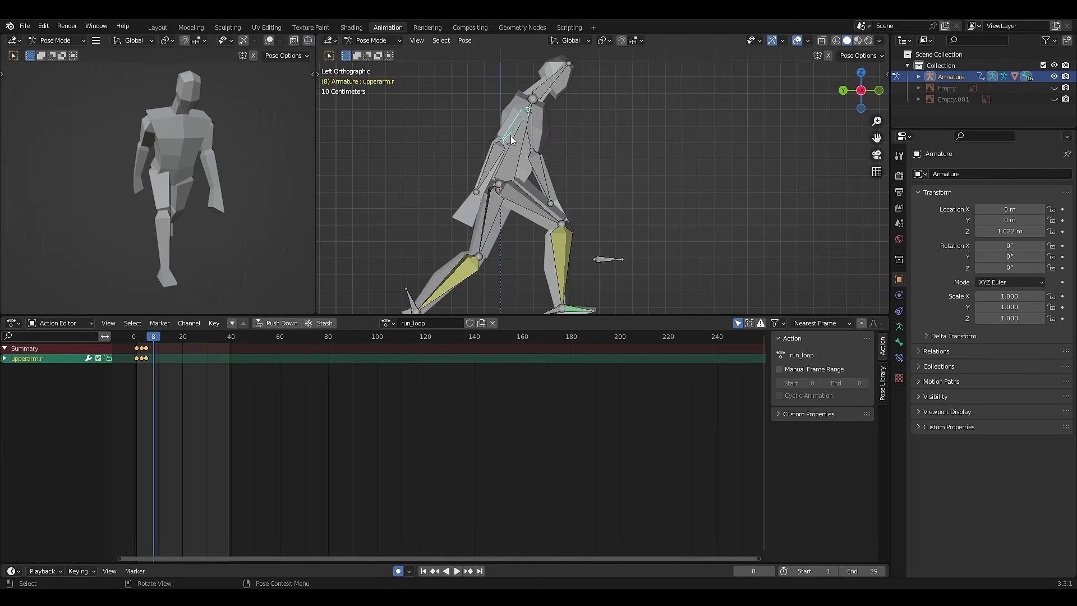
{"action": "key", "text": "r"}
{"action": "left_click", "coordinate": [519, 158]}
{"action": "left_click", "coordinate": [536, 149]}
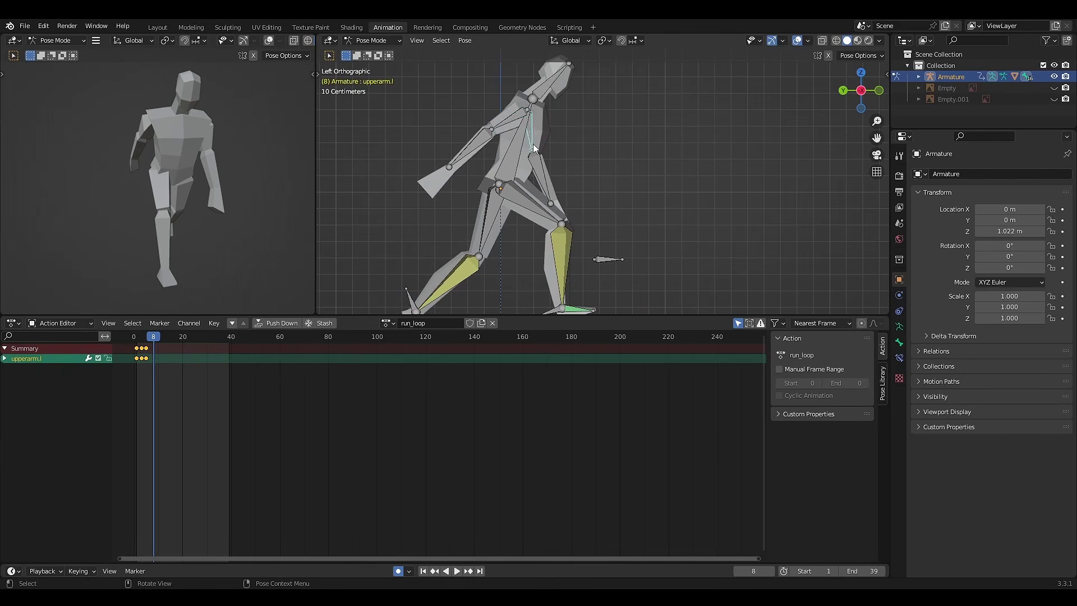
{"action": "key", "text": "r"}
{"action": "left_click", "coordinate": [543, 147]}
Rotate the body and head bones slightly backward for a more upright posture at frame 8.
{"action": "middle_click_drag", "start_coordinate": [581, 146], "coordinate": [563, 162], "text": "shift"}
{"action": "left_click", "coordinate": [496, 185]}
{"action": "key", "text": "r"}
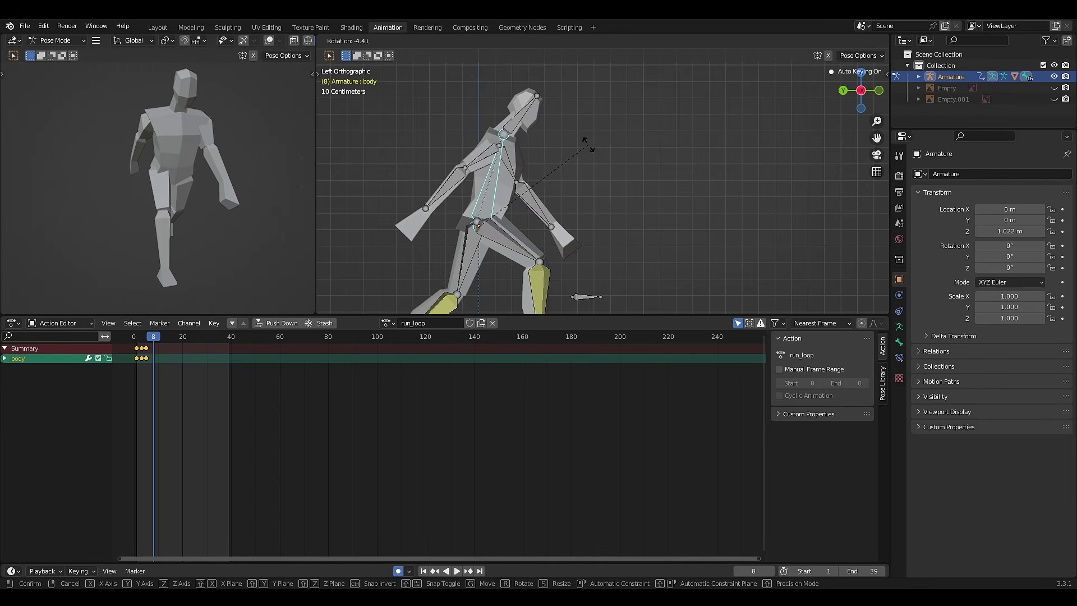
{"action": "left_click", "coordinate": [555, 129]}
{"action": "left_click", "coordinate": [533, 106]}
{"action": "key", "text": "r"}
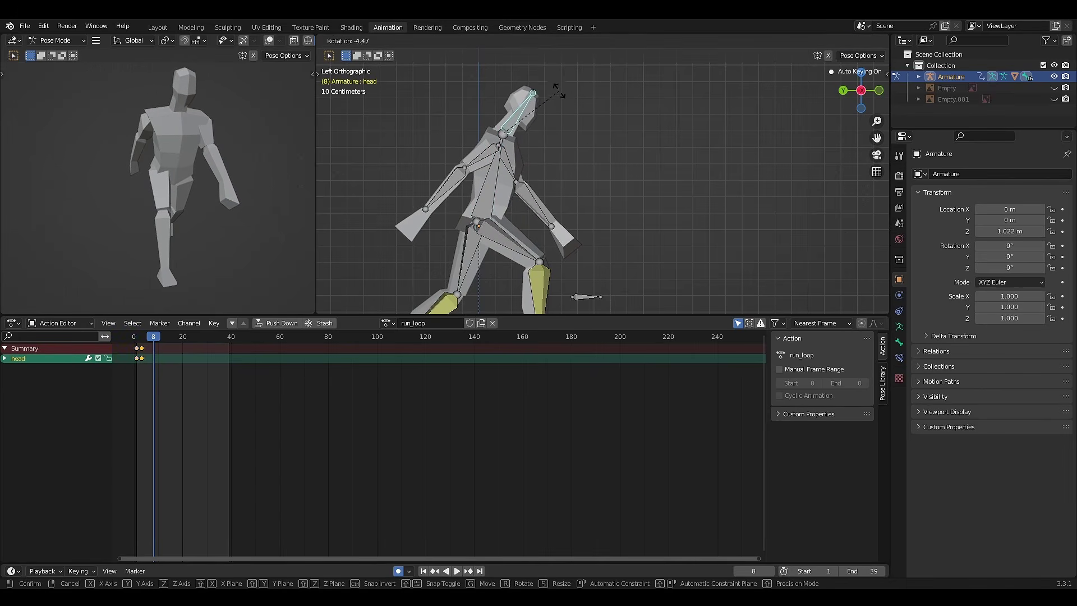
{"action": "left_click", "coordinate": [556, 84]}
Raise the body bone slightly along the global Z axis at frame 8.
{"action": "middle_click_drag", "start_coordinate": [553, 168], "coordinate": [563, 143], "text": "shift"}
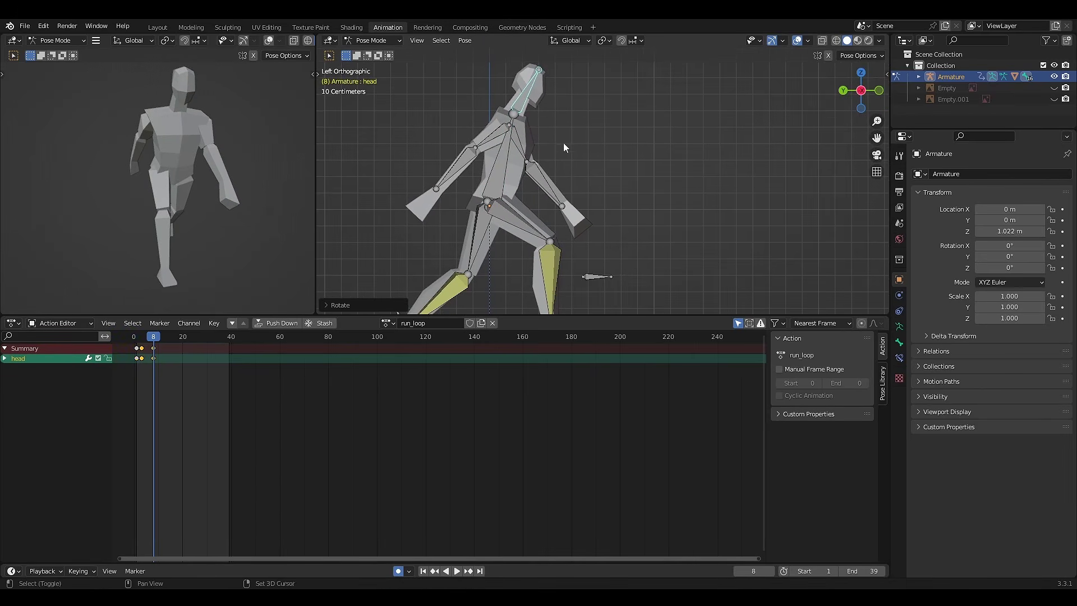
{"action": "left_click", "coordinate": [497, 176]}
{"action": "key", "text": "g"}
{"action": "key", "text": "z"}
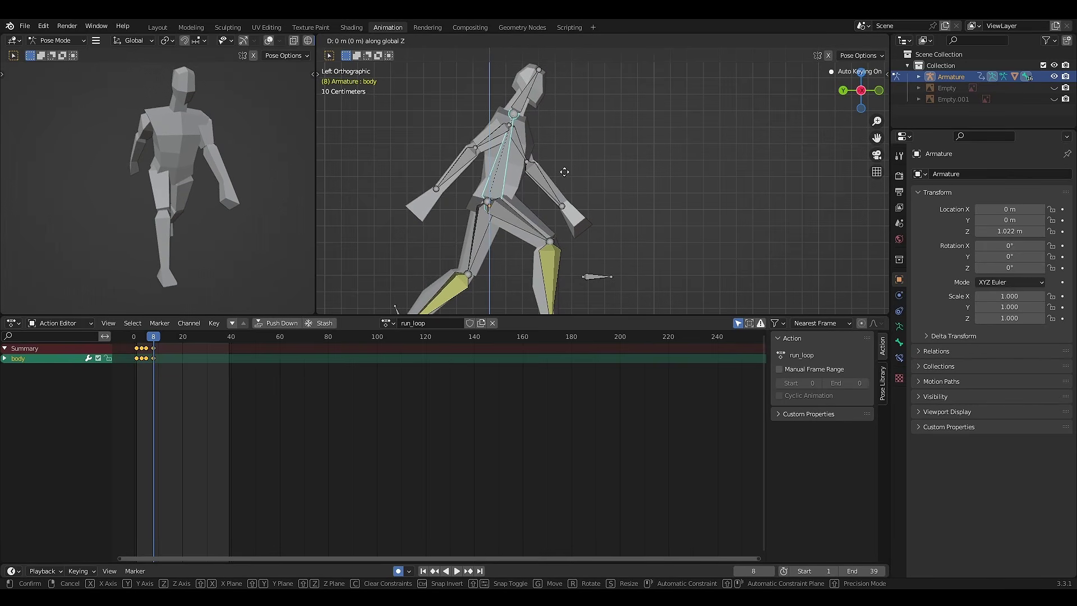
{"action": "left_click", "coordinate": [569, 180]}
Copy the keyframes of all bones, paste them flipped at frame 12, and scrub through the mirrored stride.
{"action": "scroll", "coordinate": [632, 175], "scroll_direction": "down", "scroll_amount": 3, "text": "shift"}
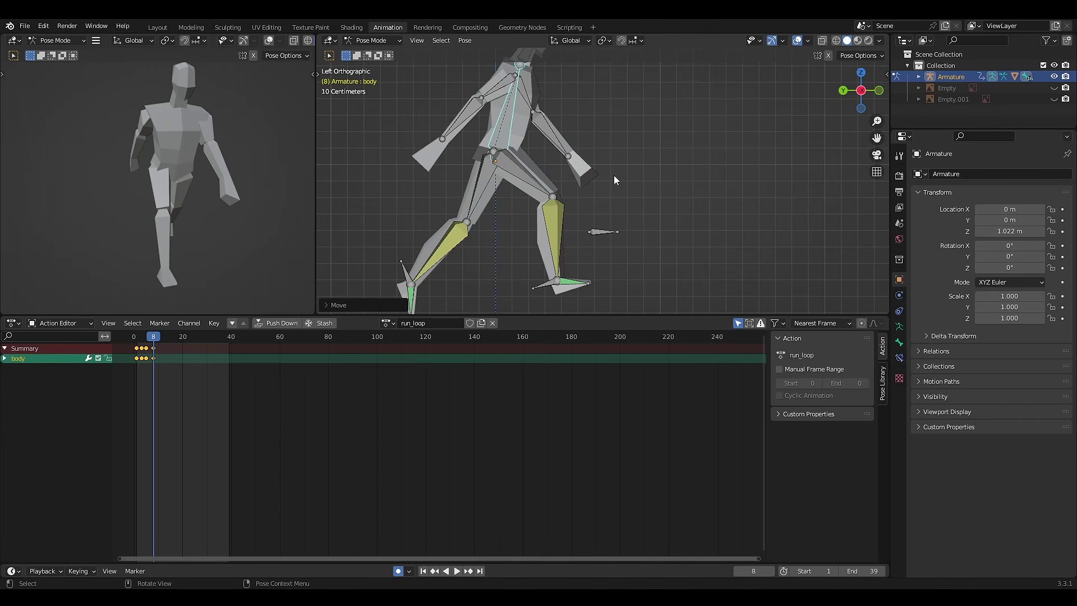
{"action": "middle_click_drag", "start_coordinate": [614, 175], "coordinate": [608, 167]}
{"action": "key", "text": "a"}
{"action": "scroll", "coordinate": [608, 167], "scroll_direction": "down", "scroll_amount": 1}
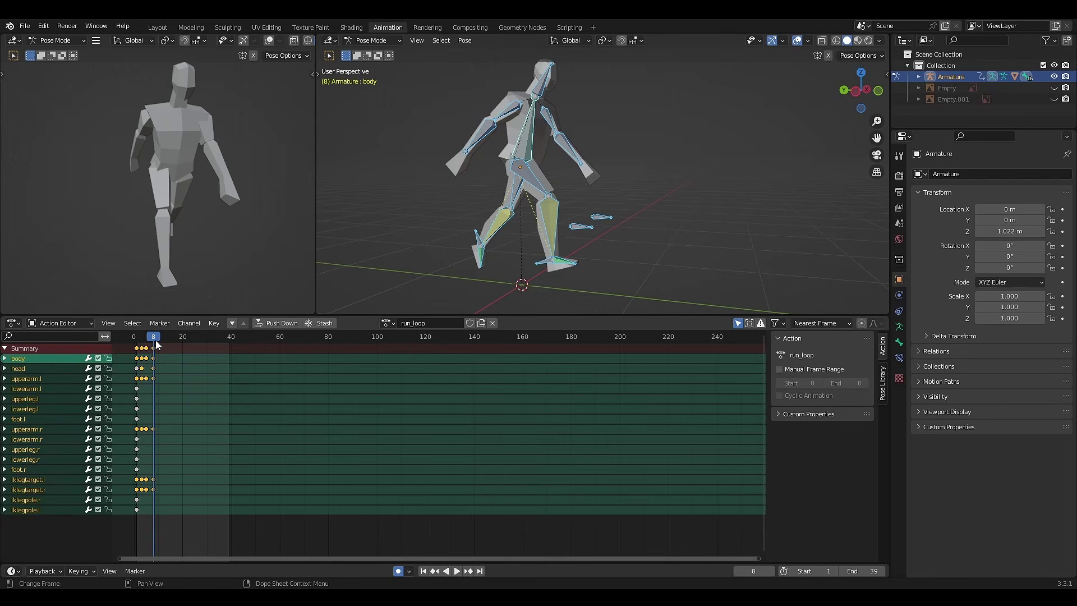
{"action": "key", "text": "space"}
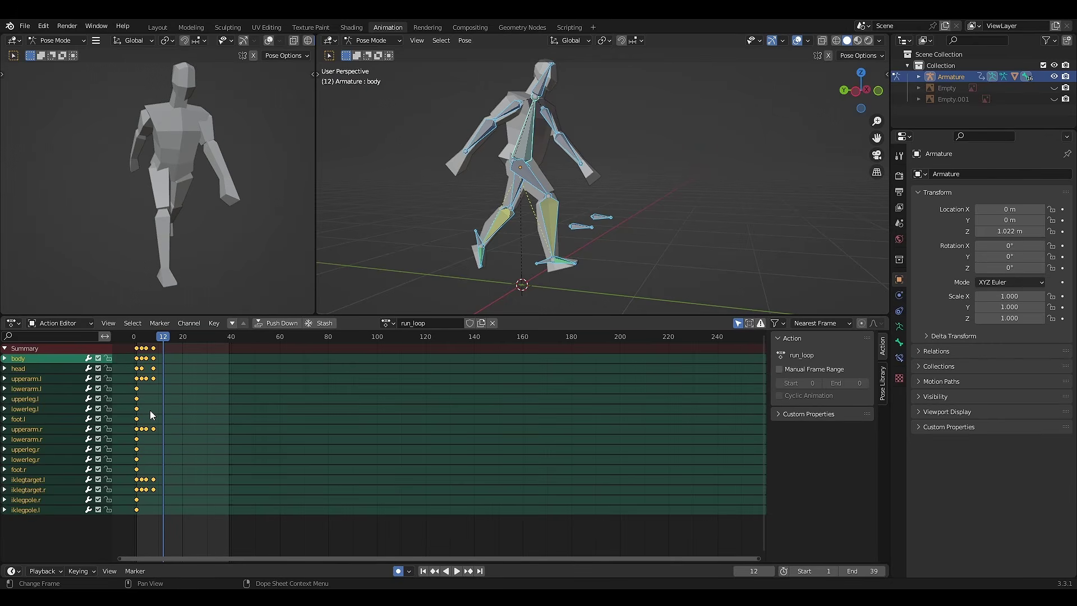
{"action": "key", "text": "ctrl"}
{"action": "key", "text": "ctrl"}
{"action": "key", "text": "ctrl+shift+v"}
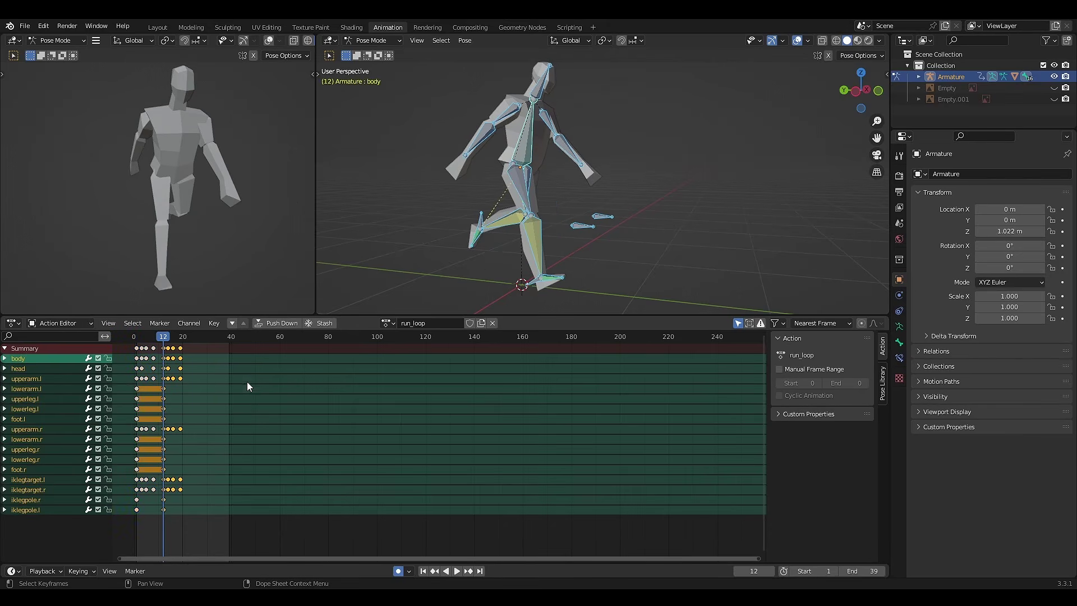
{"action": "key", "text": "space"}
{"action": "key", "text": "space"}
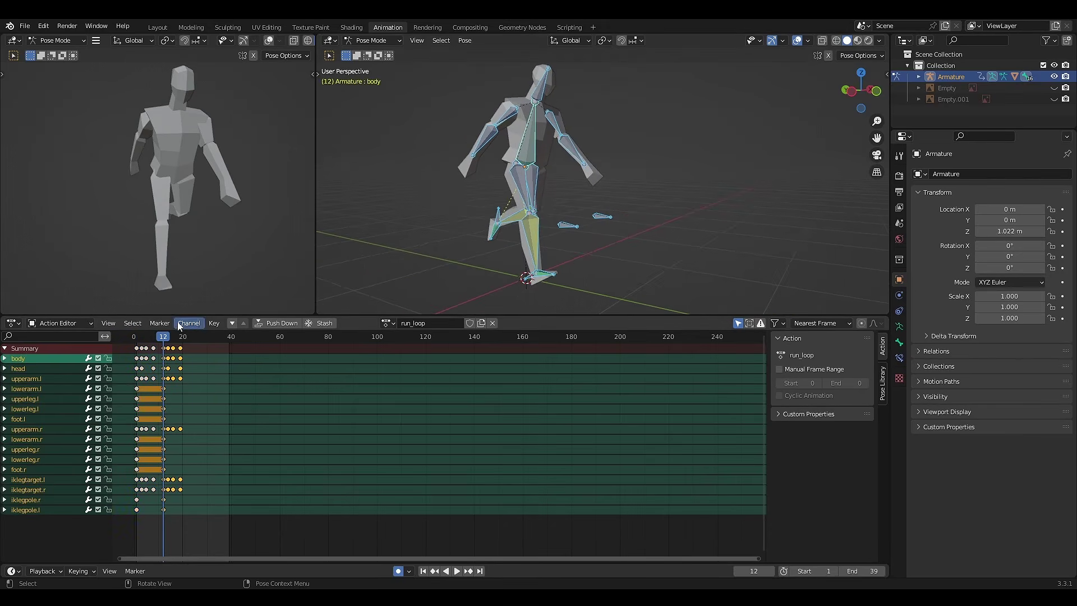
{"action": "key", "text": "space"}
{"action": "left_click_drag", "start_coordinate": [151, 340], "coordinate": [179, 347]}
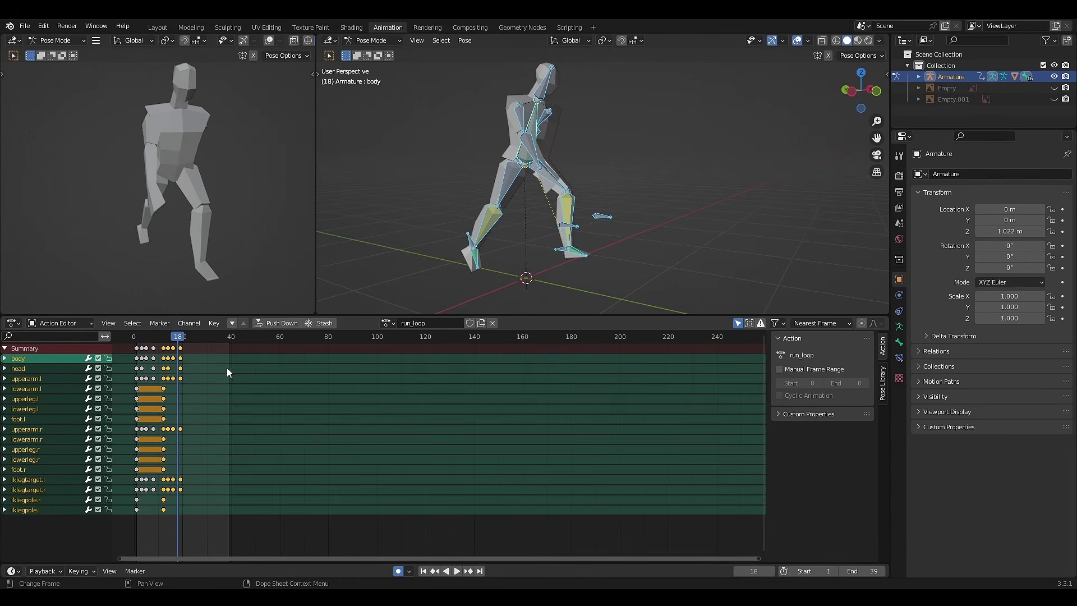
Duplicate all keyframes at frame 1 and place the copies at frame 23.
{"action": "left_click", "coordinate": [237, 379]}
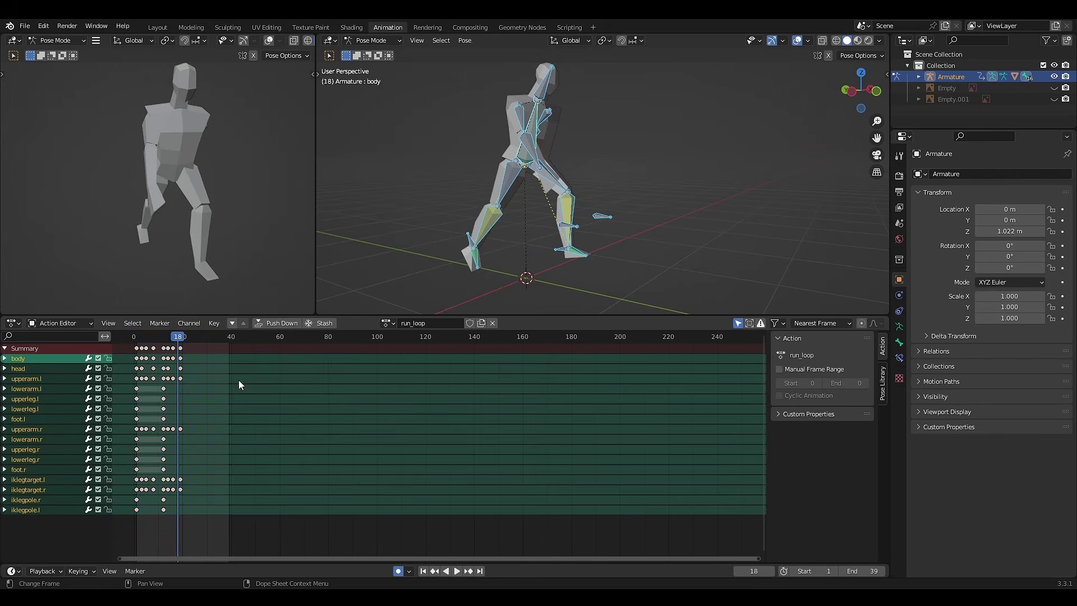
{"action": "left_click", "coordinate": [137, 349]}
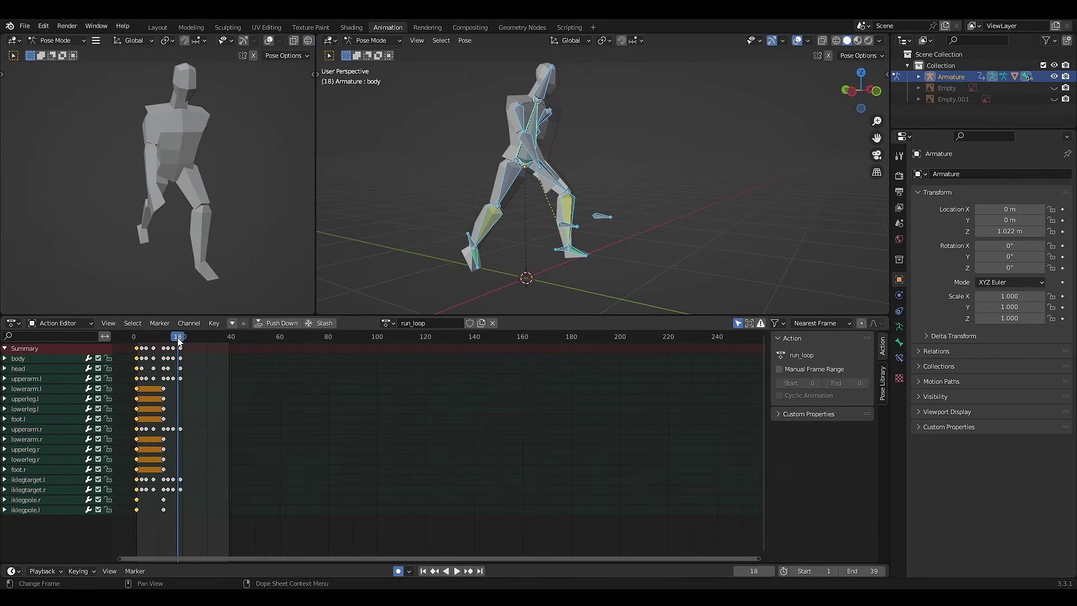
{"action": "key", "text": "space"}
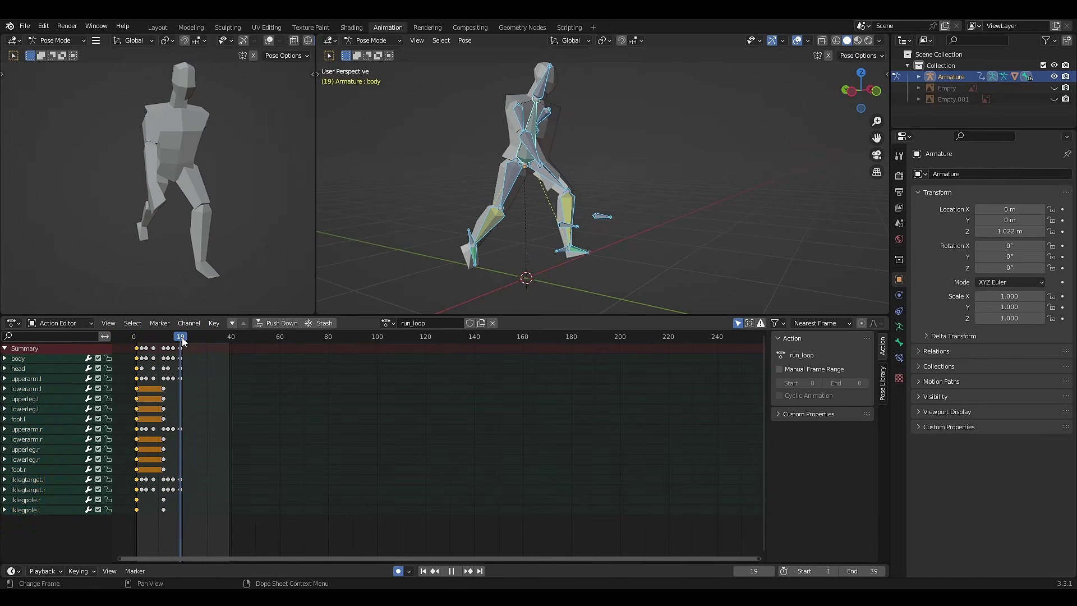
{"action": "left_click_drag", "start_coordinate": [182, 341], "coordinate": [189, 337]}
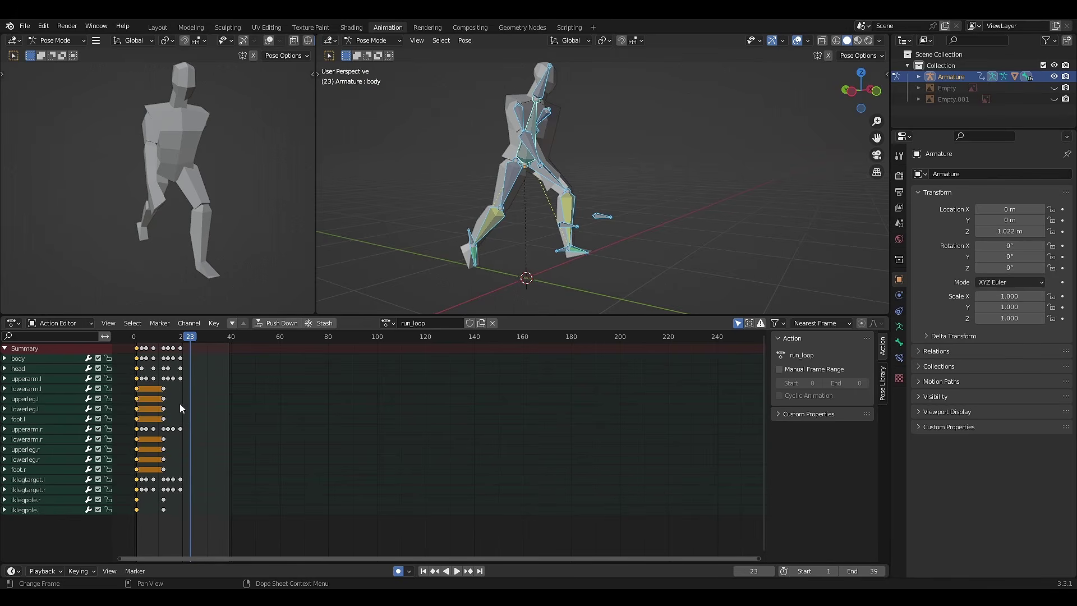
{"action": "key", "text": "shift+d"}
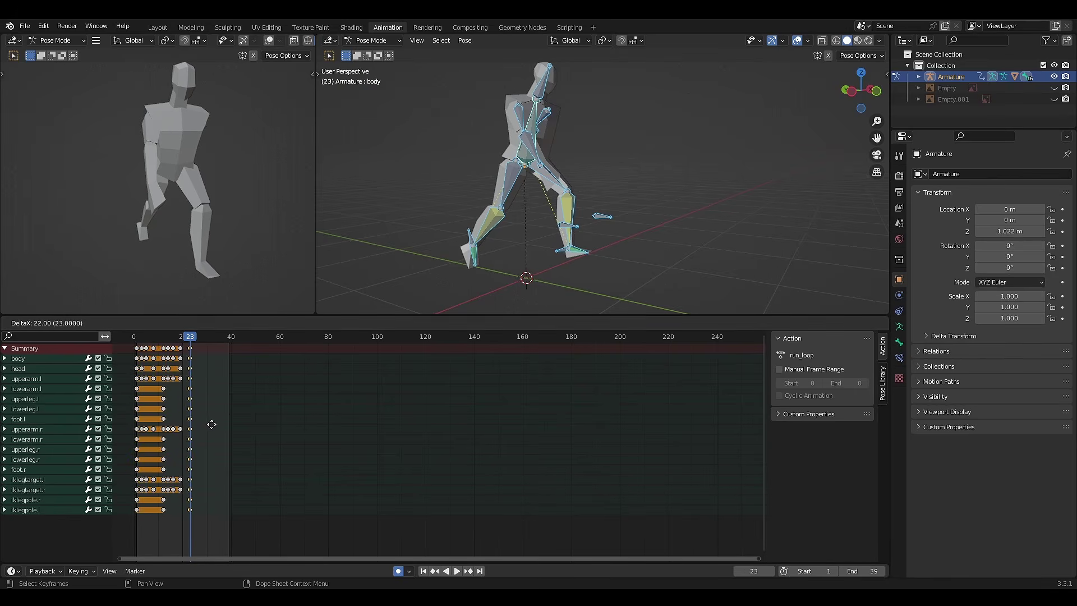
{"action": "left_click", "coordinate": [211, 424]}
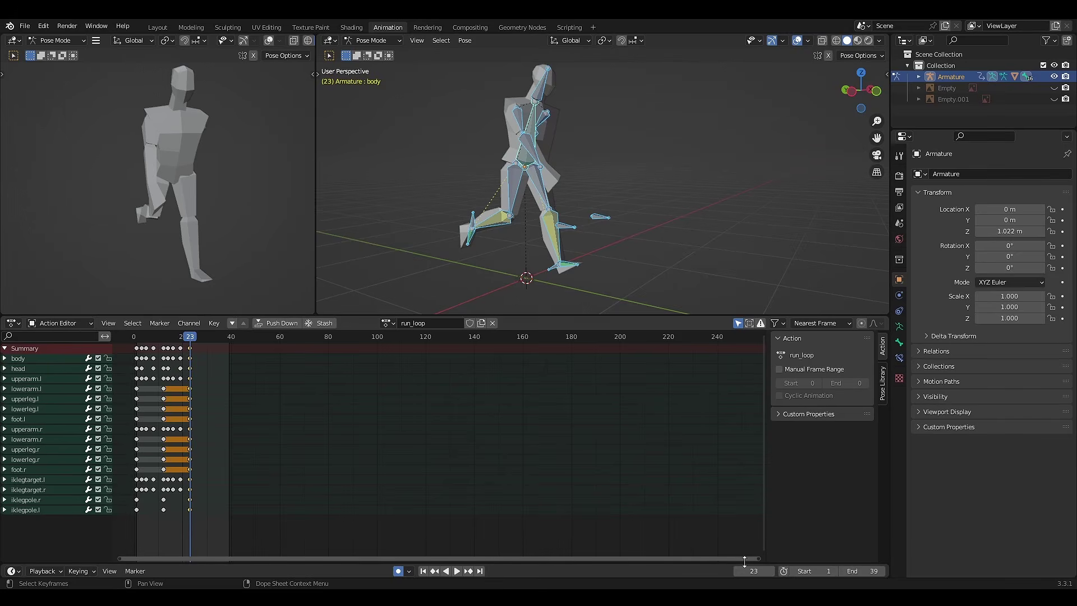
Set the animation's end frame to 22 and make all keyframes cyclic with Make Cyclic (F-Modifier).
{"action": "left_click", "coordinate": [880, 571]}
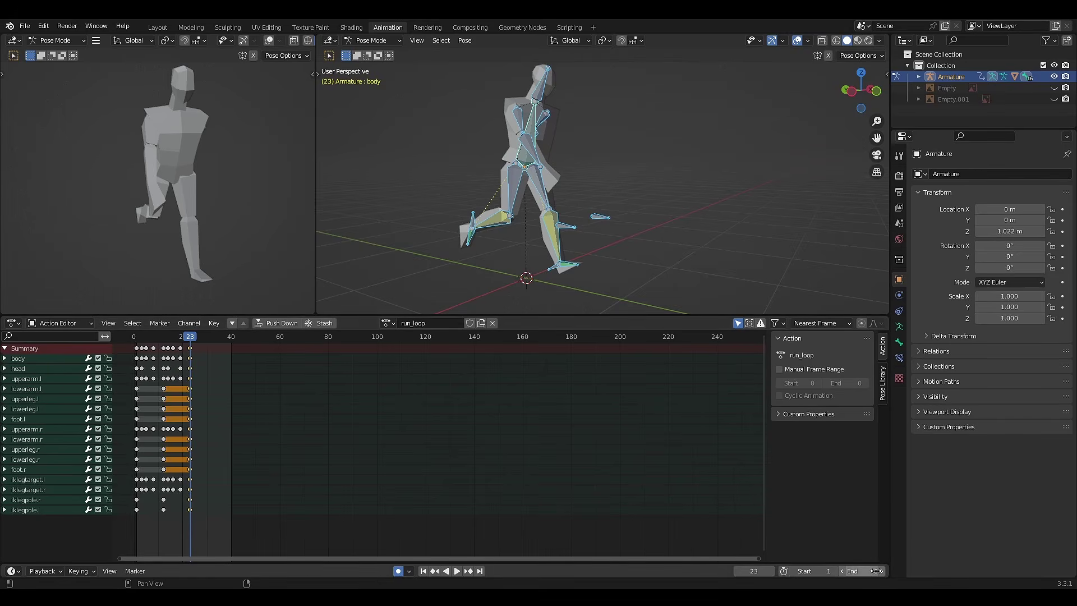
{"action": "key", "text": "Return"}
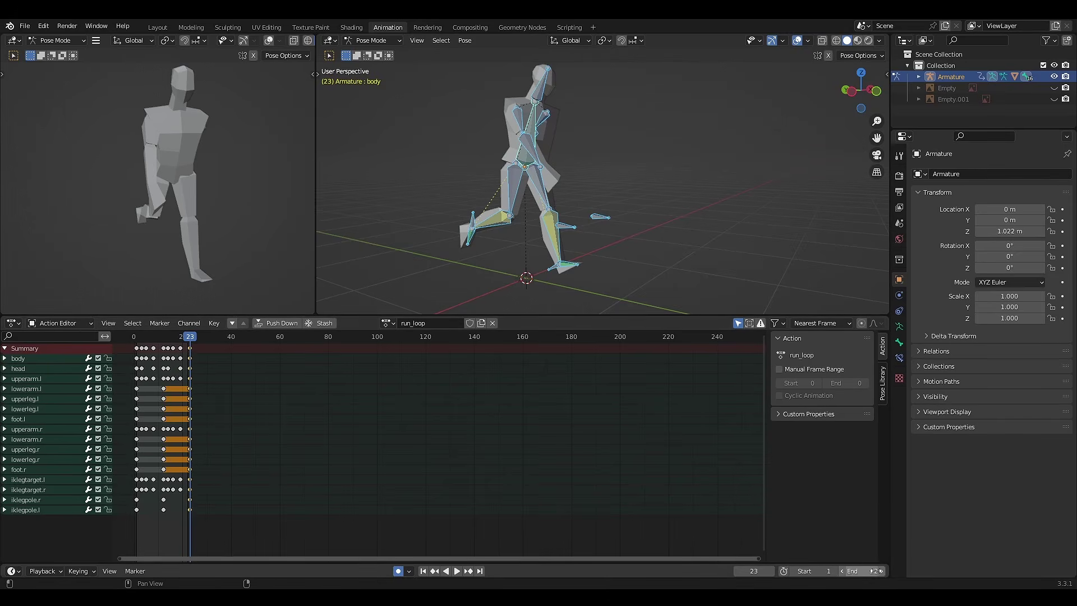
{"action": "key", "text": "a"}
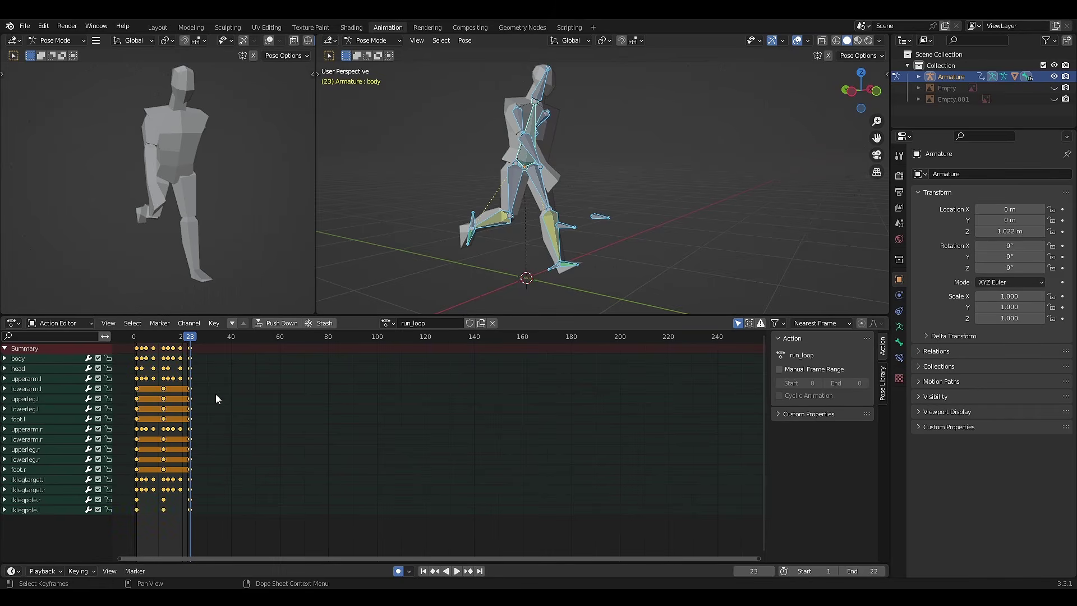
{"action": "key", "text": "shift+e"}
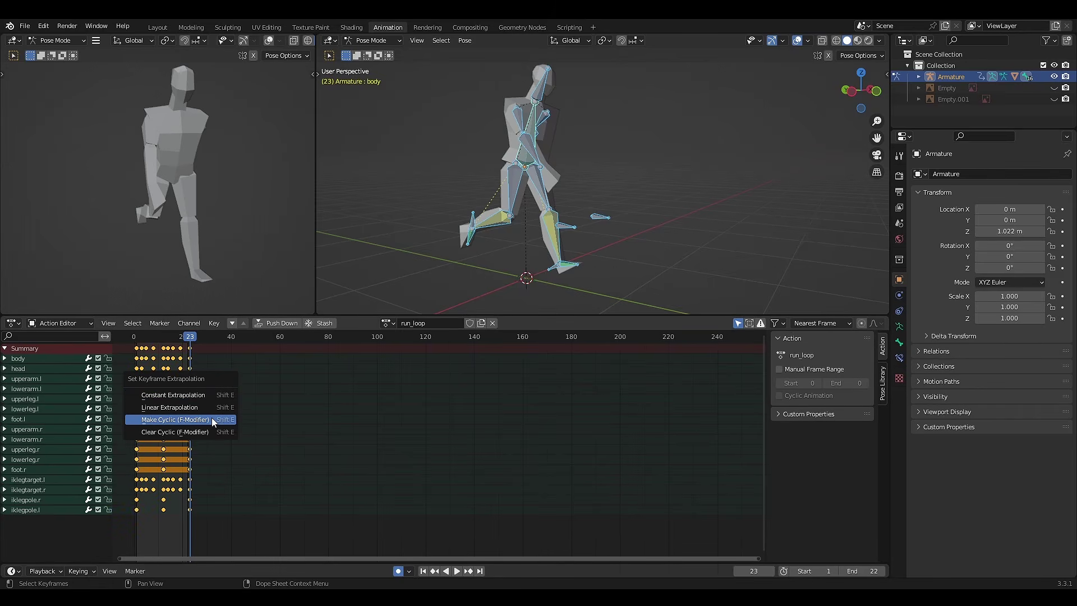
{"action": "left_click", "coordinate": [211, 418]}
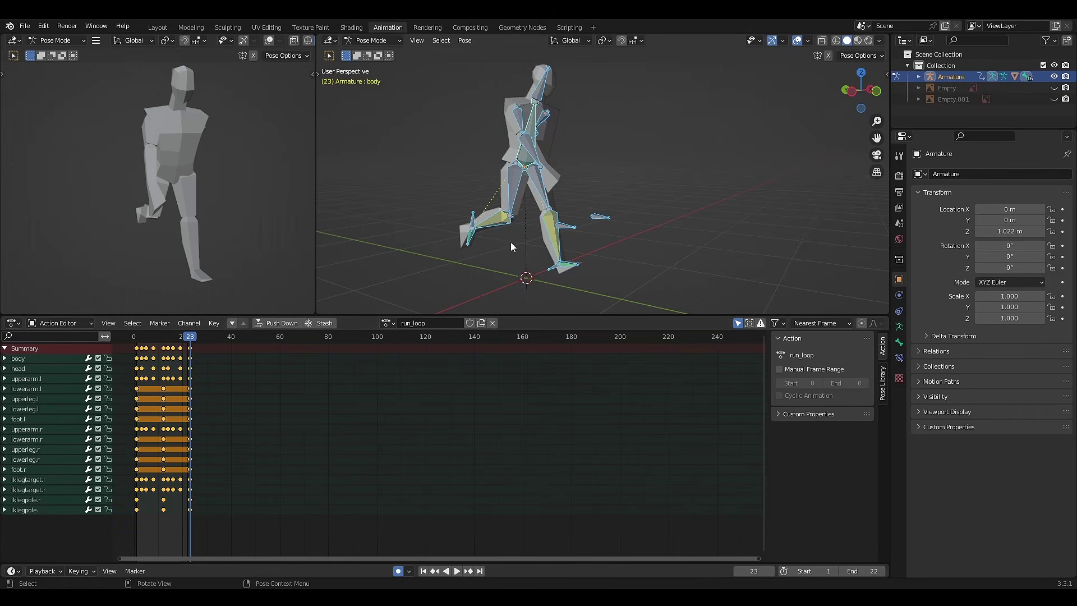
Play back the run loop, and delete the keyframes of both lower arm bones at frames 12 and 23.
{"action": "middle_click_drag", "start_coordinate": [511, 241], "coordinate": [540, 251]}
{"action": "key", "text": "space"}
{"action": "middle_click_drag", "start_coordinate": [615, 237], "coordinate": [608, 157]}
{"action": "key", "text": "space"}
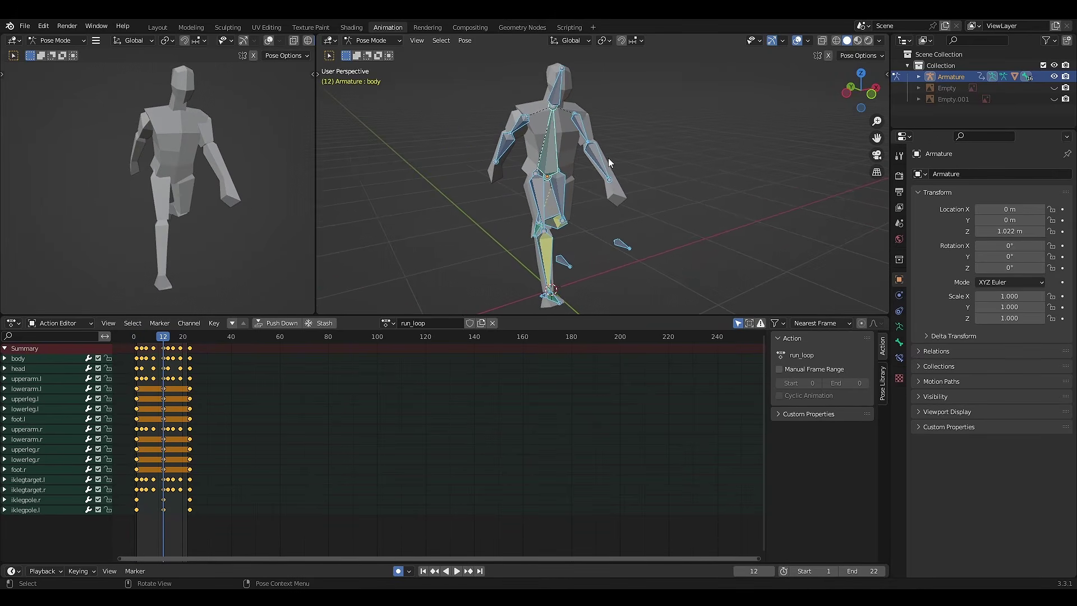
{"action": "left_click", "coordinate": [600, 159]}
{"action": "left_click", "coordinate": [501, 146], "text": "shift"}
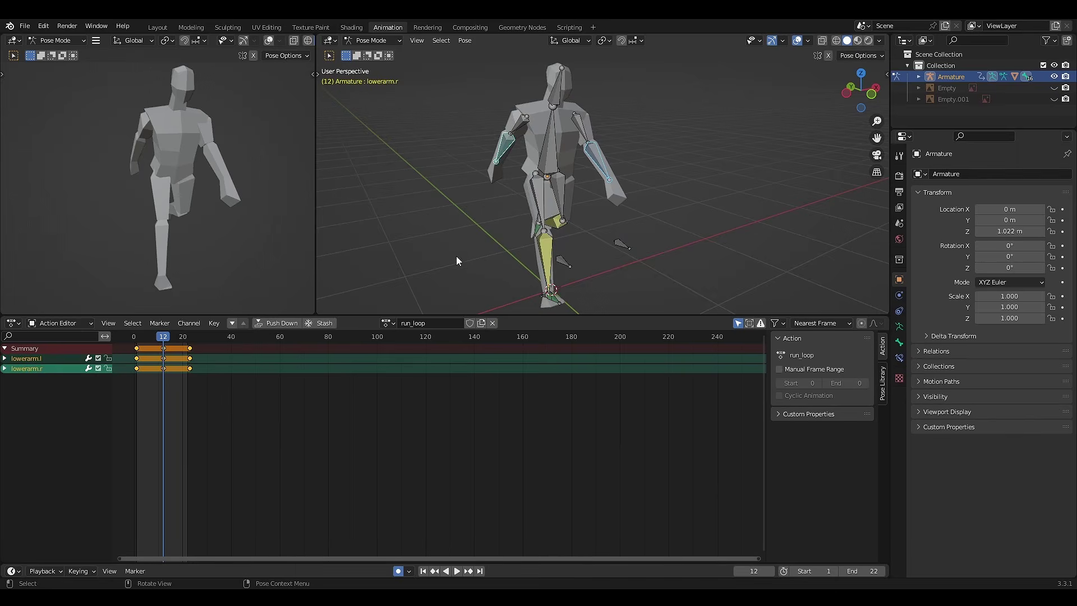
{"action": "key", "text": "x"}
{"action": "left_click", "coordinate": [268, 374]}
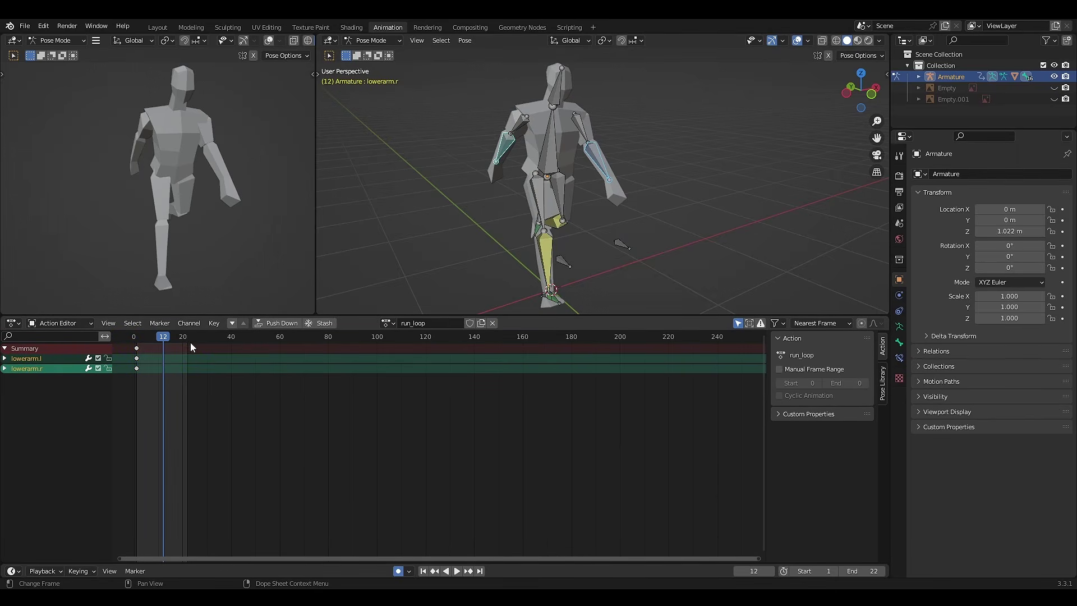
Play back the run loop briefly, return to frame 1 and select the right lower arm bone.
{"action": "left_click", "coordinate": [155, 338]}
{"action": "key", "text": "space"}
{"action": "key", "text": "space"}
{"action": "middle_click_drag", "start_coordinate": [539, 269], "coordinate": [601, 214]}
{"action": "left_click", "coordinate": [524, 168]}
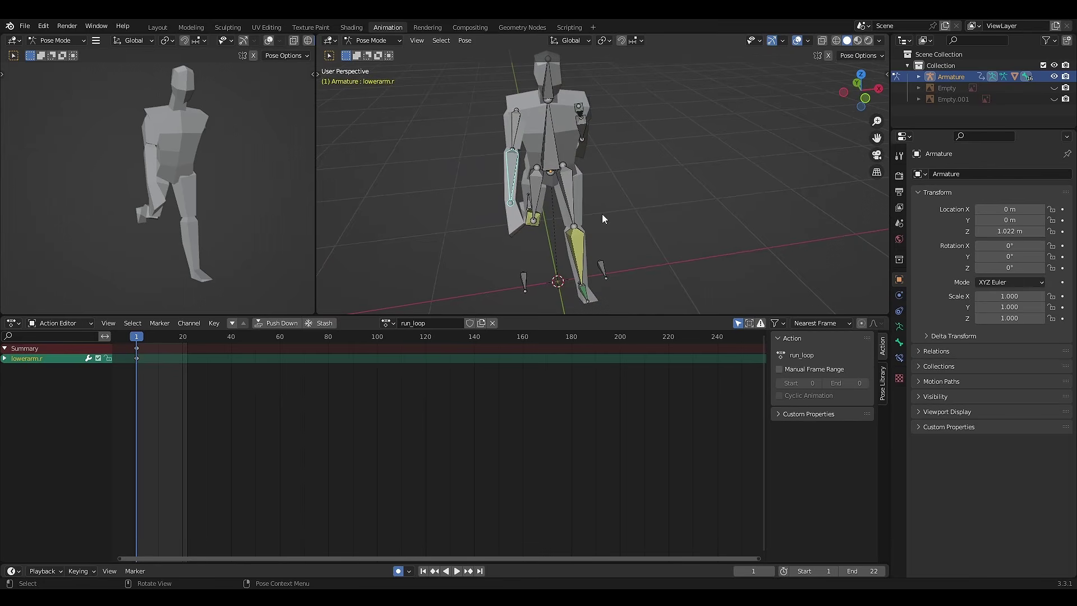
{"action": "key", "text": "r"}
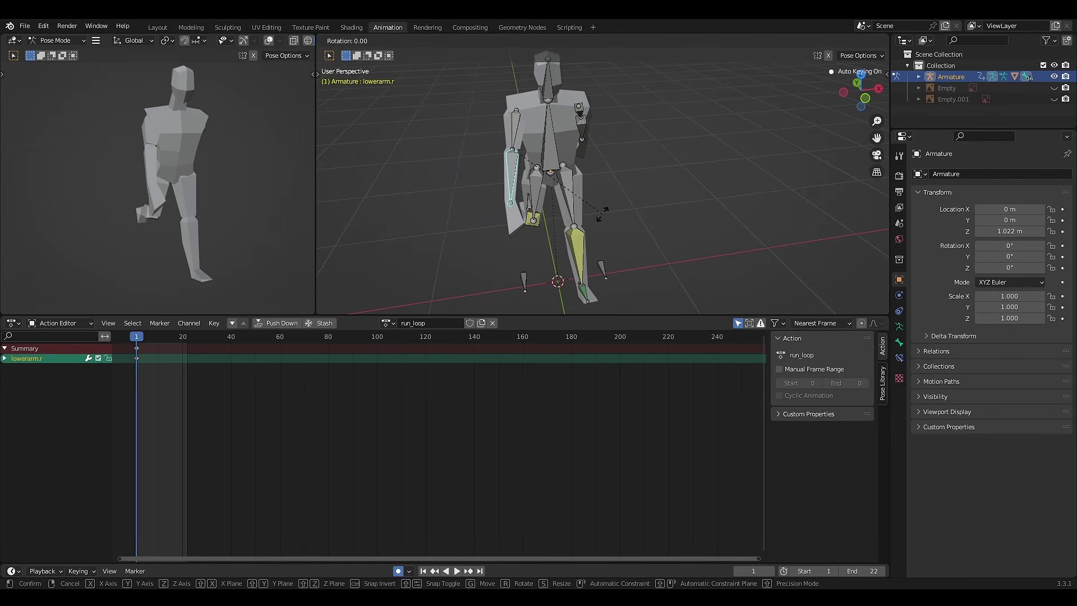
{"action": "key", "text": "z"}
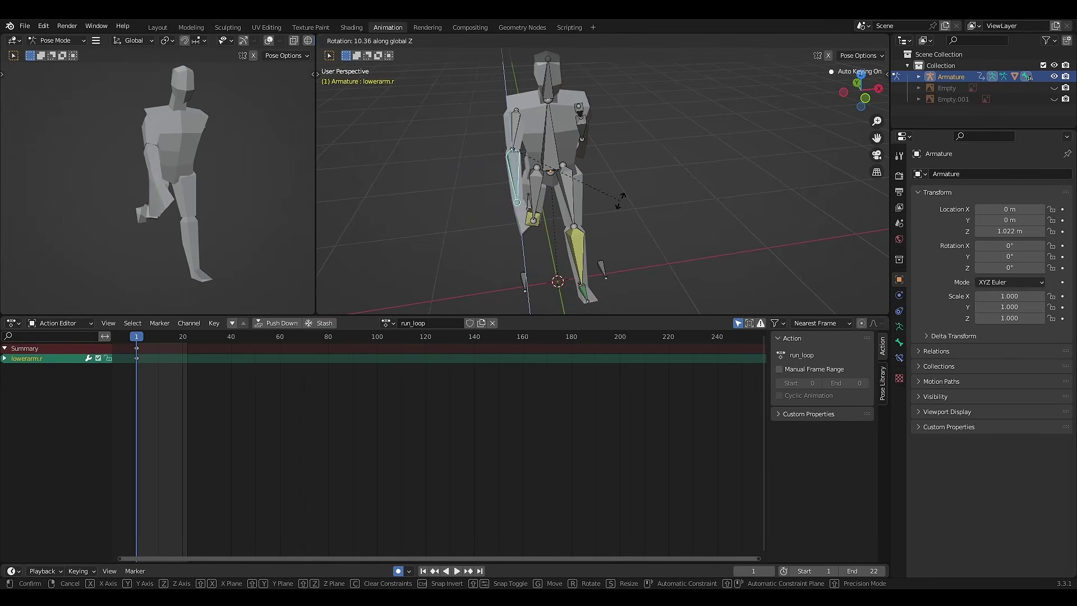
{"action": "key", "text": "z"}
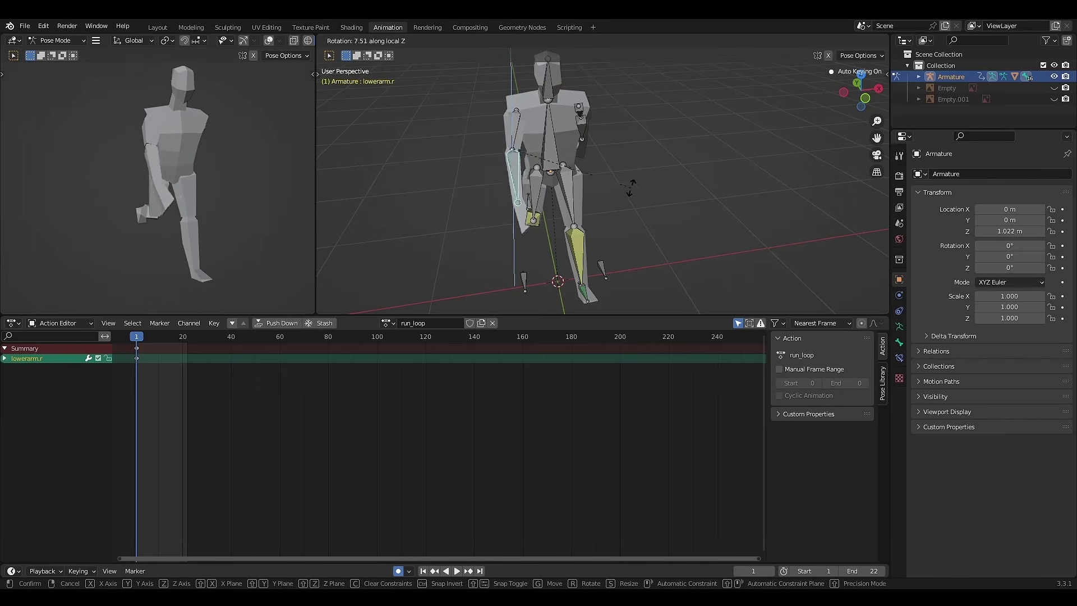
{"action": "left_click", "coordinate": [647, 151]}
{"action": "middle_click_drag", "start_coordinate": [646, 150], "coordinate": [500, 146]}
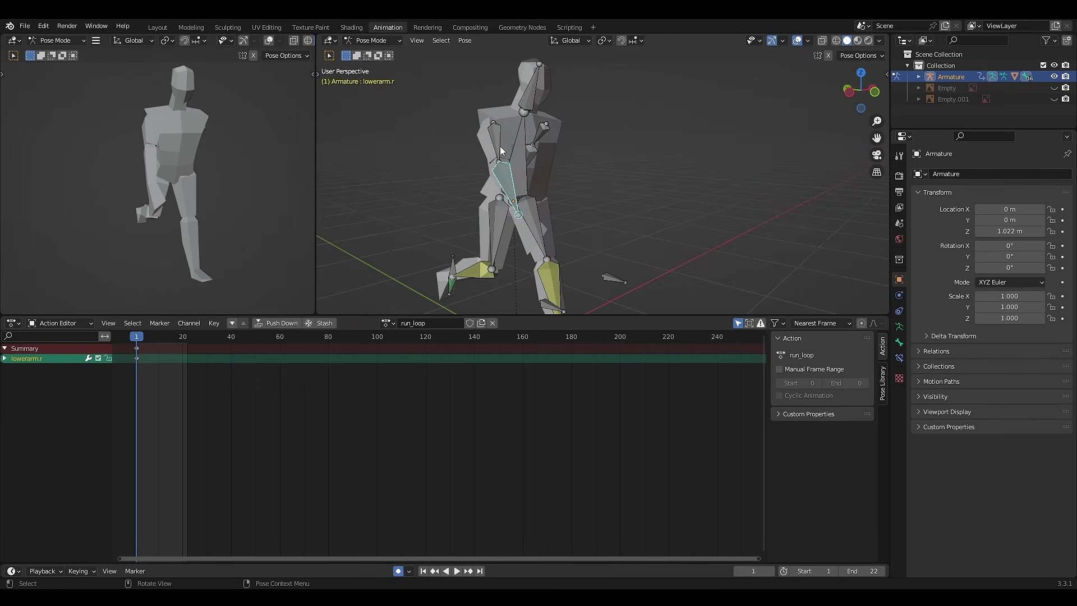
{"action": "middle_click_drag", "start_coordinate": [625, 167], "coordinate": [645, 188]}
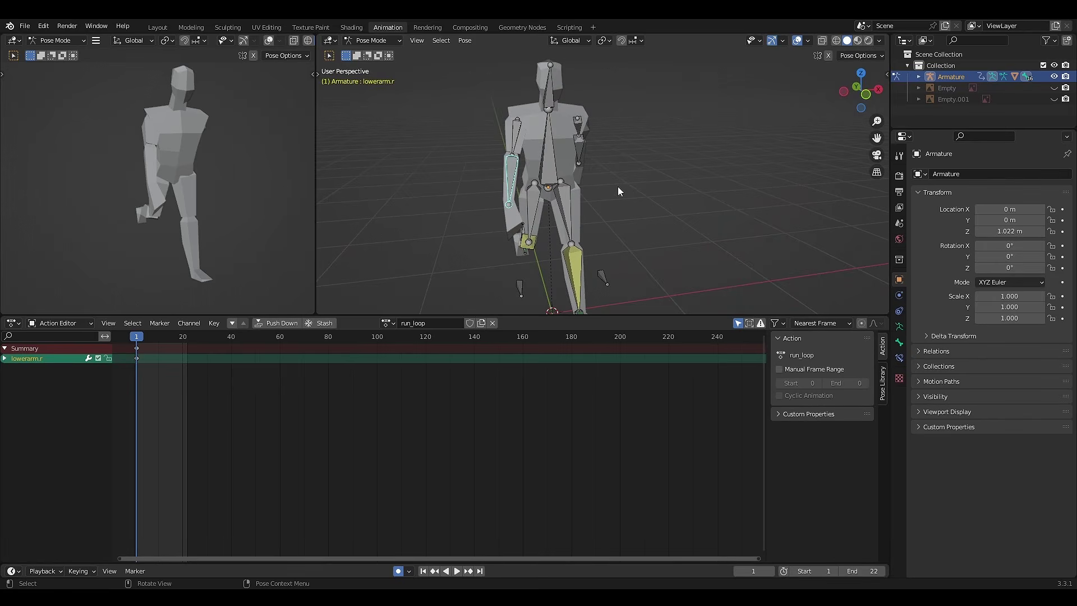
{"action": "key", "text": "r"}
{"action": "key", "text": "z"}
{"action": "key", "text": "z"}
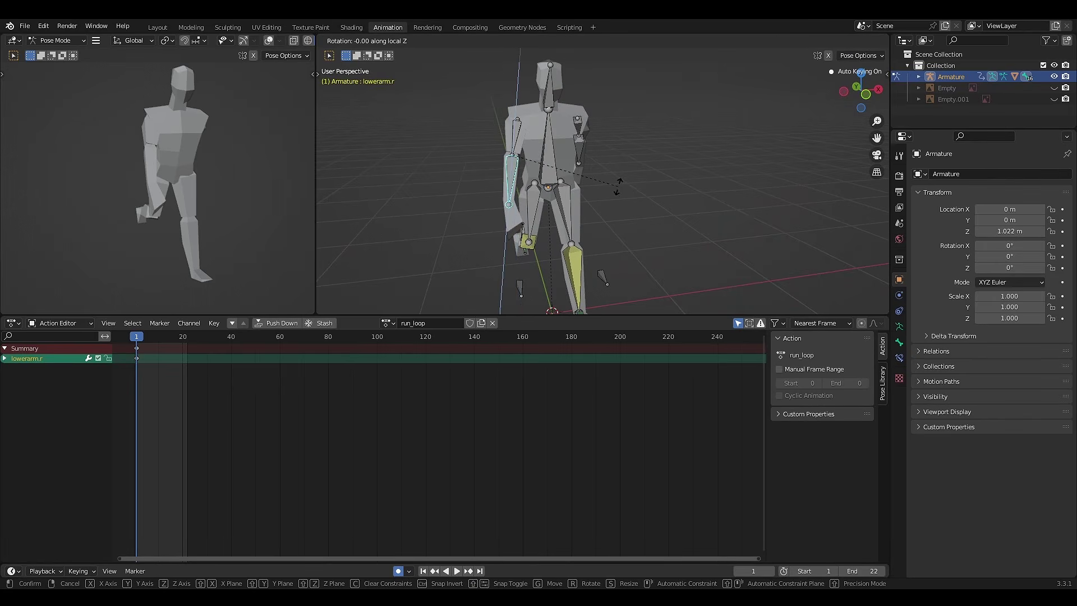
{"action": "key", "text": "Escape"}
Rotate the right lower arm bone inward about its local Z axis at frame 1.
{"action": "middle_click_drag", "start_coordinate": [618, 187], "coordinate": [629, 205]}
{"action": "key", "text": "r"}
{"action": "key", "text": "z"}
{"action": "key", "text": "z"}
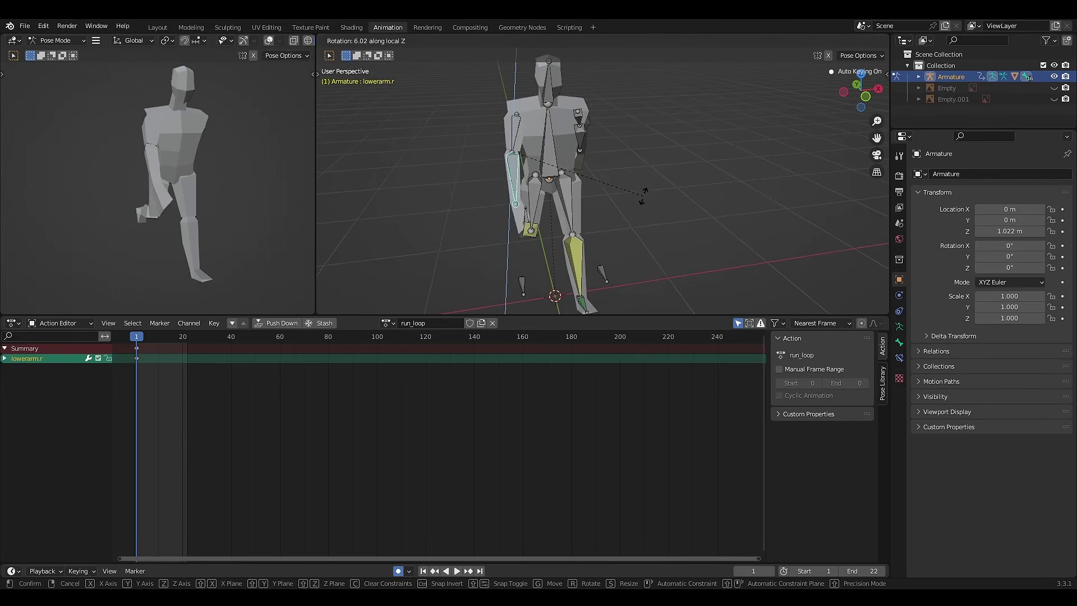
{"action": "left_click", "coordinate": [688, 138]}
Select the left lower arm bone and rotate it inward about its local Z axis at frame 1.
{"action": "middle_click_drag", "start_coordinate": [688, 138], "coordinate": [739, 178]}
{"action": "left_click", "coordinate": [673, 169]}
{"action": "middle_click_drag", "start_coordinate": [673, 168], "coordinate": [713, 226]}
{"action": "key", "text": "r"}
{"action": "key", "text": "z"}
{"action": "key", "text": "z"}
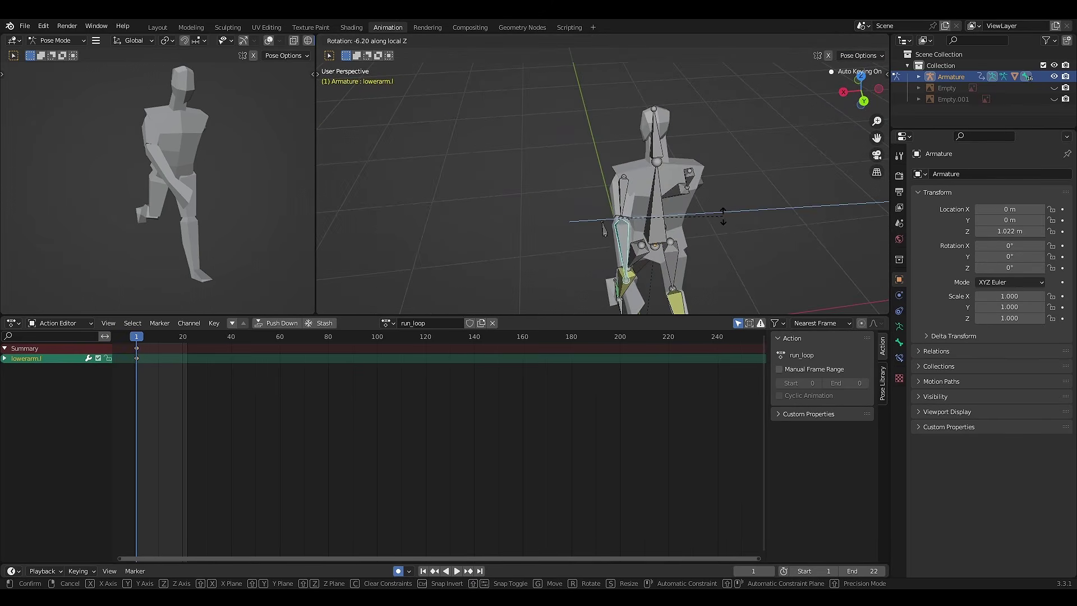
{"action": "left_click", "coordinate": [732, 191]}
At frame 3, rotate the right lower arm bone outward by about -24° around its local Z axis.
{"action": "middle_click_drag", "start_coordinate": [733, 191], "coordinate": [525, 197]}
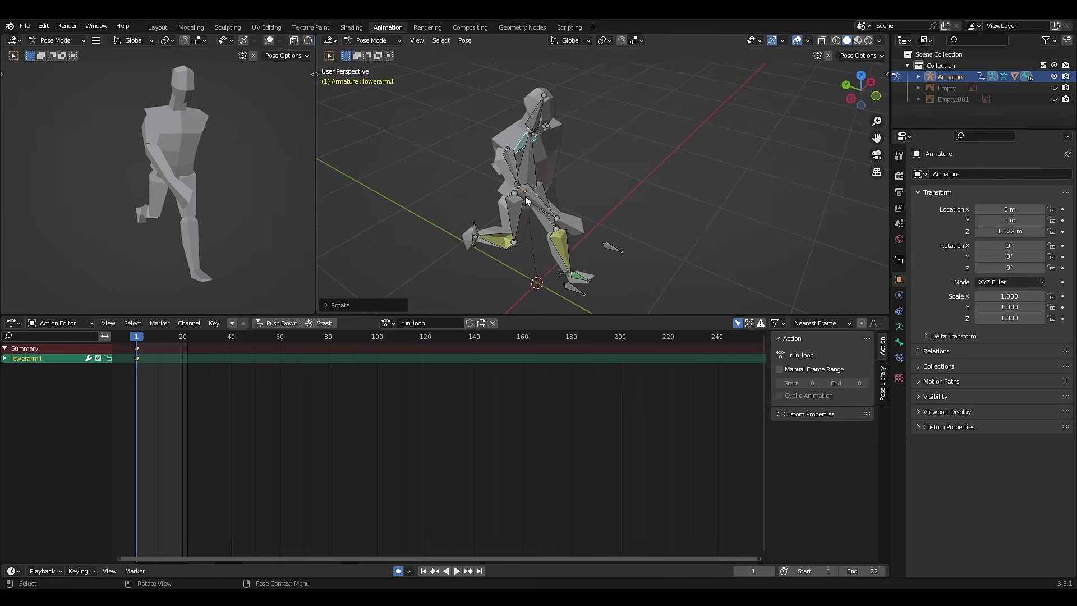
{"action": "left_click", "coordinate": [141, 336]}
{"action": "middle_click_drag", "start_coordinate": [578, 239], "coordinate": [522, 190]}
{"action": "left_click", "coordinate": [522, 191]}
{"action": "scroll", "coordinate": [521, 220], "scroll_direction": "up", "scroll_amount": 4}
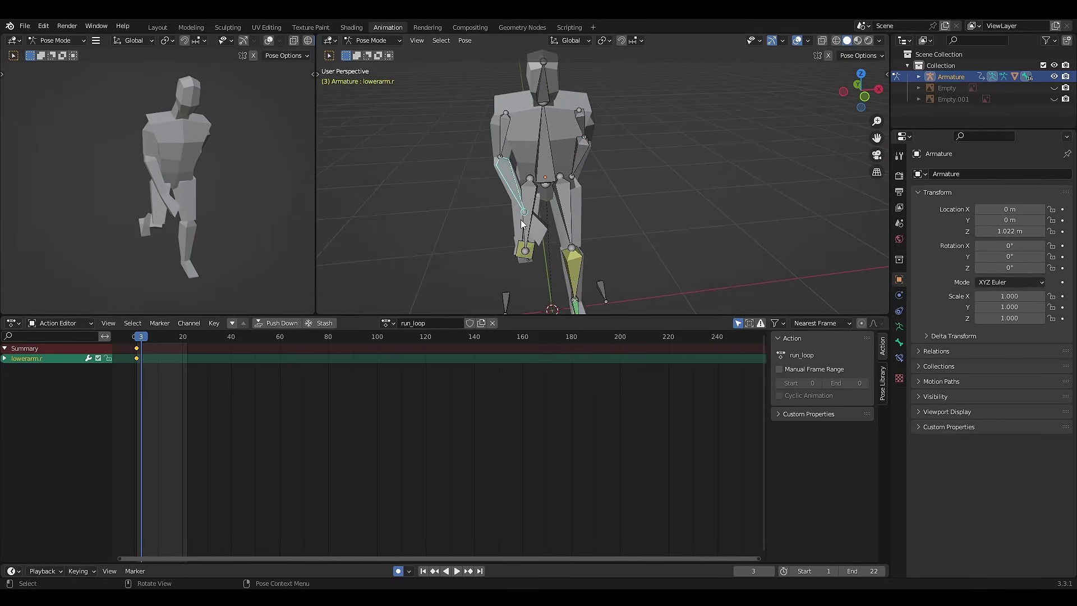
{"action": "key", "text": "r"}
{"action": "key", "text": "z"}
{"action": "key", "text": "z"}
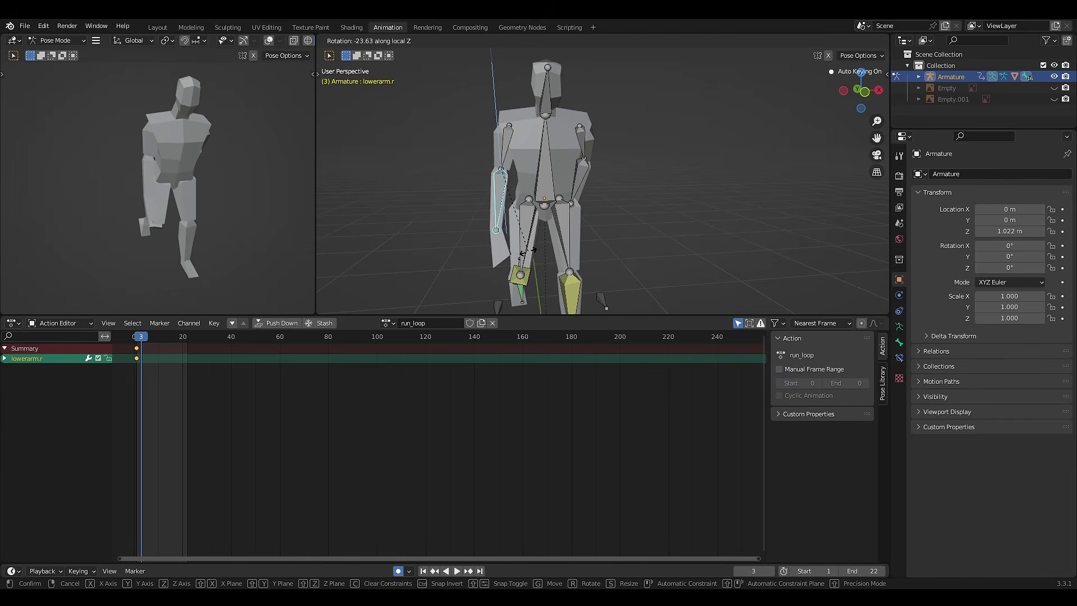
{"action": "left_click", "coordinate": [527, 255]}
Rotate the left lower arm bone outward by about 15° around its local Z axis at frame 3.
{"action": "middle_click_drag", "start_coordinate": [539, 253], "coordinate": [616, 188]}
{"action": "left_click", "coordinate": [612, 185]}
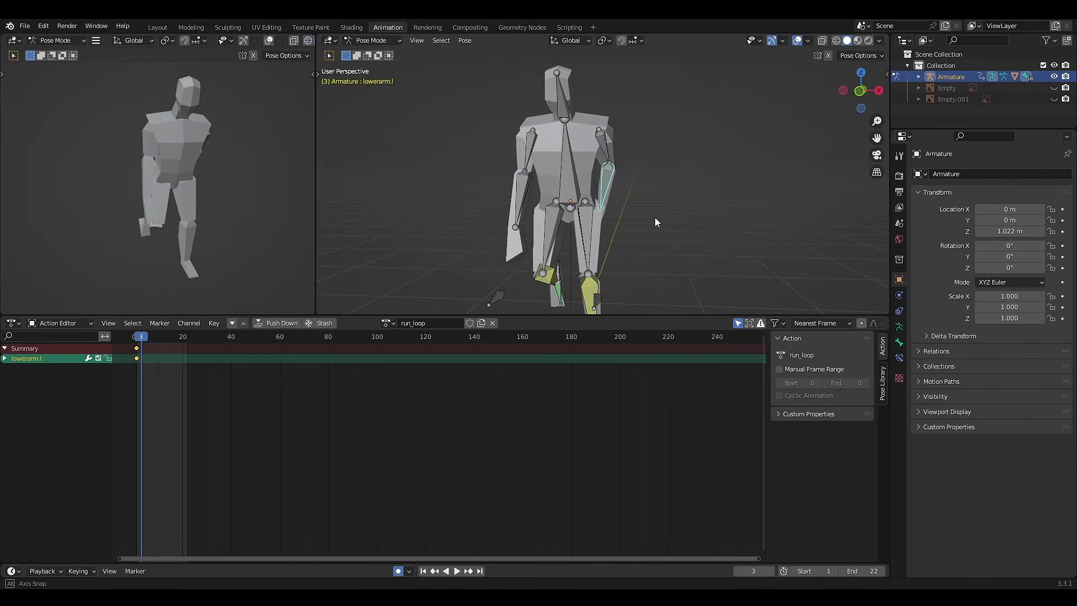
{"action": "key", "text": "r"}
{"action": "key", "text": "z"}
{"action": "key", "text": "z"}
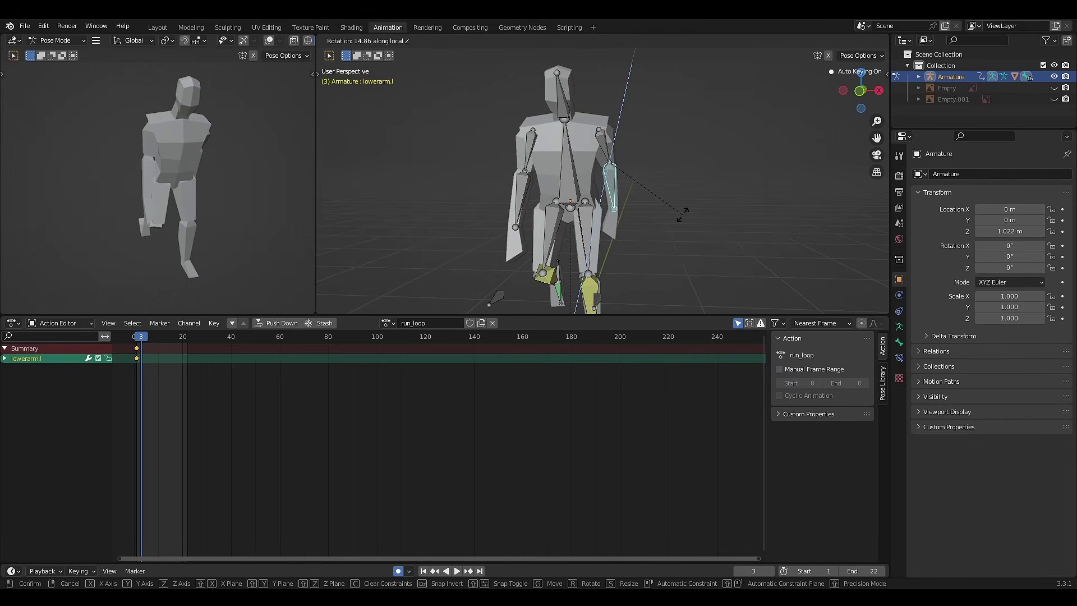
{"action": "left_click", "coordinate": [687, 213]}
{"action": "left_click", "coordinate": [146, 336]}
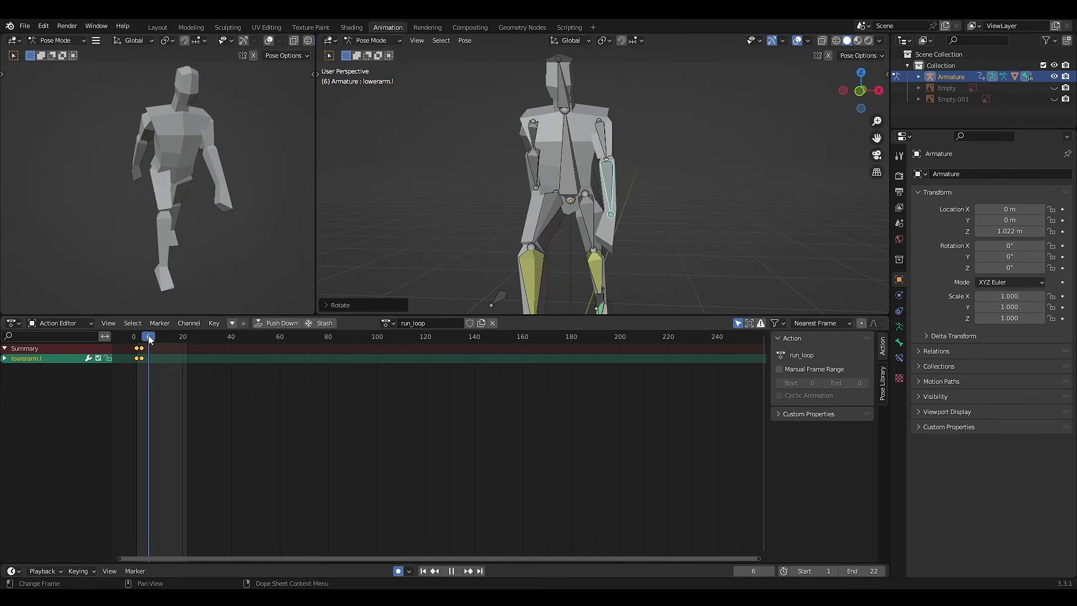
{"action": "middle_click_drag", "start_coordinate": [533, 251], "coordinate": [596, 223]}
{"action": "key", "text": "r"}
{"action": "key", "text": "Escape"}
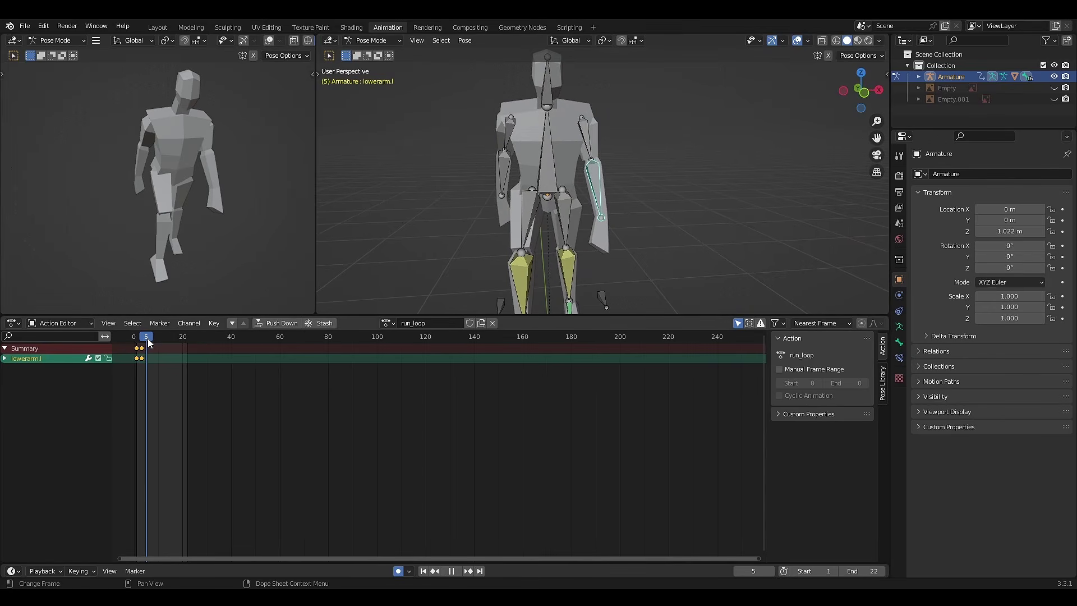
At frame 8, rotate the left lower arm bone inward about its local Z axis.
{"action": "left_click_drag", "start_coordinate": [149, 343], "coordinate": [156, 344]}
{"action": "middle_click_drag", "start_coordinate": [556, 261], "coordinate": [573, 281]}
{"action": "key", "text": "r"}
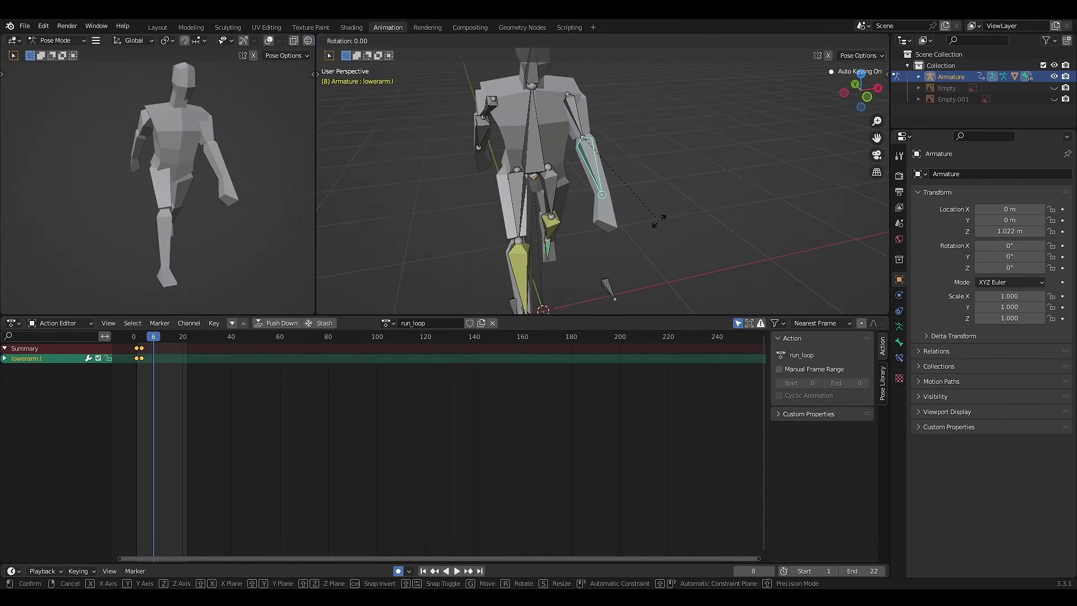
{"action": "key", "text": "z"}
{"action": "key", "text": "z"}
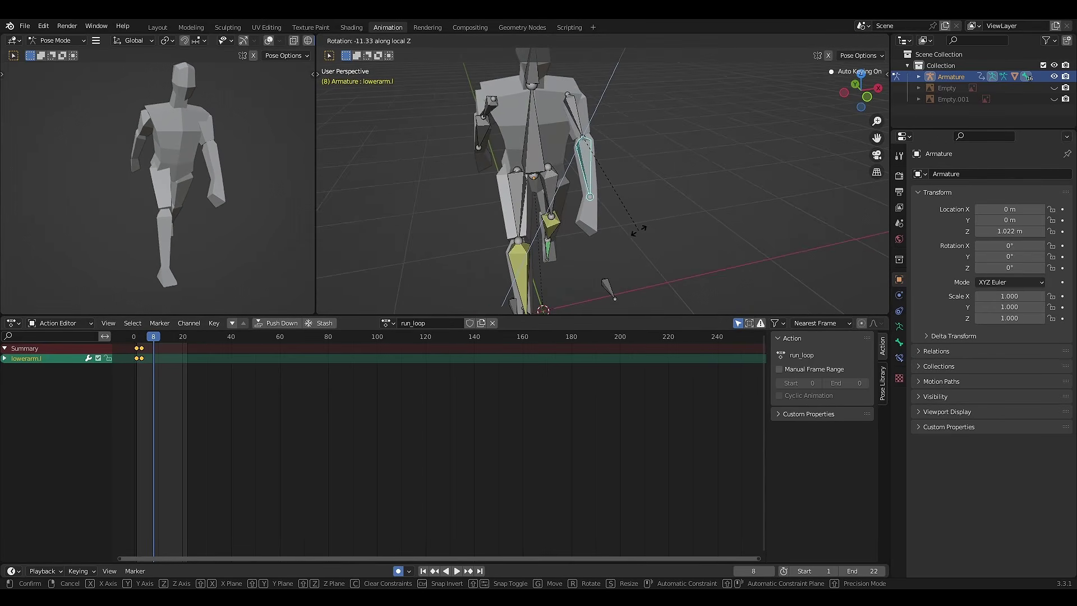
{"action": "left_click", "coordinate": [627, 230]}
Select the right lower arm bone and rotate it inward about its local Z axis at frame 8.
{"action": "middle_click_drag", "start_coordinate": [479, 213], "coordinate": [654, 207]}
{"action": "left_click", "coordinate": [649, 238]}
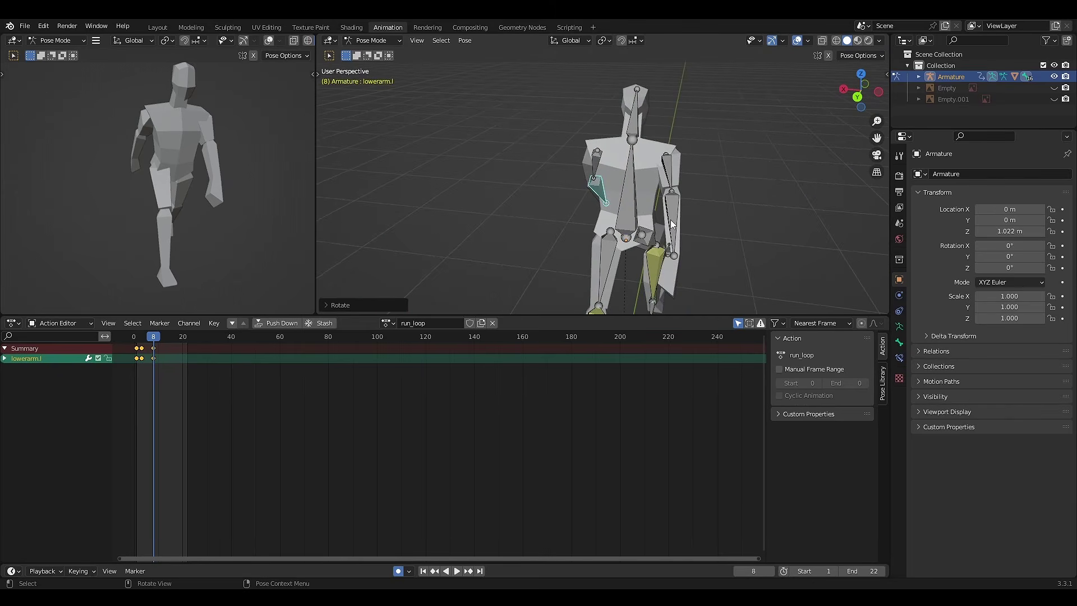
{"action": "key", "text": "r"}
{"action": "key", "text": "z"}
{"action": "key", "text": "z"}
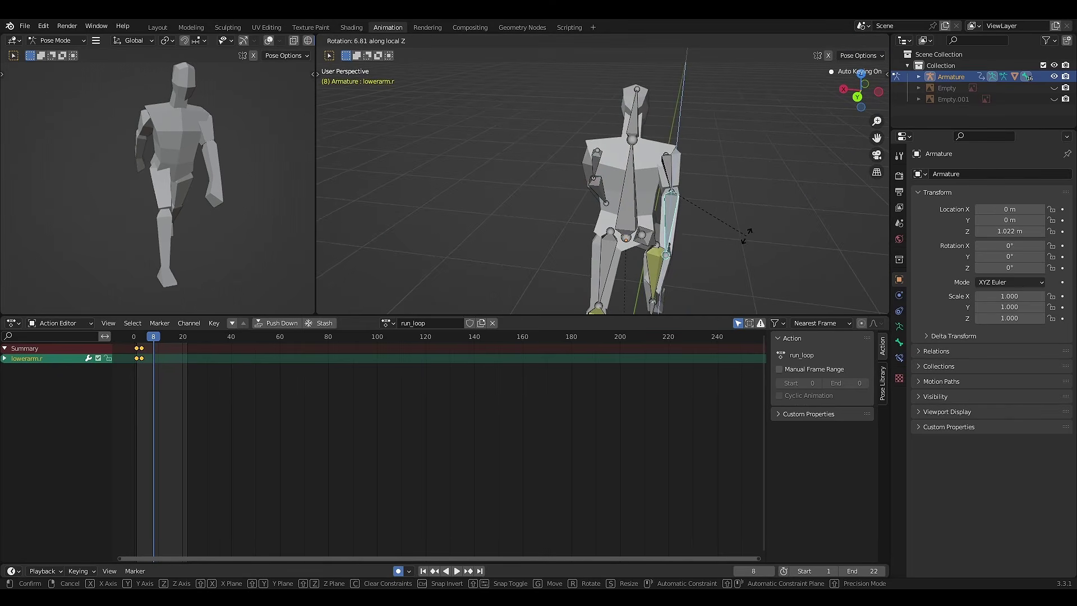
{"action": "left_click", "coordinate": [739, 237]}
Copy the keyframes of both lower arm bones at frames 1, 3 and 8, and paste them flipped at frame 12.
{"action": "middle_click_drag", "start_coordinate": [738, 237], "coordinate": [566, 228]}
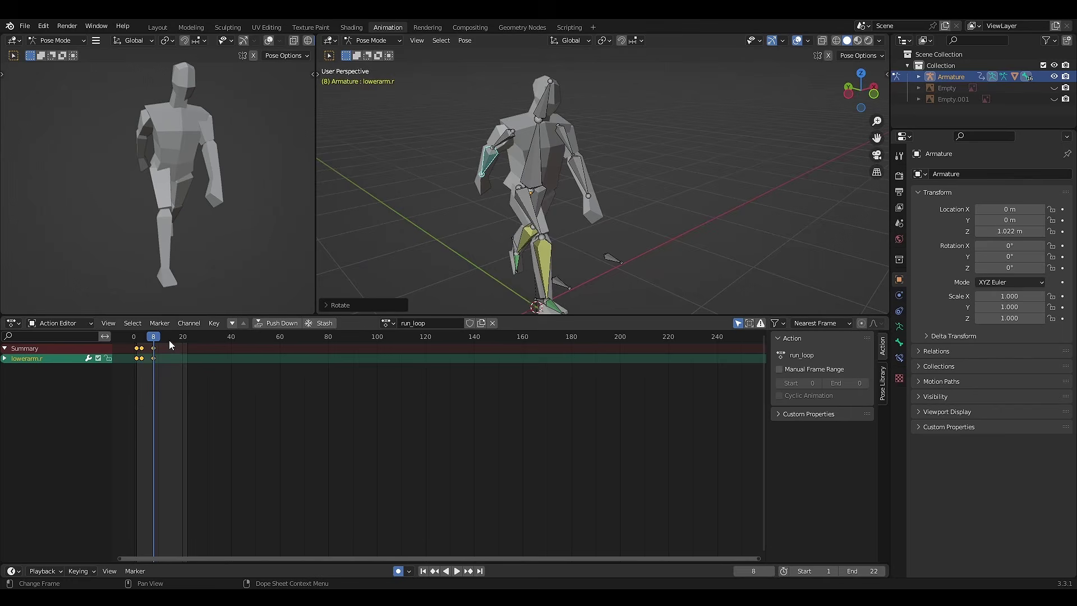
{"action": "left_click_drag", "start_coordinate": [152, 335], "coordinate": [163, 339]}
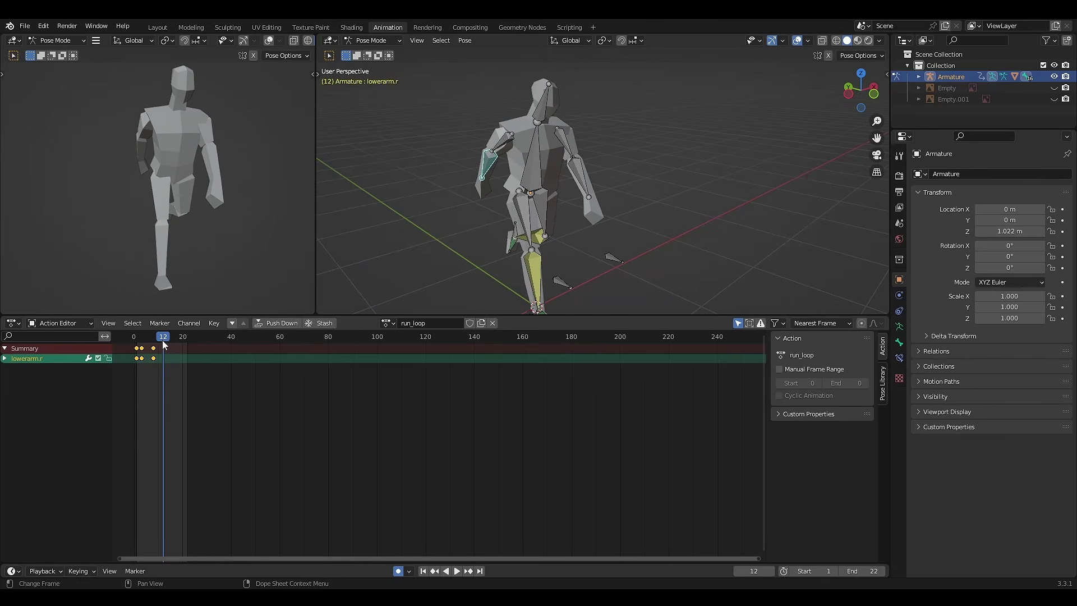
{"action": "left_click_drag", "start_coordinate": [163, 383], "coordinate": [133, 339]}
{"action": "left_click", "coordinate": [606, 210]}
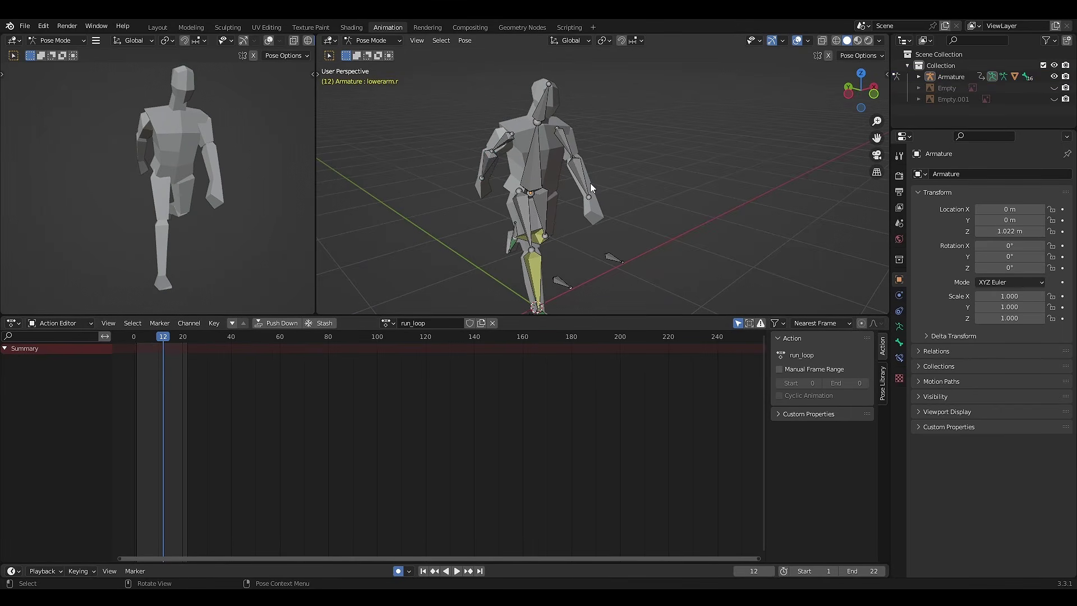
{"action": "left_click", "coordinate": [589, 183]}
{"action": "left_click", "coordinate": [486, 172], "text": "shift"}
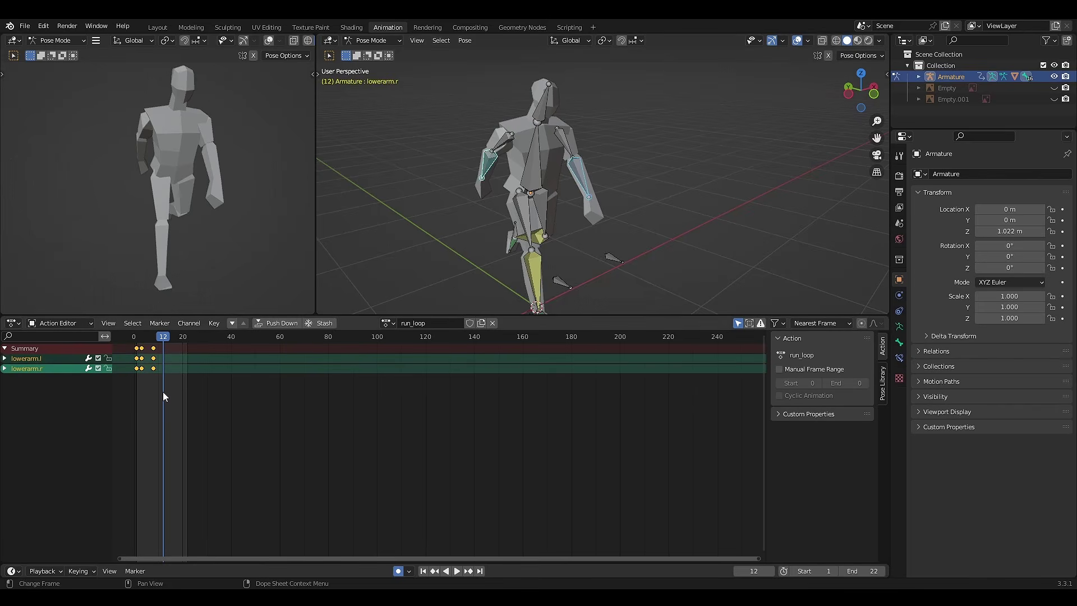
{"action": "left_click_drag", "start_coordinate": [163, 392], "coordinate": [127, 336]}
{"action": "key", "text": "ctrl+shift+v"}
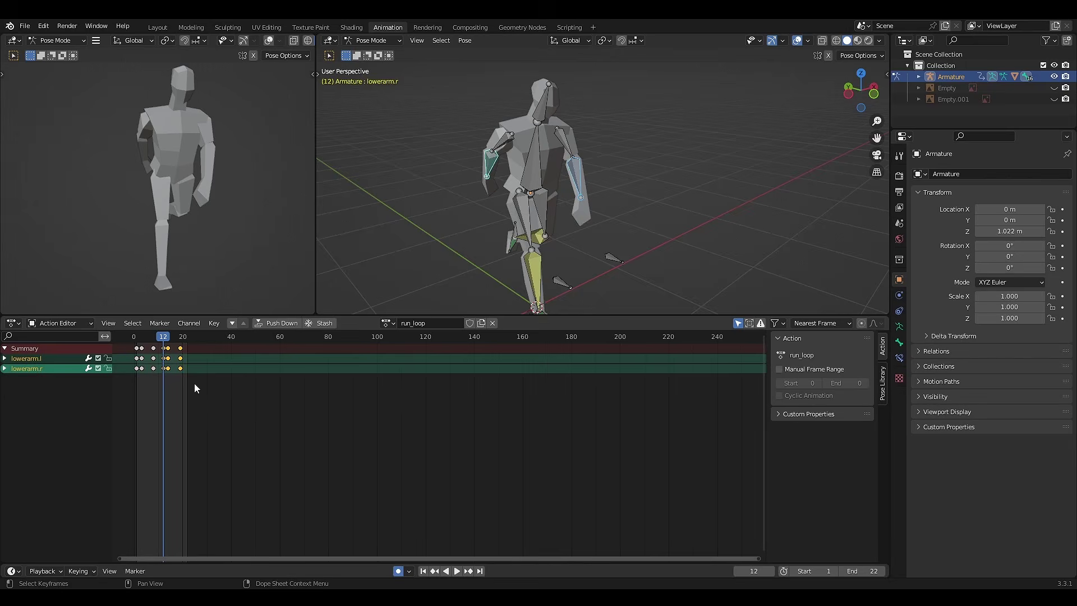
Duplicate the lower arm keyframes at frame 1 and place the copies at frame 23.
{"action": "left_click", "coordinate": [173, 374]}
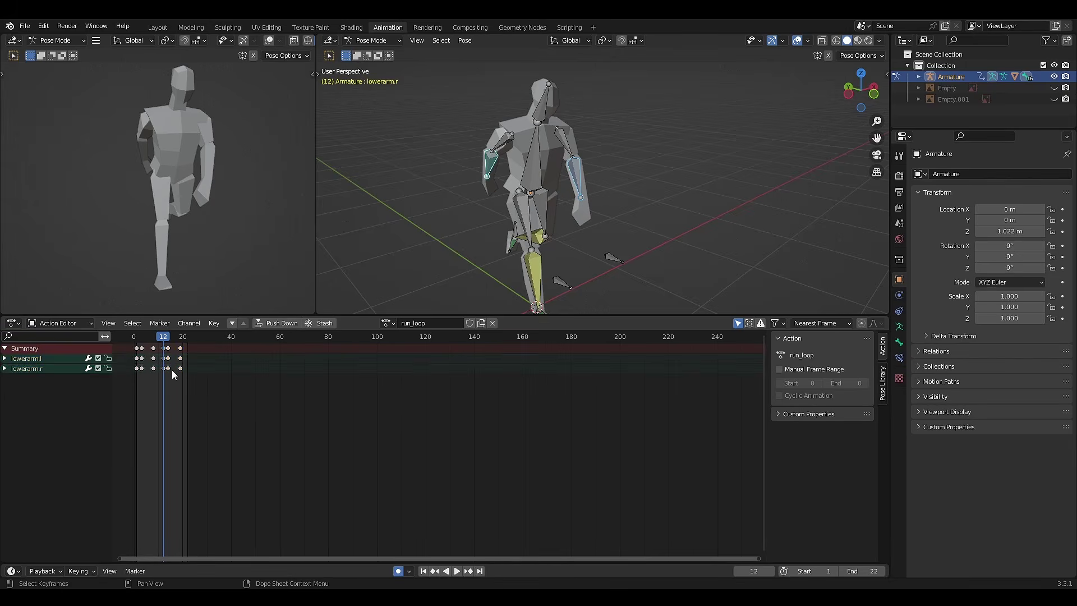
{"action": "left_click", "coordinate": [136, 349]}
{"action": "key", "text": "shift+d"}
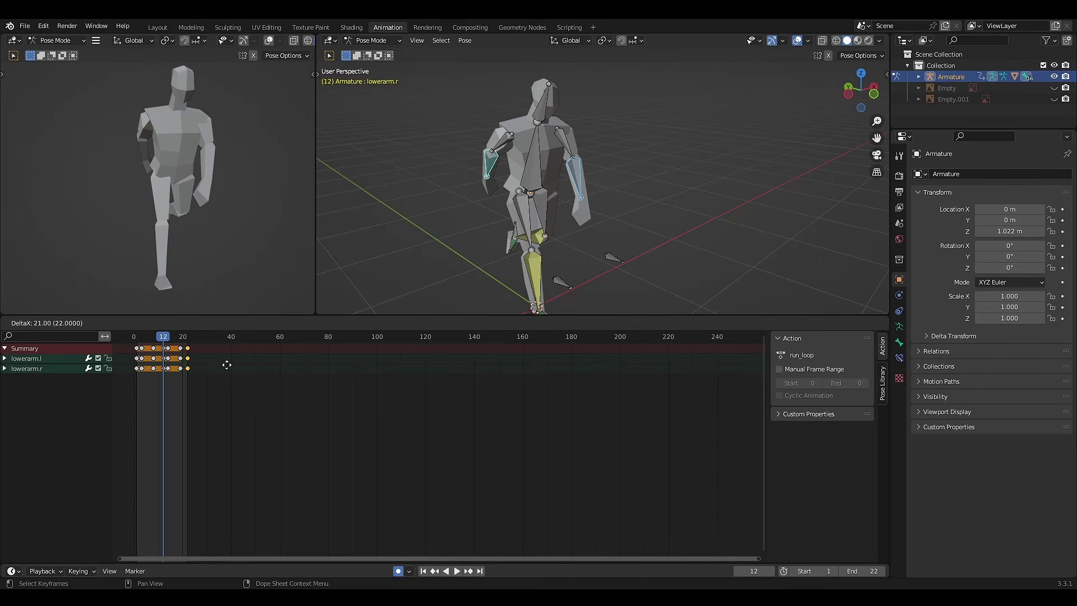
{"action": "left_click", "coordinate": [222, 362]}
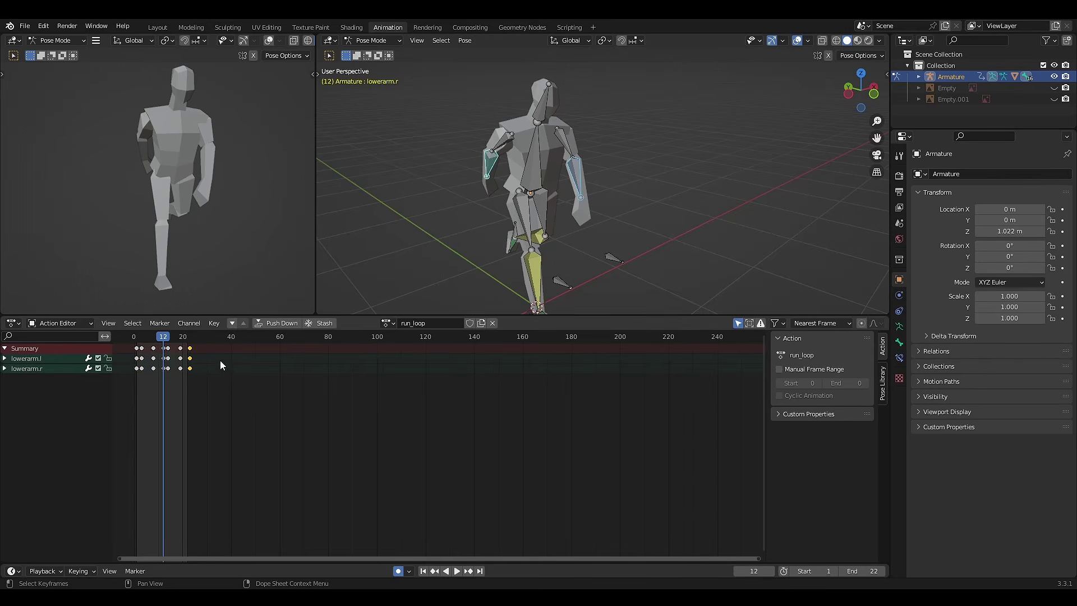
Play back the finished run loop and protect the run_loop action with a fake user.
{"action": "key", "text": "space"}
{"action": "left_click_drag", "start_coordinate": [192, 339], "coordinate": [191, 339]}
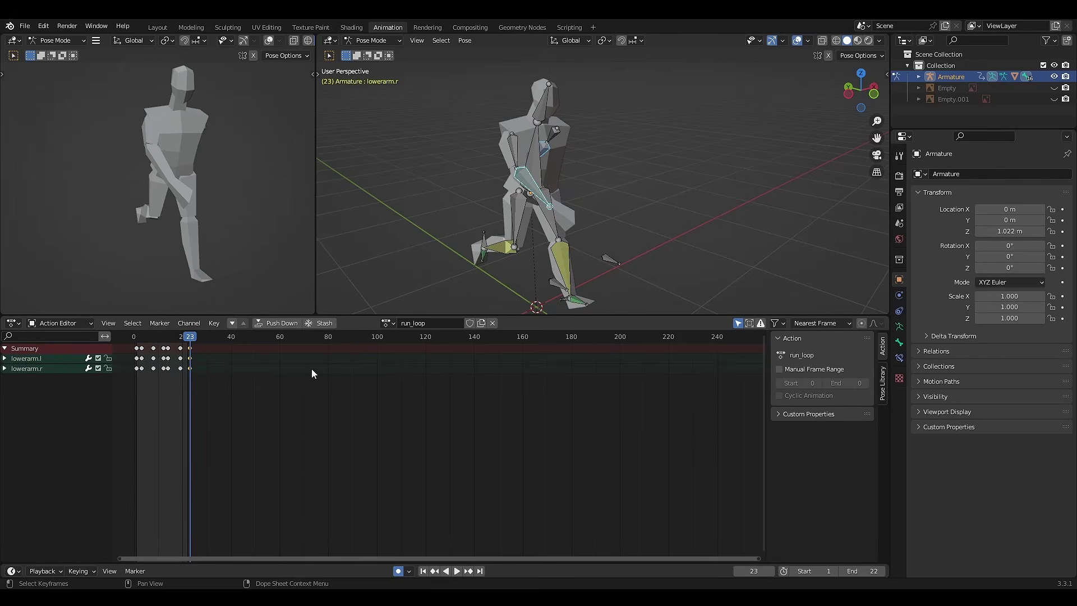
{"action": "middle_click_drag", "start_coordinate": [448, 265], "coordinate": [652, 210]}
{"action": "key", "text": "space"}
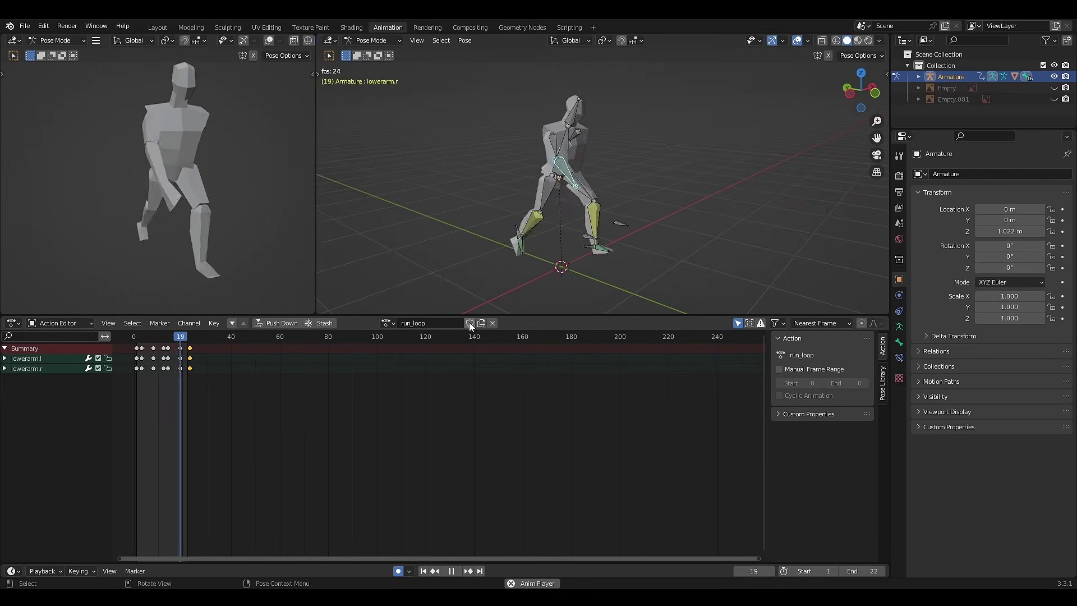
{"action": "key", "text": "space"}
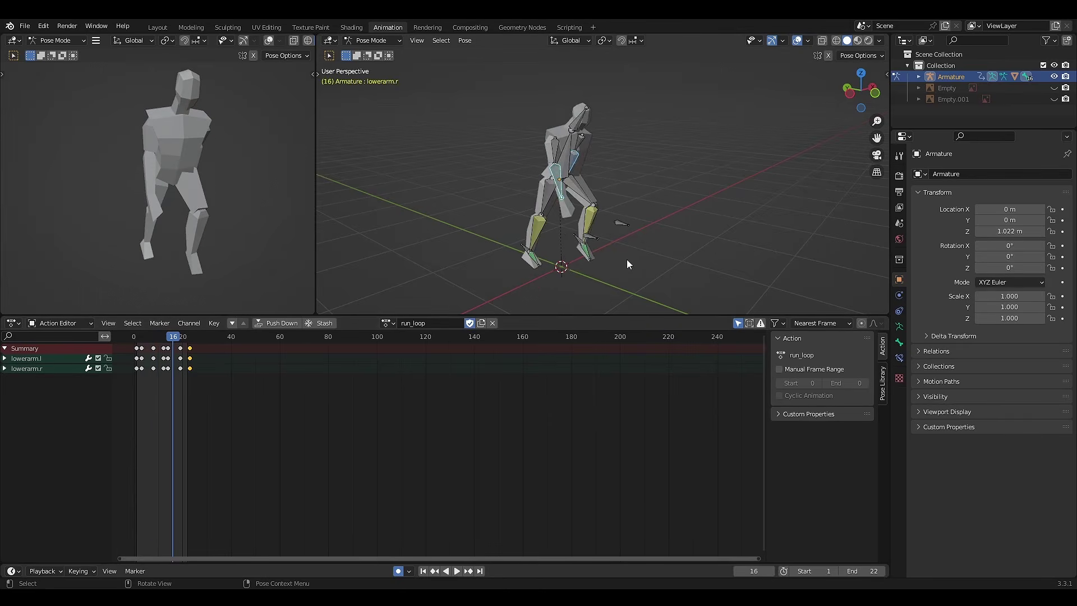
{"action": "mouse_move", "coordinate": [627, 259]}
{"action": "middle_mouse_down"}
{"action": "mouse_move", "coordinate": [602, 251]}
{"action": "mouse_move", "coordinate": [625, 253]}
{"action": "middle_mouse_up"}
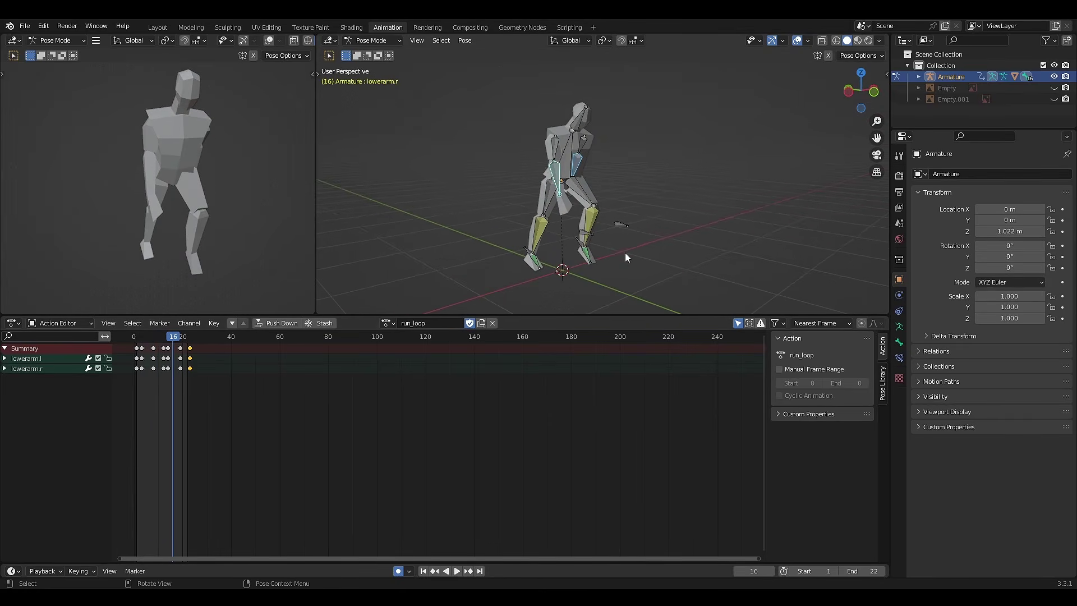
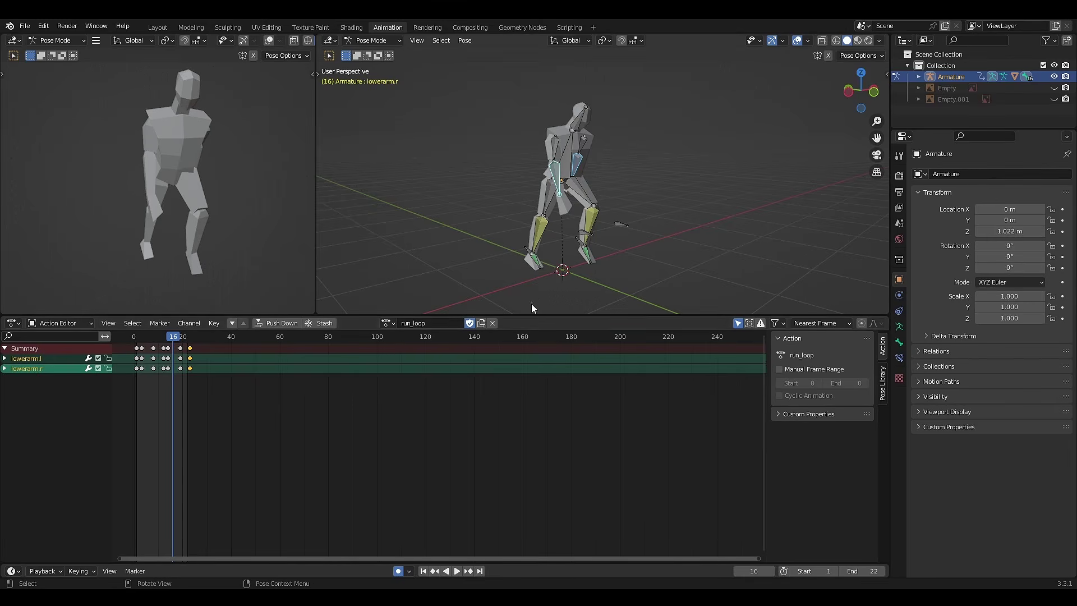
Select all bones, move every run_loop keyframe one frame earlier to start at frame 0, and set the current frame to 0.
{"action": "key", "text": "a"}
{"action": "middle_click_drag", "start_coordinate": [514, 348], "coordinate": [466, 430]}
{"action": "scroll", "coordinate": [437, 404], "scroll_direction": "up", "scroll_amount": 2}
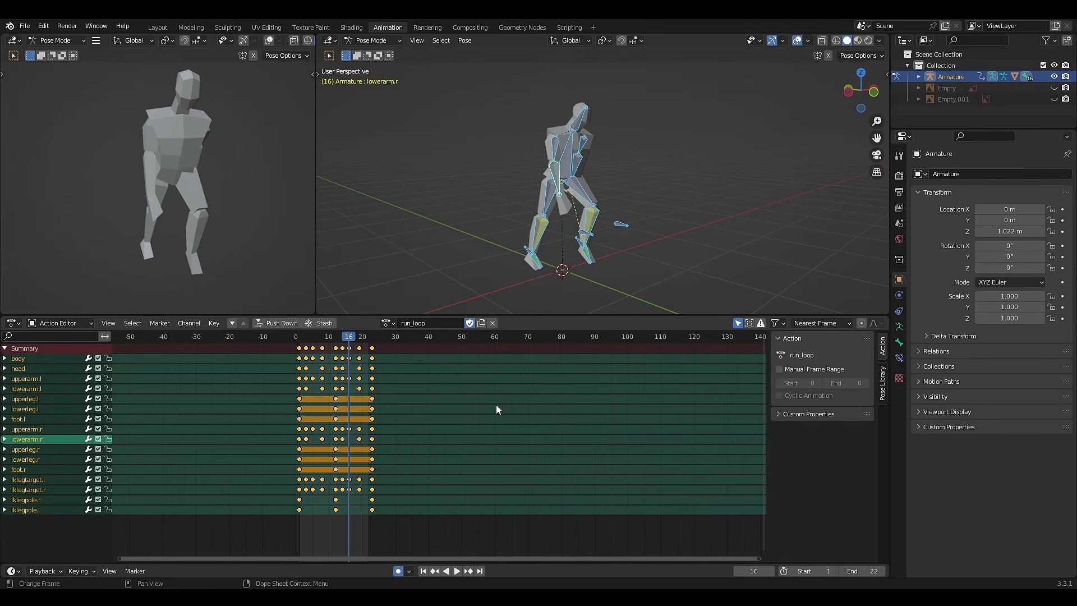
{"action": "key", "text": "g"}
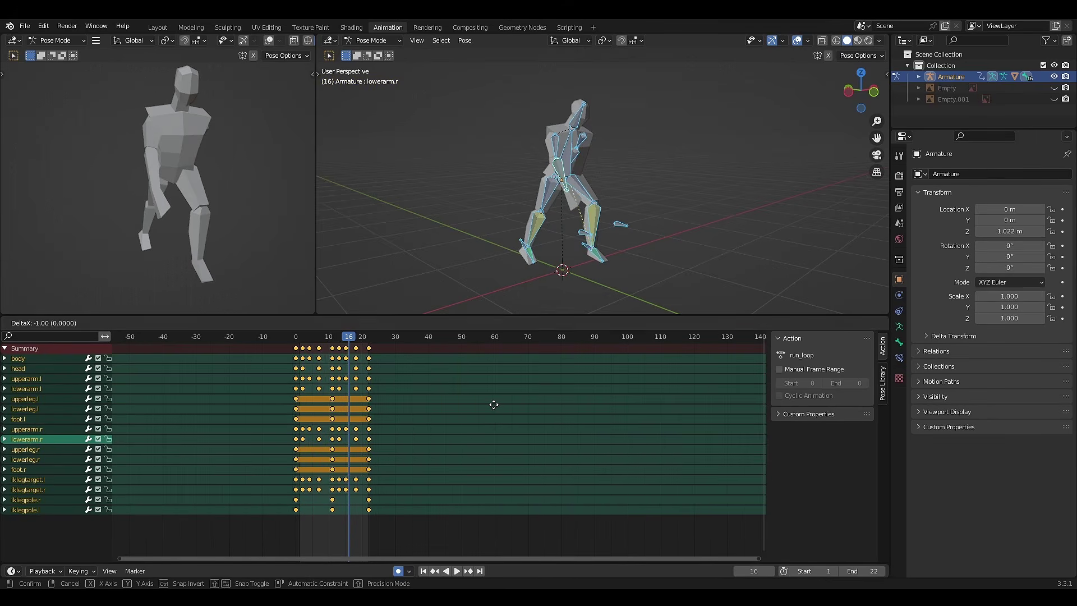
{"action": "left_click", "coordinate": [493, 404]}
{"action": "left_click_drag", "start_coordinate": [302, 339], "coordinate": [296, 338]}
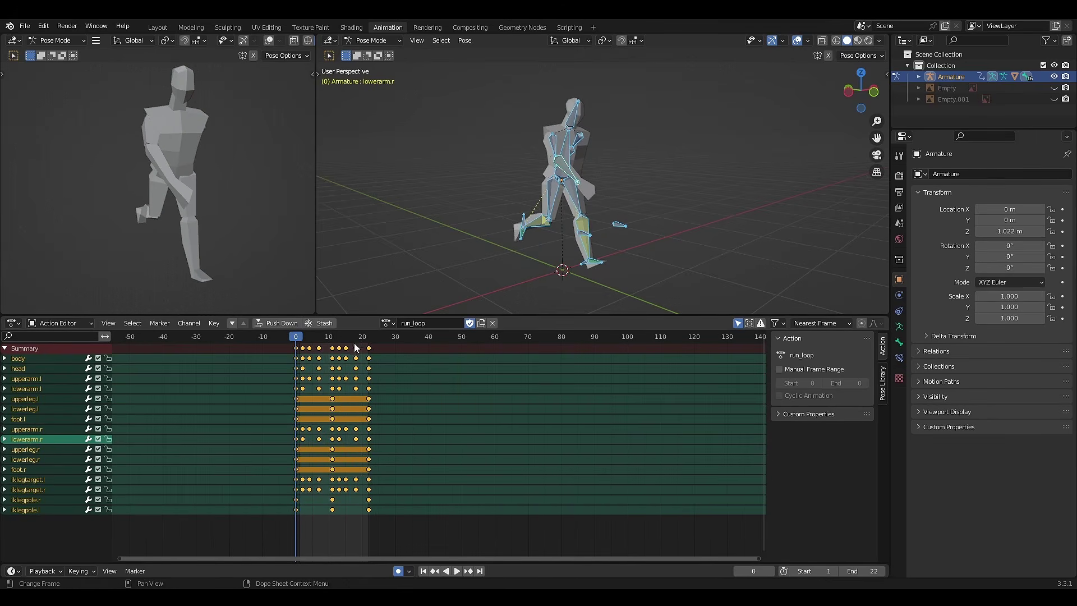
Switch to the idle_loop action and move all its keyframes one frame earlier so they start at frame 0.
{"action": "left_click", "coordinate": [389, 324]}
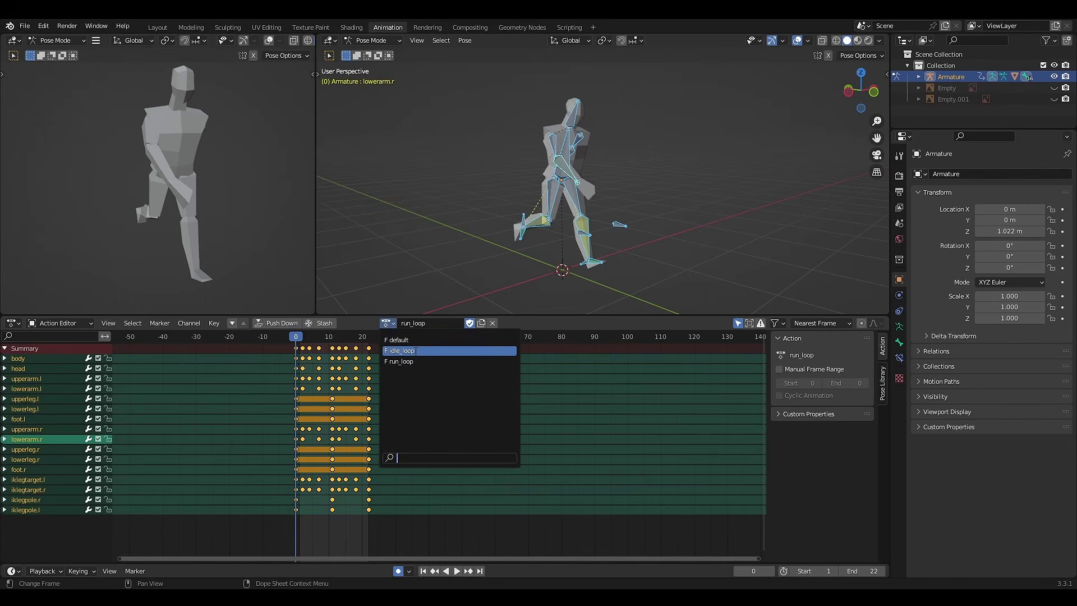
{"action": "left_click", "coordinate": [416, 352]}
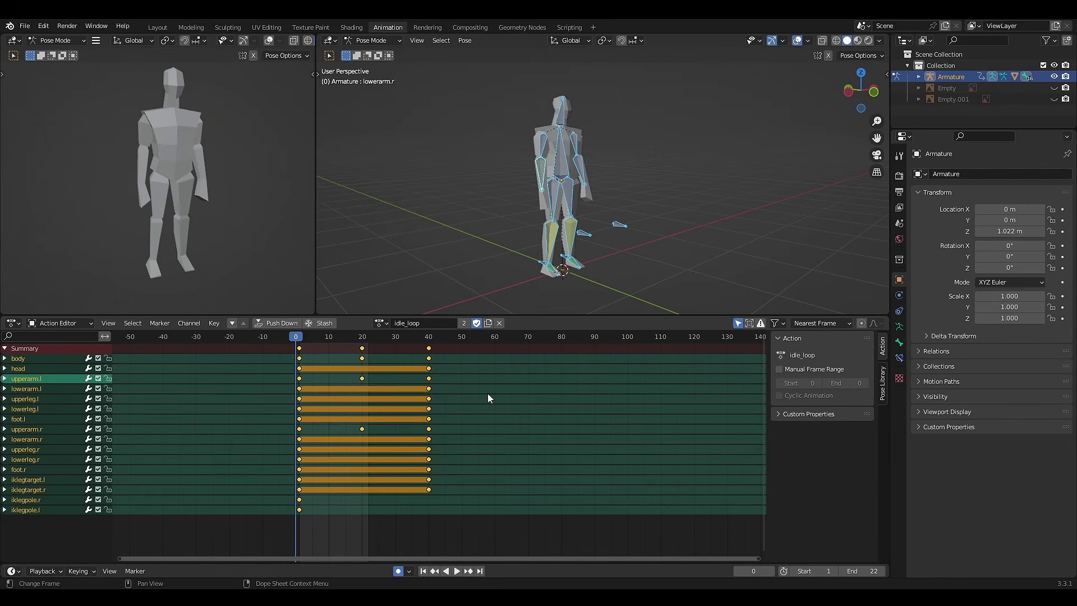
{"action": "key", "text": "g"}
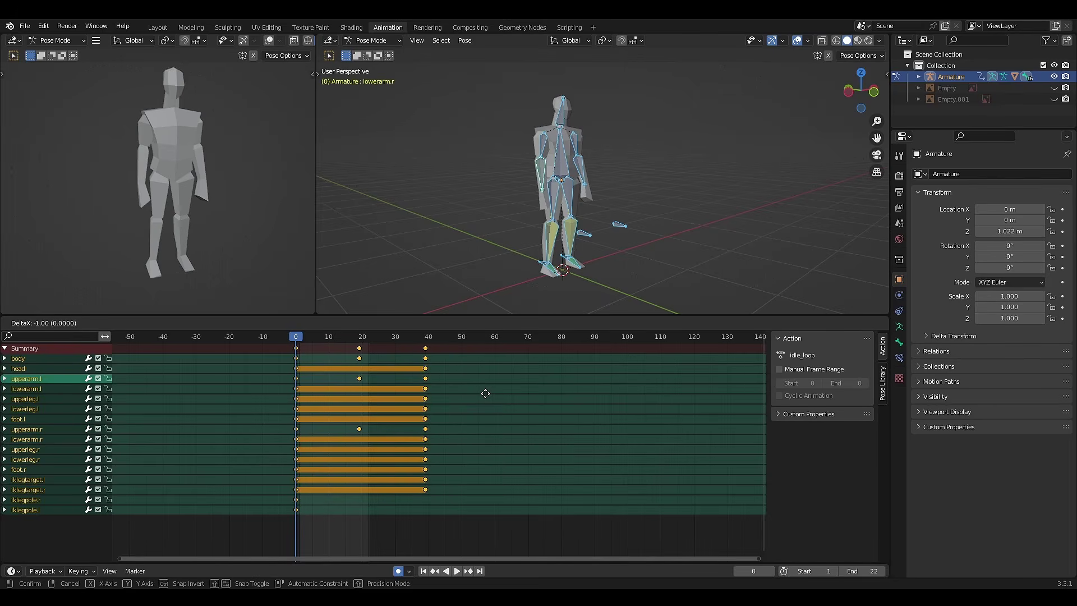
{"action": "left_click", "coordinate": [486, 393]}
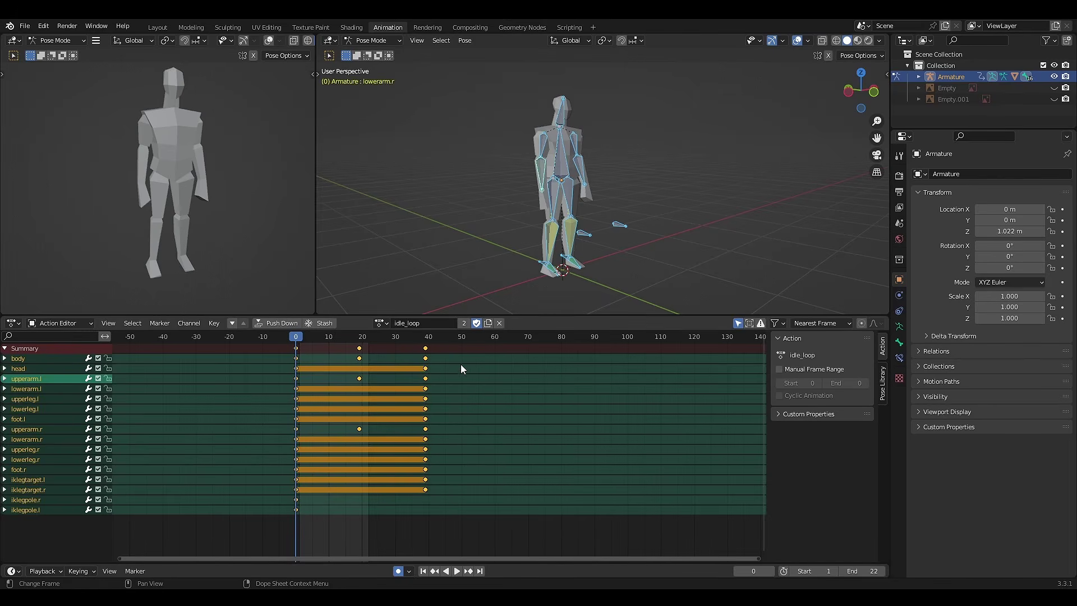
Switch to the Layout workspace, check the Cube mesh under the armature, and reselect the armature.
{"action": "left_click", "coordinate": [157, 29]}
{"action": "middle_click_drag", "start_coordinate": [423, 203], "coordinate": [491, 198]}
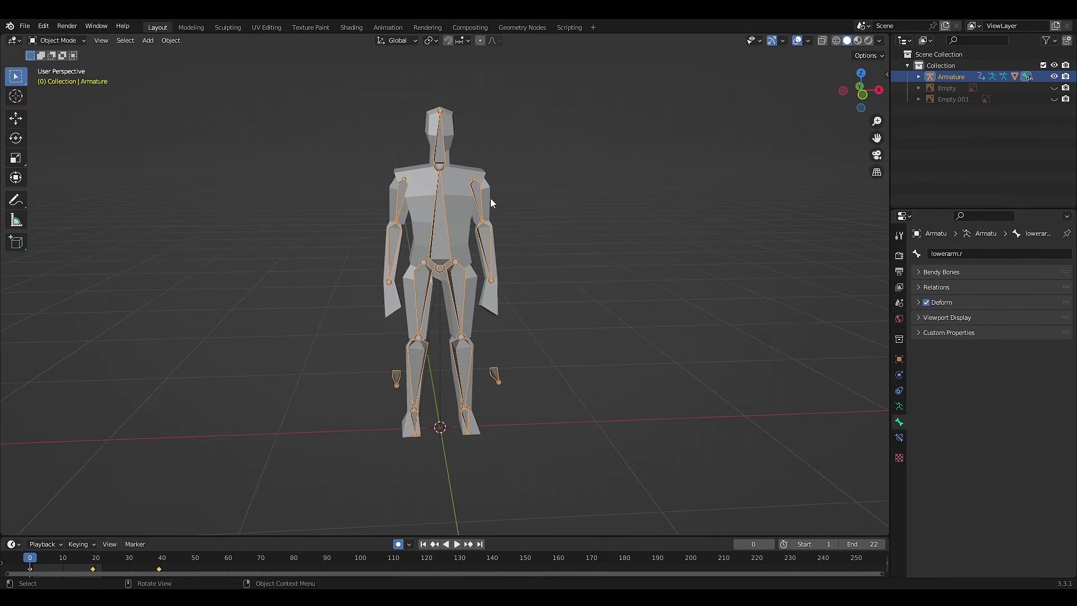
{"action": "left_click", "coordinate": [920, 77]}
{"action": "left_click", "coordinate": [960, 120]}
{"action": "middle_click_drag", "start_coordinate": [780, 158], "coordinate": [564, 280]}
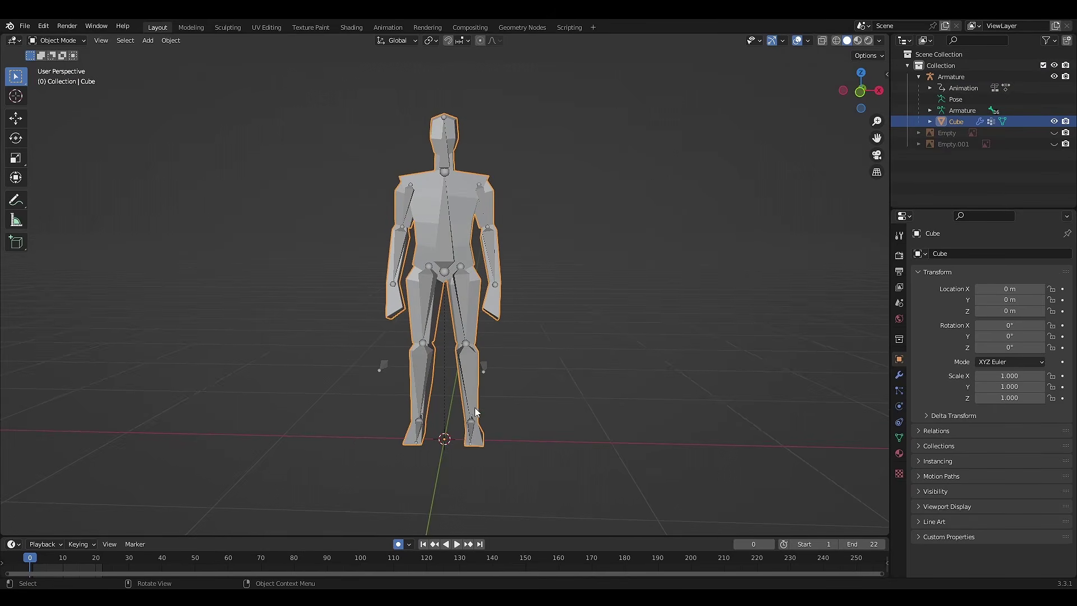
{"action": "left_click", "coordinate": [920, 77]}
{"action": "left_click", "coordinate": [943, 76]}
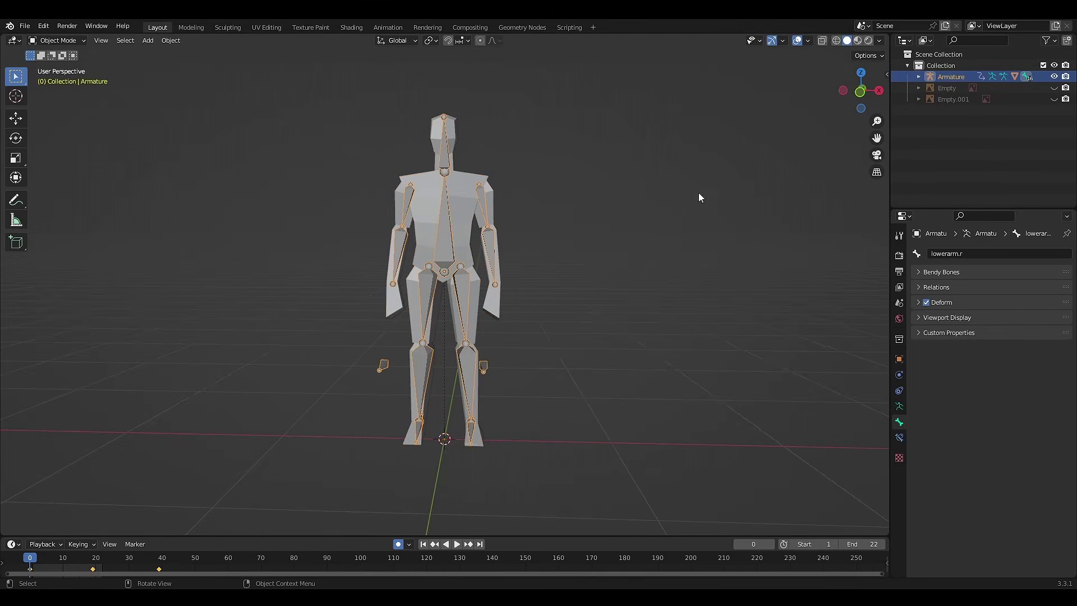
{"action": "middle_click_drag", "start_coordinate": [698, 193], "coordinate": [628, 230]}
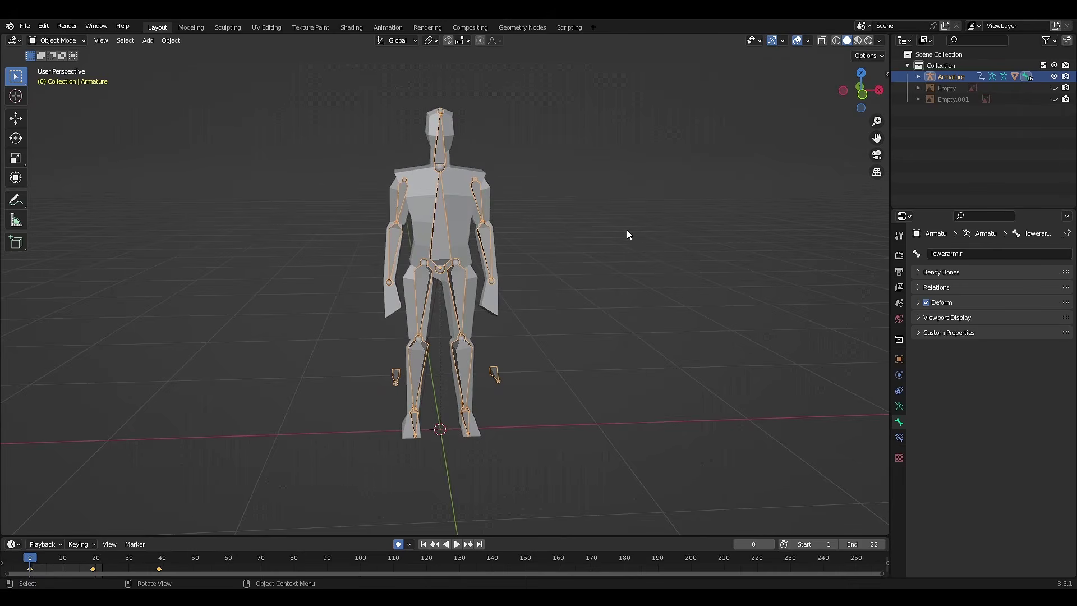
Deselect everything and snap the 3D cursor to the world origin.
{"action": "left_click", "coordinate": [630, 230]}
{"action": "key", "text": "shift+s"}
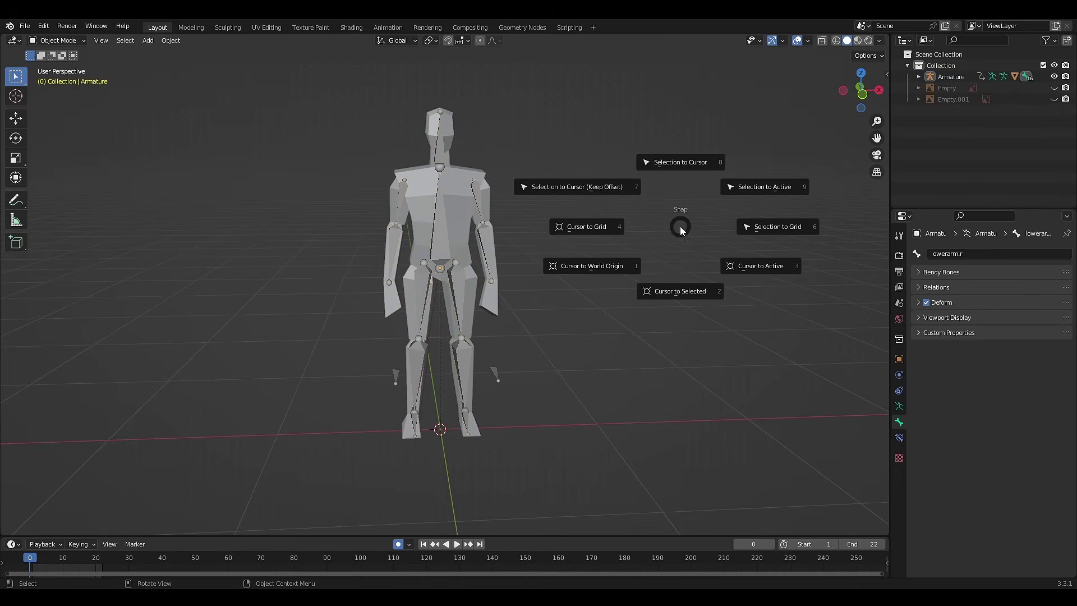
{"action": "left_click", "coordinate": [625, 264]}
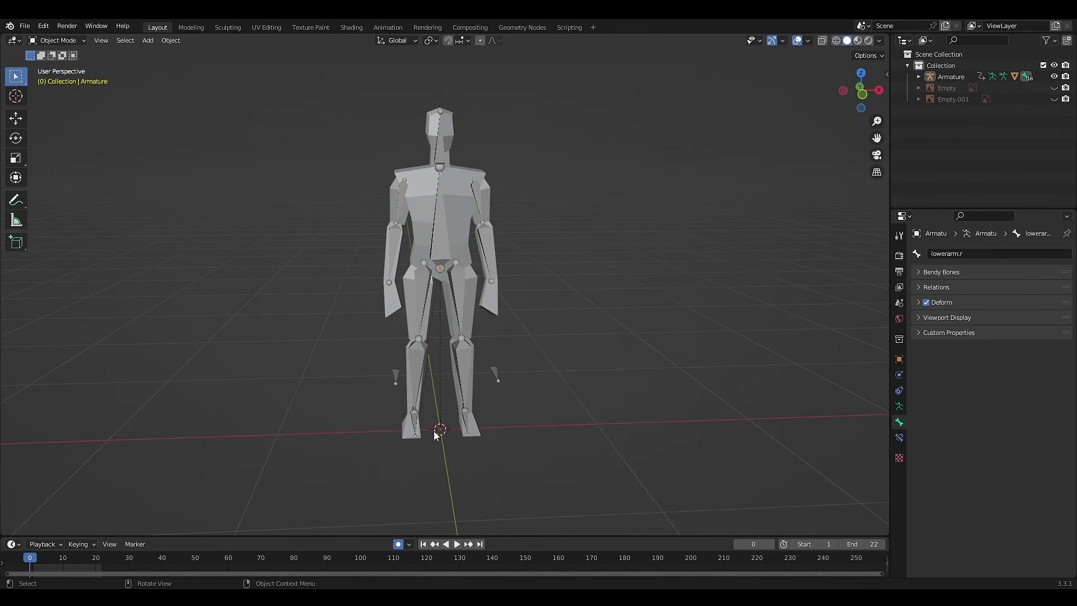
{"action": "middle_click_drag", "start_coordinate": [565, 350], "coordinate": [562, 349]}
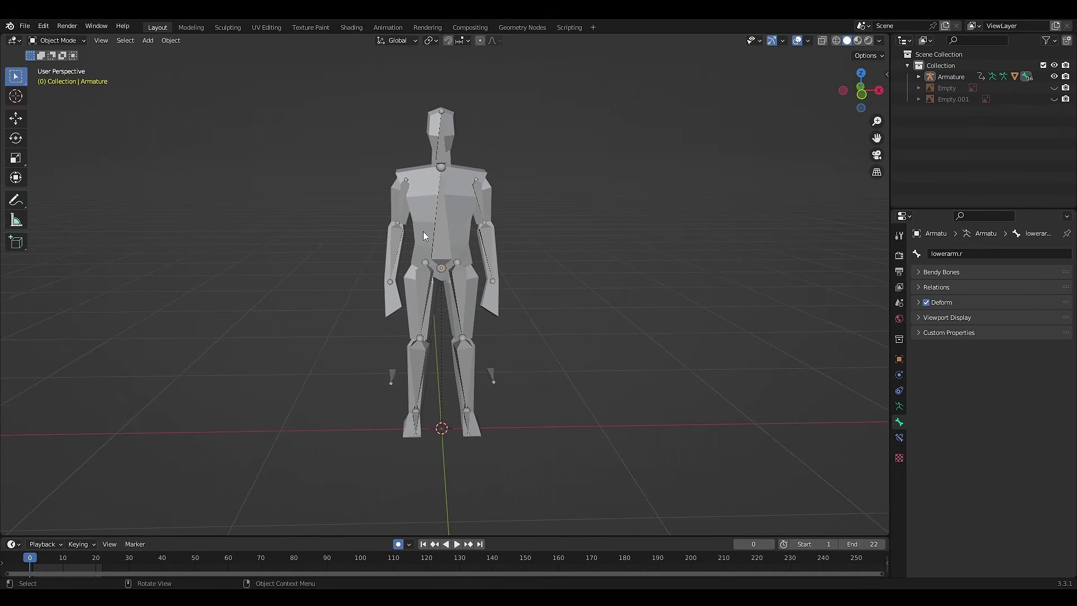
Set the armature's origin to the 3D cursor and deselect it.
{"action": "left_click", "coordinate": [446, 247]}
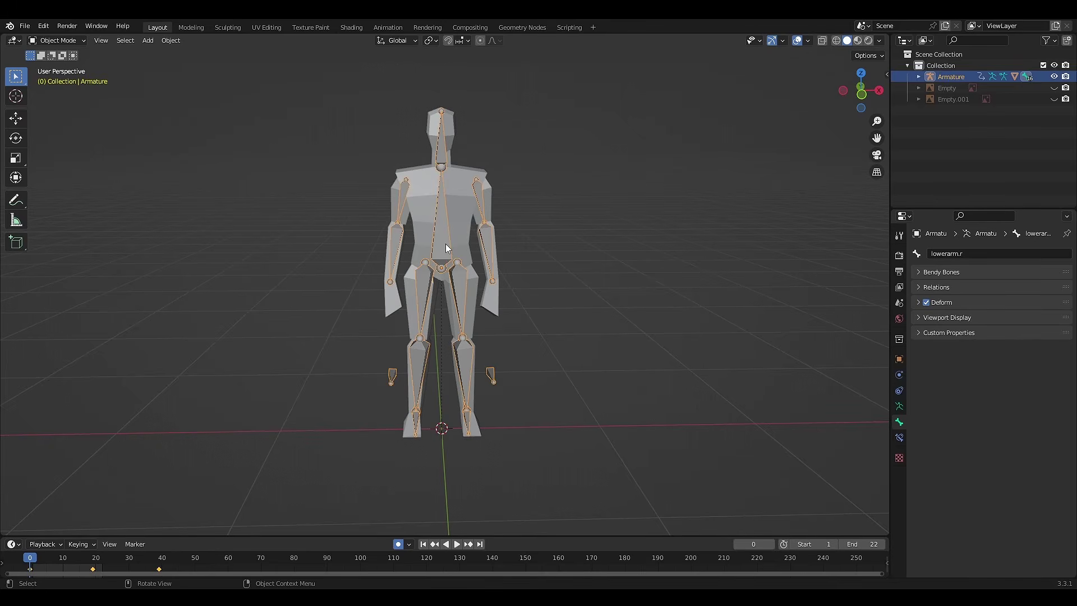
{"action": "right_click", "coordinate": [447, 247]}
{"action": "mouse_move", "coordinate": [446, 246]}
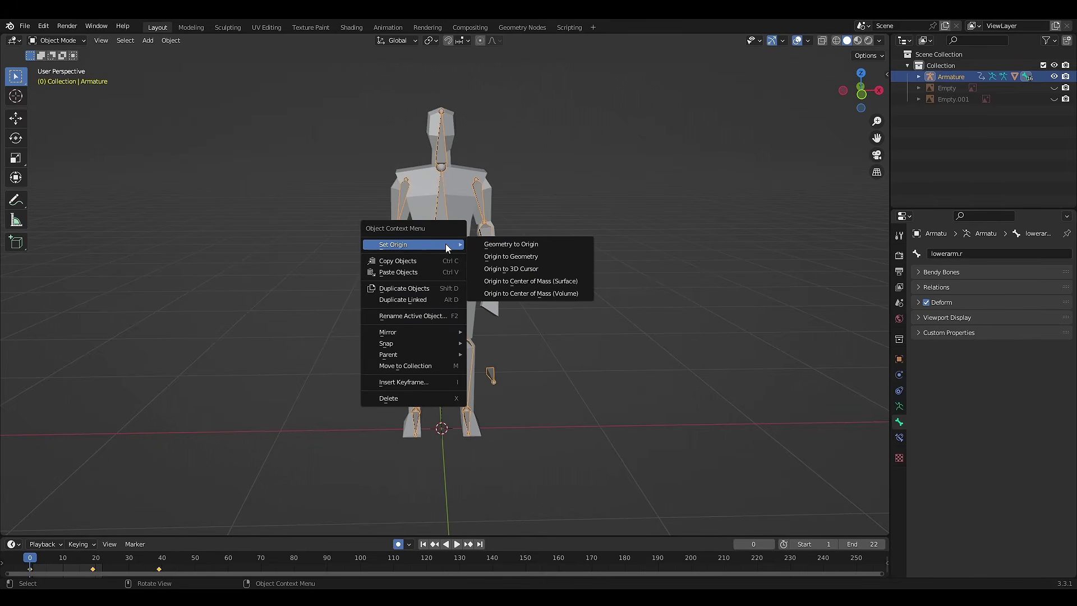
{"action": "left_click", "coordinate": [525, 271]}
{"action": "middle_click_drag", "start_coordinate": [531, 281], "coordinate": [580, 280]}
{"action": "left_click", "coordinate": [581, 281]}
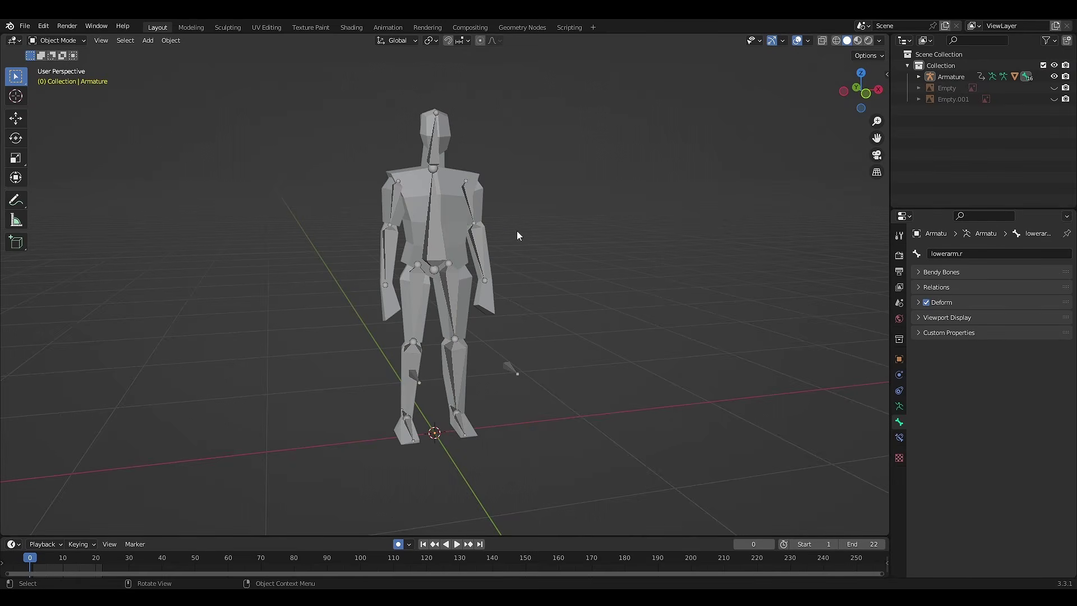
Change the viewport shading to Material Preview.
{"action": "middle_click_drag", "start_coordinate": [516, 231], "coordinate": [525, 227]}
{"action": "key", "text": "z"}
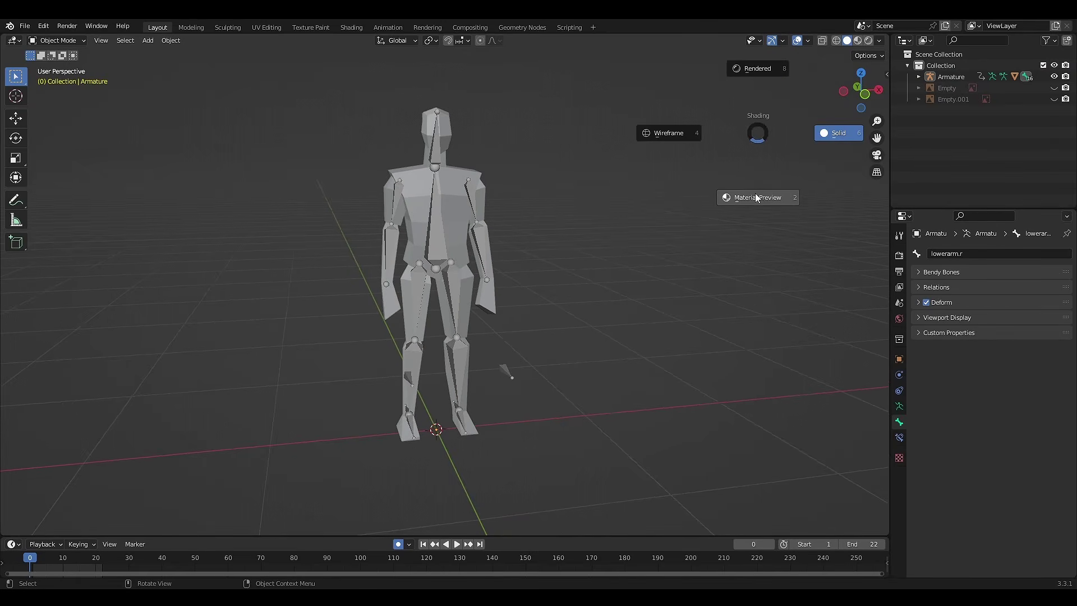
{"action": "left_click", "coordinate": [756, 195]}
{"action": "mouse_move", "coordinate": [756, 194]}
{"action": "middle_mouse_down"}
{"action": "mouse_move", "coordinate": [642, 237]}
{"action": "mouse_move", "coordinate": [695, 226]}
{"action": "mouse_move", "coordinate": [561, 186]}
{"action": "mouse_move", "coordinate": [523, 193]}
{"action": "mouse_move", "coordinate": [560, 184]}
{"action": "middle_mouse_up"}
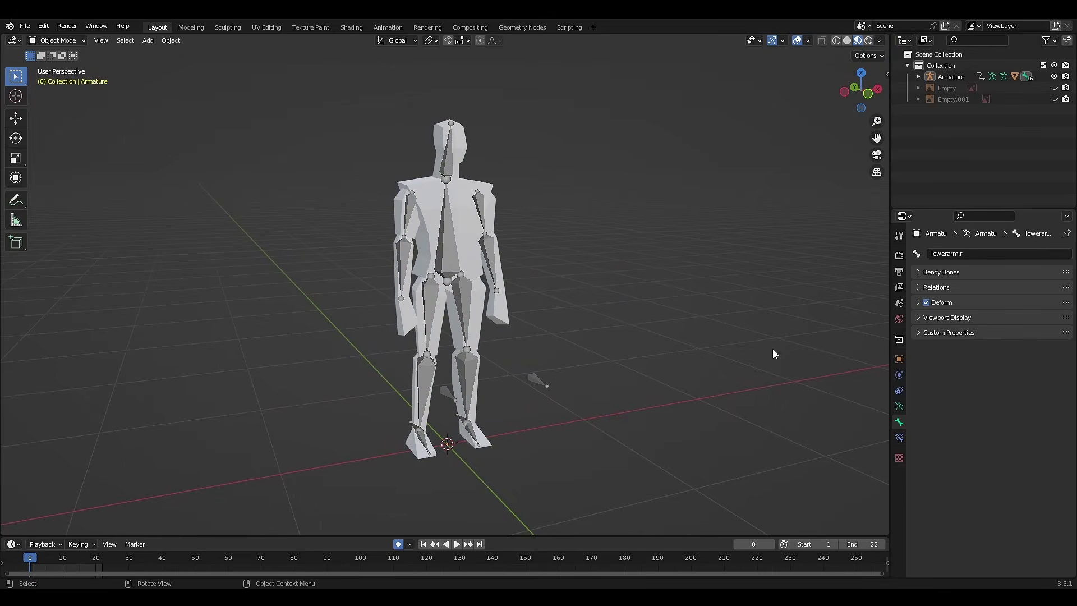
{"action": "middle_click_drag", "start_coordinate": [773, 350], "coordinate": [645, 257]}
Create a new material on the Cube character mesh with a red base color, and deselect the mesh.
{"action": "left_click", "coordinate": [470, 217]}
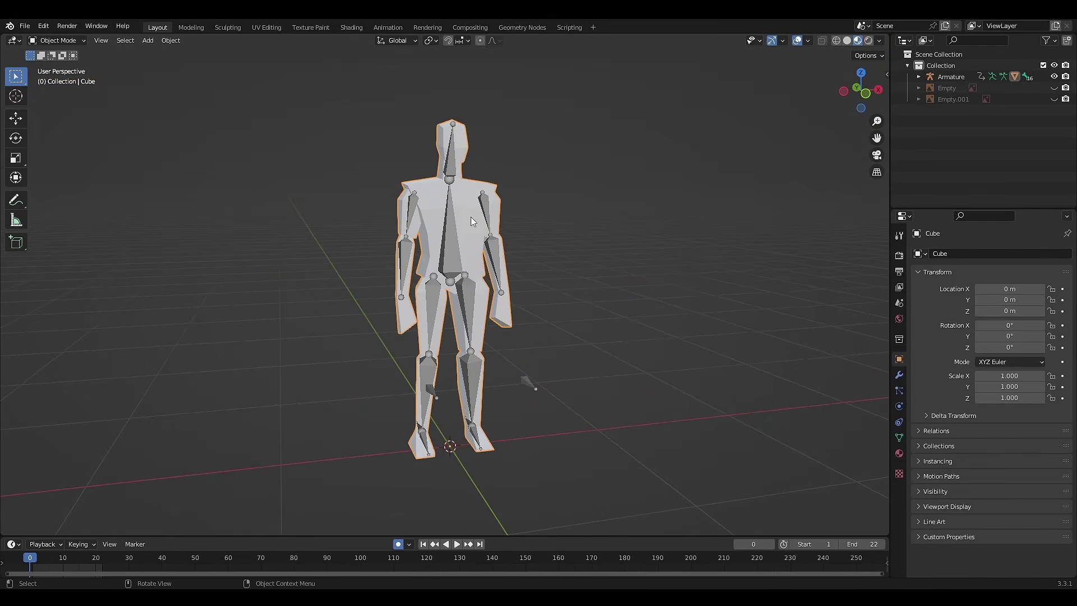
{"action": "left_click", "coordinate": [900, 454]}
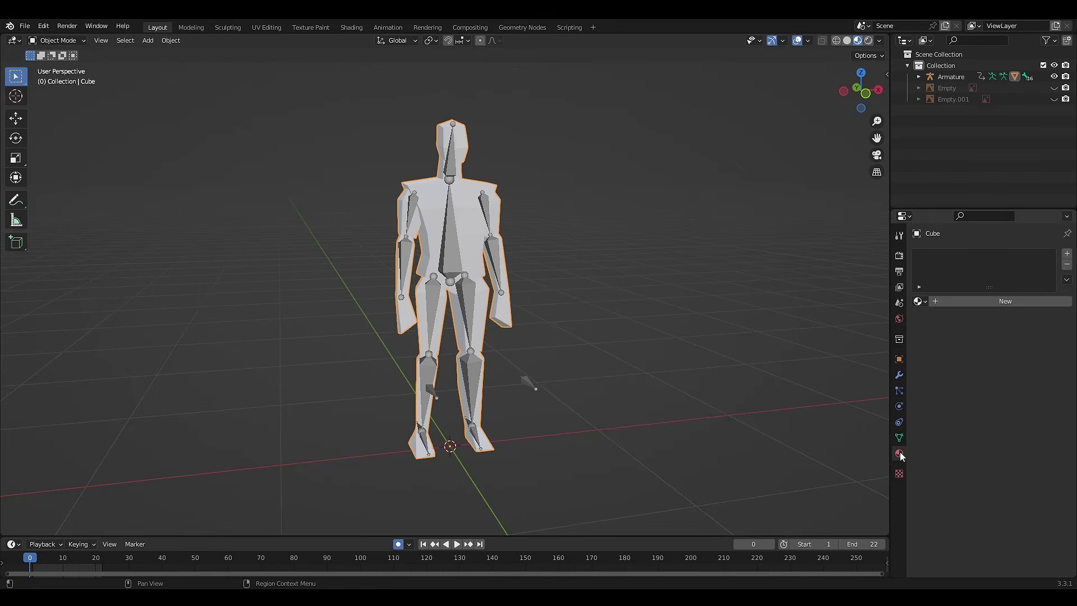
{"action": "left_click", "coordinate": [987, 302]}
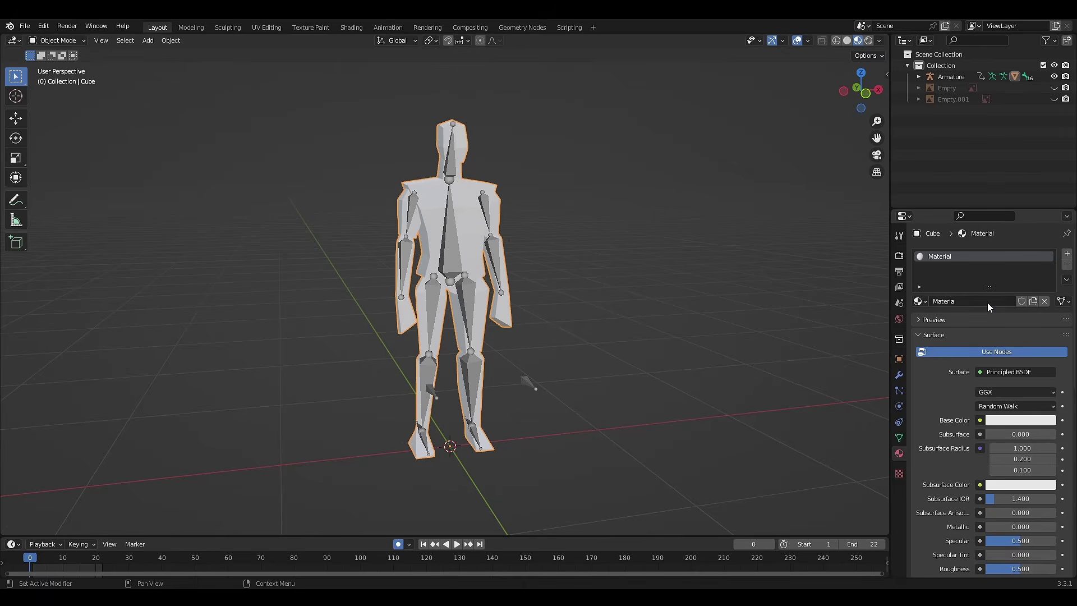
{"action": "left_click", "coordinate": [1002, 422]}
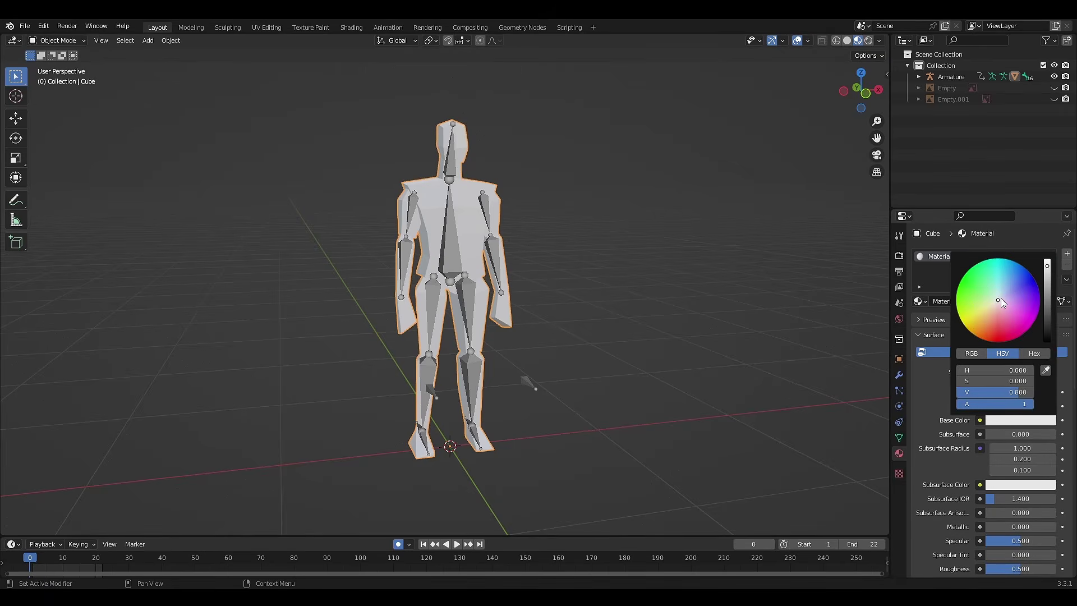
{"action": "left_click_drag", "start_coordinate": [1001, 298], "coordinate": [1000, 337]}
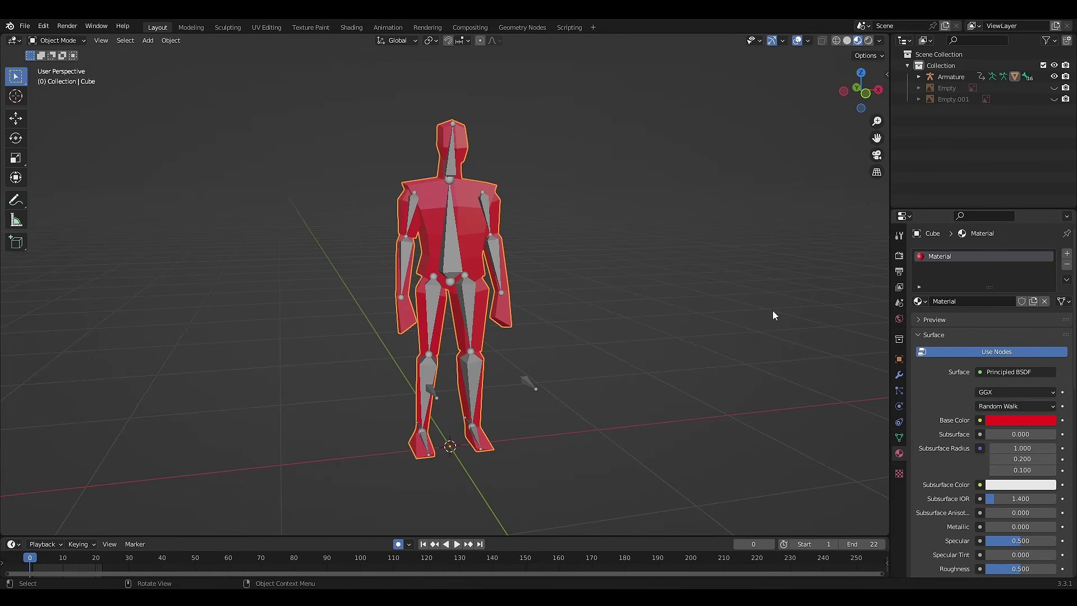
{"action": "middle_click_drag", "start_coordinate": [773, 311], "coordinate": [650, 275]}
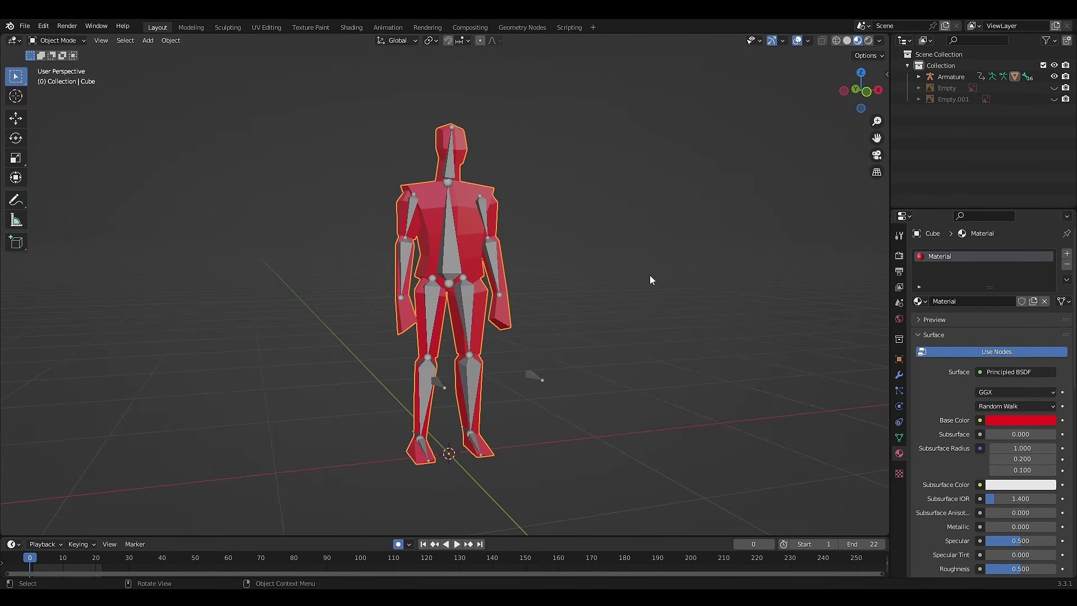
{"action": "left_click", "coordinate": [602, 231]}
{"action": "middle_click_drag", "start_coordinate": [601, 231], "coordinate": [639, 200]}
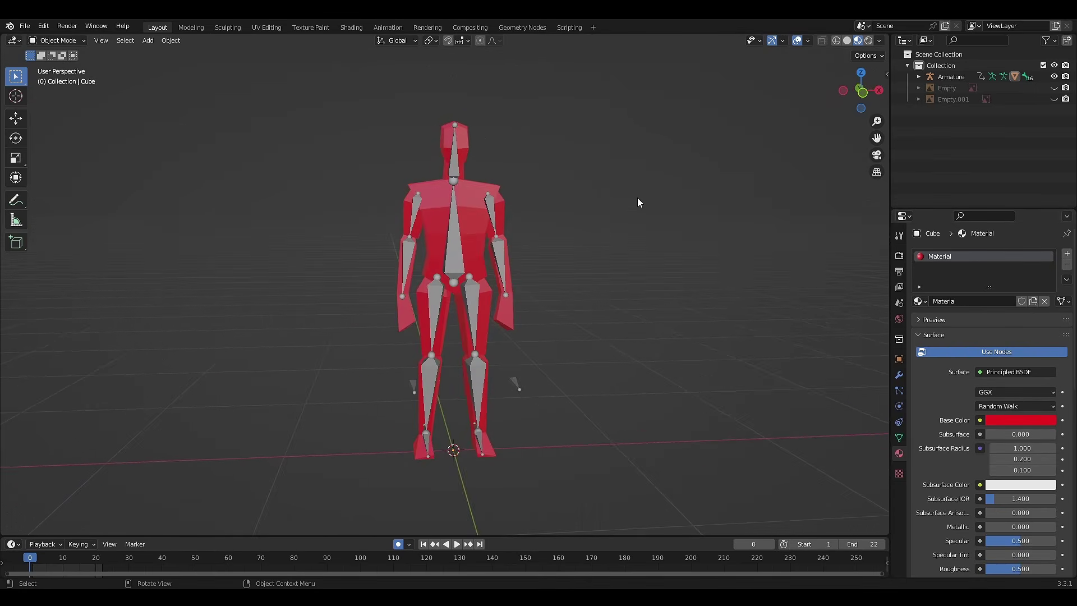
Show and re-hide the two hidden empties one after the other to check them.
{"action": "left_click", "coordinate": [1054, 88]}
{"action": "left_click", "coordinate": [1054, 88]}
{"action": "left_click", "coordinate": [1054, 99]}
{"action": "left_click", "coordinate": [1054, 99]}
Select all visible objects and open the glTF 2.0 export dialog.
{"action": "middle_click_drag", "start_coordinate": [735, 185], "coordinate": [658, 181]}
{"action": "key", "text": "a"}
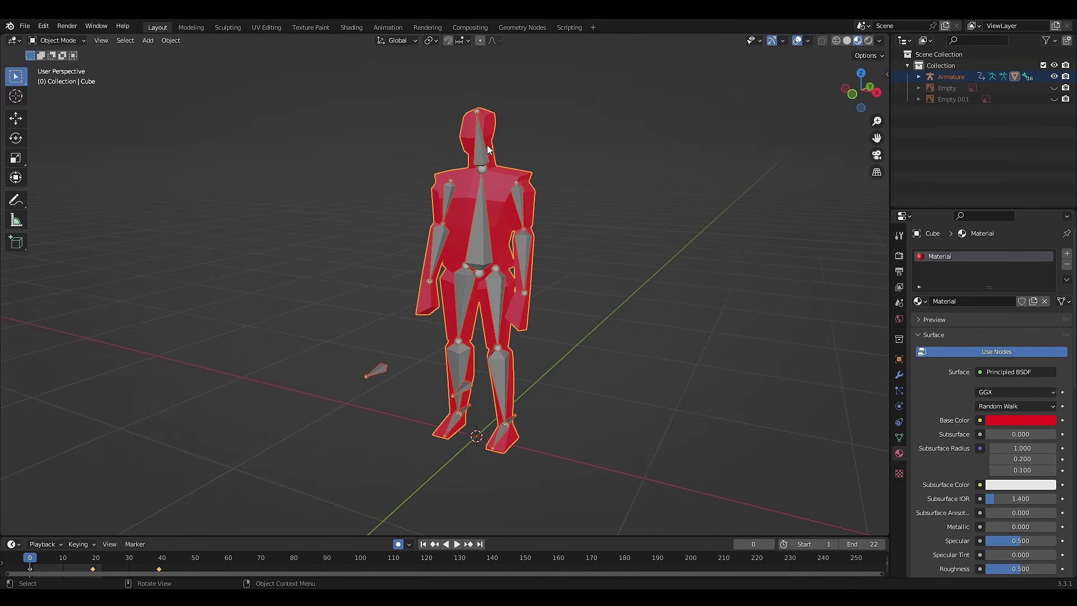
{"action": "left_click", "coordinate": [25, 26]}
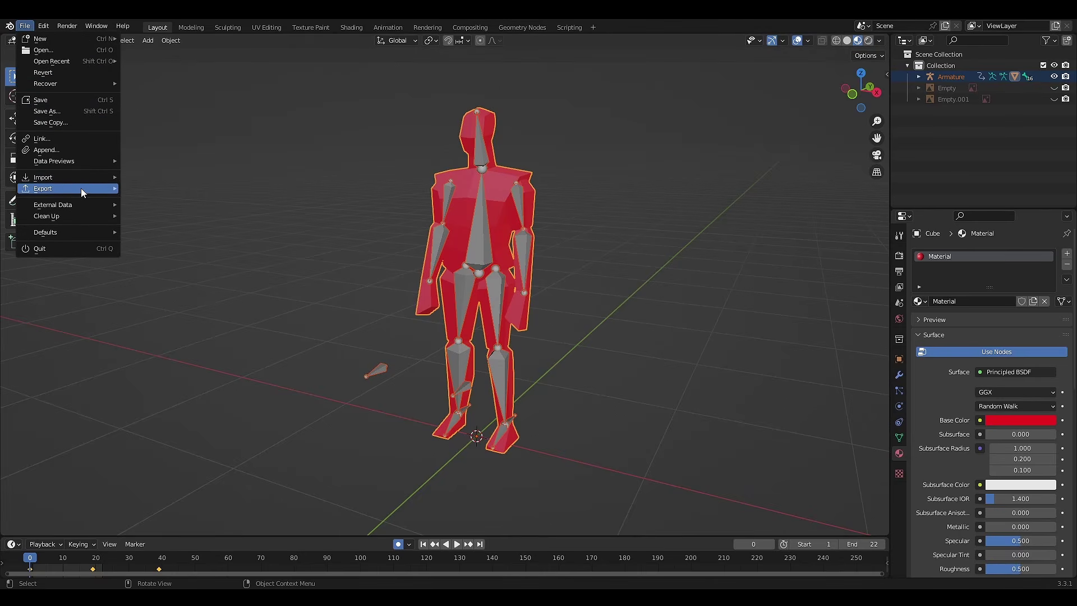
{"action": "mouse_move", "coordinate": [82, 193]}
{"action": "left_click", "coordinate": [179, 303]}
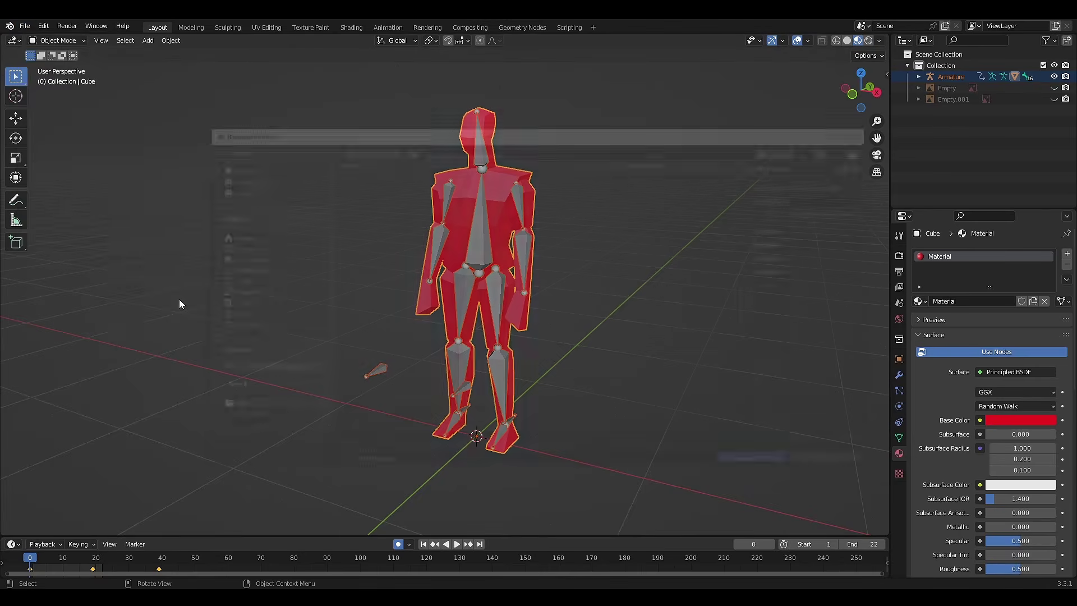
{"action": "left_click_drag", "start_coordinate": [593, 130], "coordinate": [534, 130]}
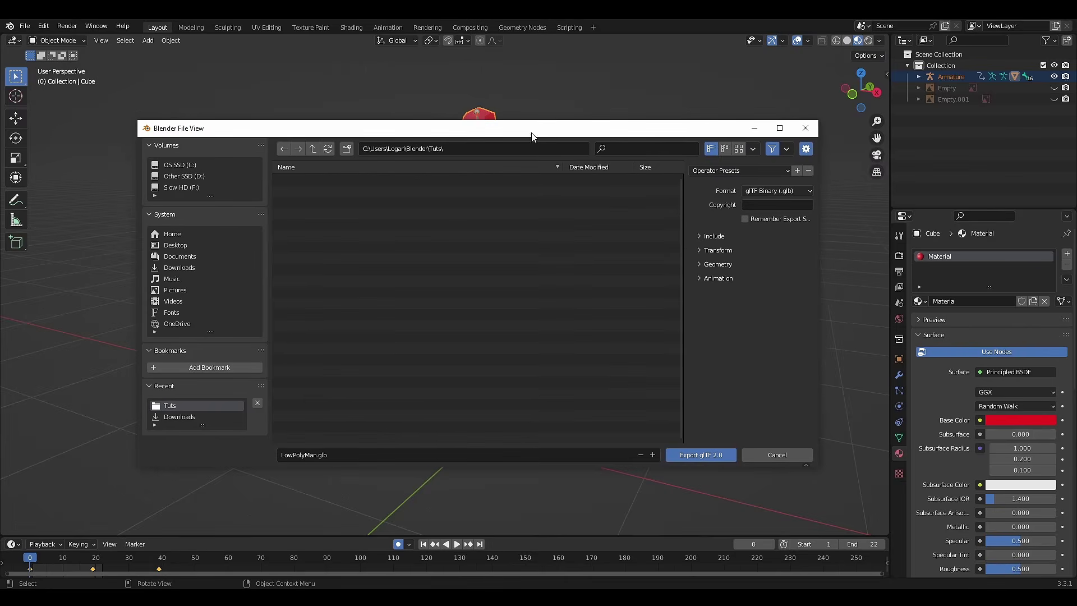
Review the glTF export options for Include, Transform, Geometry, Mesh, Animation and Skinning.
{"action": "left_click", "coordinate": [723, 237]}
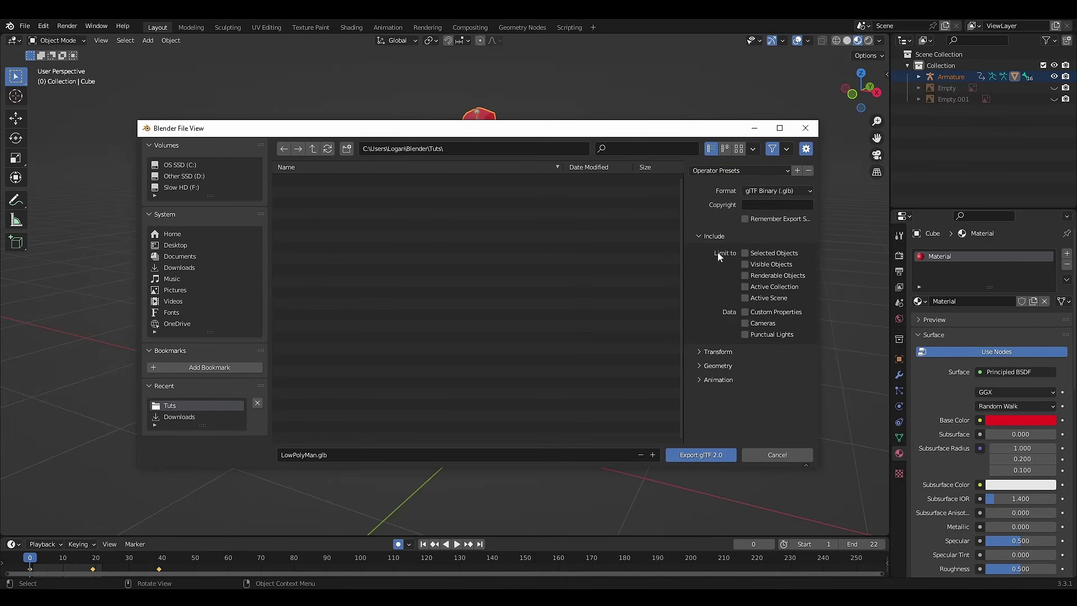
{"action": "left_click", "coordinate": [725, 239]}
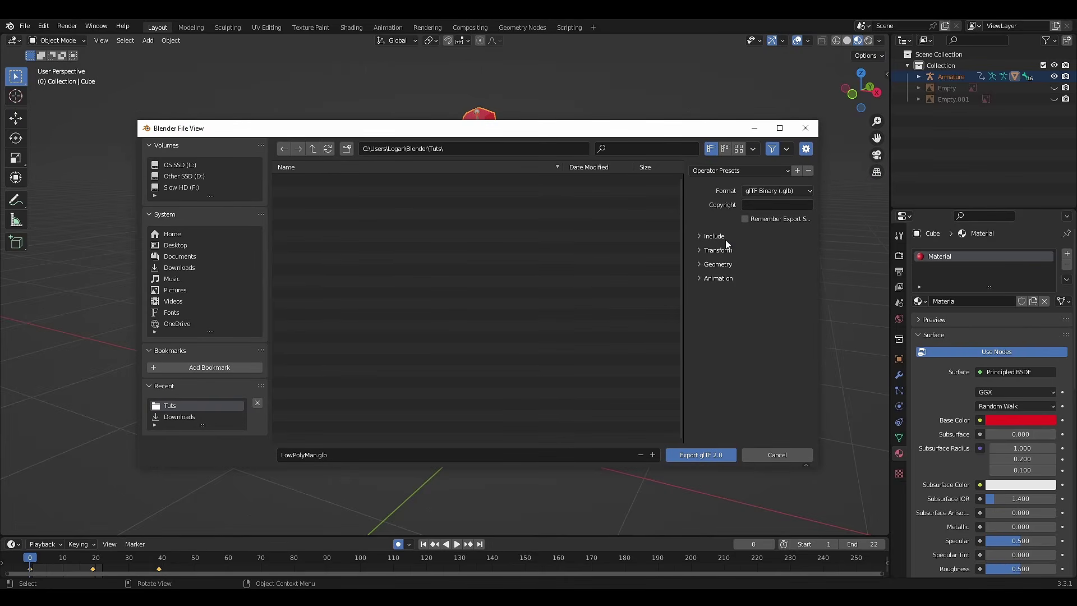
{"action": "left_click", "coordinate": [732, 251]}
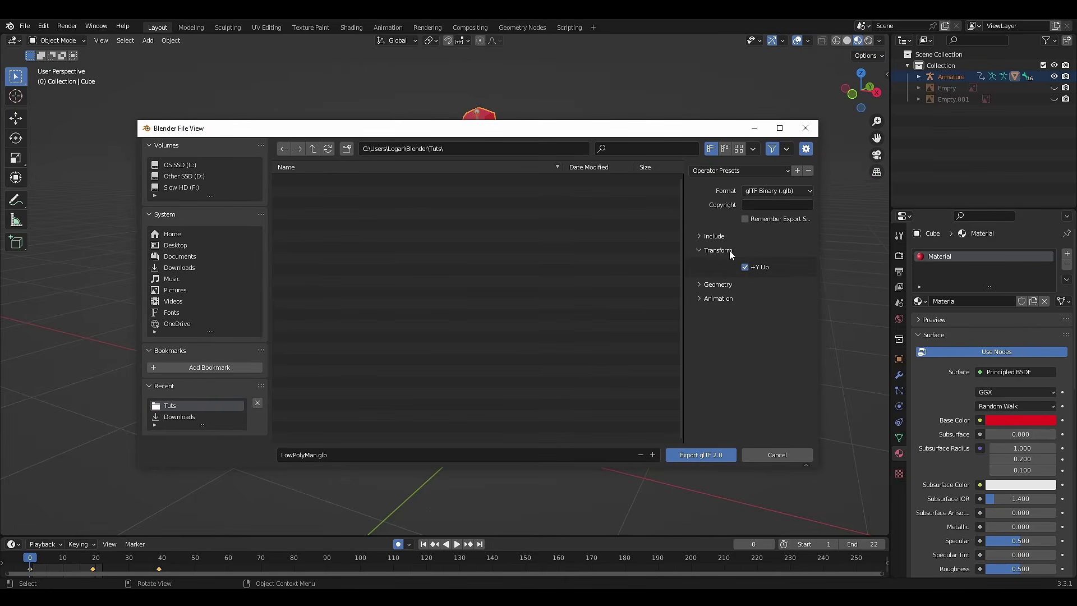
{"action": "left_click", "coordinate": [727, 255]}
{"action": "left_click", "coordinate": [723, 268]}
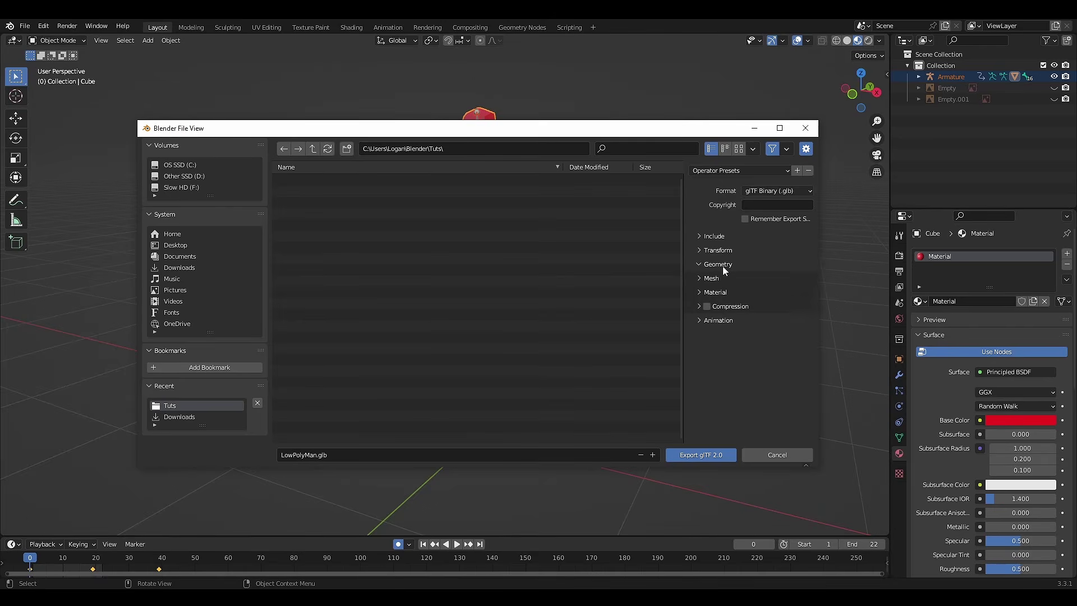
{"action": "left_click", "coordinate": [712, 279]}
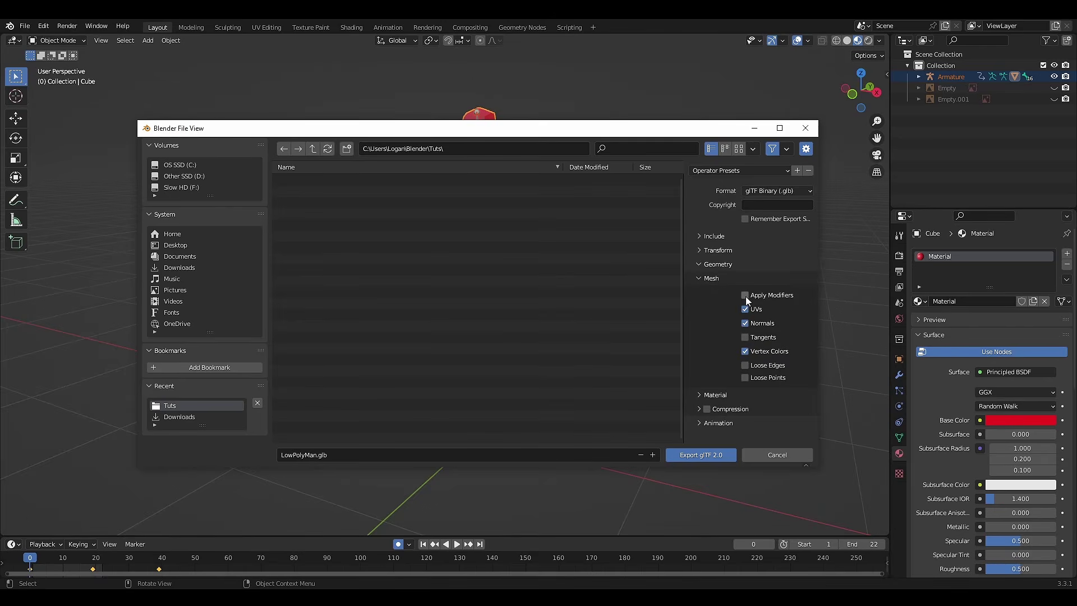
{"action": "left_click", "coordinate": [713, 281]}
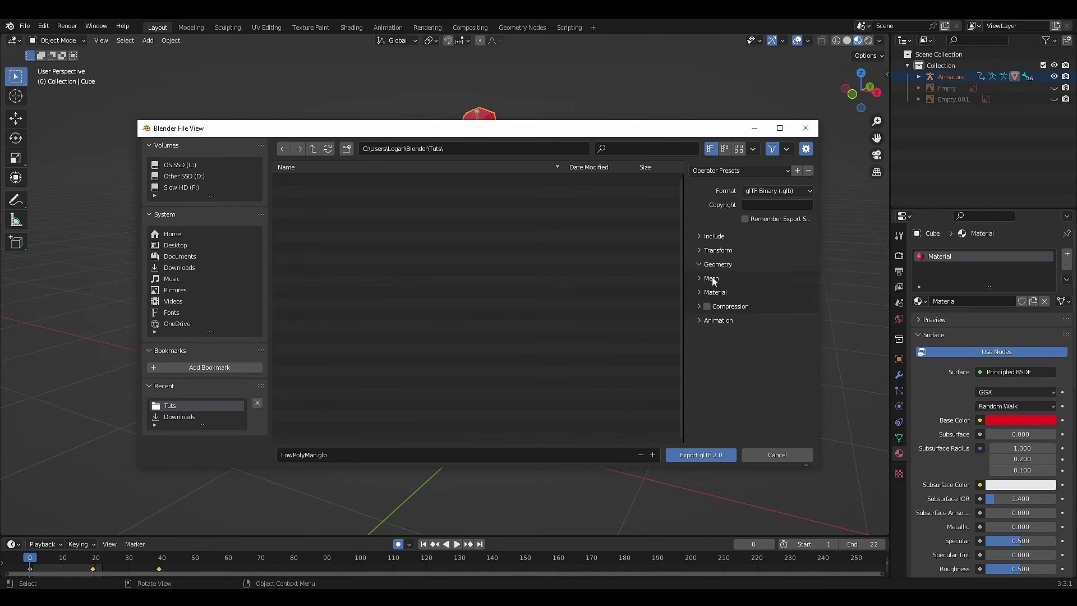
{"action": "left_click", "coordinate": [723, 321]}
{"action": "left_click", "coordinate": [699, 385]}
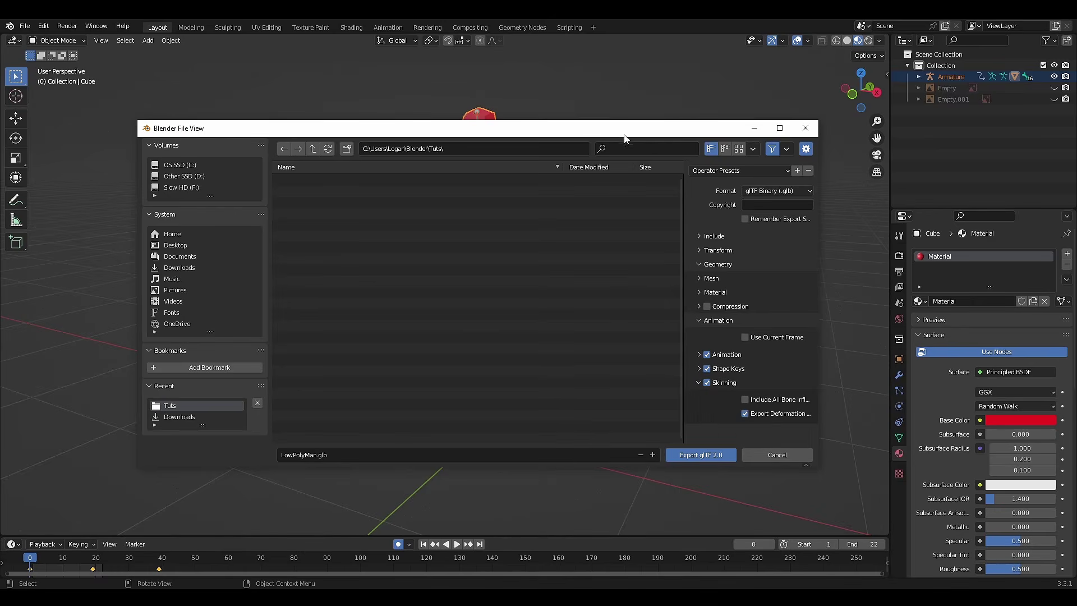
Check the character behind the export dialog, and export it as the glTF Binary file LowPolyMan.glb in the Tuts folder.
{"action": "left_click_drag", "start_coordinate": [623, 133], "coordinate": [661, 480]}
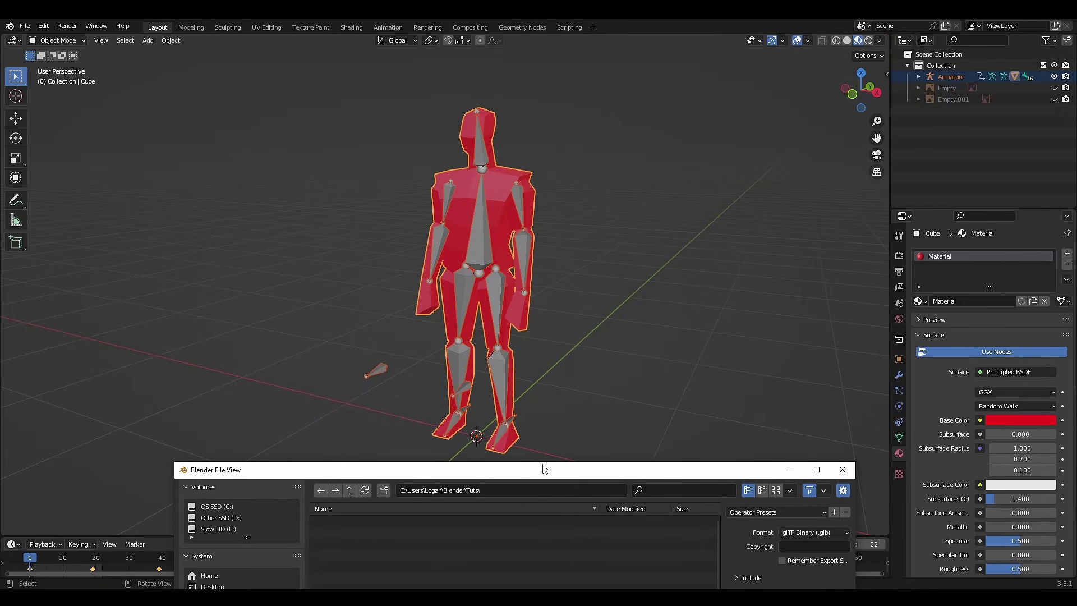
{"action": "left_click_drag", "start_coordinate": [541, 469], "coordinate": [519, 117]}
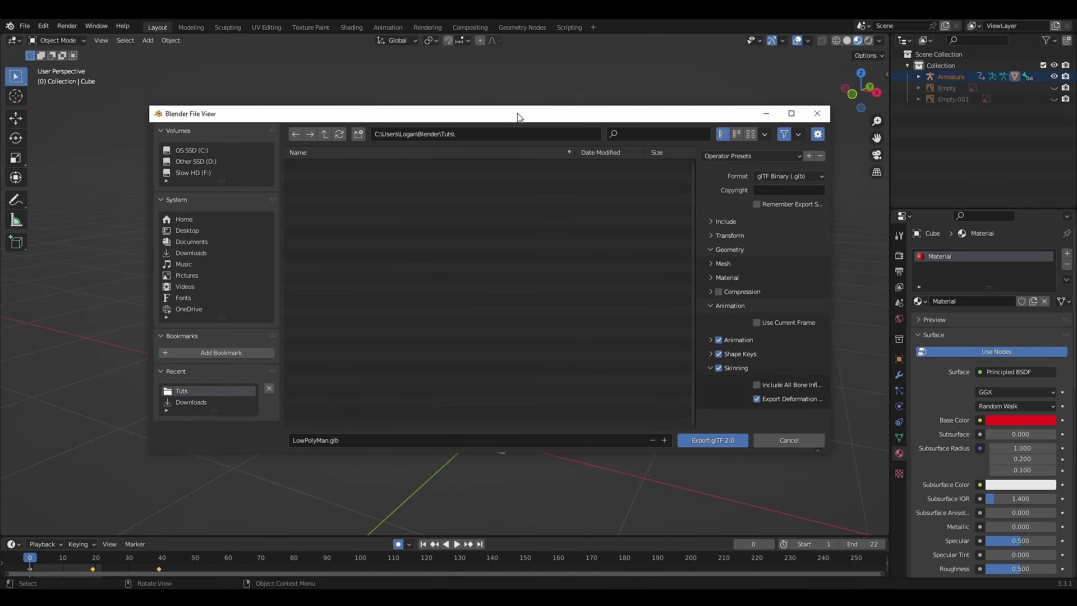
{"action": "left_click", "coordinate": [715, 439]}
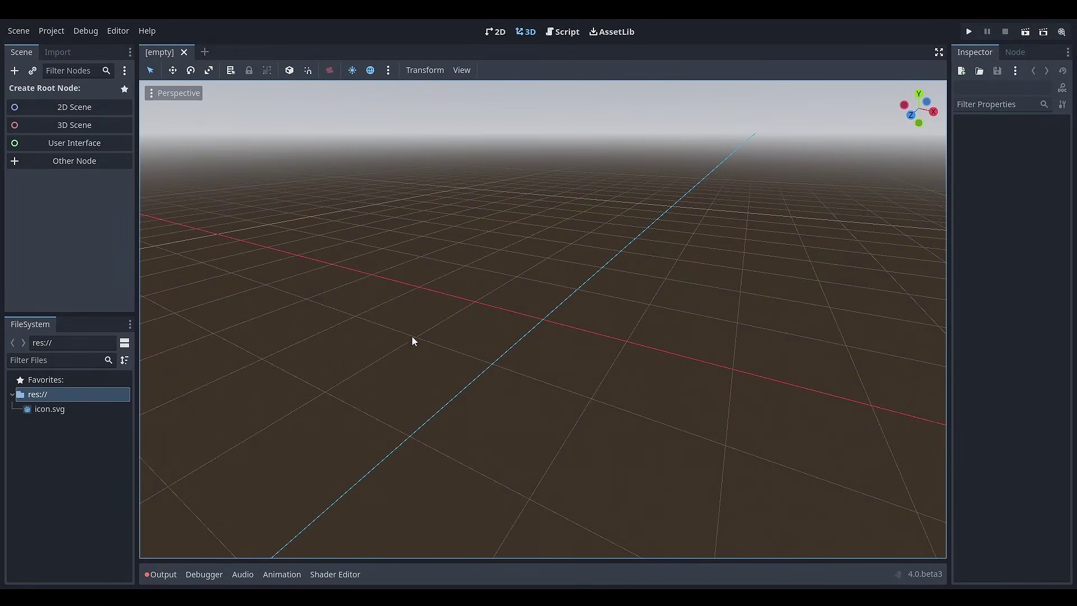
Switch to the Godot project LowPolyController and add the input actions forward and back to its Input Map.
{"action": "left_click", "coordinate": [55, 31]}
{"action": "left_click", "coordinate": [56, 46]}
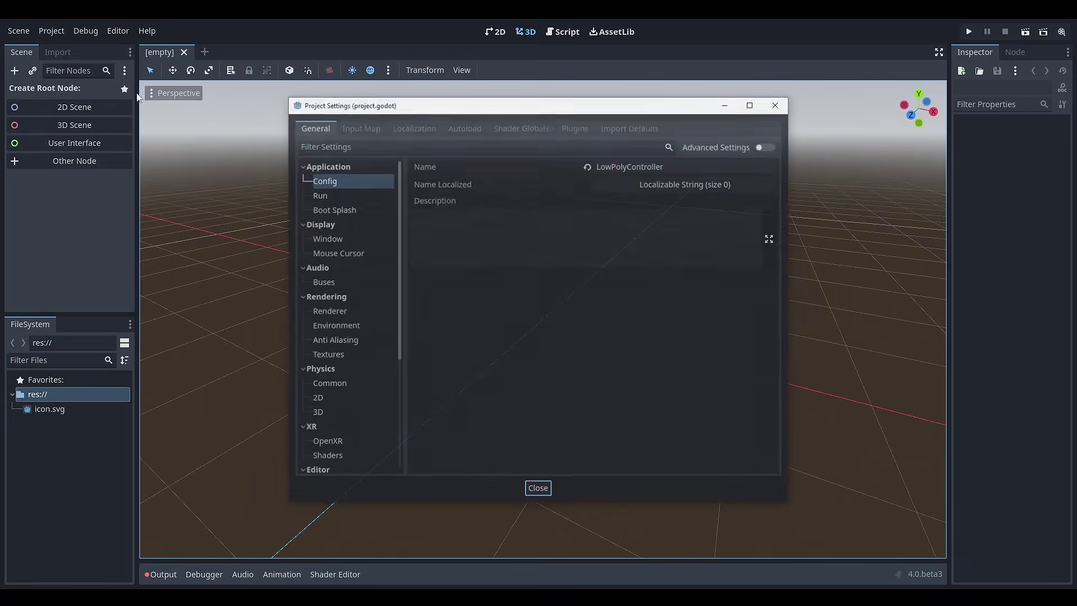
{"action": "left_click", "coordinate": [367, 128]}
{"action": "left_click", "coordinate": [432, 161]}
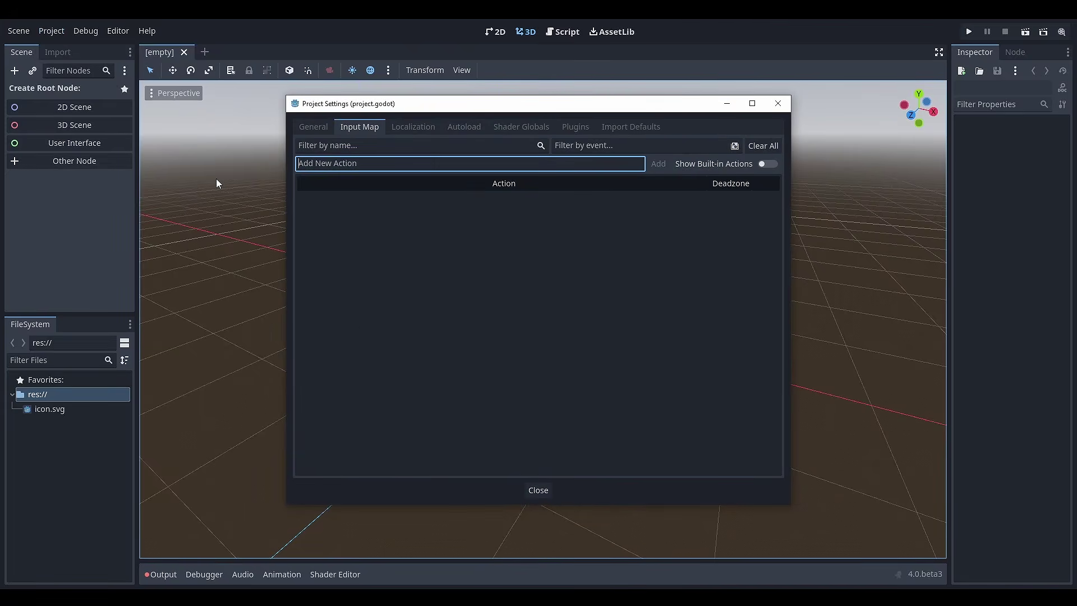
{"action": "type", "text": "forward"}
{"action": "key", "text": "Return"}
{"action": "type", "text": "back"}
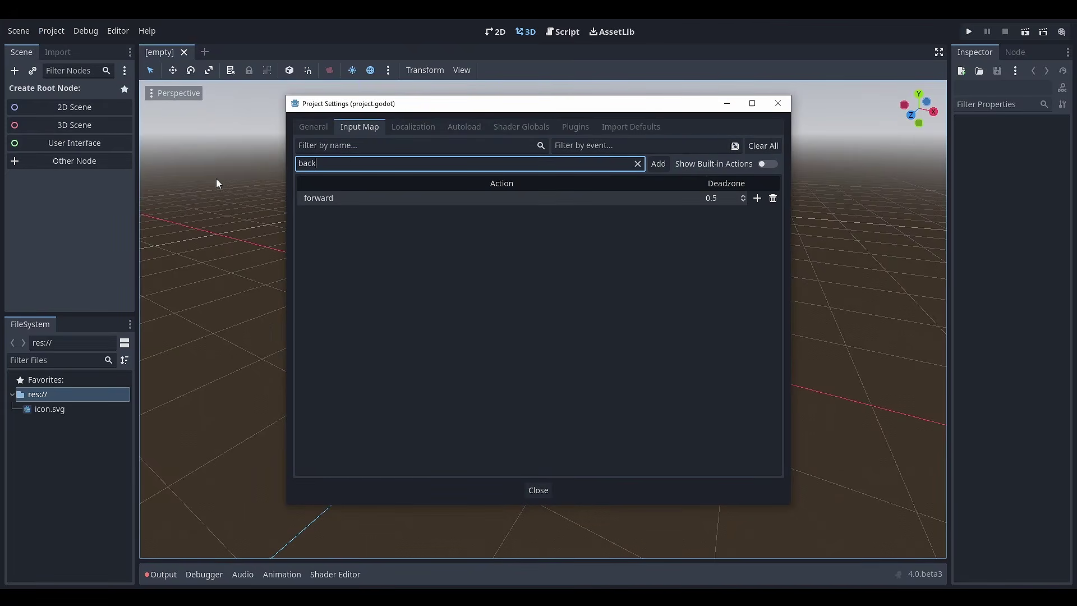
{"action": "key", "text": "Return"}
Add the input actions left, right and quit to the Input Map.
{"action": "type", "text": "left"}
{"action": "key", "text": "Return"}
{"action": "type", "text": "right"}
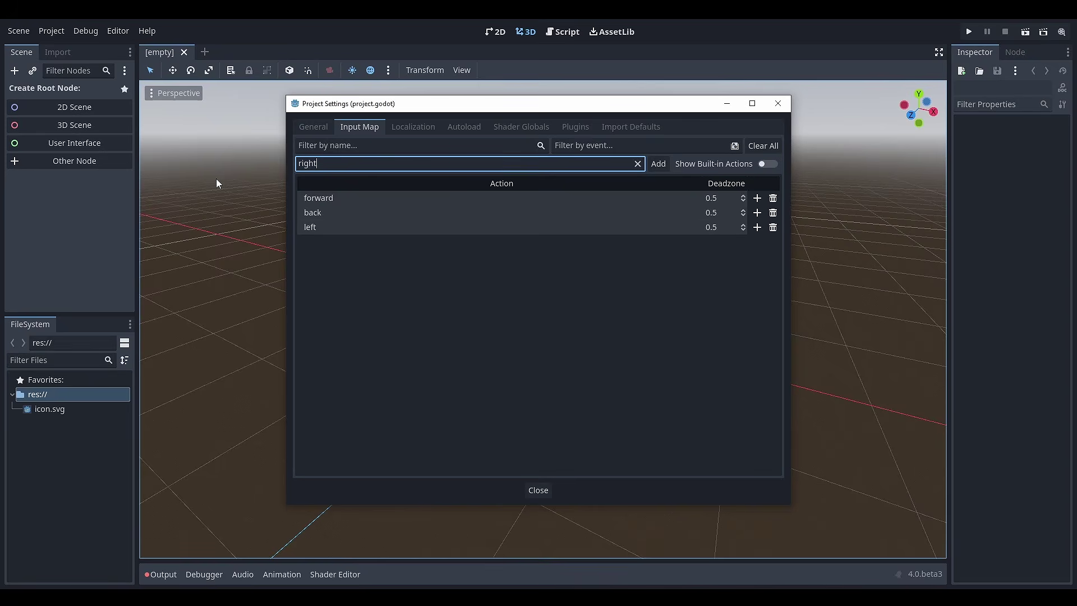
{"action": "key", "text": "Return"}
{"action": "type", "text": "quit"}
{"action": "key", "text": "Return"}
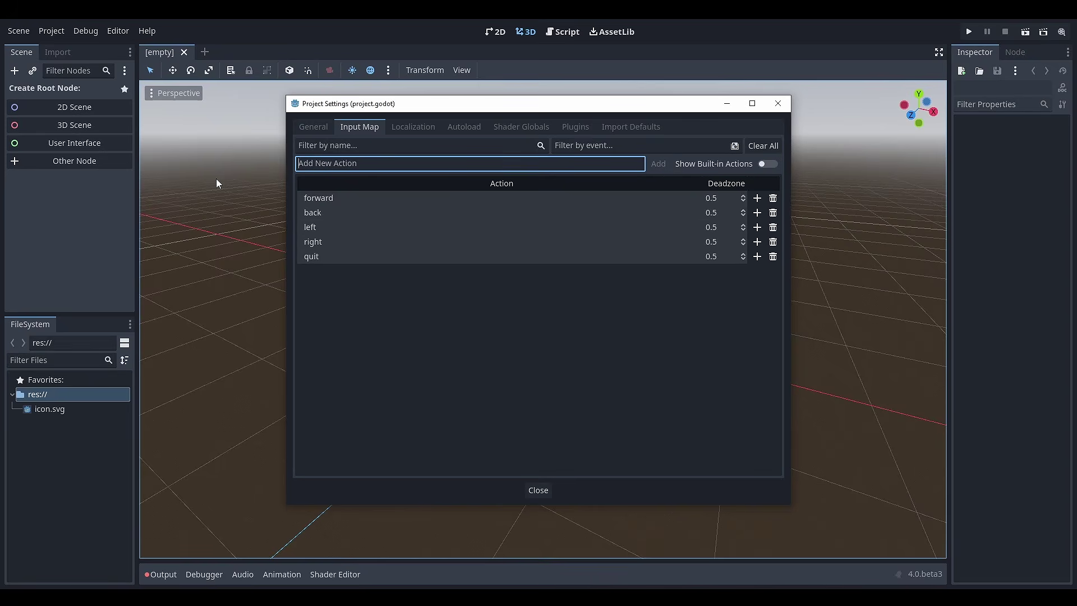
Assign the physical W key to the forward action.
{"action": "left_click", "coordinate": [758, 198]}
{"action": "type", "text": "w"}
{"action": "scroll", "coordinate": [462, 300], "scroll_direction": "down", "scroll_amount": 3}
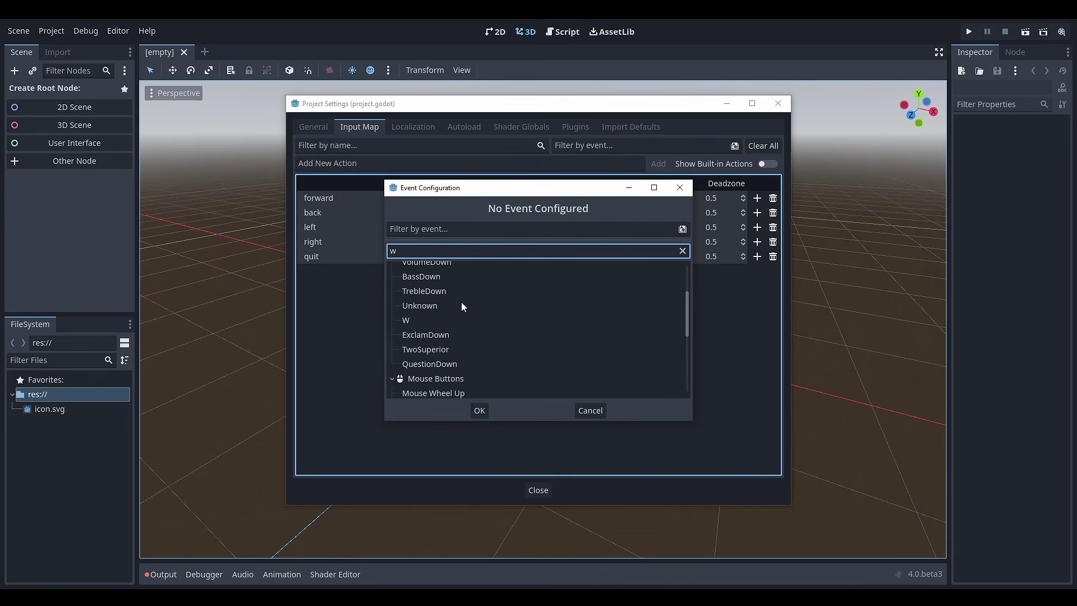
{"action": "left_click", "coordinate": [415, 320]}
{"action": "left_click", "coordinate": [479, 411]}
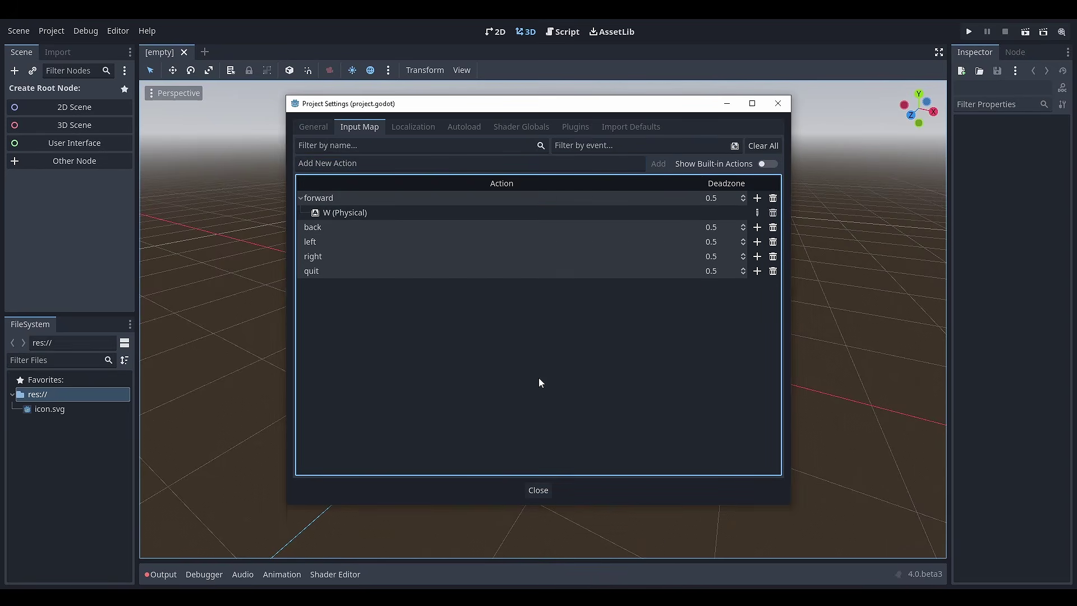
Assign the physical S key to the back action.
{"action": "left_click", "coordinate": [757, 228]}
{"action": "left_click", "coordinate": [449, 250]}
{"action": "type", "text": "s"}
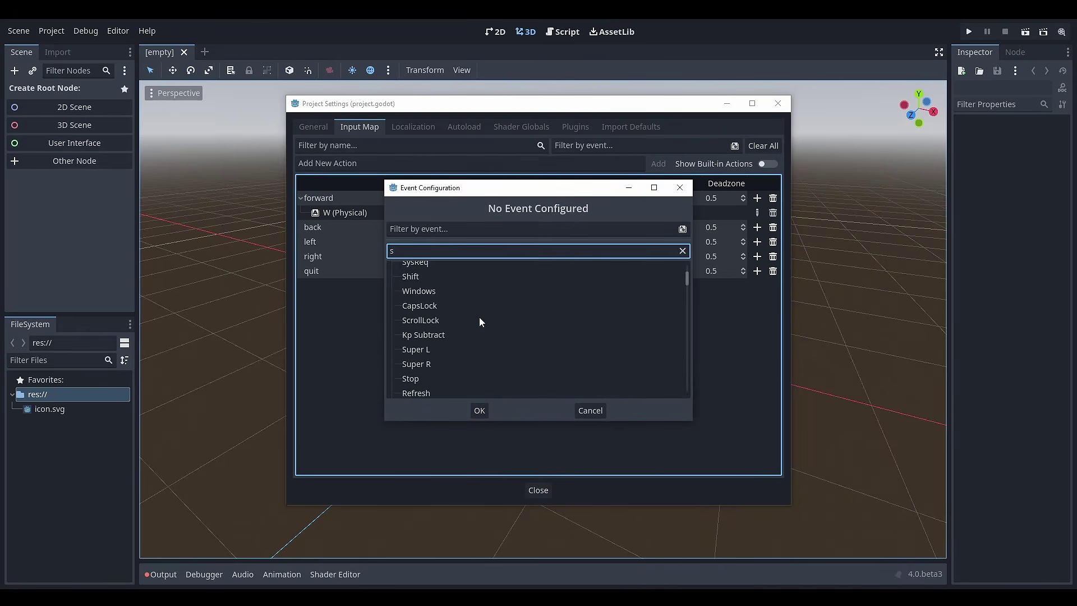
{"action": "scroll", "coordinate": [479, 318], "scroll_direction": "down", "scroll_amount": 10}
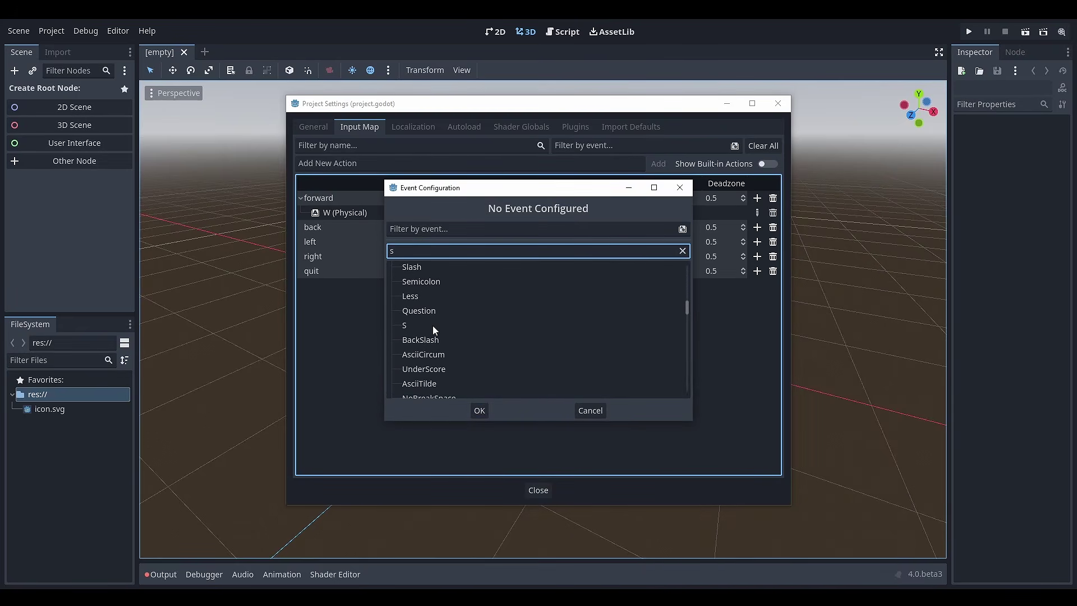
{"action": "left_click", "coordinate": [433, 326]}
{"action": "left_click", "coordinate": [481, 411]}
Assign the physical A key to the left action.
{"action": "left_click", "coordinate": [757, 256]}
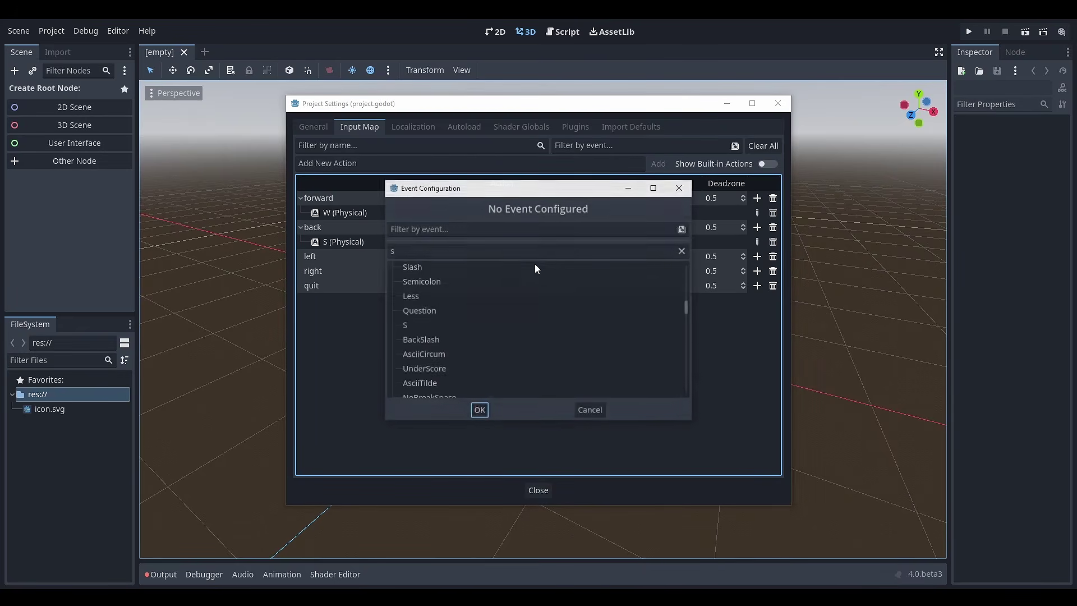
{"action": "left_click", "coordinate": [509, 250]}
{"action": "type", "text": "a"}
{"action": "scroll", "coordinate": [509, 320], "scroll_direction": "down", "scroll_amount": 10}
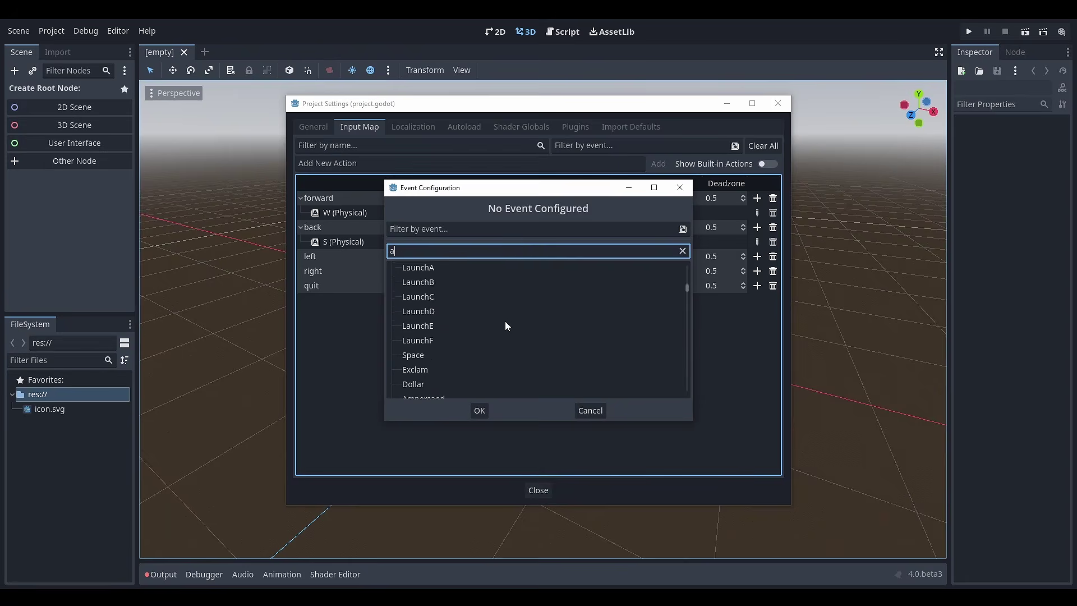
{"action": "left_click", "coordinate": [414, 349]}
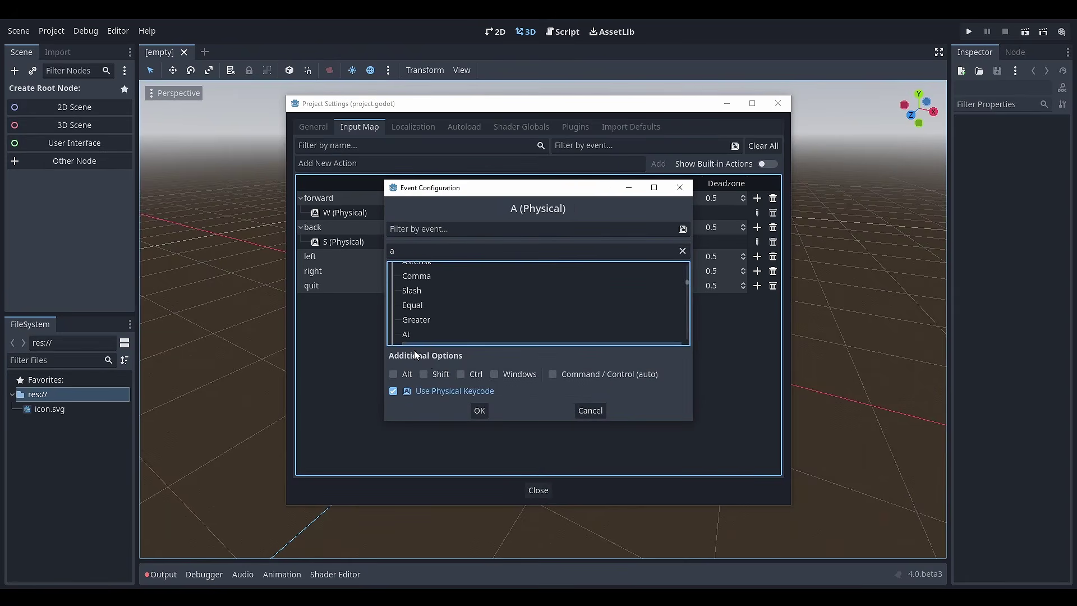
{"action": "left_click", "coordinate": [480, 410]}
Assign the physical D key to the right action.
{"action": "left_click", "coordinate": [757, 286]}
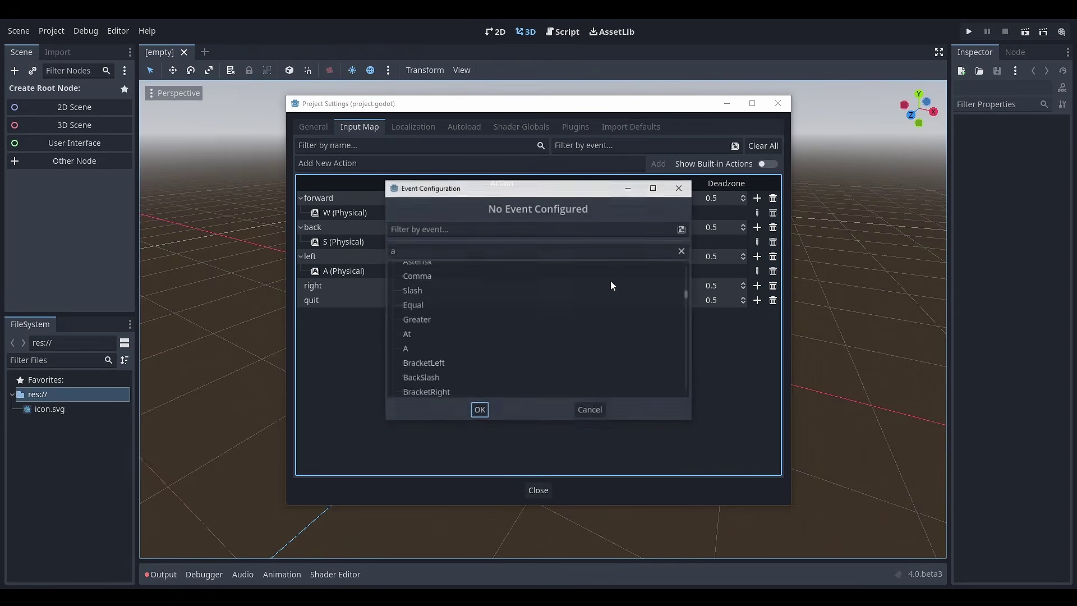
{"action": "type", "text": "d"}
{"action": "scroll", "coordinate": [483, 298], "scroll_direction": "up", "scroll_amount": 2}
{"action": "scroll", "coordinate": [481, 305], "scroll_direction": "up", "scroll_amount": 10}
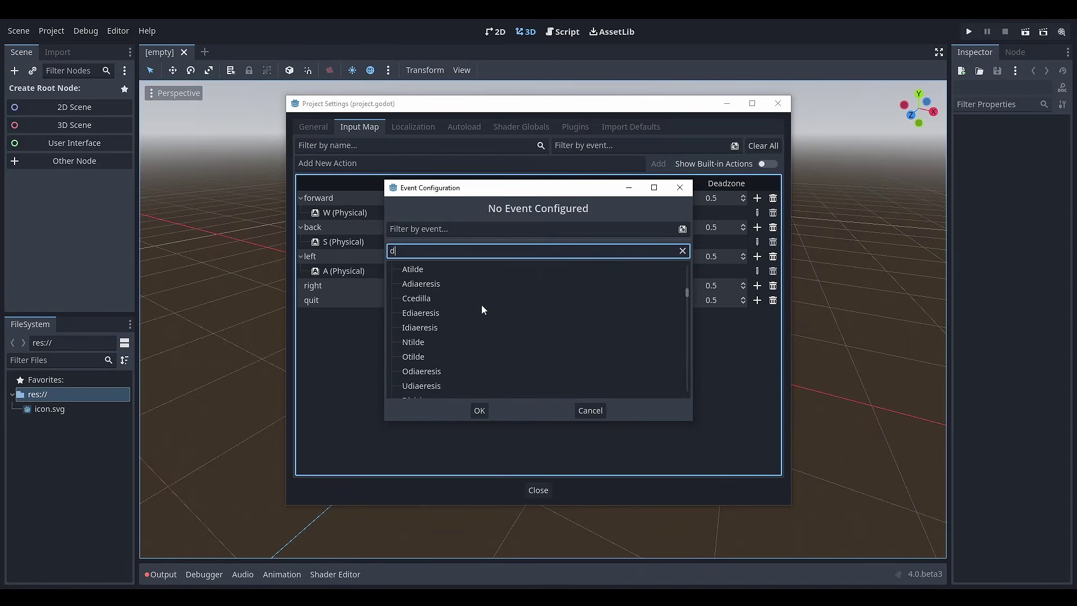
{"action": "left_click", "coordinate": [454, 321]}
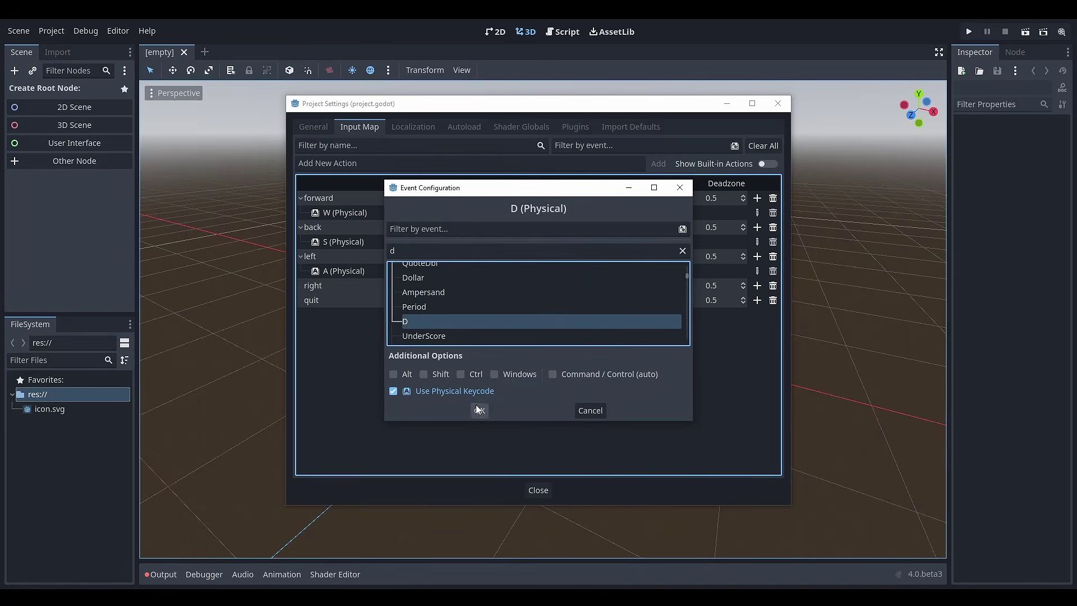
{"action": "left_click", "coordinate": [478, 409]}
Assign the physical Escape key to the quit action and close the project settings.
{"action": "left_click", "coordinate": [757, 315]}
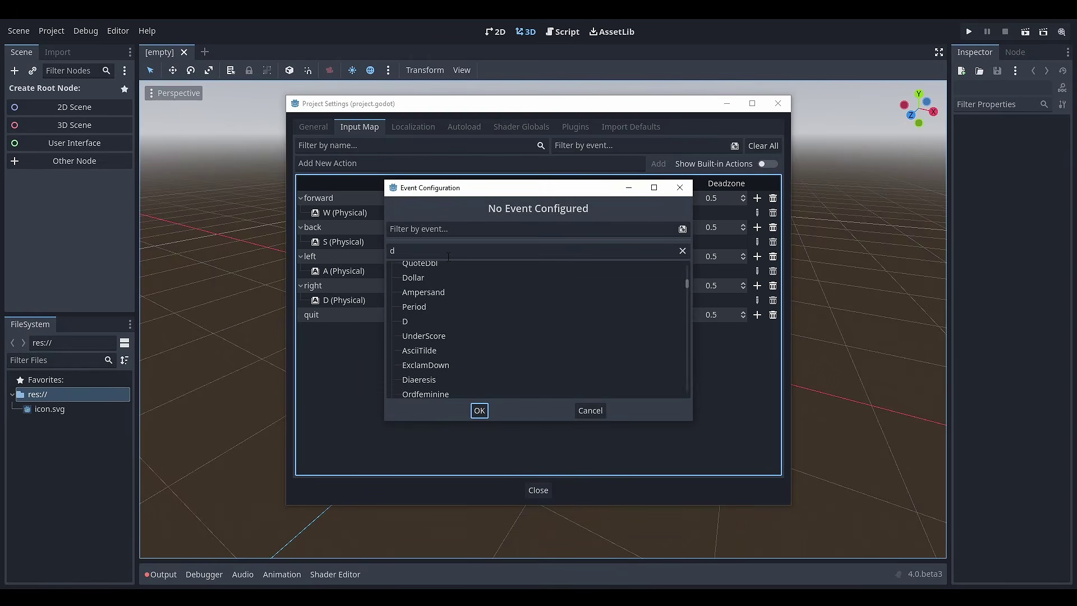
{"action": "key", "text": "BackSpace"}
{"action": "type", "text": "escape"}
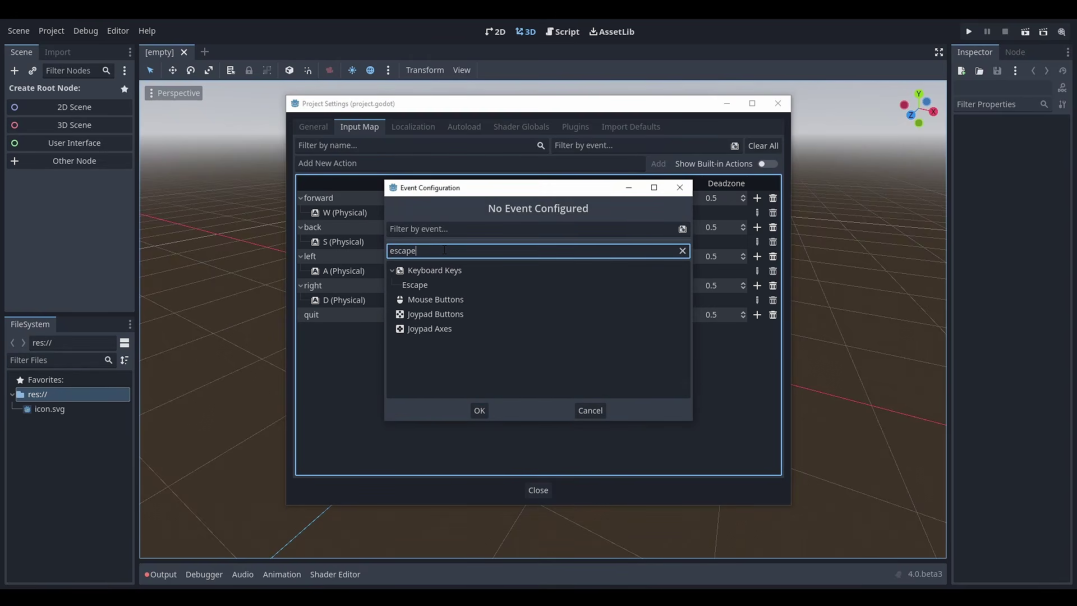
{"action": "left_click", "coordinate": [428, 286]}
{"action": "left_click", "coordinate": [479, 409]}
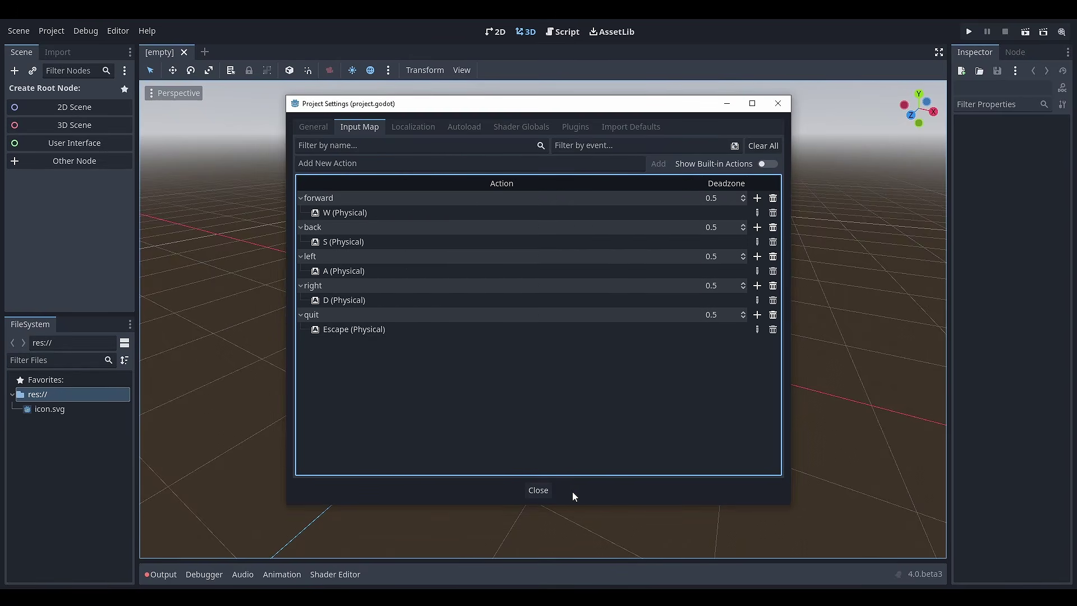
{"action": "left_click", "coordinate": [539, 491]}
Create a plain Node as the scene root and rename it World.
{"action": "left_click", "coordinate": [82, 163]}
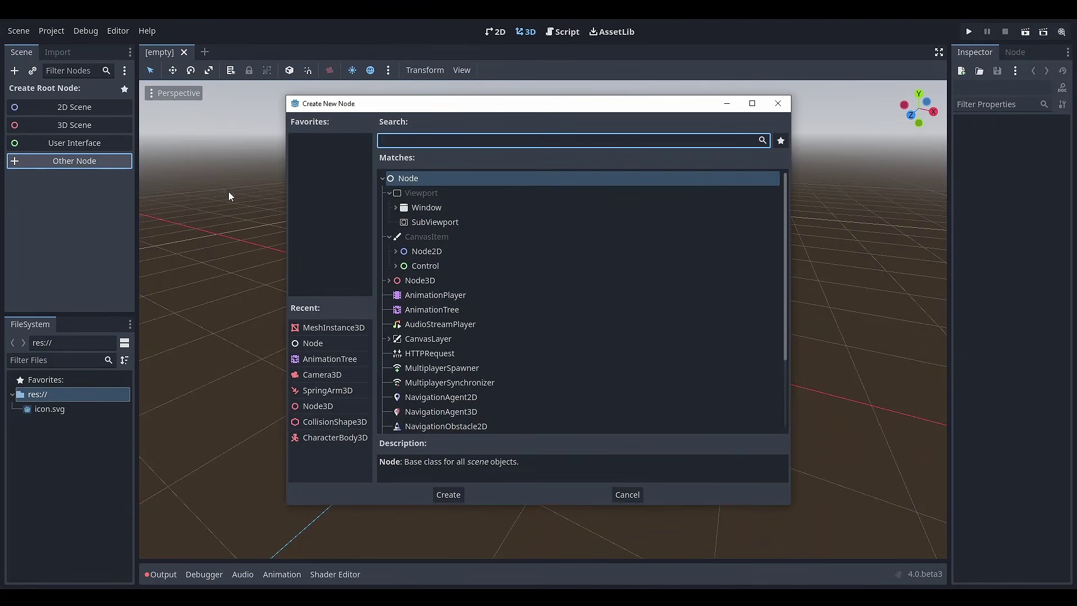
{"action": "double_click", "coordinate": [409, 181]}
{"action": "double_click", "coordinate": [59, 92]}
{"action": "type", "text": "W"}
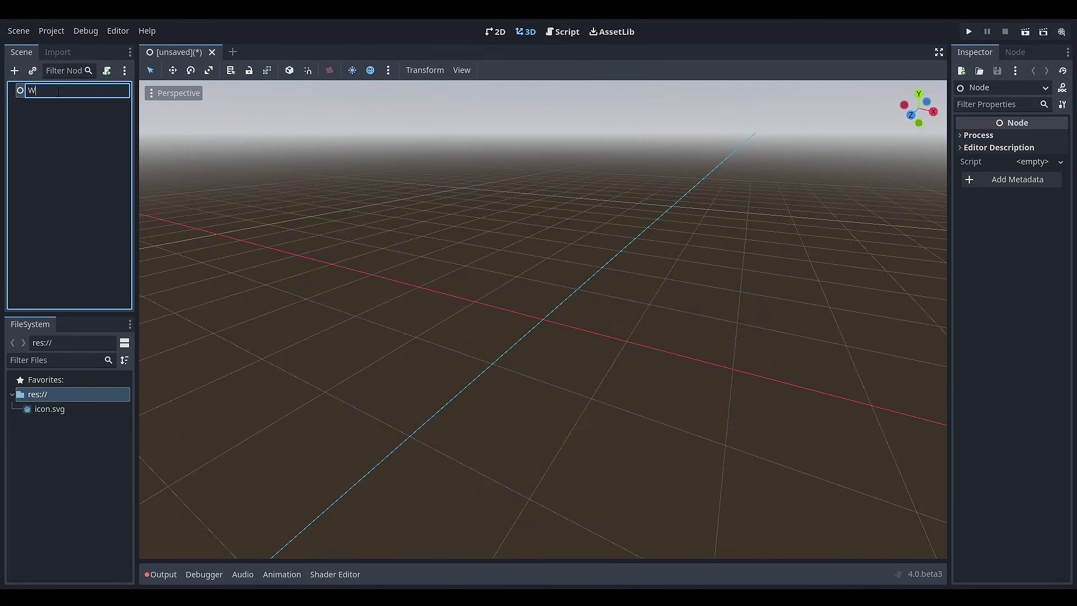
{"action": "type", "text": "orld"}
{"action": "key", "text": "Return"}
Add a MeshInstance3D child node under World and rename it Ground.
{"action": "key", "text": "ctrl+a"}
{"action": "type", "text": "meshin"}
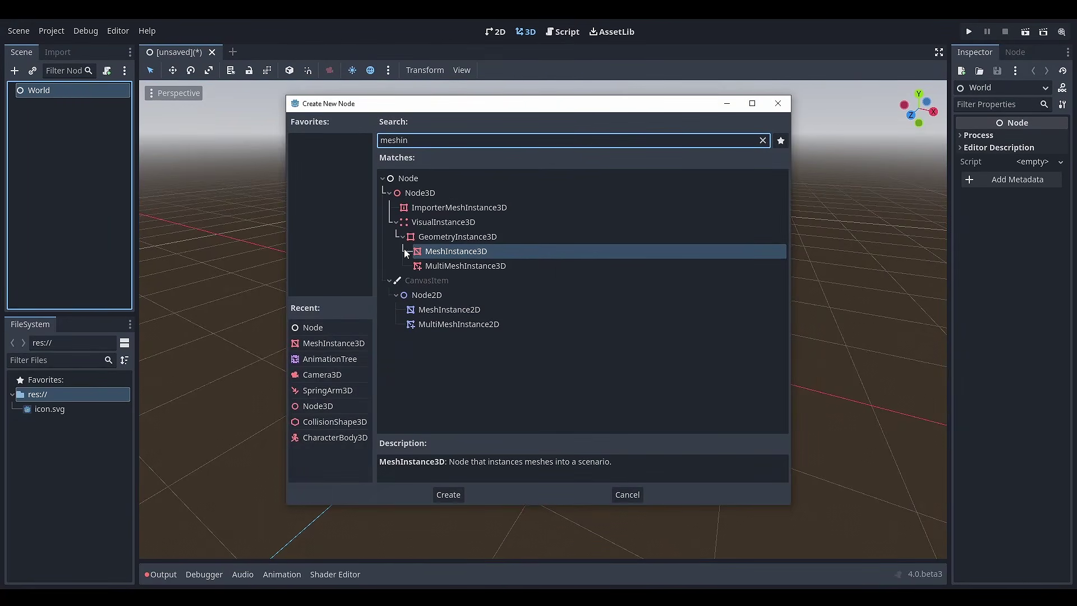
{"action": "double_click", "coordinate": [449, 251]}
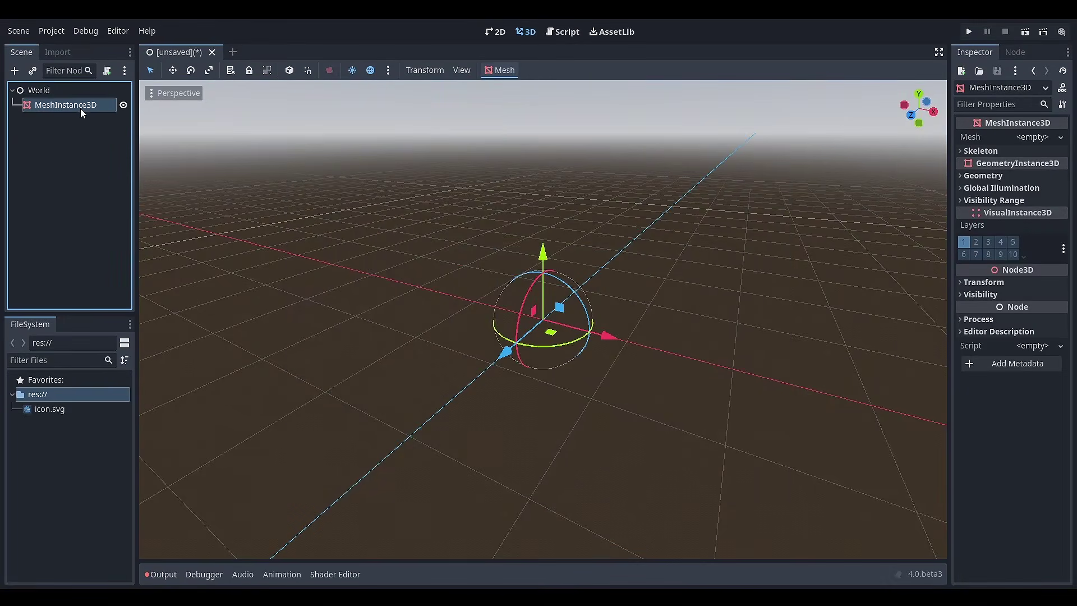
{"action": "double_click", "coordinate": [80, 106]}
{"action": "type", "text": "Groud"}
{"action": "key", "text": "Return"}
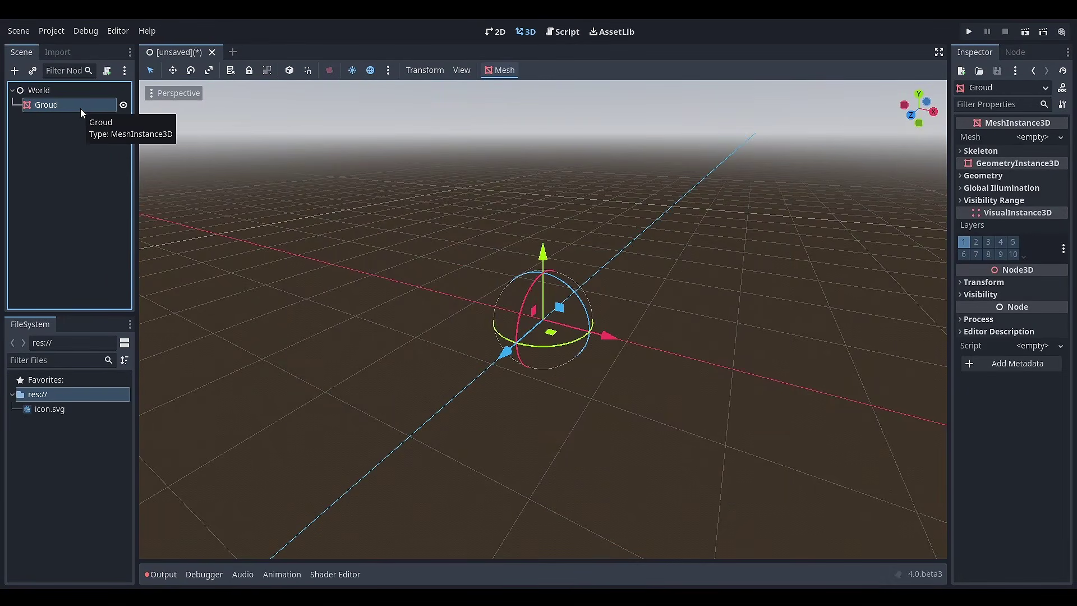
{"action": "left_click", "coordinate": [82, 107]}
{"action": "type", "text": "Ground"}
{"action": "key", "text": "Return"}
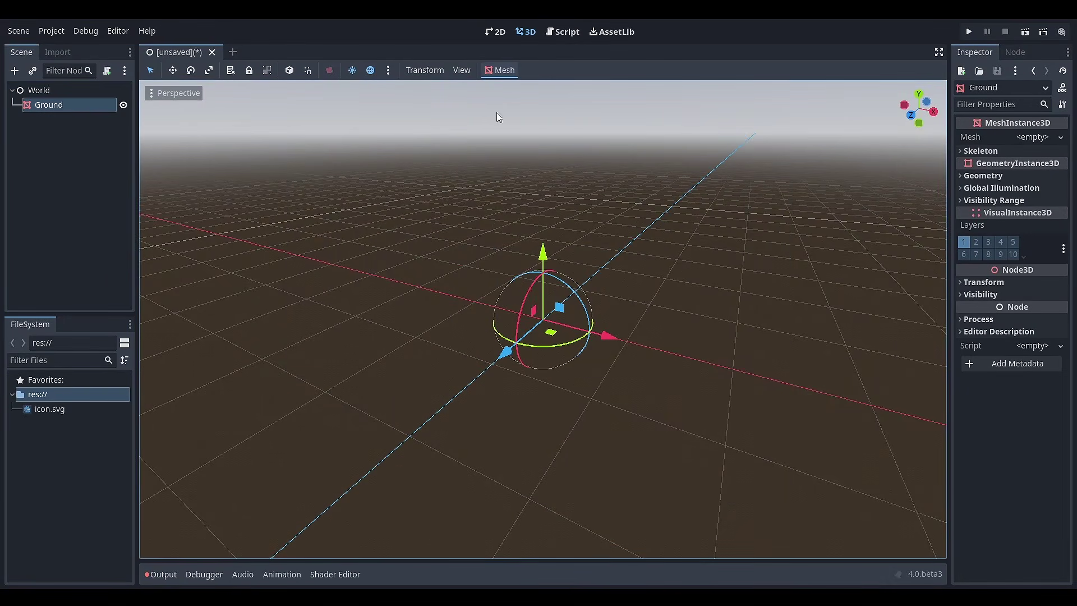
Give the Ground node a new PlaneMesh and set its size to 20 m by 20 m.
{"action": "left_click", "coordinate": [1032, 137]}
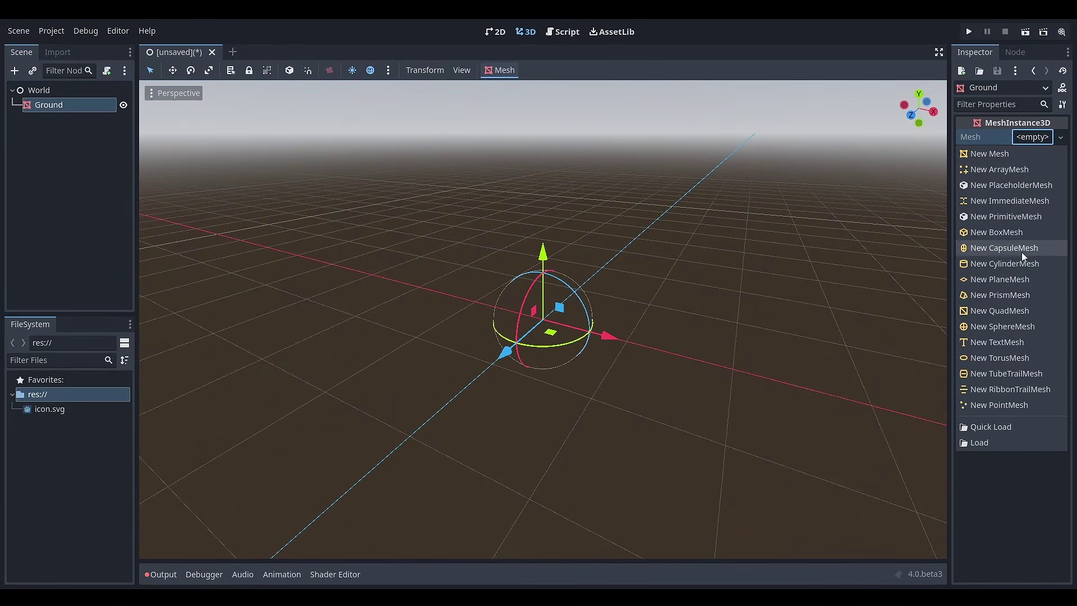
{"action": "left_click", "coordinate": [1000, 279]}
{"action": "left_click", "coordinate": [1038, 258]}
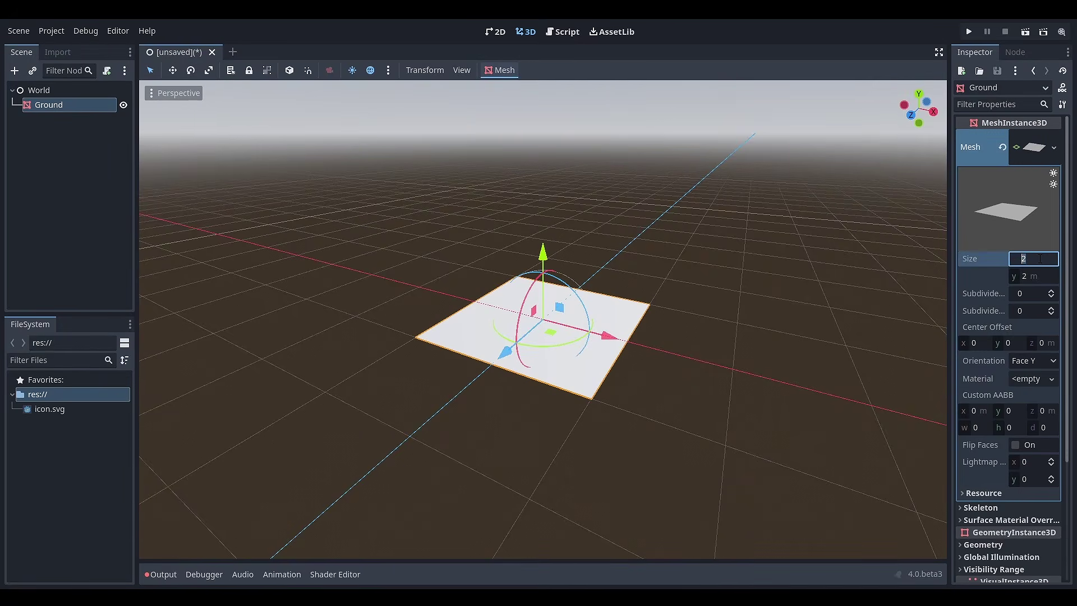
{"action": "type", "text": "0"}
{"action": "key", "text": "Tab"}
{"action": "key", "text": "Return"}
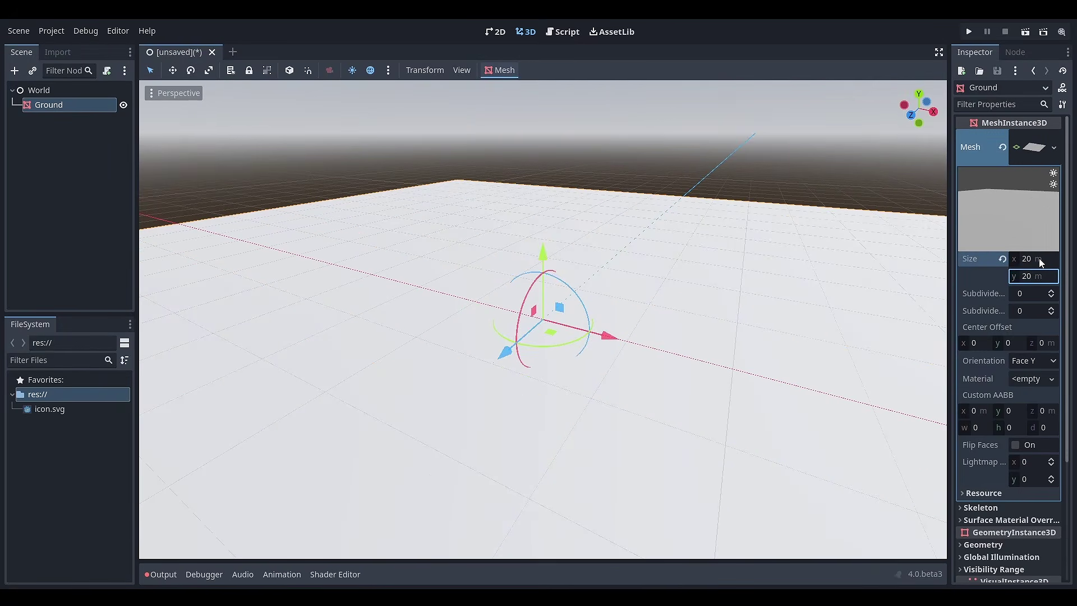
Create a trimesh static body for the Ground mesh and collapse its branch in the scene tree.
{"action": "left_click", "coordinate": [501, 72]}
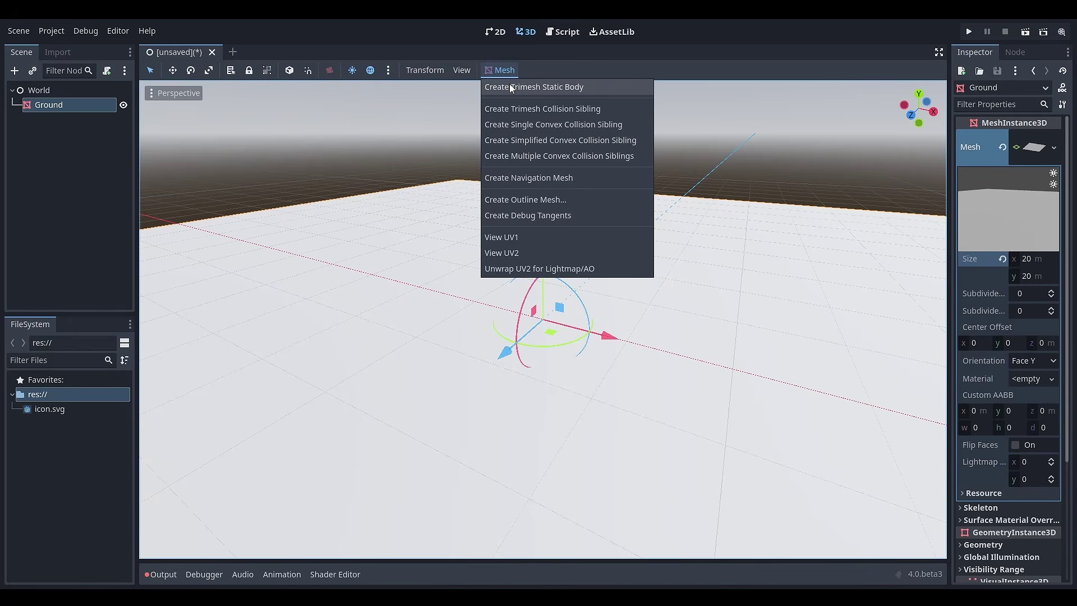
{"action": "left_click", "coordinate": [510, 86]}
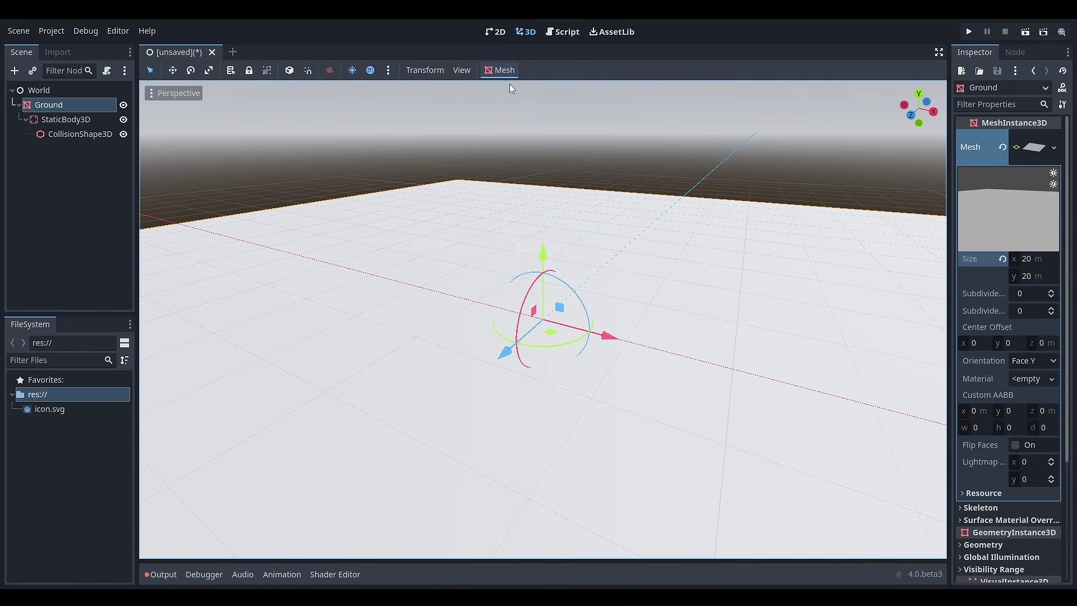
{"action": "left_click", "coordinate": [25, 104]}
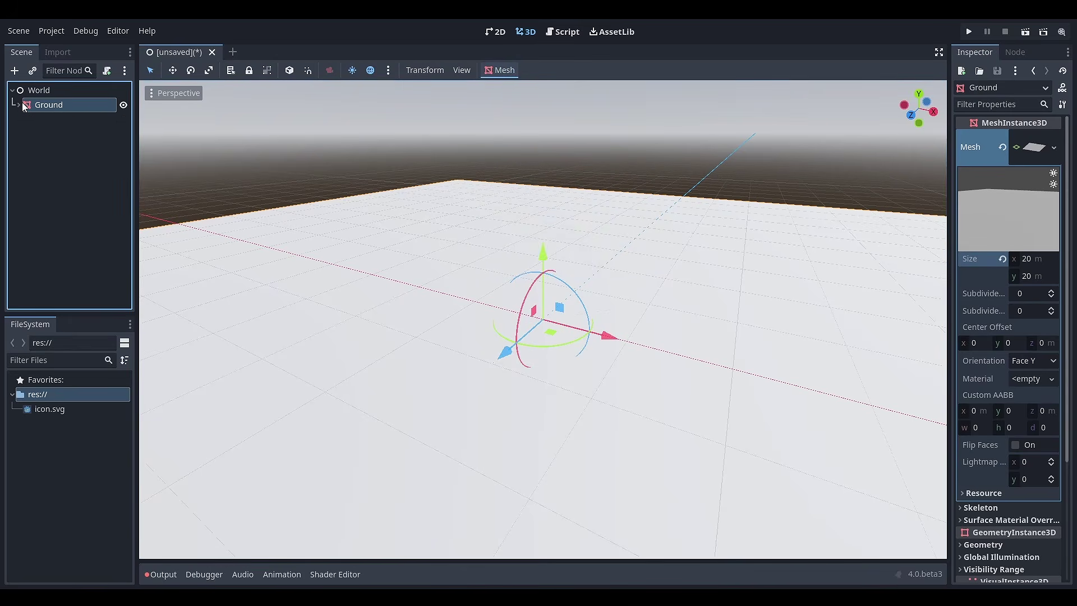
Add the preview sun and environment to the scene and save it as world.tscn.
{"action": "middle_click_drag", "start_coordinate": [449, 213], "coordinate": [430, 195]}
{"action": "mouse_move", "coordinate": [502, 205]}
{"action": "middle_mouse_down"}
{"action": "mouse_move", "coordinate": [558, 186]}
{"action": "mouse_move", "coordinate": [501, 188]}
{"action": "middle_mouse_up"}
{"action": "left_click", "coordinate": [388, 70]}
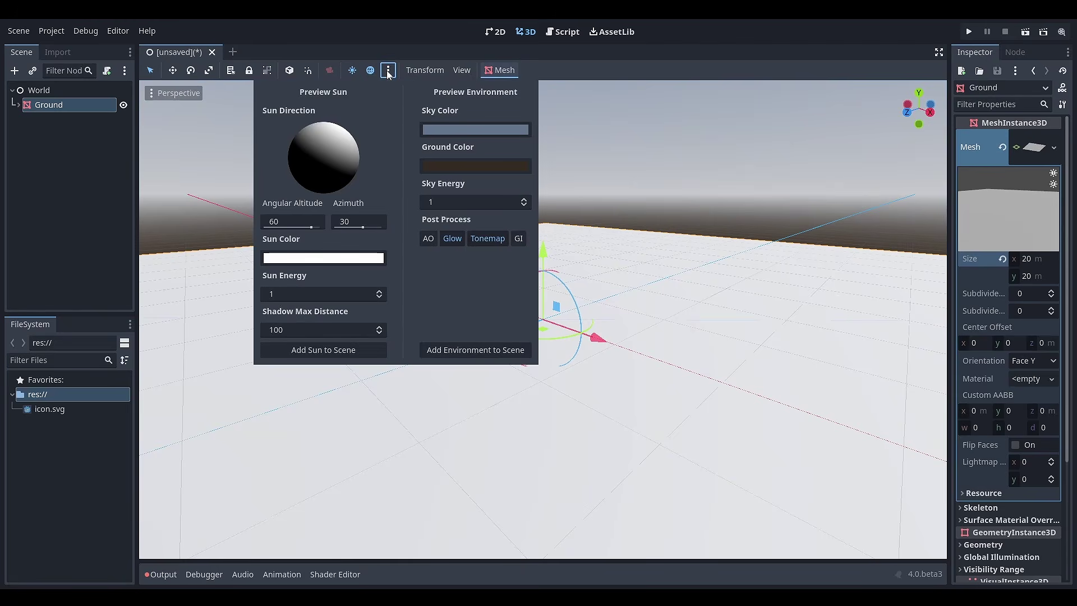
{"action": "left_click", "coordinate": [329, 348]}
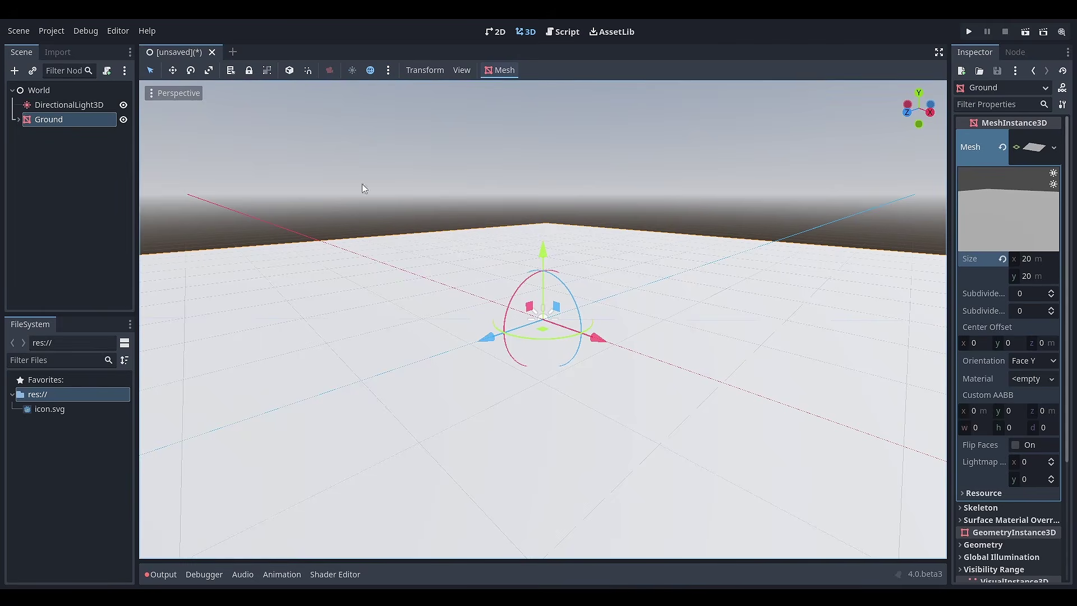
{"action": "left_click", "coordinate": [388, 71]}
{"action": "left_click", "coordinate": [473, 350]}
{"action": "middle_click_drag", "start_coordinate": [473, 352], "coordinate": [508, 233]}
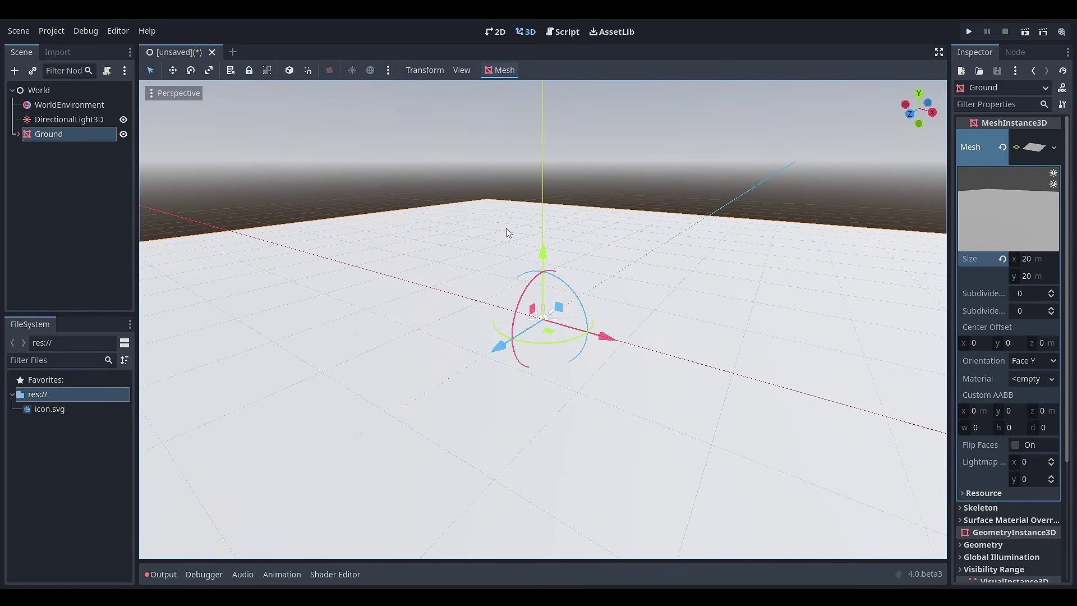
{"action": "key", "text": "ctrl+s"}
{"action": "left_click", "coordinate": [435, 495]}
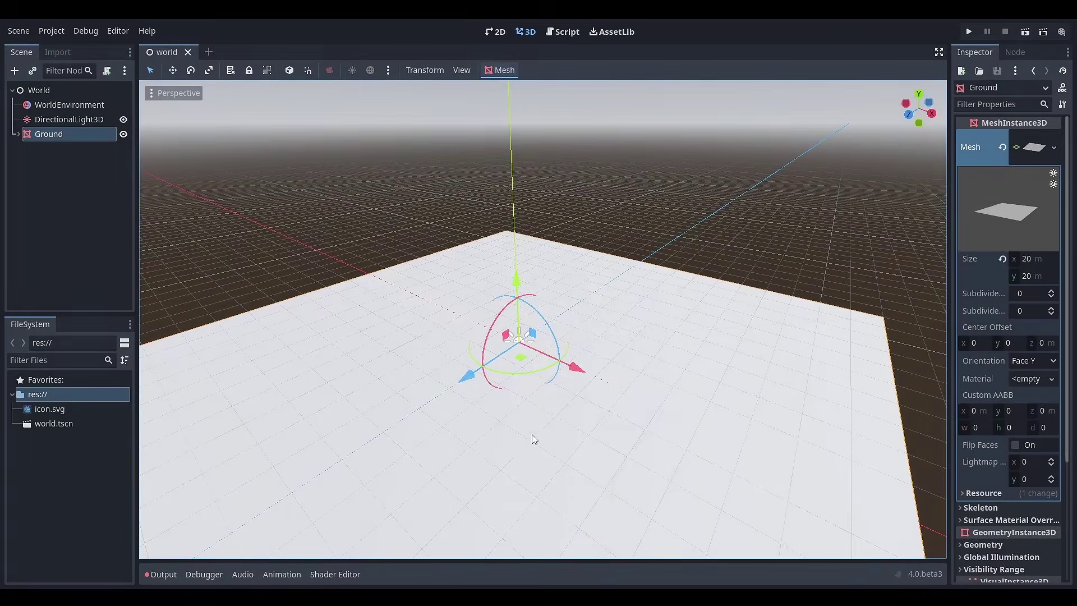
Bring LowPolyMan.glb from the LowPolyController folder in File Explorer into the Godot project and create a new inherited scene from it.
{"action": "key", "text": "alt+Tab"}
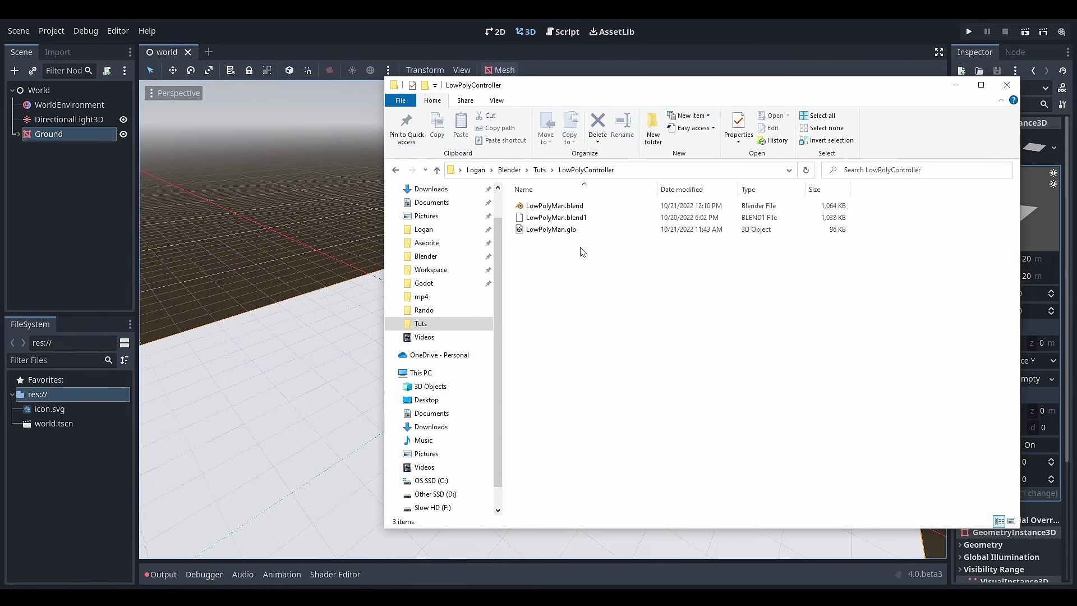
{"action": "left_click_drag", "start_coordinate": [573, 231], "coordinate": [82, 492]}
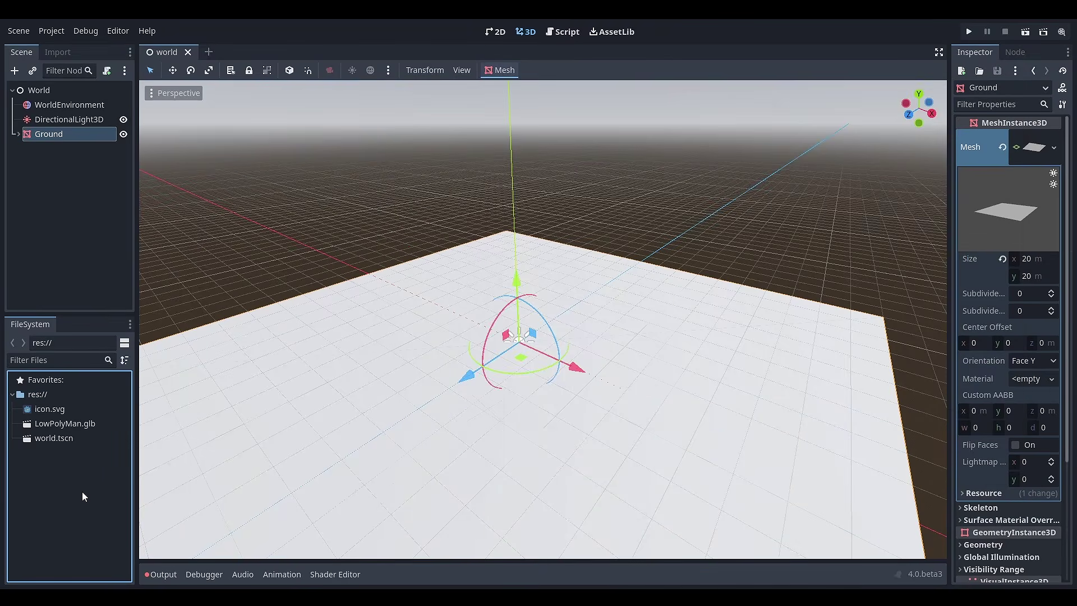
{"action": "right_click", "coordinate": [74, 426]}
{"action": "left_click", "coordinate": [135, 283]}
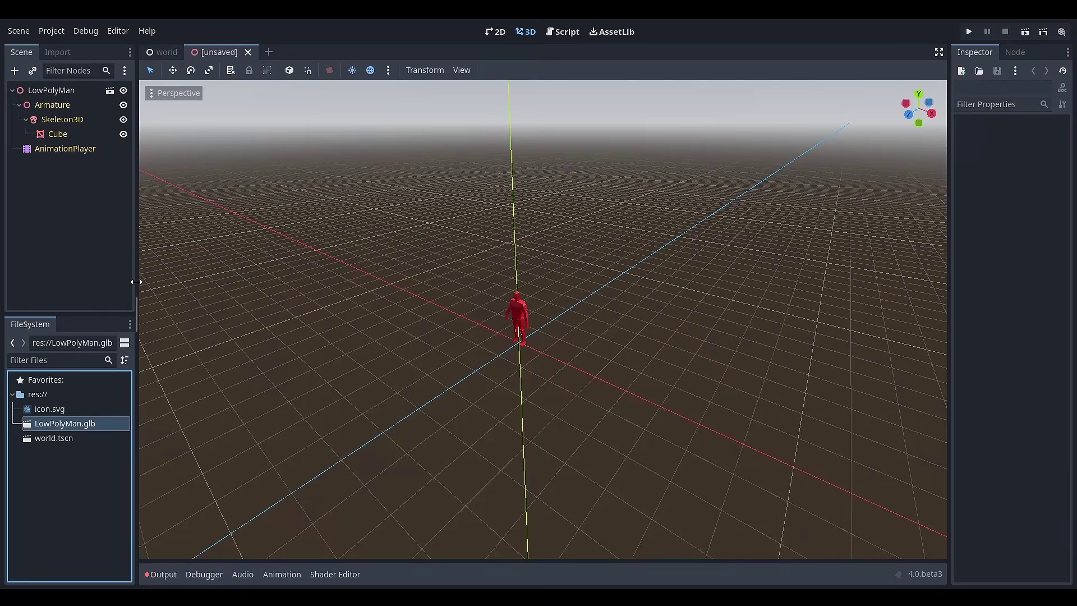
{"action": "middle_click_drag", "start_coordinate": [257, 296], "coordinate": [375, 257]}
{"action": "scroll", "coordinate": [374, 256], "scroll_direction": "up", "scroll_amount": 5}
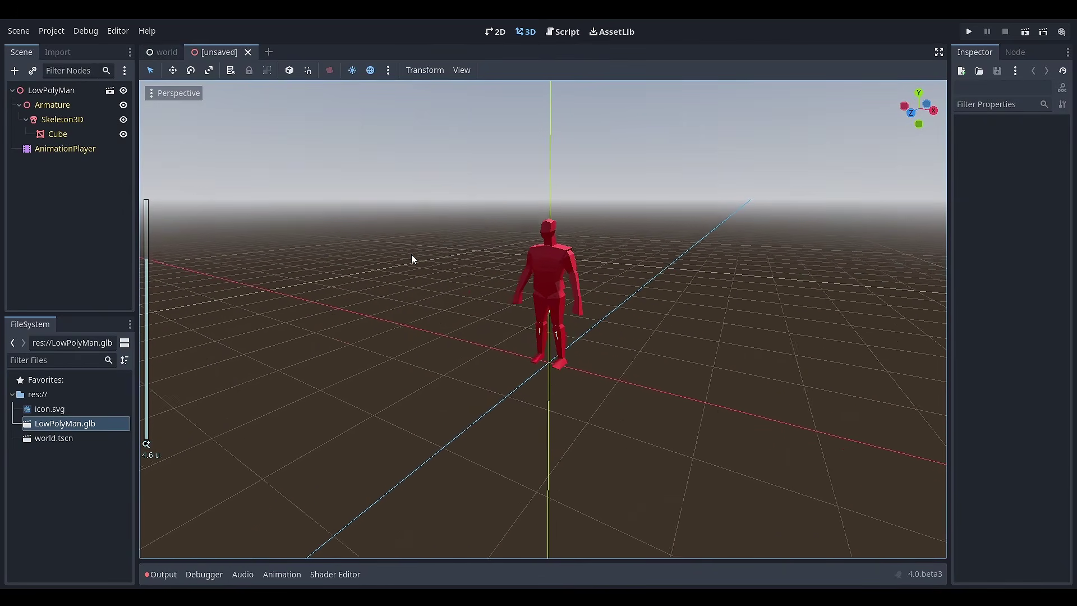
Play the character's idle animation from its AnimationPlayer and inspect the motion up close.
{"action": "left_click", "coordinate": [66, 149]}
{"action": "left_click", "coordinate": [425, 448]}
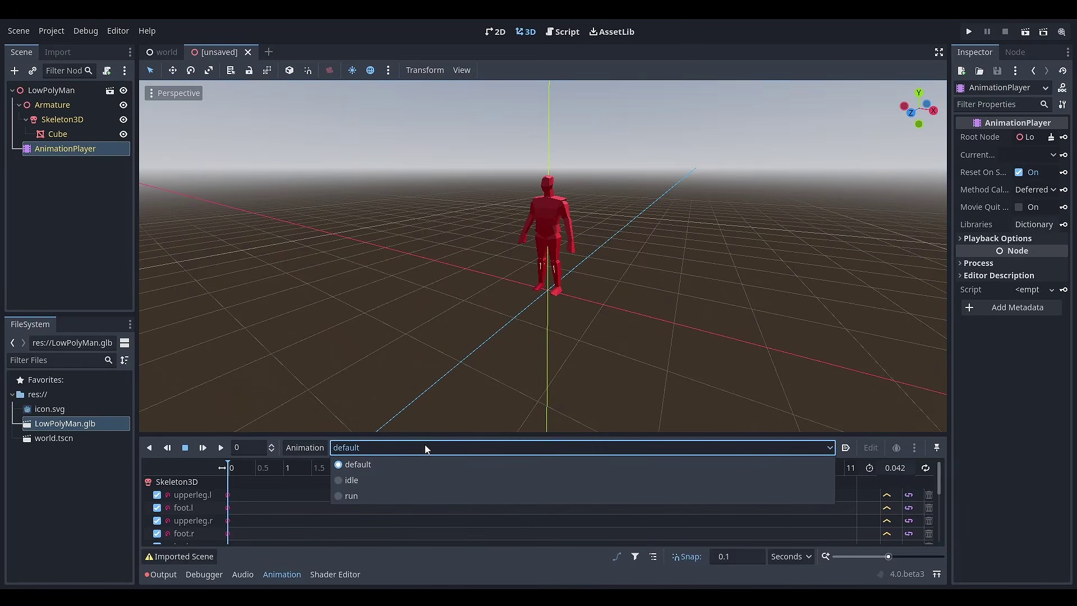
{"action": "left_click", "coordinate": [352, 481]}
{"action": "left_click", "coordinate": [220, 447]}
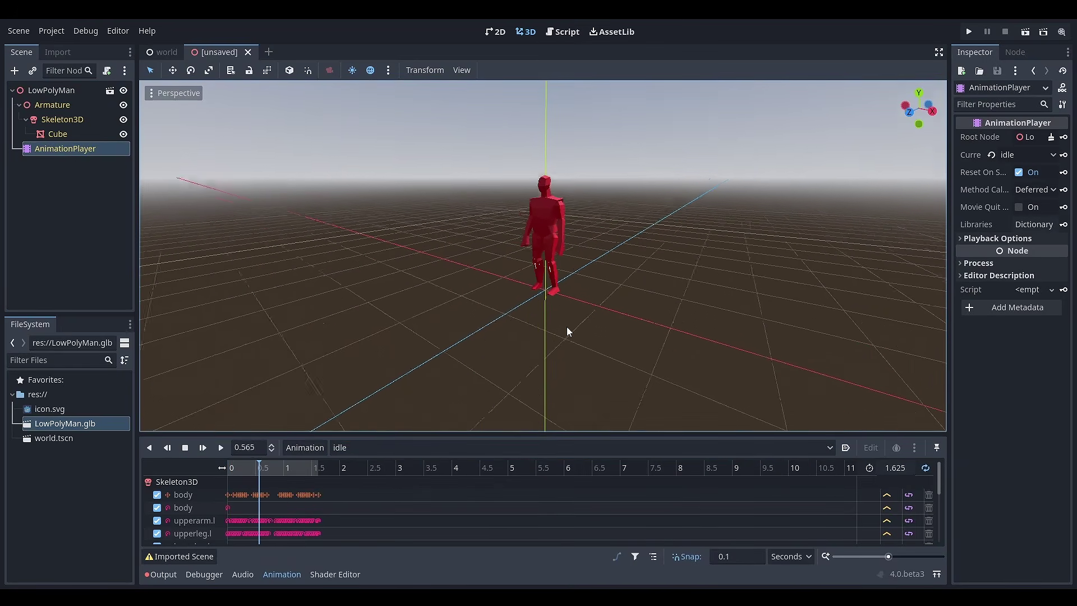
{"action": "scroll", "coordinate": [566, 326], "scroll_direction": "up", "scroll_amount": 5}
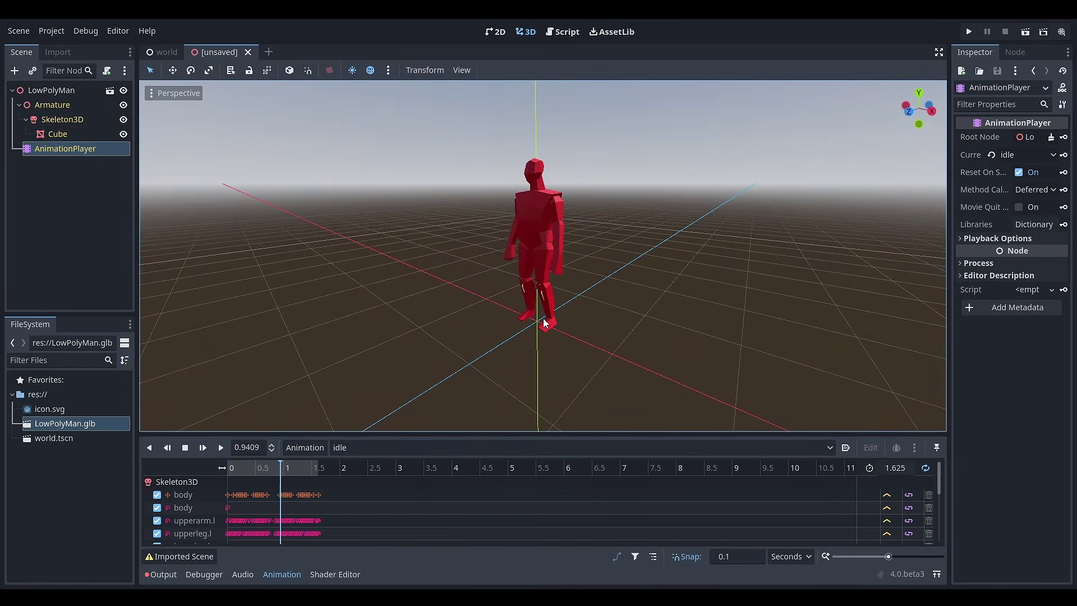
{"action": "middle_click_drag", "start_coordinate": [543, 318], "coordinate": [604, 346]}
Preview the character's run animation, then stop playback and return to the default animation.
{"action": "left_click", "coordinate": [540, 447]}
{"action": "left_click", "coordinate": [440, 491]}
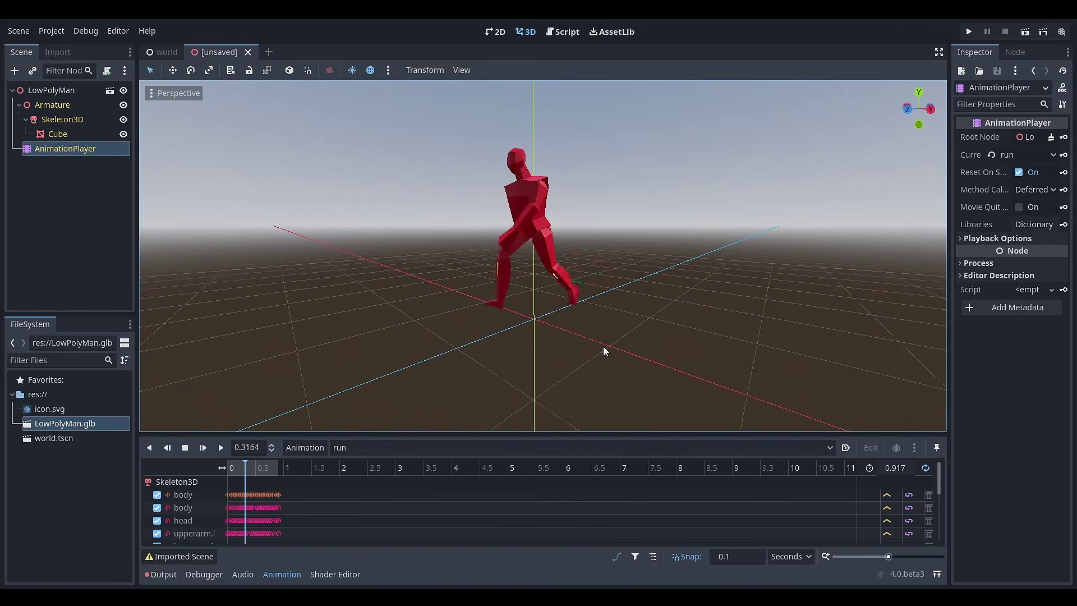
{"action": "left_click", "coordinate": [188, 447]}
{"action": "left_click", "coordinate": [379, 449]}
{"action": "left_click", "coordinate": [376, 463]}
{"action": "middle_click_drag", "start_coordinate": [561, 390], "coordinate": [379, 271]}
{"action": "scroll", "coordinate": [613, 361], "scroll_direction": "down", "scroll_amount": 2}
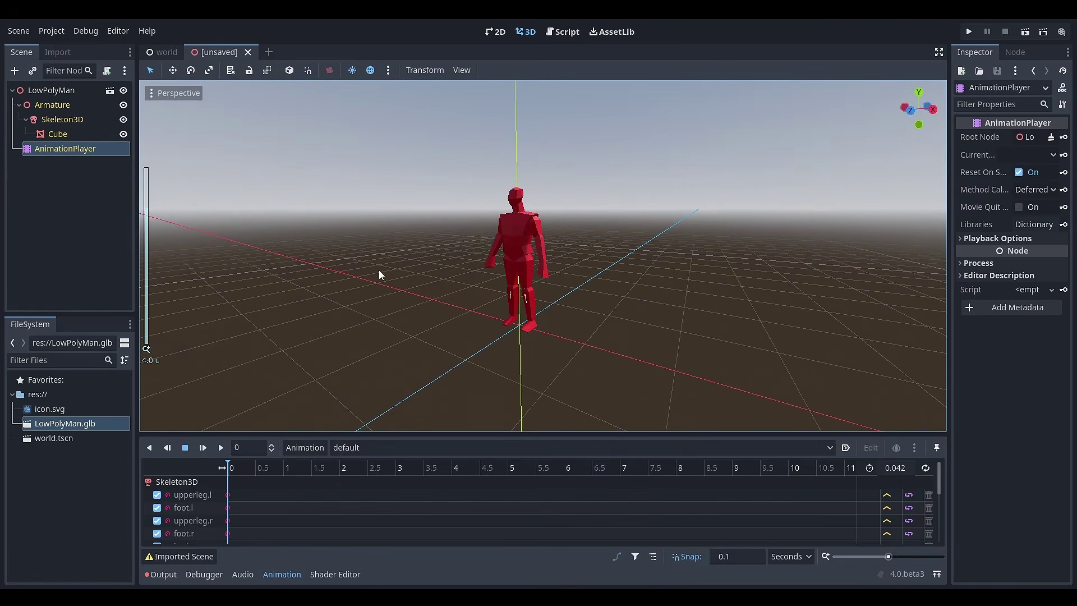
Change the type of the LowPolyMan root node to CharacterBody3D.
{"action": "right_click", "coordinate": [42, 92]}
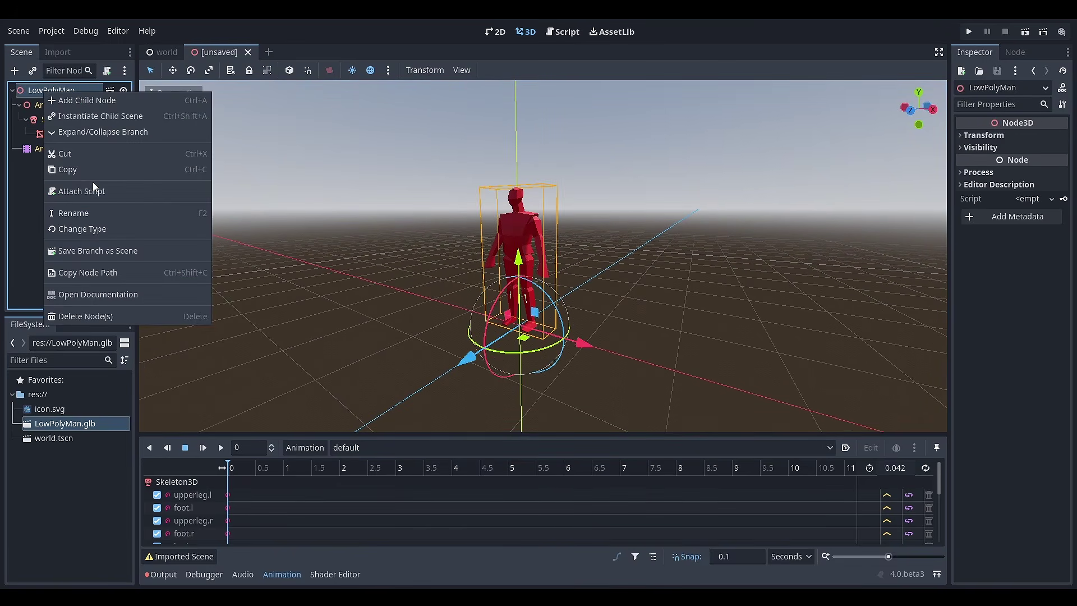
{"action": "left_click", "coordinate": [93, 229]}
{"action": "type", "text": "character"}
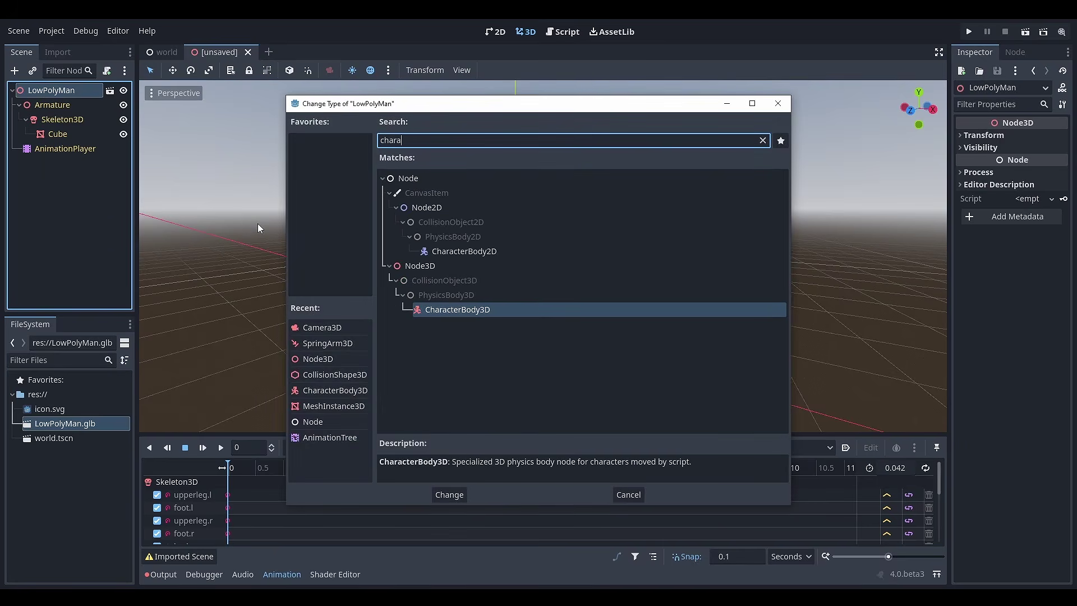
{"action": "double_click", "coordinate": [466, 312]}
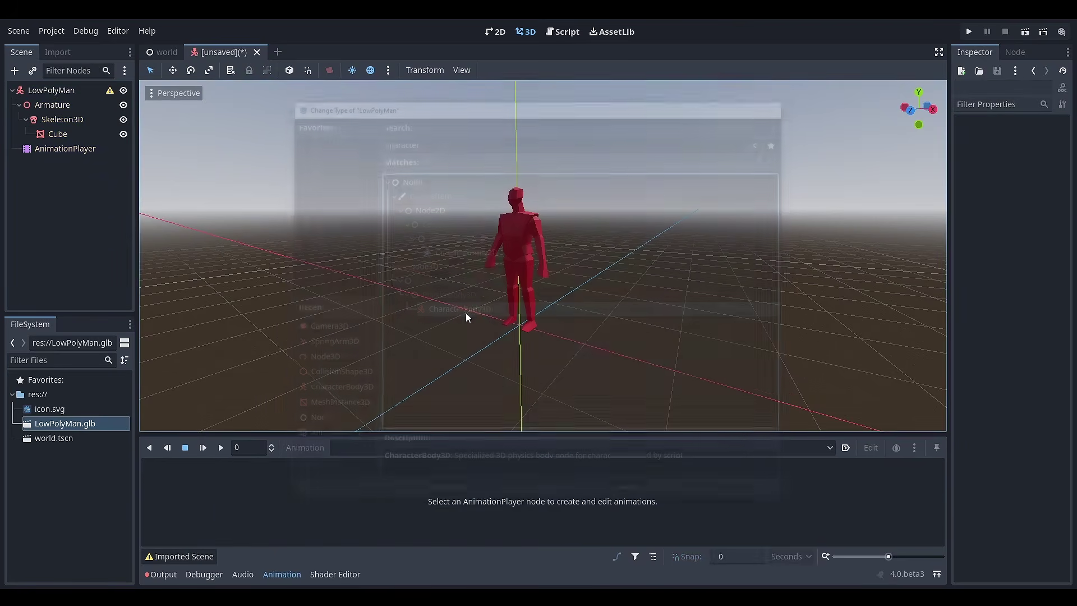
Add a CollisionShape3D child under LowPolyMan and give it a new CapsuleShape3D.
{"action": "left_click", "coordinate": [66, 93]}
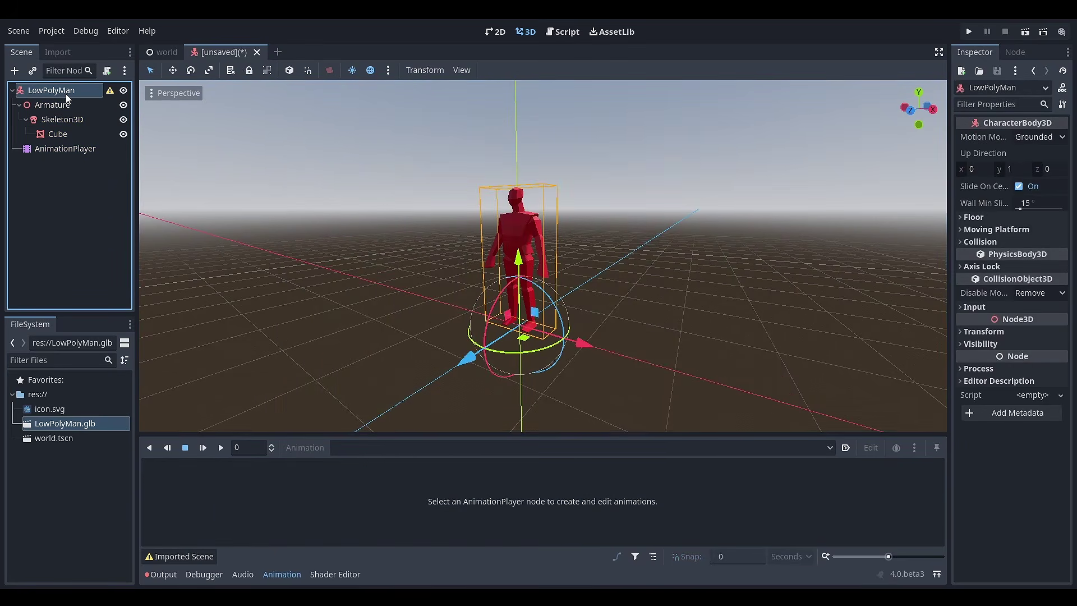
{"action": "key", "text": "ctrl+a"}
{"action": "type", "text": "collis"}
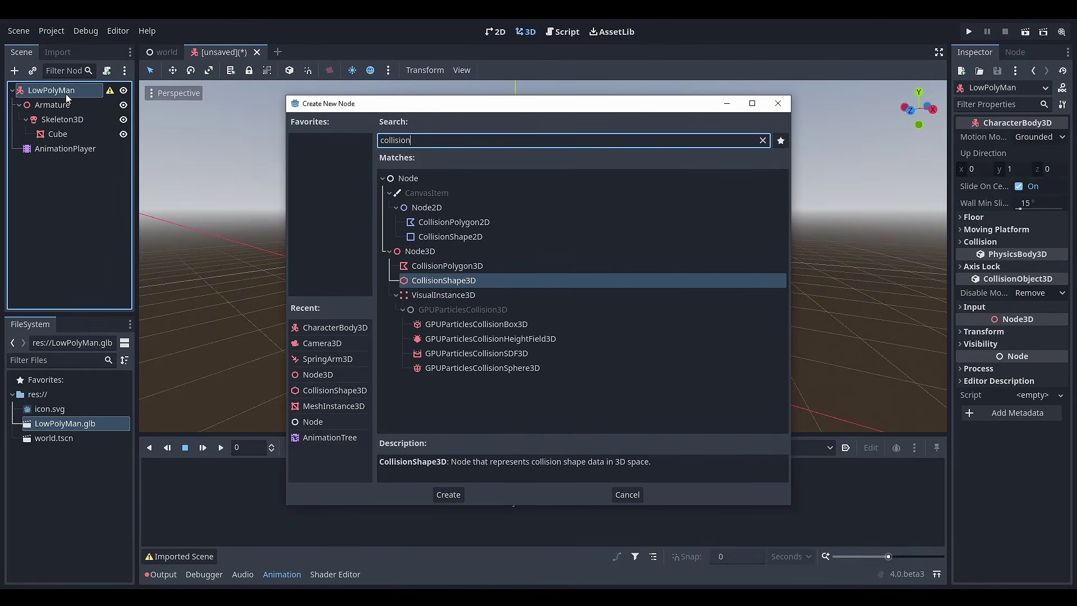
{"action": "type", "text": "ion"}
{"action": "key", "text": "Return"}
{"action": "left_click", "coordinate": [1008, 136]}
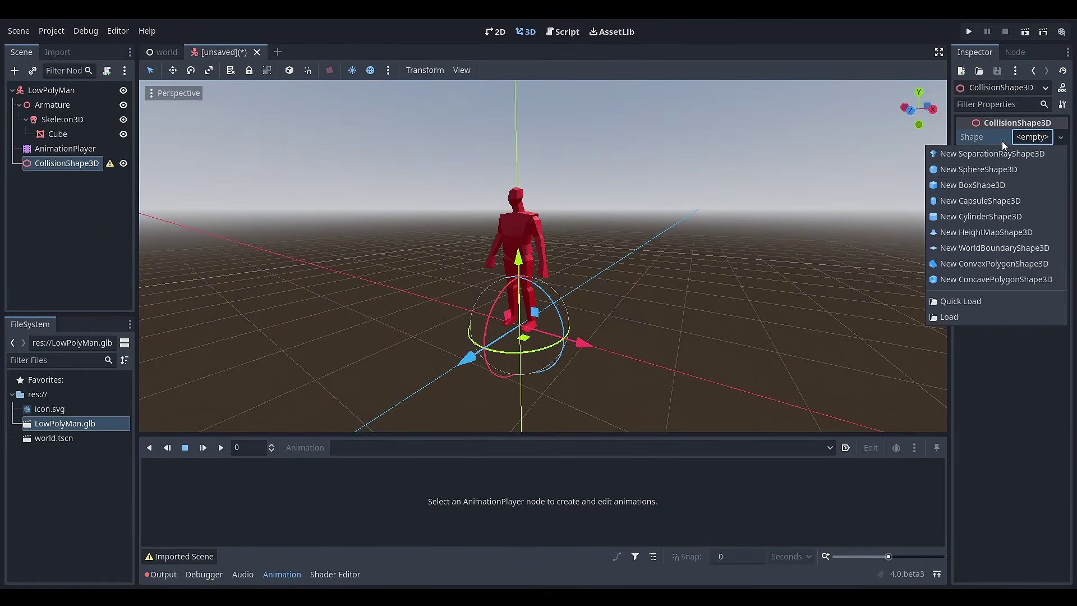
{"action": "left_click", "coordinate": [1005, 202]}
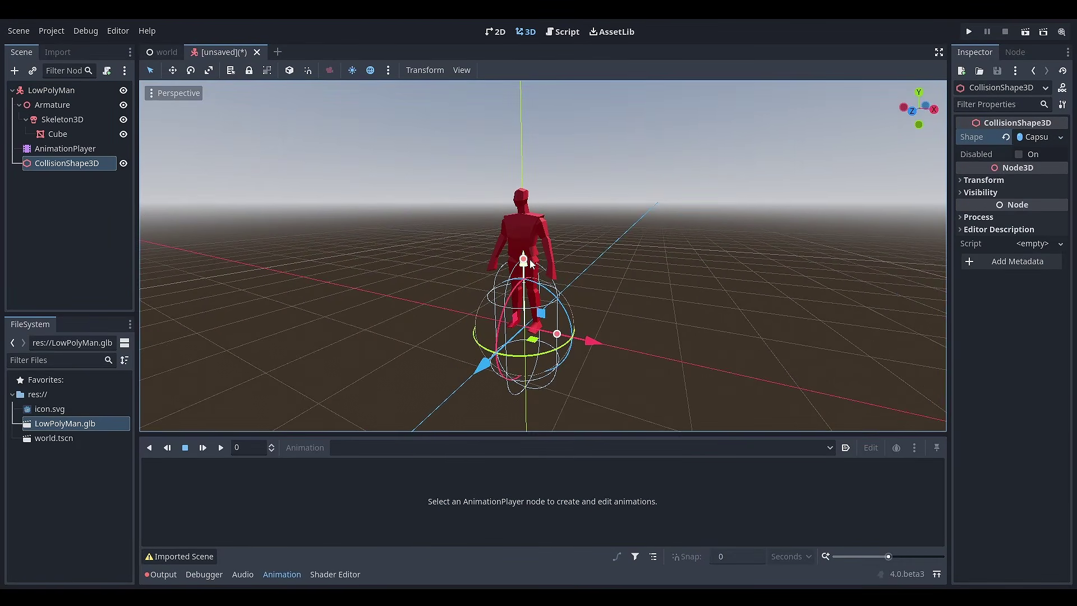
Raise the collision capsule to enclose the character's body and set its radius to 0.35 m.
{"action": "left_click_drag", "start_coordinate": [531, 264], "coordinate": [527, 219]}
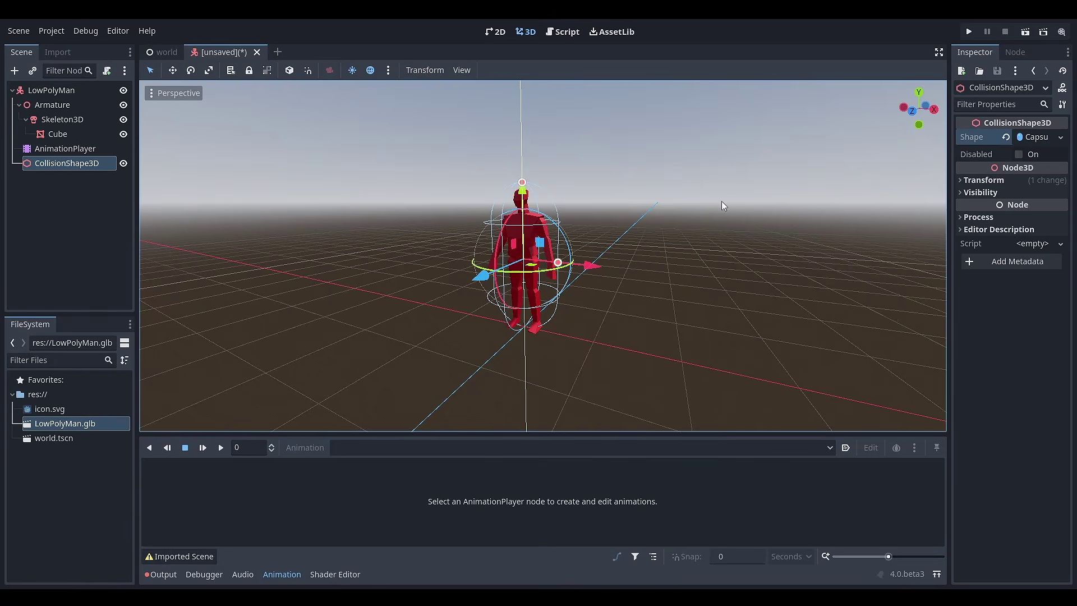
{"action": "left_click", "coordinate": [1041, 140]}
{"action": "left_click", "coordinate": [1034, 155]}
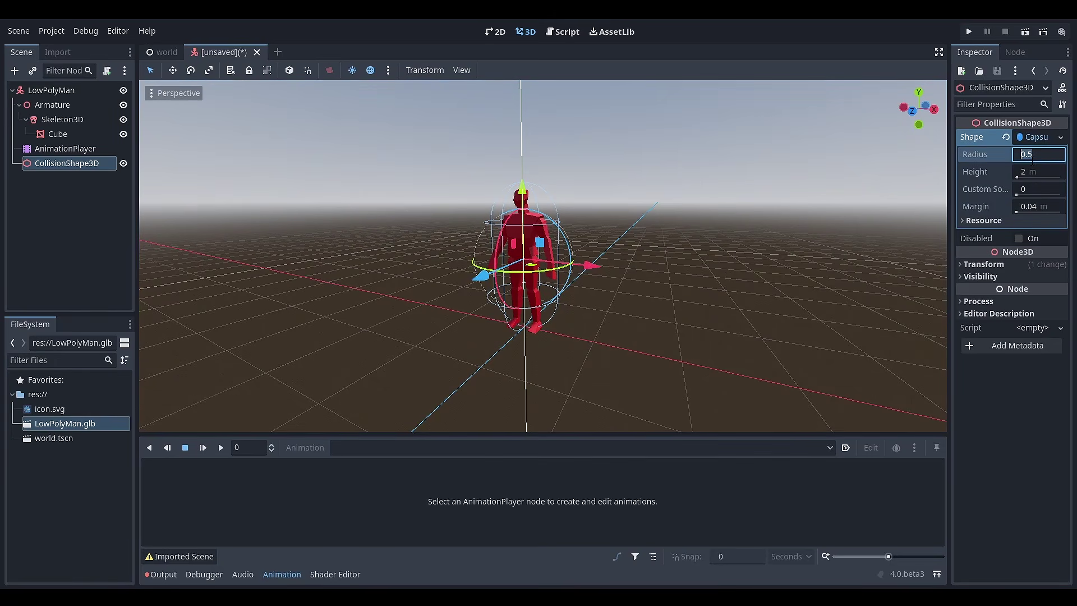
{"action": "type", "text": ".35"}
{"action": "key", "text": "Return"}
{"action": "middle_click_drag", "start_coordinate": [710, 237], "coordinate": [664, 246]}
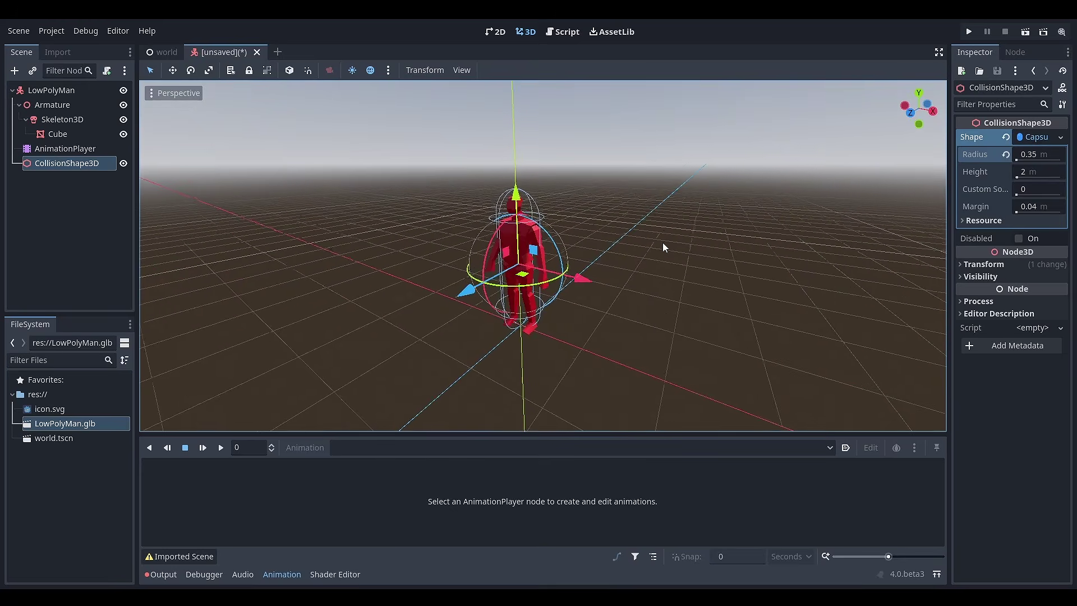
{"action": "mouse_move", "coordinate": [405, 222]}
{"action": "middle_mouse_down"}
{"action": "mouse_move", "coordinate": [363, 206]}
{"action": "mouse_move", "coordinate": [405, 207]}
{"action": "mouse_move", "coordinate": [402, 217]}
{"action": "middle_mouse_up"}
Add a Node3D child under LowPolyMan and rename it SpringArmPivot.
{"action": "left_click", "coordinate": [96, 88]}
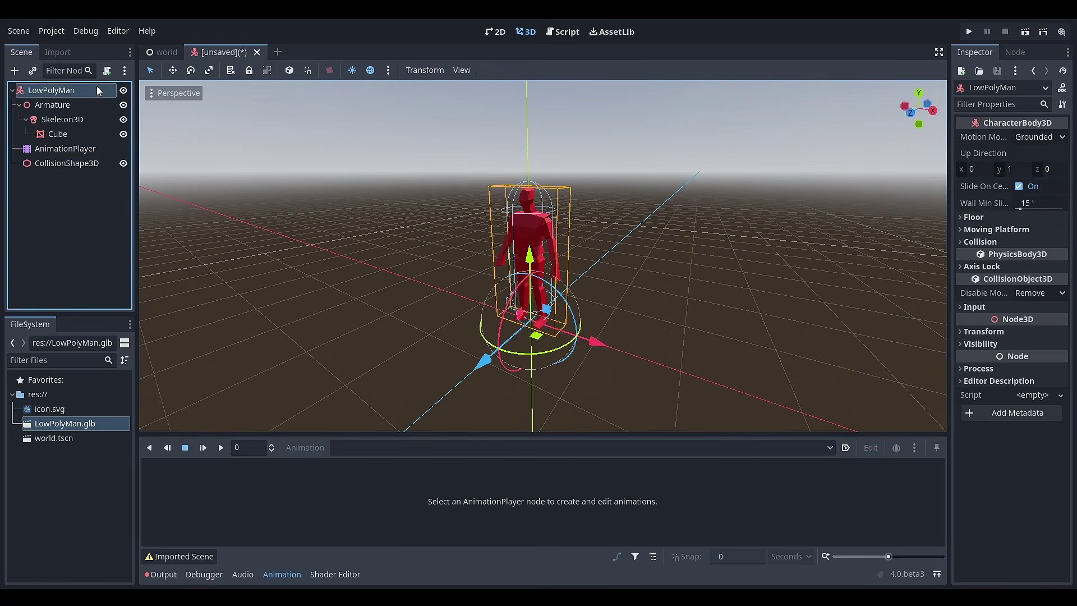
{"action": "key", "text": "ctrl+a"}
{"action": "type", "text": "node3d"}
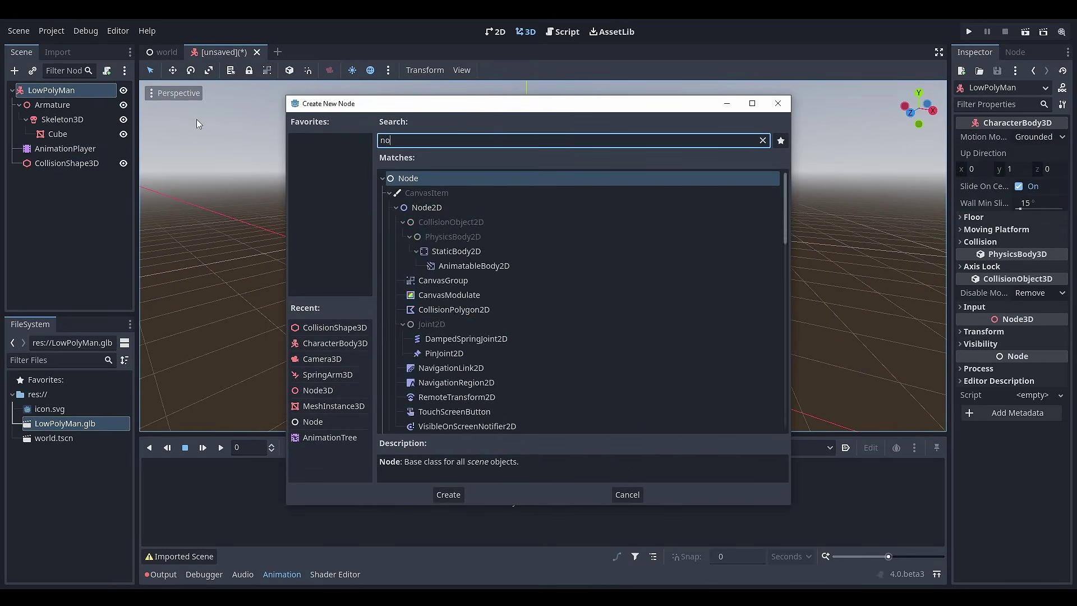
{"action": "key", "text": "Return"}
{"action": "key", "text": "F2"}
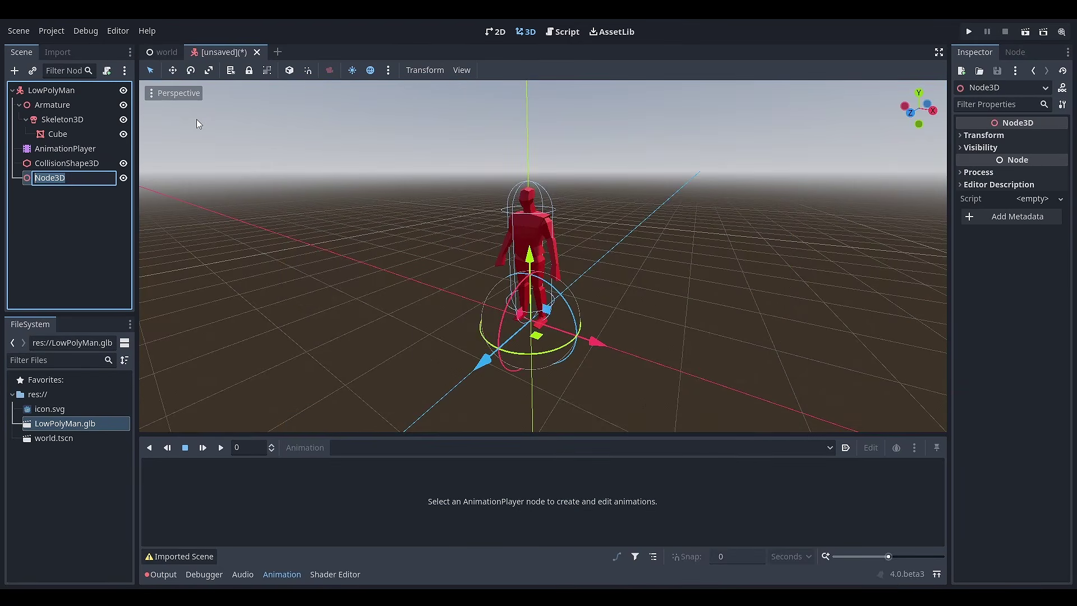
{"action": "type", "text": "SpringArmPivot"}
{"action": "key", "text": "Return"}
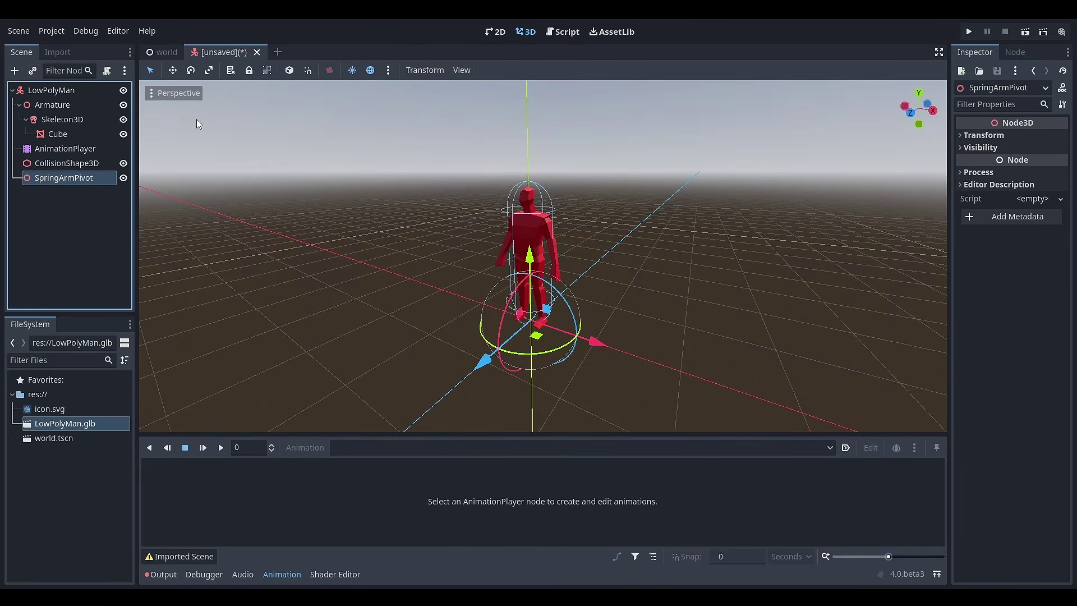
Add a SpringArm3D child node under SpringArmPivot.
{"action": "key", "text": "ctrl+a"}
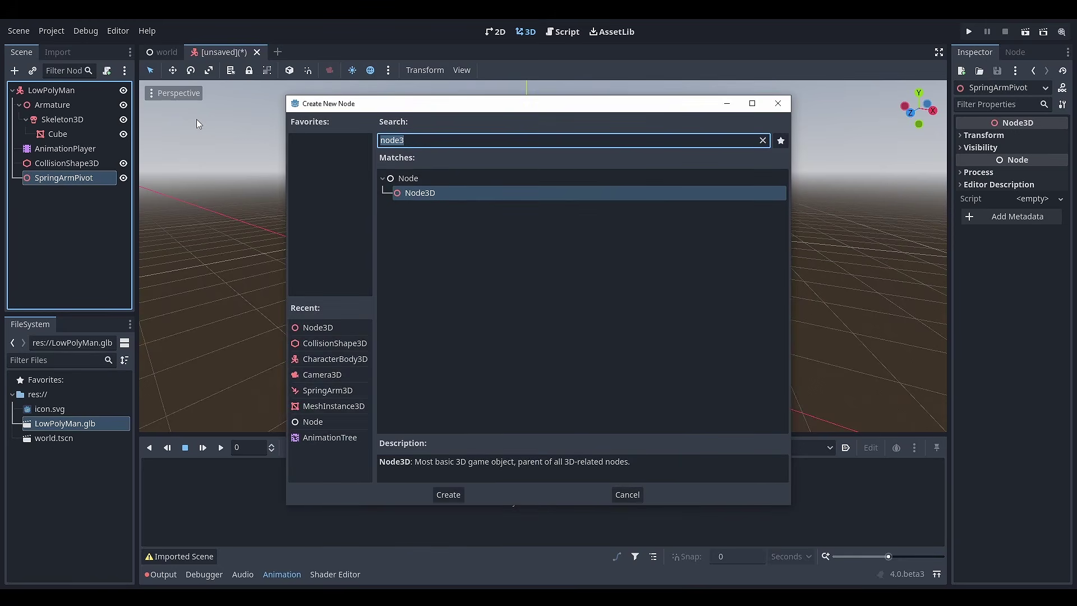
{"action": "type", "text": "spring"}
{"action": "key", "text": "Return"}
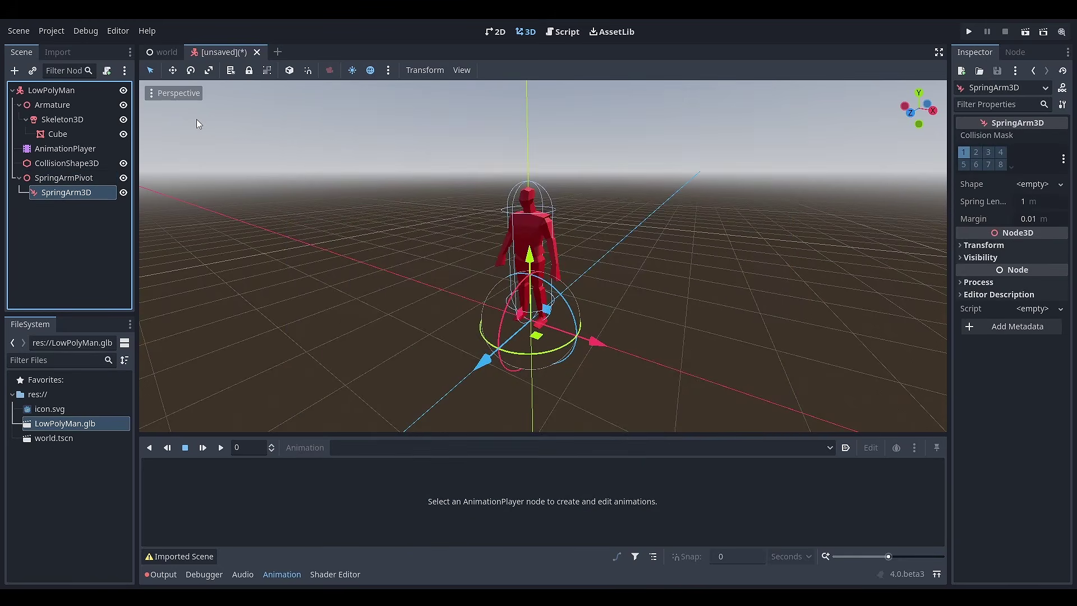
Add a Camera3D child node under SpringArm3D.
{"action": "key", "text": "ctrl+a"}
{"action": "type", "text": "camera"}
{"action": "key", "text": "Return"}
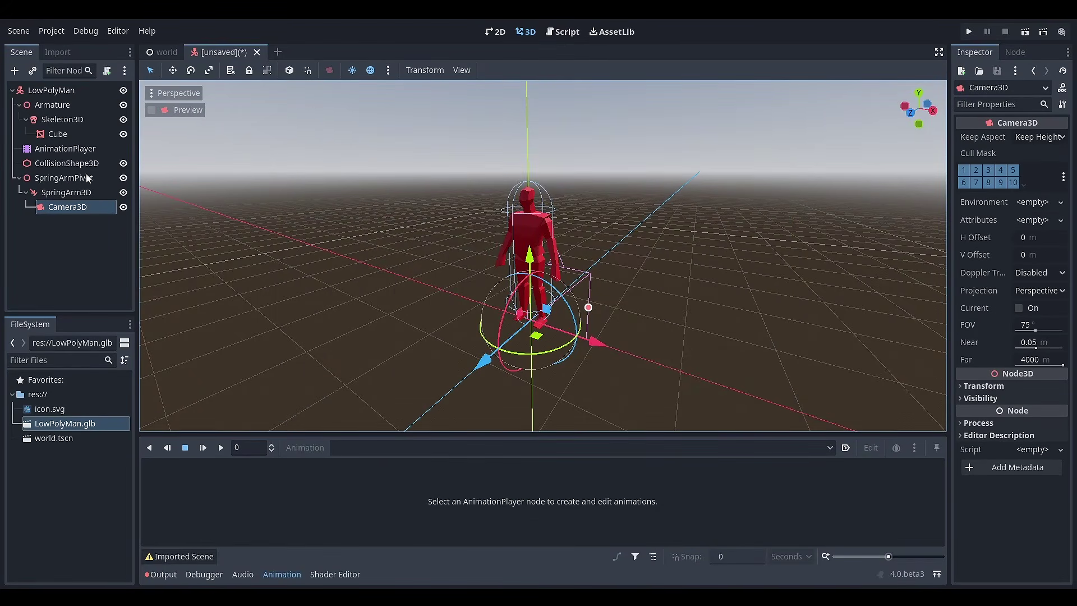
Set the Skeleton3D node's Y rotation to 180 degrees so the character model faces the opposite way.
{"action": "middle_click_drag", "start_coordinate": [285, 169], "coordinate": [352, 197]}
{"action": "scroll", "coordinate": [578, 231], "scroll_direction": "up", "scroll_amount": 5}
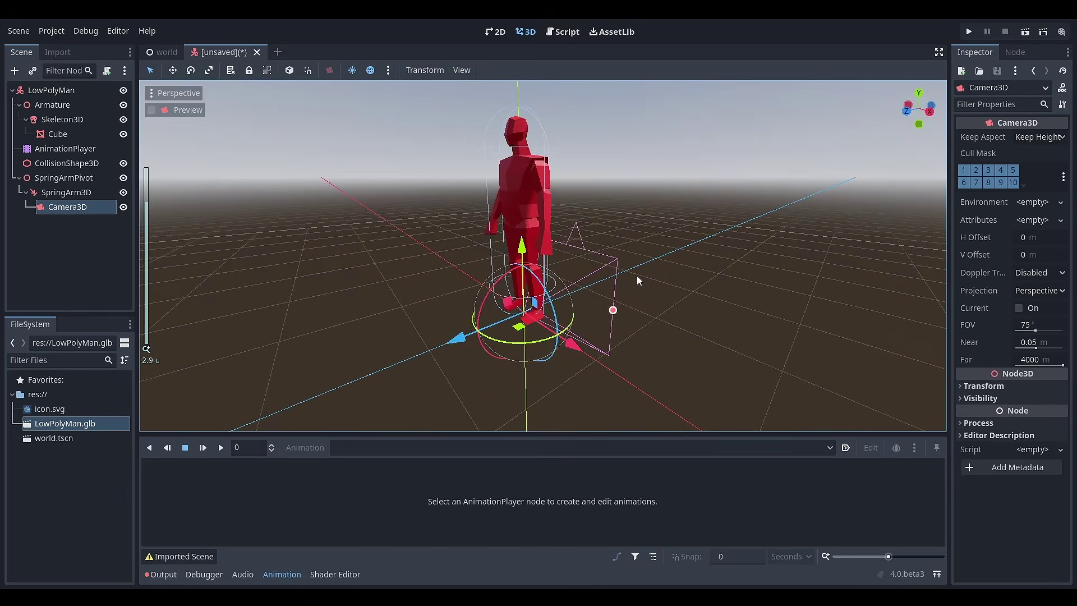
{"action": "scroll", "coordinate": [660, 291], "scroll_direction": "down", "scroll_amount": 4}
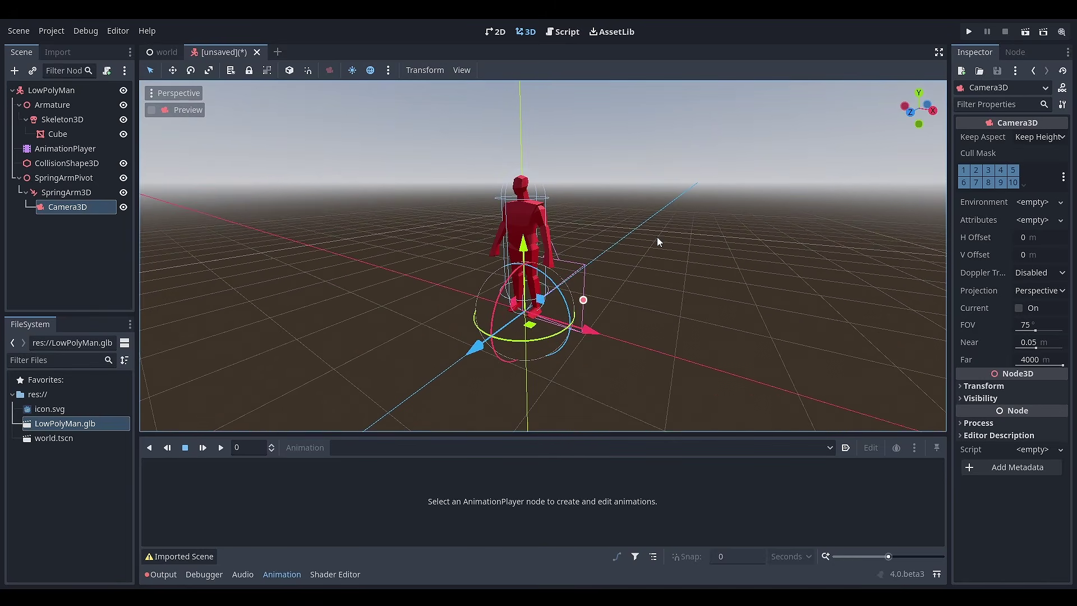
{"action": "middle_click_drag", "start_coordinate": [657, 236], "coordinate": [647, 244], "text": "shift"}
{"action": "left_click", "coordinate": [51, 120]}
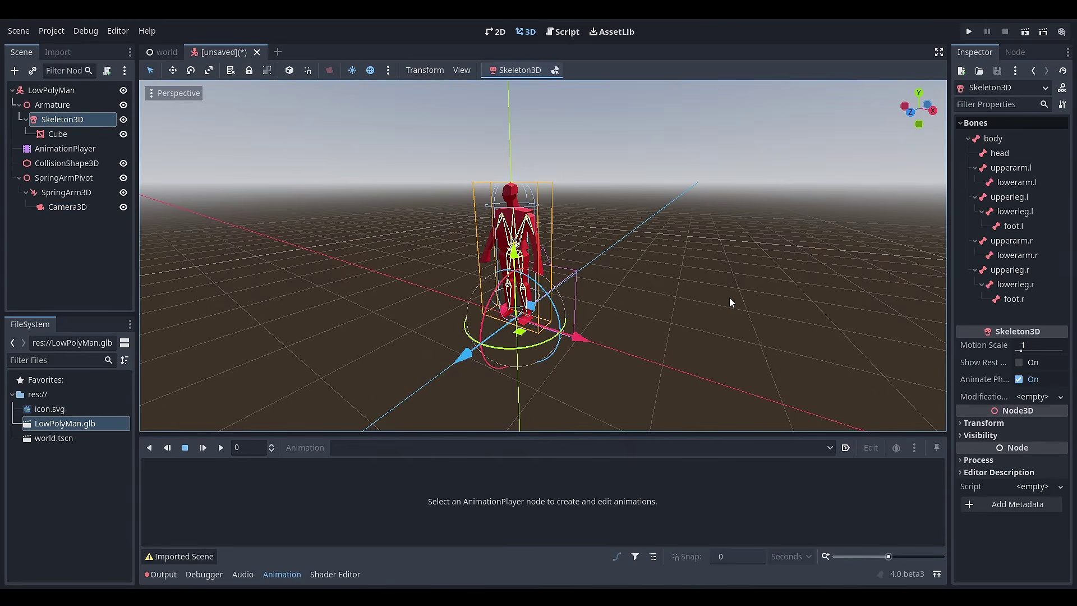
{"action": "left_click", "coordinate": [984, 423]}
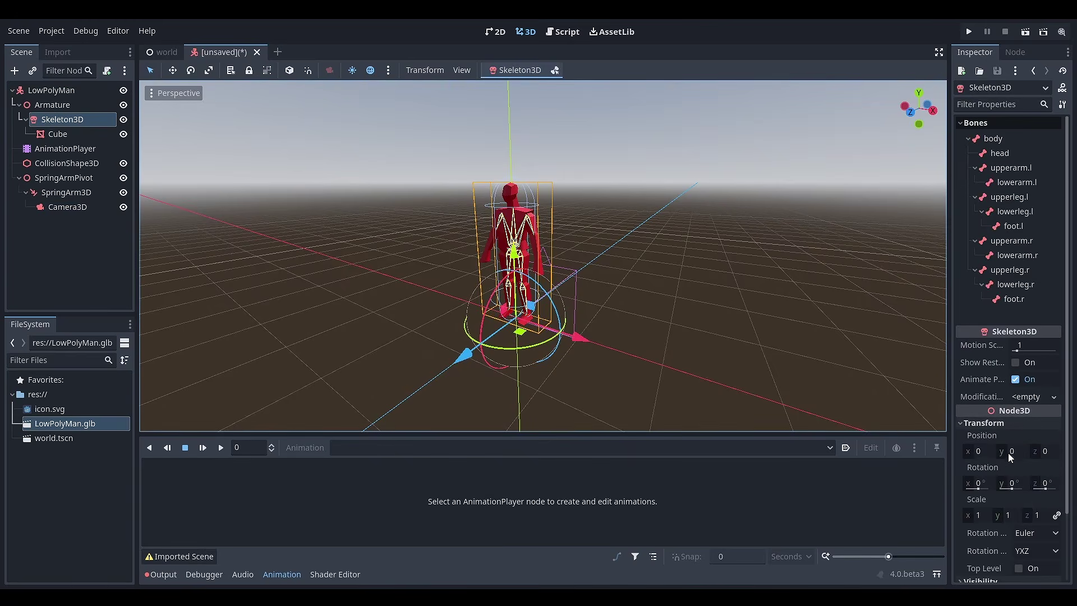
{"action": "left_click", "coordinate": [1011, 483]}
{"action": "type", "text": "180"}
{"action": "key", "text": "Return"}
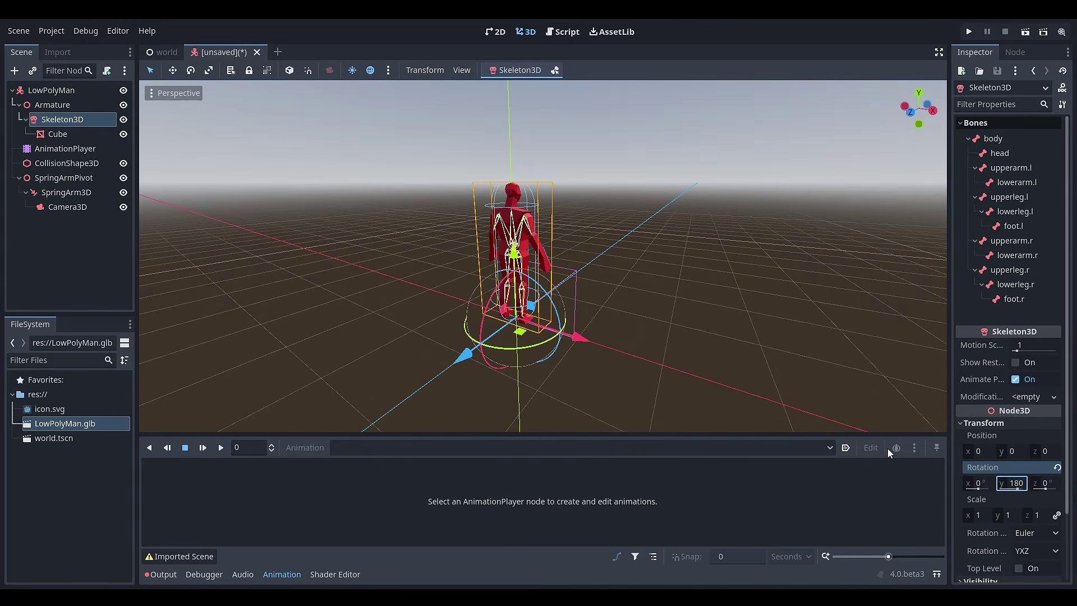
Set the SpringArm3D's spring length to 3 m.
{"action": "middle_click_drag", "start_coordinate": [774, 320], "coordinate": [724, 314]}
{"action": "left_click", "coordinate": [66, 193]}
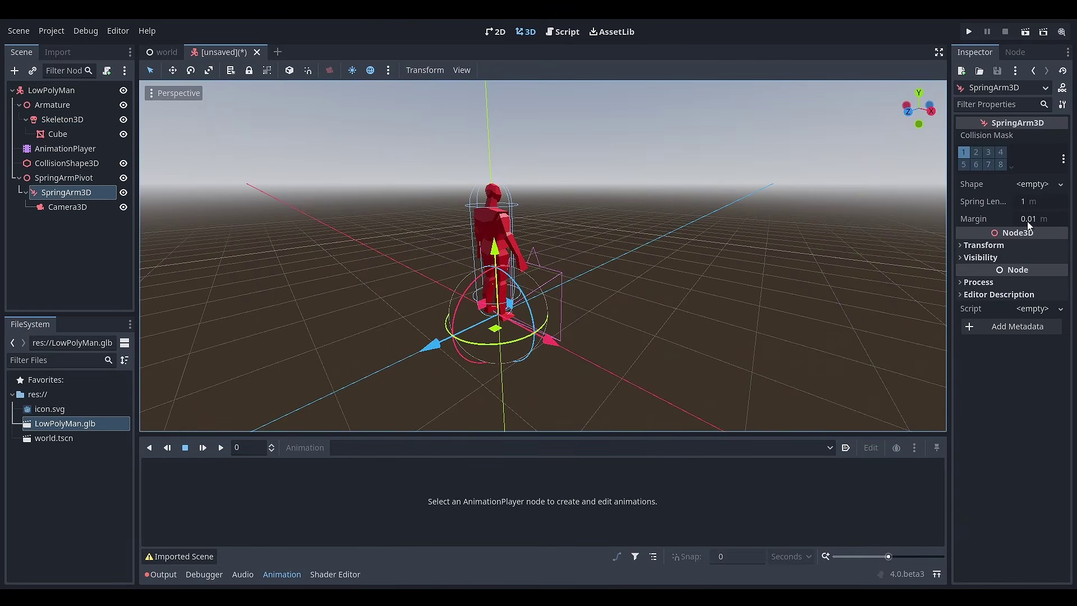
{"action": "left_click", "coordinate": [1025, 202]}
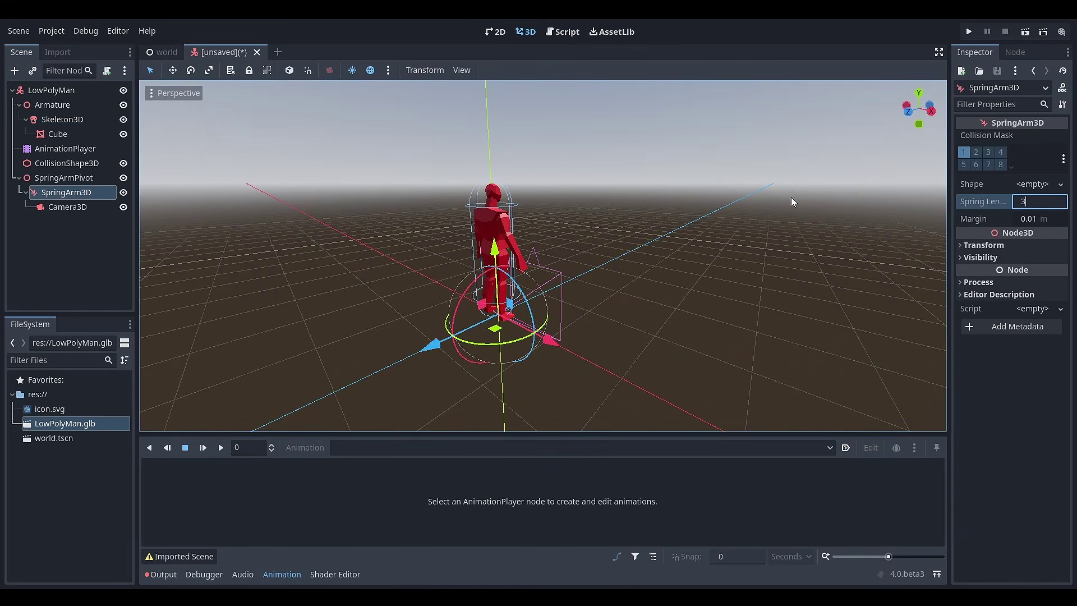
{"action": "type", "text": "3"}
{"action": "key", "text": "Return"}
Raise the SpringArm3D about 1.65 m along Y to the character's shoulder height and save the scene as low_poly_man.tscn.
{"action": "middle_click_drag", "start_coordinate": [791, 197], "coordinate": [558, 255]}
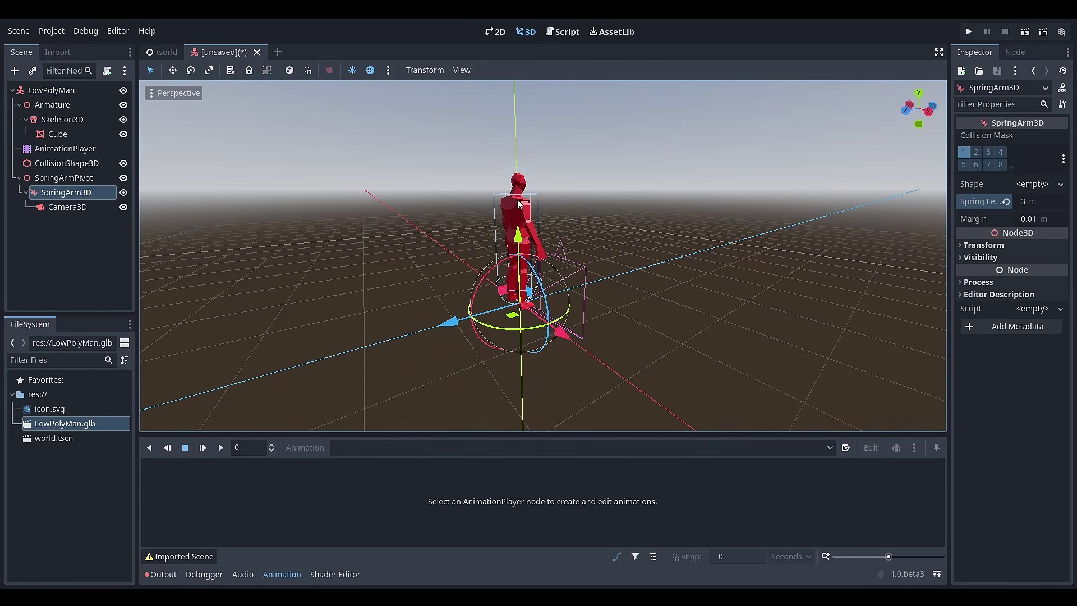
{"action": "left_click_drag", "start_coordinate": [519, 238], "coordinate": [530, 113]}
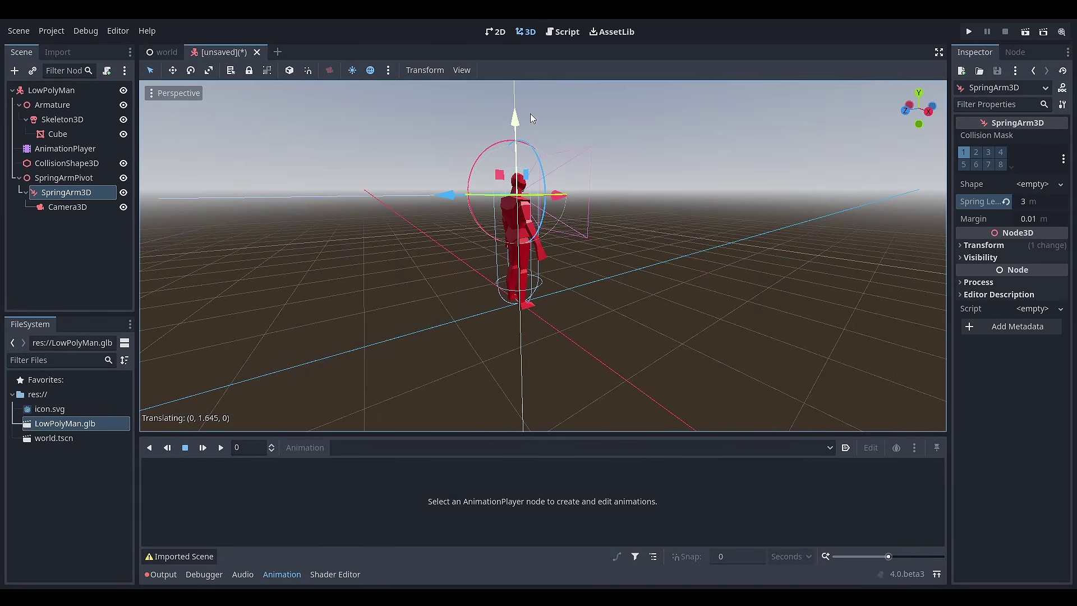
{"action": "middle_click_drag", "start_coordinate": [587, 199], "coordinate": [637, 241]}
{"action": "key", "text": "ctrl+s"}
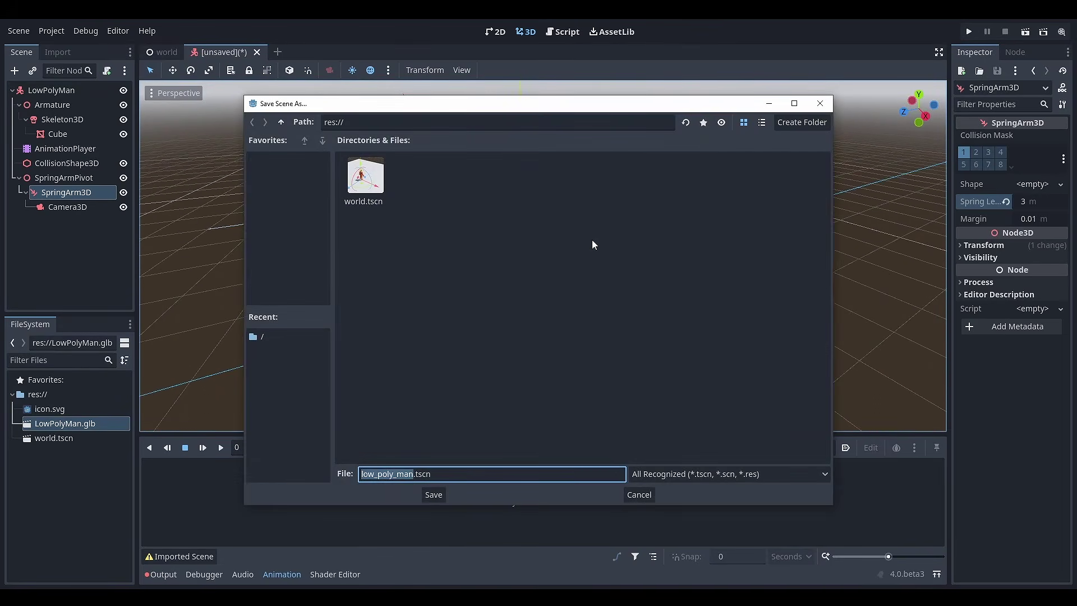
{"action": "left_click", "coordinate": [434, 495]}
Attach a new GDScript low_poly_man.gd to the LowPolyMan root, using the CharacterBody3D: Basic Movement template.
{"action": "left_click", "coordinate": [86, 91]}
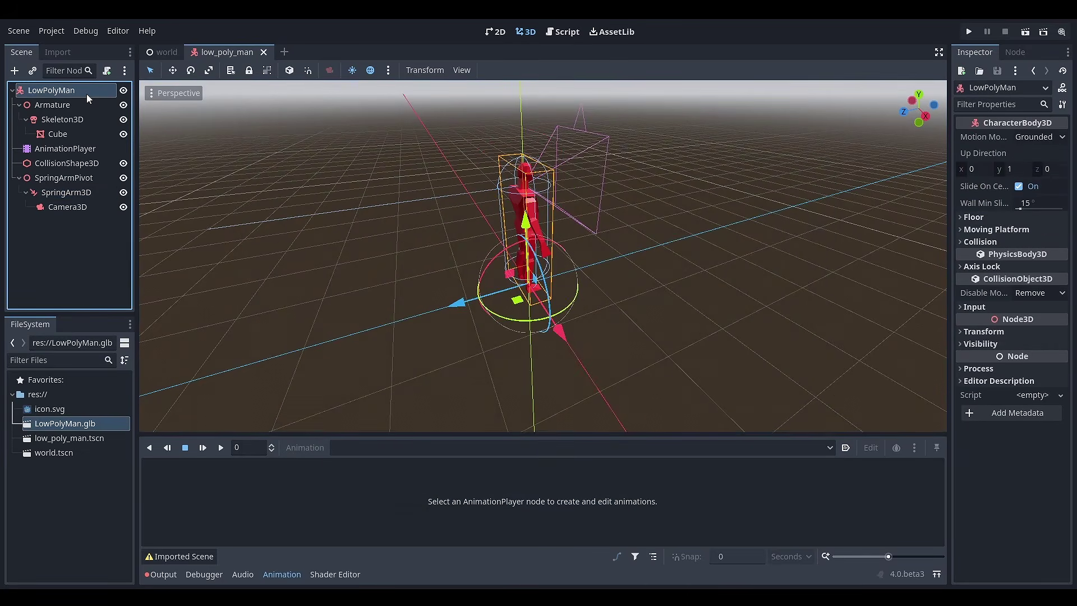
{"action": "left_click", "coordinate": [108, 70]}
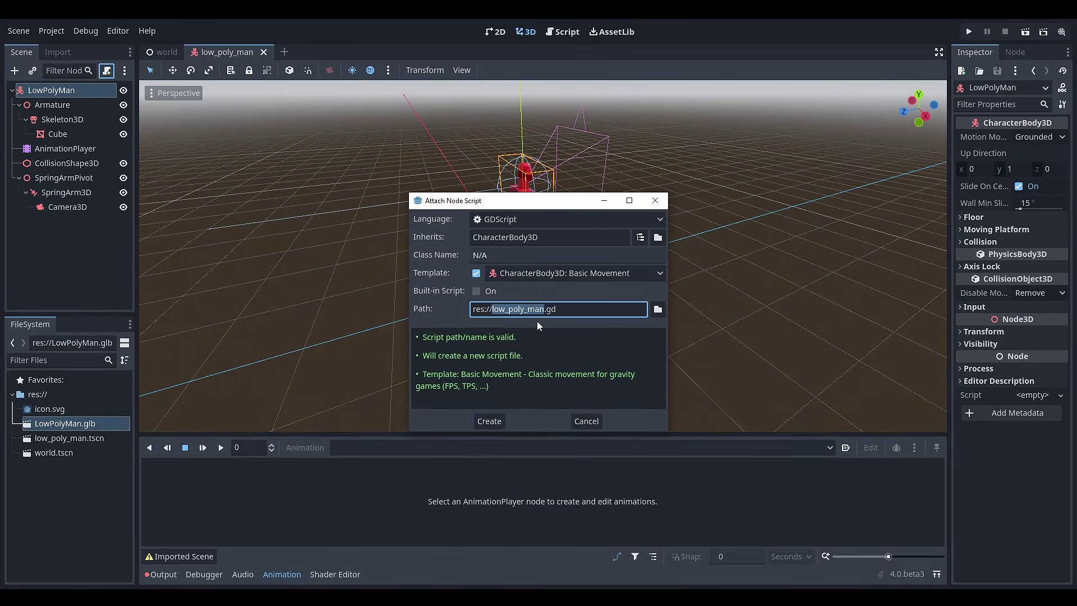
{"action": "left_click", "coordinate": [490, 421]}
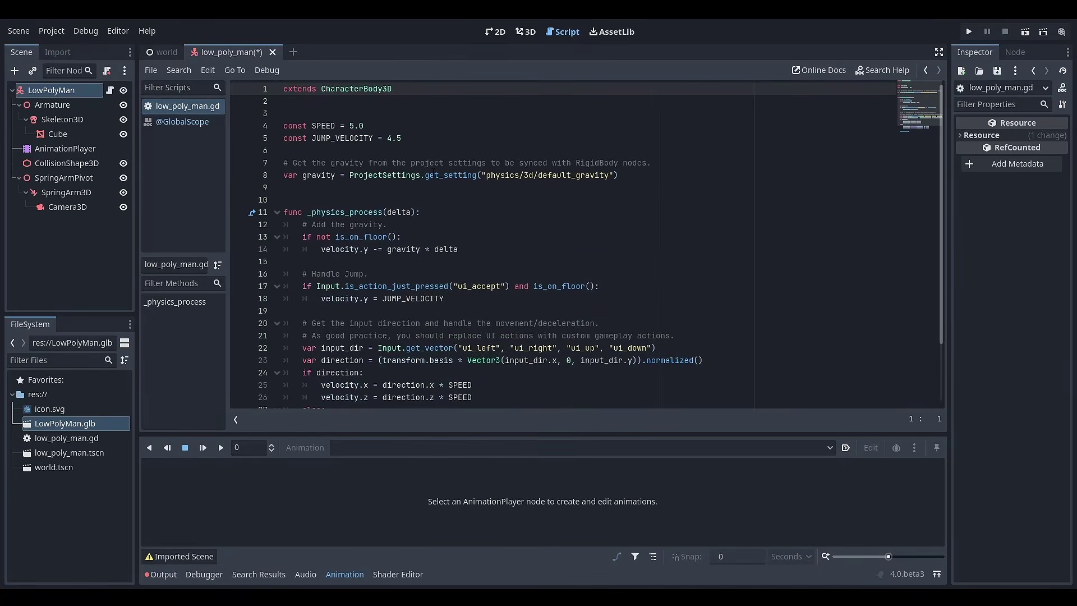
Delete the JUMP_VELOCITY constant and the Handle Jump block from the script.
{"action": "left_click_drag", "start_coordinate": [432, 138], "coordinate": [428, 130]}
{"action": "key", "text": "BackSpace"}
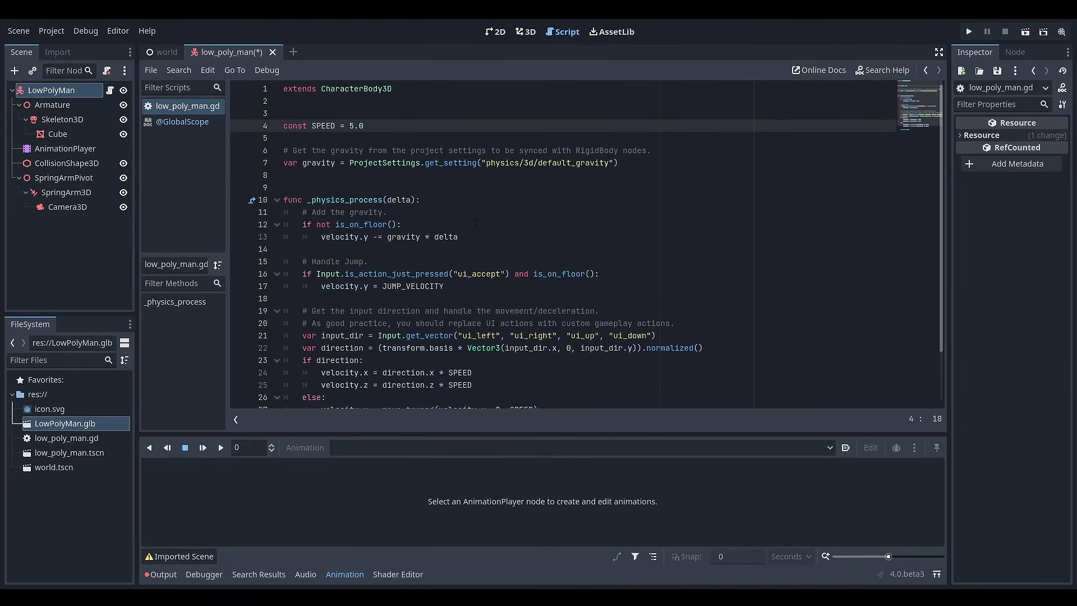
{"action": "scroll", "coordinate": [476, 224], "scroll_direction": "down", "scroll_amount": 1}
{"action": "left_click_drag", "start_coordinate": [445, 249], "coordinate": [264, 228]}
{"action": "key", "text": "BackSpace"}
{"action": "key", "text": "BackSpace"}
{"action": "key", "text": "BackSpace"}
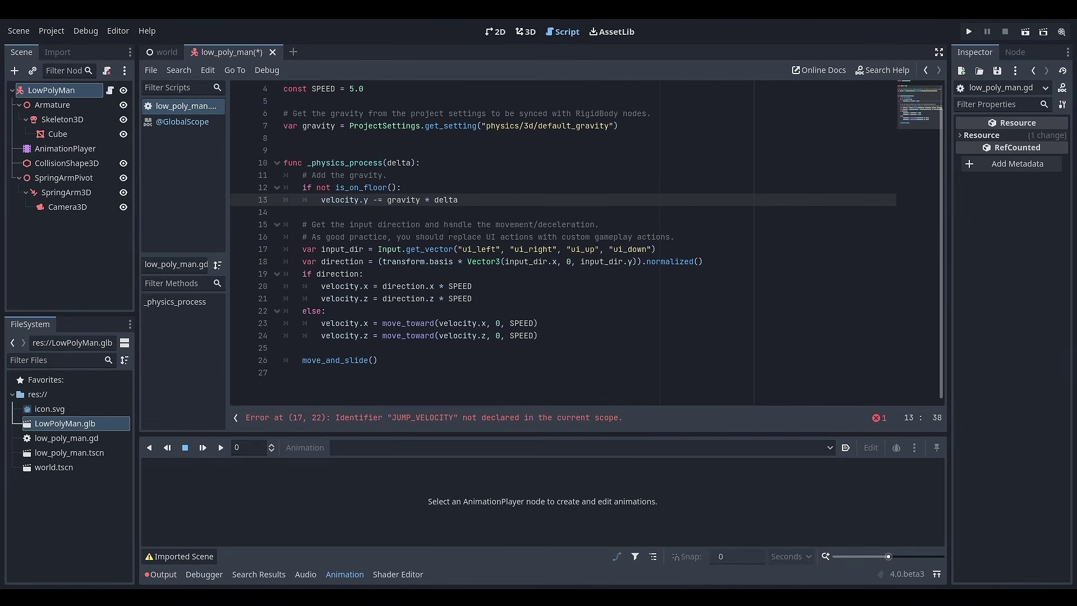
Change the Input.get_vector actions to "left", "right", "forward" and "back", and save the script.
{"action": "scroll", "coordinate": [491, 223], "scroll_direction": "up", "scroll_amount": 1}
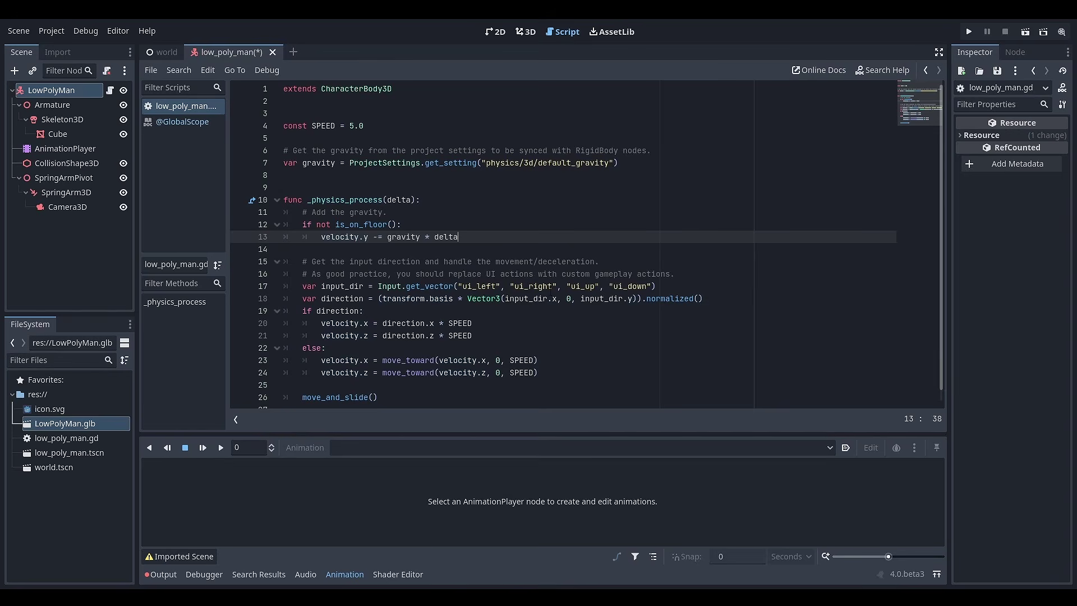
{"action": "left_click", "coordinate": [477, 286]}
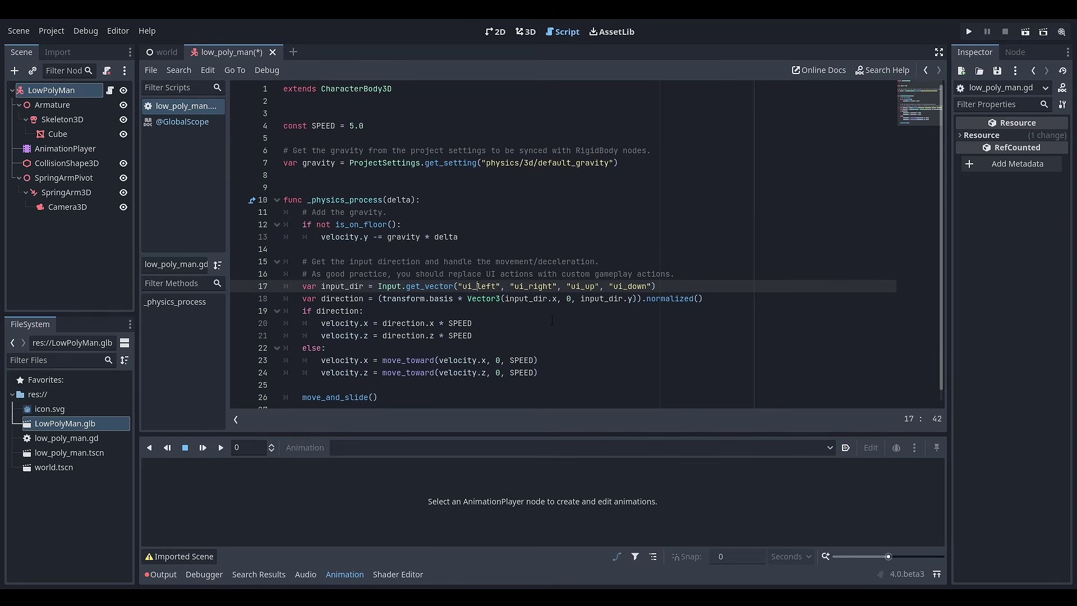
{"action": "key", "text": "BackSpace"}
{"action": "key", "text": "BackSpace"}
{"action": "key", "text": "BackSpace"}
{"action": "key", "text": "BackSpace"}
{"action": "key", "text": "BackSpace"}
{"action": "key", "text": "BackSpace"}
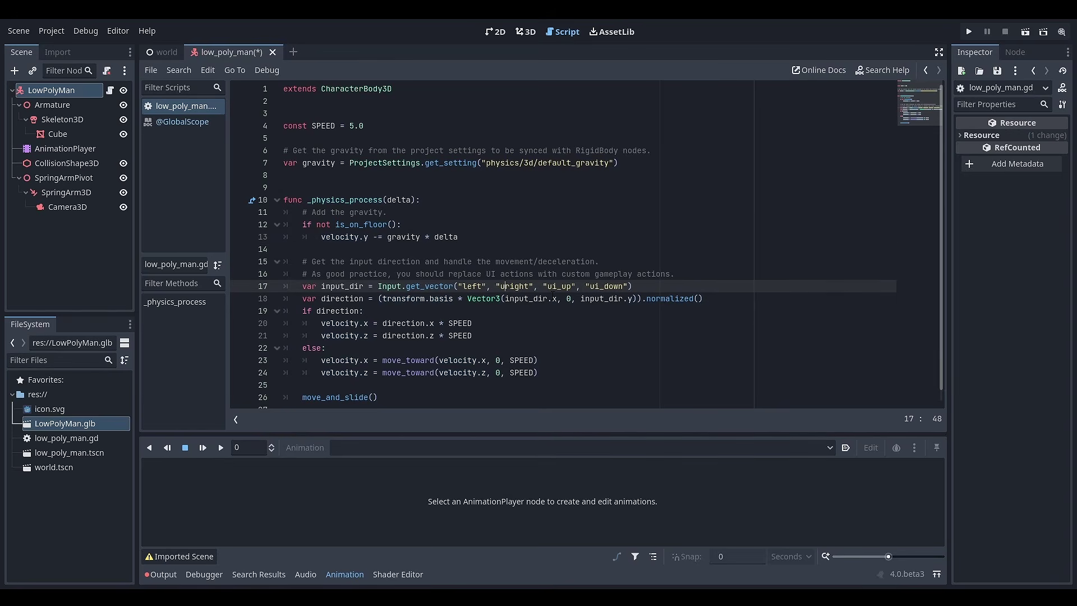
{"action": "double_click", "coordinate": [555, 286]}
{"action": "type", "text": "forward"}
{"action": "double_click", "coordinate": [589, 287]}
{"action": "type", "text": "back"}
{"action": "left_click", "coordinate": [700, 276]}
{"action": "key", "text": "ctrl+s"}
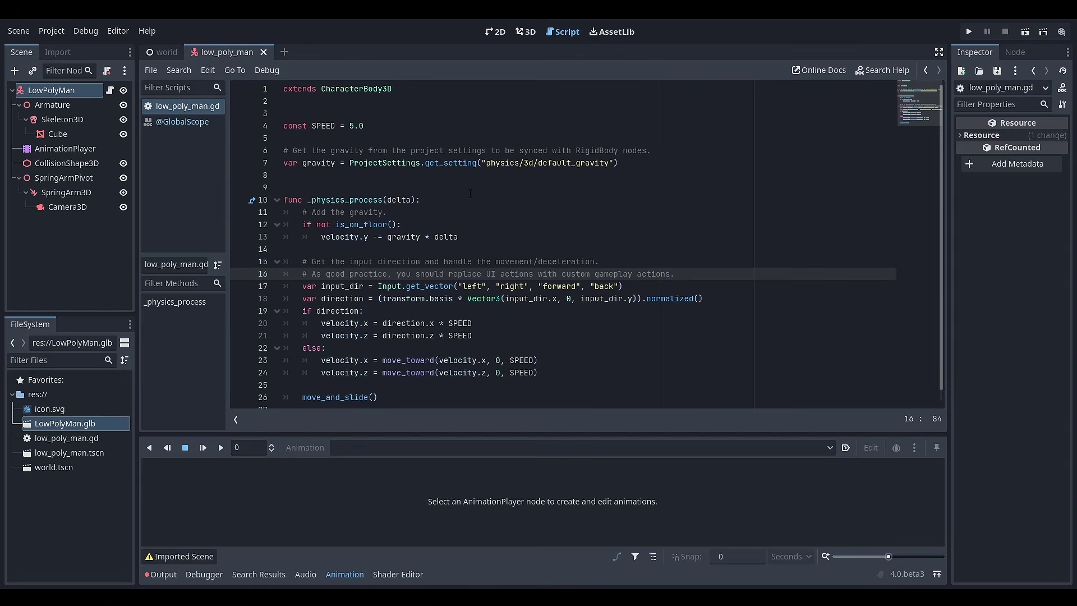
Insert a func _unhandled_input(event): declaration between the gravity variable and _physics_process.
{"action": "left_click", "coordinate": [414, 178]}
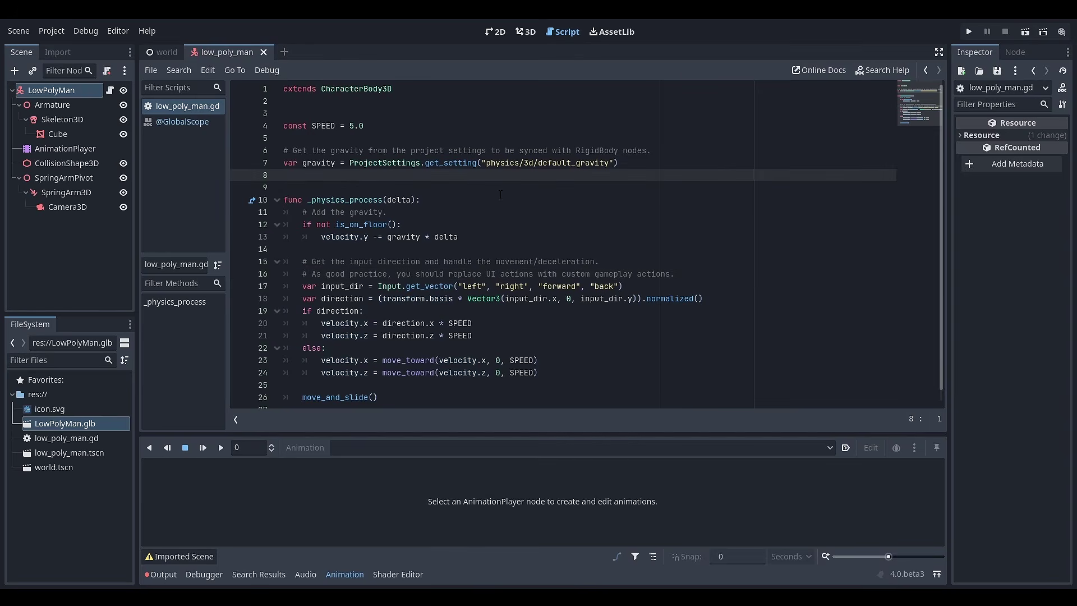
{"action": "key", "text": "Return"}
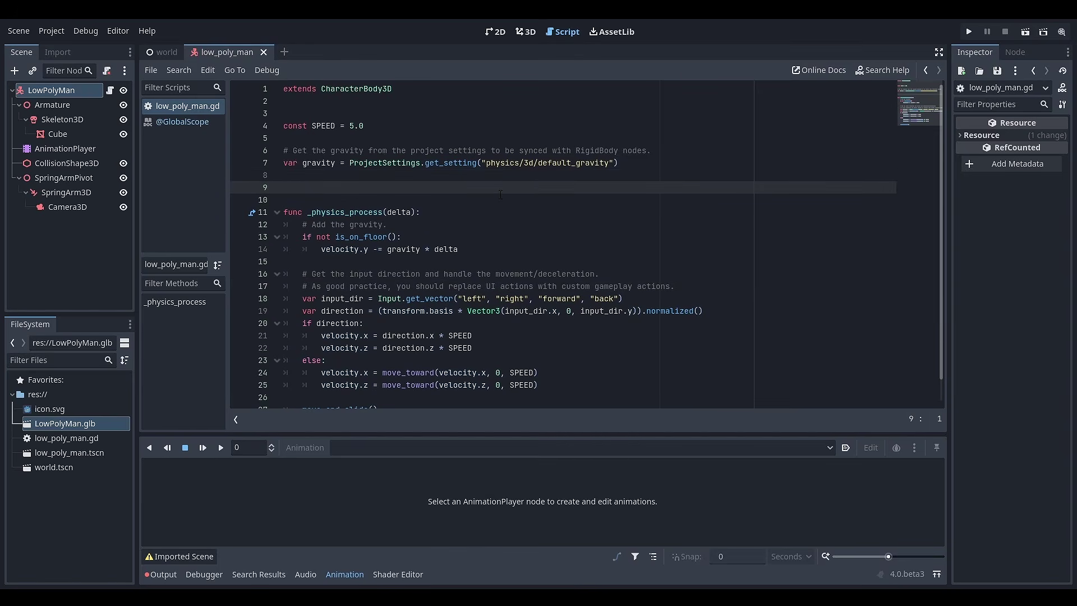
{"action": "type", "text": "func _un"}
{"action": "key", "text": "Return"}
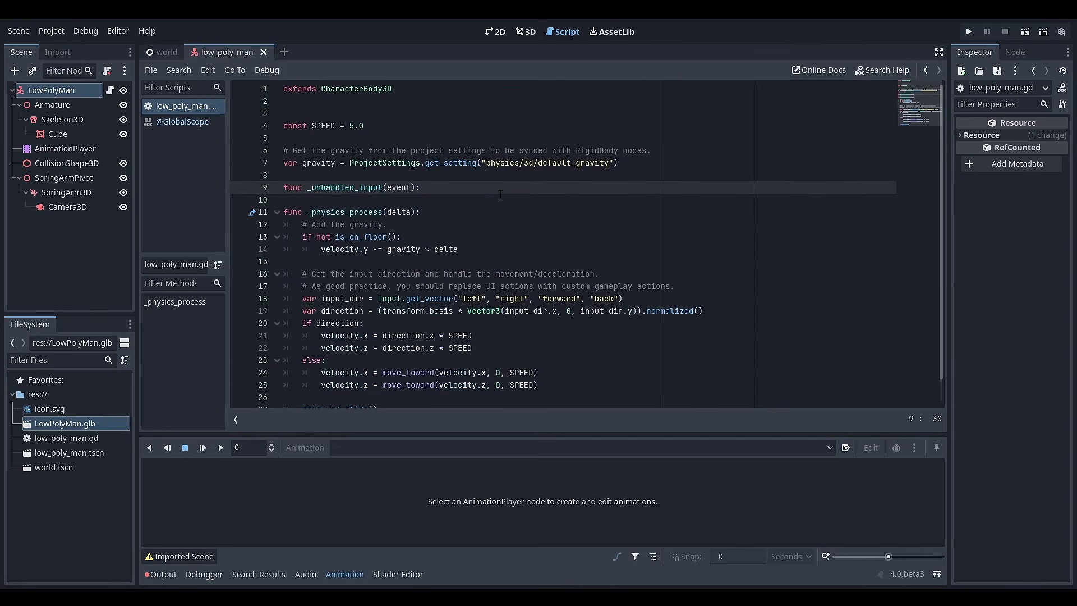
Make _unhandled_input call get_tree().quit() if Input.is_action_just_pressed("quit"), and save the script.
{"action": "key", "text": "Return"}
{"action": "type", "text": "if Input.is_a"}
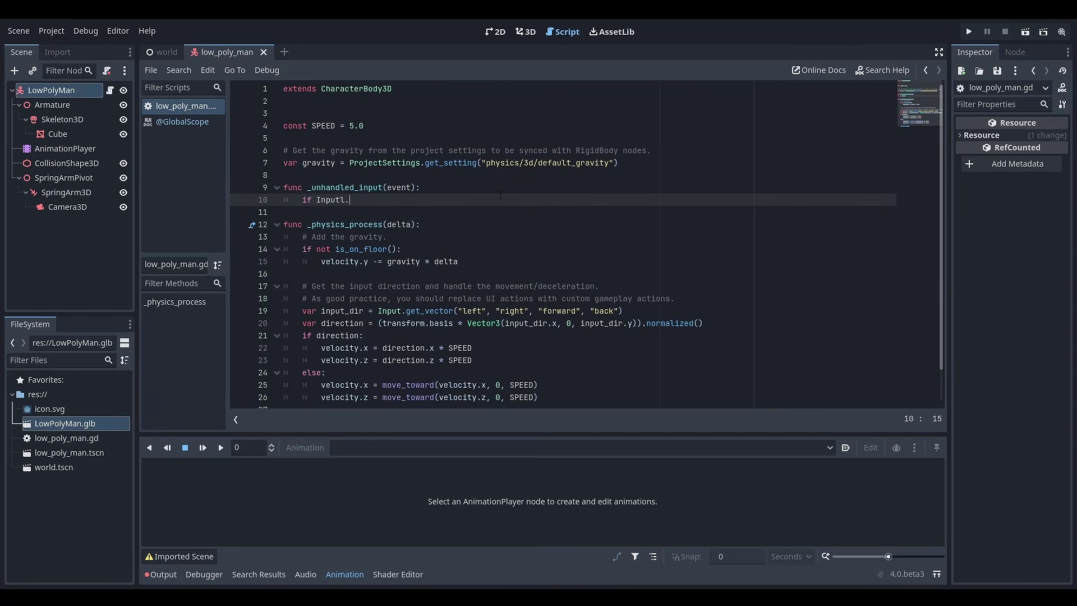
{"action": "type", "text": "c"}
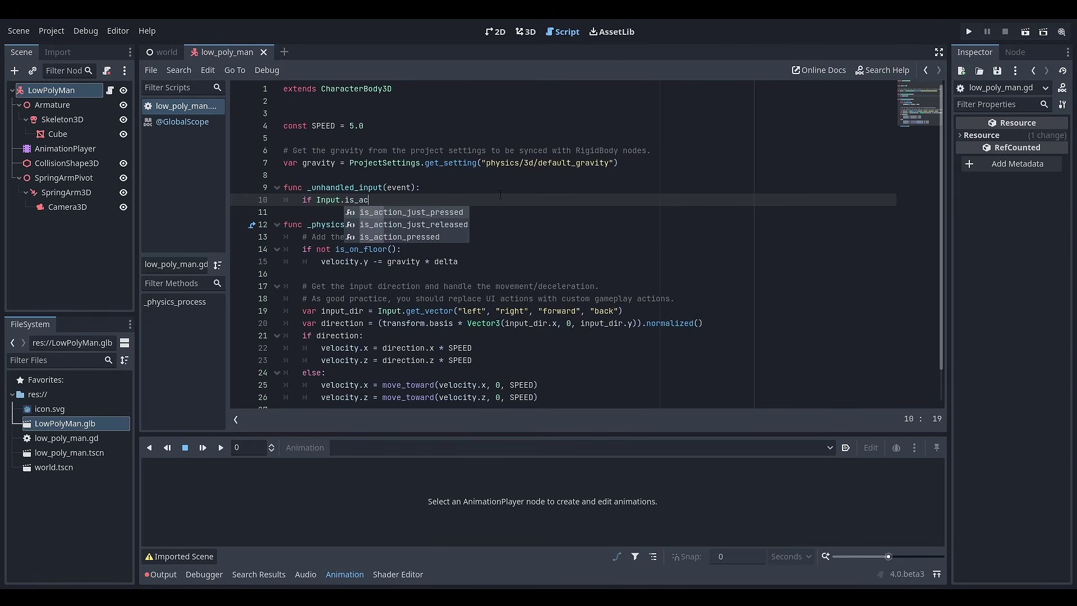
{"action": "key", "text": "Return"}
{"action": "type", "text": "qu"}
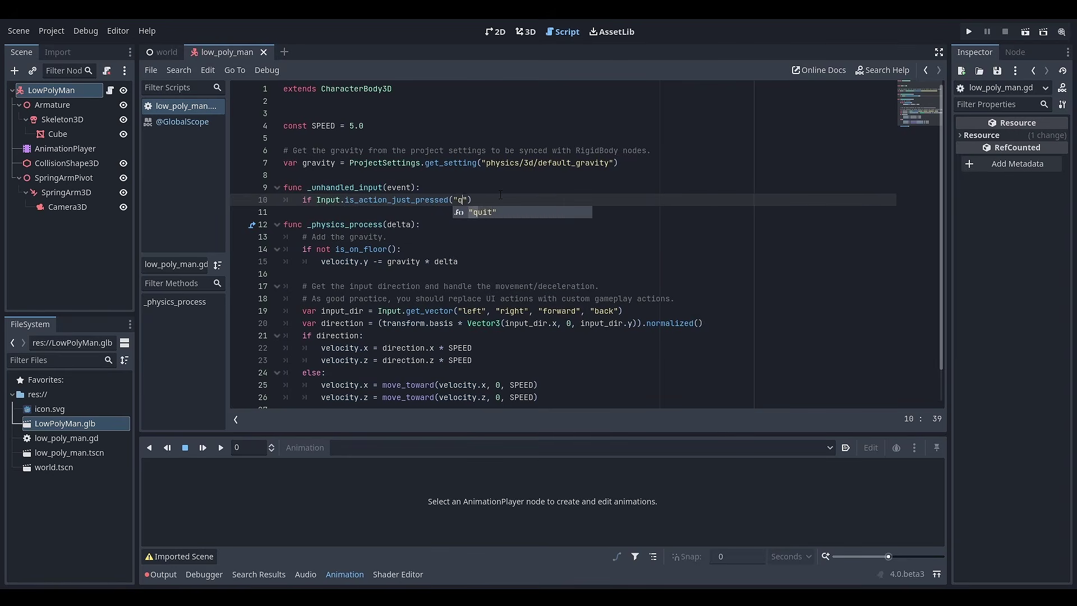
{"action": "key", "text": "Return"}
{"action": "type", "text": ":"}
{"action": "key", "text": "Return"}
{"action": "type", "text": "get_"}
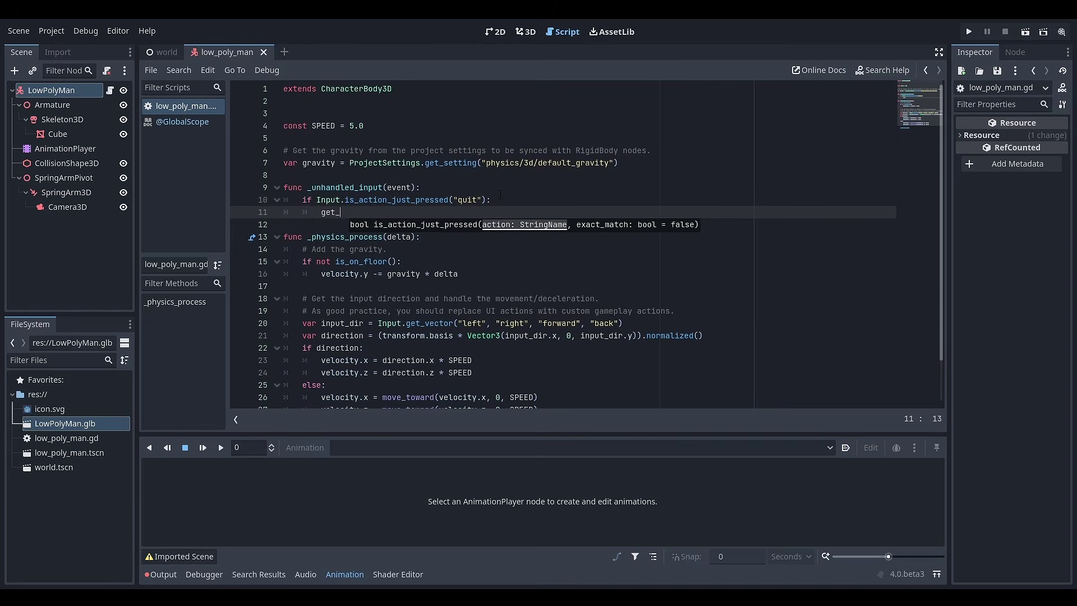
{"action": "type", "text": "tree().quit()"}
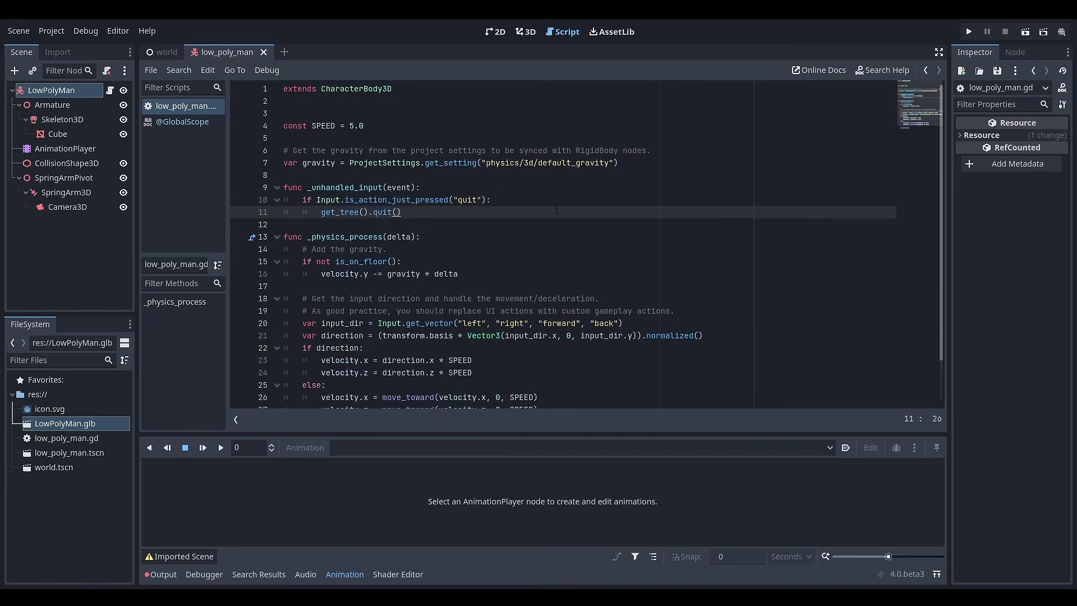
{"action": "key", "text": "ctrl+s"}
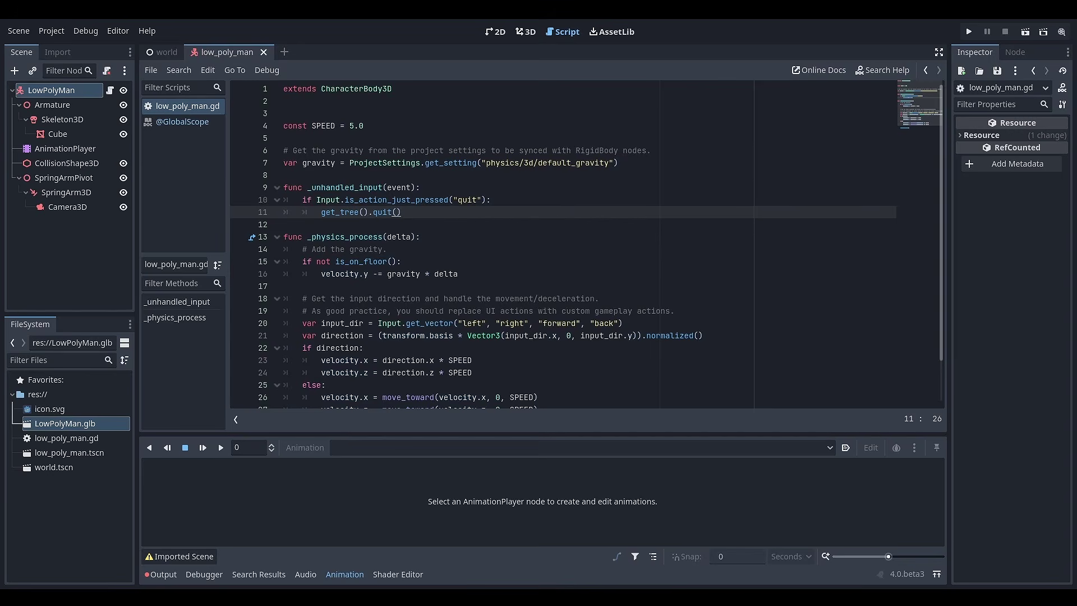
In the world scene's 3D view, instantiate low_poly_man.tscn as a child of the World node.
{"action": "left_click", "coordinate": [166, 53]}
{"action": "left_click", "coordinate": [526, 32]}
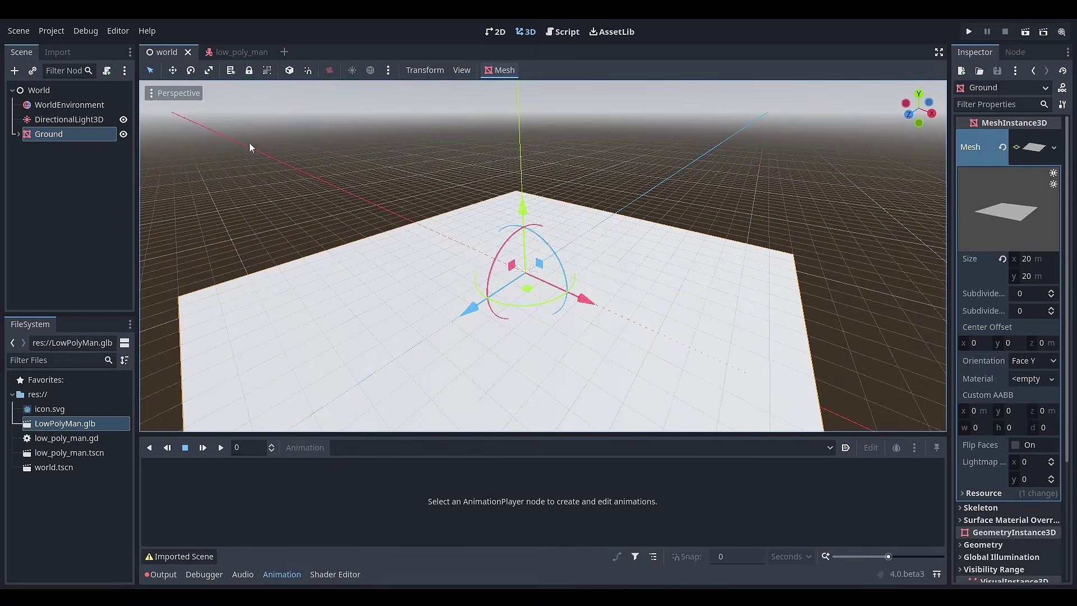
{"action": "left_click", "coordinate": [90, 90]}
{"action": "key", "text": "ctrl+shift+a"}
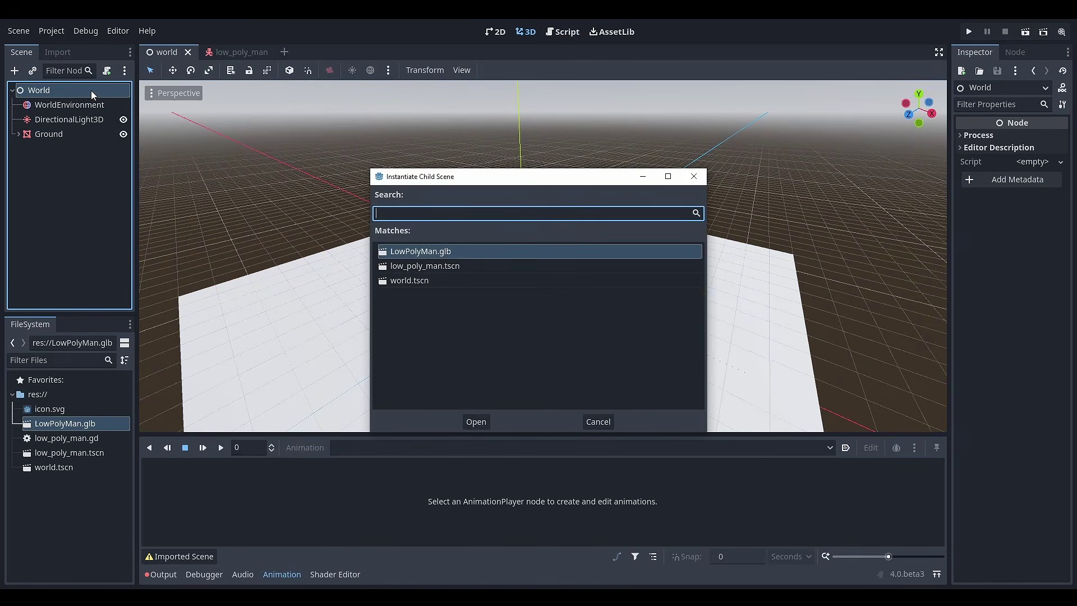
{"action": "double_click", "coordinate": [448, 266]}
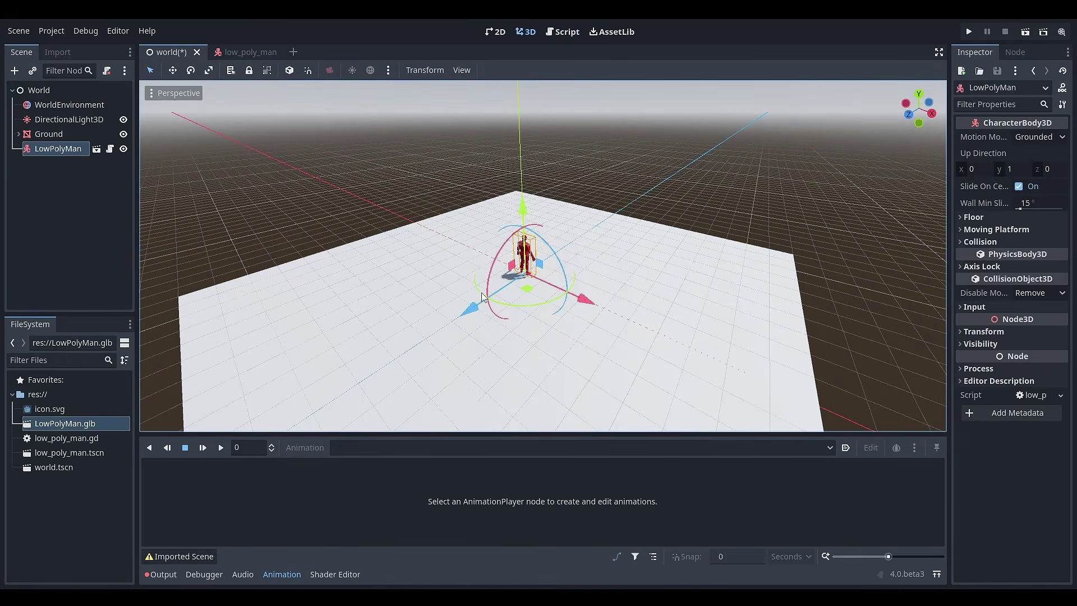
Run the project with the current world scene set as the main scene.
{"action": "middle_click_drag", "start_coordinate": [583, 293], "coordinate": [601, 233]}
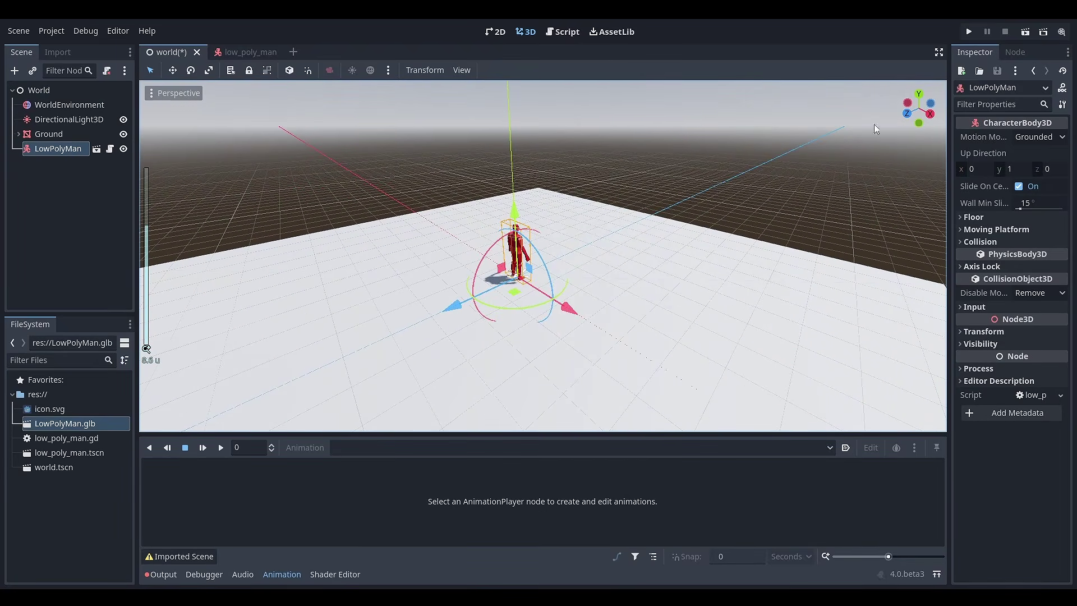
{"action": "left_click", "coordinate": [971, 32]}
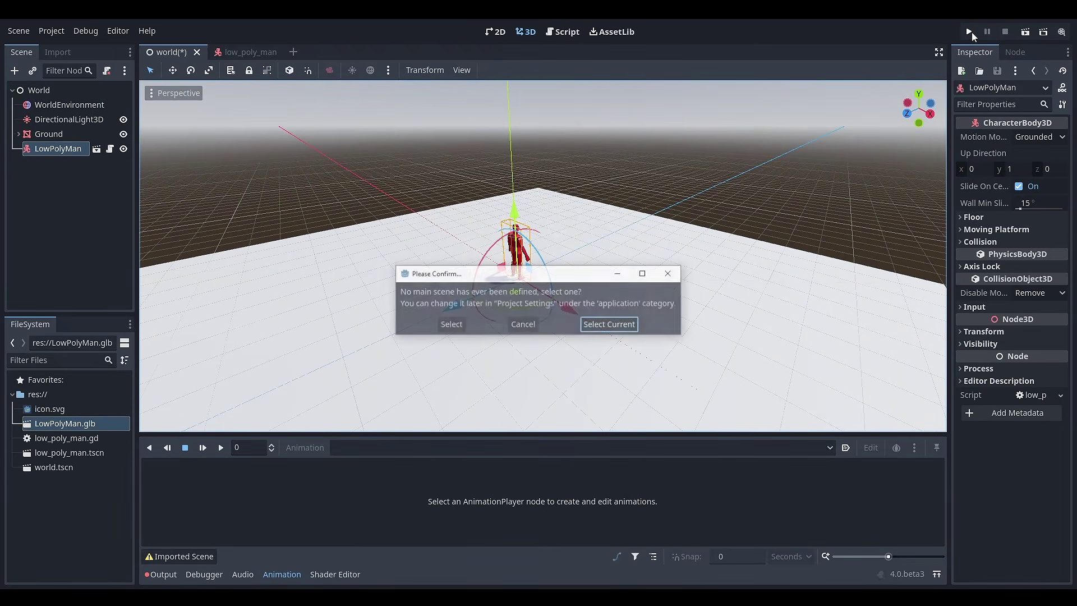
{"action": "left_click", "coordinate": [627, 324]}
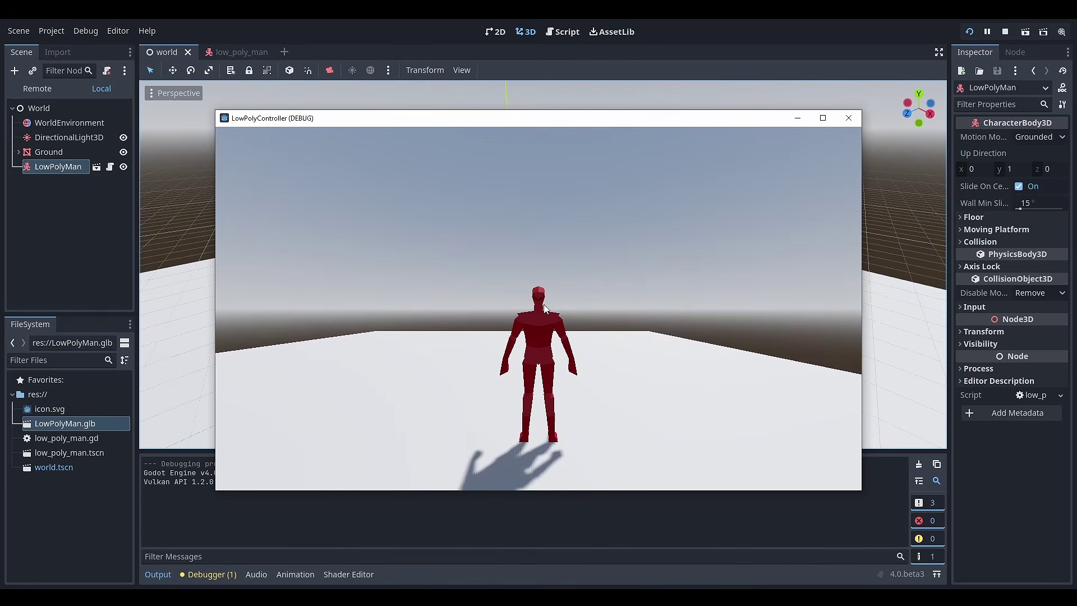
Close the running game window and open the script attached to LowPolyMan in the low_poly_man scene.
{"action": "left_click", "coordinate": [854, 119]}
{"action": "left_click", "coordinate": [241, 52]}
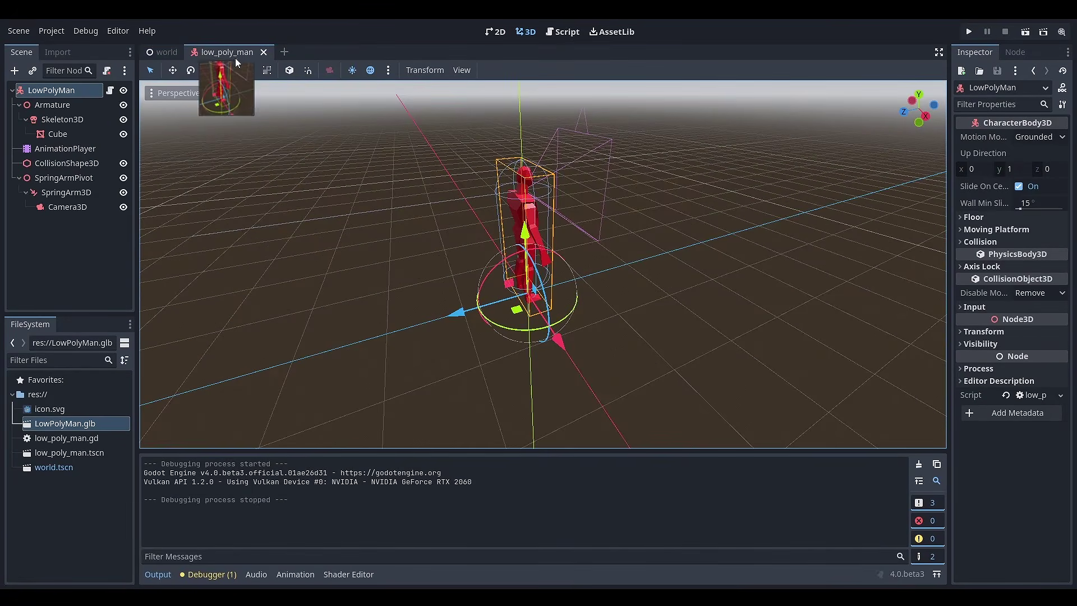
{"action": "left_click", "coordinate": [111, 90]}
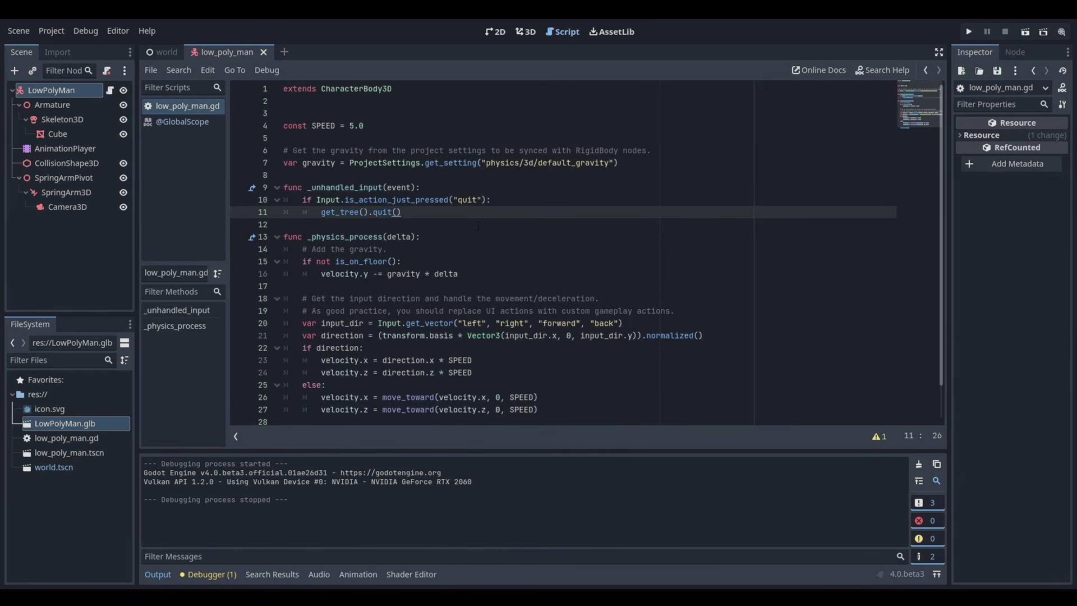
Insert a func _ready(): declaration between the gravity variable and _unhandled_input.
{"action": "left_click", "coordinate": [371, 176]}
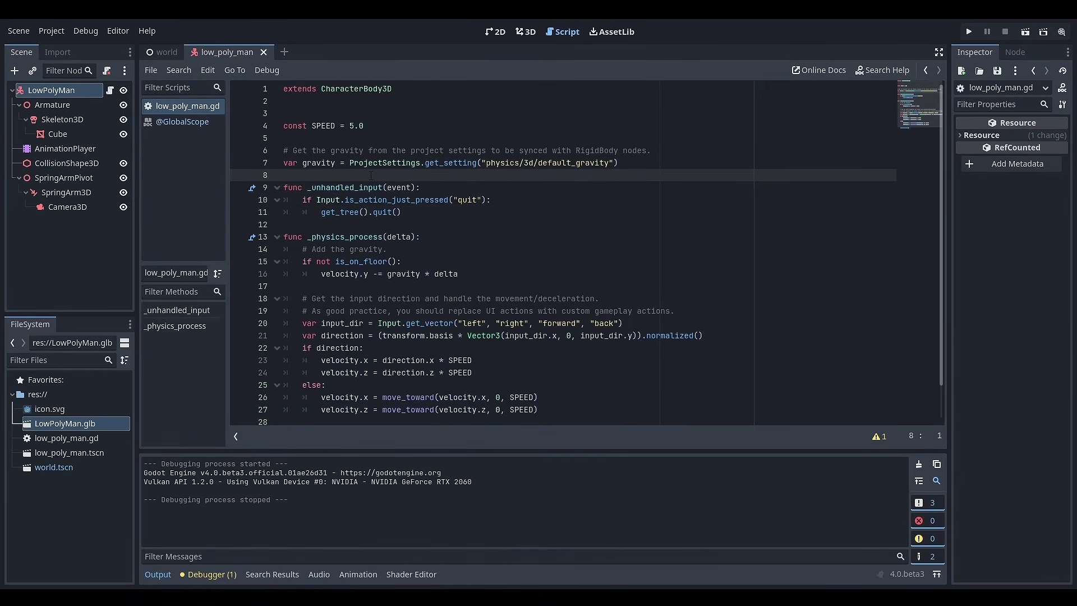
{"action": "key", "text": "Return"}
{"action": "key", "text": "Return"}
{"action": "key", "text": "Up"}
{"action": "type", "text": "func _rea"}
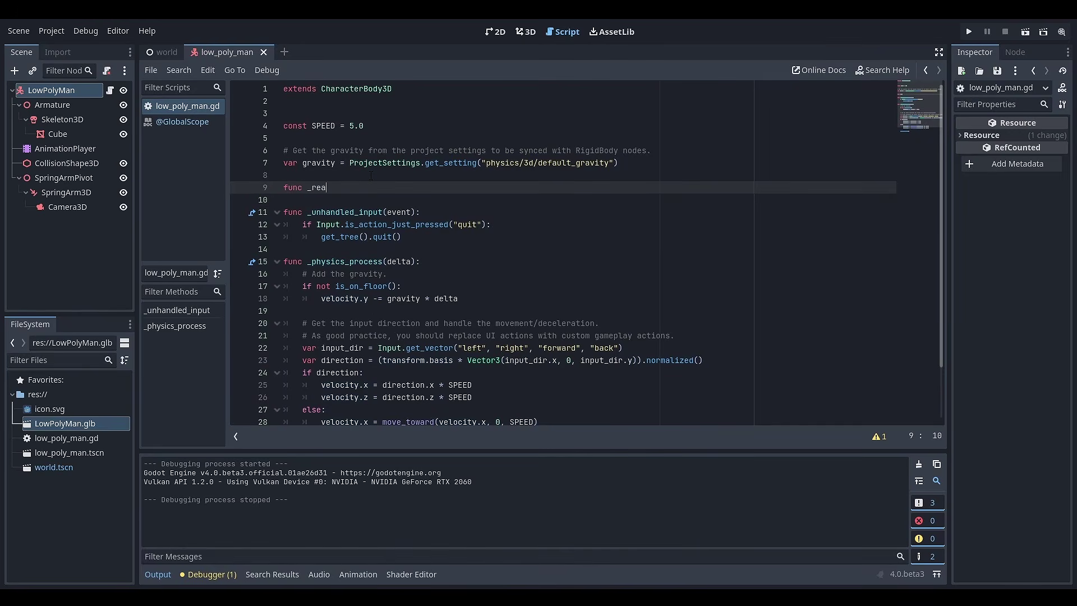
{"action": "key", "text": "Return"}
{"action": "key", "text": "Return"}
Make _ready call Input.set_mouse_mode(Input.MOUSE_MODE_CAPTURED).
{"action": "type", "text": "I"}
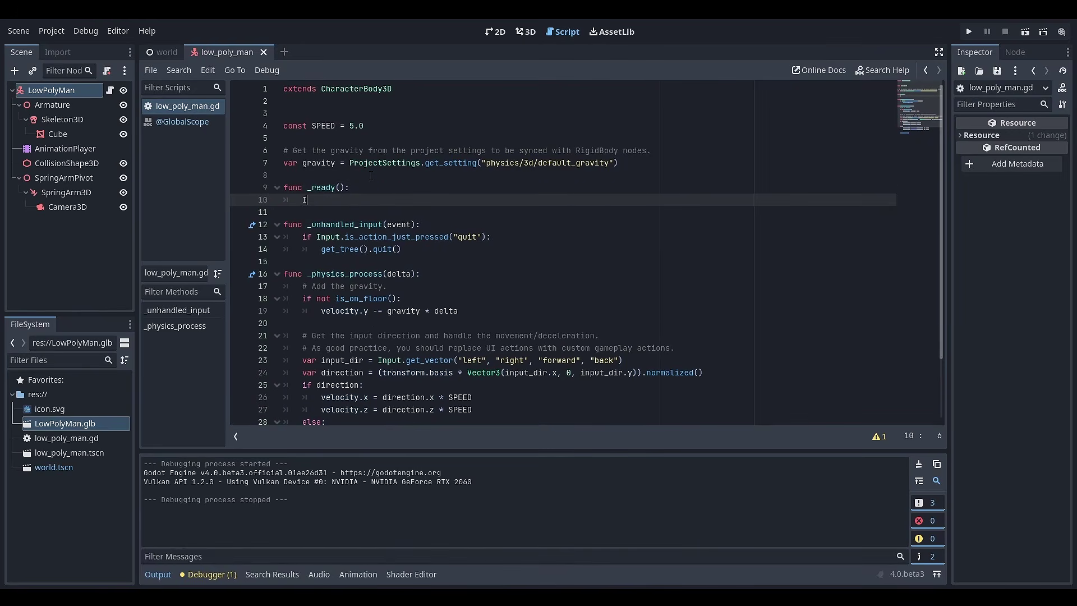
{"action": "type", "text": "nput.set_mous"}
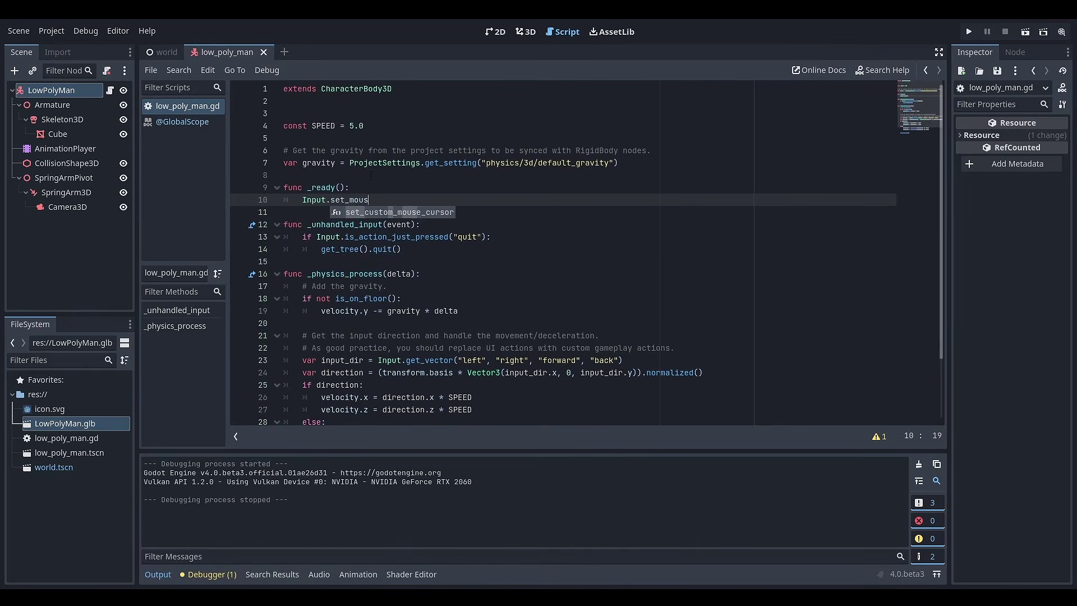
{"action": "type", "text": "e_mode("}
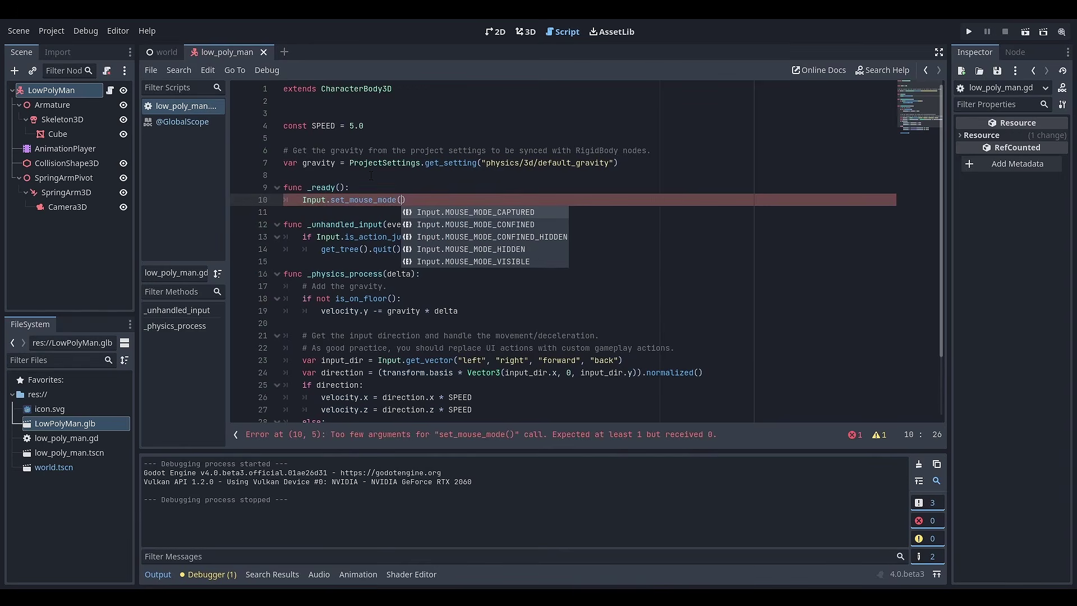
{"action": "key", "text": "Return"}
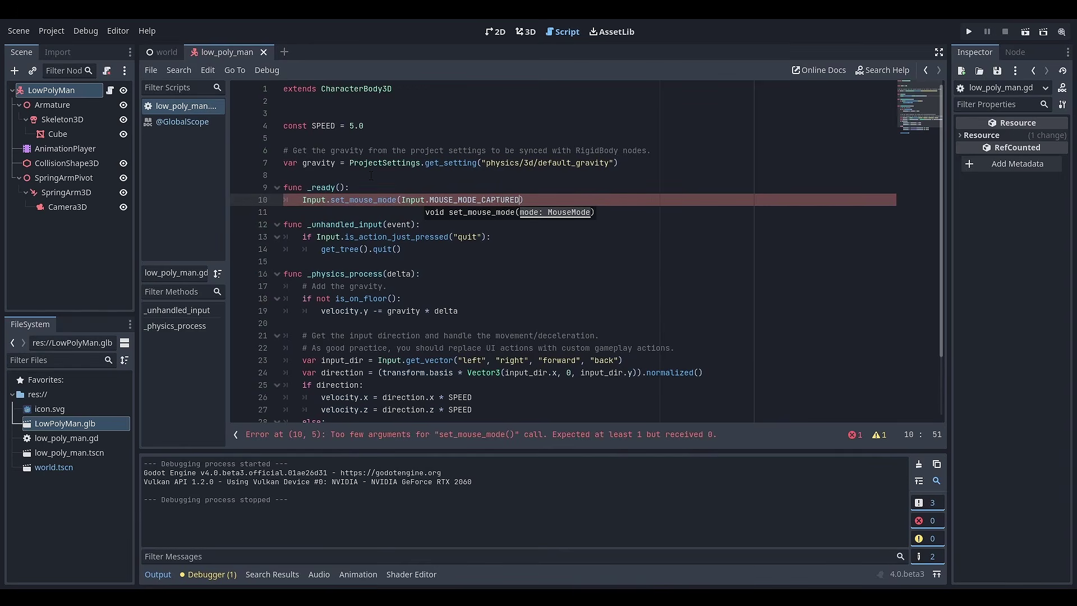
Add indented blank lines below get_tree().quit(), aligned with the function body of _unhandled_input.
{"action": "left_click", "coordinate": [442, 251]}
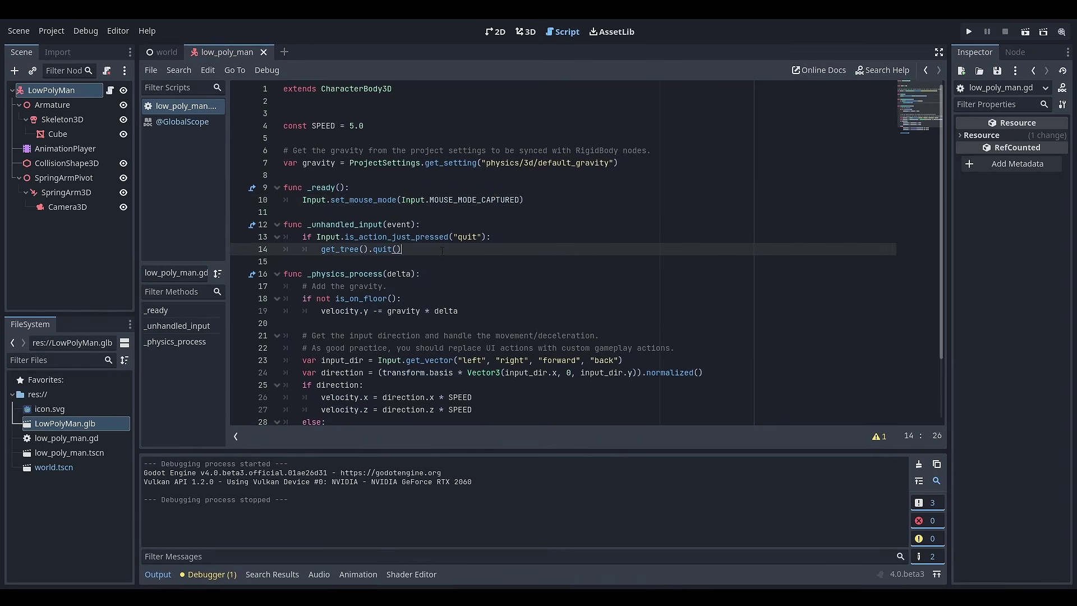
{"action": "key", "text": "Return"}
{"action": "key", "text": "BackSpace"}
{"action": "key", "text": "Return"}
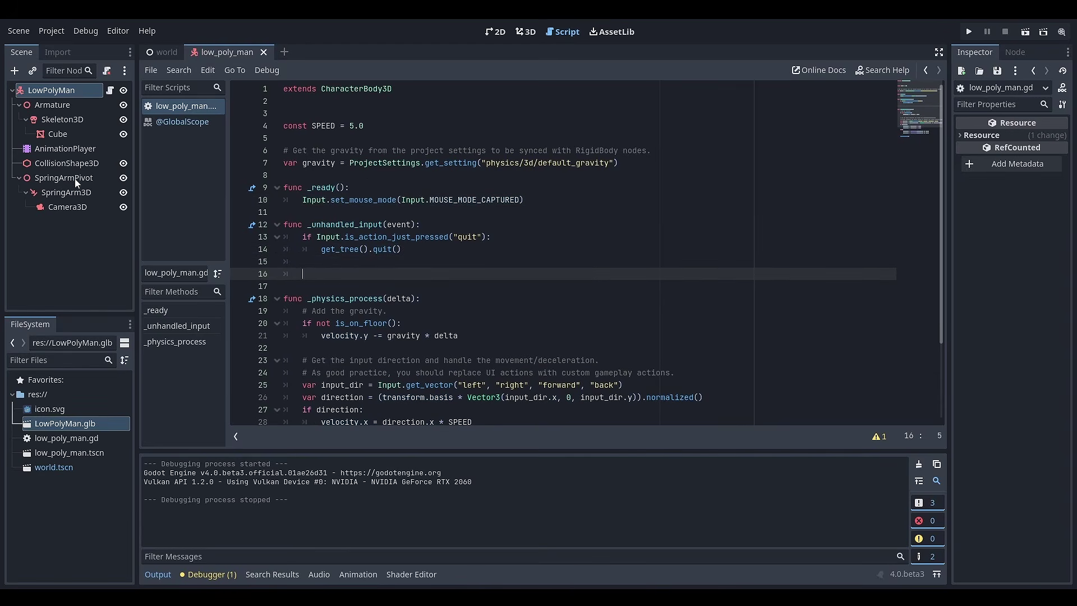
{"action": "left_click", "coordinate": [324, 112]}
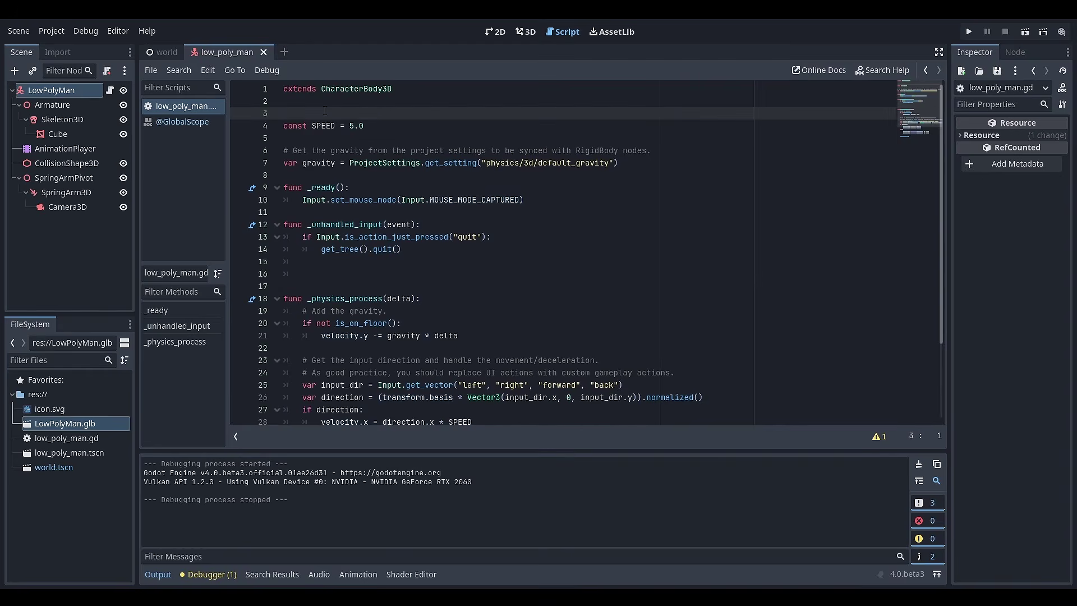
{"action": "key", "text": "Return"}
{"action": "key", "text": "Up"}
{"action": "type", "text": "@onready "}
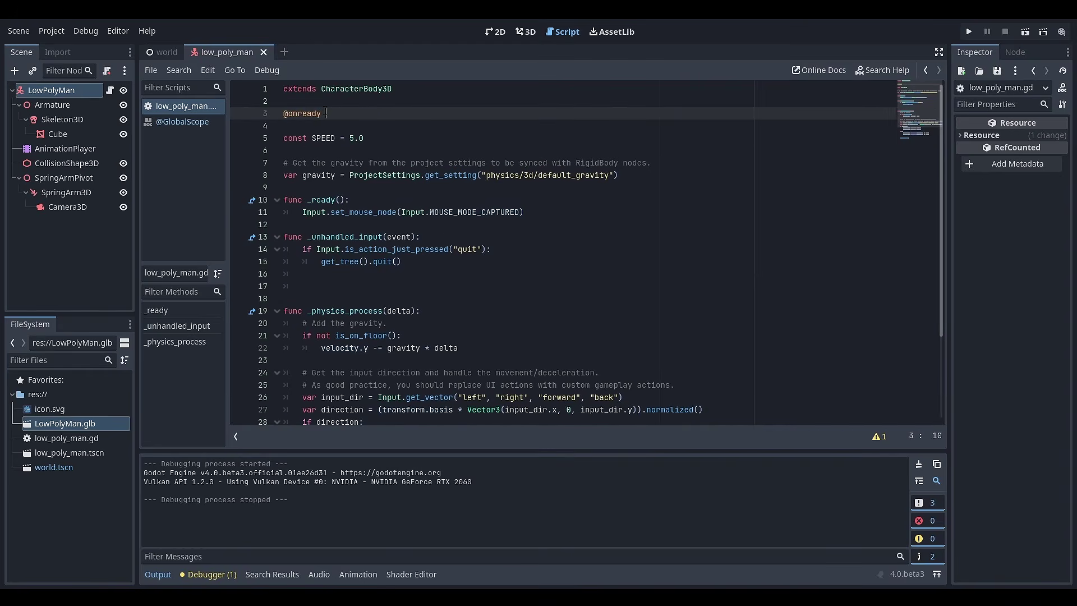
{"action": "type", "text": "var spring_arm_pivot = $S"}
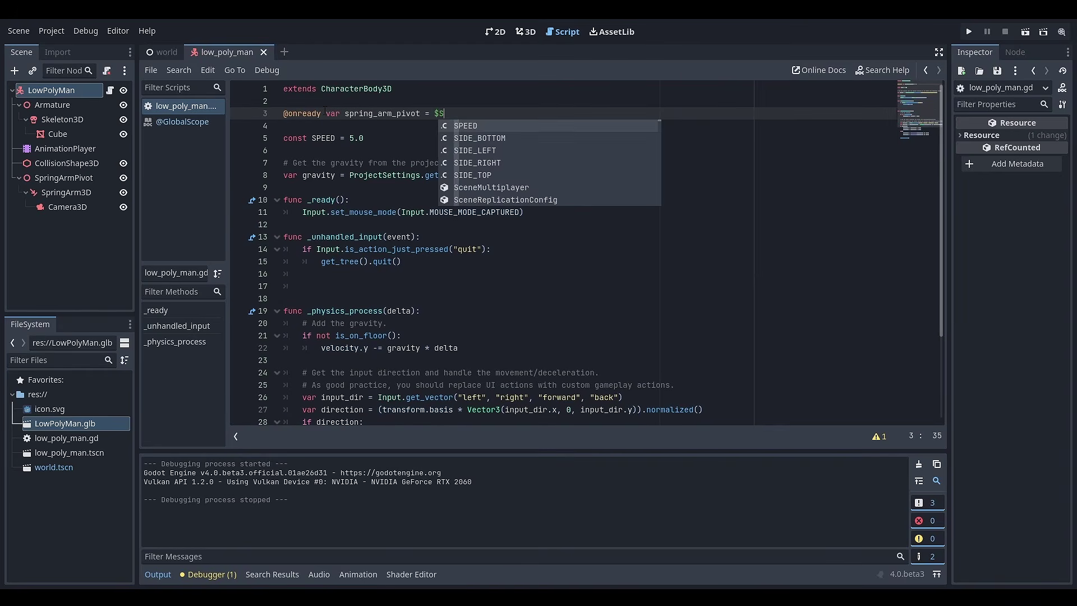
{"action": "type", "text": "p"}
{"action": "key", "text": "Return"}
{"action": "key", "text": "Return"}
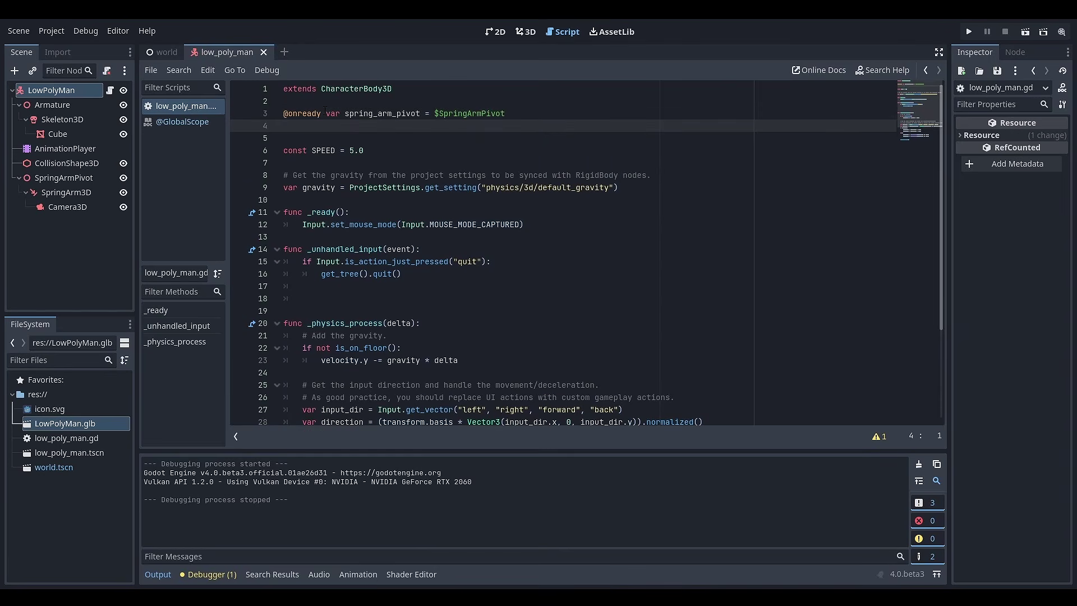
{"action": "type", "text": "@onready var spring_arm = $Spring"}
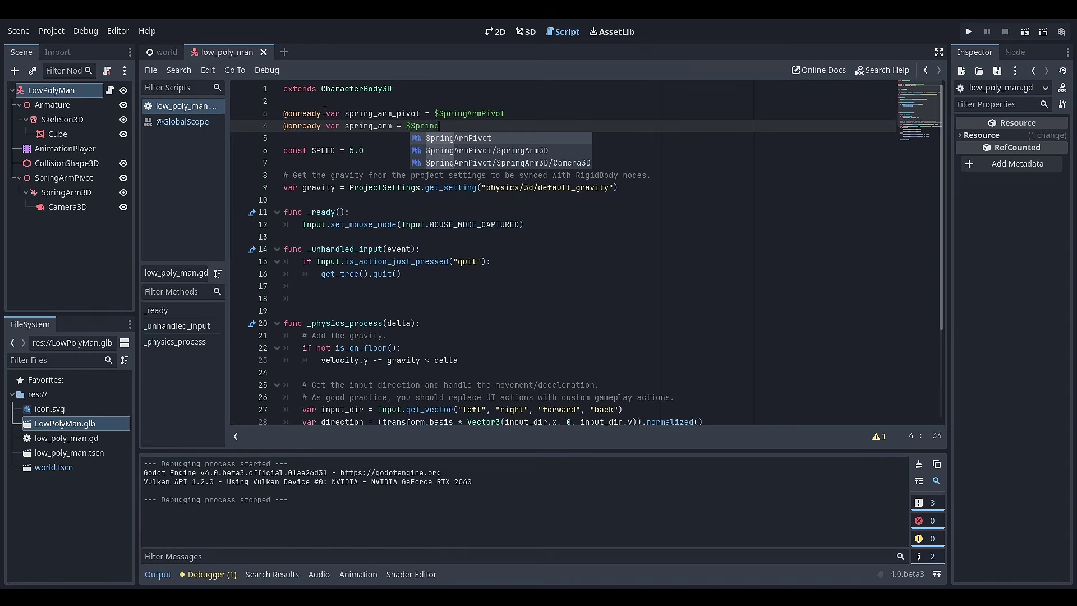
{"action": "key", "text": "Down"}
{"action": "key", "text": "Return"}
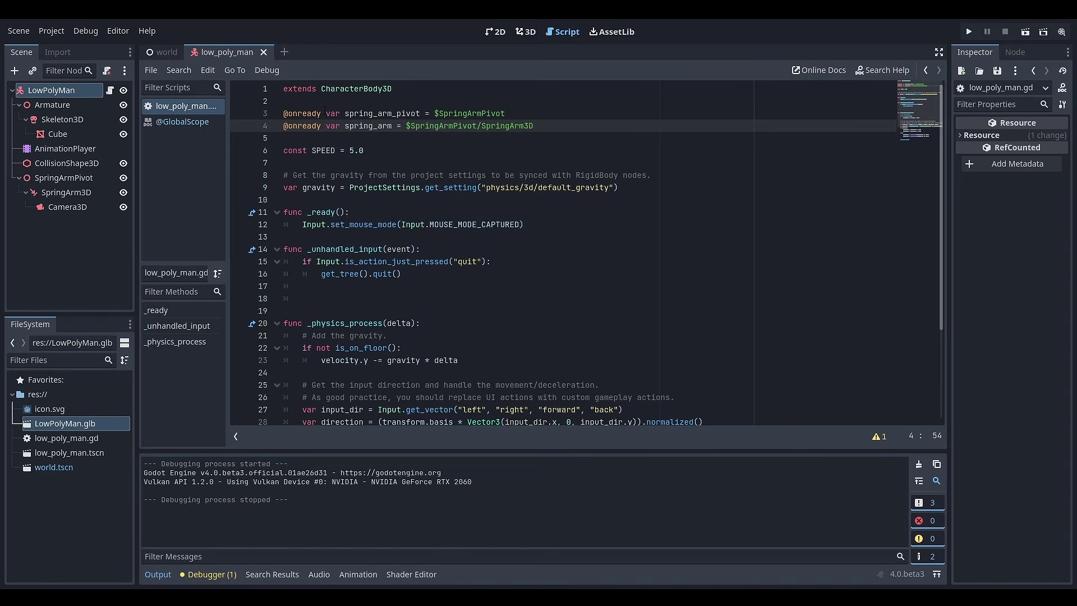
Add the condition if event is InputEventMouseMotion: at the end of _unhandled_input.
{"action": "left_click", "coordinate": [386, 299]}
{"action": "type", "text": "if "}
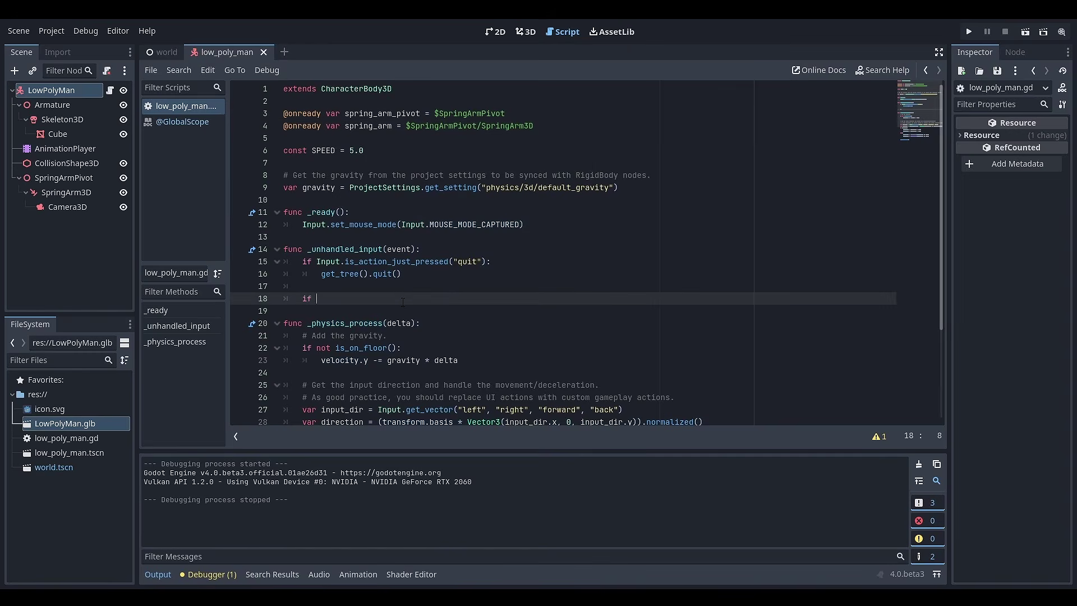
{"action": "type", "text": "event is I"}
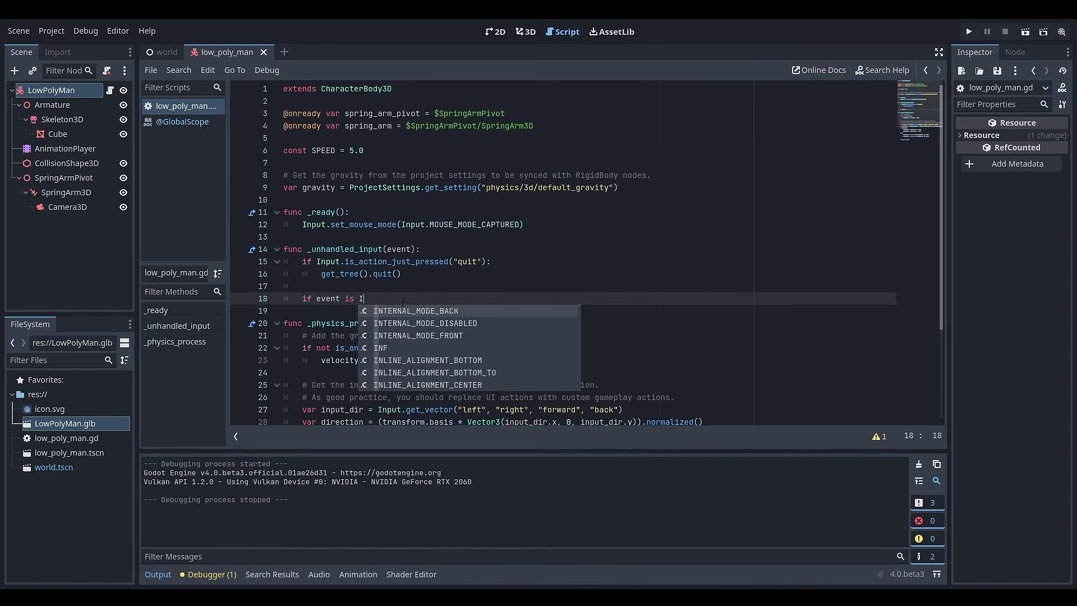
{"action": "type", "text": "nputEventMo"}
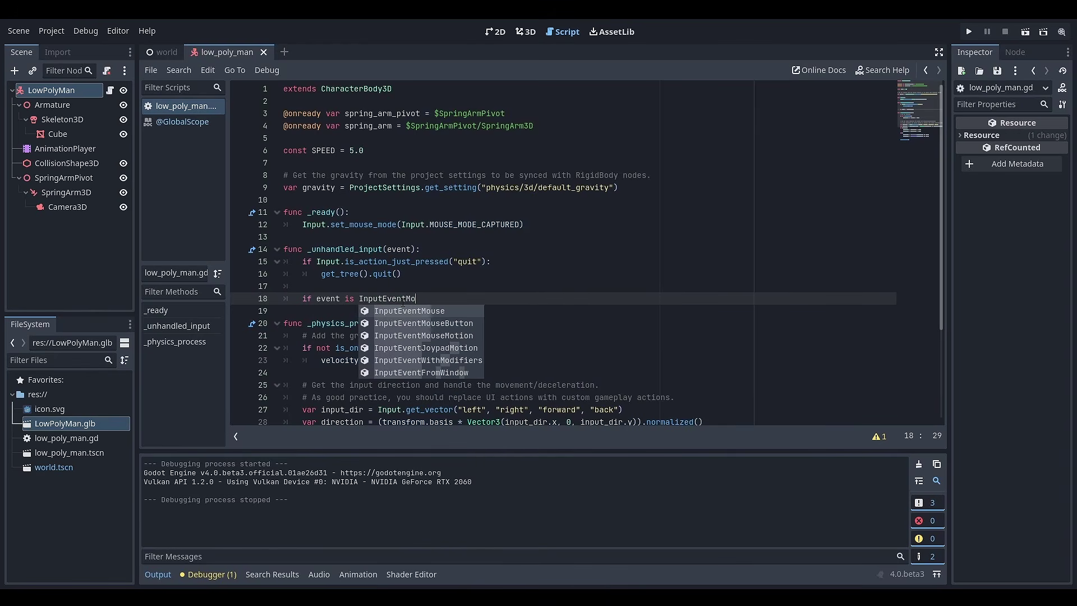
{"action": "key", "text": "Down"}
{"action": "key", "text": "Down"}
{"action": "key", "text": "Return"}
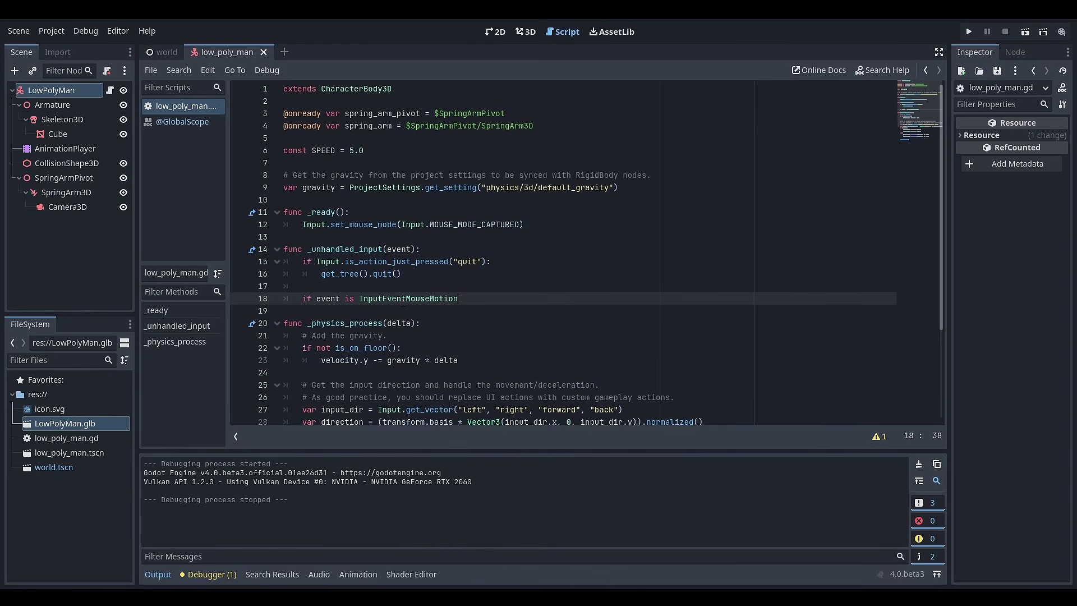
{"action": "type", "text": ":"}
{"action": "key", "text": "Return"}
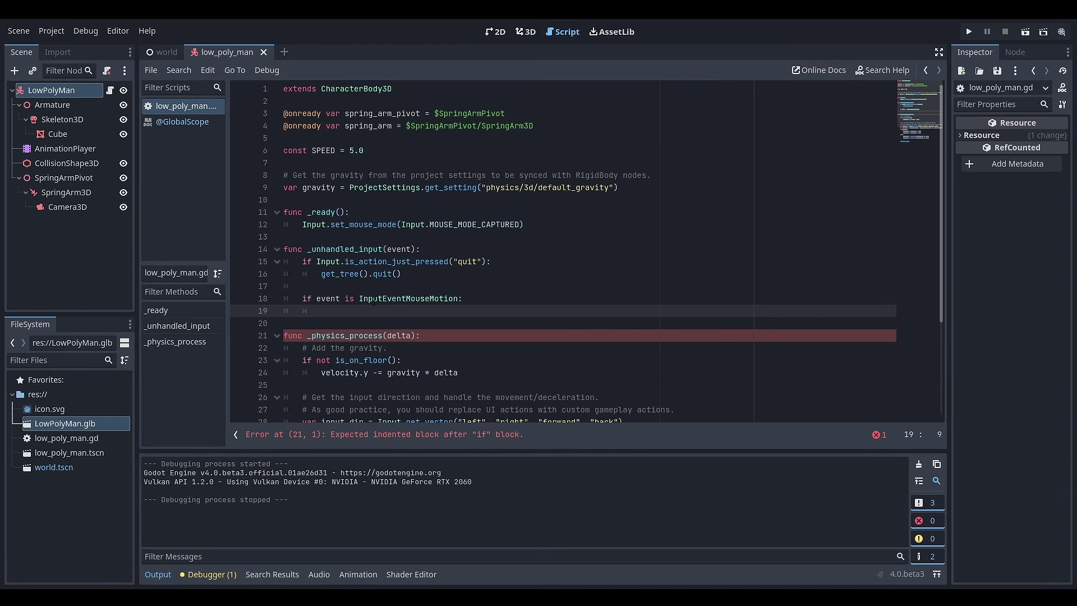
Inside the mouse-motion condition, add spring_arm_pivot.rotate_y(-event.relative.x * .005).
{"action": "type", "text": "spring_a"}
{"action": "key", "text": "Down"}
{"action": "key", "text": "Return"}
{"action": "type", "text": ".rotate_y(-event"}
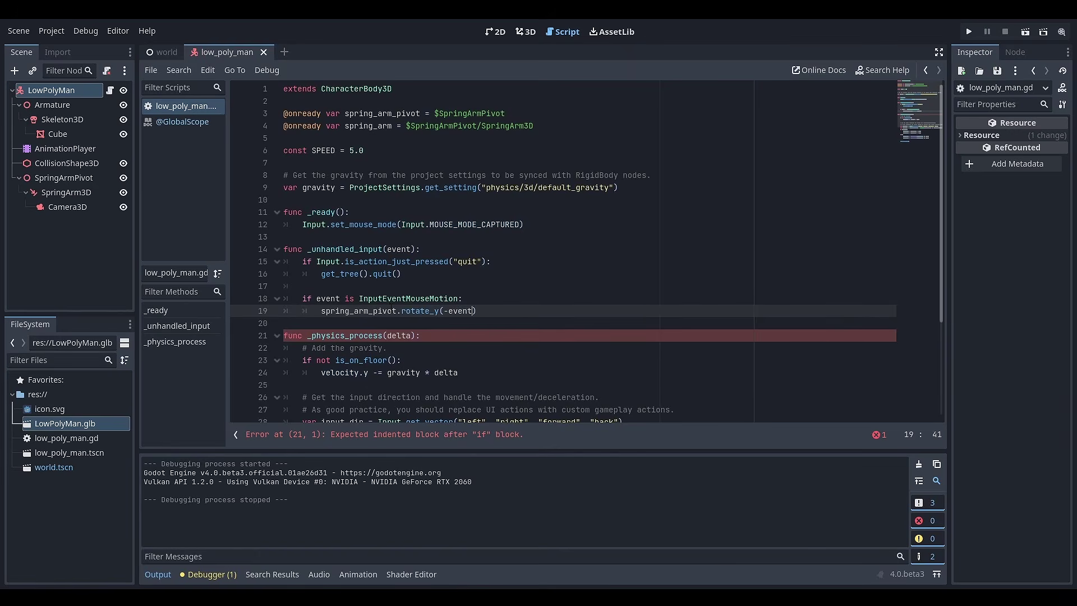
{"action": "type", "text": ".x."}
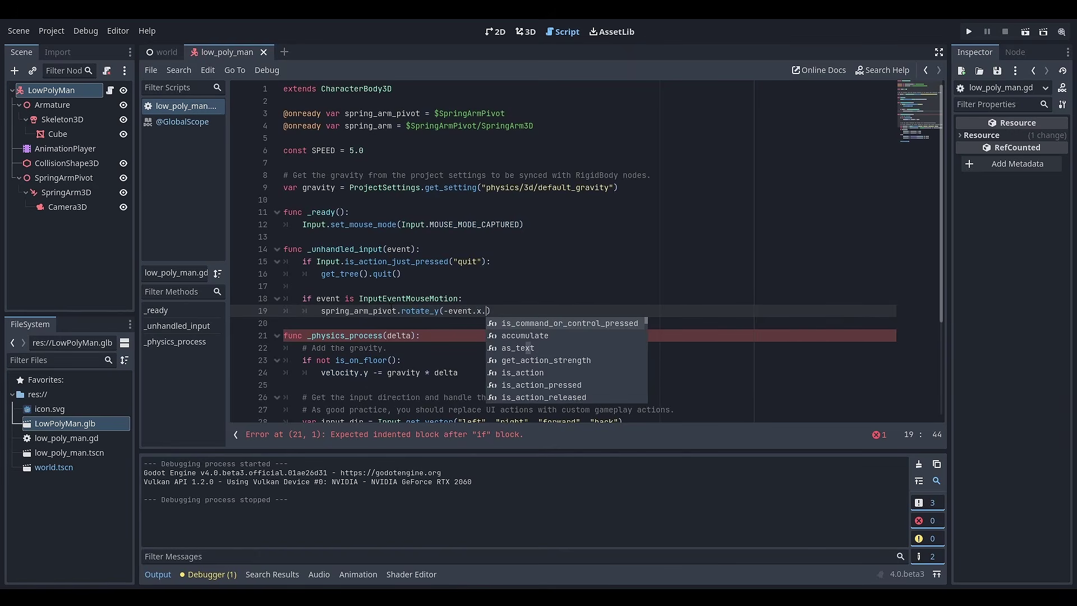
{"action": "key", "text": "BackSpace"}
{"action": "key", "text": "BackSpace"}
{"action": "type", "text": "relative.x "}
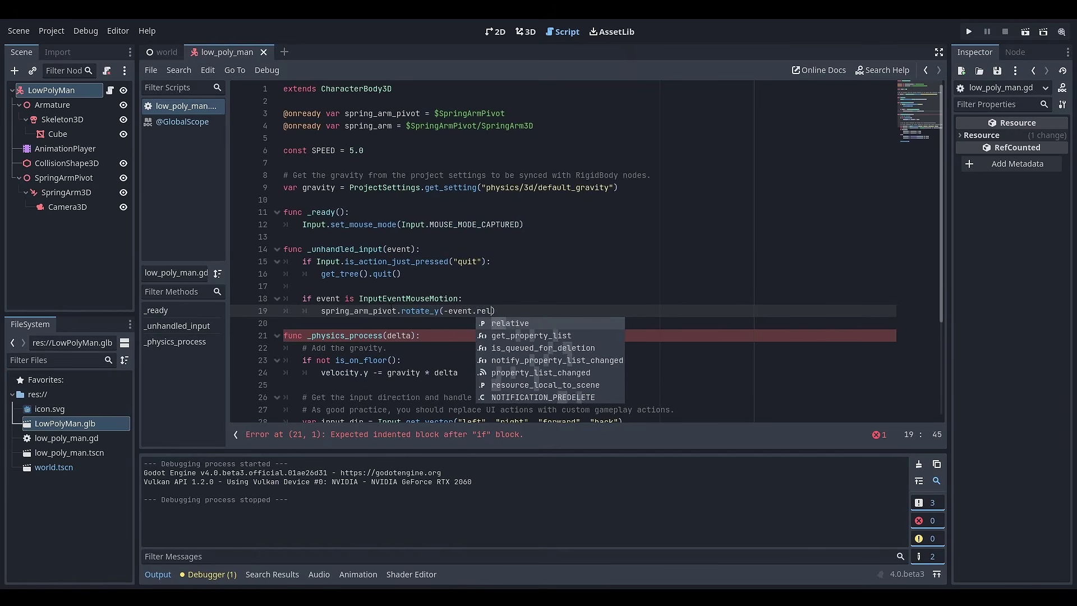
{"action": "type", "text": "* .00"}
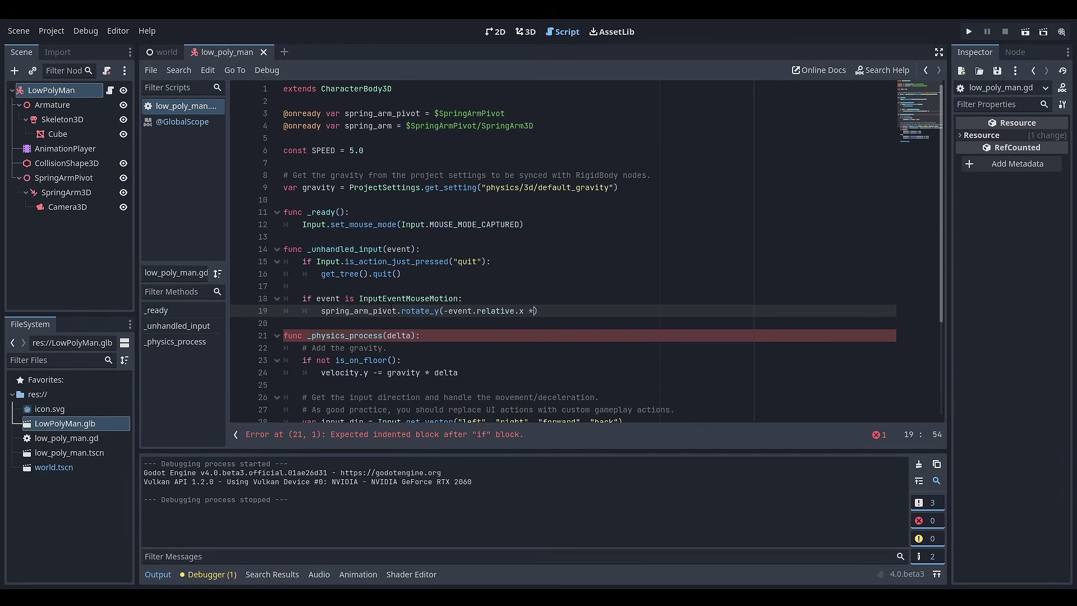
{"action": "type", "text": "5)"}
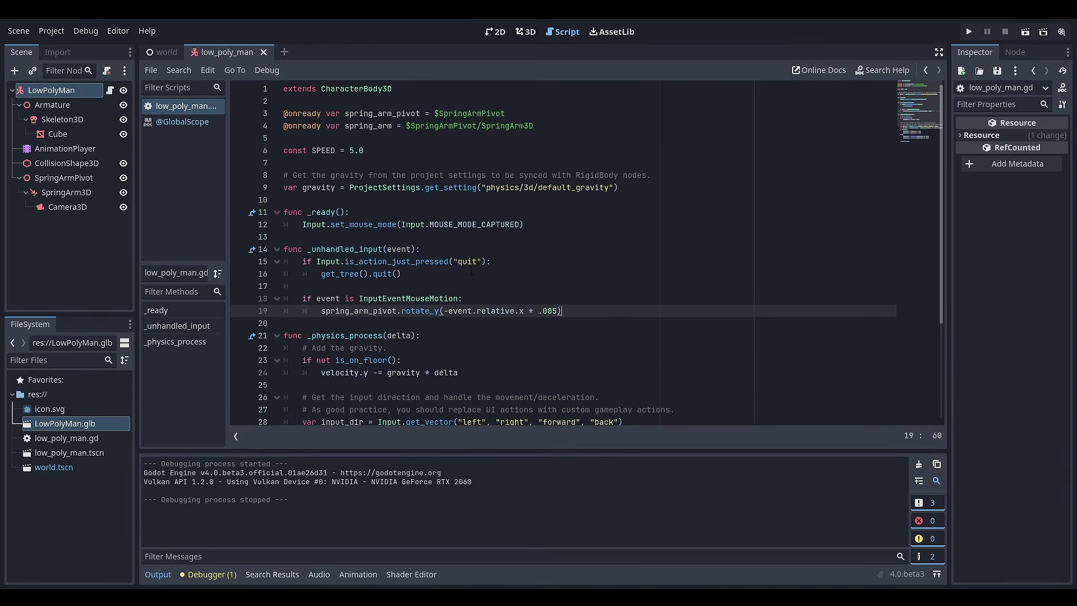
Add spring_arm.rotate_x(-event.relative.y * .005) below the pivot rotation line.
{"action": "key", "text": "Return"}
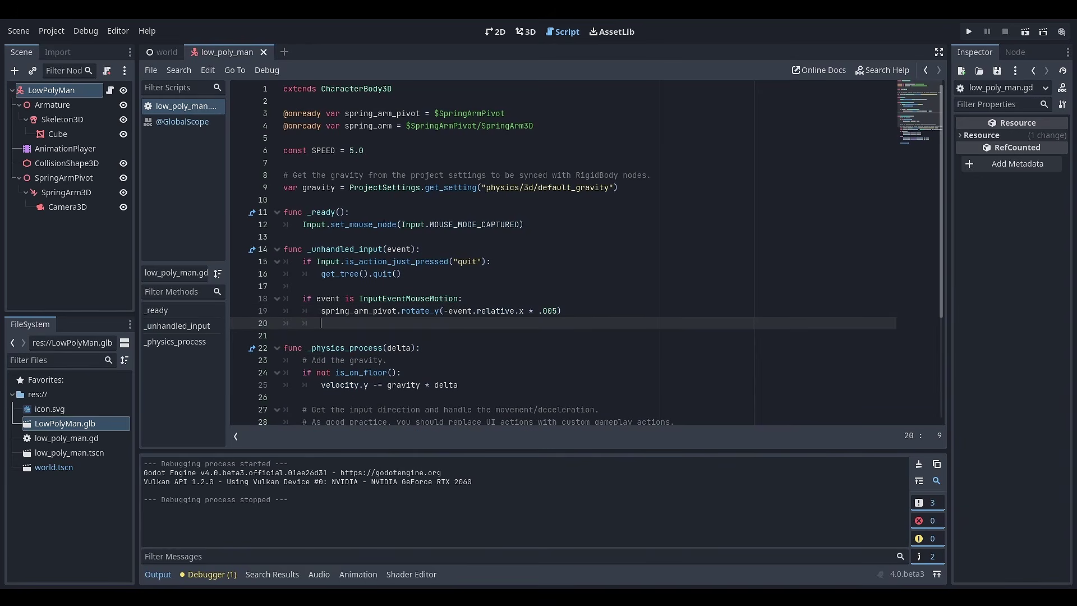
{"action": "type", "text": "spring_arm.rota"}
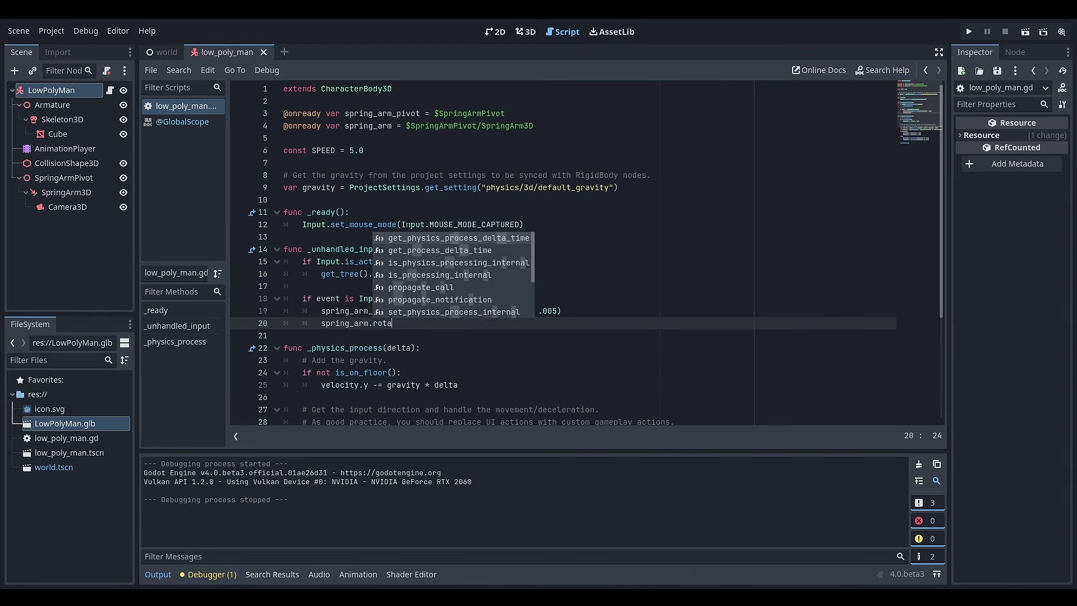
{"action": "type", "text": "te_x(-event.rela"}
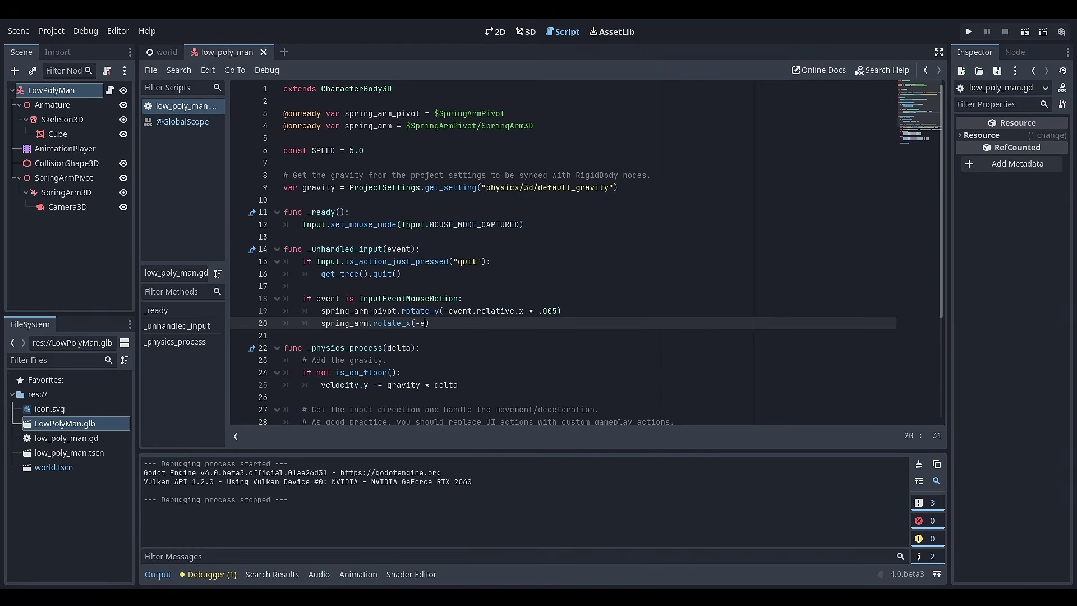
{"action": "type", "text": "tive.y "}
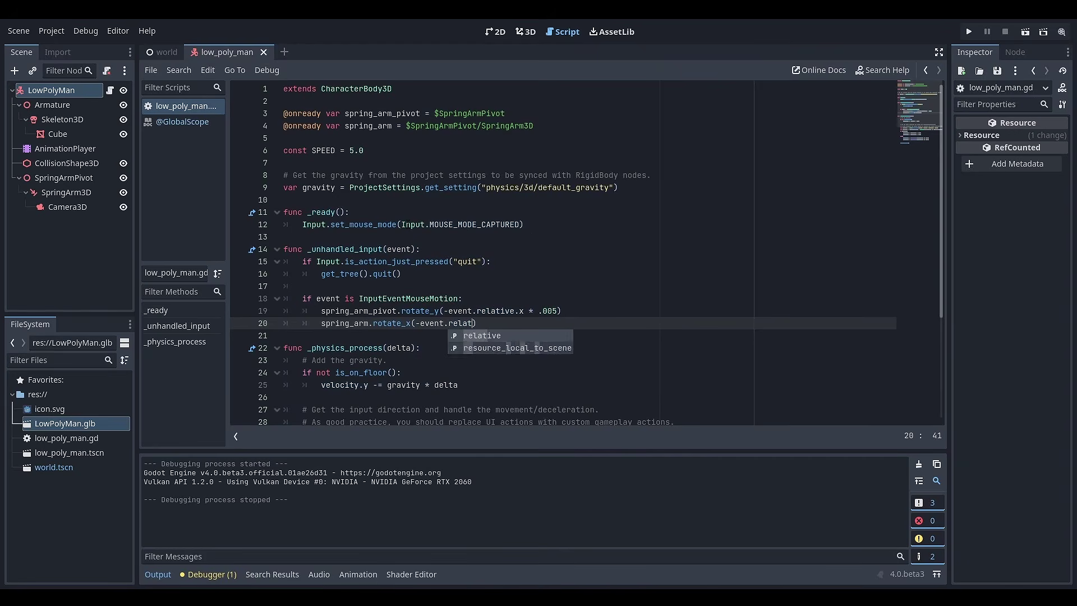
{"action": "type", "text": "* .005)"}
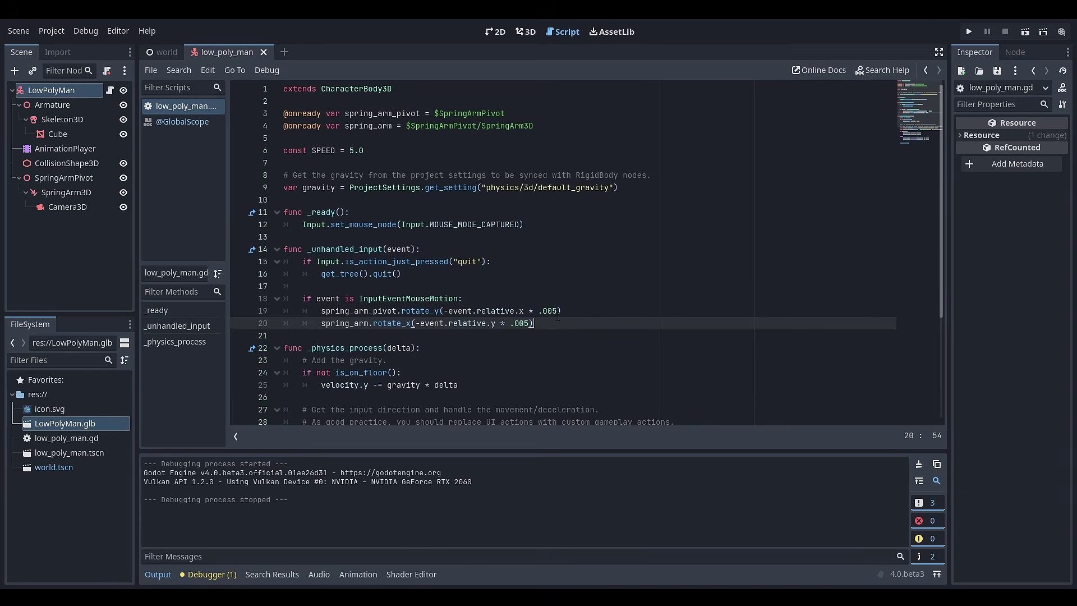
Add spring_arm.rotation.x = clamp(spring_arm.rotation.x, -PI/4, PI/4) below the spring_arm.rotate_x line.
{"action": "key", "text": "Return"}
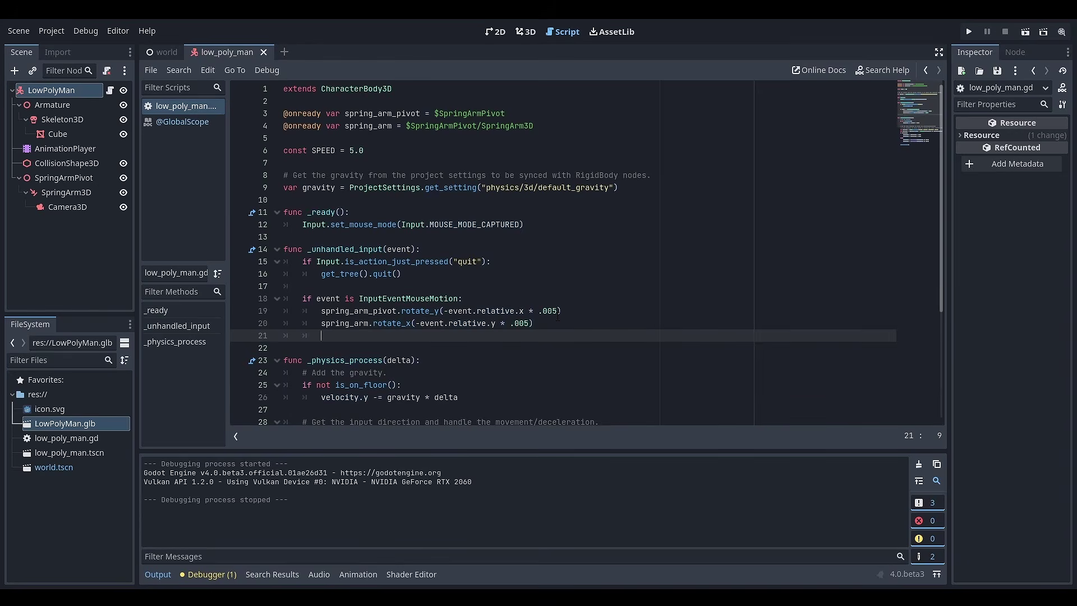
{"action": "type", "text": "spring"}
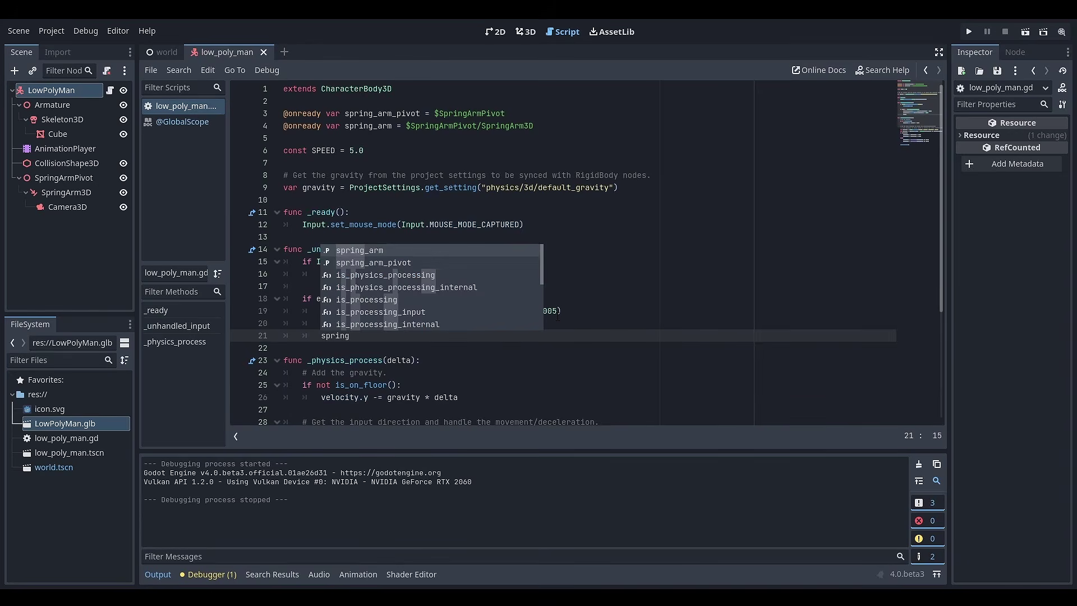
{"action": "type", "text": "_arm.rotation."}
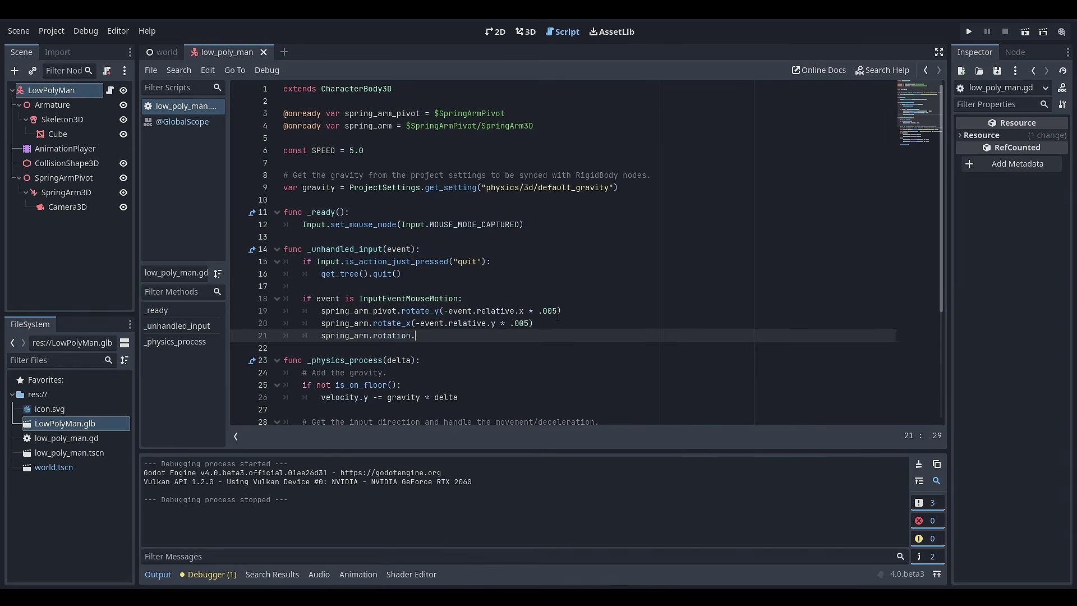
{"action": "type", "text": "x = clamp("}
{"action": "left_click_drag", "start_coordinate": [322, 335], "coordinate": [421, 335]}
{"action": "key", "text": "ctrl+c"}
{"action": "key", "text": "End"}
{"action": "key", "text": "Left"}
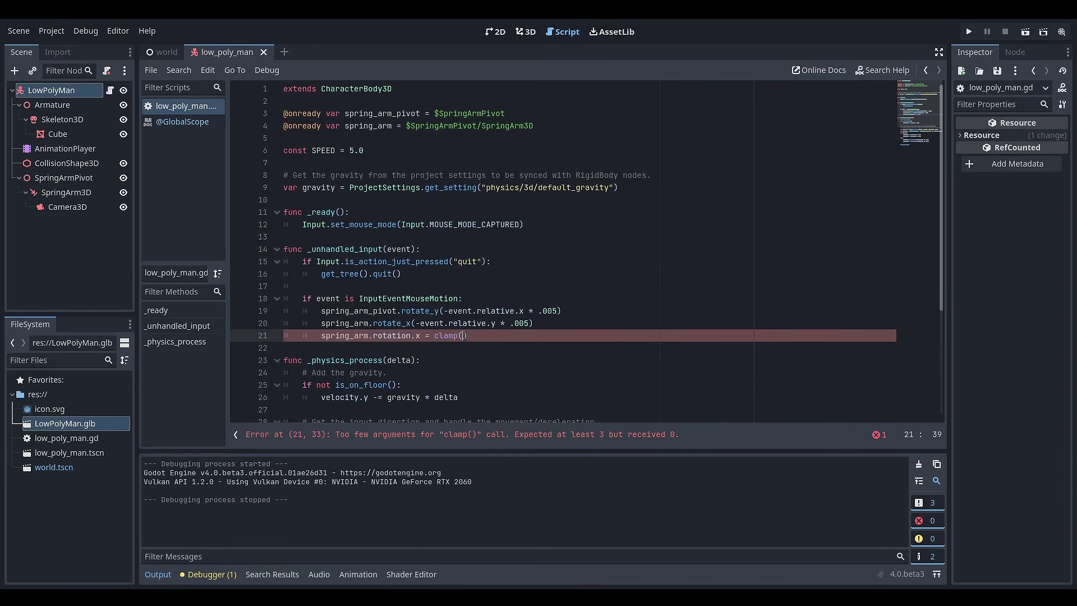
{"action": "key", "text": "ctrl+v"}
{"action": "type", "text": ", -"}
{"action": "type", "text": "PI/4, PI"}
{"action": "type", "text": "/4"}
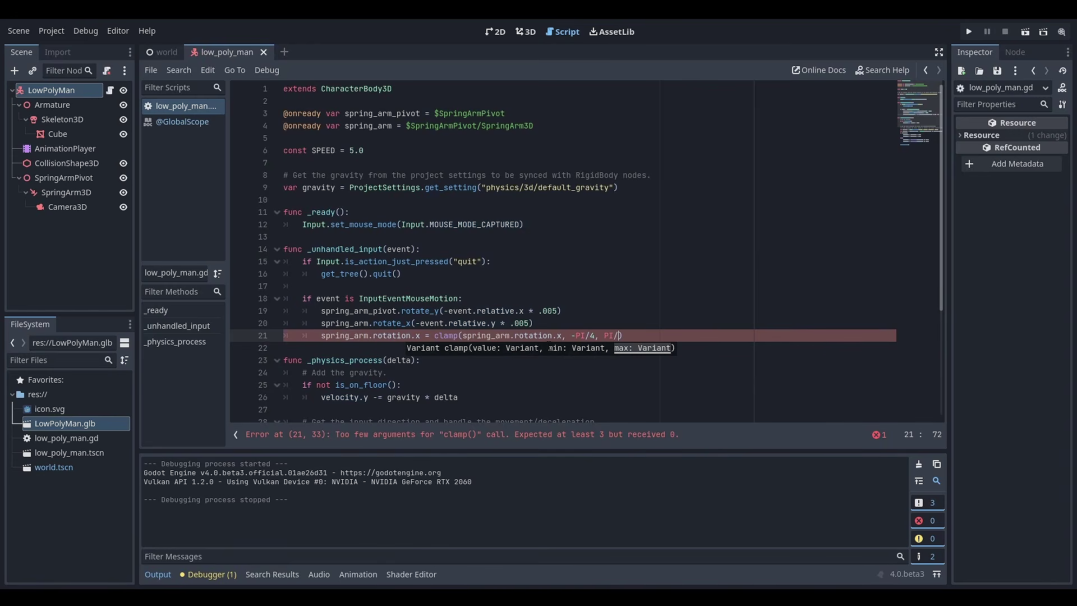
{"action": "left_click", "coordinate": [587, 299]}
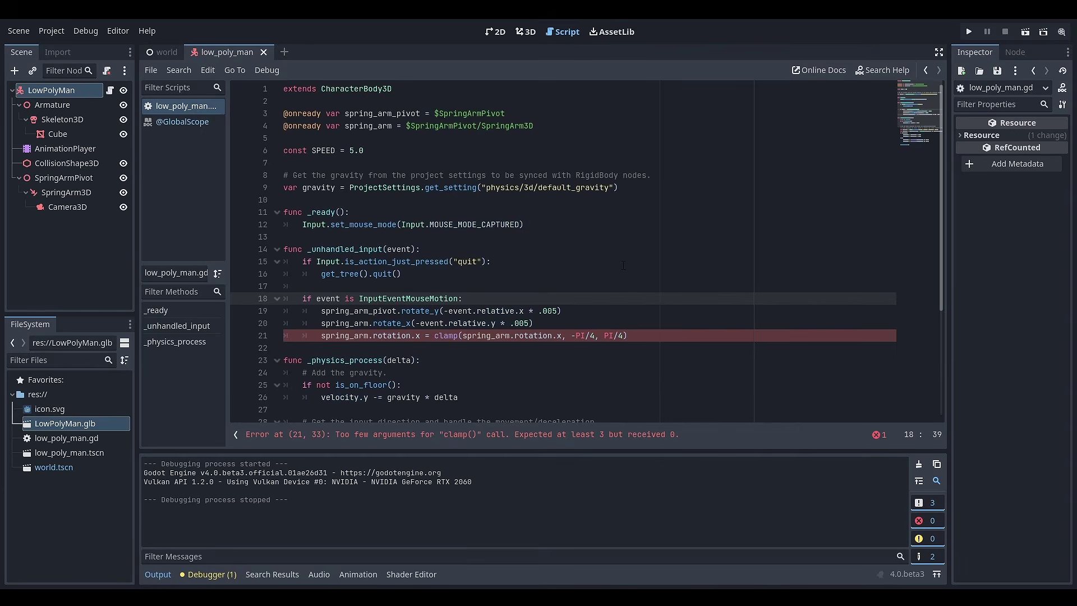
Save the script and run the project to test the clamped mouse camera rotation, and quit the game.
{"action": "key", "text": "ctrl+s"}
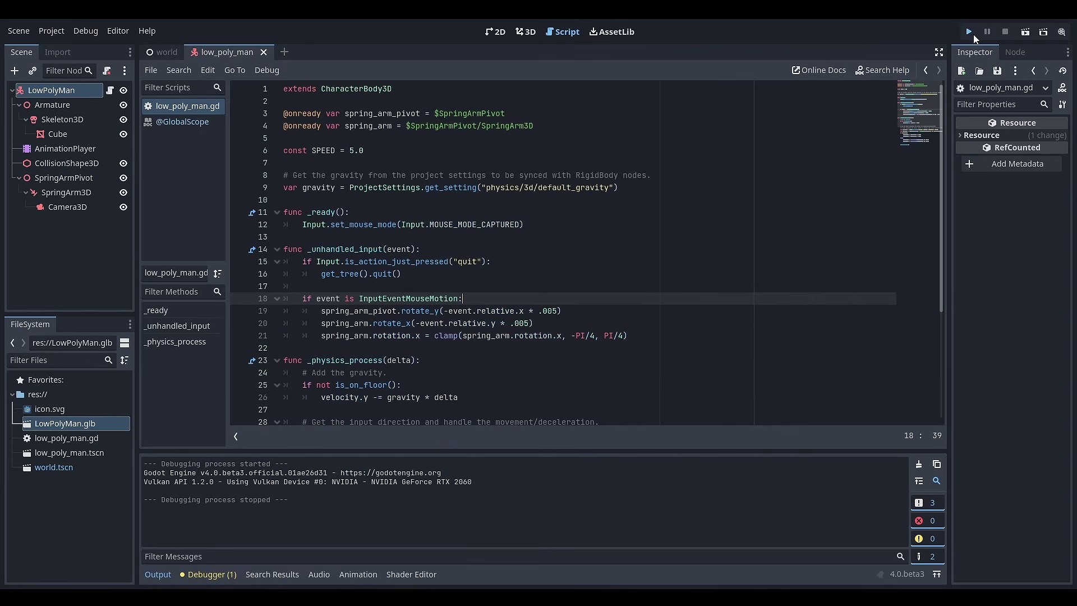
{"action": "left_click", "coordinate": [969, 32]}
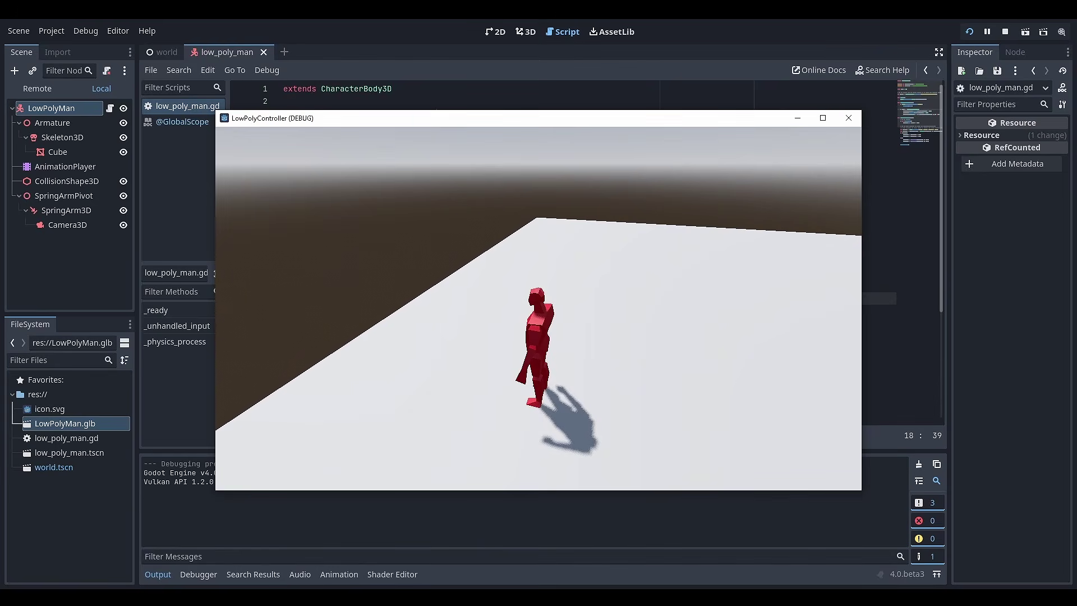
{"action": "key", "text": "Escape"}
Below the direction declaration in _physics_process, assign direction = direction.rotated() with Vector3.UP as the axis argument.
{"action": "scroll", "coordinate": [562, 252], "scroll_direction": "down", "scroll_amount": 5}
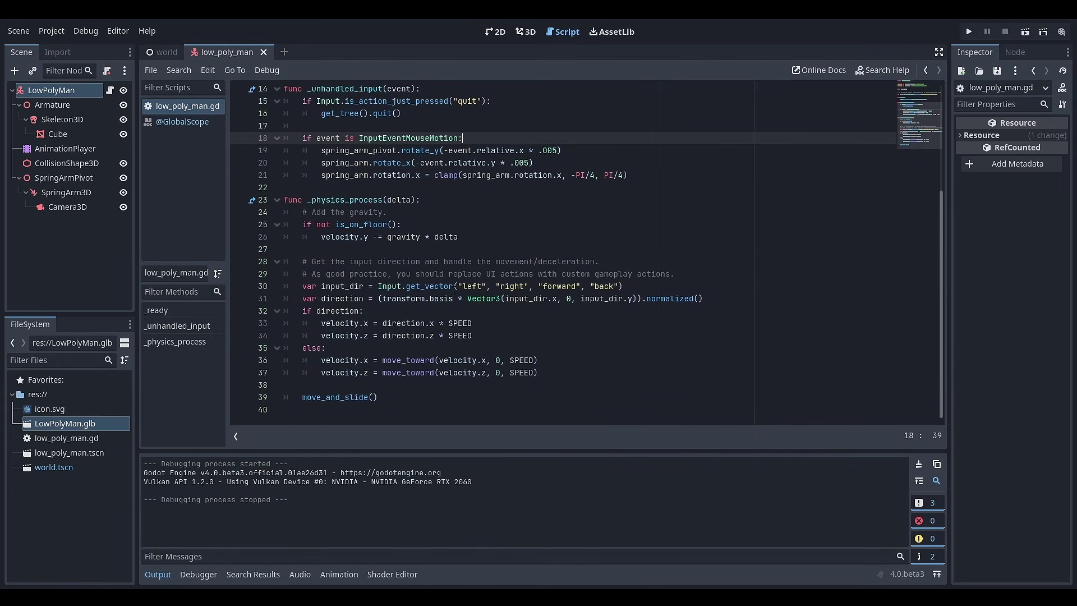
{"action": "double_click", "coordinate": [343, 299]}
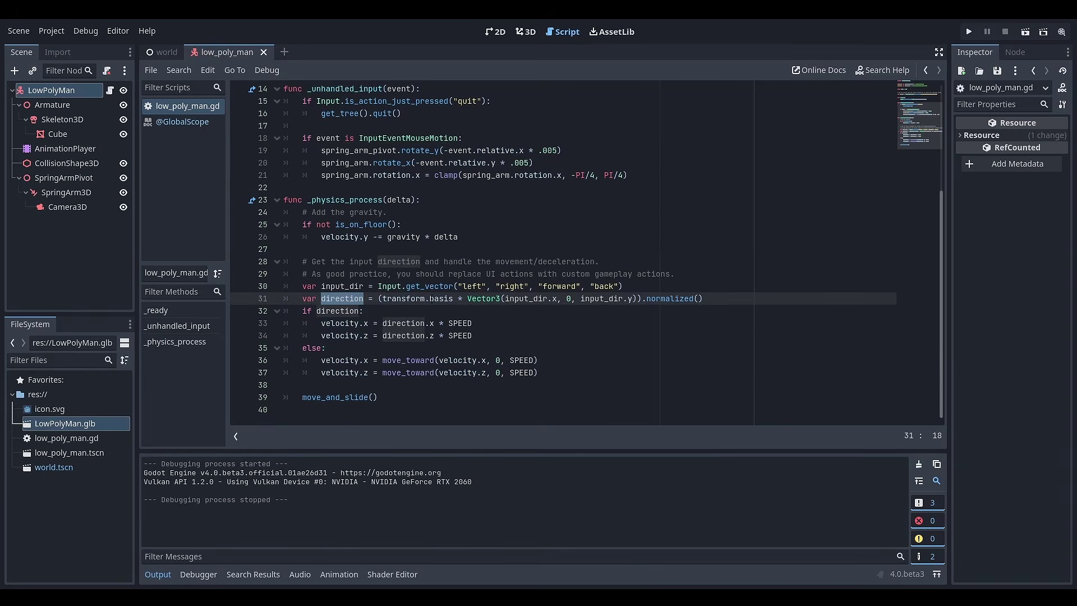
{"action": "left_click", "coordinate": [715, 297]}
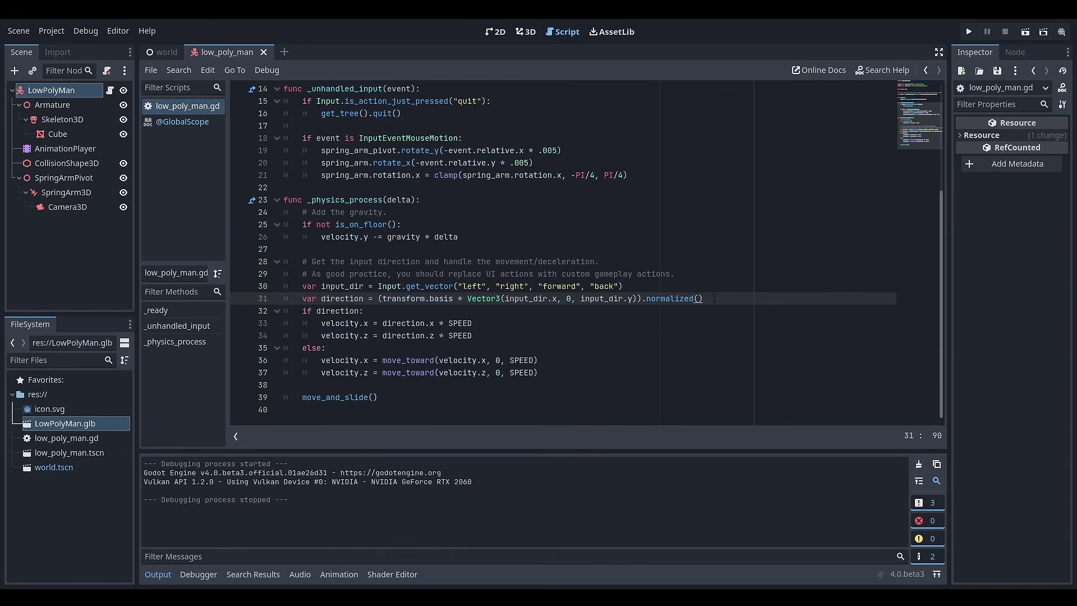
{"action": "key", "text": "Return"}
{"action": "type", "text": "dire"}
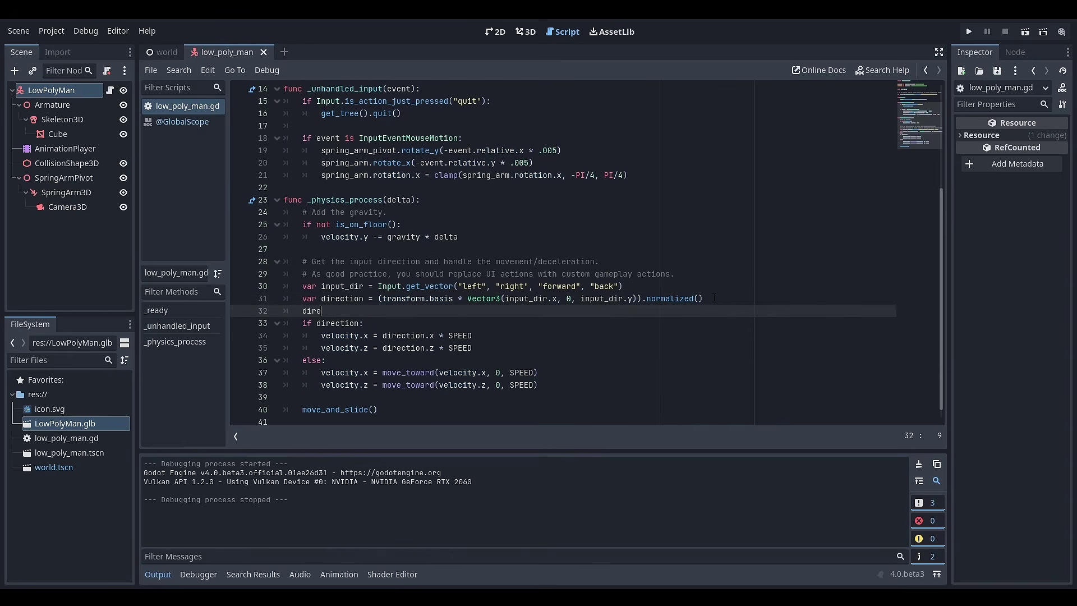
{"action": "type", "text": "ction = "}
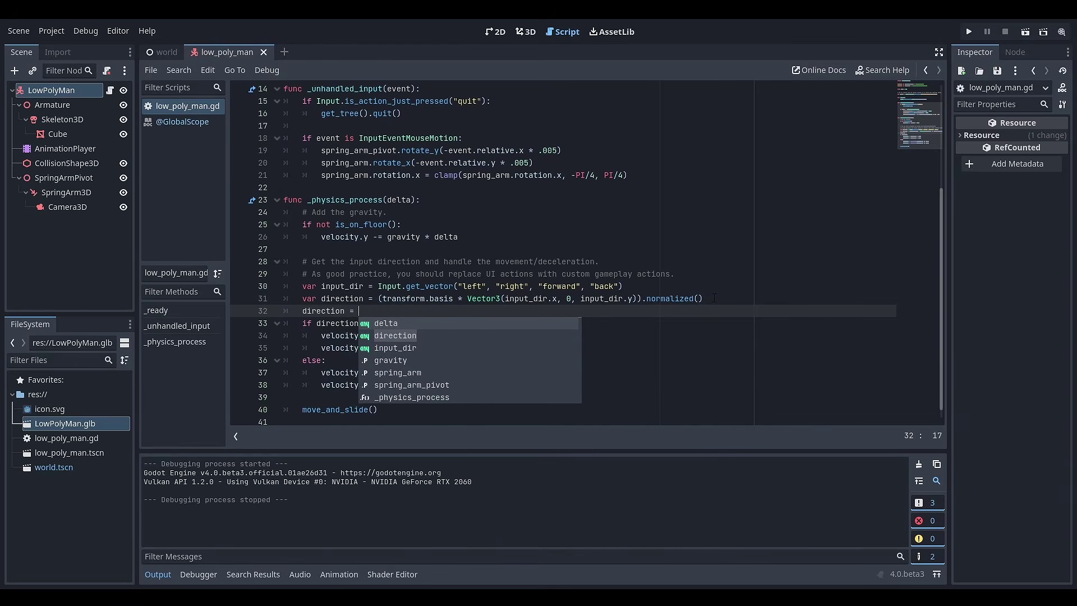
{"action": "type", "text": "direction.rot"}
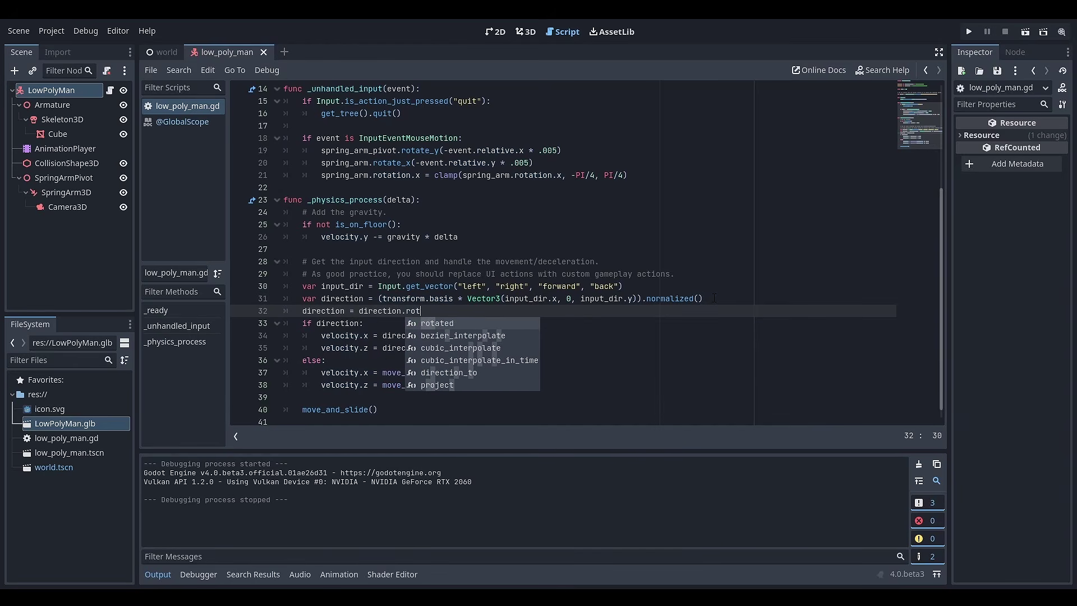
{"action": "key", "text": "Return"}
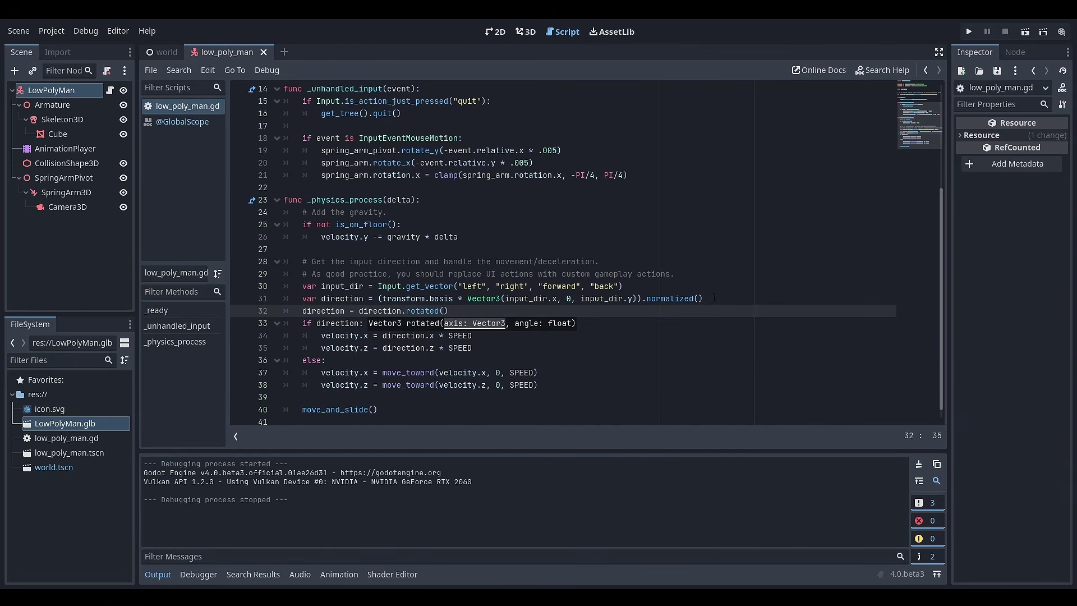
{"action": "type", "text": "Vector3.U"}
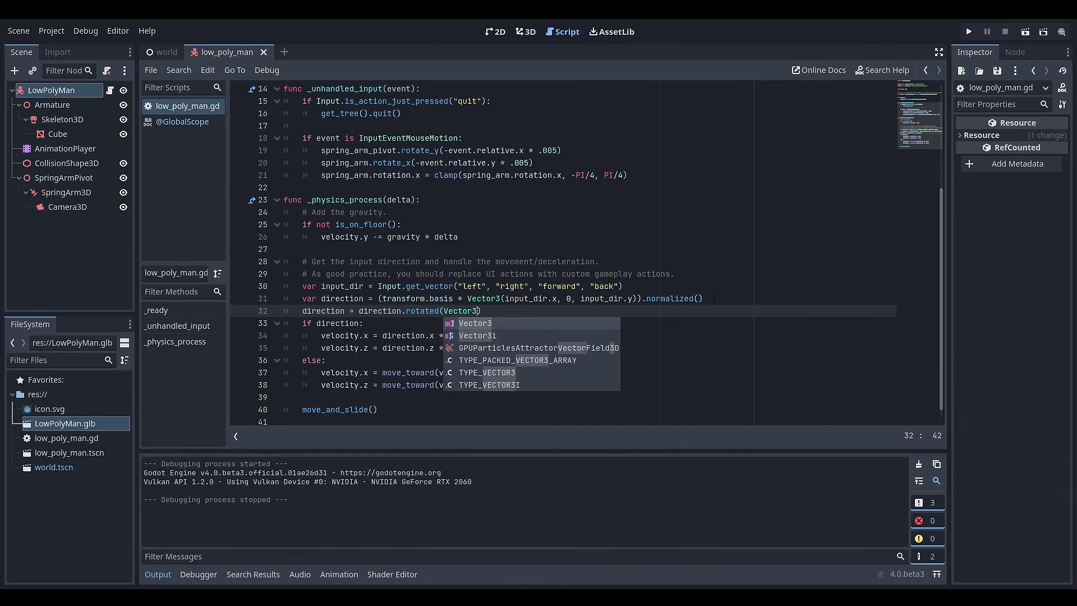
{"action": "type", "text": "P,"}
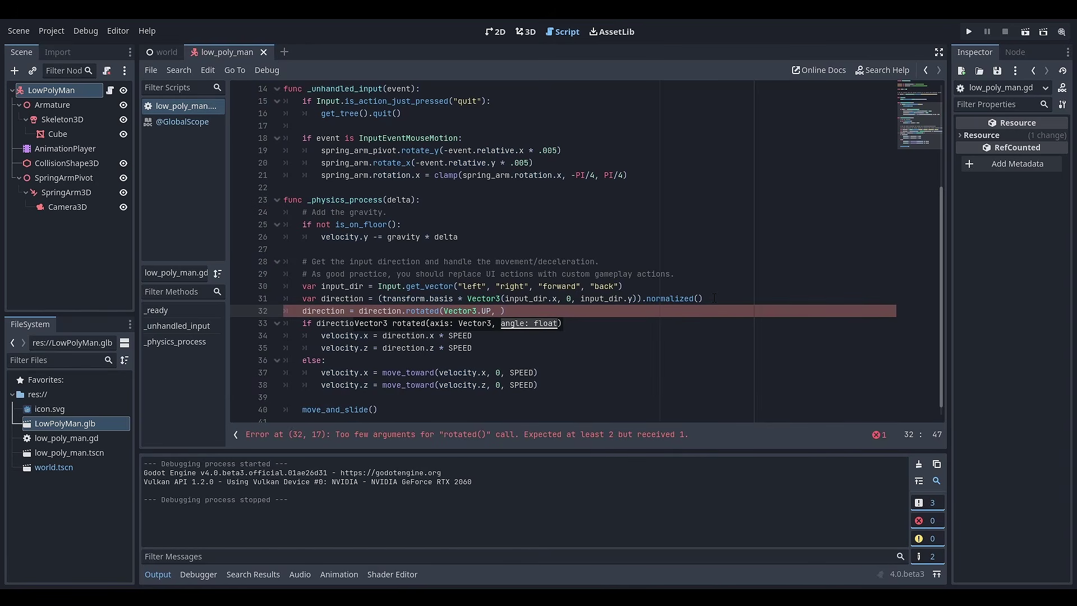
Pass spring_arm_pivot.rotation.y as the angle argument of direction.rotated().
{"action": "type", "text": "spring_arm"}
{"action": "key", "text": "Down"}
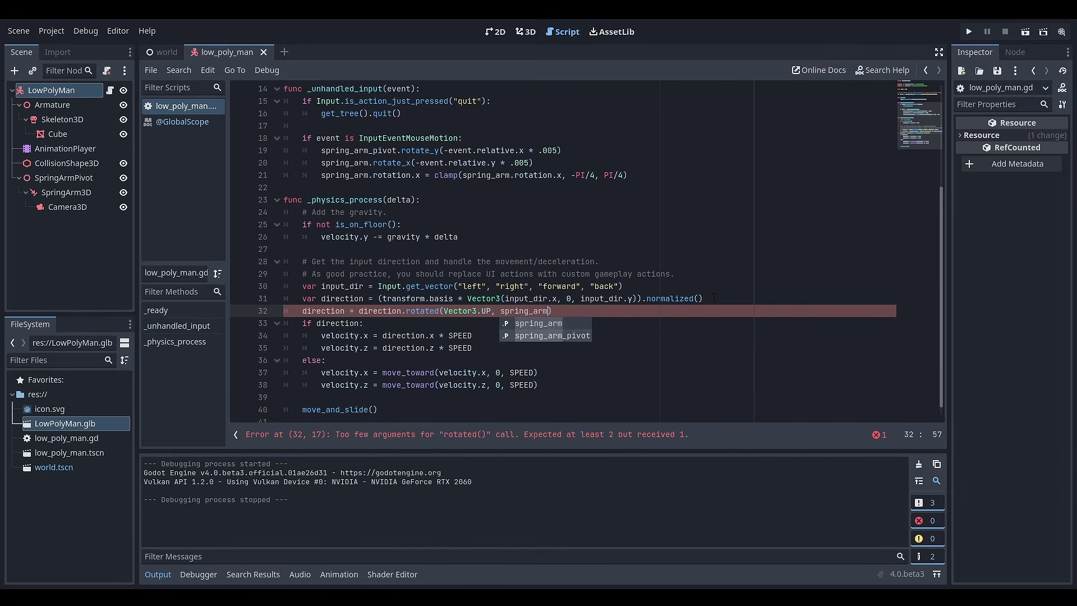
{"action": "key", "text": "Return"}
{"action": "type", "text": ".rotat"}
{"action": "type", "text": "ion."}
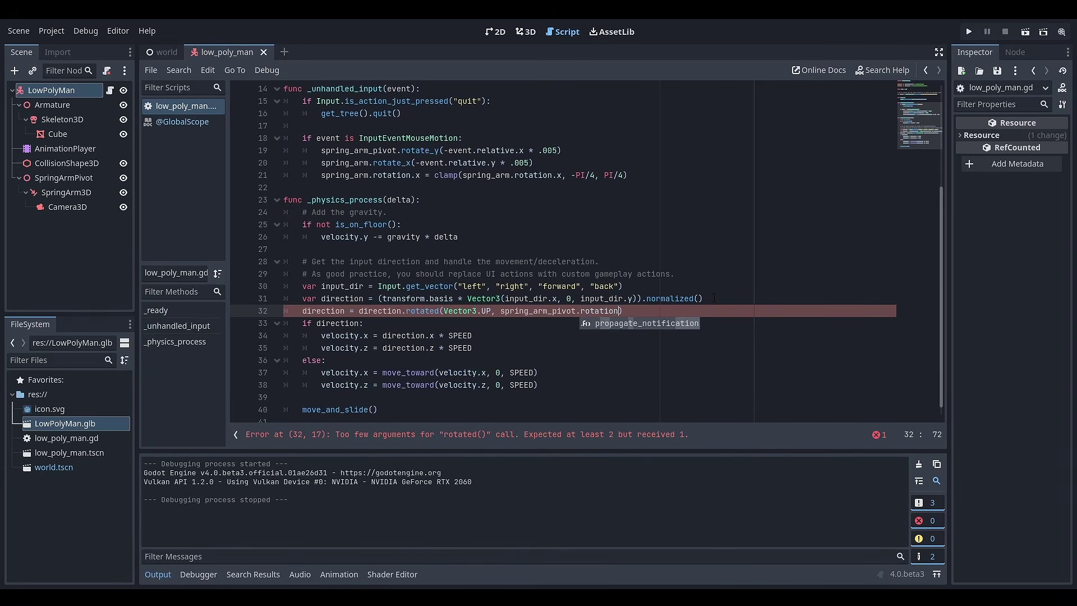
{"action": "type", "text": "y"}
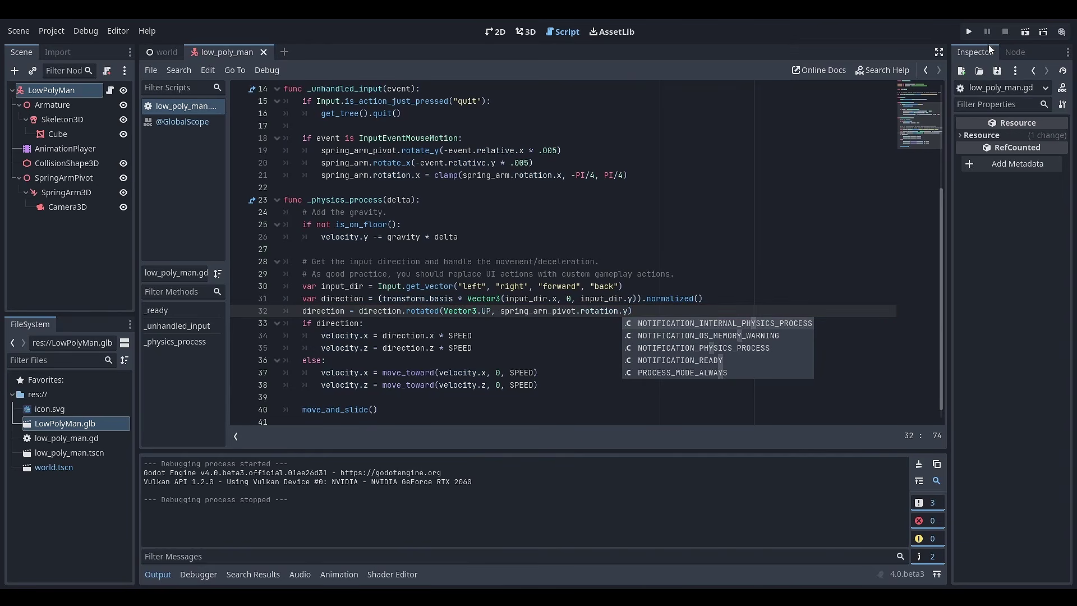
Run the project to test the character's movement relative to the camera, and quit the game.
{"action": "left_click", "coordinate": [970, 31]}
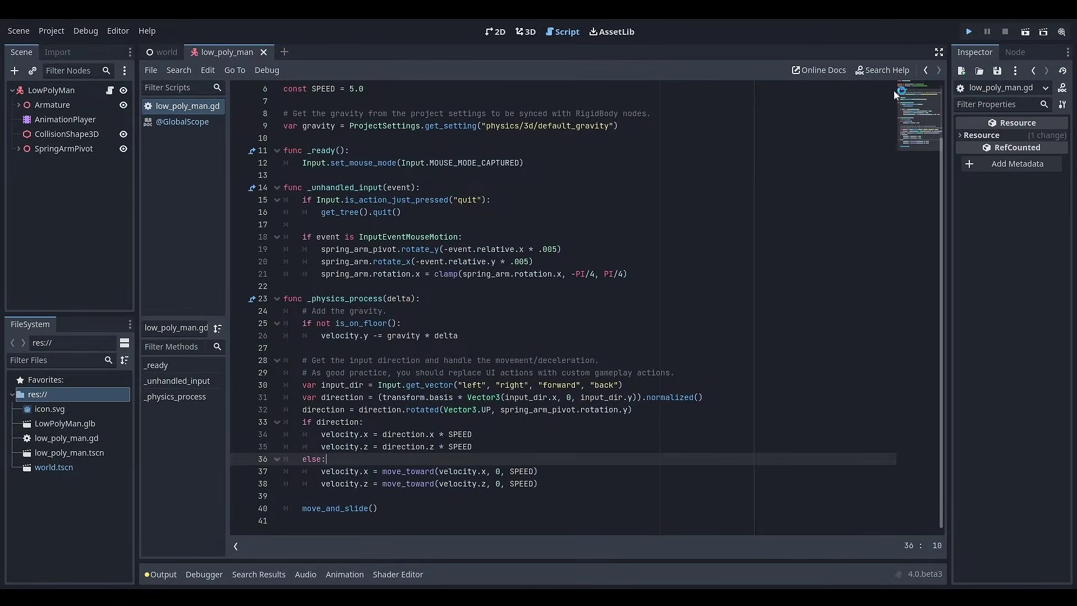
{"action": "key", "text": "F5"}
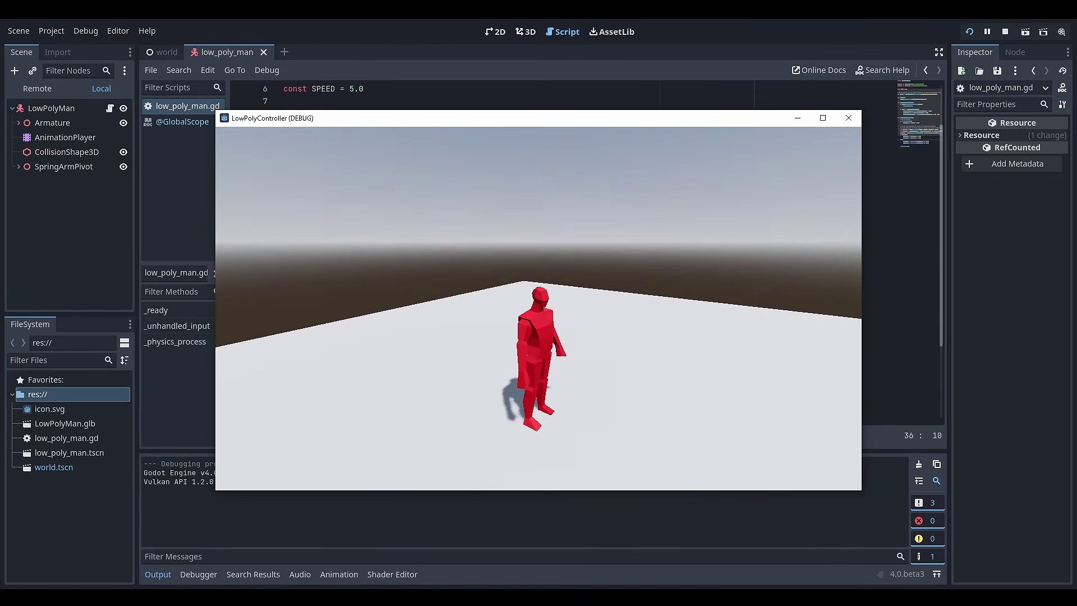
{"action": "key", "text": "Escape"}
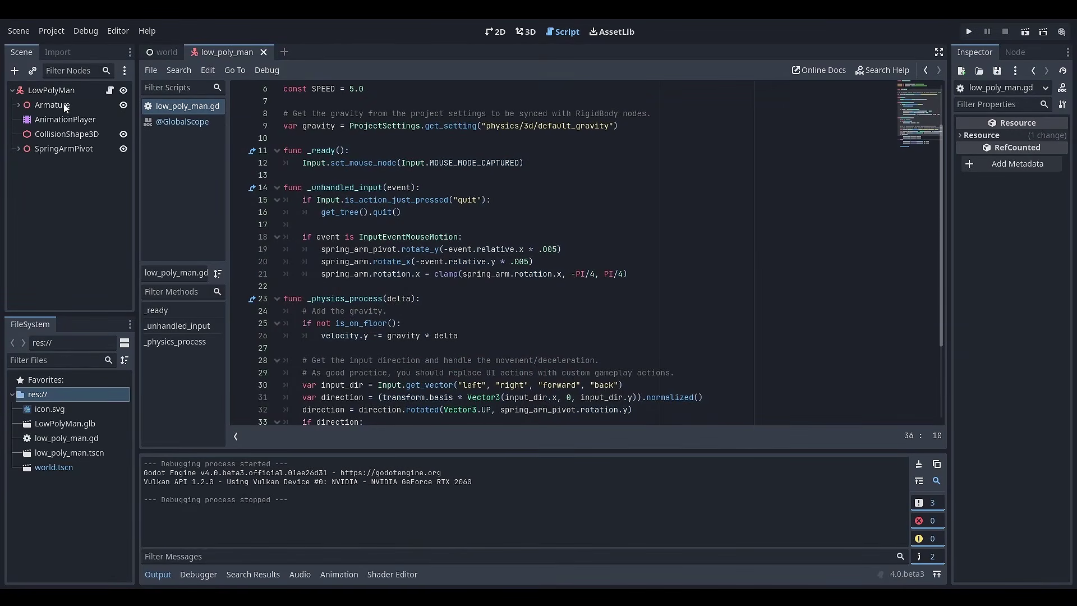
{"action": "scroll", "coordinate": [265, 154], "scroll_direction": "up", "scroll_amount": 2}
{"action": "left_click", "coordinate": [341, 102]}
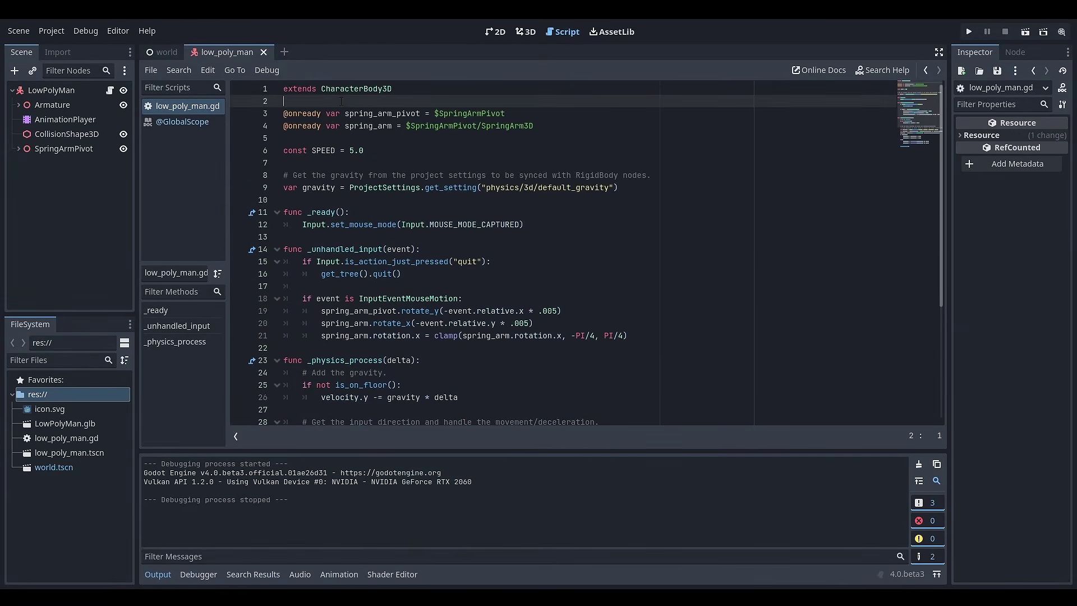
{"action": "key", "text": "Return"}
{"action": "type", "text": "@onready "}
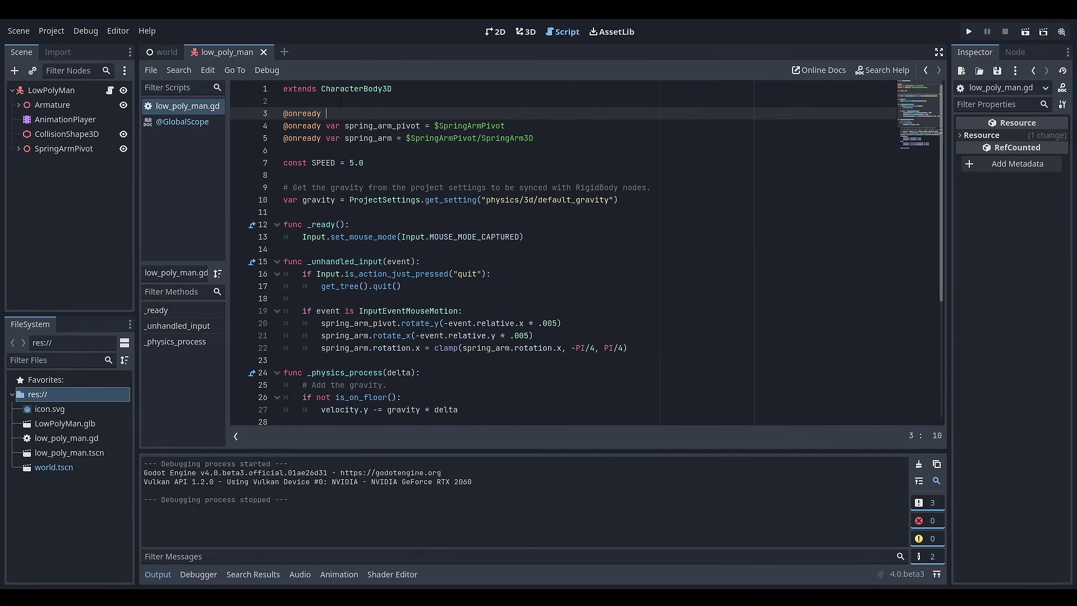
{"action": "type", "text": "var armature = $Armature"}
Add the constant const LERP_VAL = .15 below the SPEED constant.
{"action": "scroll", "coordinate": [393, 225], "scroll_direction": "down", "scroll_amount": 5}
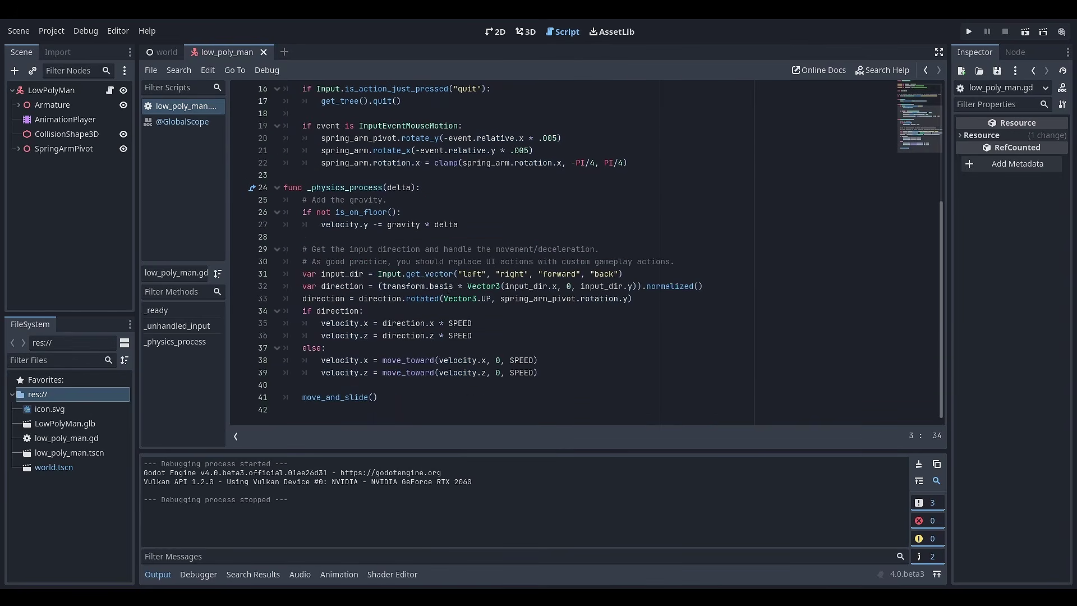
{"action": "scroll", "coordinate": [416, 255], "scroll_direction": "up", "scroll_amount": 5}
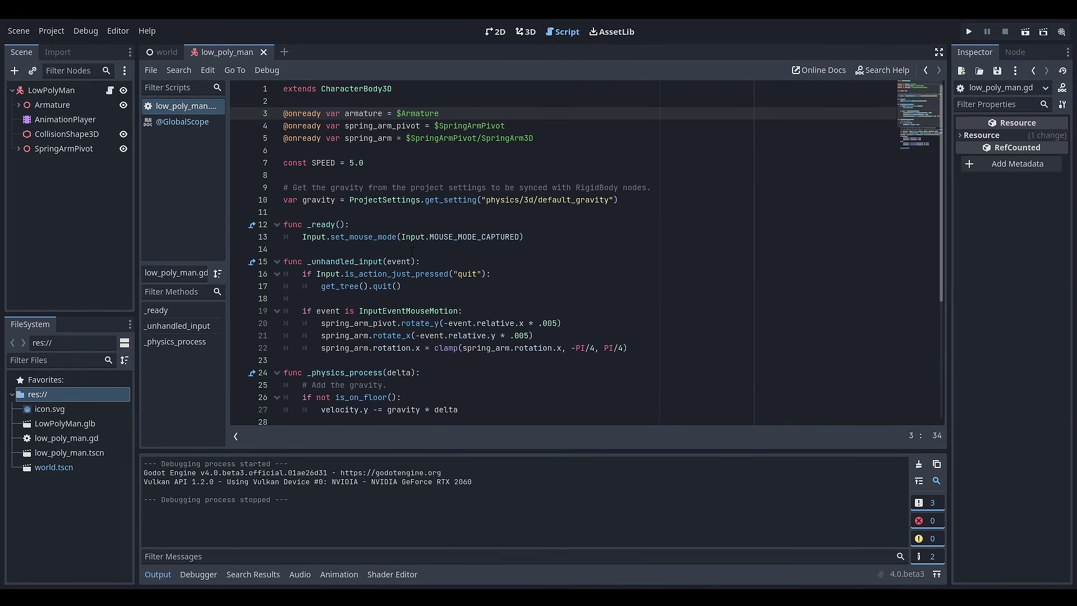
{"action": "left_click", "coordinate": [387, 165]}
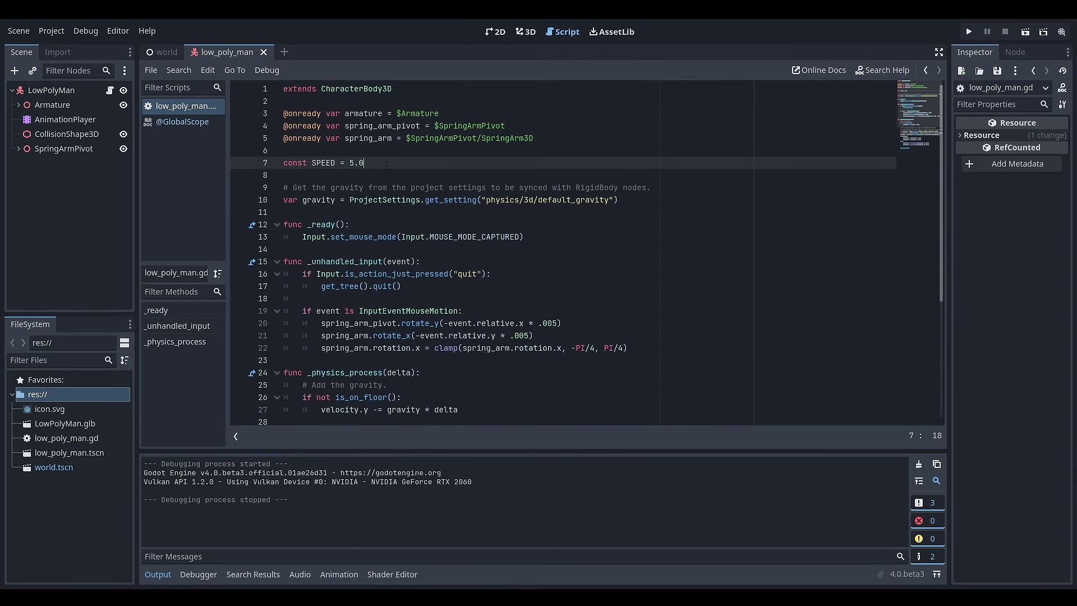
{"action": "key", "text": "Return"}
{"action": "type", "text": "const LERP_"}
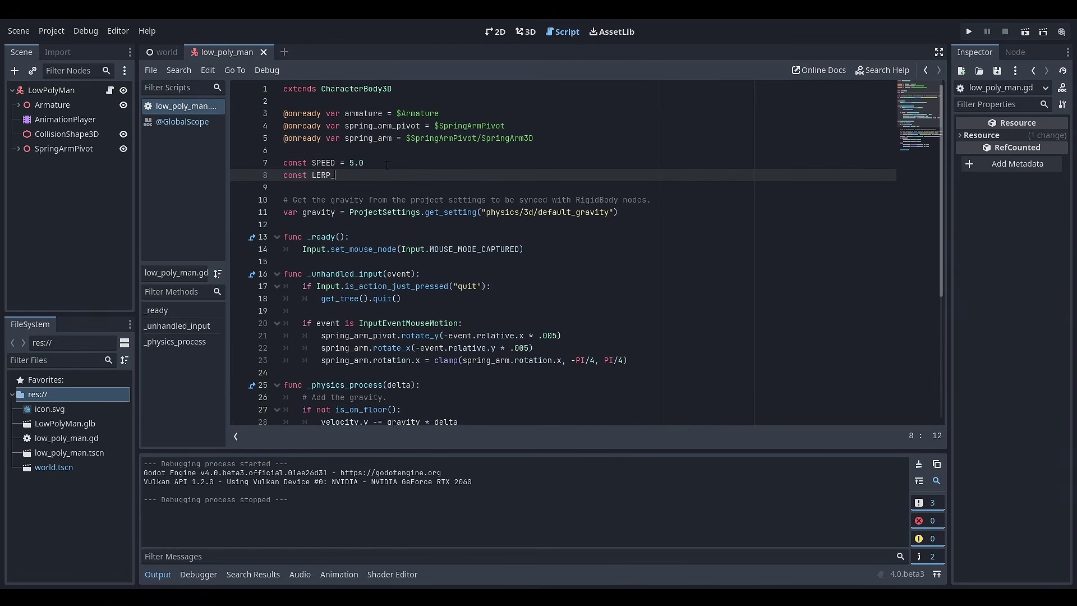
{"action": "type", "text": "VAL = .15"}
Below the velocity.z assignment in the if direction block, add the line armature.rotation.y = lerp_angle().
{"action": "scroll", "coordinate": [485, 243], "scroll_direction": "down", "scroll_amount": 5}
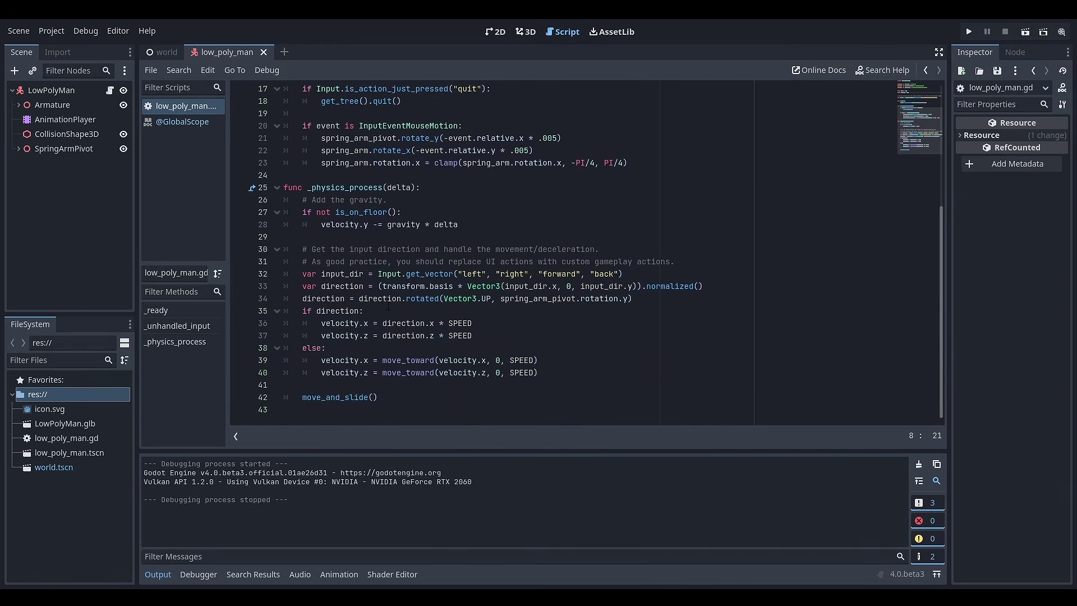
{"action": "left_click", "coordinate": [339, 311]}
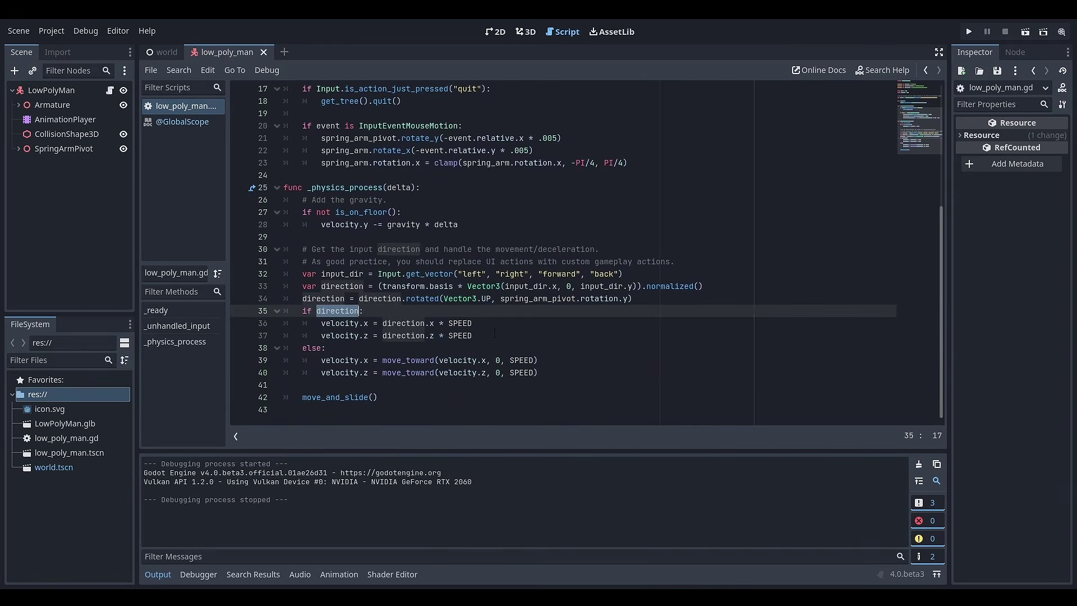
{"action": "left_click", "coordinate": [506, 335]}
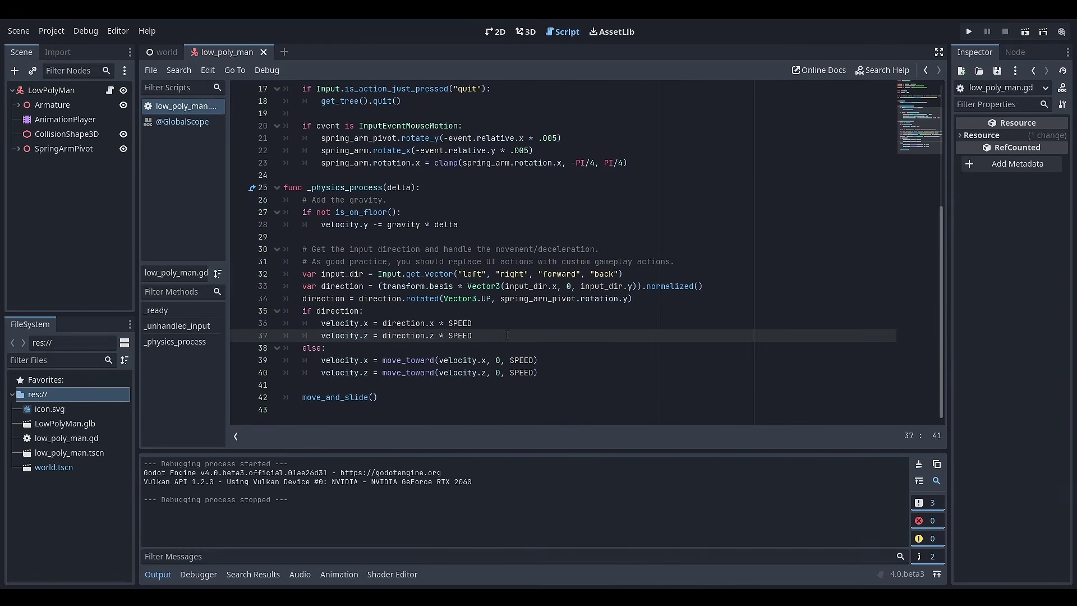
{"action": "key", "text": "Return"}
{"action": "type", "text": "ar"}
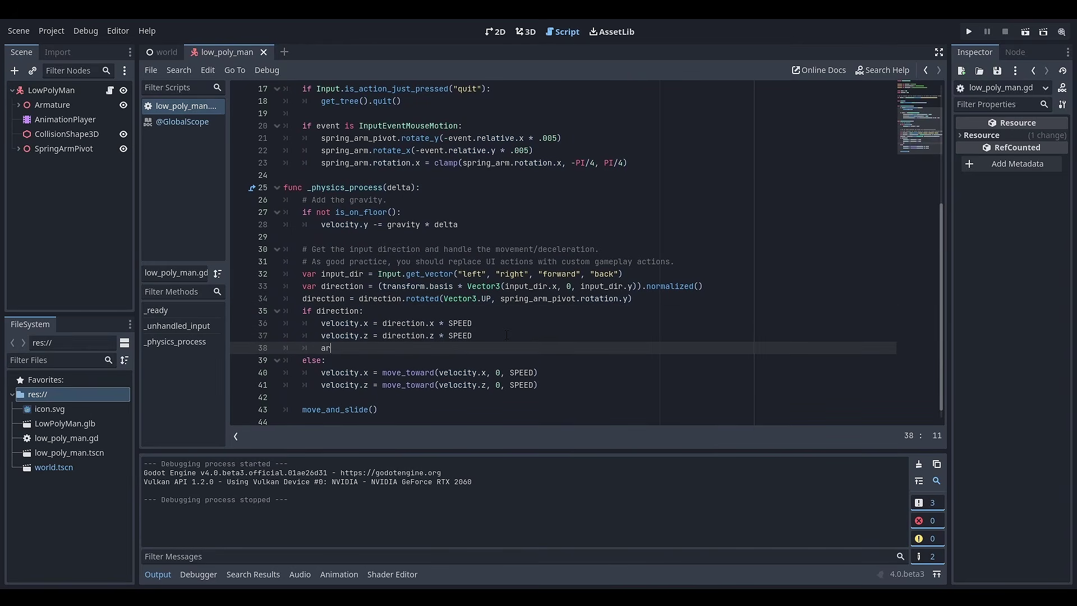
{"action": "type", "text": "mature.rotation.y"}
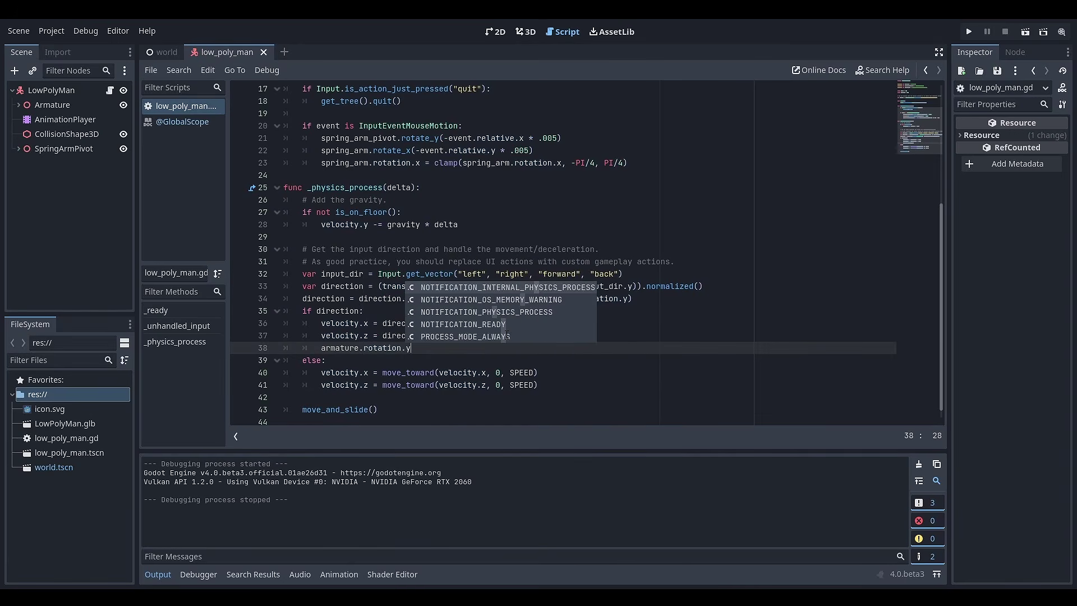
{"action": "type", "text": " = lerp_angl"}
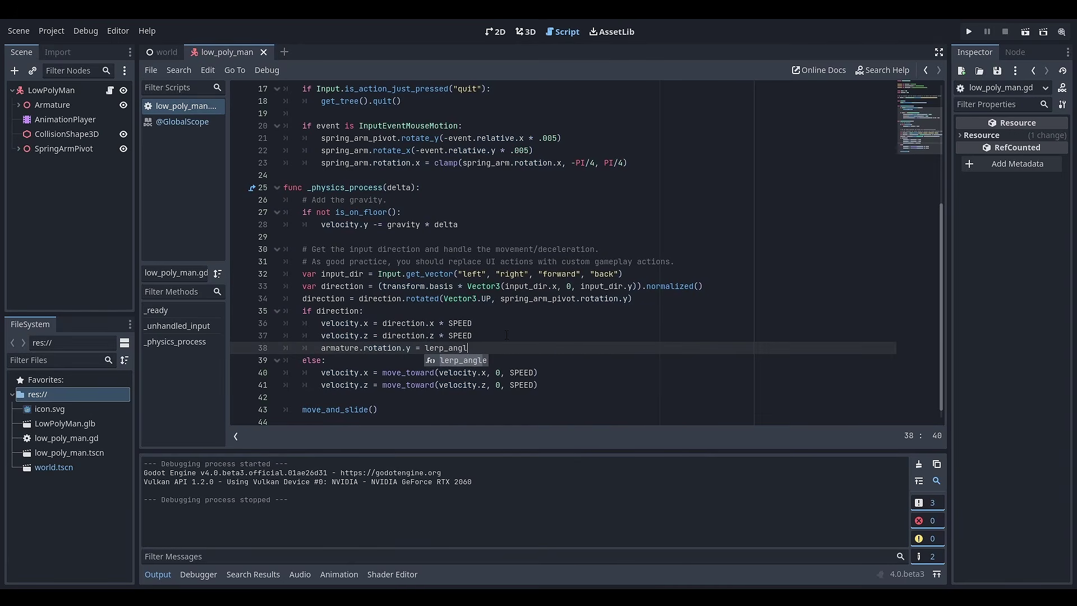
{"action": "key", "text": "Return"}
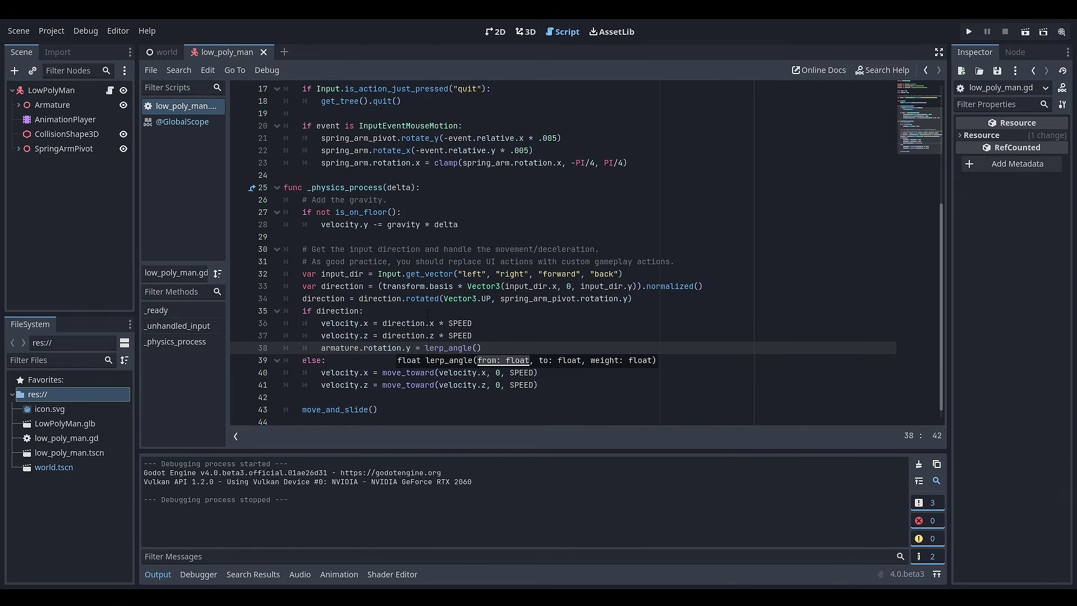
Pass armature.rotation.y as the first argument of lerp_angle() and start the second one with an atan2() call.
{"action": "left_click_drag", "start_coordinate": [322, 348], "coordinate": [410, 348]}
{"action": "key", "text": "ctrl+c"}
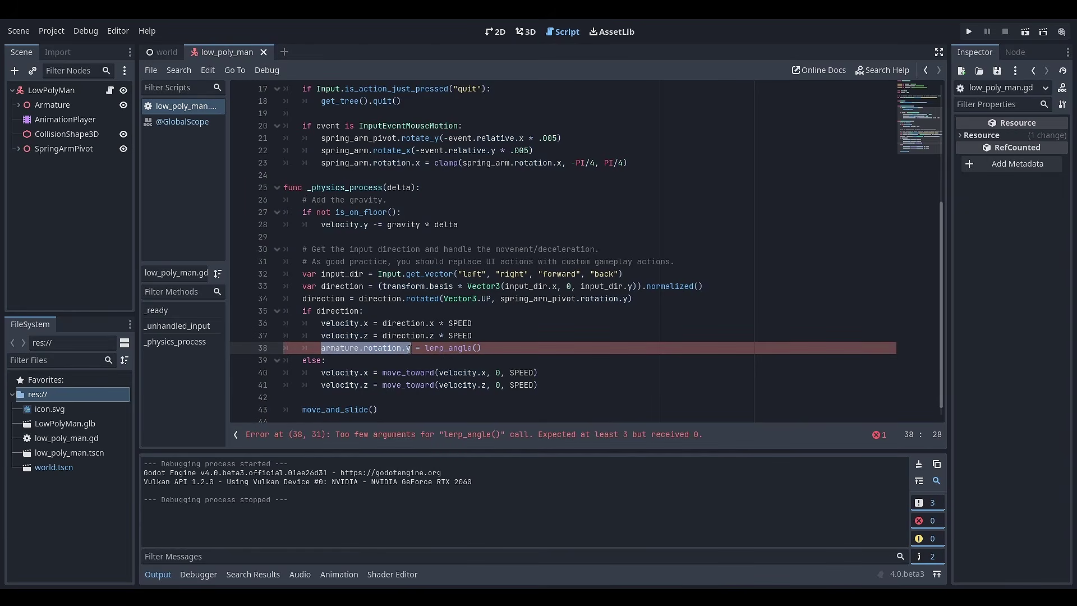
{"action": "left_click", "coordinate": [478, 349]}
{"action": "key", "text": "ctrl+v"}
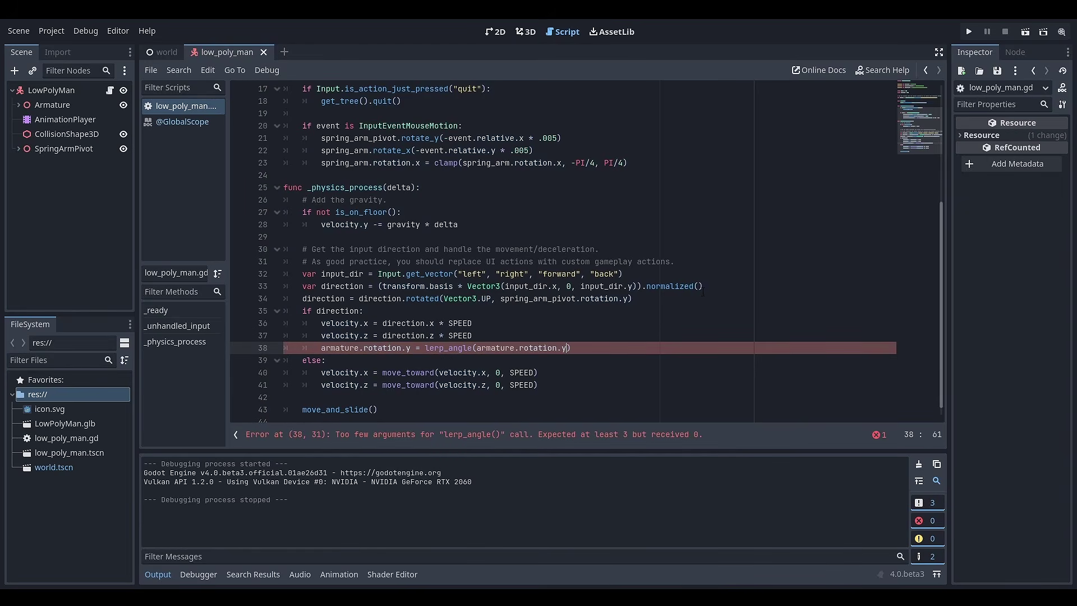
{"action": "type", "text": ","}
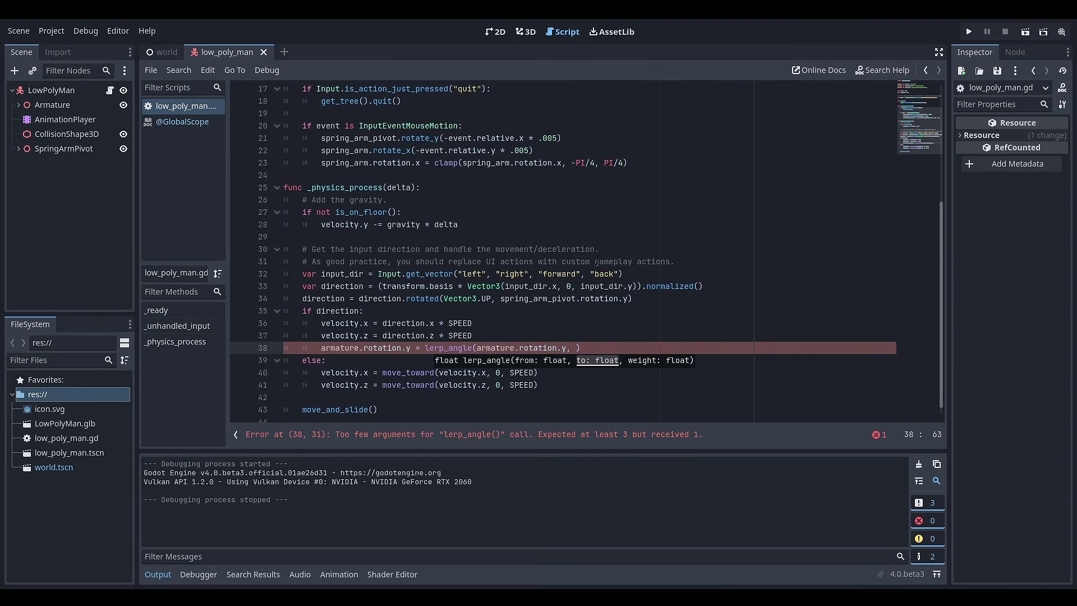
{"action": "type", "text": "atan2("}
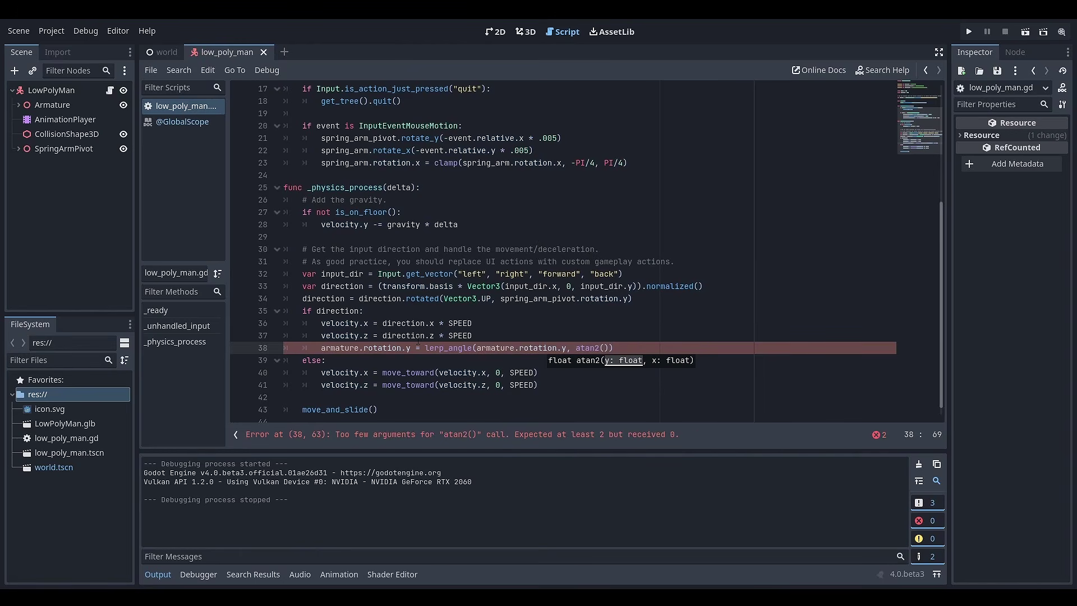
Fill atan2() with -velocity.x and -velocity.z, and pass LERP_VAL as the weight of lerp_angle().
{"action": "left_click_drag", "start_coordinate": [322, 323], "coordinate": [369, 324]}
{"action": "key", "text": "ctrl+c"}
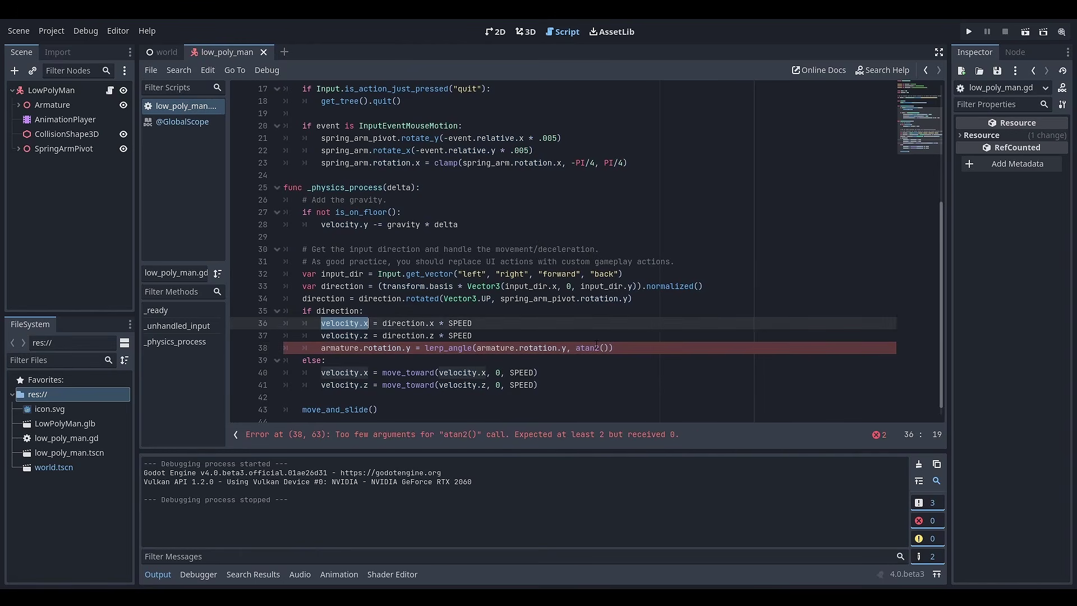
{"action": "left_click", "coordinate": [605, 349]}
{"action": "type", "text": "-"}
{"action": "key", "text": "ctrl+v"}
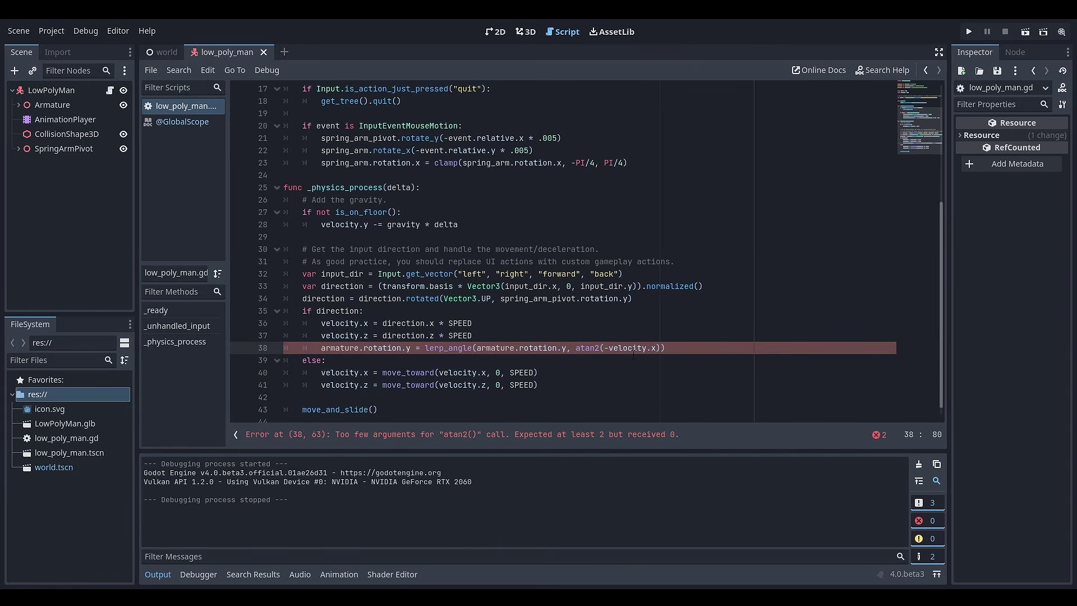
{"action": "type", "text": ", -"}
{"action": "key", "text": "ctrl+v"}
{"action": "key", "text": "BackSpace"}
{"action": "type", "text": "z), LERP_VAL"}
Run the project to test the armature turning toward the movement direction, and quit the game.
{"action": "left_click", "coordinate": [969, 32]}
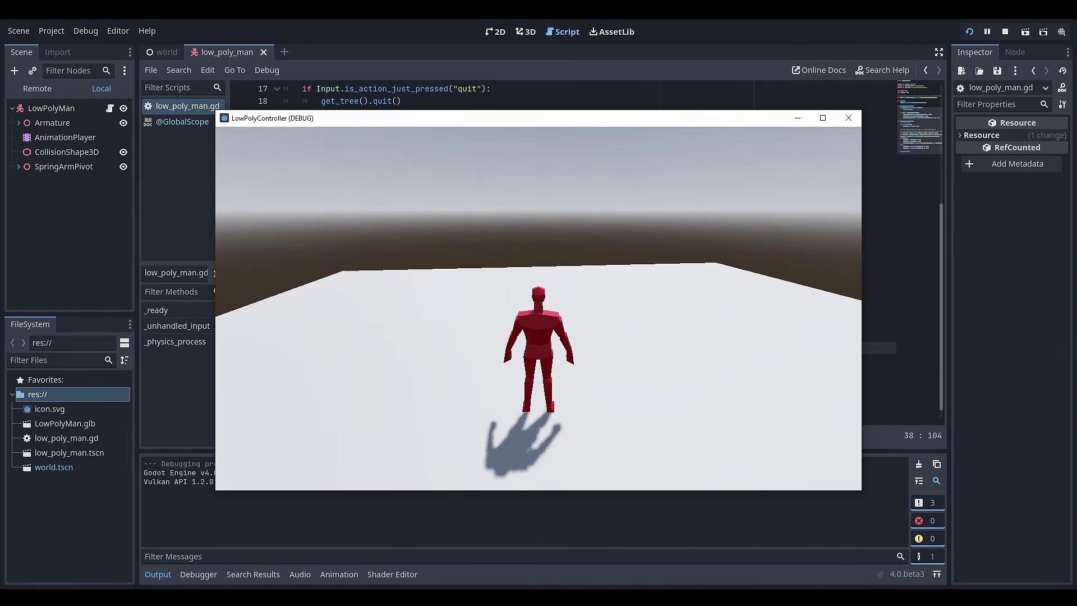
{"action": "key", "text": "Escape"}
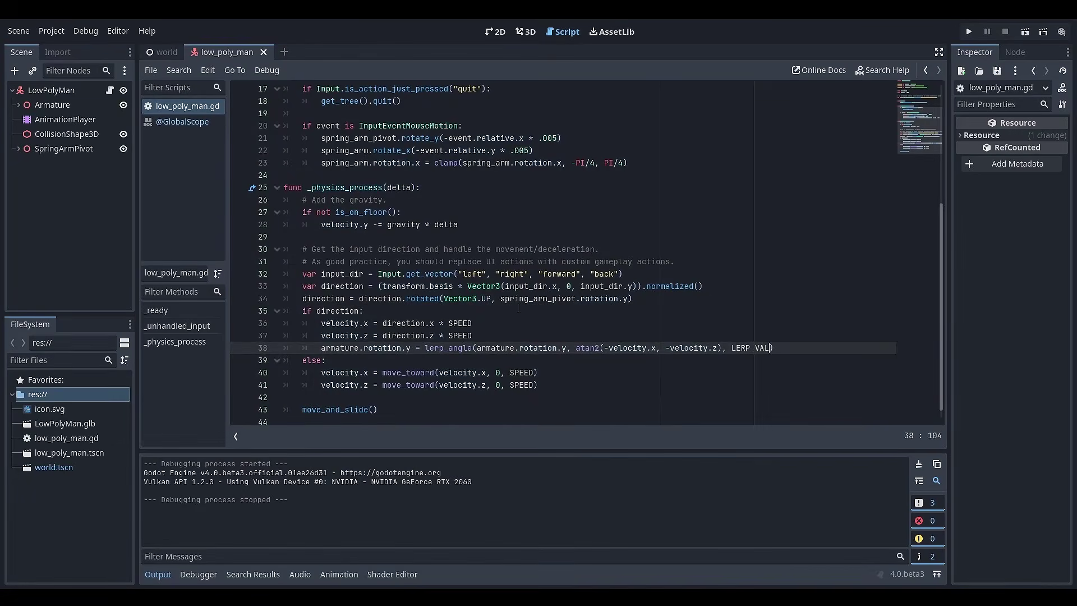
Add an AnimationTree node as a child of the LowPolyMan root node.
{"action": "left_click", "coordinate": [73, 91]}
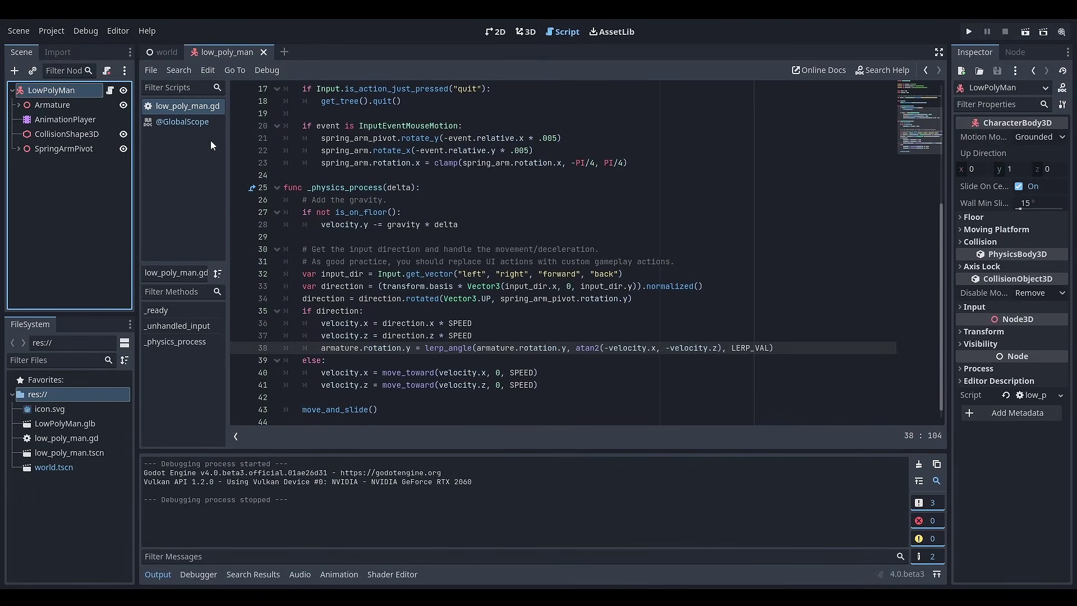
{"action": "key", "text": "ctrl+a"}
{"action": "type", "text": "anim"}
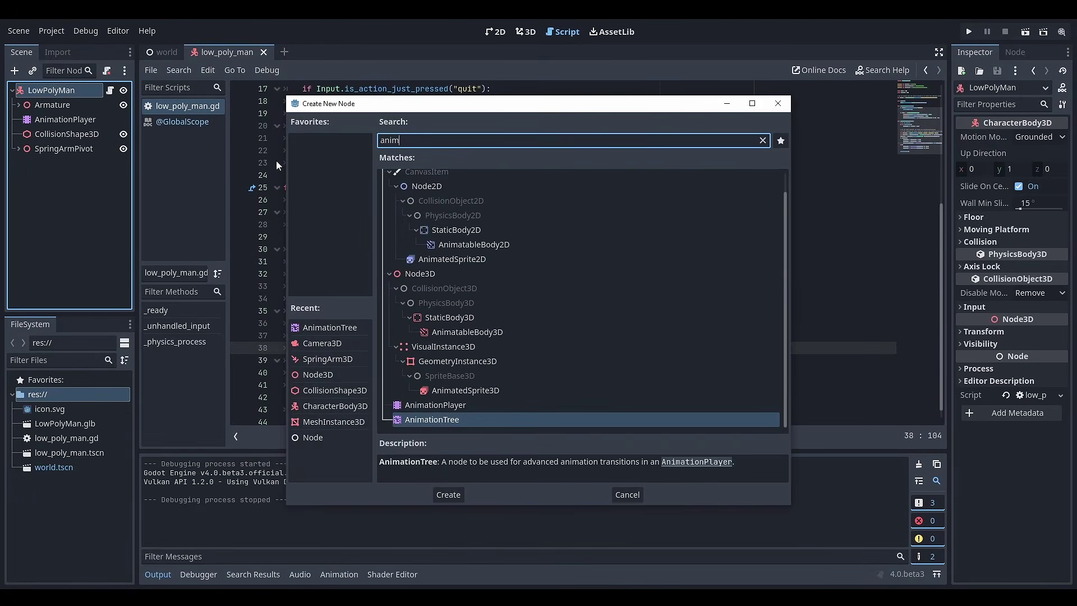
{"action": "key", "text": "Return"}
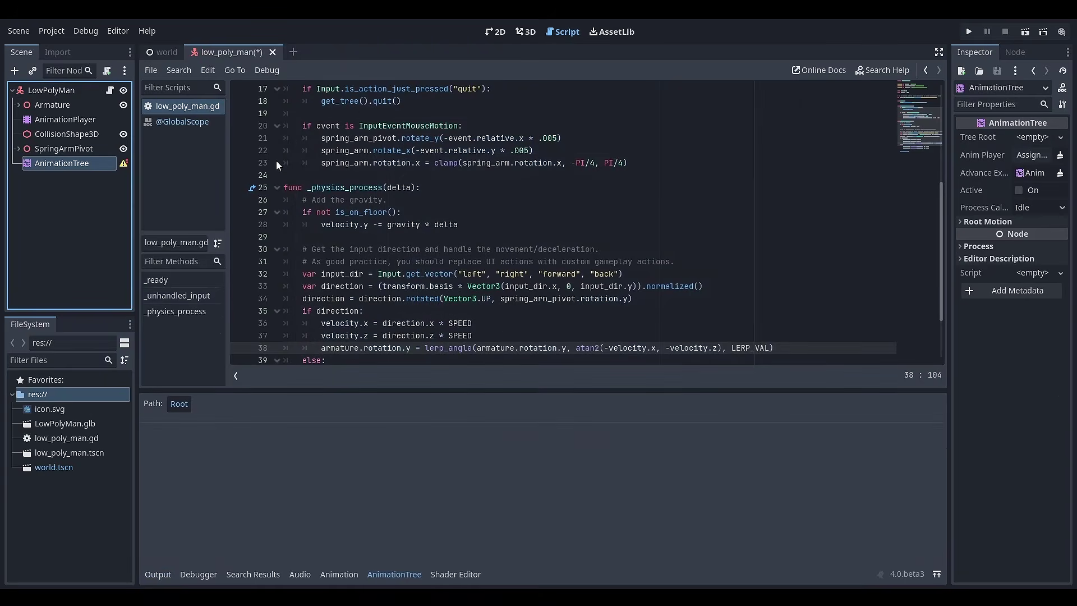
Set the AnimationTree's Tree Root to a new AnimationNodeBlendTree and assign the AnimationPlayer node as its Anim Player.
{"action": "left_click", "coordinate": [1033, 137]}
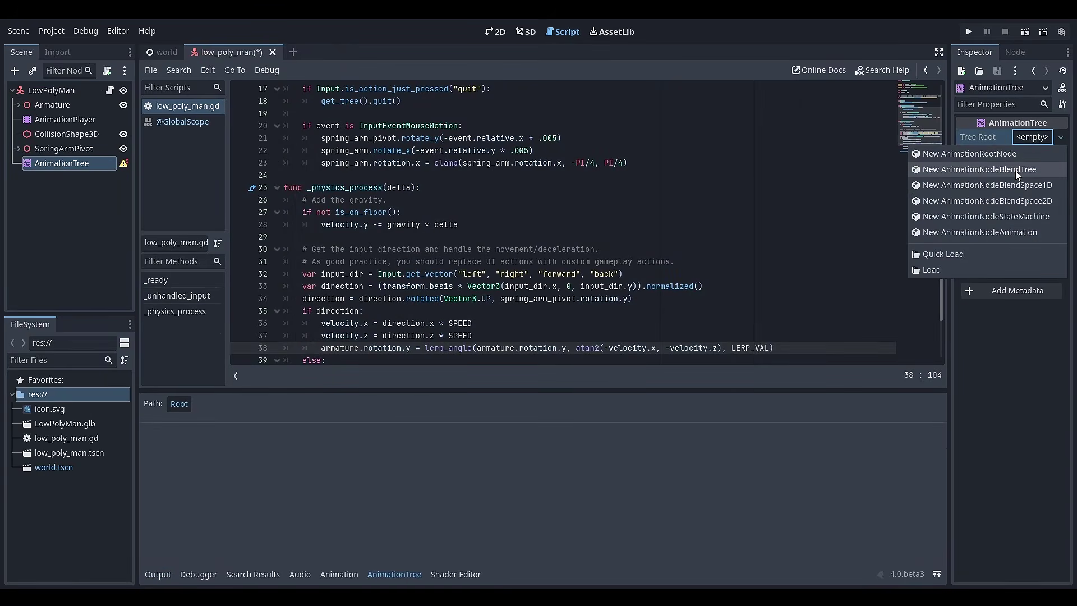
{"action": "left_click", "coordinate": [998, 172]}
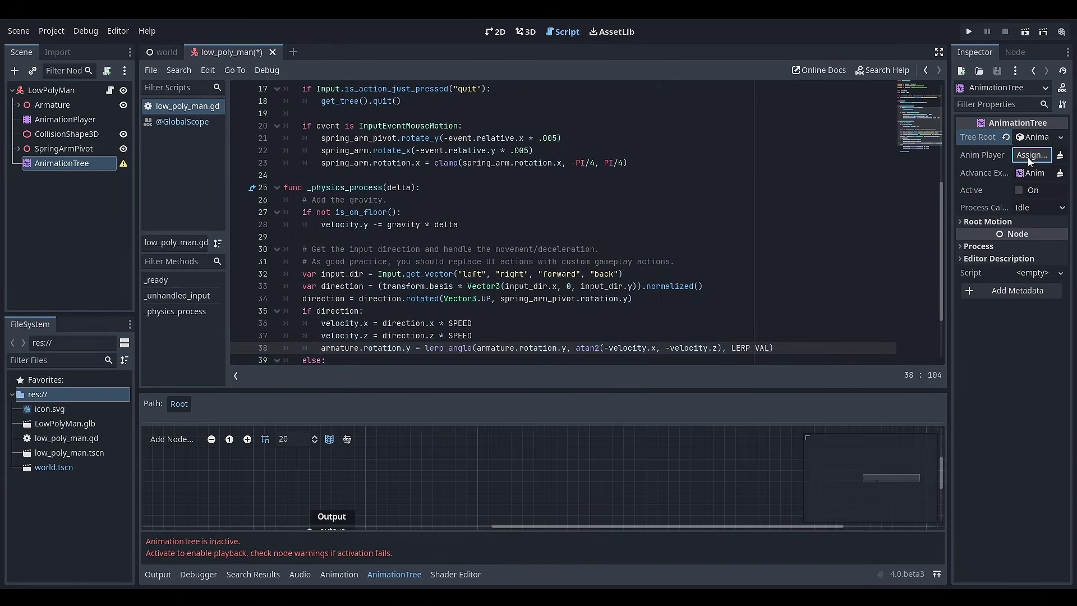
{"action": "left_click", "coordinate": [1028, 157]}
{"action": "double_click", "coordinate": [530, 195]}
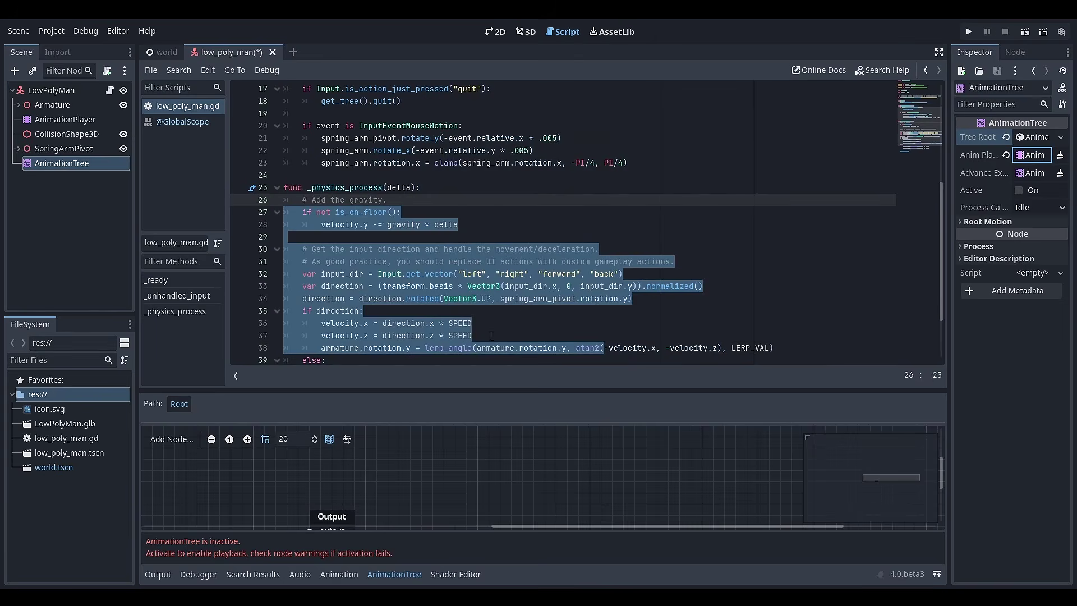
Enlarge the blend tree graph area and add a BlendSpace1D node beside the Output node.
{"action": "left_click_drag", "start_coordinate": [463, 390], "coordinate": [481, 237]}
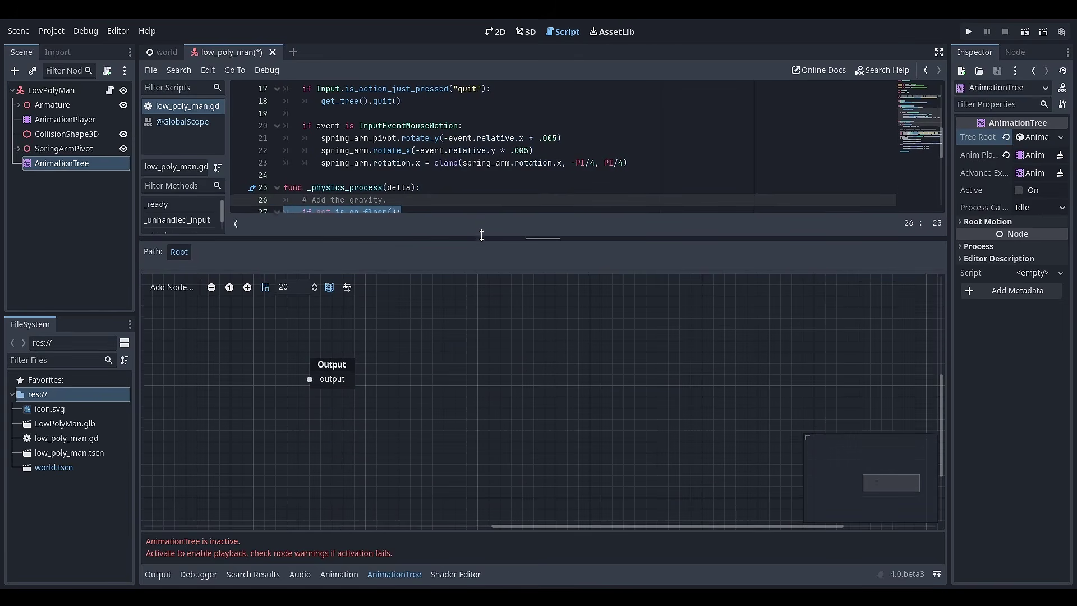
{"action": "middle_click_drag", "start_coordinate": [415, 362], "coordinate": [743, 376]}
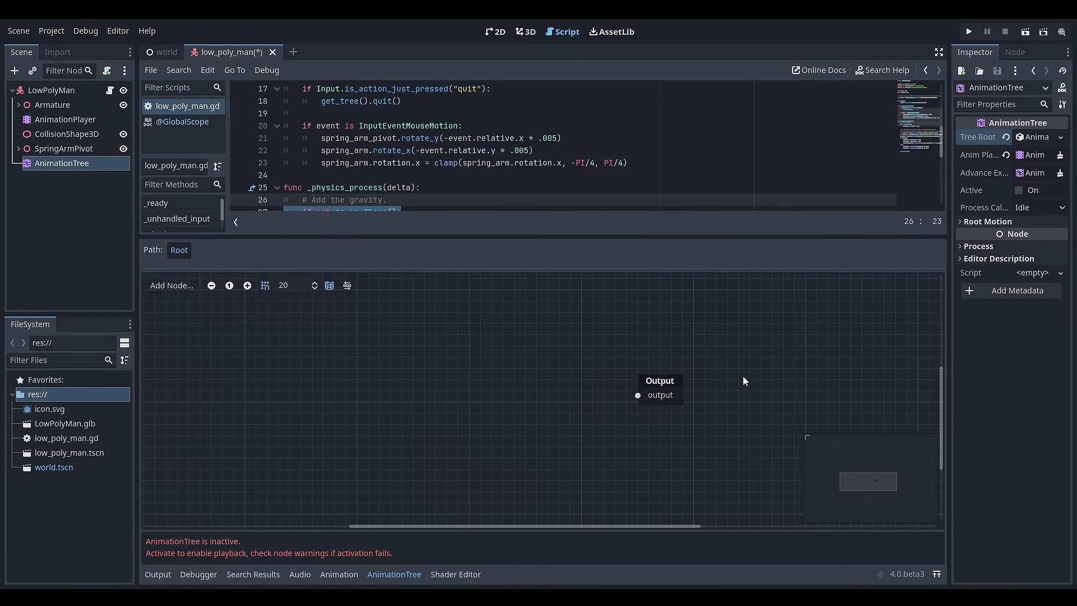
{"action": "right_click", "coordinate": [488, 356]}
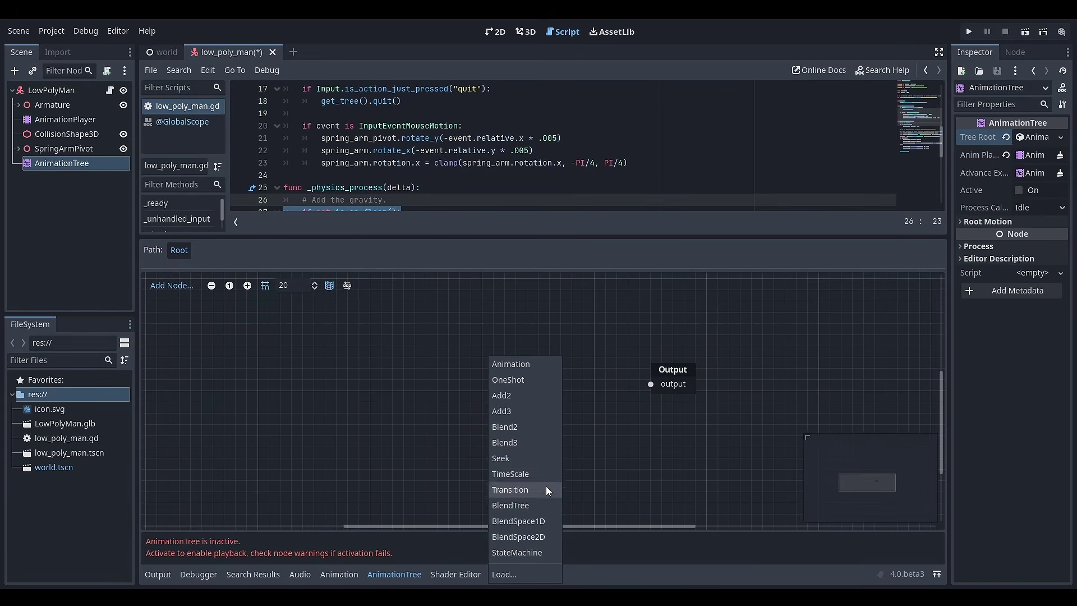
{"action": "left_click", "coordinate": [543, 521]}
{"action": "left_click_drag", "start_coordinate": [537, 365], "coordinate": [542, 356]}
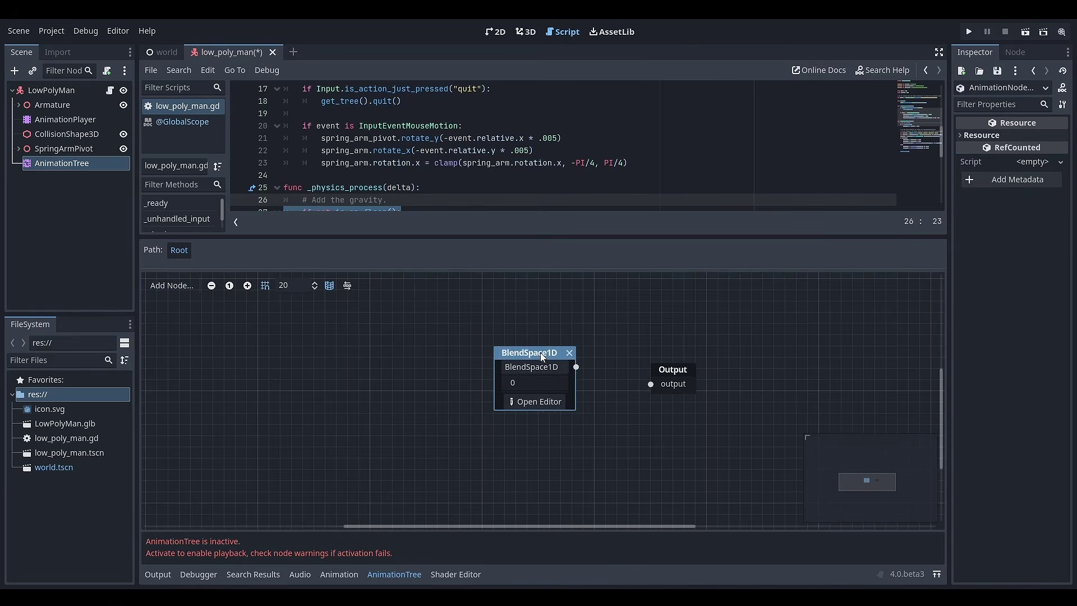
Open the BlendSpace1D node for editing and set the minimum value of its axis to 0.
{"action": "left_click", "coordinate": [542, 402]}
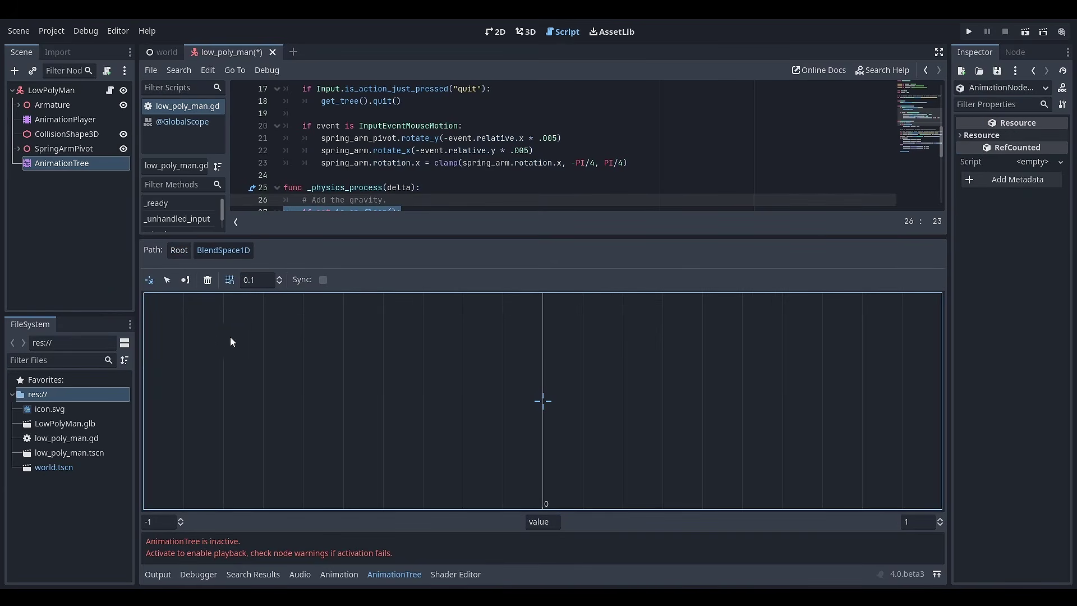
{"action": "left_click", "coordinate": [167, 280]}
{"action": "left_click", "coordinate": [166, 520]}
{"action": "type", "text": "0"}
{"action": "key", "text": "Return"}
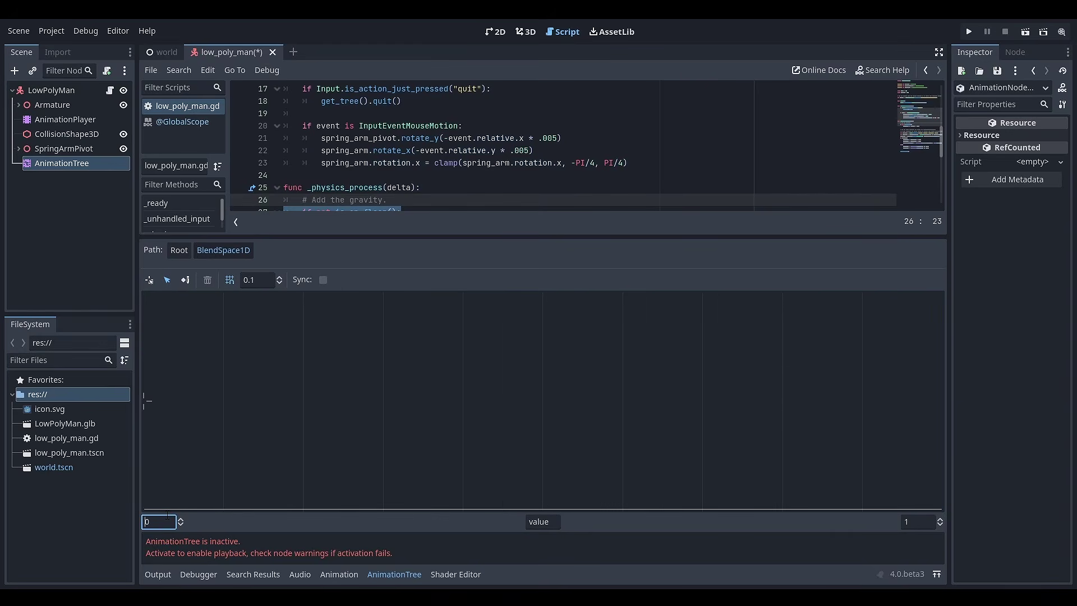
{"action": "left_click", "coordinate": [174, 384]}
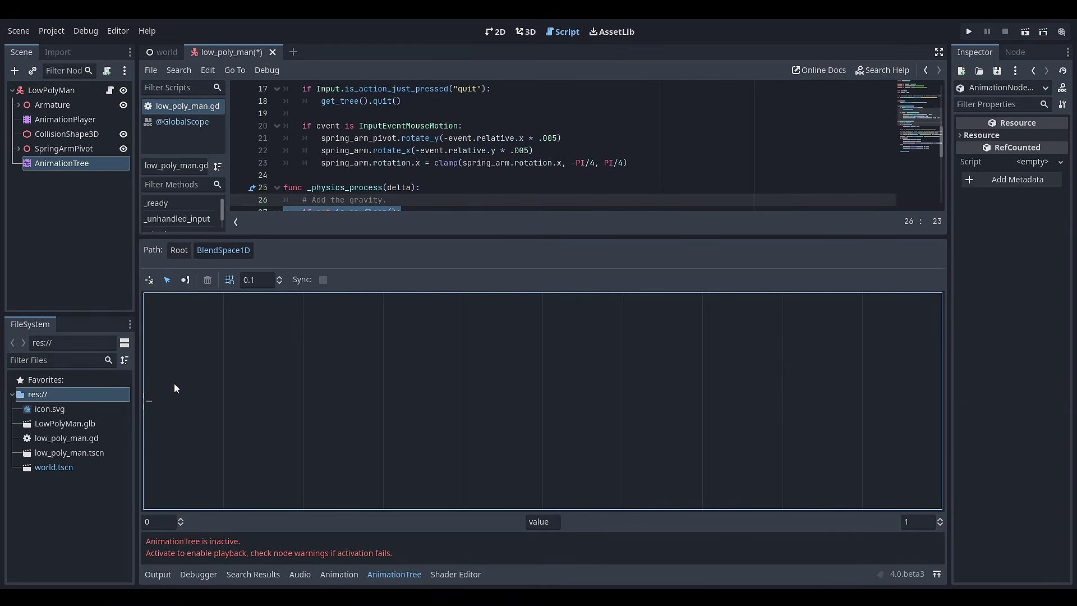
Add the idle animation at 0 and the run animation at 1 on the blend space axis.
{"action": "right_click", "coordinate": [147, 405]}
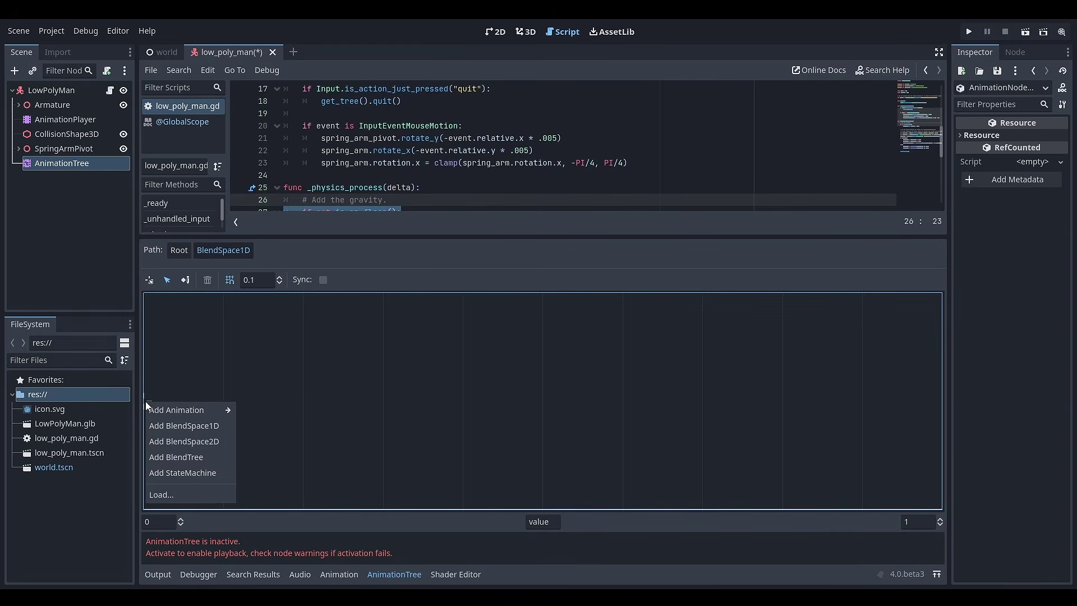
{"action": "mouse_move", "coordinate": [225, 410]}
{"action": "left_click", "coordinate": [269, 429]}
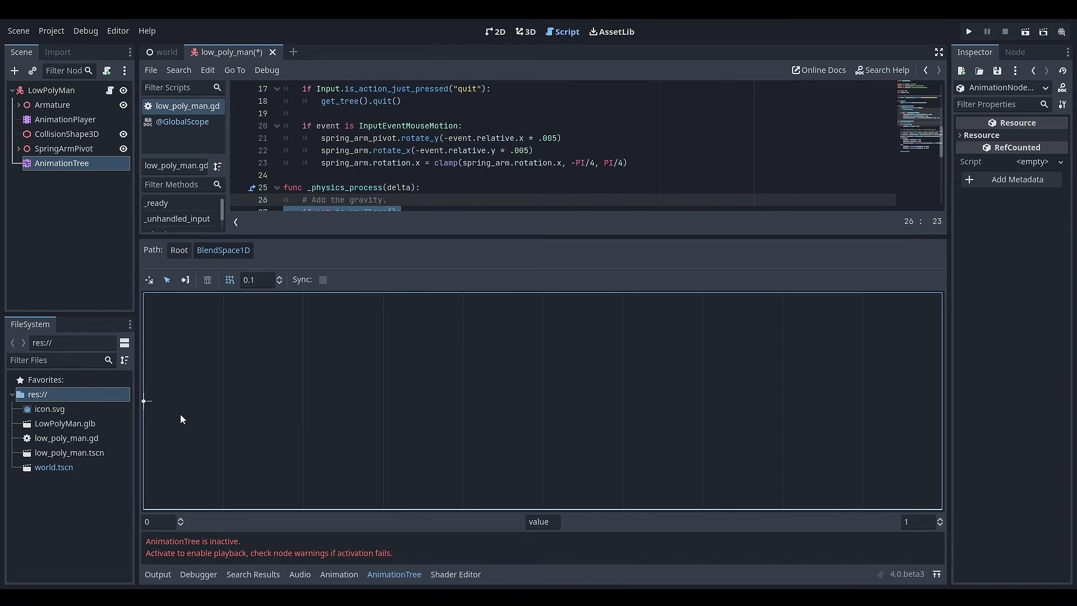
{"action": "right_click", "coordinate": [927, 401]}
{"action": "mouse_move", "coordinate": [977, 410]}
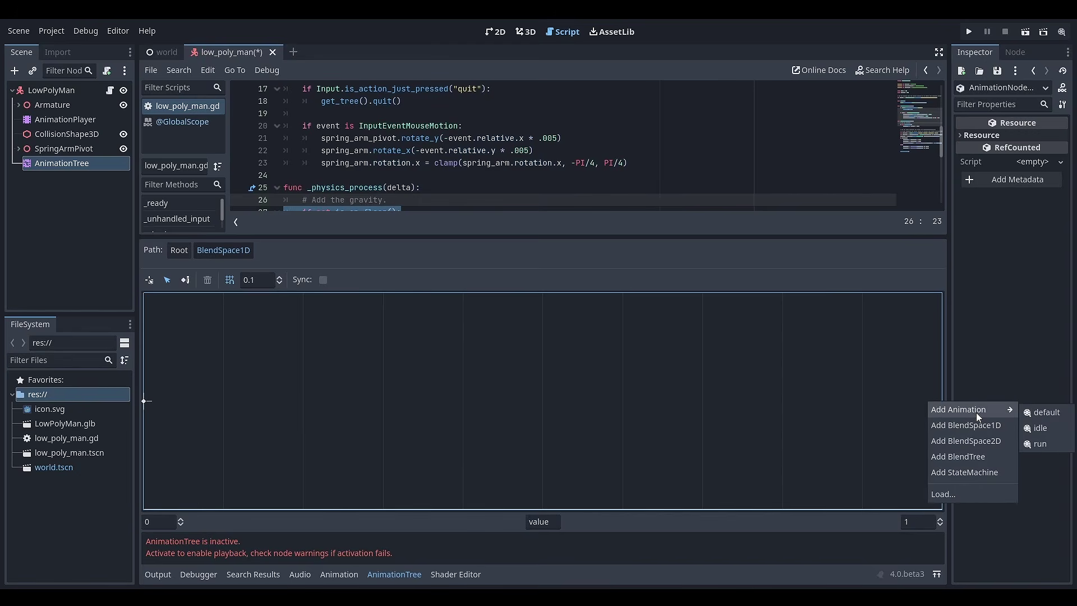
{"action": "left_click", "coordinate": [1041, 445]}
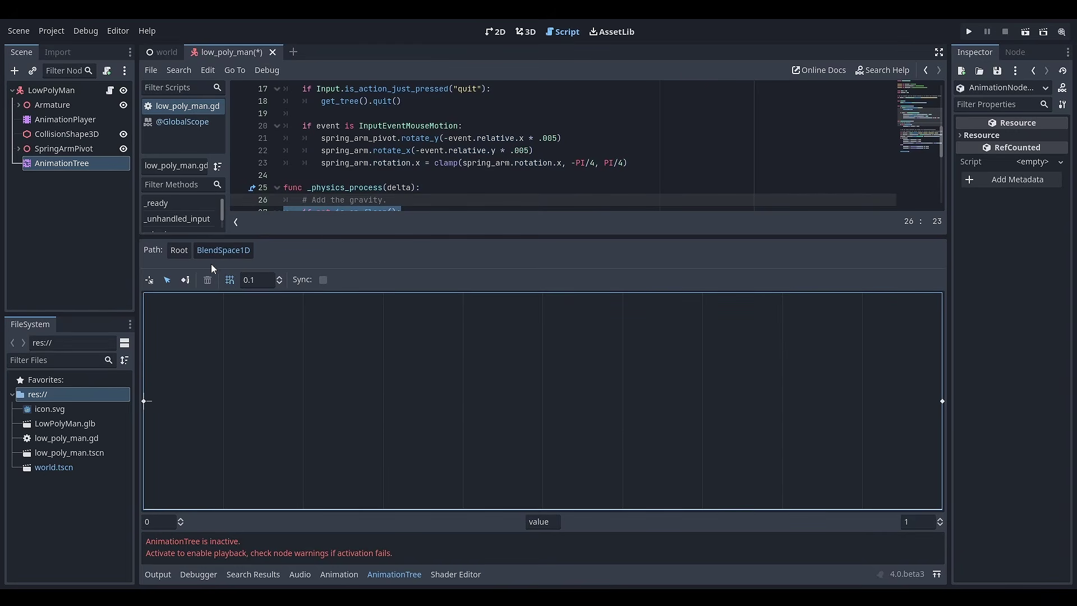
Connect the BlendSpace1D node to Output in the root blend tree and activate the AnimationTree.
{"action": "left_click", "coordinate": [179, 251]}
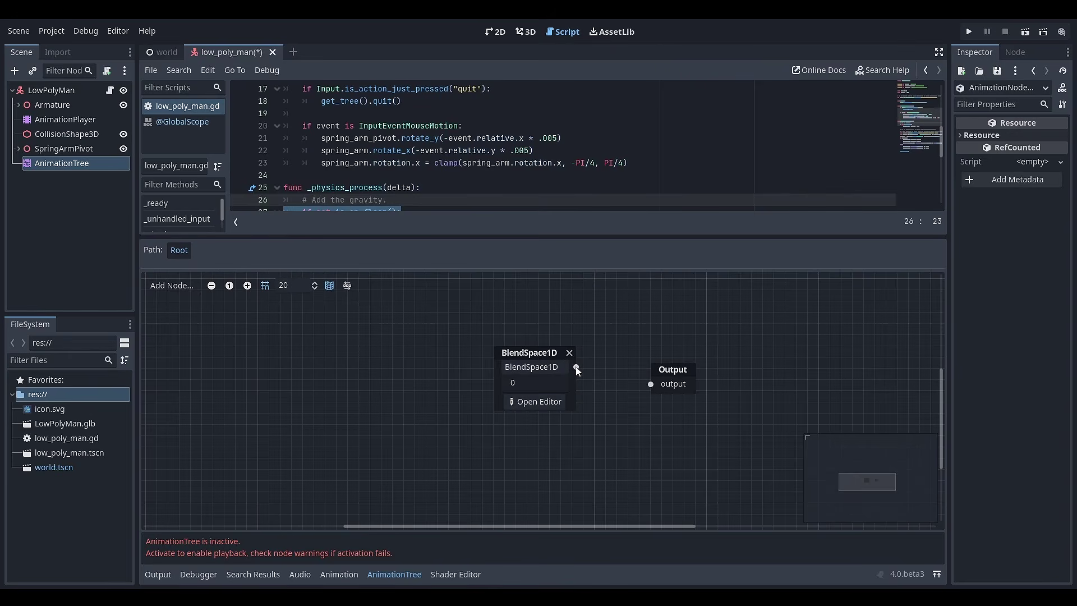
{"action": "left_click_drag", "start_coordinate": [625, 380], "coordinate": [651, 385]}
{"action": "left_click", "coordinate": [65, 163]}
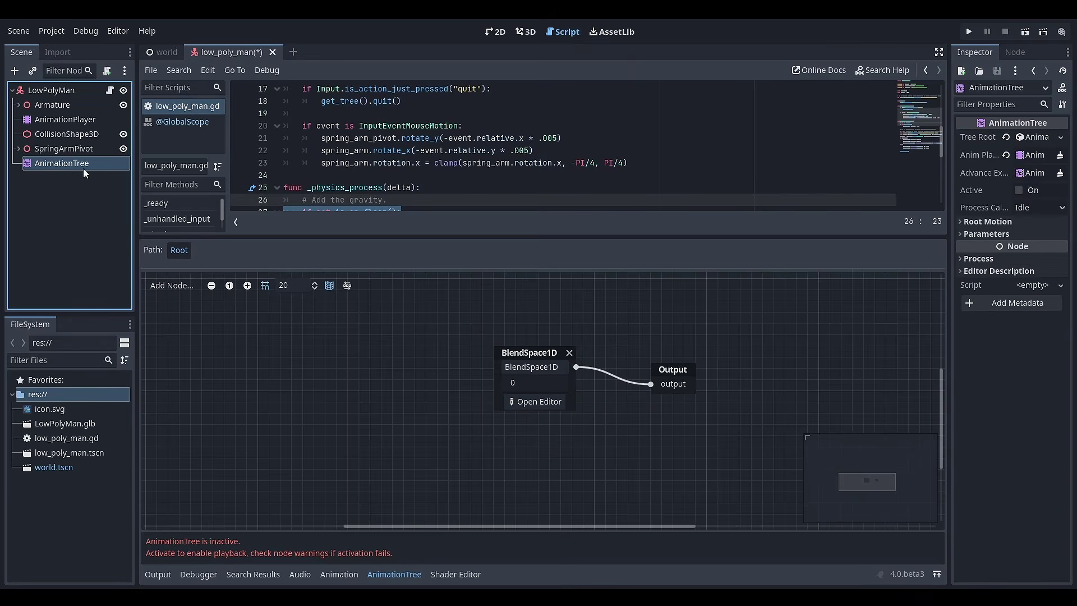
{"action": "left_click", "coordinate": [1019, 191]}
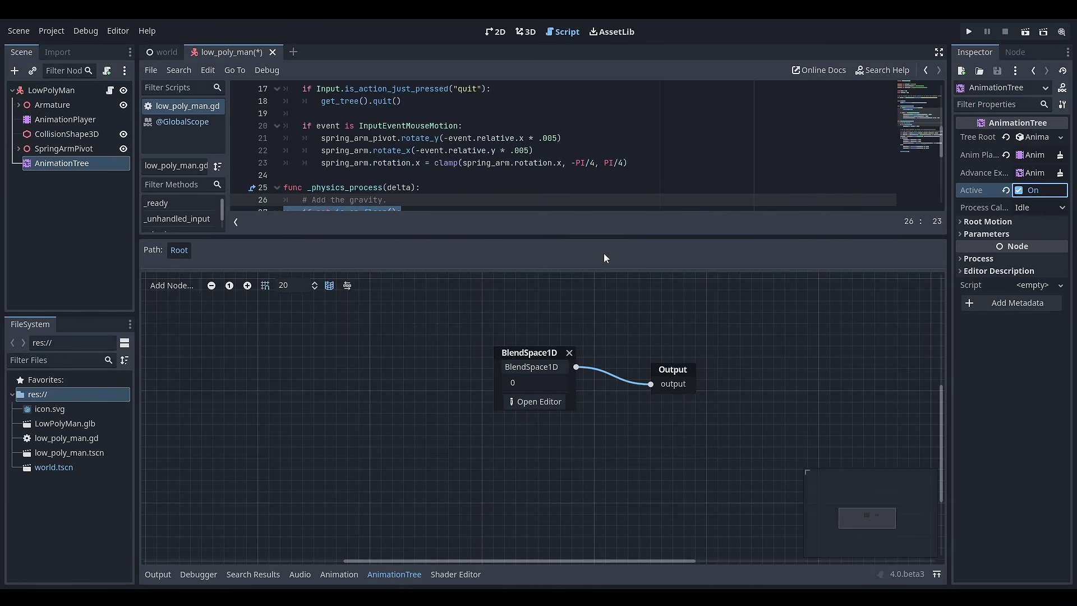
Enlarge the script area, run the project, and move the character around in several directions to test its movement and turning before stopping it.
{"action": "left_click_drag", "start_coordinate": [601, 236], "coordinate": [596, 339]}
{"action": "scroll", "coordinate": [582, 257], "scroll_direction": "down", "scroll_amount": 3}
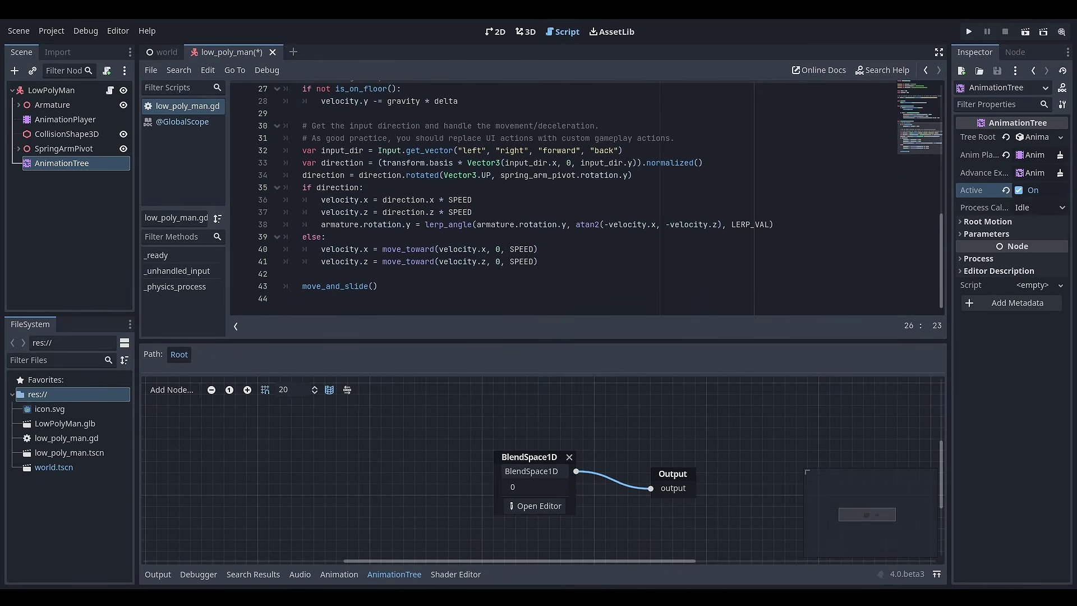
{"action": "left_click", "coordinate": [969, 31]}
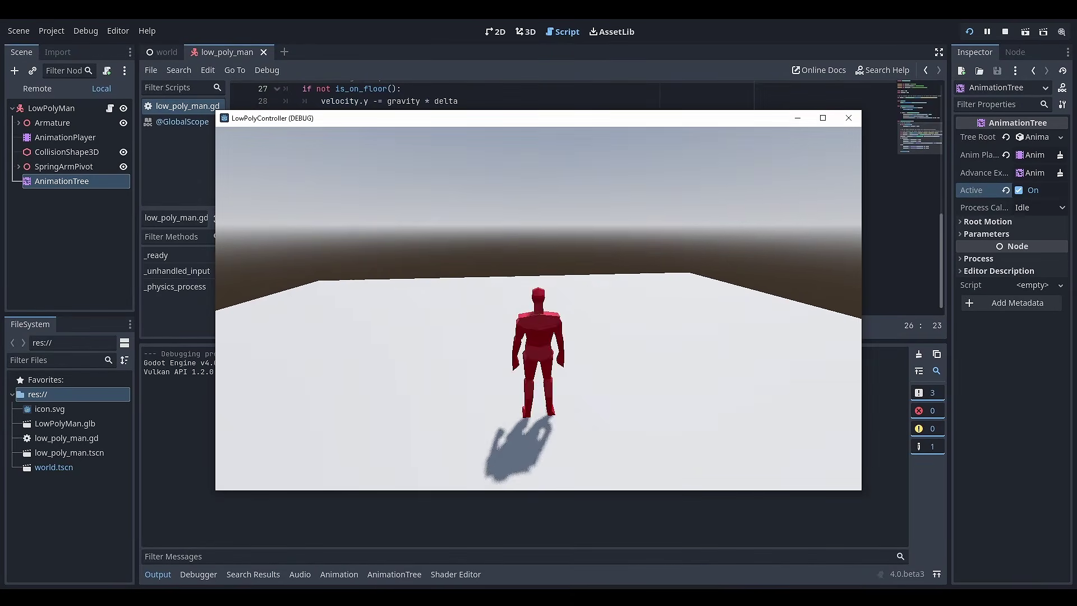
{"action": "key", "text": "a"}
{"action": "key", "text": "w"}
{"action": "key", "text": "d"}
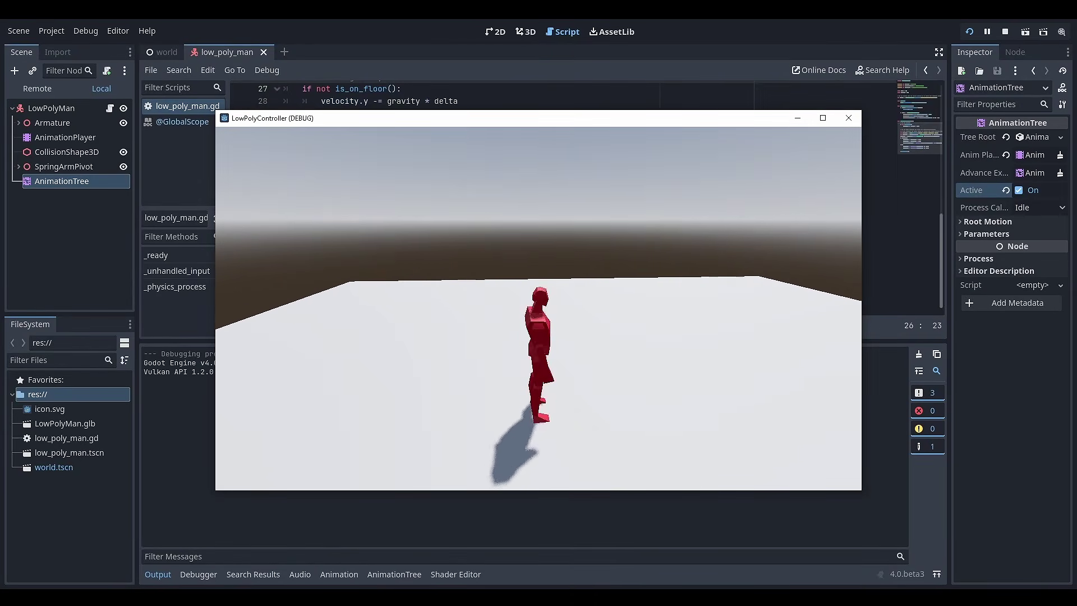
{"action": "key", "text": "s"}
{"action": "key", "text": "d"}
{"action": "key", "text": "w"}
{"action": "key", "text": "a"}
{"action": "key", "text": "d"}
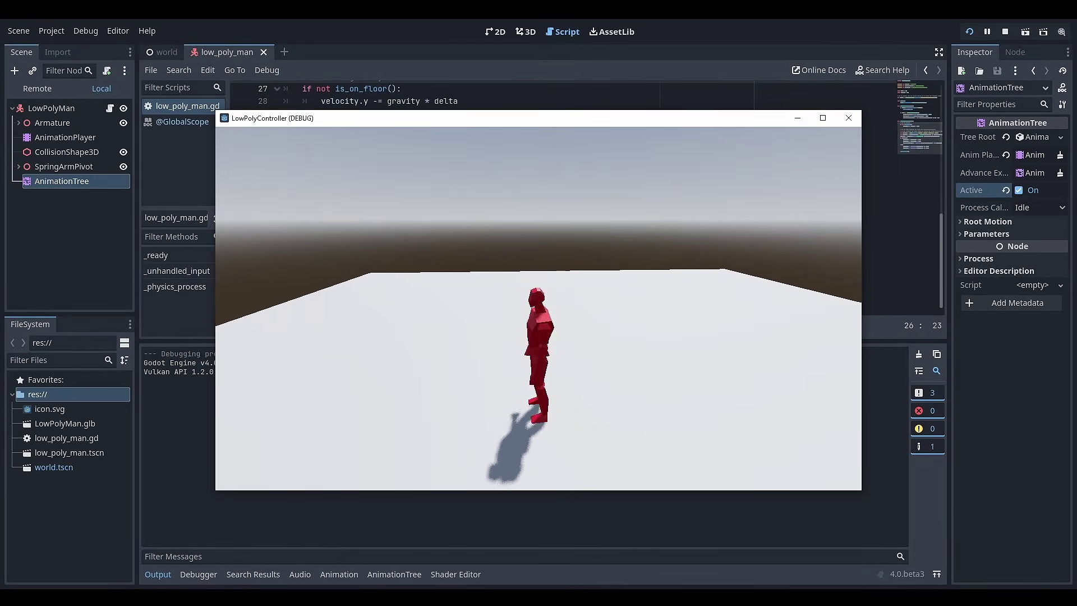
{"action": "key", "text": "a"}
{"action": "key", "text": "d"}
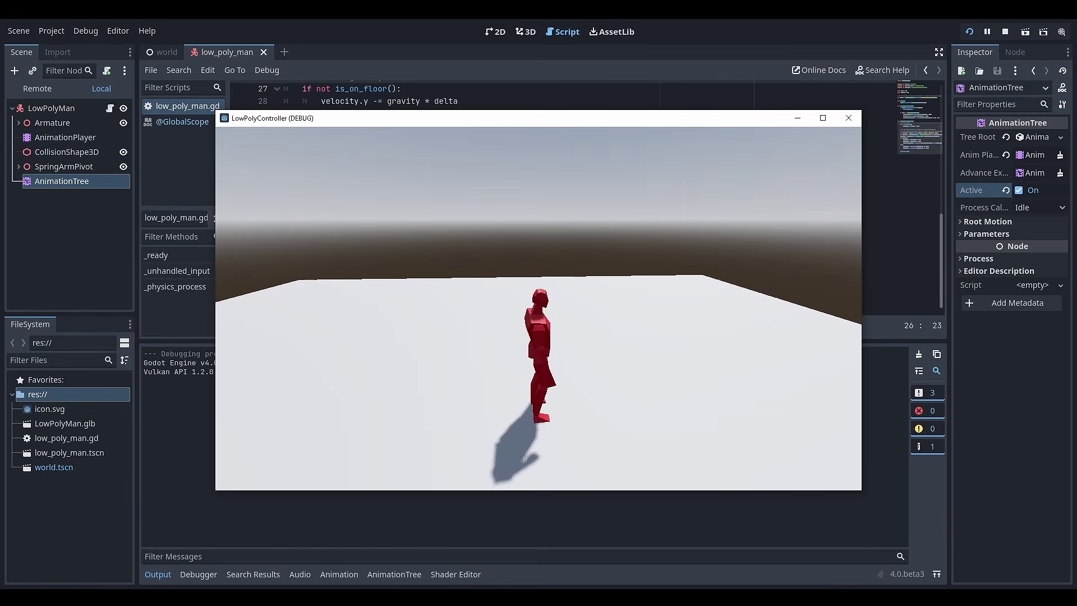
{"action": "key", "text": "s"}
{"action": "key", "text": "d"}
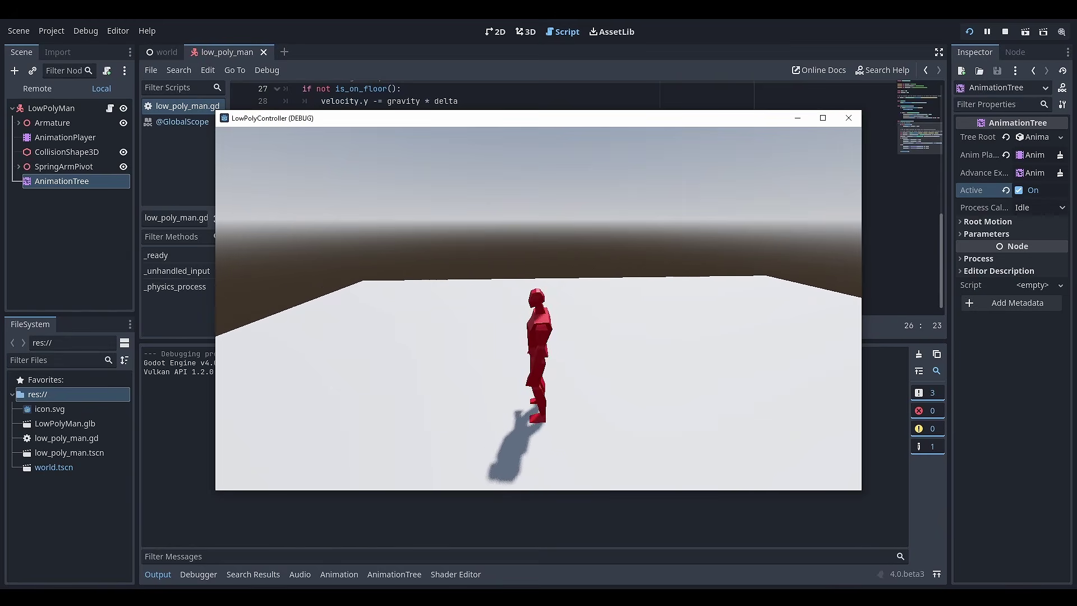
{"action": "key", "text": "s"}
{"action": "key", "text": "d"}
{"action": "key", "text": "F8"}
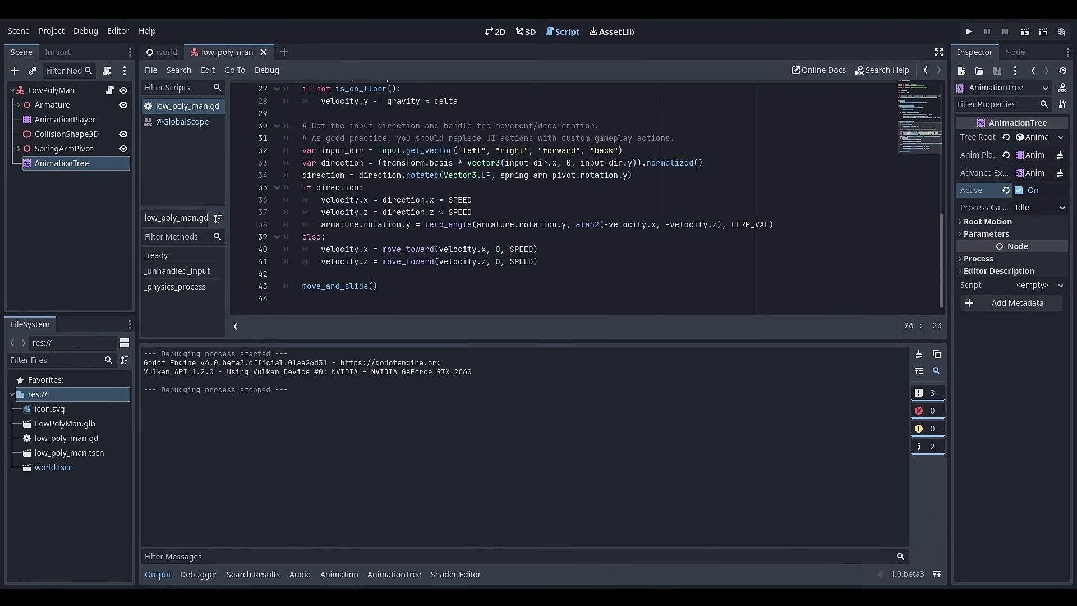
Change the velocity.x assignment under "if direction" to lerp(velocity.x, direction.x * SPEED, LERP_VAL).
{"action": "left_click", "coordinate": [378, 199]}
{"action": "type", "text": "lerp("}
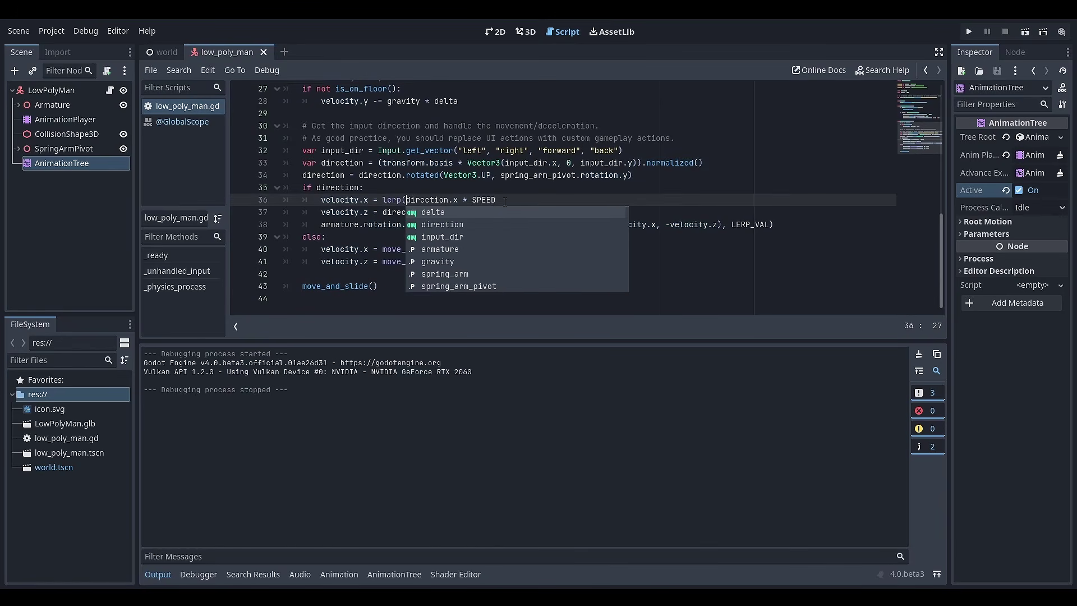
{"action": "left_click", "coordinate": [505, 199]}
{"action": "type", "text": ")"}
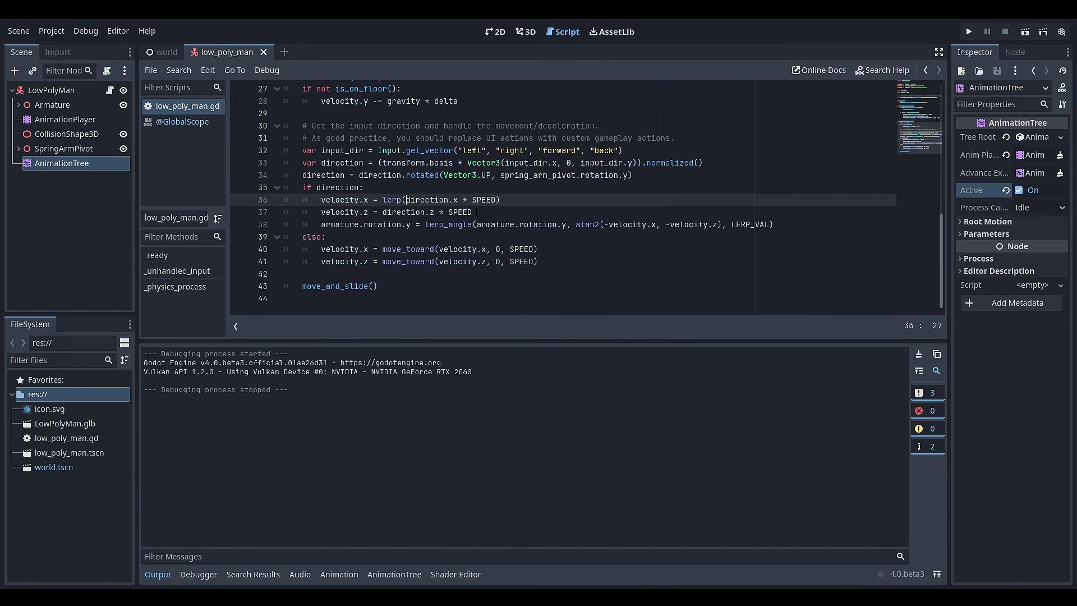
{"action": "type", "text": "velocity.x,"}
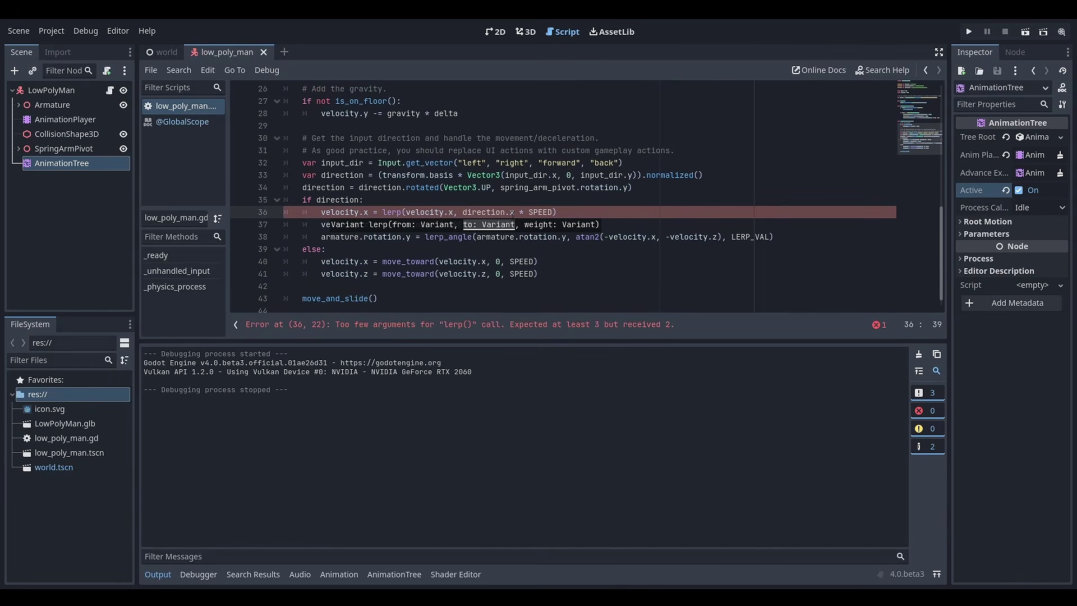
{"action": "left_click", "coordinate": [553, 212]}
{"action": "type", "text": ", LER"}
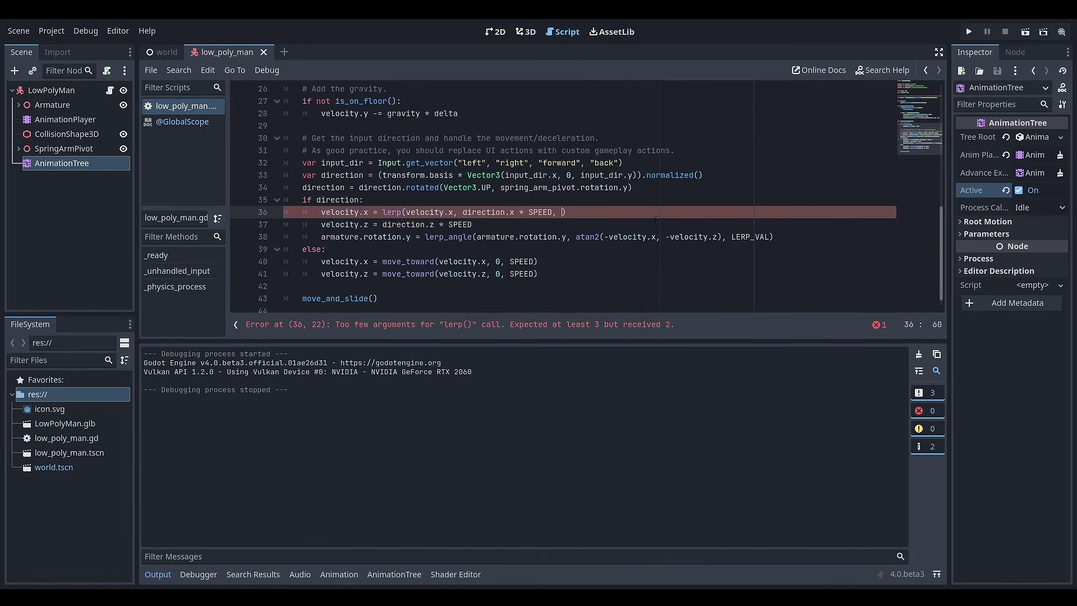
{"action": "type", "text": "P"}
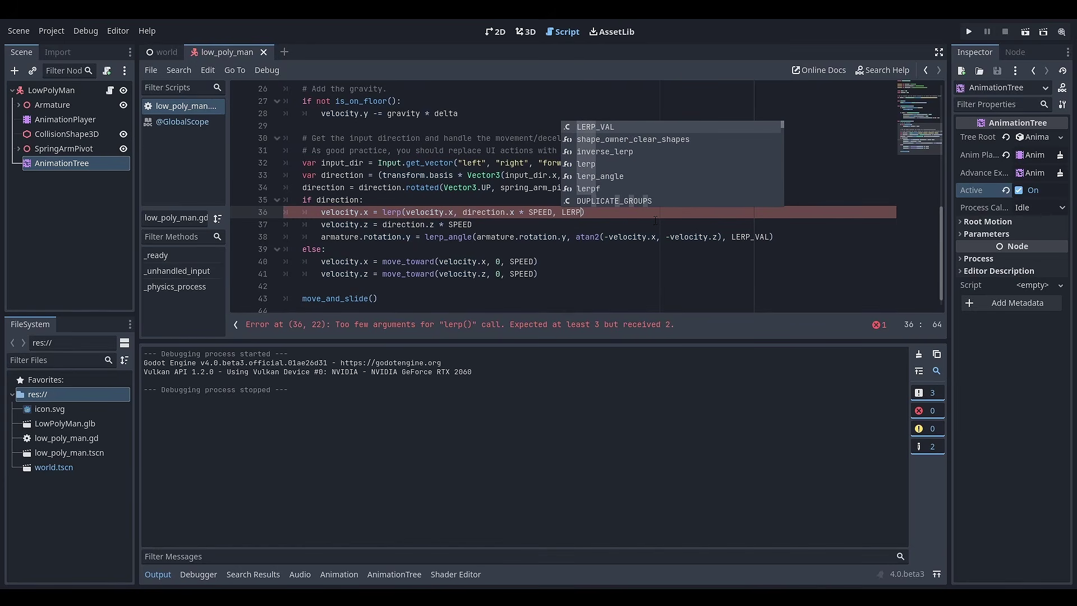
{"action": "key", "text": "Return"}
Replace the velocity.z assignment under "if direction" with velocity.z = lerp(velocity.z, direction.z * SPEED, LERP_VAL) and save the script.
{"action": "left_click_drag", "start_coordinate": [607, 217], "coordinate": [321, 214]}
{"action": "key", "text": "ctrl+c"}
{"action": "left_click_drag", "start_coordinate": [473, 224], "coordinate": [321, 225]}
{"action": "key", "text": "ctrl+v"}
{"action": "double_click", "coordinate": [367, 224]}
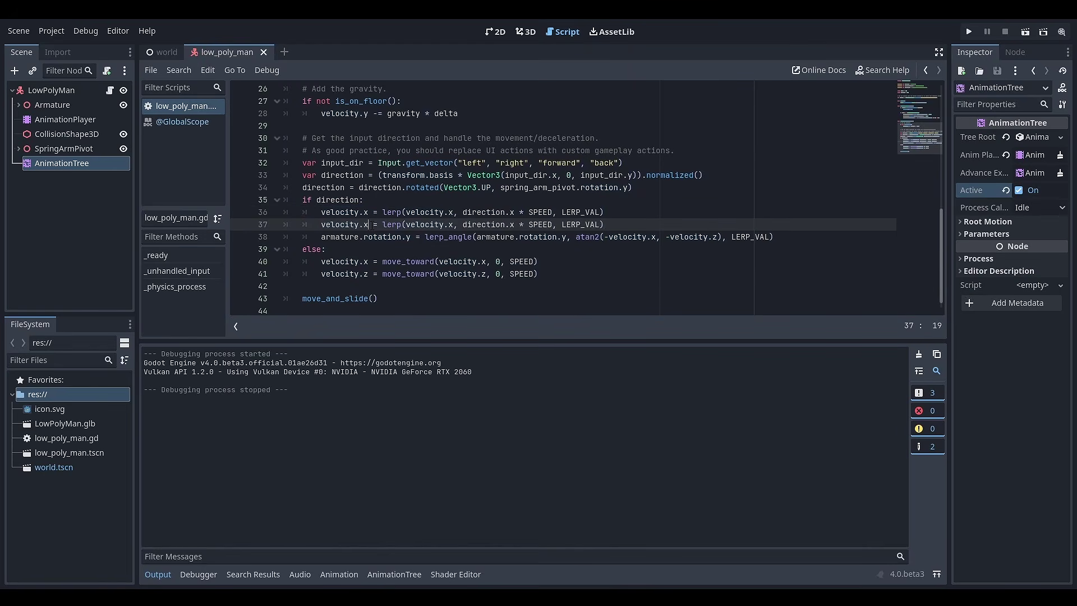
{"action": "type", "text": "z"}
{"action": "left_click", "coordinate": [454, 224]}
{"action": "key", "text": "BackSpace"}
{"action": "type", "text": "z"}
{"action": "left_click", "coordinate": [515, 224]}
{"action": "key", "text": "BackSpace"}
{"action": "type", "text": "z"}
{"action": "left_click", "coordinate": [630, 224]}
{"action": "key", "text": "ctrl+s"}
Replace both assignments in the else branch with velocity.x = lerp(velocity.x, 0.0, LERP_VAL).
{"action": "left_click_drag", "start_coordinate": [540, 262], "coordinate": [321, 262]}
{"action": "key", "text": "ctrl+v"}
{"action": "left_click_drag", "start_coordinate": [541, 273], "coordinate": [322, 273]}
{"action": "key", "text": "ctrl+v"}
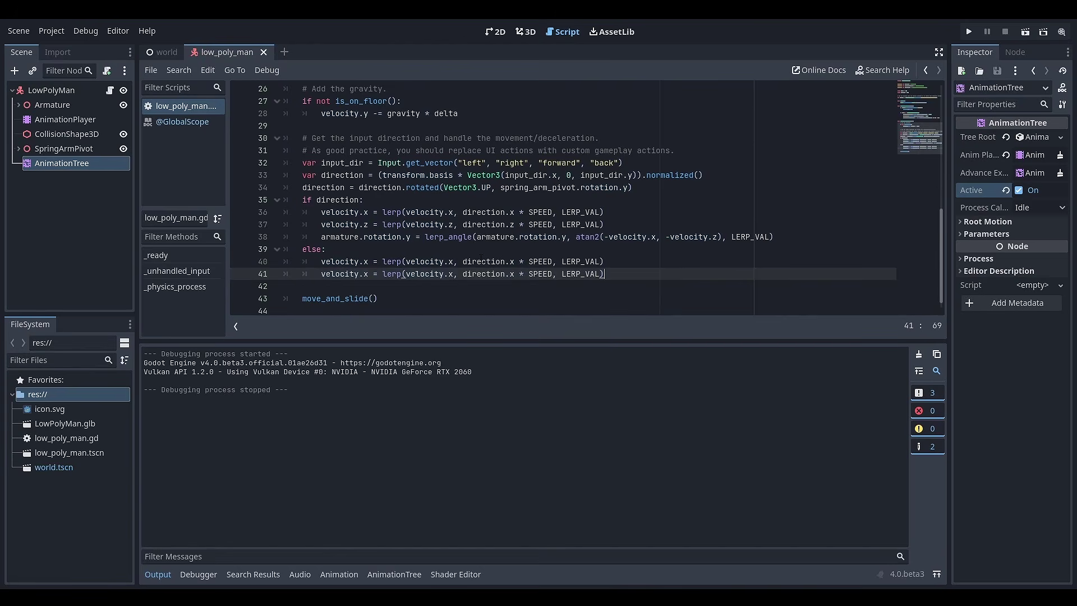
{"action": "left_click_drag", "start_coordinate": [463, 261], "coordinate": [552, 262]}
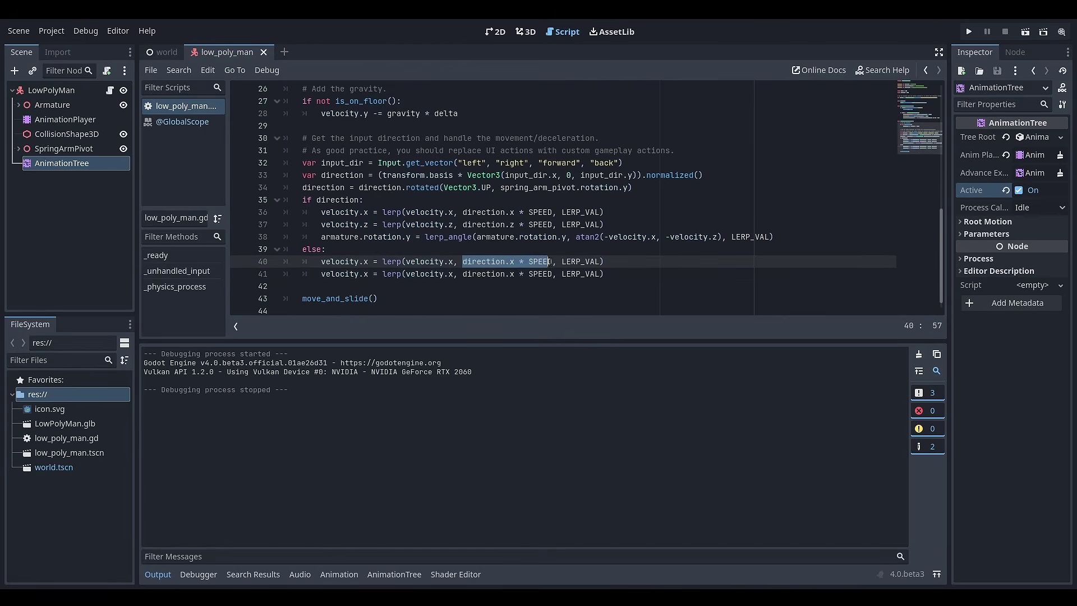
{"action": "type", "text": "0.0"}
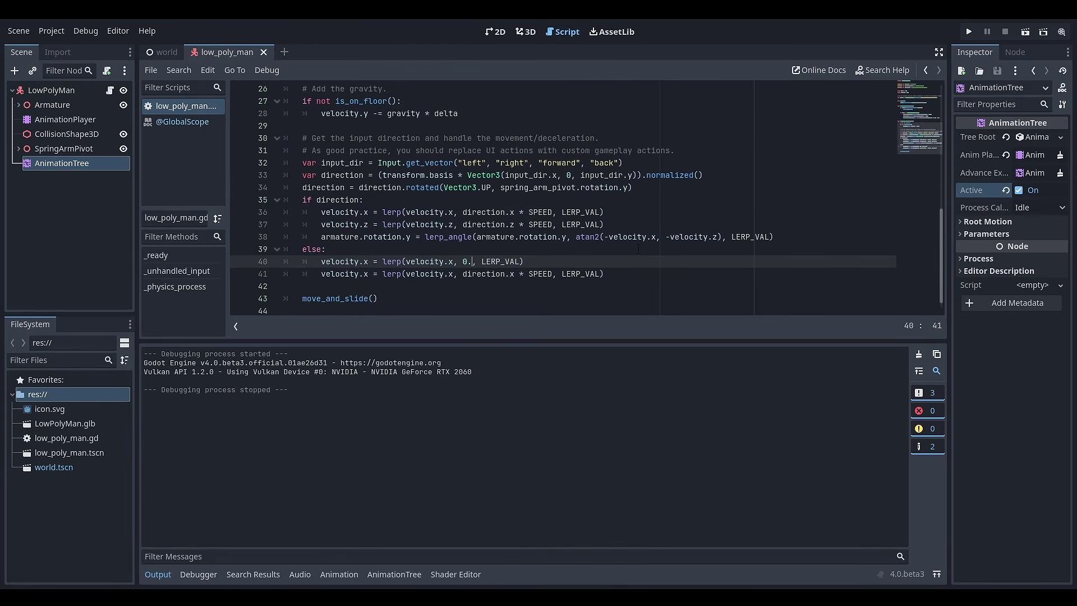
{"action": "key", "text": "Up"}
{"action": "left_click_drag", "start_coordinate": [463, 274], "coordinate": [553, 274]}
{"action": "key", "text": "BackSpace"}
{"action": "type", "text": "0.0"}
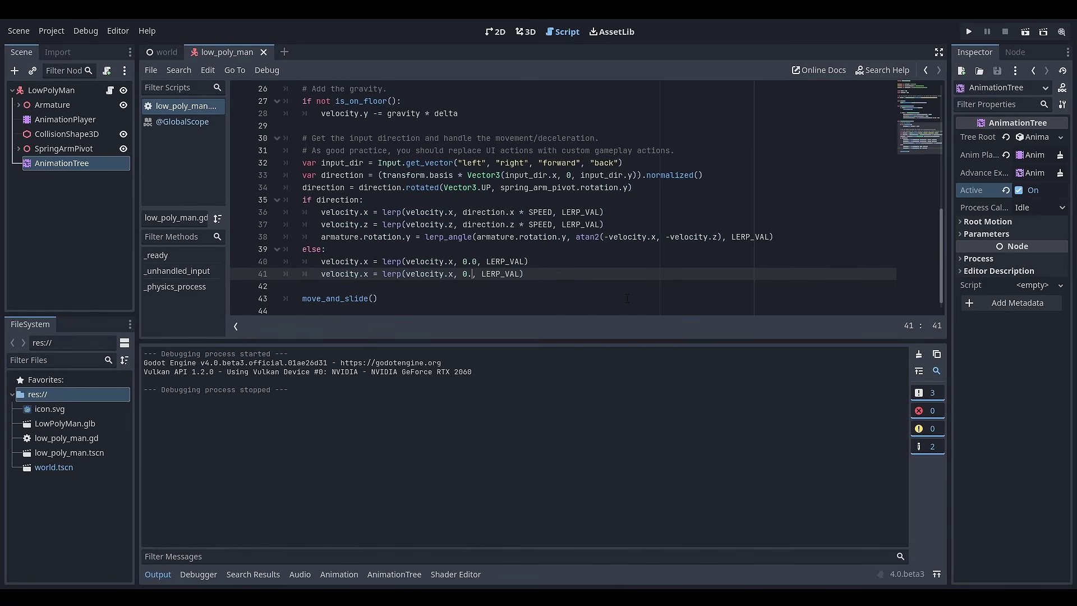
Change the second else-branch line to velocity.z = lerp(velocity.z, 0.0, LERP_VAL).
{"action": "left_click", "coordinate": [458, 261]}
{"action": "key", "text": "Down"}
{"action": "key", "text": "Left"}
{"action": "key", "text": "BackSpace"}
{"action": "type", "text": "z"}
{"action": "left_click", "coordinate": [368, 274]}
{"action": "key", "text": "BackSpace"}
{"action": "type", "text": "z"}
{"action": "left_click", "coordinate": [575, 264]}
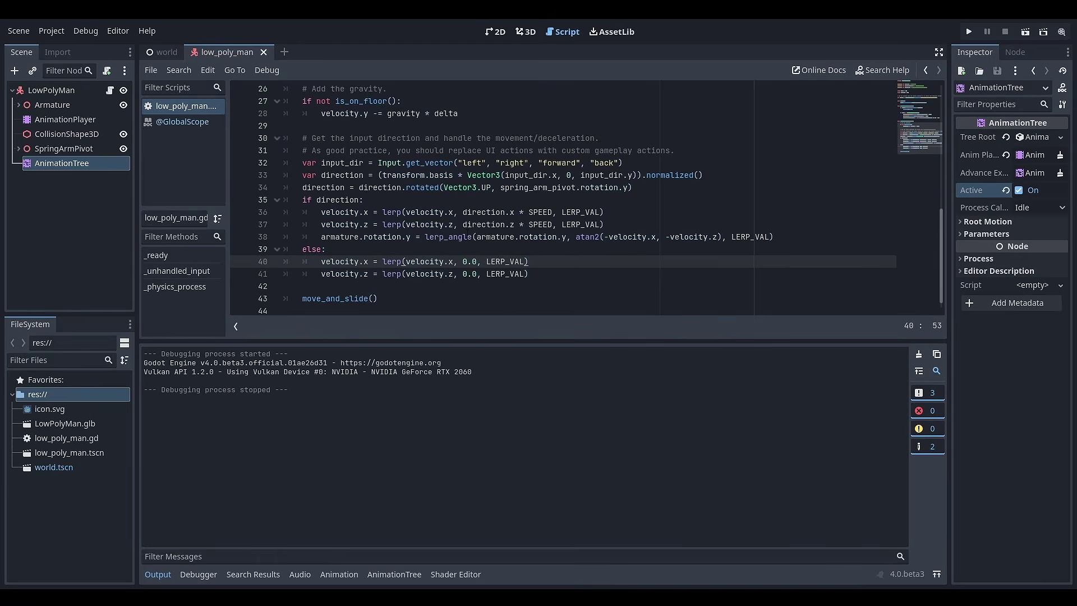
Run the project, move the character to test the smoothed acceleration and deceleration, and quit the game.
{"action": "left_click", "coordinate": [969, 32]}
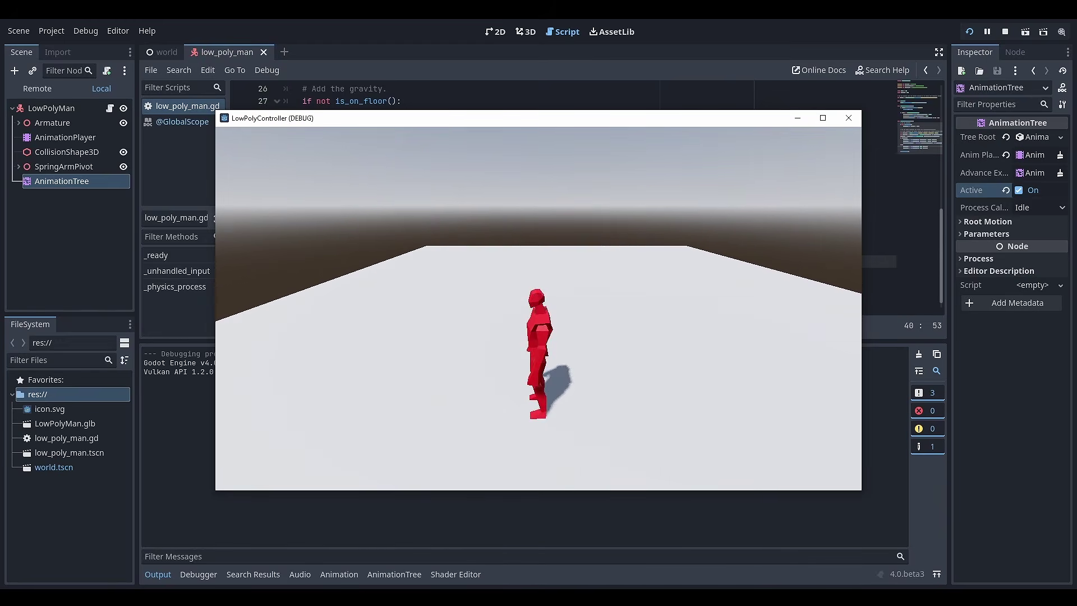
{"action": "key", "text": "w"}
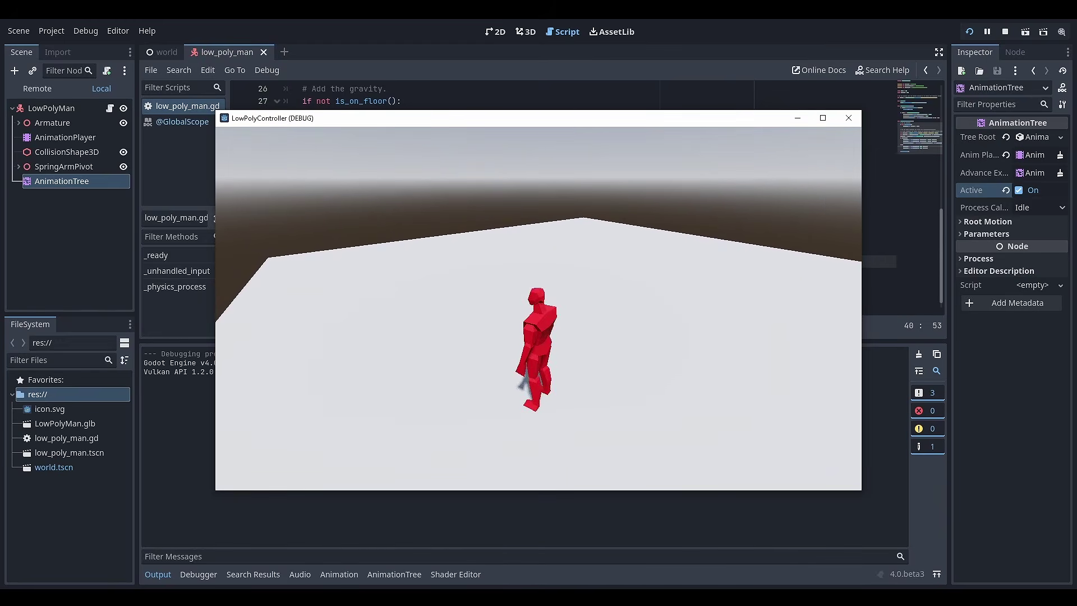
{"action": "key", "text": "Escape"}
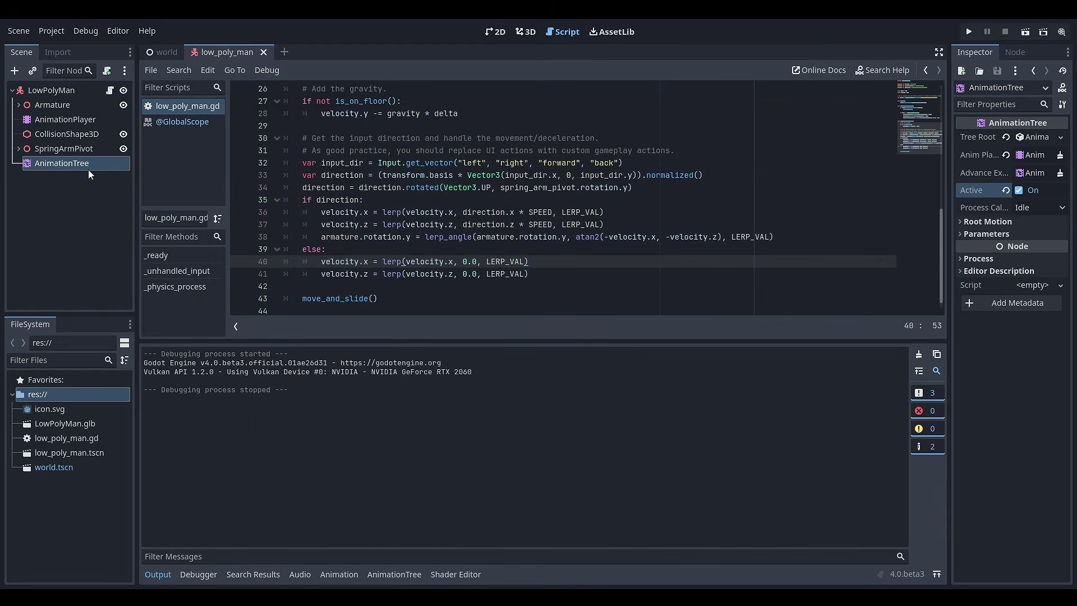
{"action": "scroll", "coordinate": [538, 196], "scroll_direction": "up", "scroll_amount": 8}
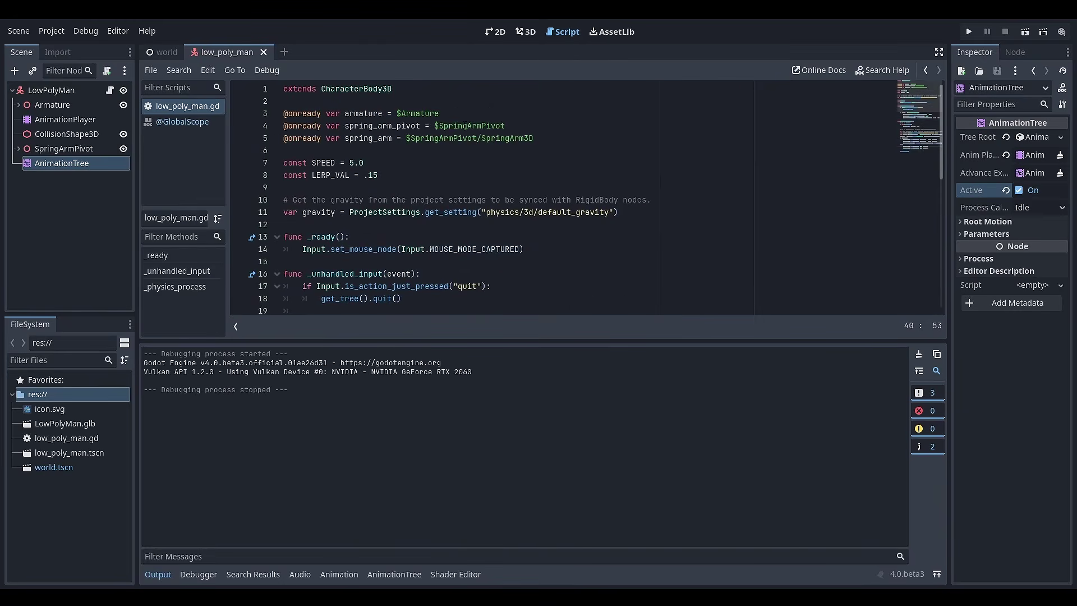
{"action": "left_click", "coordinate": [540, 138]}
{"action": "key", "text": "Return"}
{"action": "type", "text": "@onre"}
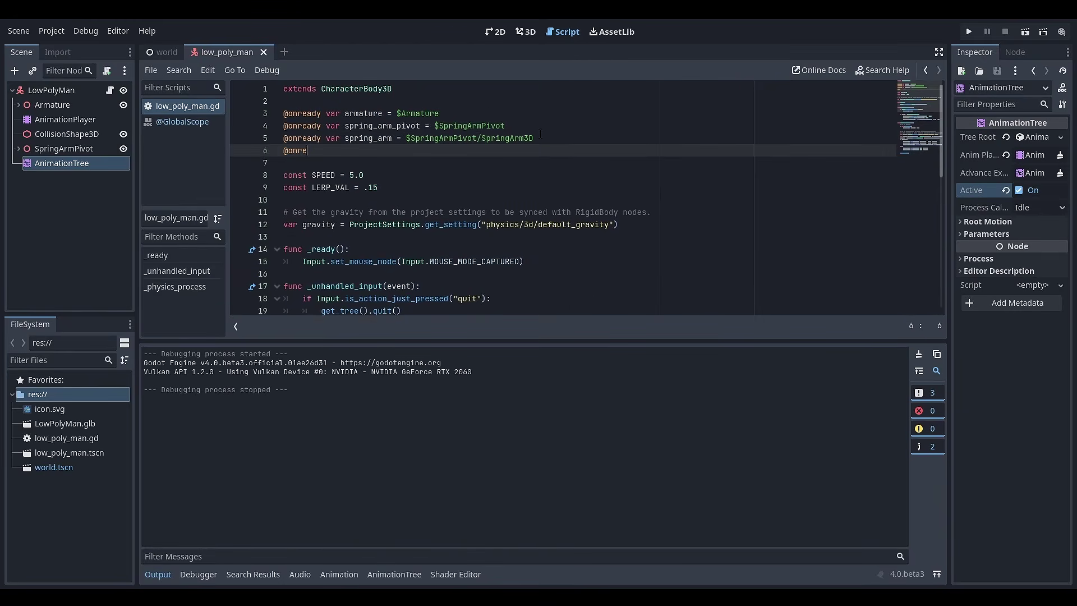
{"action": "type", "text": "ady var anim_tree = $An"}
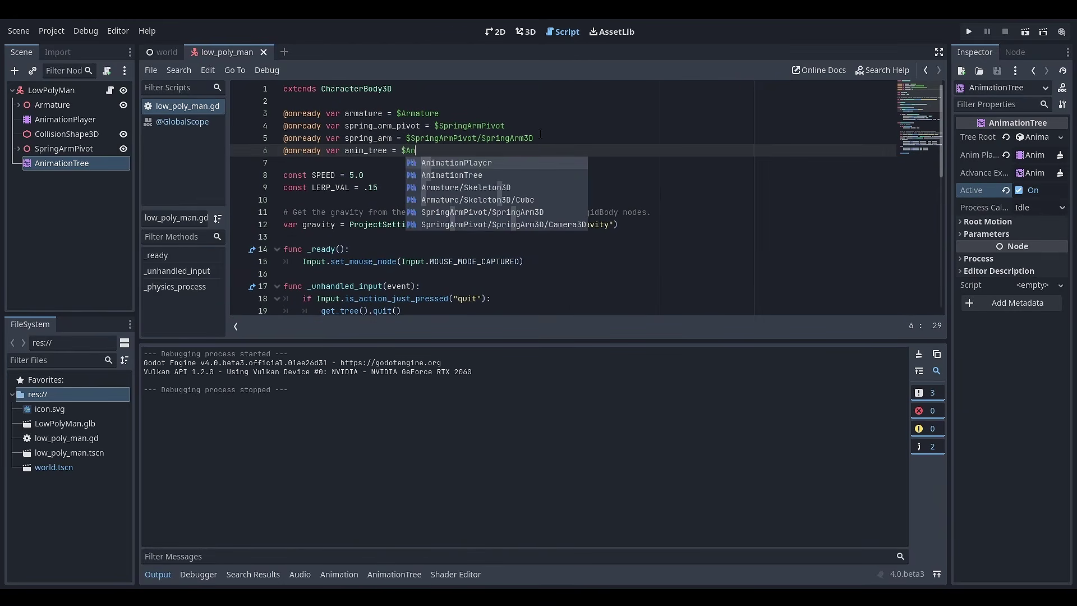
{"action": "key", "text": "Down"}
{"action": "key", "text": "Return"}
Add the line anim_tree.set("", velocity.length() / SPEED) above move_and_slide() in _physics_process.
{"action": "scroll", "coordinate": [468, 245], "scroll_direction": "down", "scroll_amount": 9}
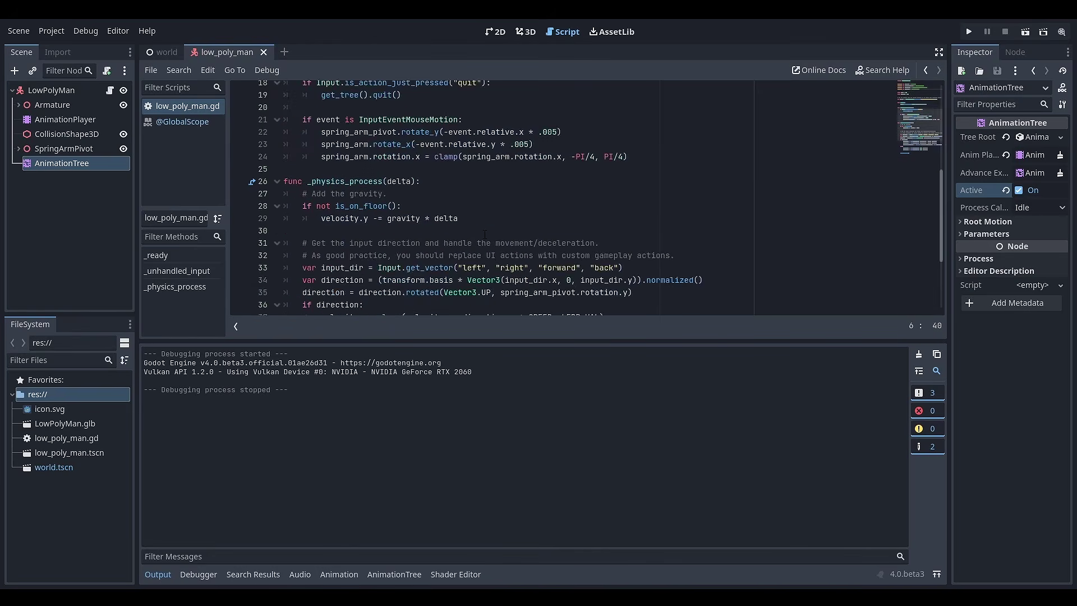
{"action": "left_click", "coordinate": [382, 274]}
{"action": "key", "text": "Return"}
{"action": "key", "text": "Return"}
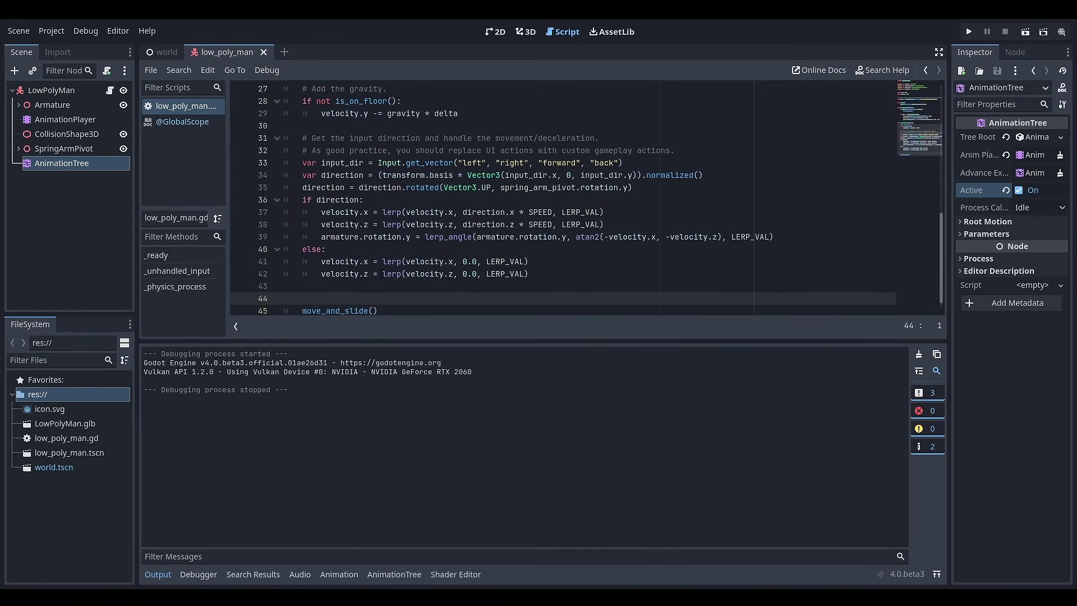
{"action": "key", "text": "Up"}
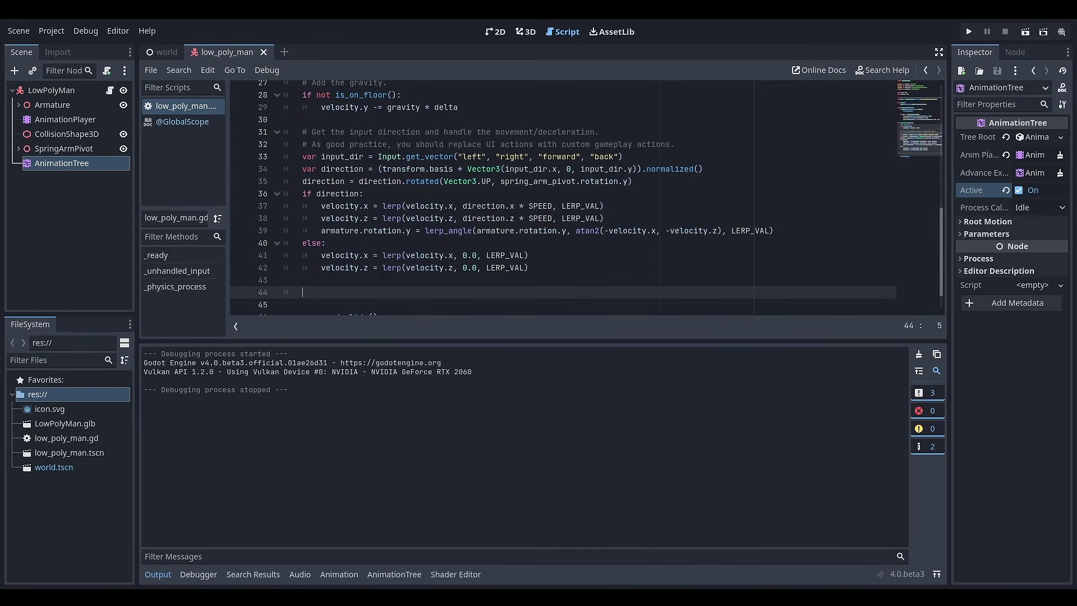
{"action": "type", "text": "anim_tree.set(\"\","}
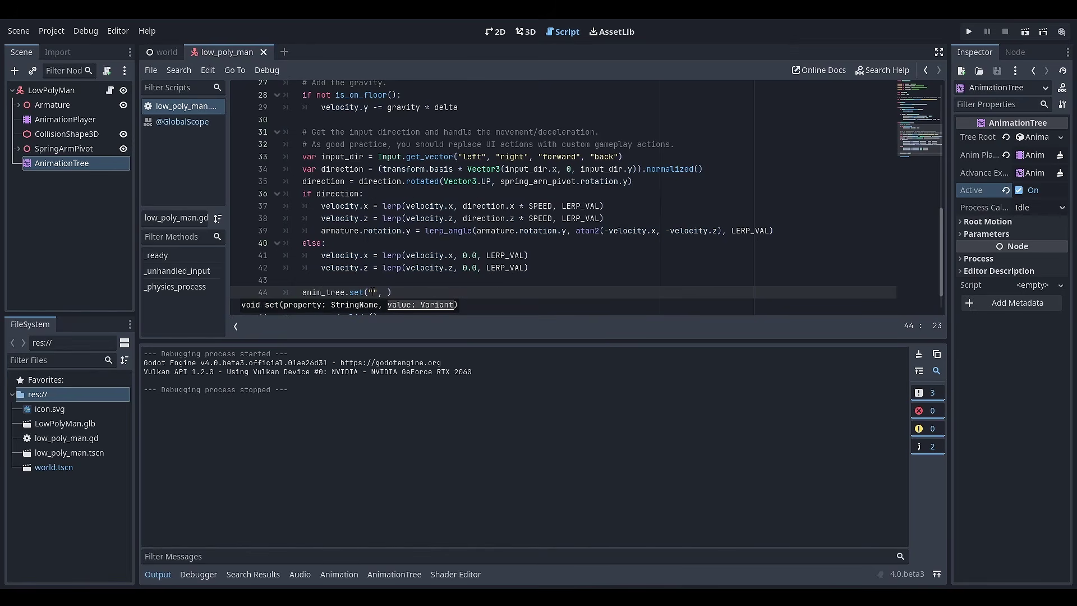
{"action": "scroll", "coordinate": [367, 277], "scroll_direction": "down", "scroll_amount": 1}
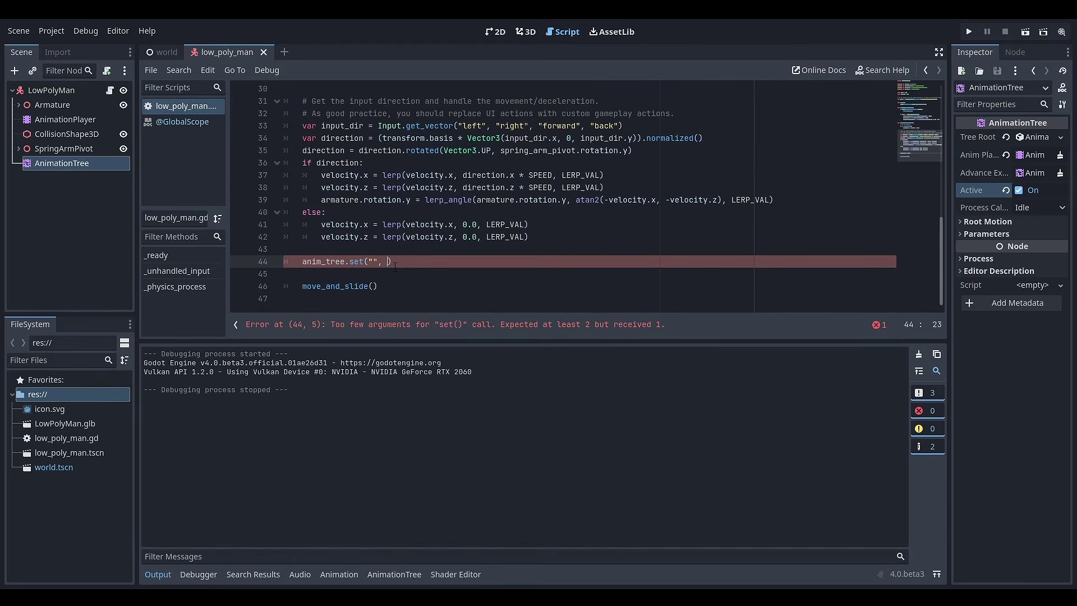
{"action": "type", "text": "veloc"}
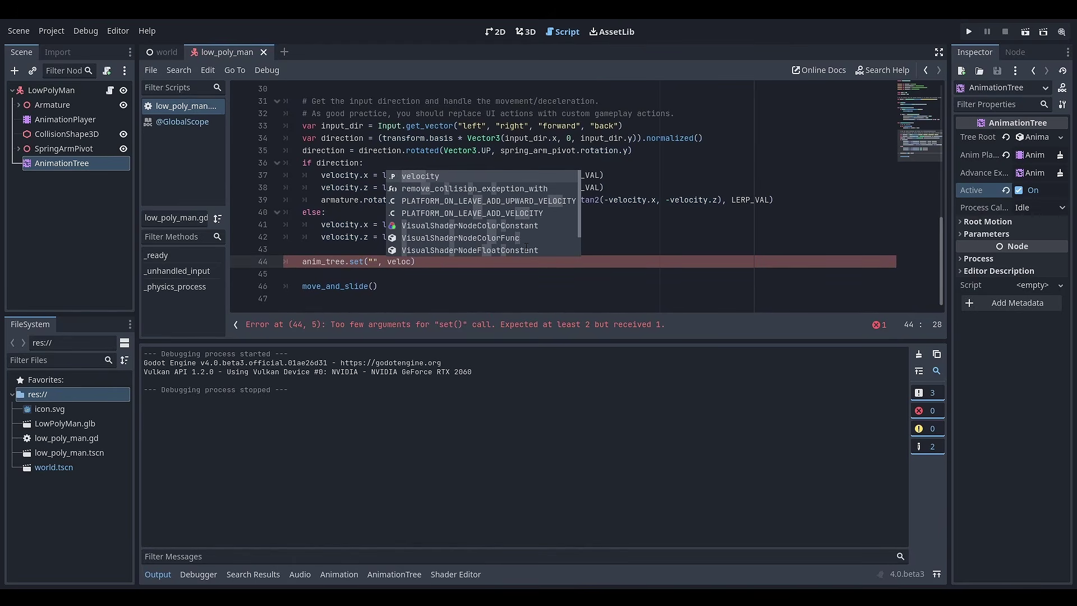
{"action": "key", "text": "Return"}
{"action": "type", "text": ".length"}
{"action": "key", "text": "Return"}
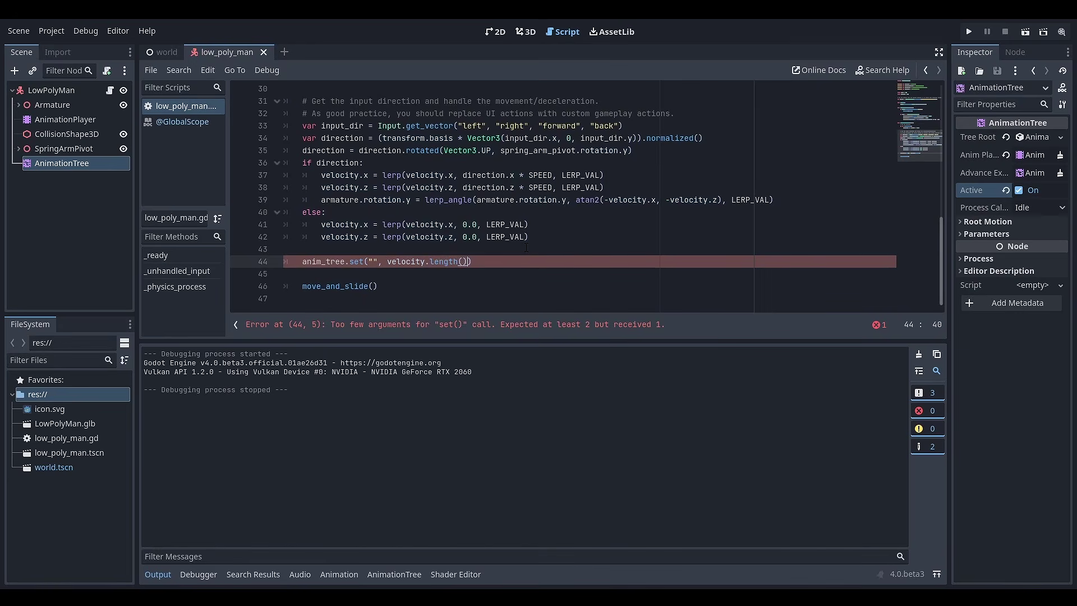
{"action": "type", "text": "/ SPEED"}
{"action": "scroll", "coordinate": [526, 247], "scroll_direction": "up", "scroll_amount": 10}
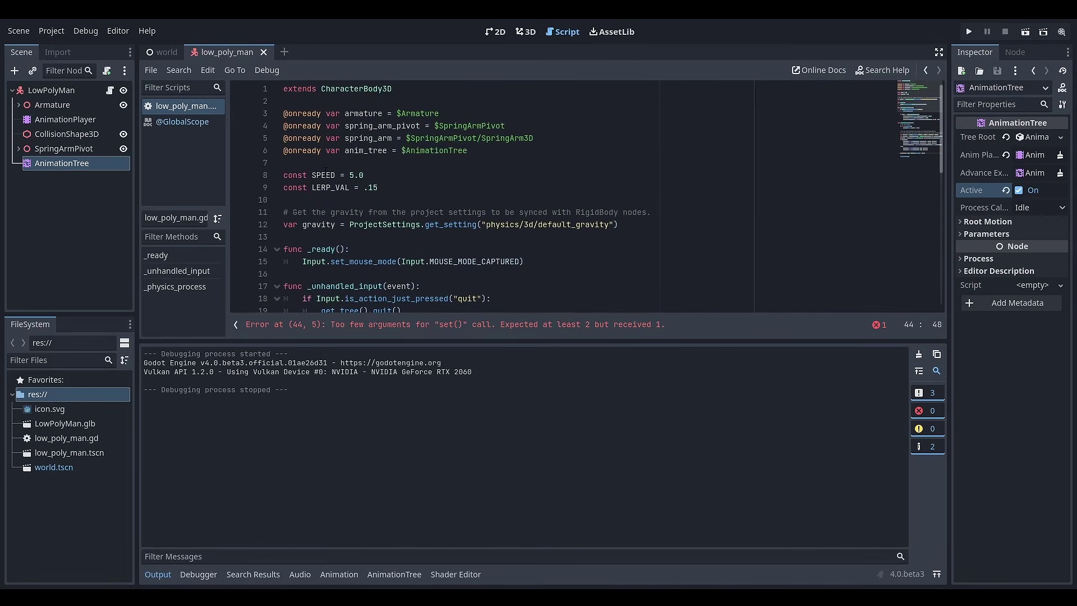
{"action": "scroll", "coordinate": [475, 303], "scroll_direction": "down", "scroll_amount": 10}
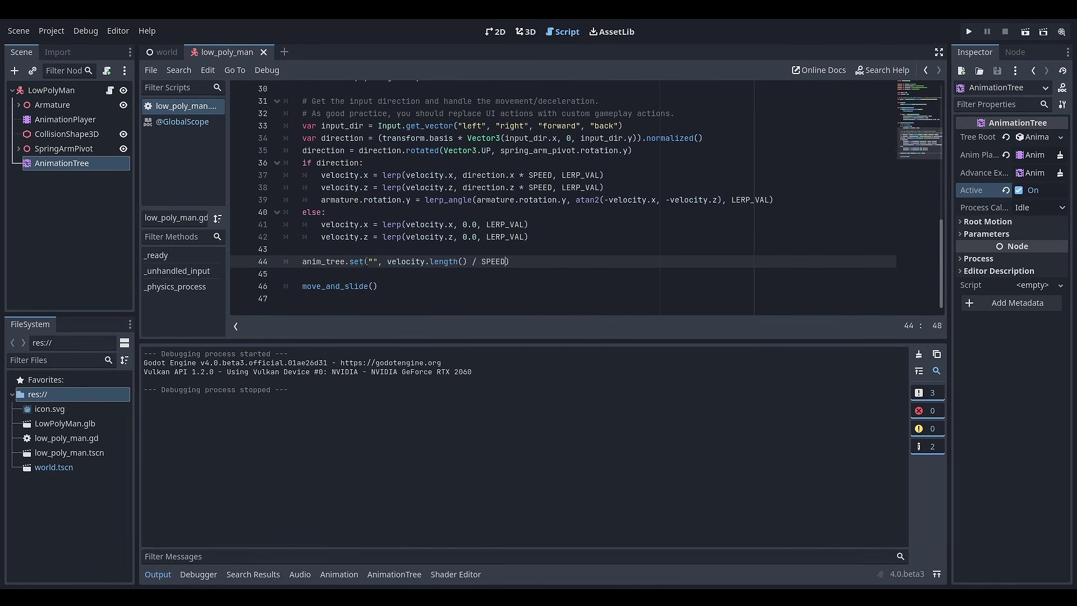
Copy the property path of the AnimationTree's Blend Space 1D blend position and paste it into the empty quotes of anim_tree.set().
{"action": "left_click", "coordinate": [85, 164]}
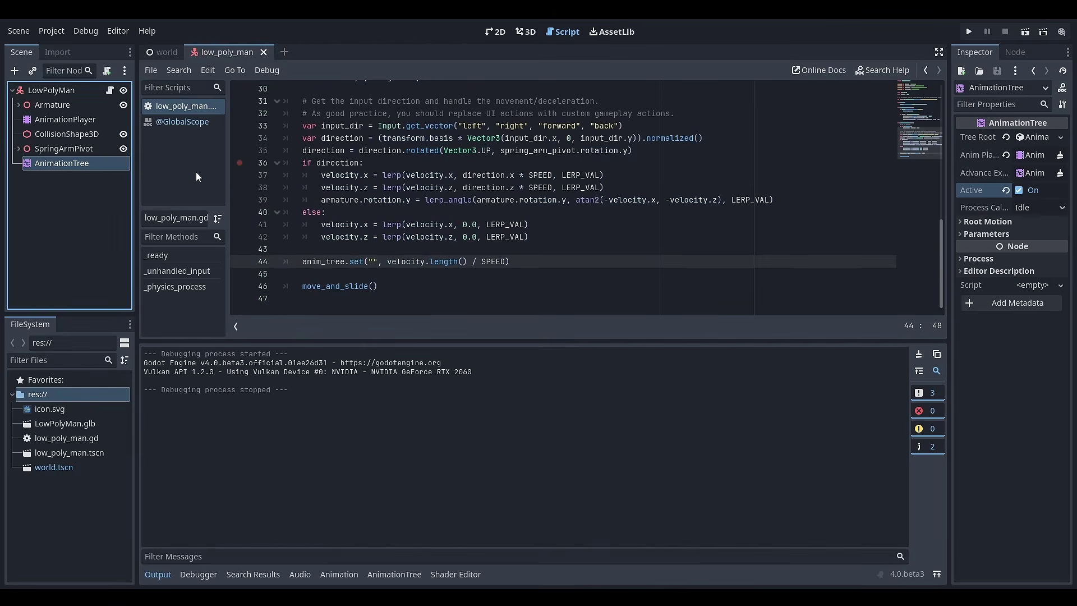
{"action": "left_click", "coordinate": [980, 235]}
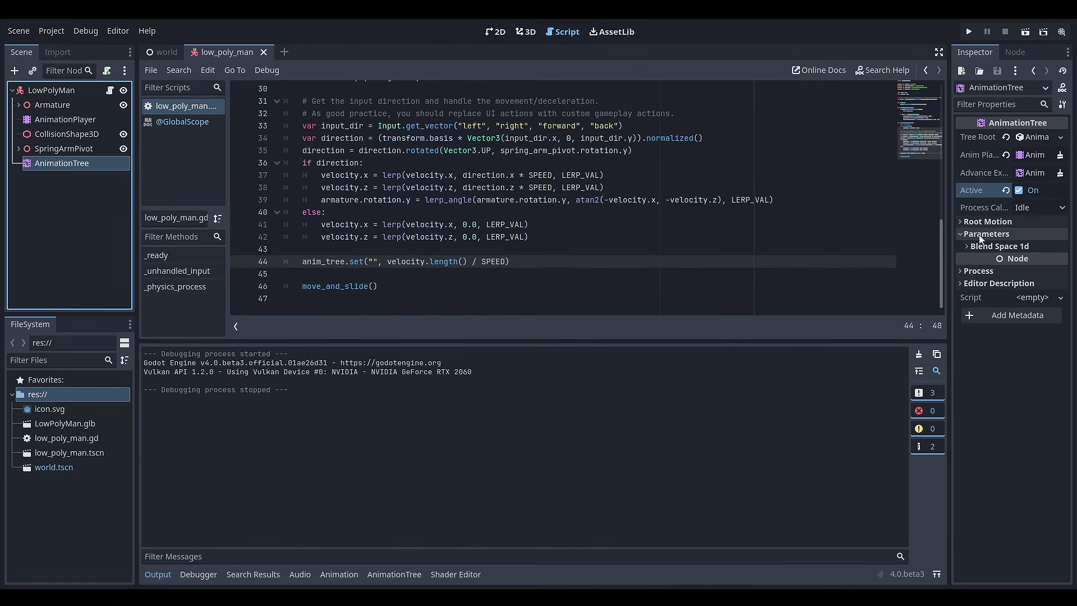
{"action": "left_click", "coordinate": [969, 246]}
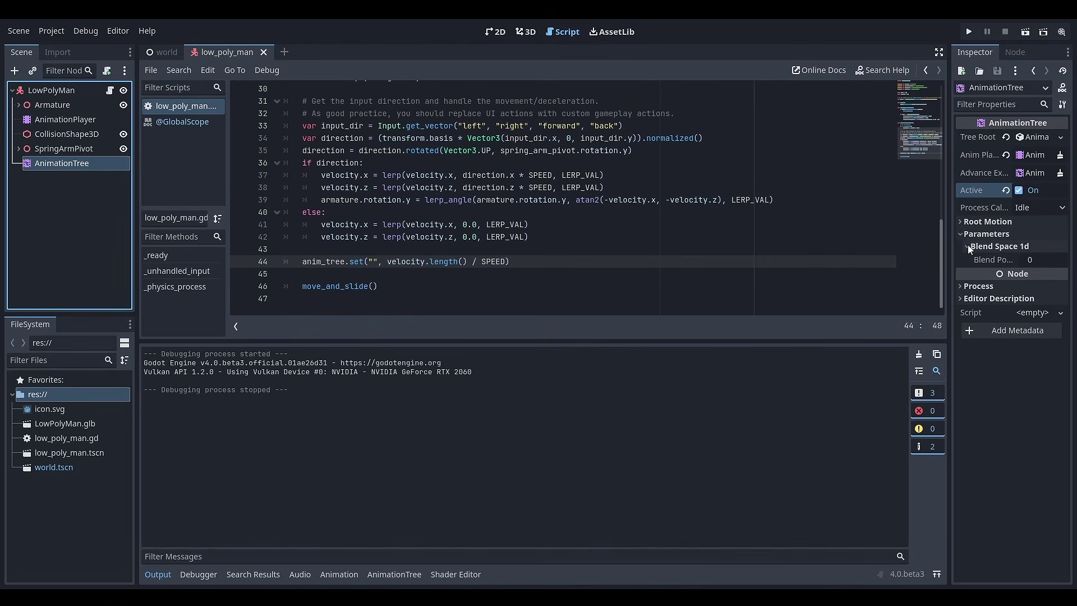
{"action": "right_click", "coordinate": [1001, 258]}
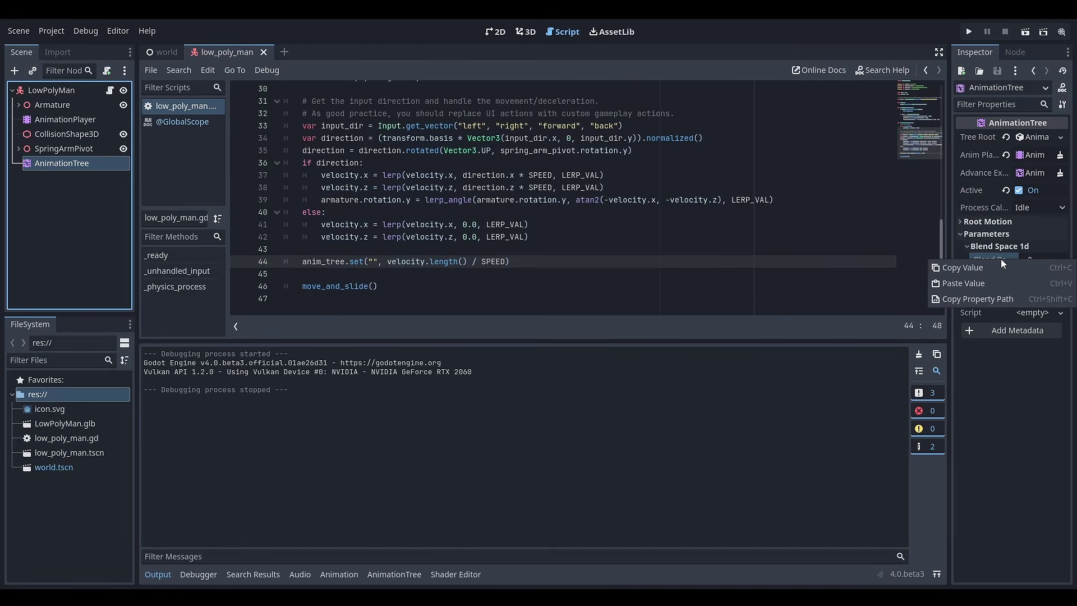
{"action": "left_click", "coordinate": [982, 299]}
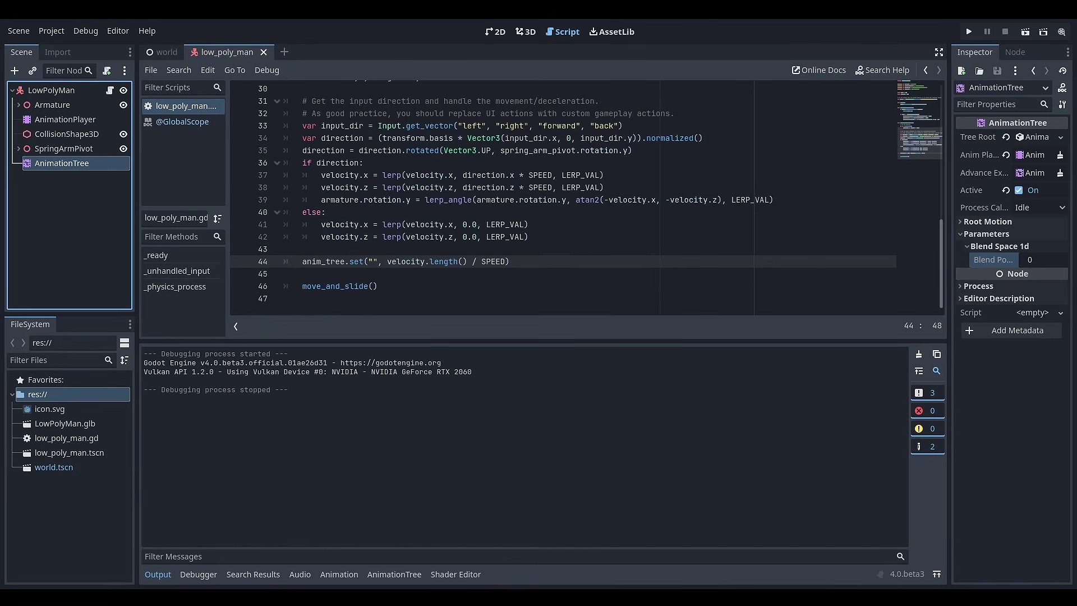
{"action": "left_click", "coordinate": [374, 262]}
{"action": "key", "text": "ctrl+v"}
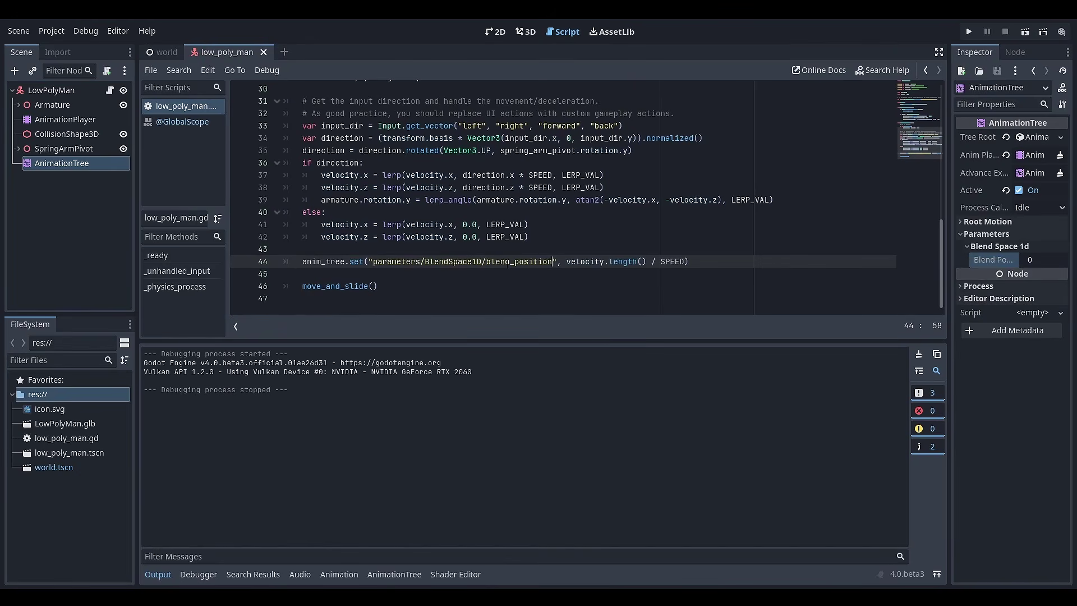
Run the project and move the character in several directions to test the velocity-driven idle/run animation blending.
{"action": "key", "text": "F5"}
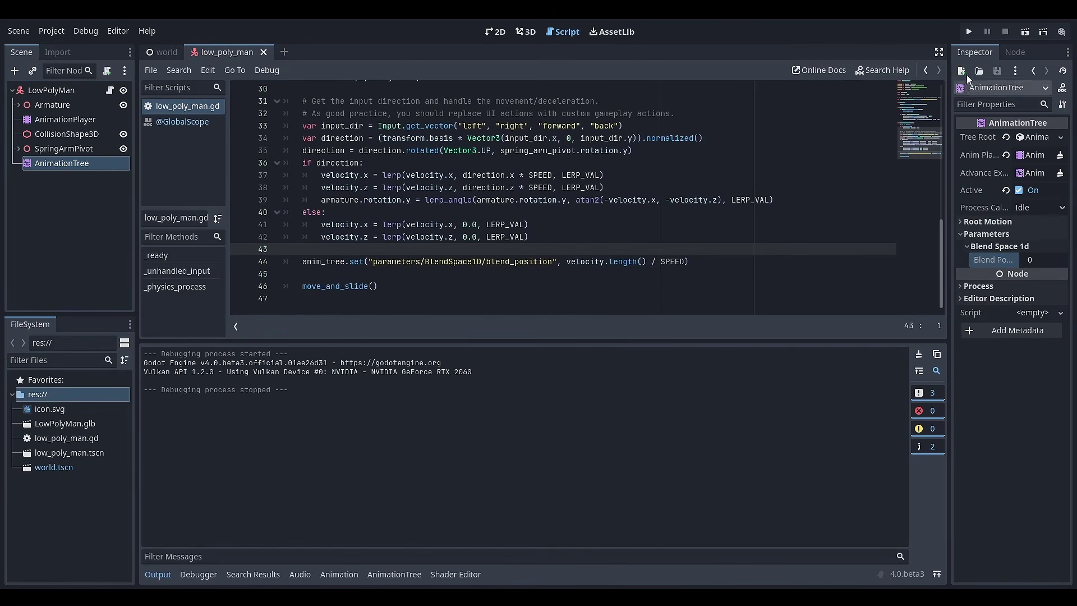
{"action": "key", "text": "w"}
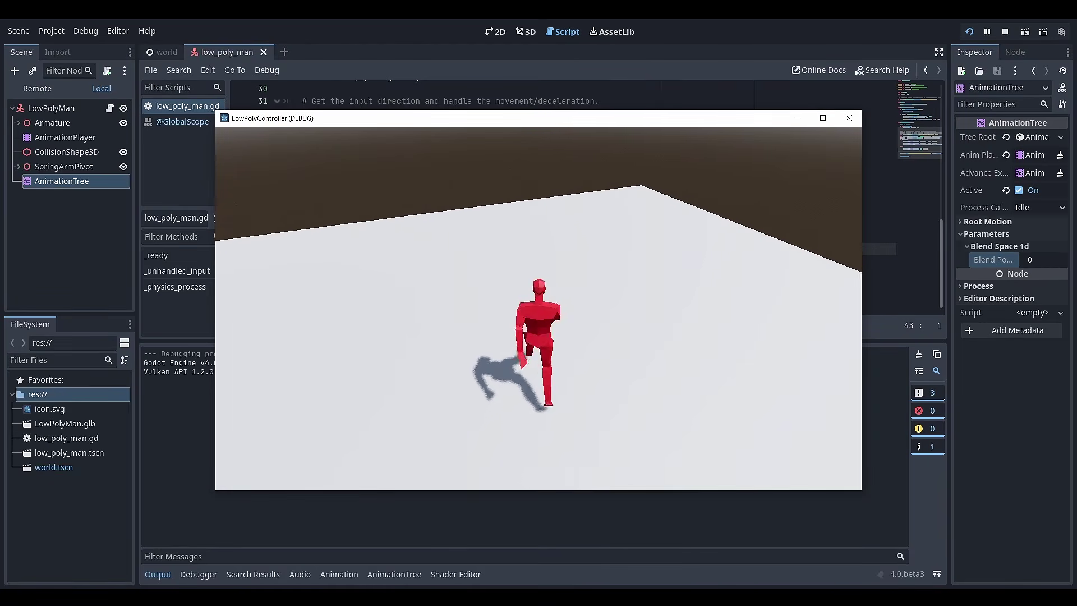
{"action": "key", "text": "a"}
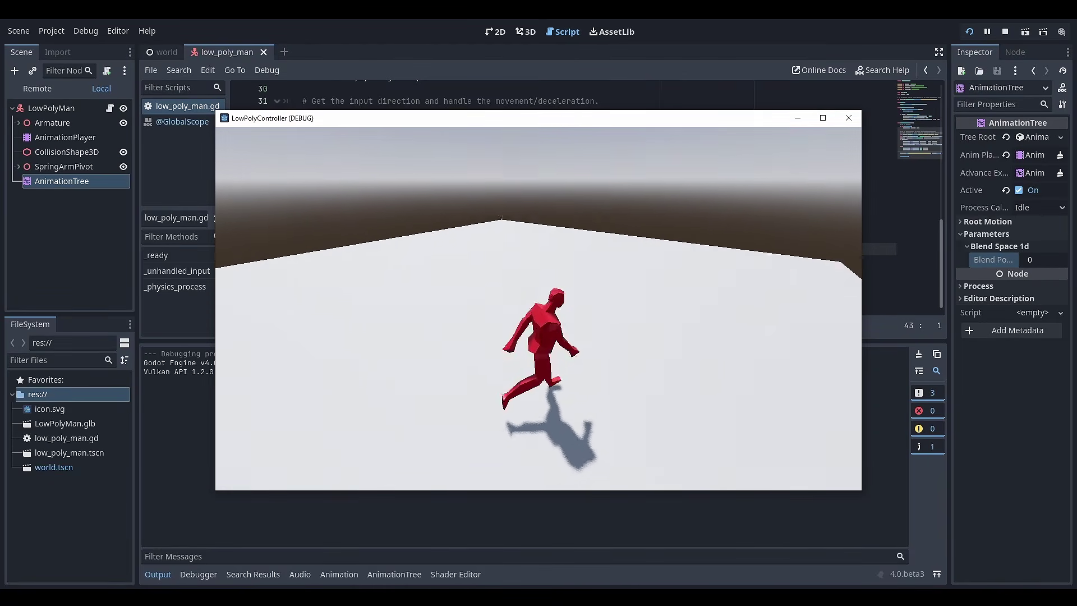
{"action": "key", "text": "s"}
{"action": "key", "text": "w"}
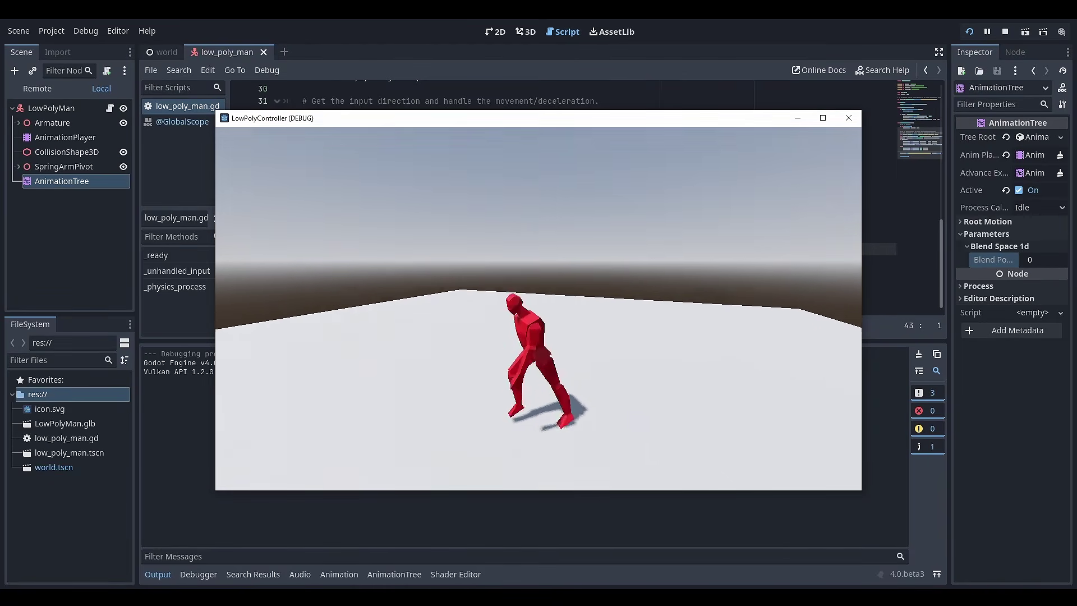
{"action": "key", "text": "a"}
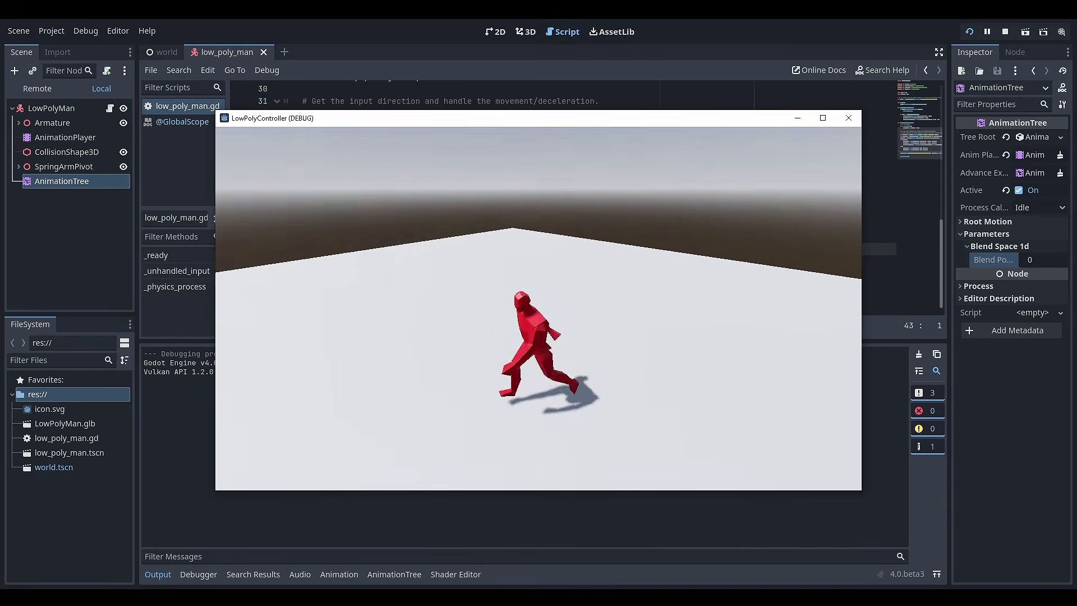
{"action": "key", "text": "s"}
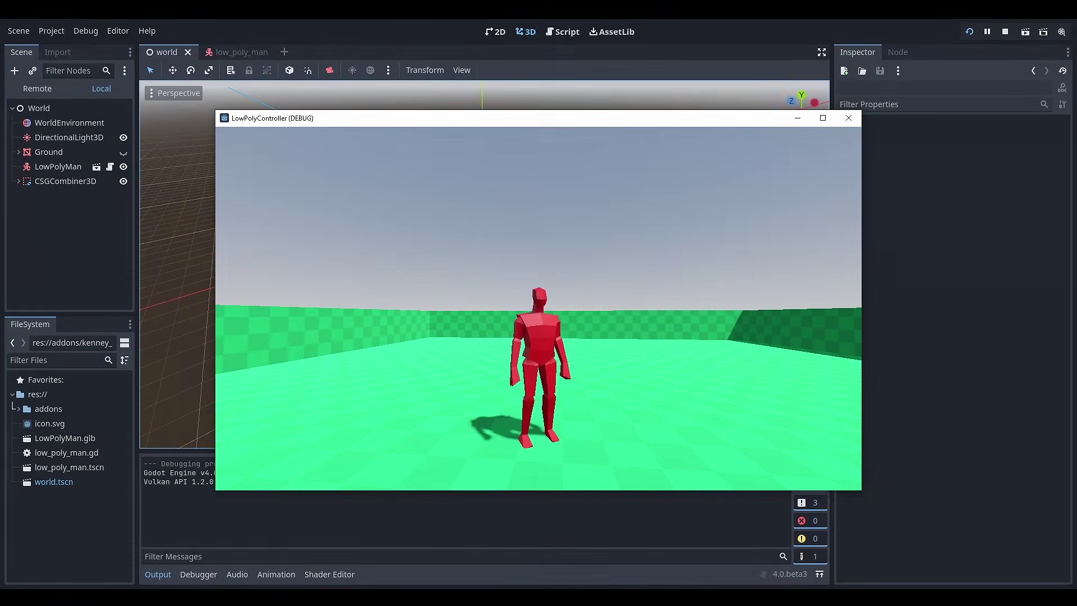
Move the character around the green checkered, walled arena in the running game to test the finished controller.
{"action": "key", "text": "w"}
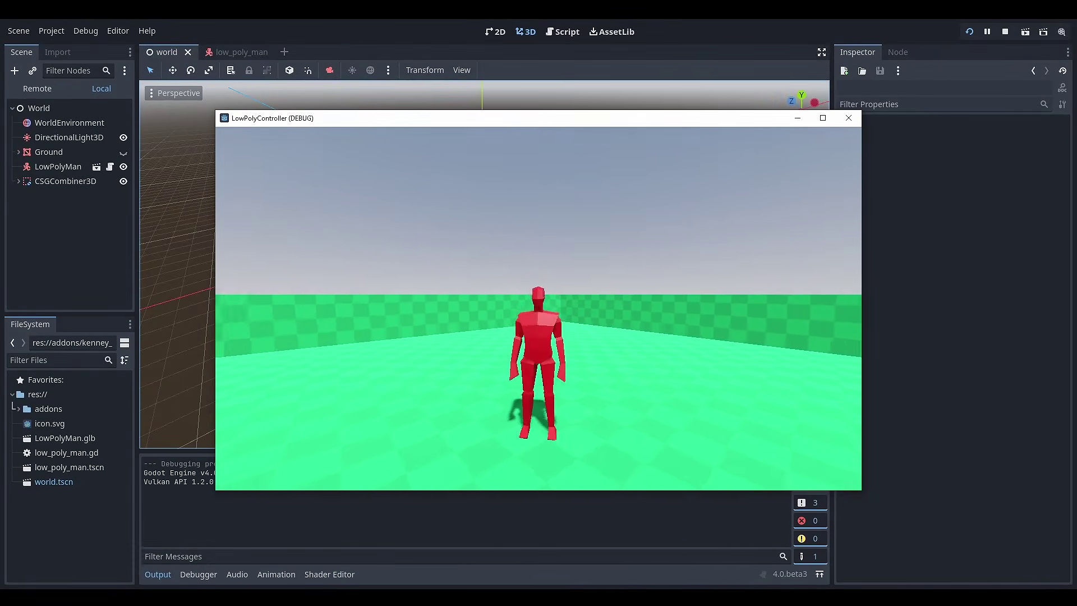
{"action": "key", "text": "s"}
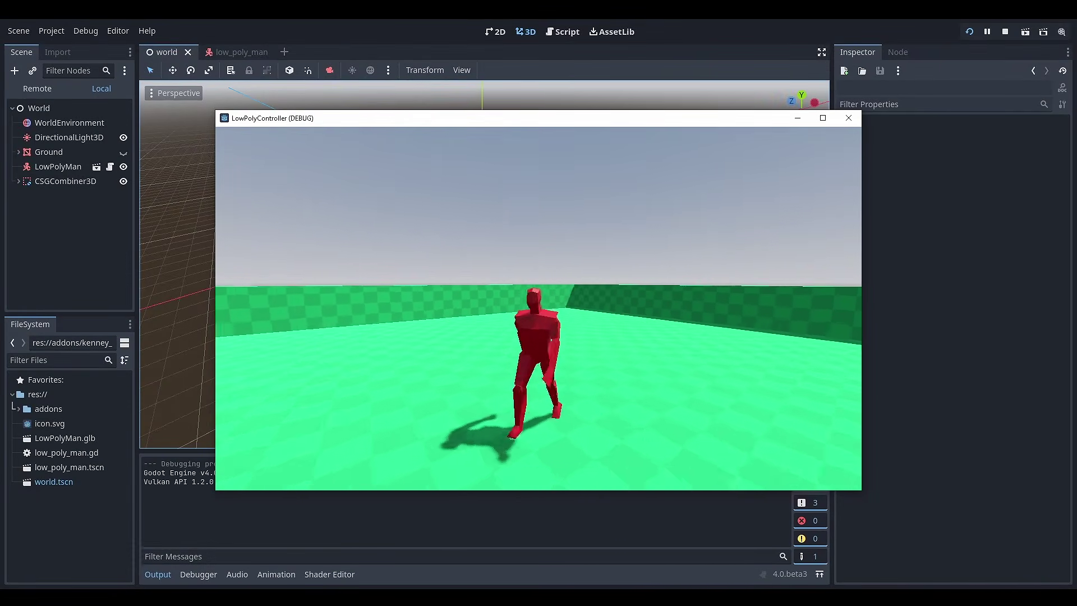
{"action": "key", "text": "w"}
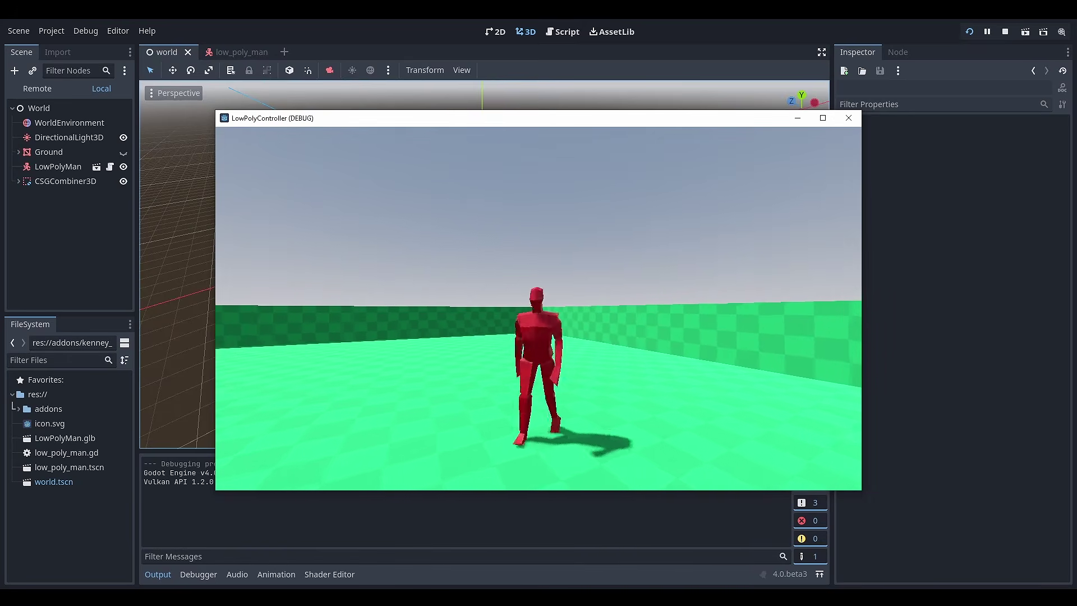
{"action": "key", "text": "a"}
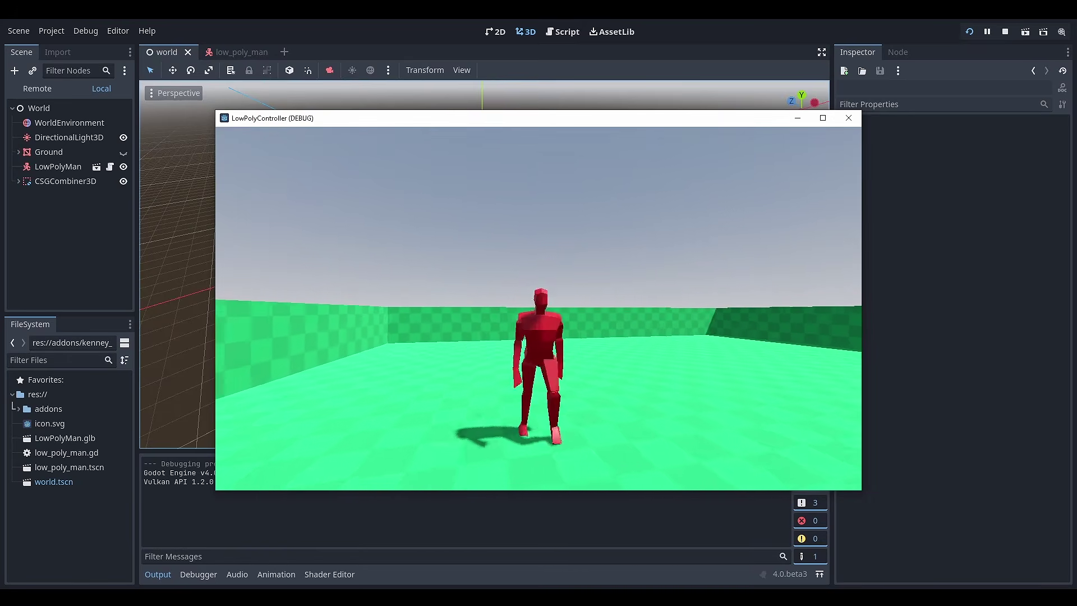